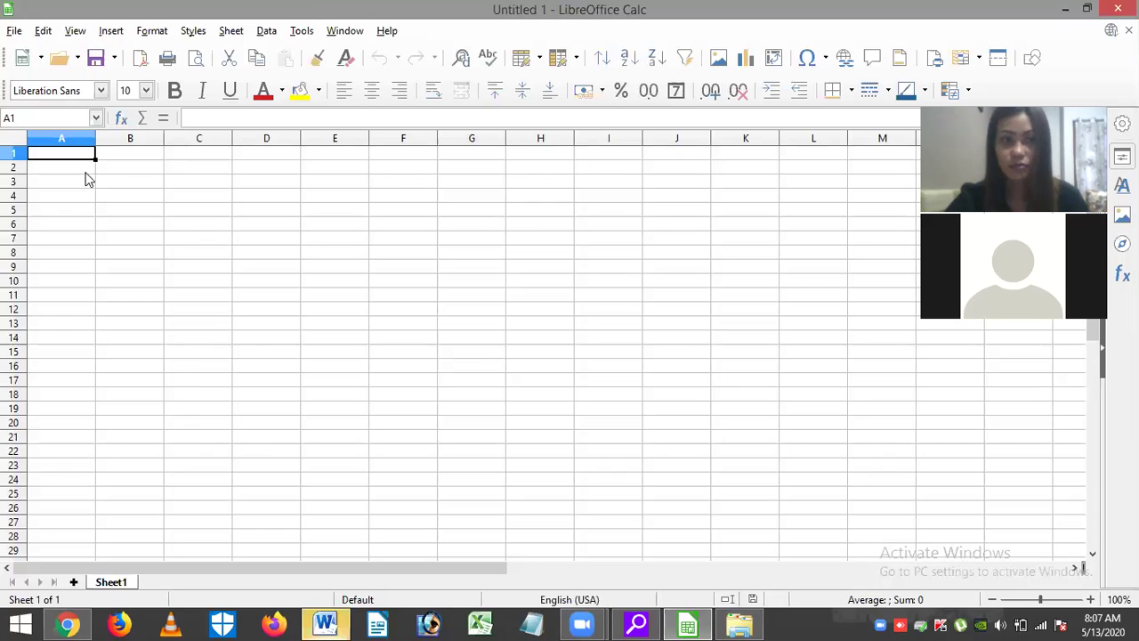
Move the cell cursor from A1 to cell E7 of the empty sheet.
{"action": "key", "text": "Right"}
{"action": "key", "text": "Down"}
{"action": "key", "text": "Down"}
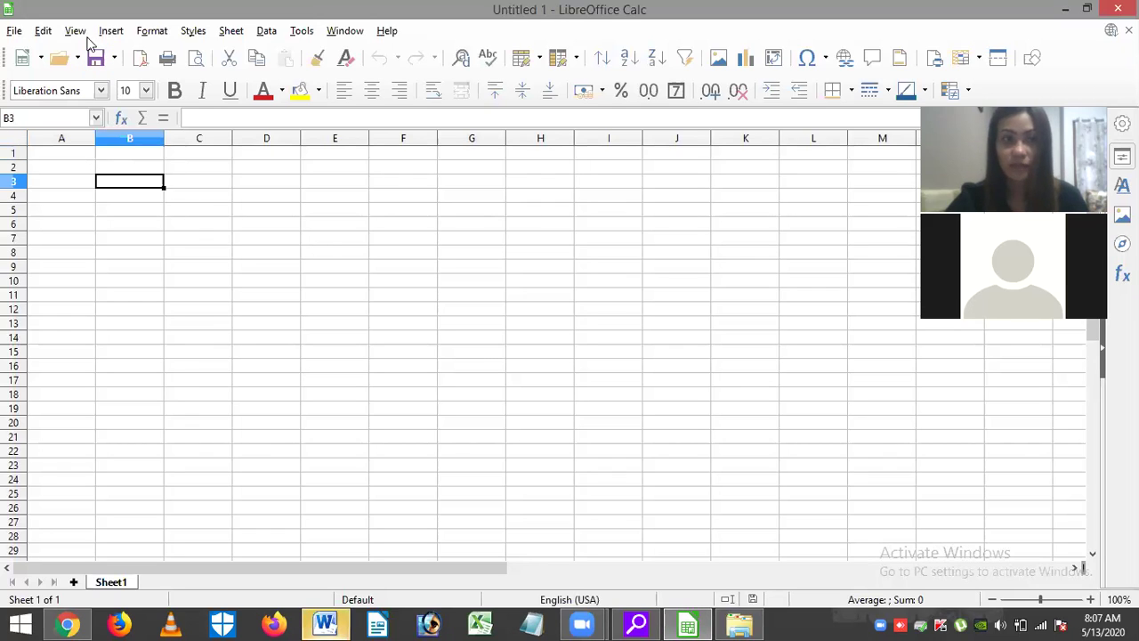
{"action": "key", "text": "Right"}
{"action": "key", "text": "Right"}
{"action": "key", "text": "Right"}
{"action": "key", "text": "Down"}
{"action": "key", "text": "Down"}
{"action": "key", "text": "Down"}
{"action": "key", "text": "Down"}
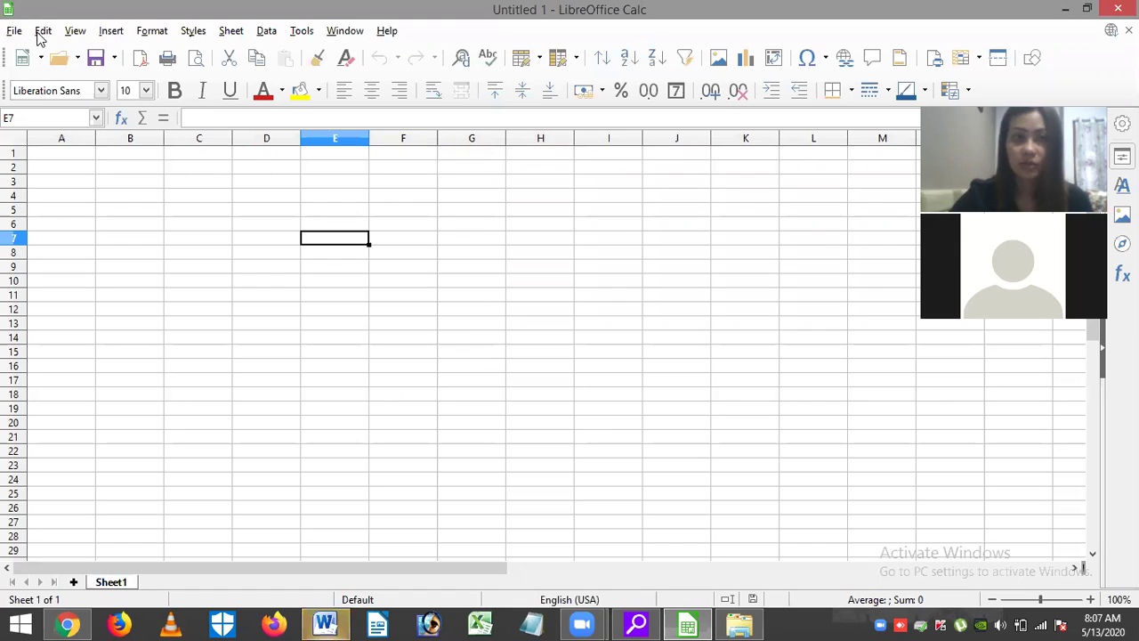
{"action": "left_click", "coordinate": [77, 32]}
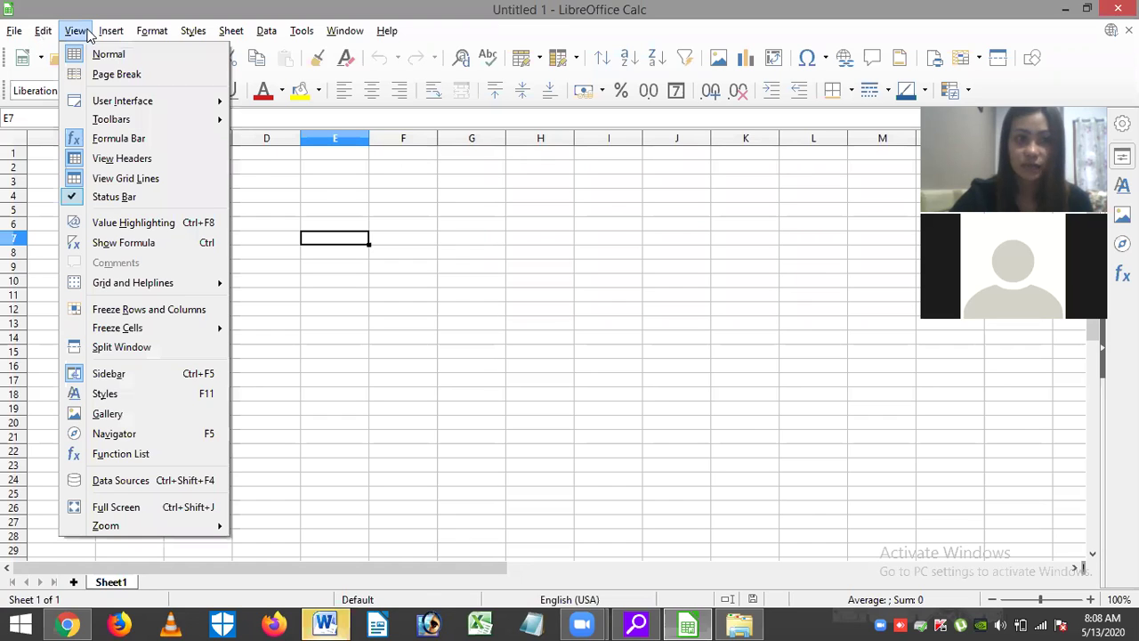
{"action": "mouse_move", "coordinate": [123, 34]}
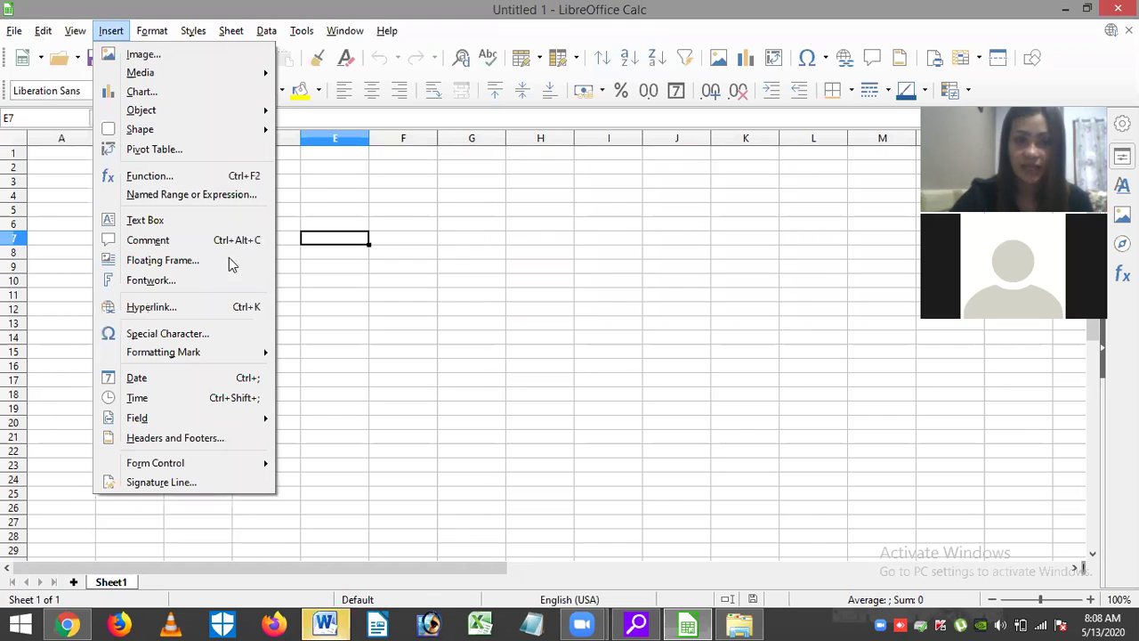
{"action": "key", "text": "Right"}
{"action": "left_click", "coordinate": [400, 228]}
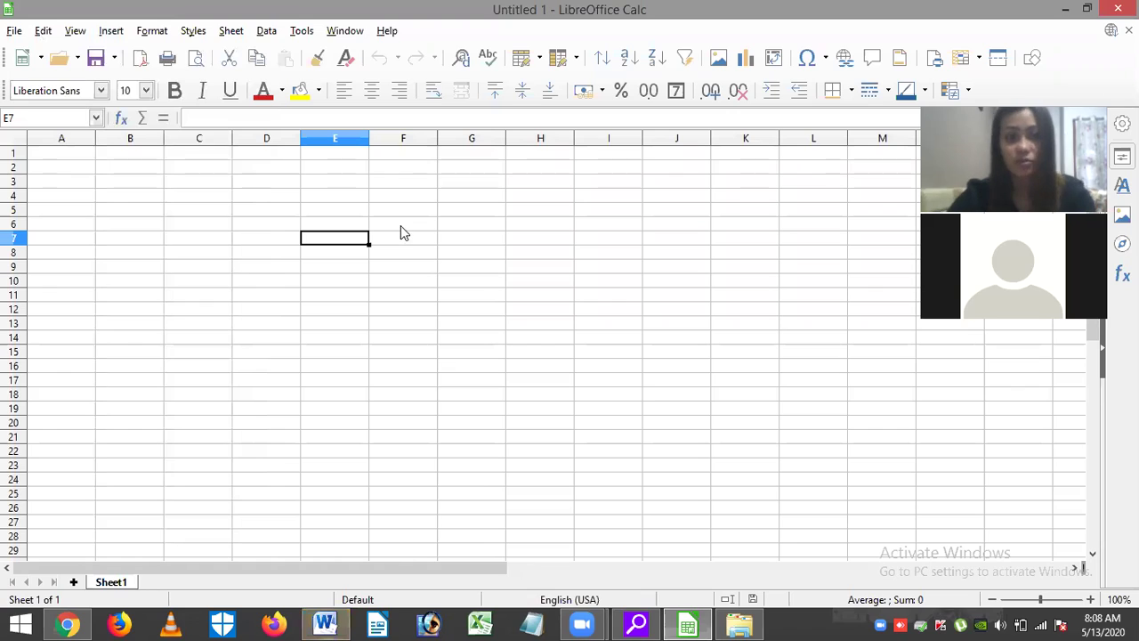
Enter 1 in cell E7 and fill the number series down through E20.
{"action": "type", "text": "1"}
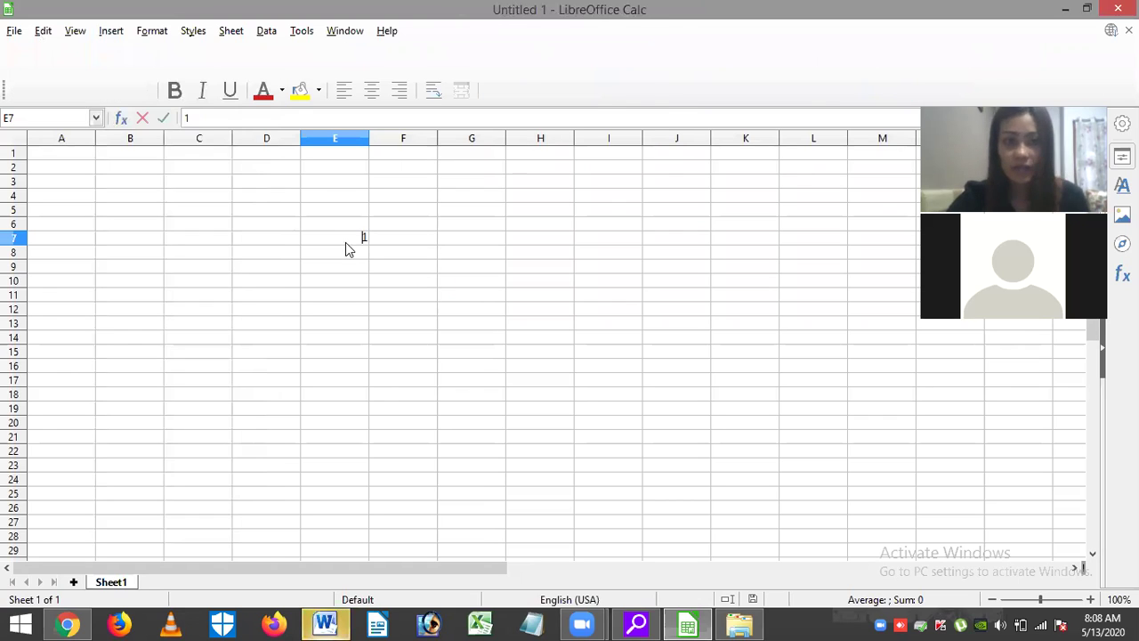
{"action": "left_click_drag", "start_coordinate": [370, 241], "coordinate": [372, 408]}
Enter 1 in G7 and 2 in G8, and fill the series from both cells down through G18.
{"action": "left_click", "coordinate": [466, 240]}
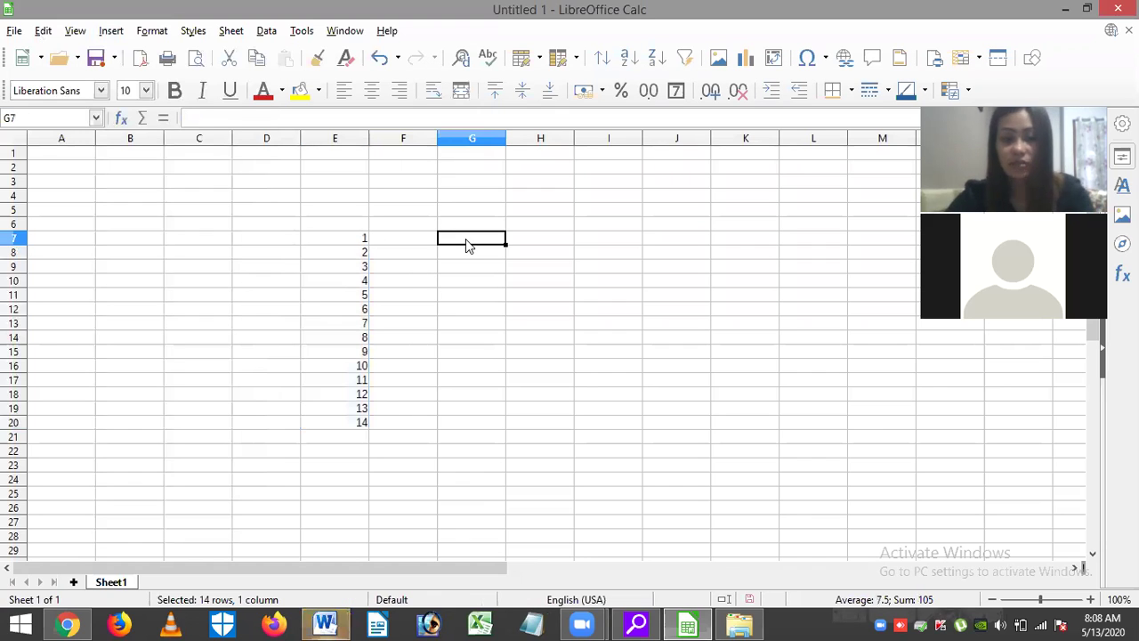
{"action": "type", "text": "12"}
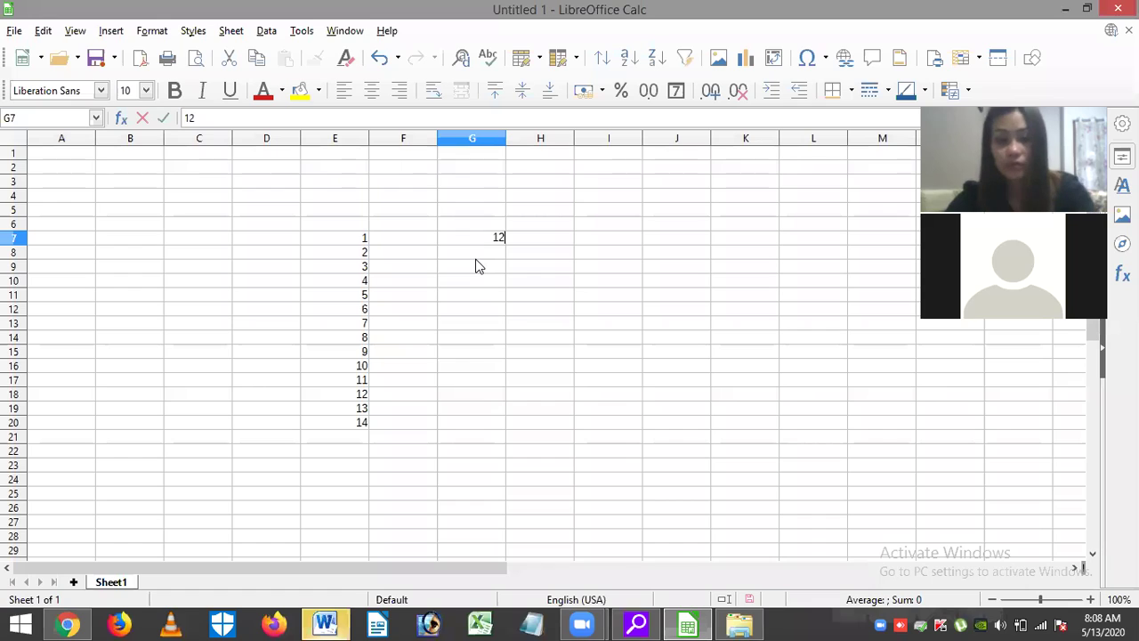
{"action": "key", "text": "BackSpace"}
{"action": "key", "text": "Return"}
{"action": "type", "text": "2"}
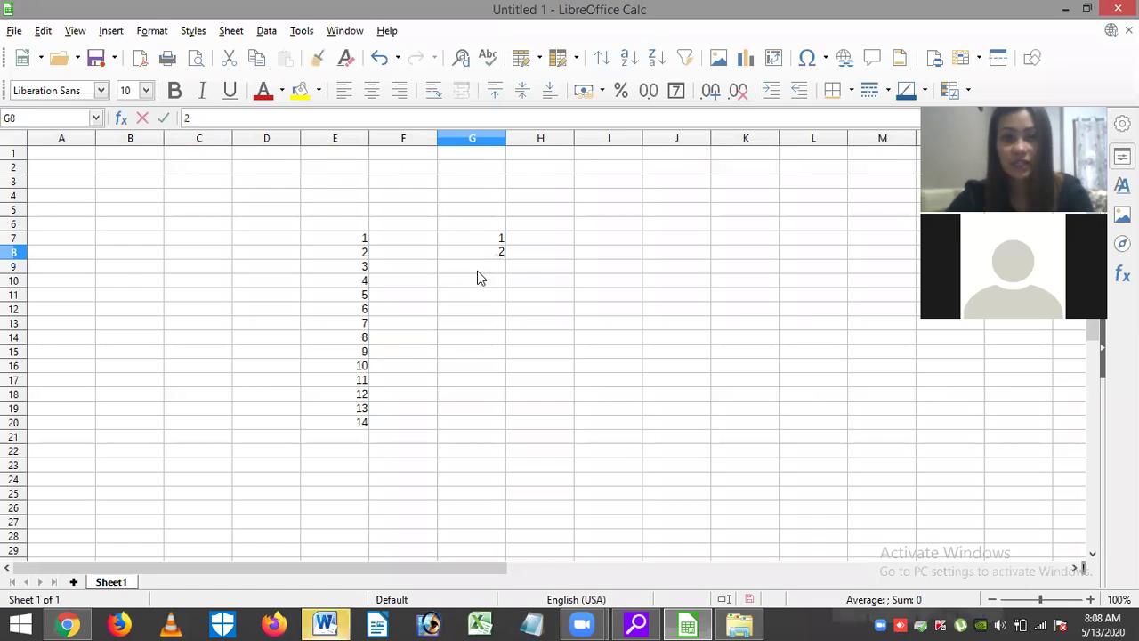
{"action": "left_click_drag", "start_coordinate": [495, 242], "coordinate": [506, 400]}
{"action": "left_click", "coordinate": [603, 242]}
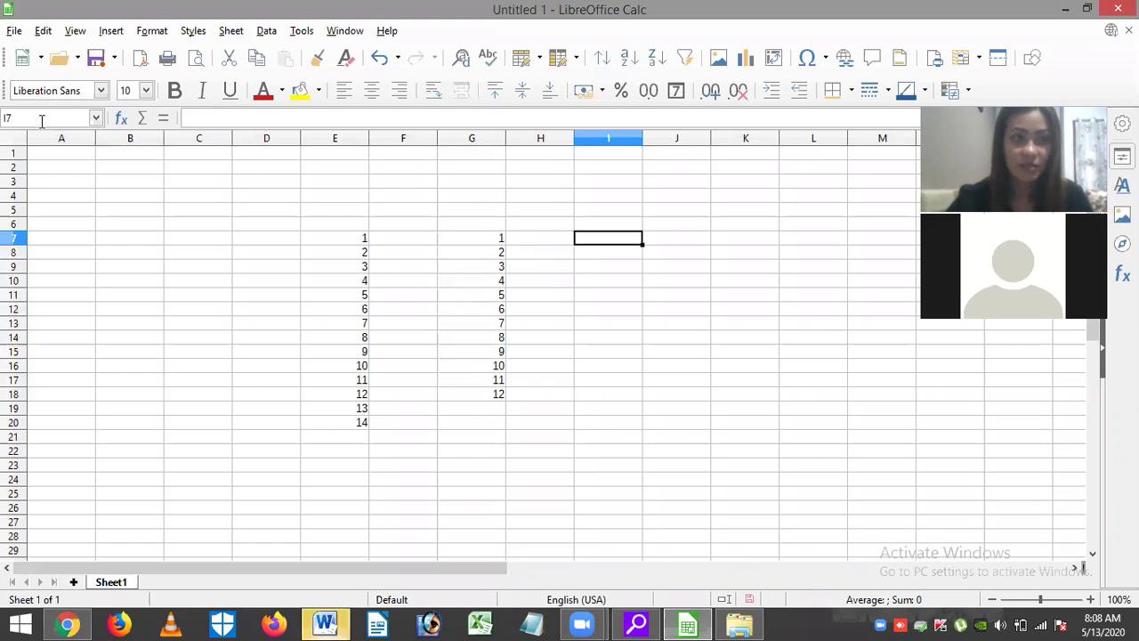
{"action": "key", "text": "ctrl+shift+F5"}
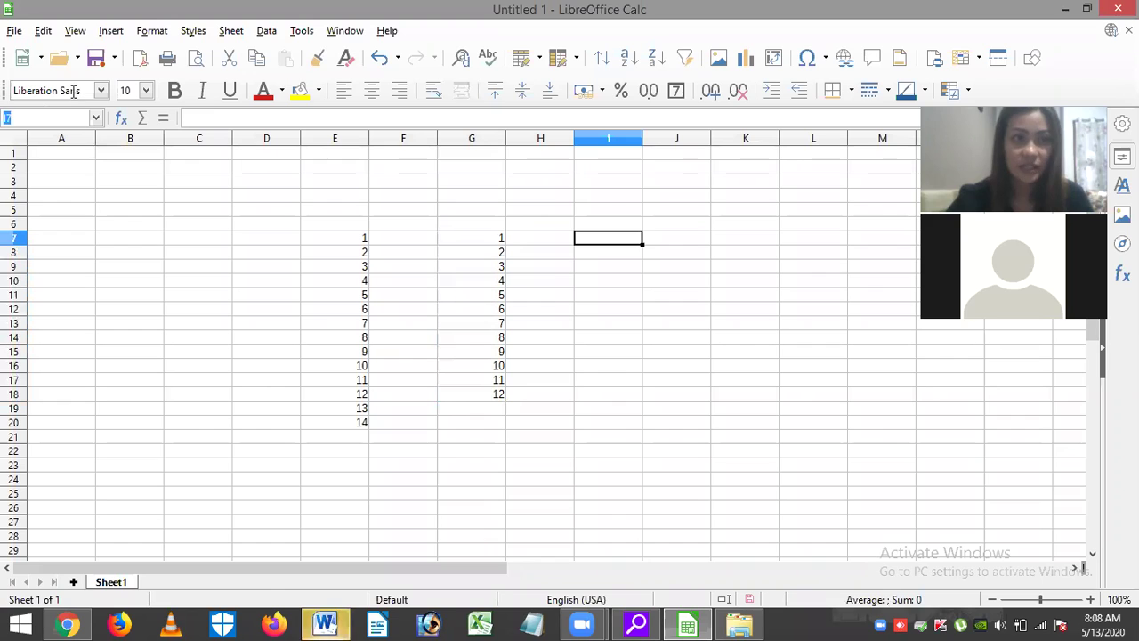
{"action": "left_click", "coordinate": [42, 32]}
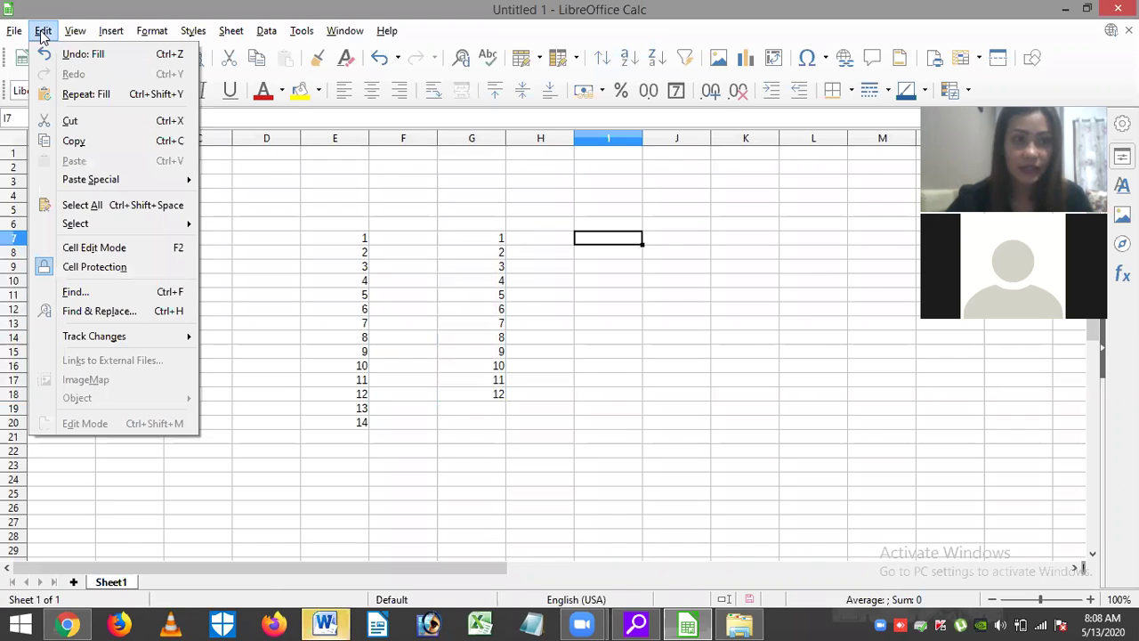
{"action": "left_click", "coordinate": [343, 208]}
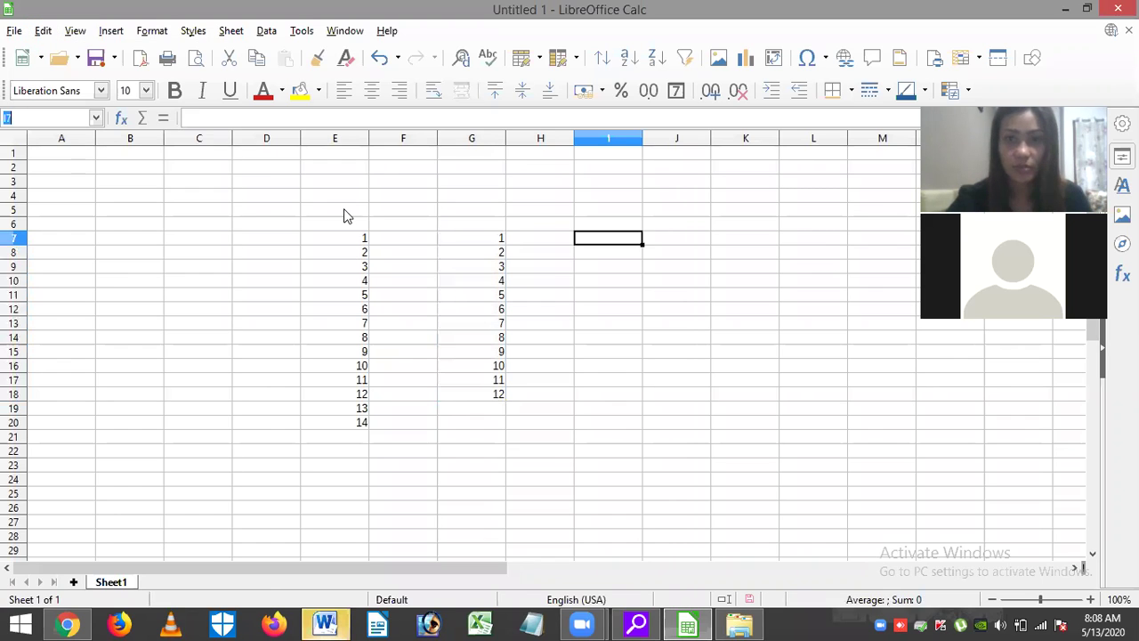
{"action": "left_click", "coordinate": [540, 58]}
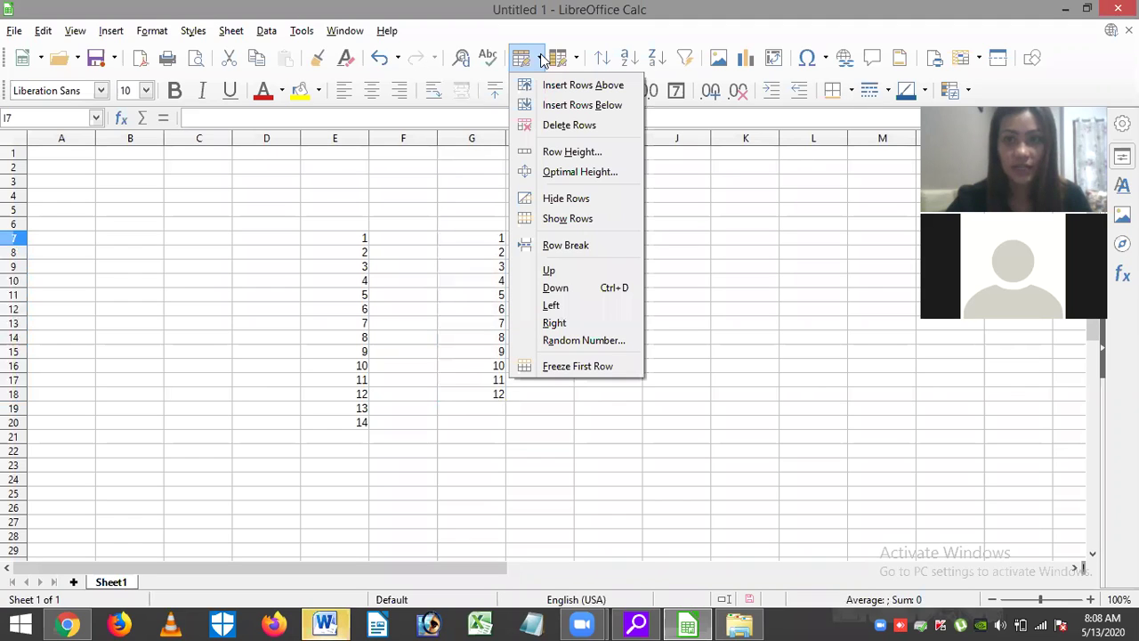
{"action": "left_click", "coordinate": [540, 57]}
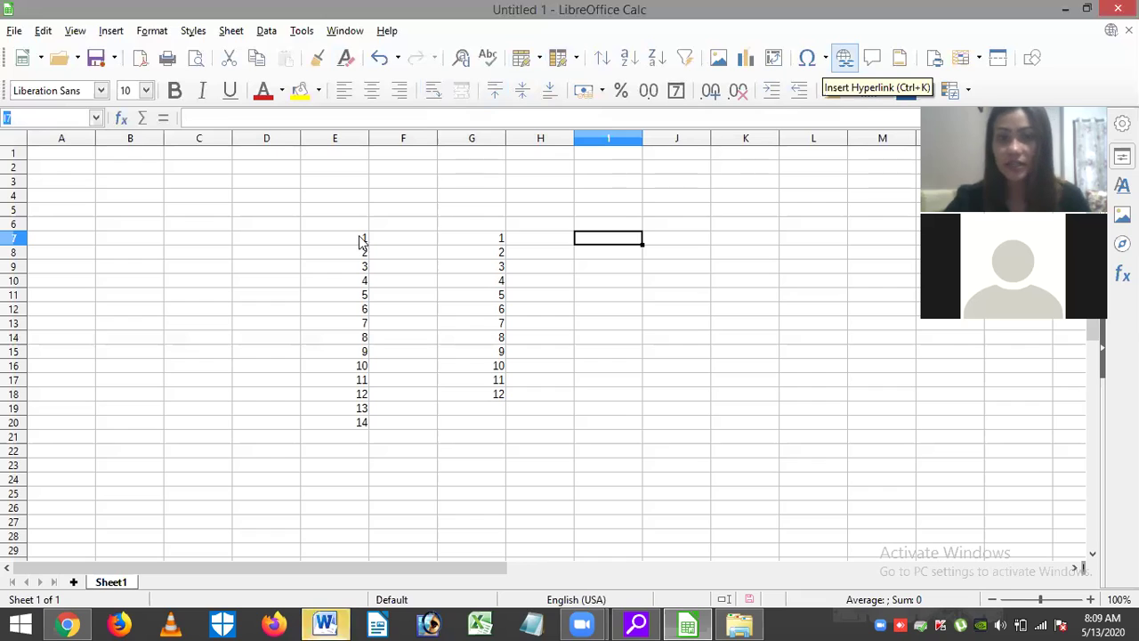
Clear the contents of the cell range E7:H22.
{"action": "left_click_drag", "start_coordinate": [338, 238], "coordinate": [534, 452]}
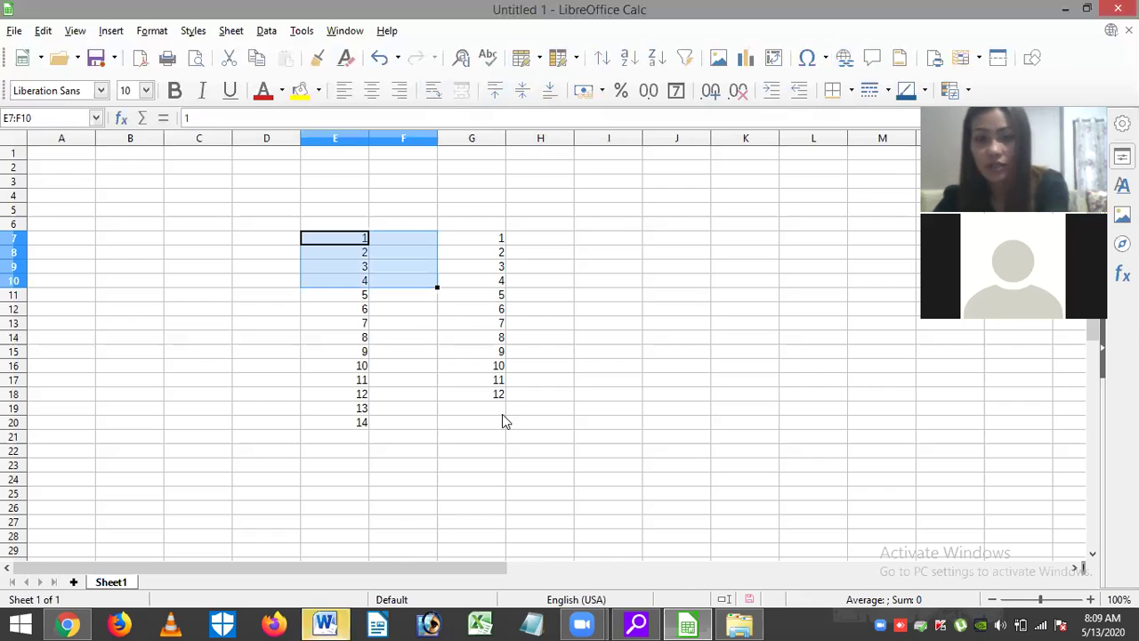
{"action": "key", "text": "Delete"}
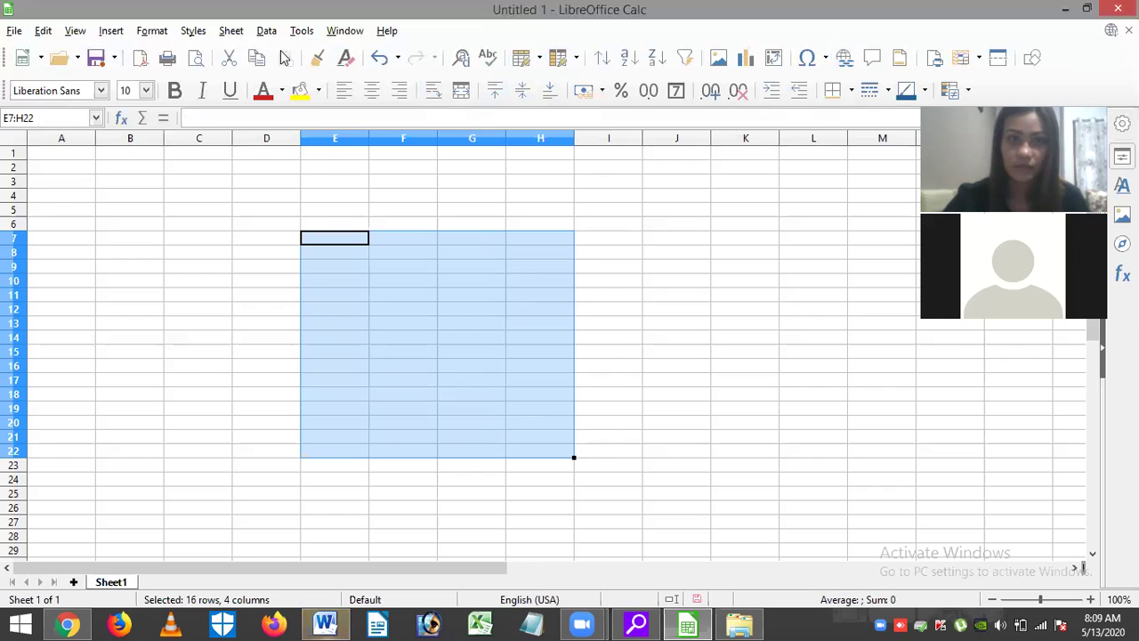
Restore the spreadsheet to a smaller window to reach the Exercise document in Word, and dismiss the Office Activation Wizard.
{"action": "key", "text": "super+Down"}
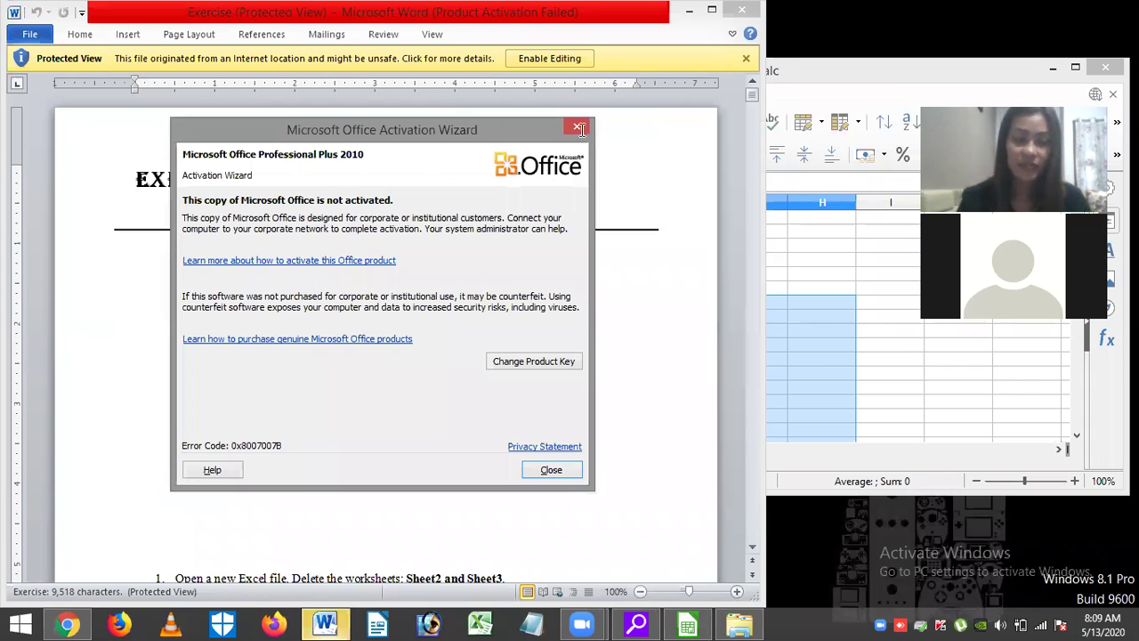
{"action": "left_click", "coordinate": [578, 129]}
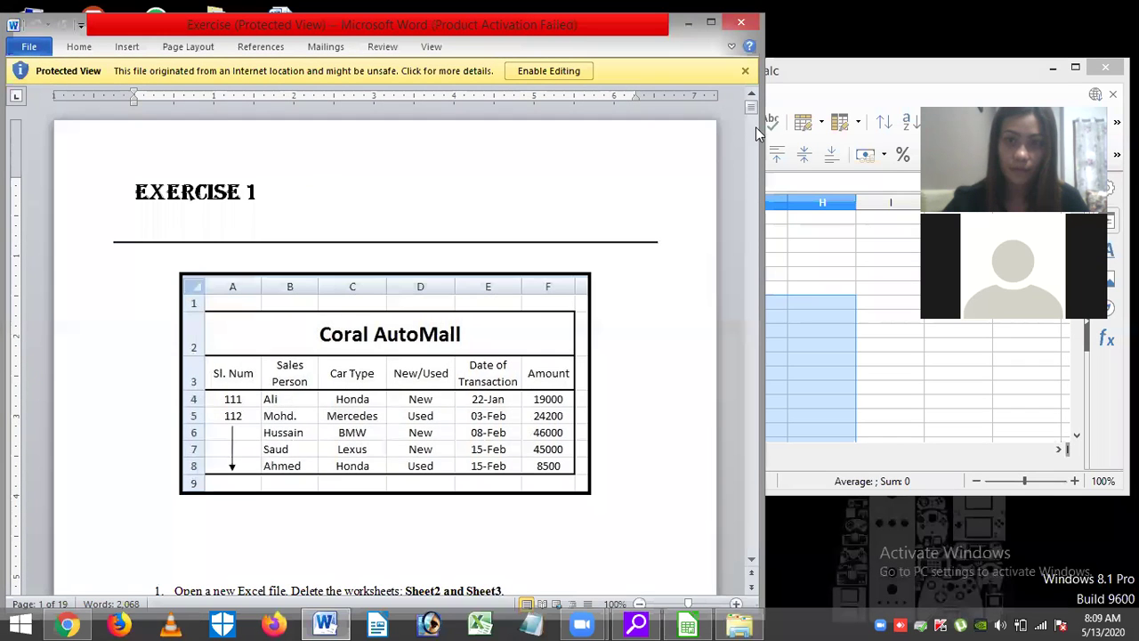
Look through the worksheet exercises in the Exercise document up to Exercise 8, the Professor's Grade Book.
{"action": "left_click", "coordinate": [756, 126]}
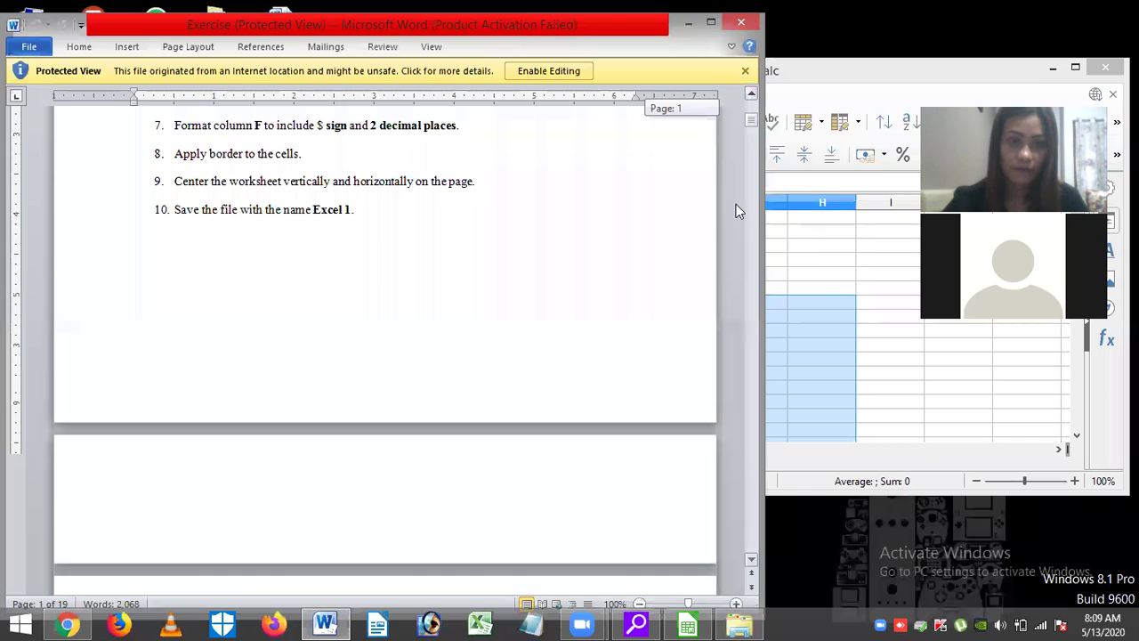
{"action": "scroll", "coordinate": [733, 211], "scroll_direction": "down", "scroll_amount": 15}
{"action": "scroll", "coordinate": [731, 200], "scroll_direction": "down", "scroll_amount": 5}
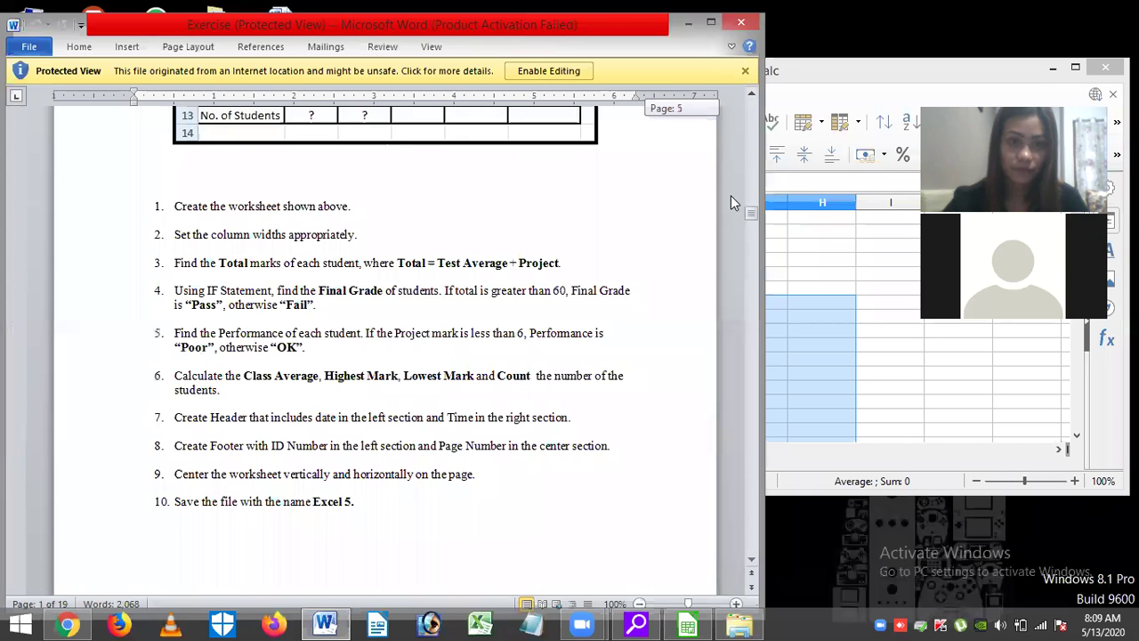
{"action": "scroll", "coordinate": [731, 215], "scroll_direction": "up", "scroll_amount": 4}
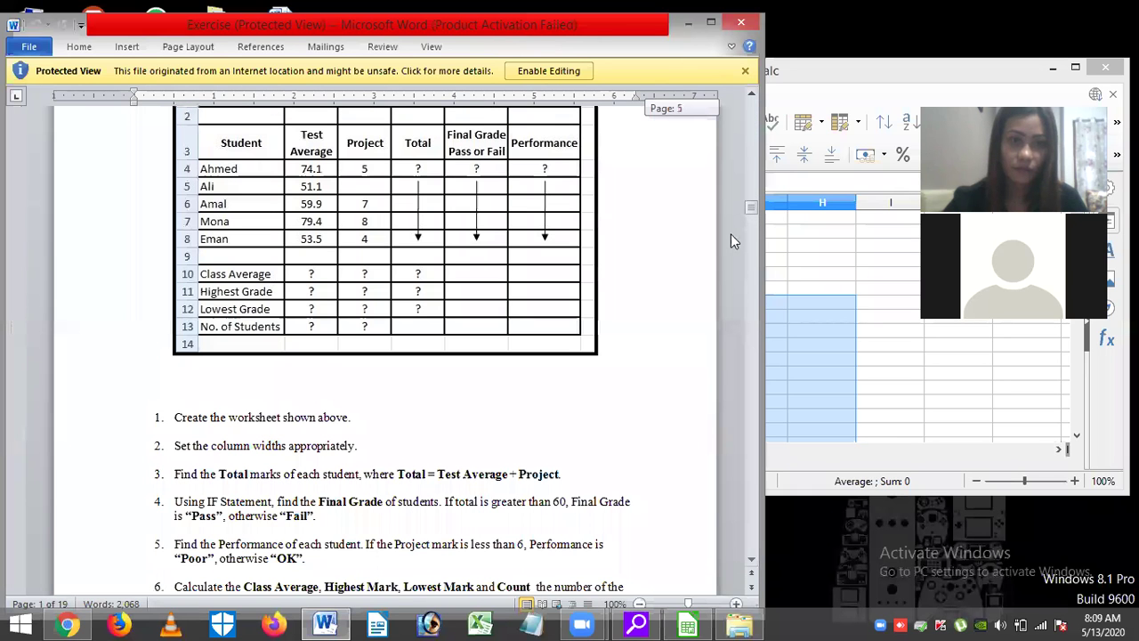
{"action": "scroll", "coordinate": [734, 228], "scroll_direction": "down", "scroll_amount": 6}
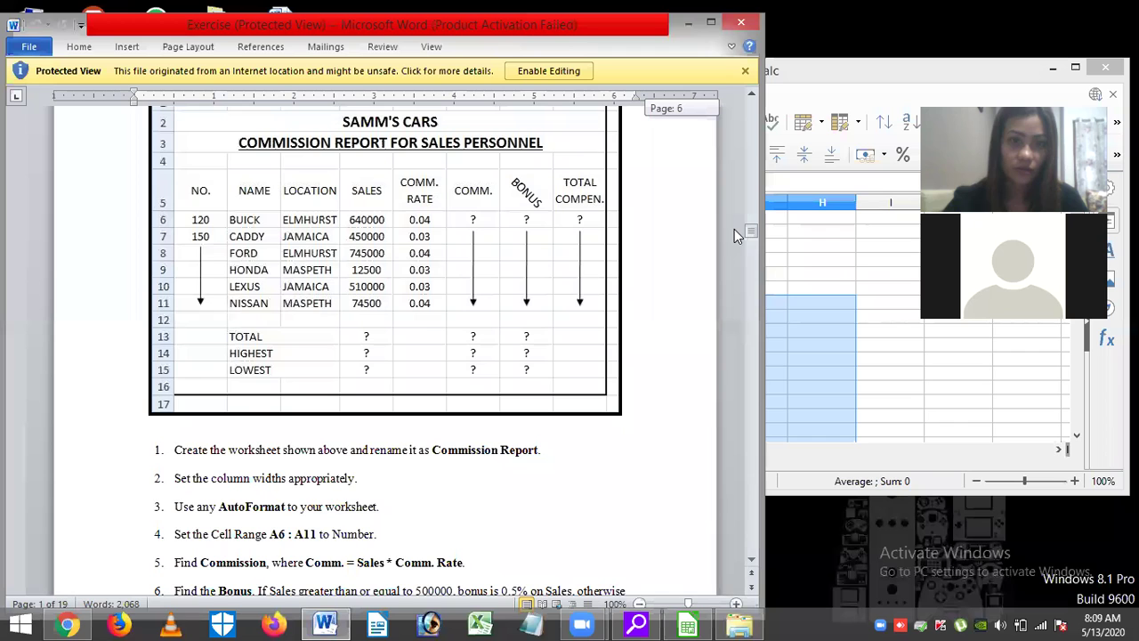
{"action": "scroll", "coordinate": [734, 219], "scroll_direction": "up", "scroll_amount": 1}
{"action": "scroll", "coordinate": [734, 218], "scroll_direction": "up", "scroll_amount": 8}
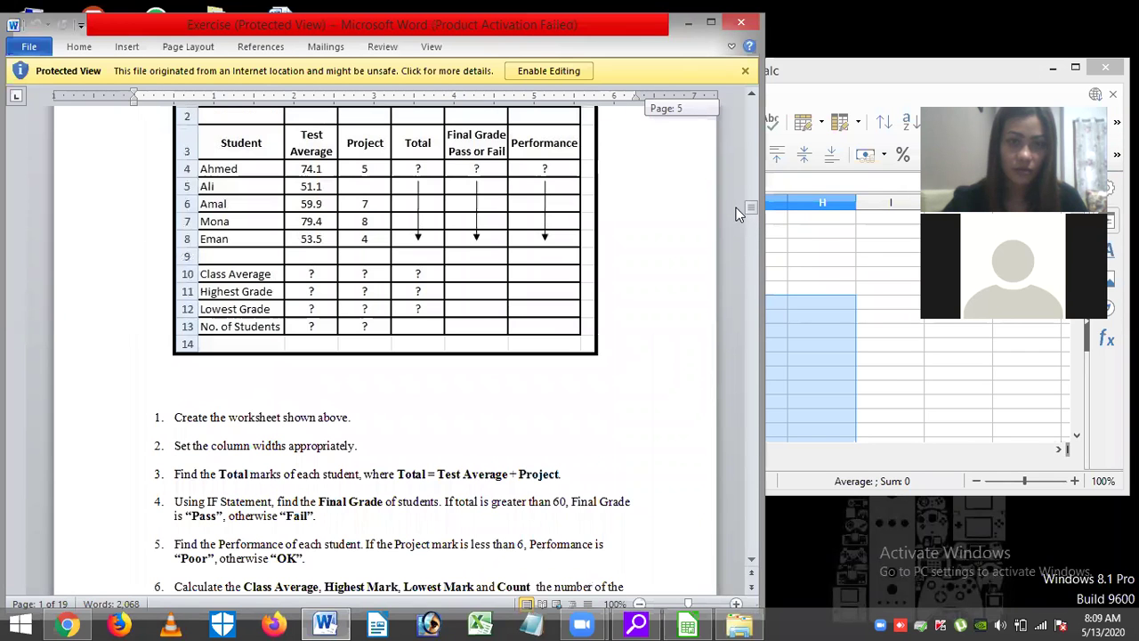
{"action": "scroll", "coordinate": [735, 218], "scroll_direction": "up", "scroll_amount": 3}
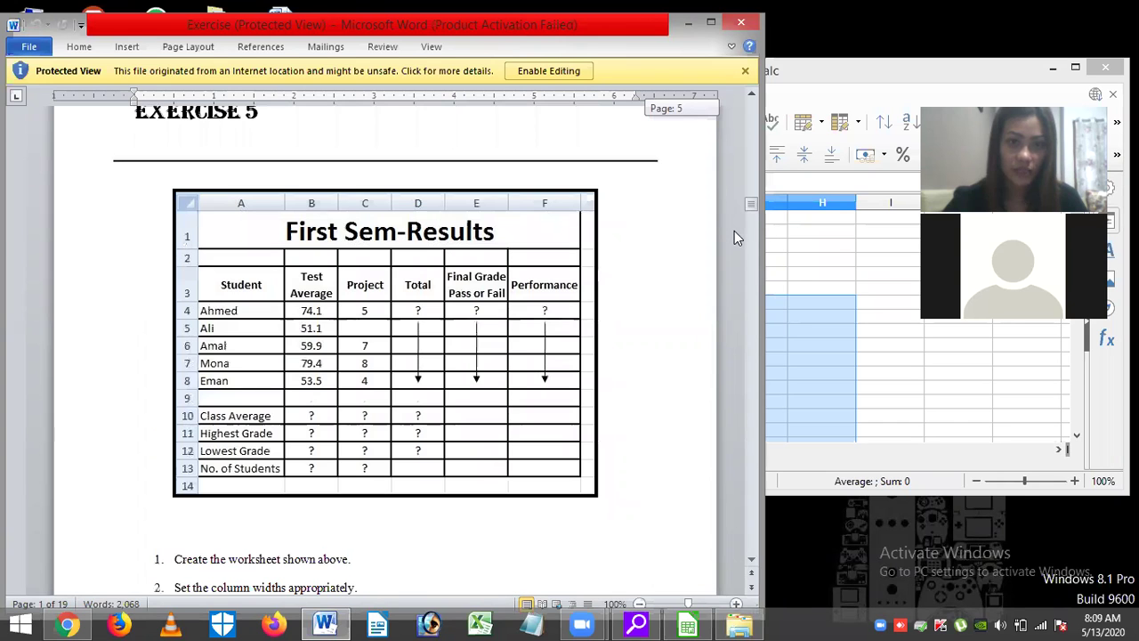
{"action": "scroll", "coordinate": [734, 233], "scroll_direction": "down", "scroll_amount": 10}
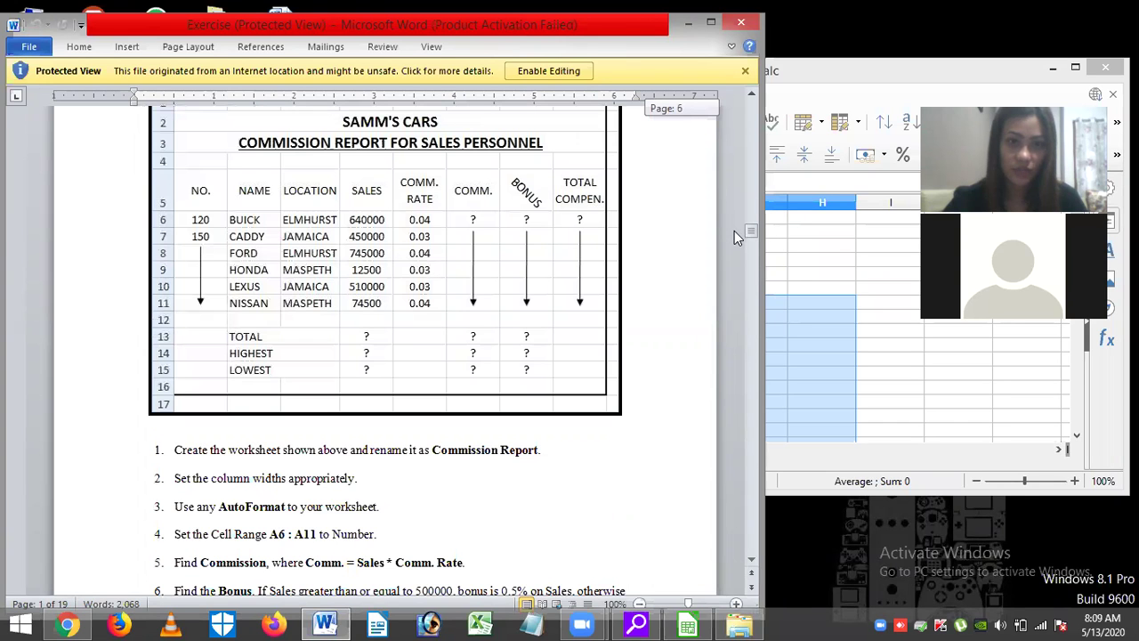
{"action": "scroll", "coordinate": [729, 253], "scroll_direction": "down", "scroll_amount": 10}
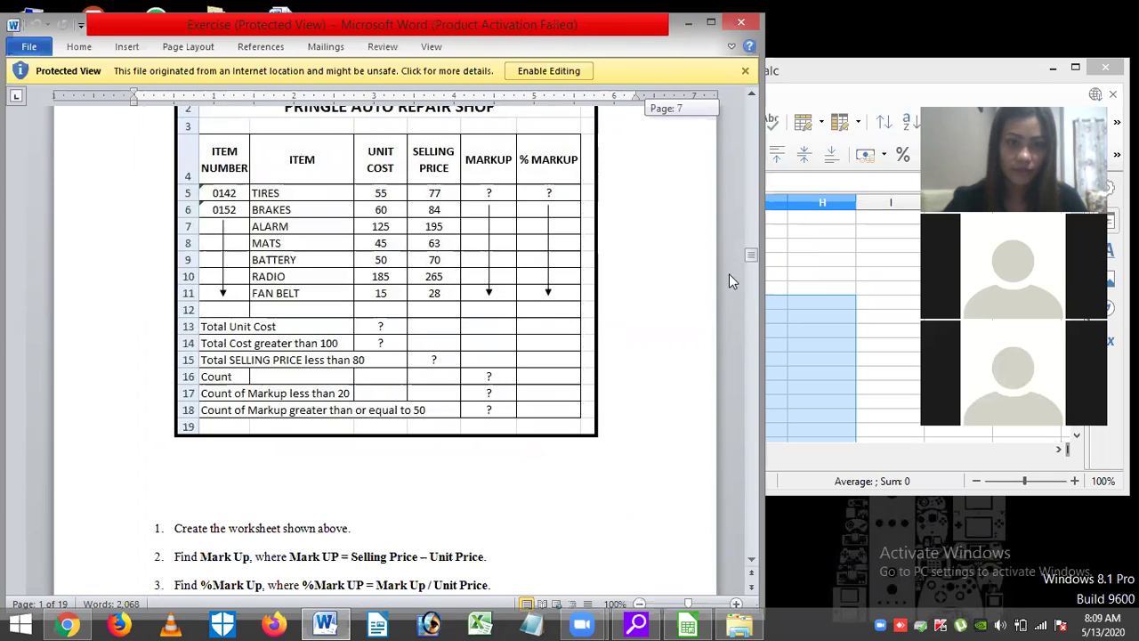
{"action": "scroll", "coordinate": [729, 273], "scroll_direction": "down", "scroll_amount": 8}
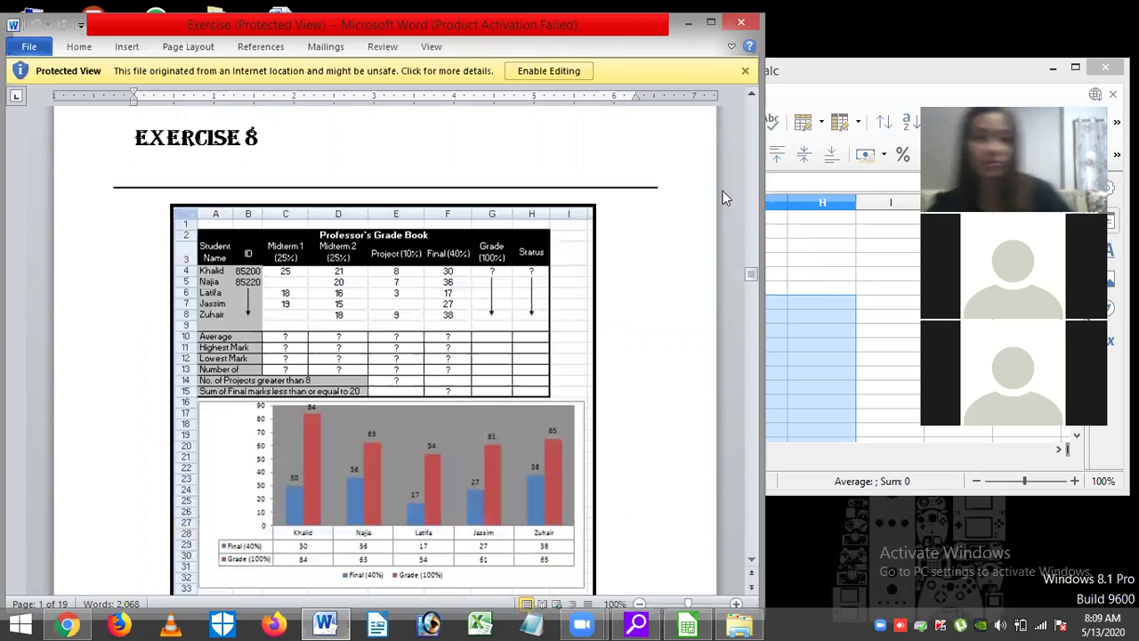
Arrange the LibreOffice Calc window and the Word document next to each other, with the exercise in front.
{"action": "left_click", "coordinate": [1054, 74]}
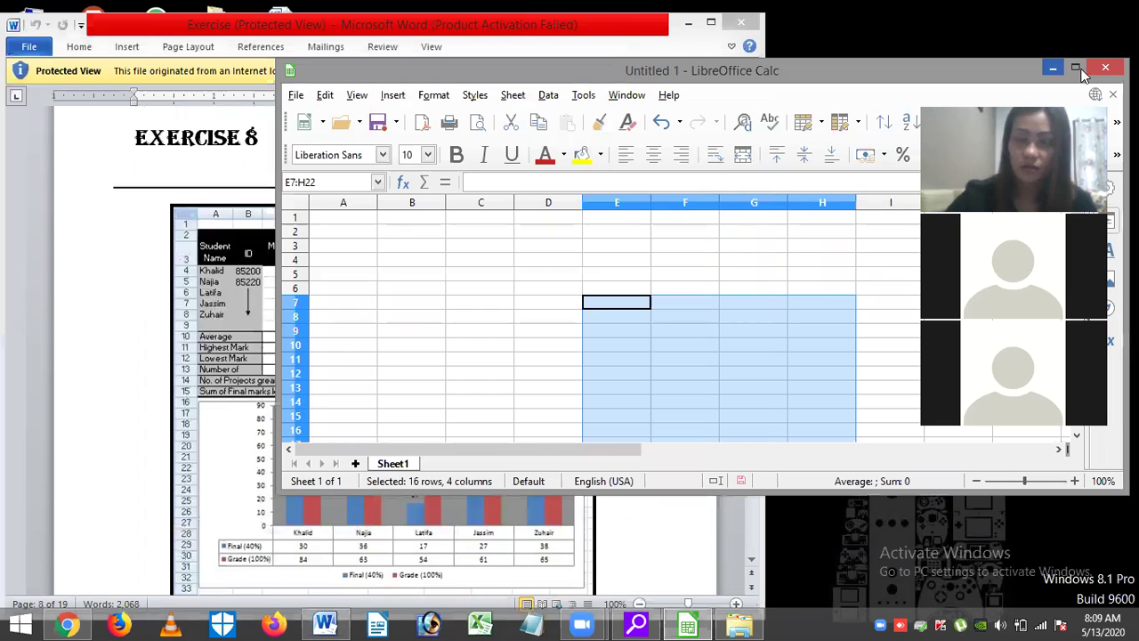
{"action": "key", "text": "super+Up"}
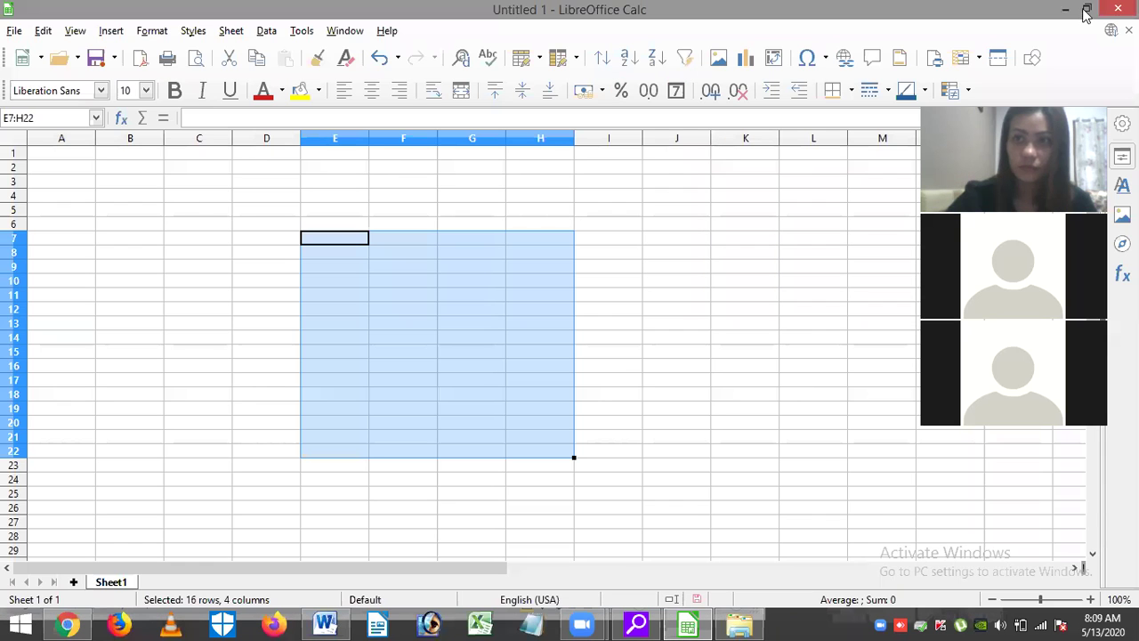
{"action": "key", "text": "super+Down"}
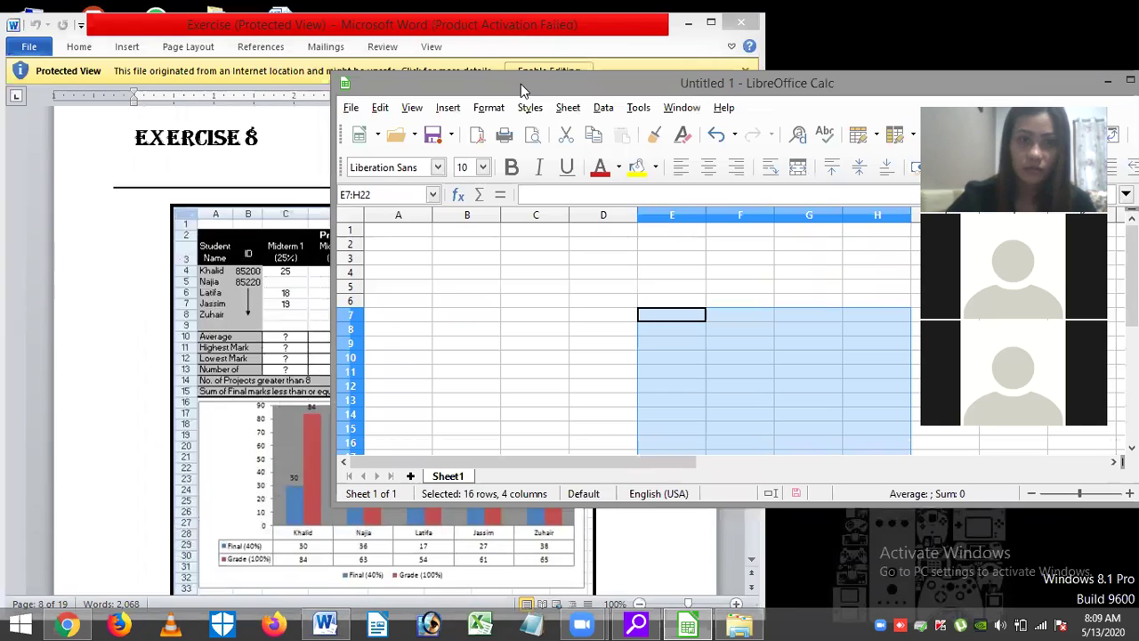
{"action": "left_click_drag", "start_coordinate": [521, 83], "coordinate": [622, 81]}
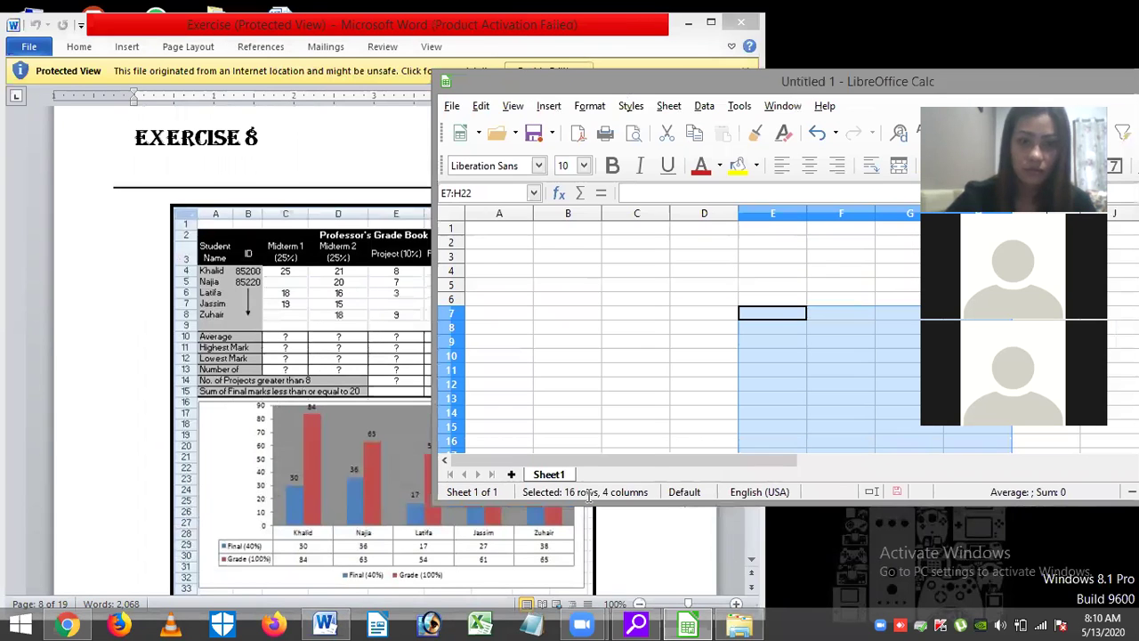
{"action": "left_click_drag", "start_coordinate": [392, 24], "coordinate": [281, 12]}
Zoom the Exercise document to 120% and bring the Exercise 8 Professor's Grade Book table into view.
{"action": "left_click", "coordinate": [626, 591]}
{"action": "left_click", "coordinate": [626, 590]}
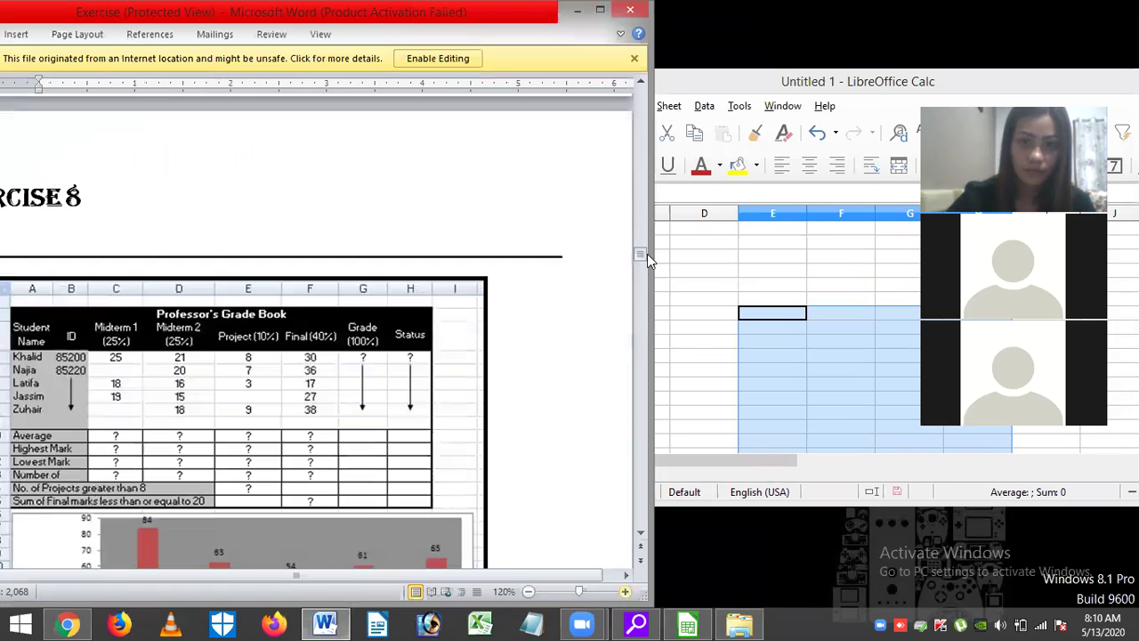
{"action": "mouse_move", "coordinate": [641, 255]}
{"action": "left_mouse_down"}
{"action": "mouse_move", "coordinate": [645, 264]}
{"action": "mouse_move", "coordinate": [643, 255]}
{"action": "left_mouse_up"}
{"action": "scroll", "coordinate": [440, 571], "scroll_direction": "left", "scroll_amount": 2}
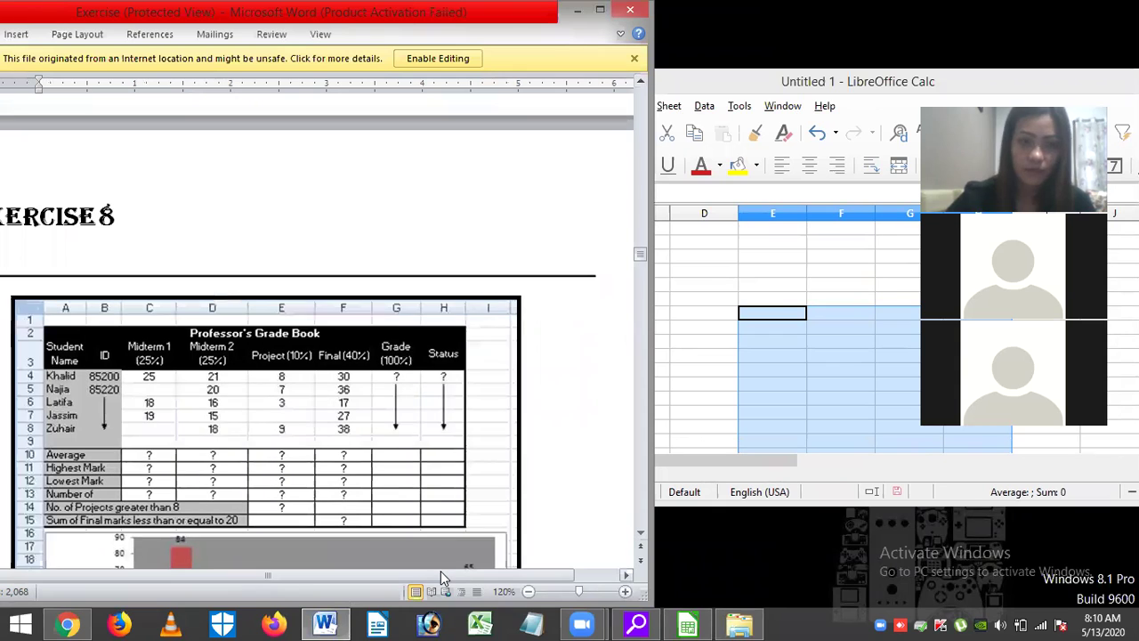
{"action": "scroll", "coordinate": [540, 447], "scroll_direction": "left", "scroll_amount": 1}
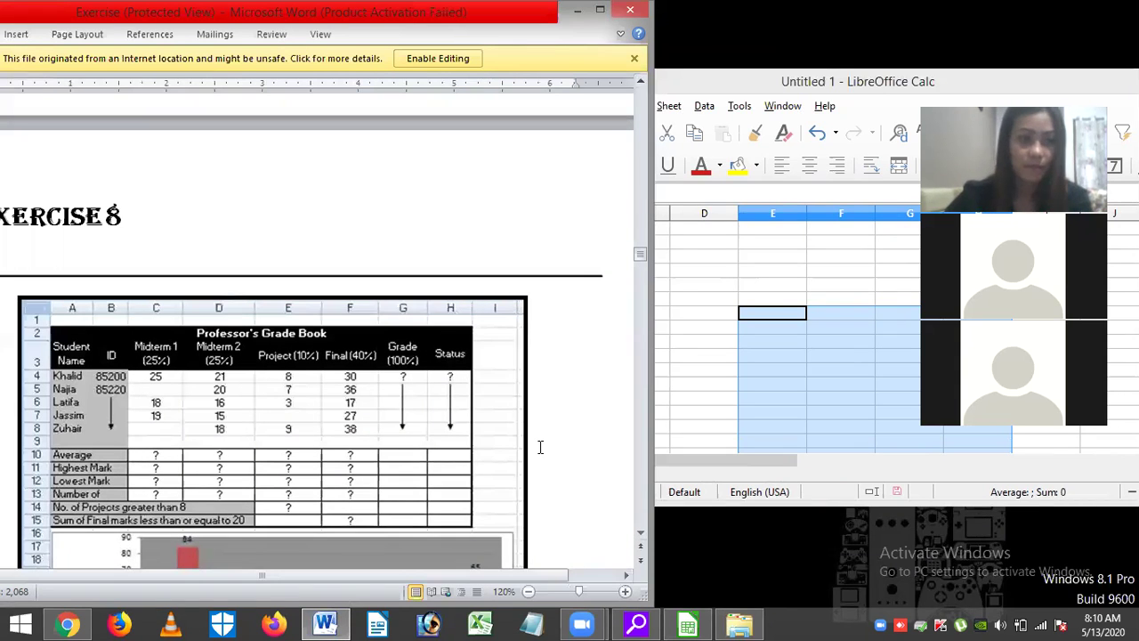
Bring the grade book table and chart into view, and enlarge the LibreOffice Calc window beside the exercise document.
{"action": "scroll", "coordinate": [540, 447], "scroll_direction": "down", "scroll_amount": 2}
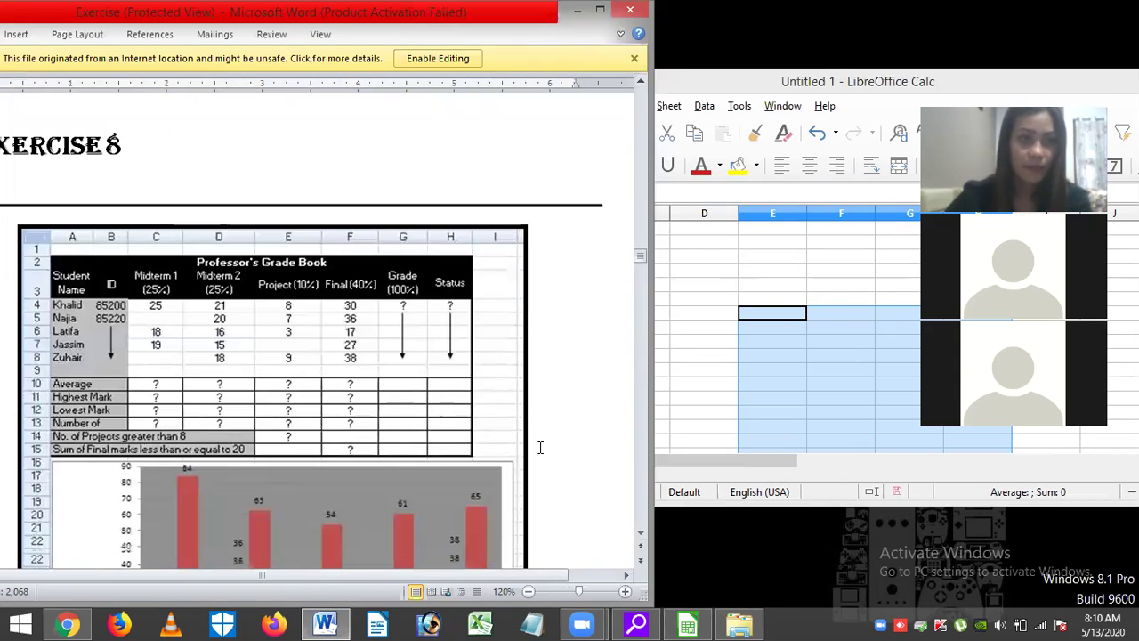
{"action": "scroll", "coordinate": [540, 447], "scroll_direction": "down", "scroll_amount": 2}
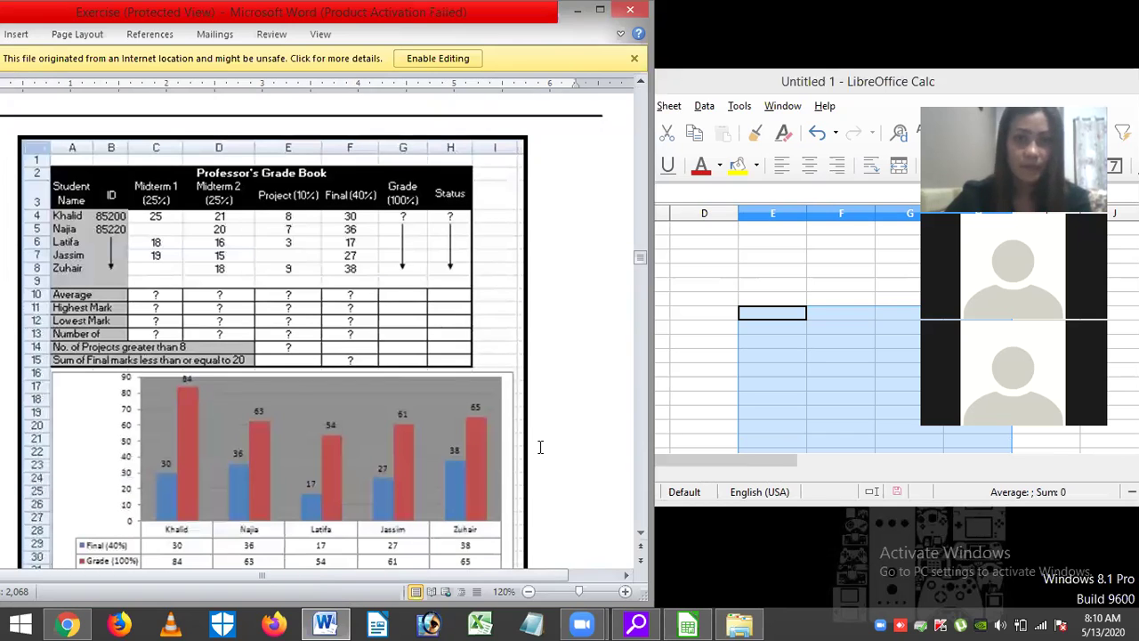
{"action": "scroll", "coordinate": [540, 446], "scroll_direction": "down", "scroll_amount": 1}
{"action": "left_click", "coordinate": [687, 626]}
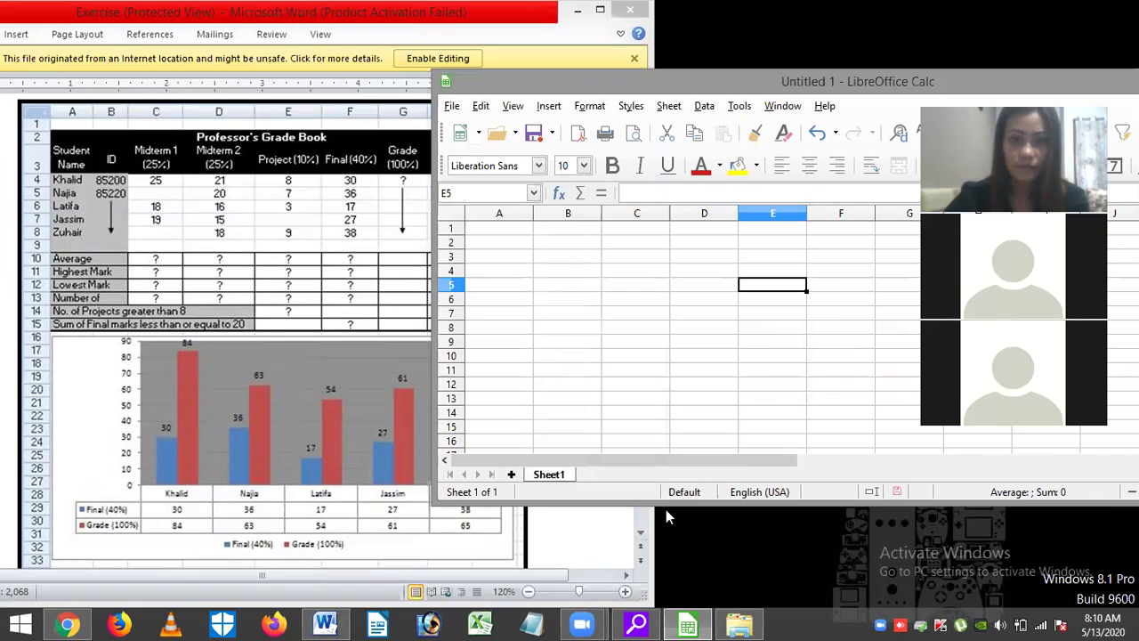
{"action": "left_click_drag", "start_coordinate": [666, 507], "coordinate": [666, 600]}
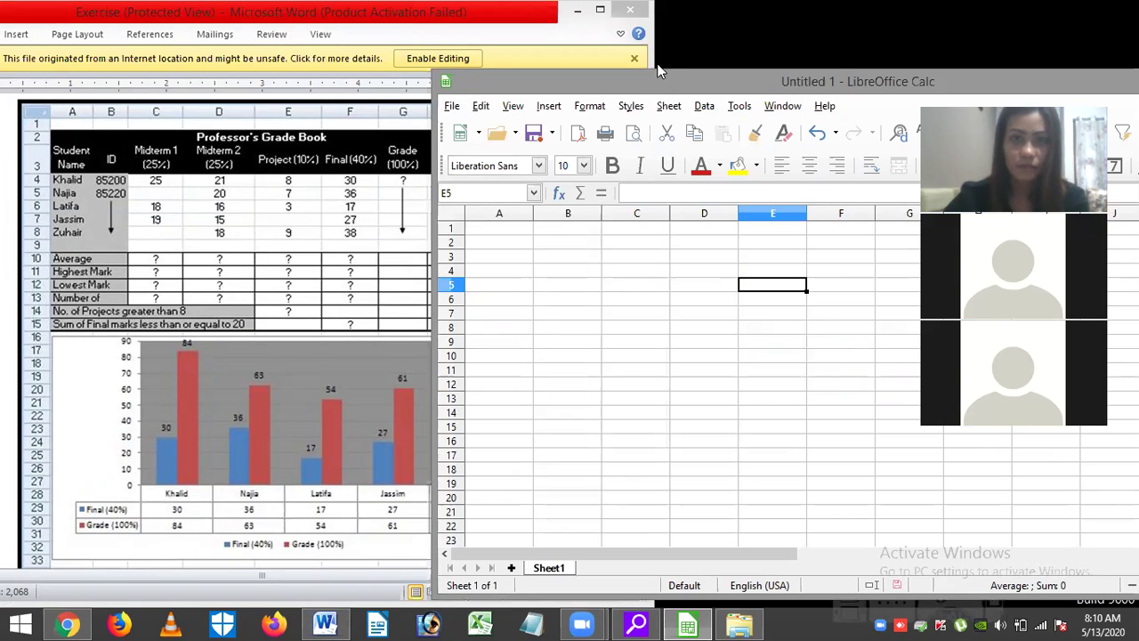
{"action": "left_click_drag", "start_coordinate": [658, 73], "coordinate": [660, 43]}
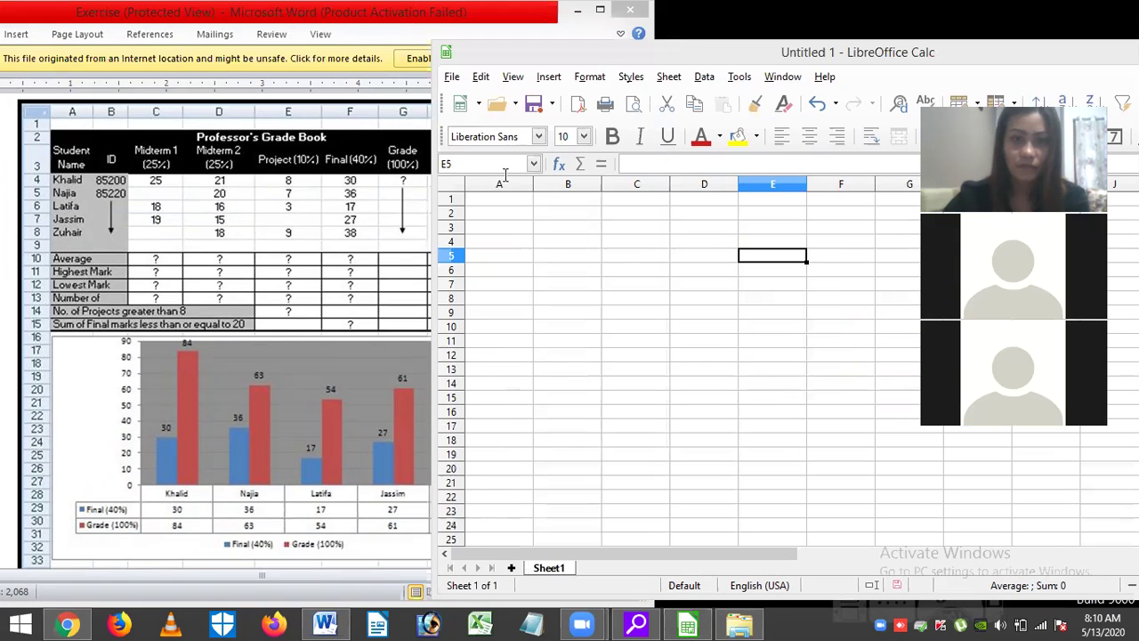
Enter the first three student names from the exercise in cells A4 to A6.
{"action": "left_click", "coordinate": [507, 244]}
{"action": "type", "text": "Kh"}
{"action": "type", "text": "a;"}
{"action": "type", "text": "l"}
{"action": "type", "text": "id"}
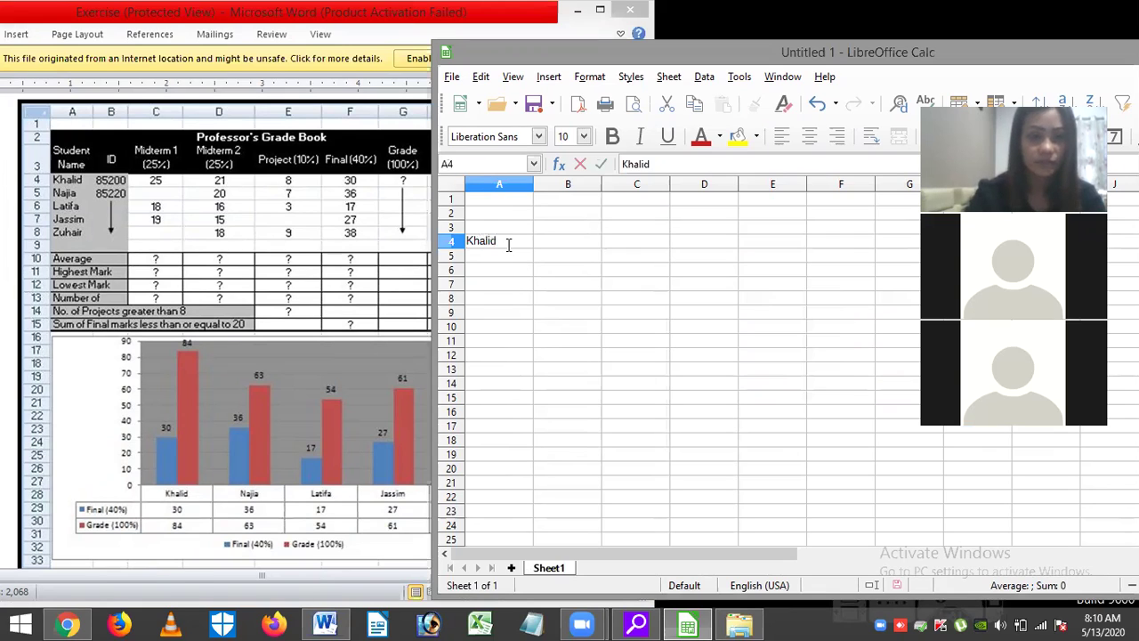
{"action": "key", "text": "Return"}
{"action": "type", "text": "najia"}
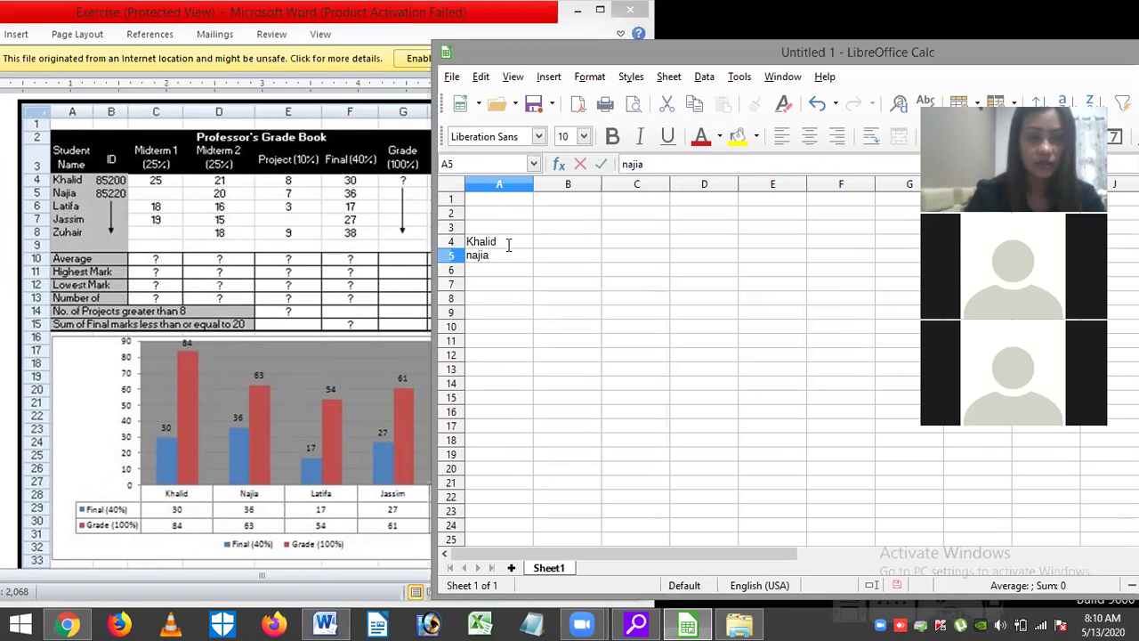
{"action": "key", "text": "Return"}
{"action": "type", "text": "Latifa"}
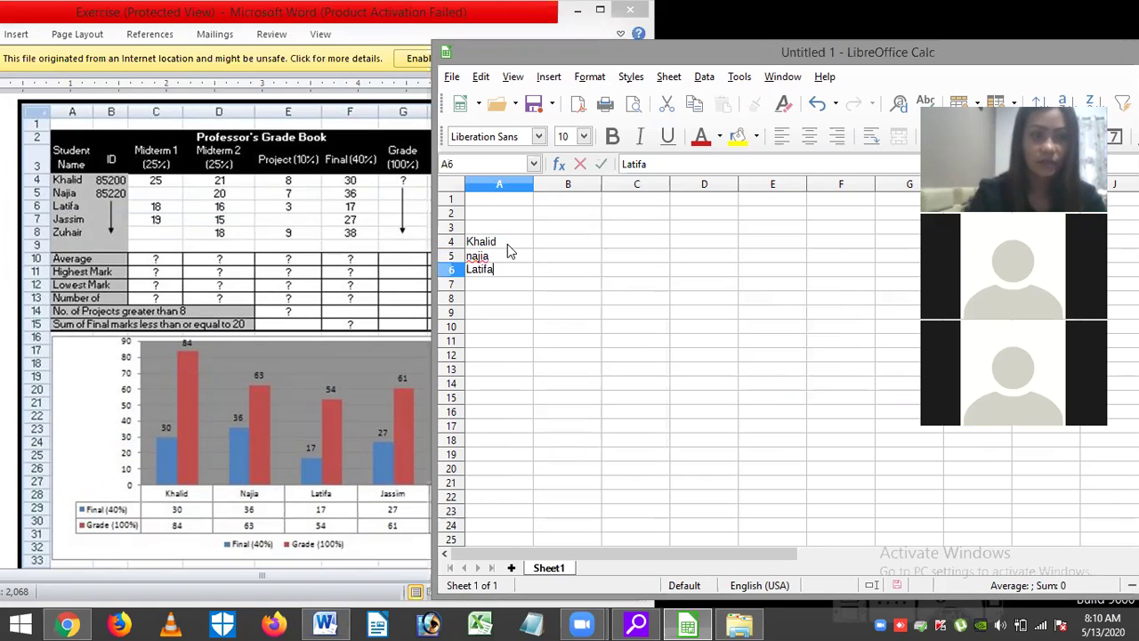
Enter the last two student names from the exercise in cells A7 and A8.
{"action": "key", "text": "Return"}
{"action": "type", "text": "jassiam"}
{"action": "key", "text": "BackSpace"}
{"action": "key", "text": "BackSpace"}
{"action": "type", "text": "m"}
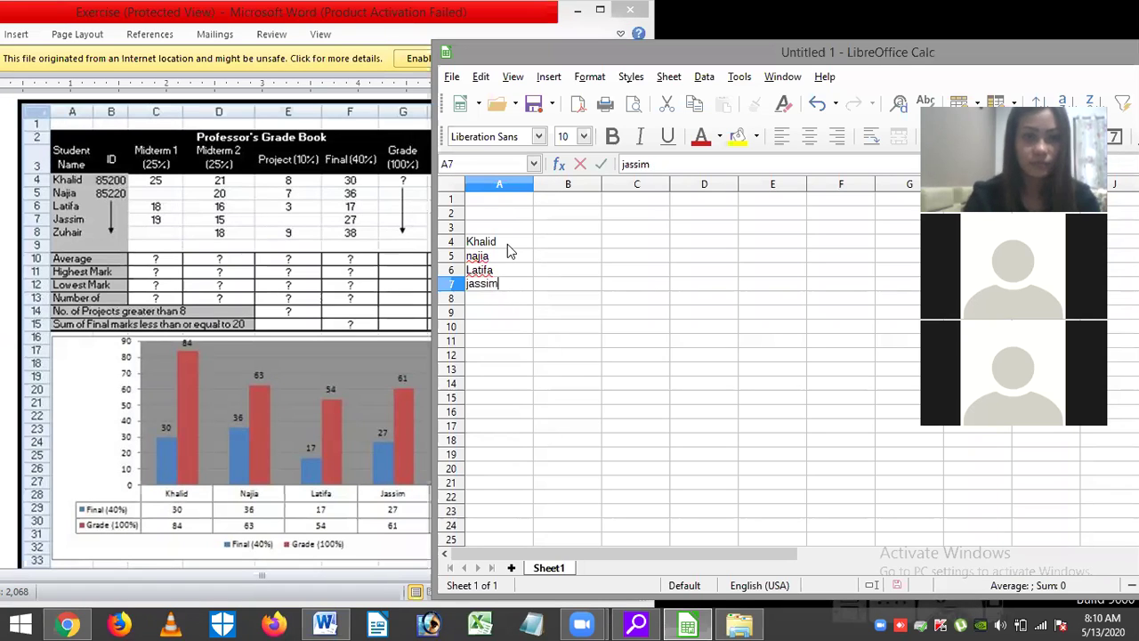
{"action": "key", "text": "Return"}
{"action": "type", "text": "zuhair"}
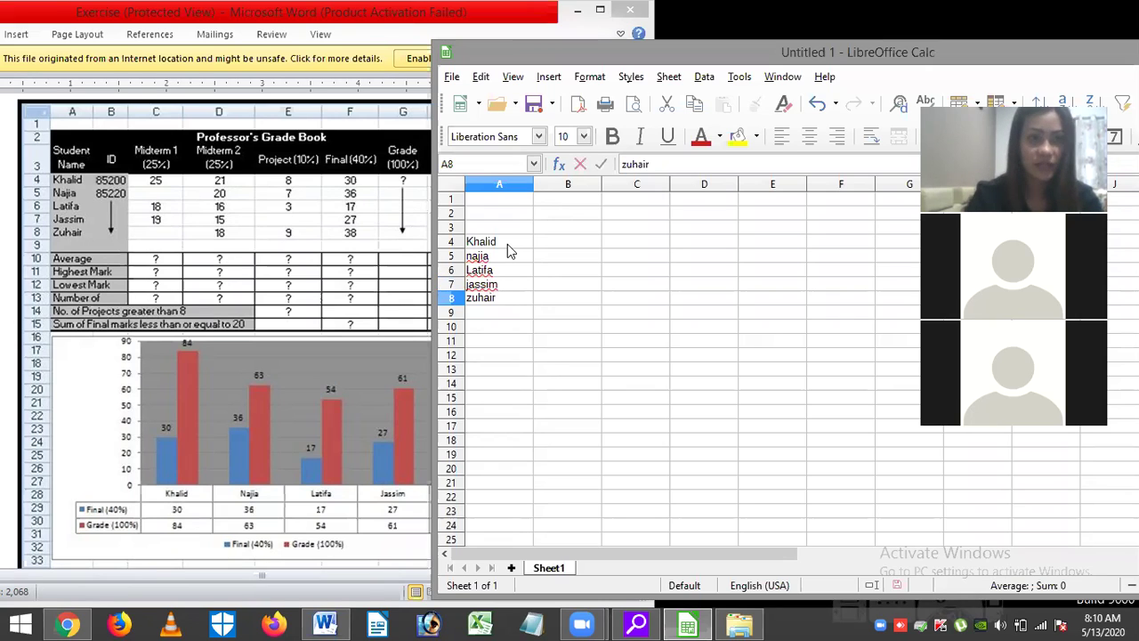
Enter the first two student ID numbers from the exercise in cells B4 and B5.
{"action": "left_click", "coordinate": [562, 247]}
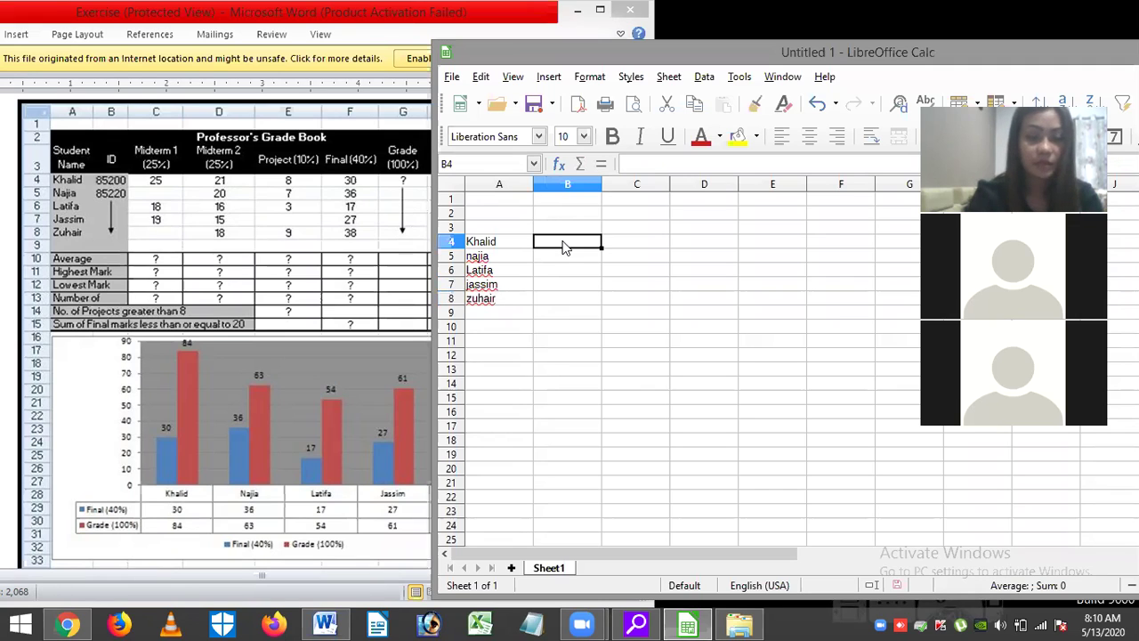
{"action": "double_click", "coordinate": [563, 246]}
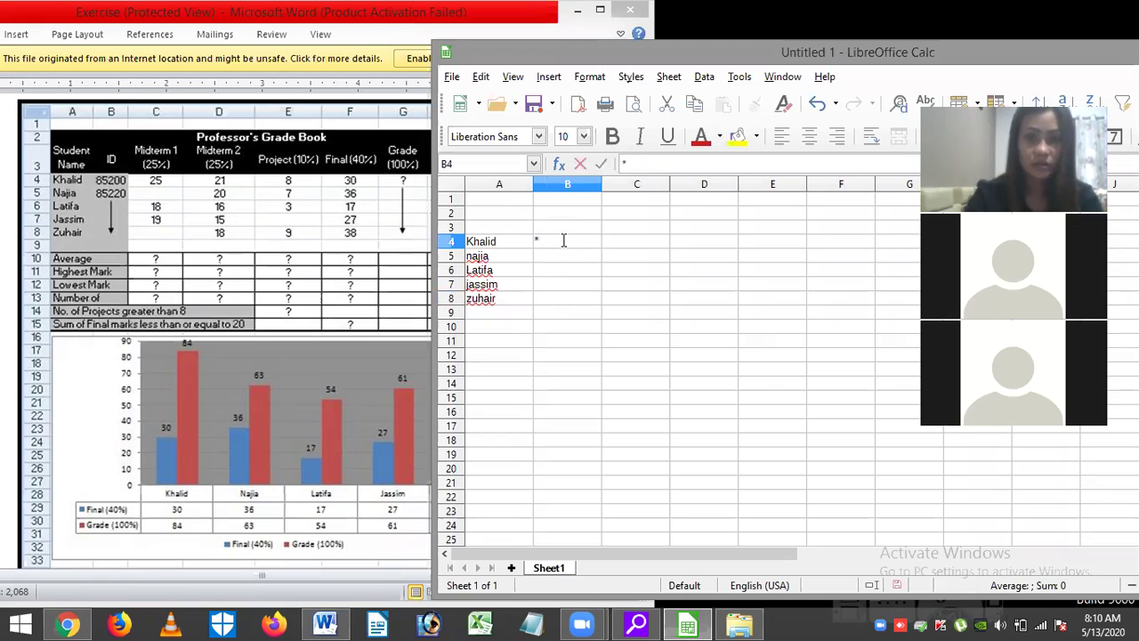
{"action": "type", "text": "8"}
{"action": "type", "text": "200"}
{"action": "key", "text": "Return"}
{"action": "type", "text": "85220"}
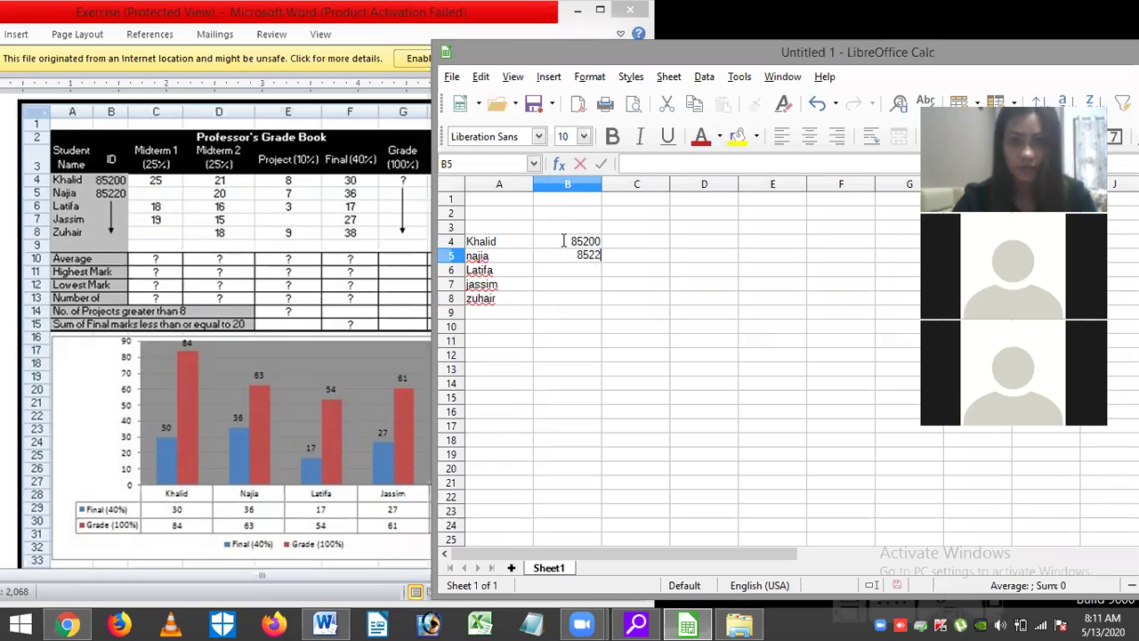
Extend the ID number series from B4:B5 down to cell B8 for the remaining students.
{"action": "left_click", "coordinate": [563, 241]}
{"action": "left_click", "coordinate": [601, 247]}
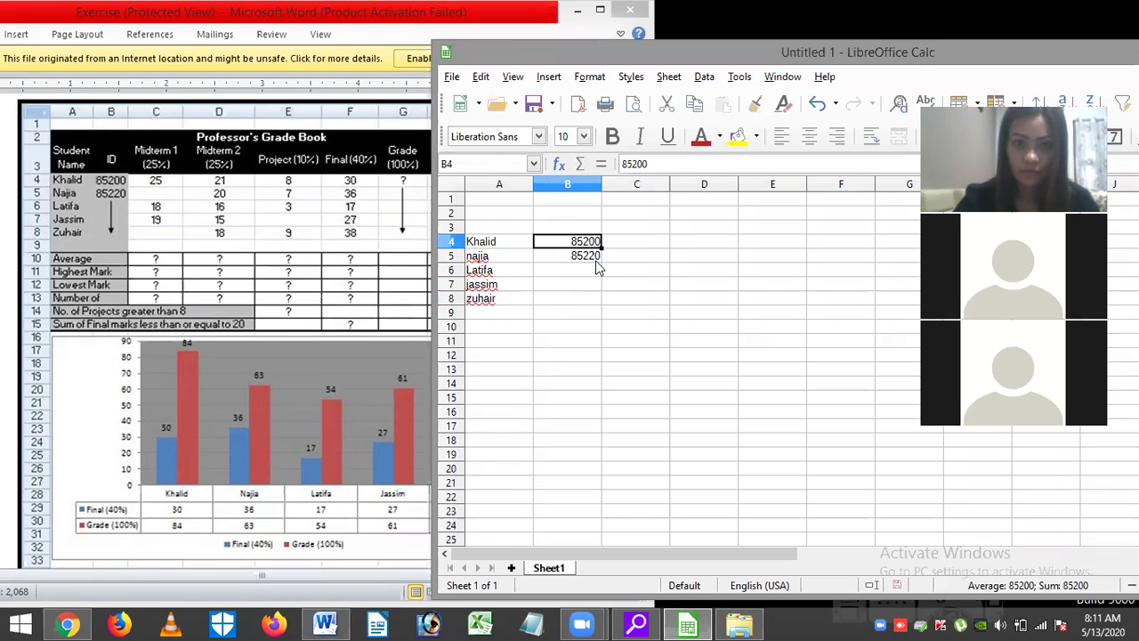
{"action": "left_click", "coordinate": [598, 259], "text": "shift"}
{"action": "left_click_drag", "start_coordinate": [598, 299], "coordinate": [599, 299]}
{"action": "left_click", "coordinate": [632, 233]}
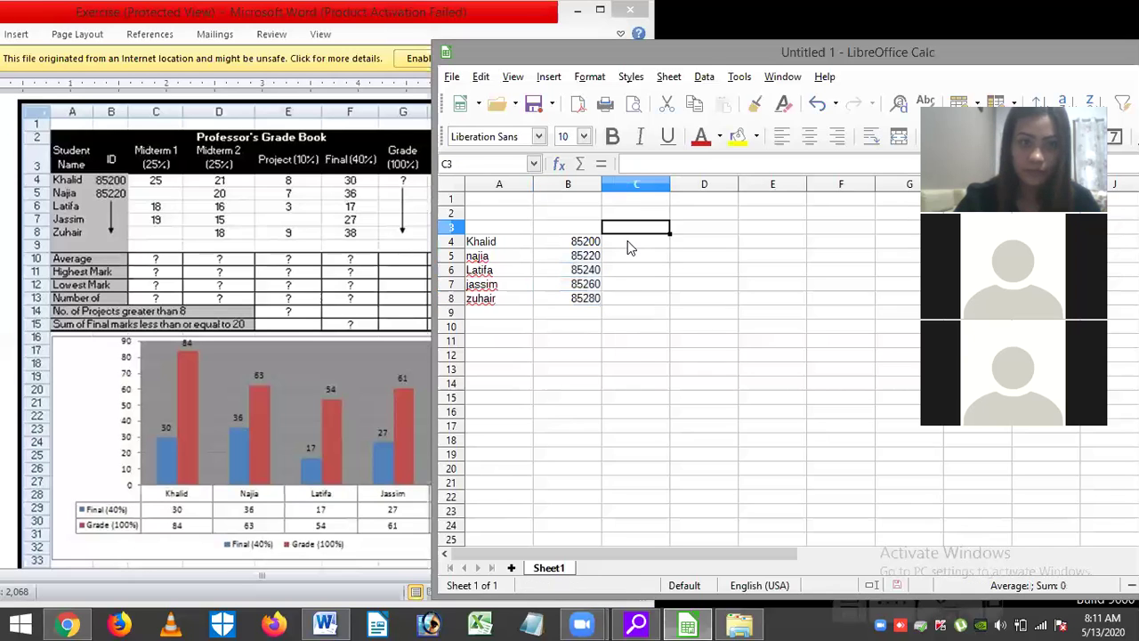
{"action": "key", "text": "Down"}
Enter the heading "Student Name" in cell A3, with a line break between the two words.
{"action": "left_click", "coordinate": [490, 227]}
{"action": "type", "text": "Student"}
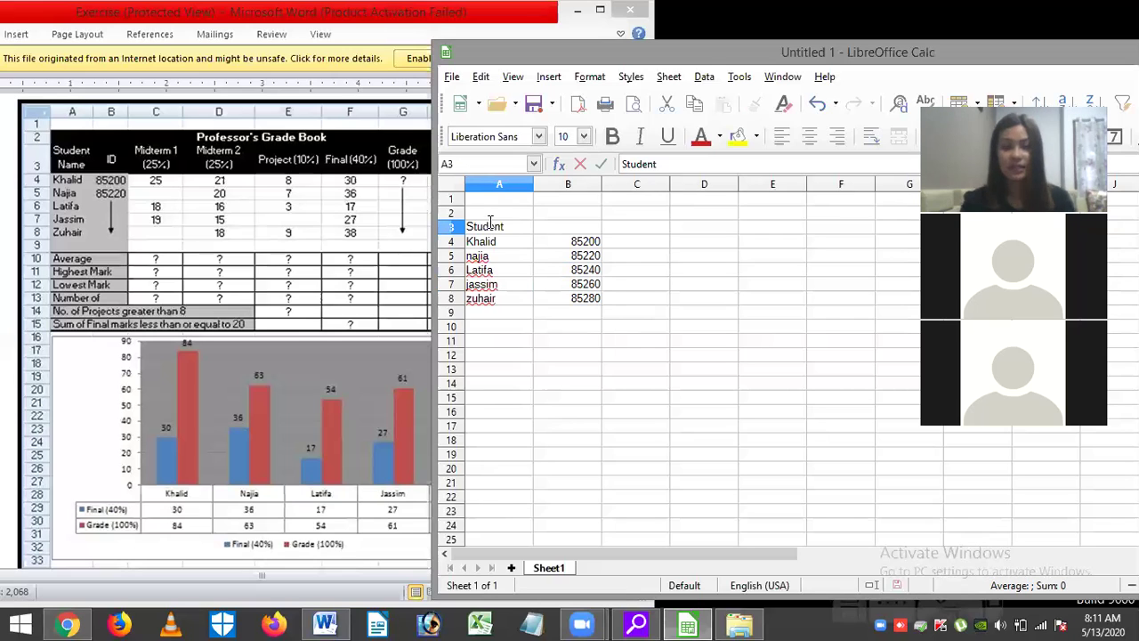
{"action": "key", "text": "ctrl+Return"}
{"action": "type", "text": "Nme"}
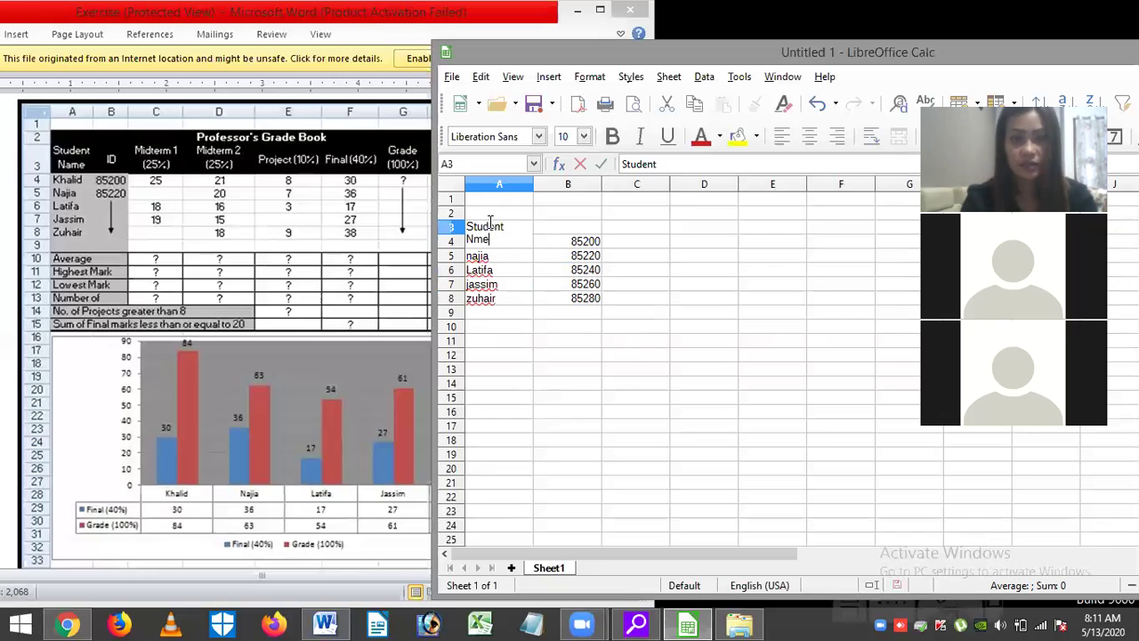
{"action": "key", "text": "Tab"}
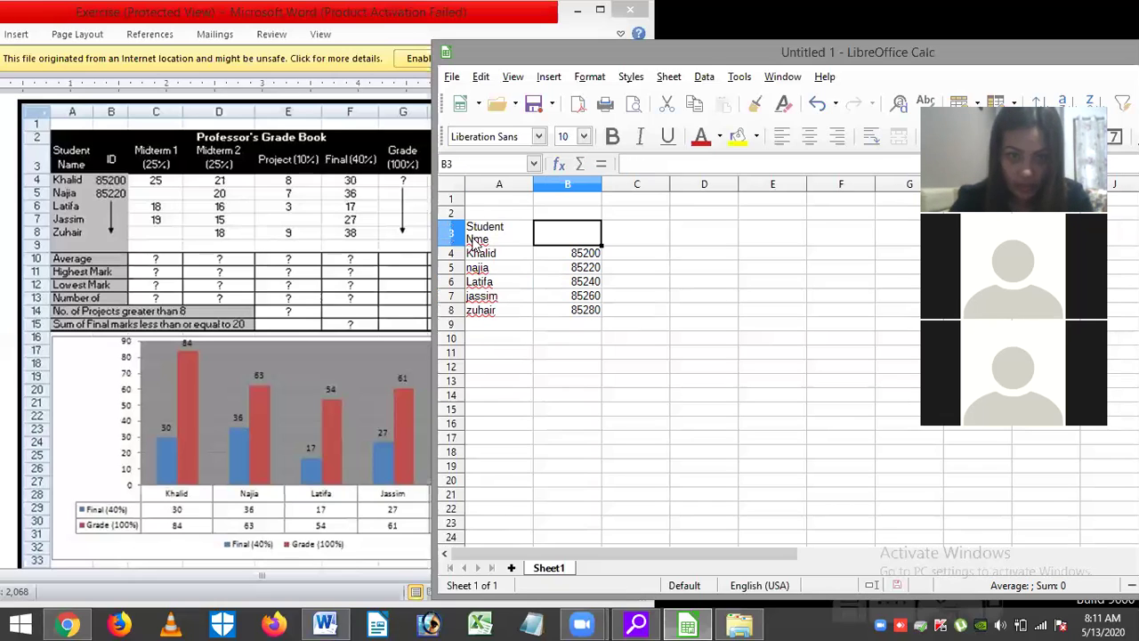
{"action": "left_click", "coordinate": [475, 238]}
{"action": "double_click", "coordinate": [473, 235]}
{"action": "type", "text": "a"}
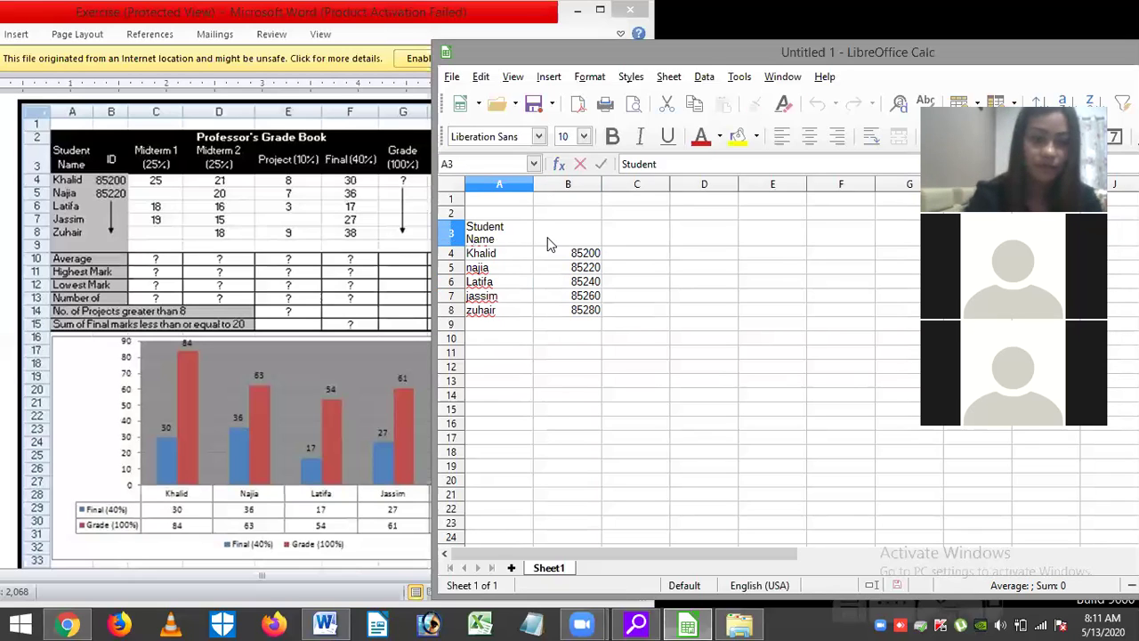
Enter the headings "ID", "Midterm 1" and "Midterm 2" in cells B3 to D3.
{"action": "left_click", "coordinate": [550, 239]}
{"action": "type", "text": "ID"}
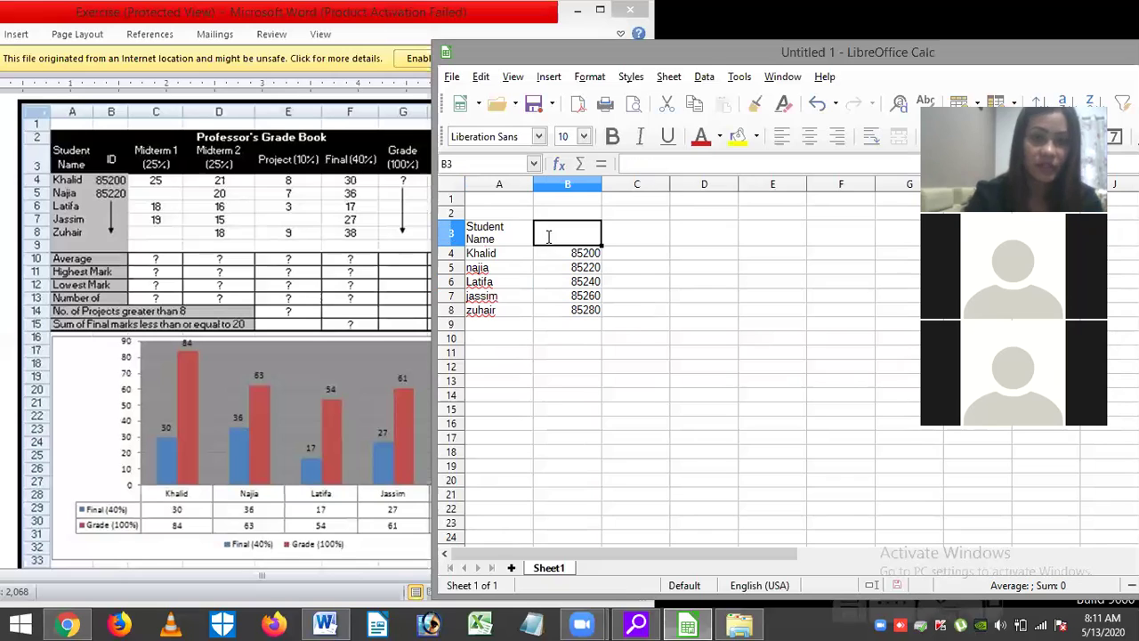
{"action": "key", "text": "Tab"}
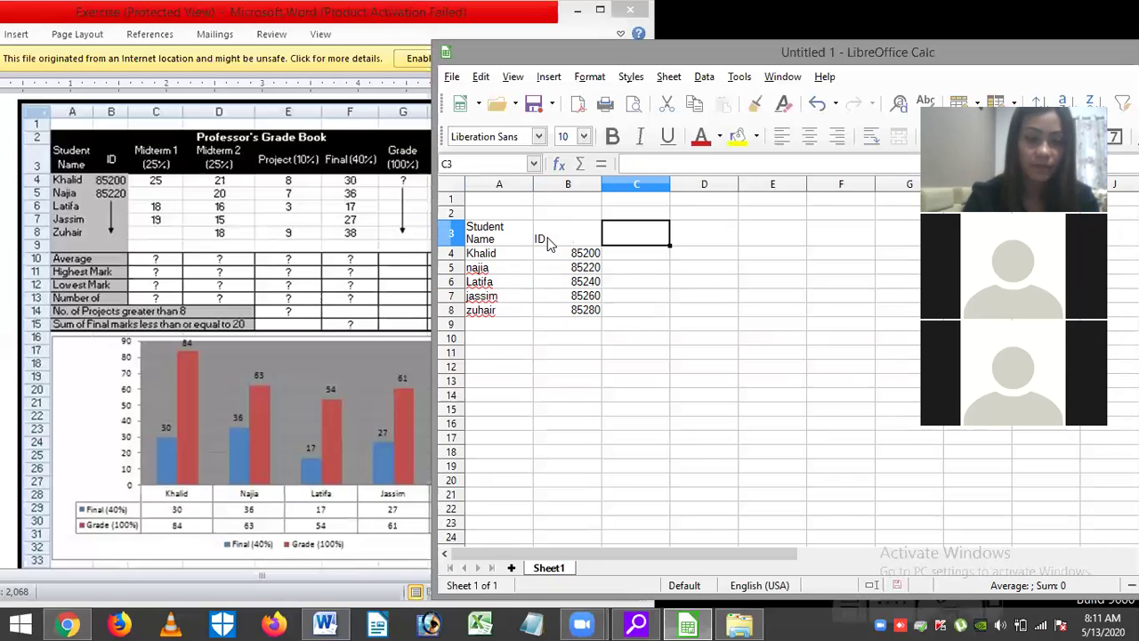
{"action": "type", "text": "Midterm 1"}
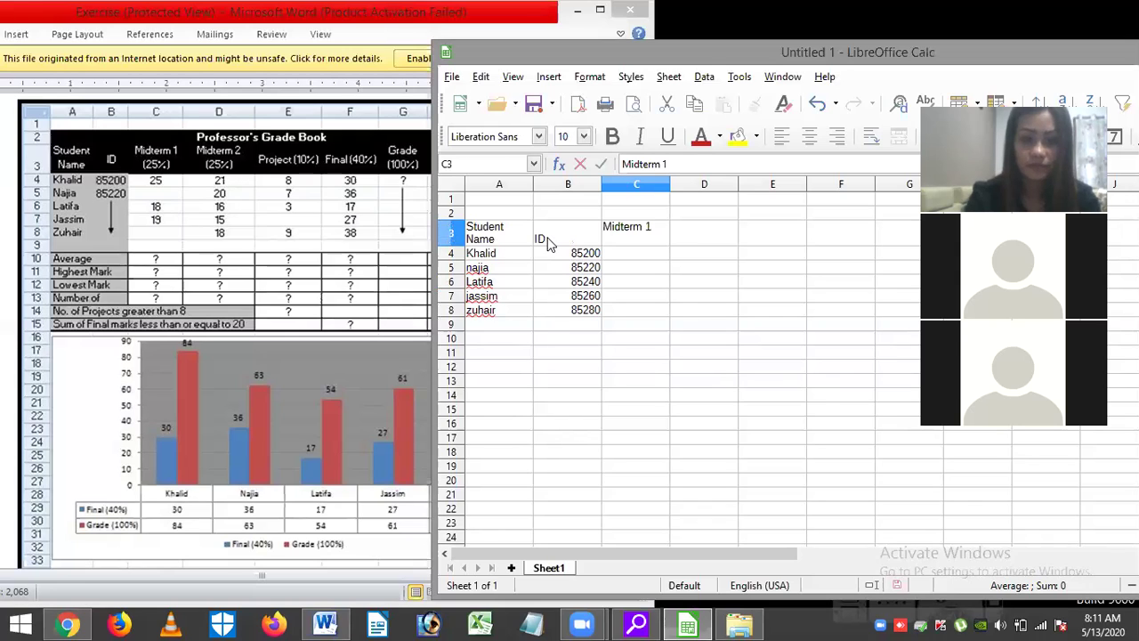
{"action": "key", "text": "Tab"}
{"action": "type", "text": "mid"}
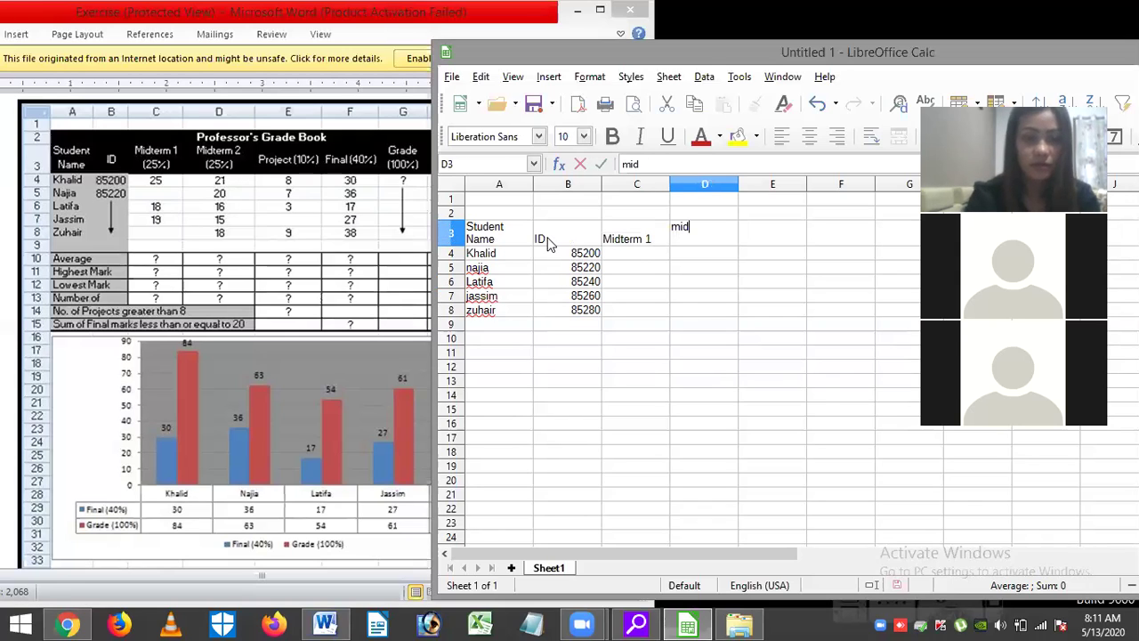
{"action": "type", "text": "term"}
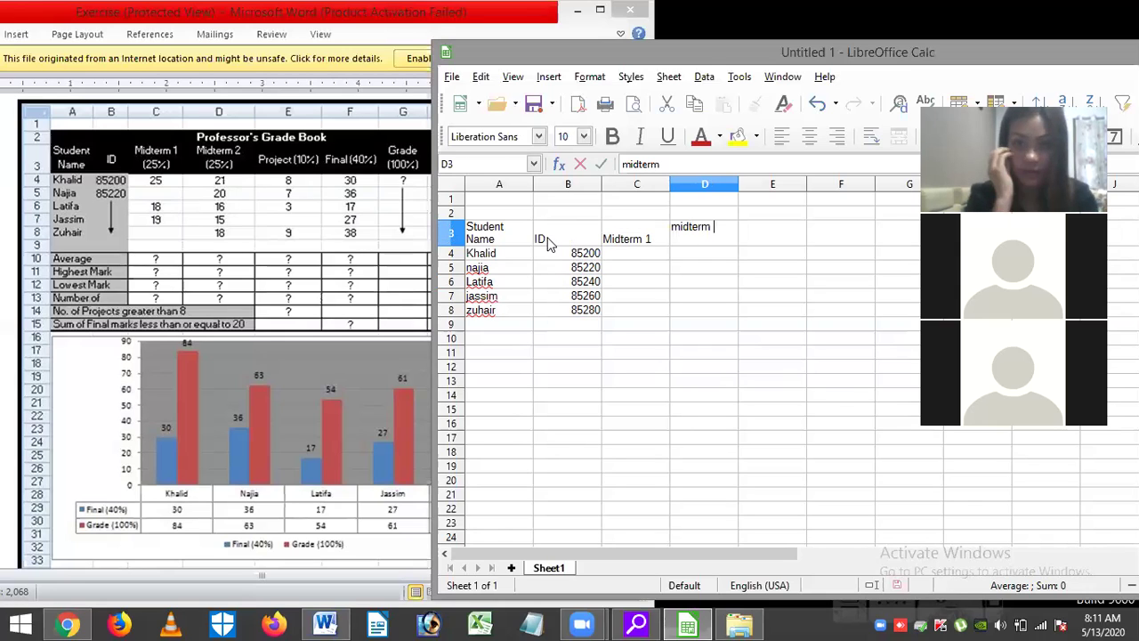
{"action": "type", "text": " 2"}
{"action": "key", "text": "Tab"}
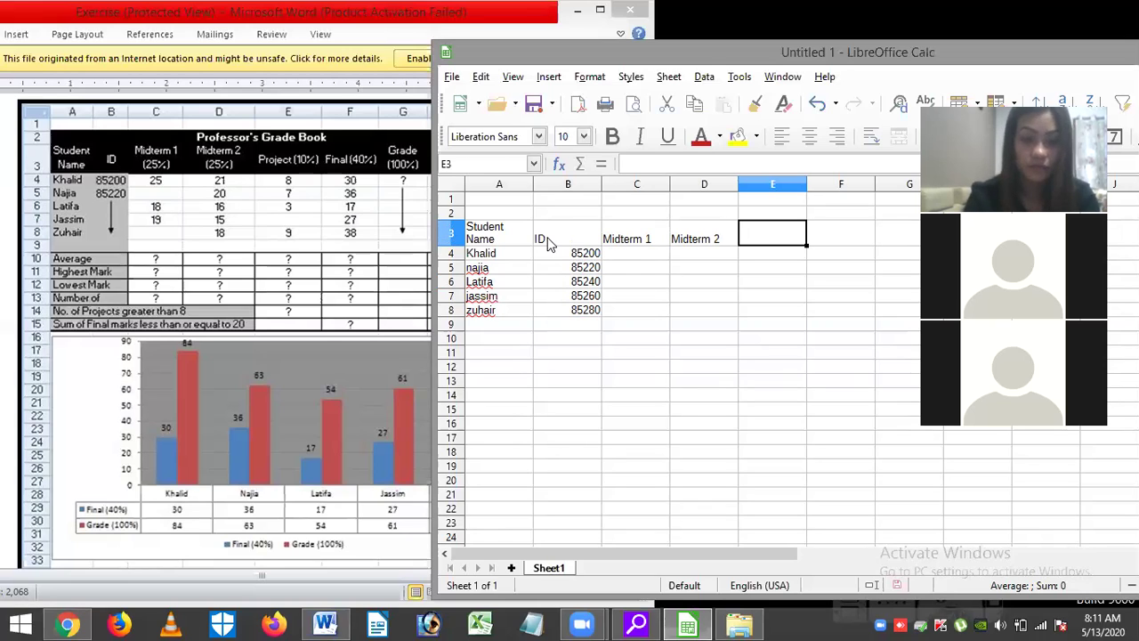
Enter the headings "project", "fianl" and "grade" in cells E3 to G3.
{"action": "type", "text": "project"}
{"action": "key", "text": "Tab"}
{"action": "type", "text": "fianl"}
{"action": "key", "text": "Tab"}
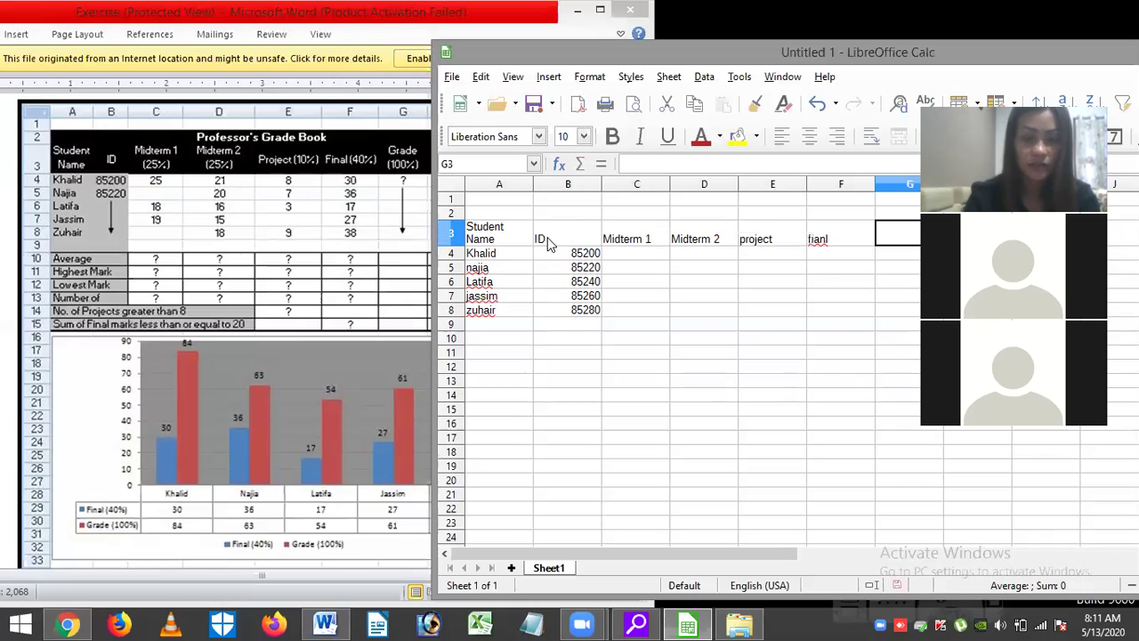
{"action": "type", "text": "fr"}
{"action": "type", "text": "ade"}
{"action": "key", "text": "BackSpace"}
{"action": "key", "text": "BackSpace"}
{"action": "key", "text": "BackSpace"}
{"action": "key", "text": "BackSpace"}
{"action": "key", "text": "BackSpace"}
{"action": "type", "text": "grade"}
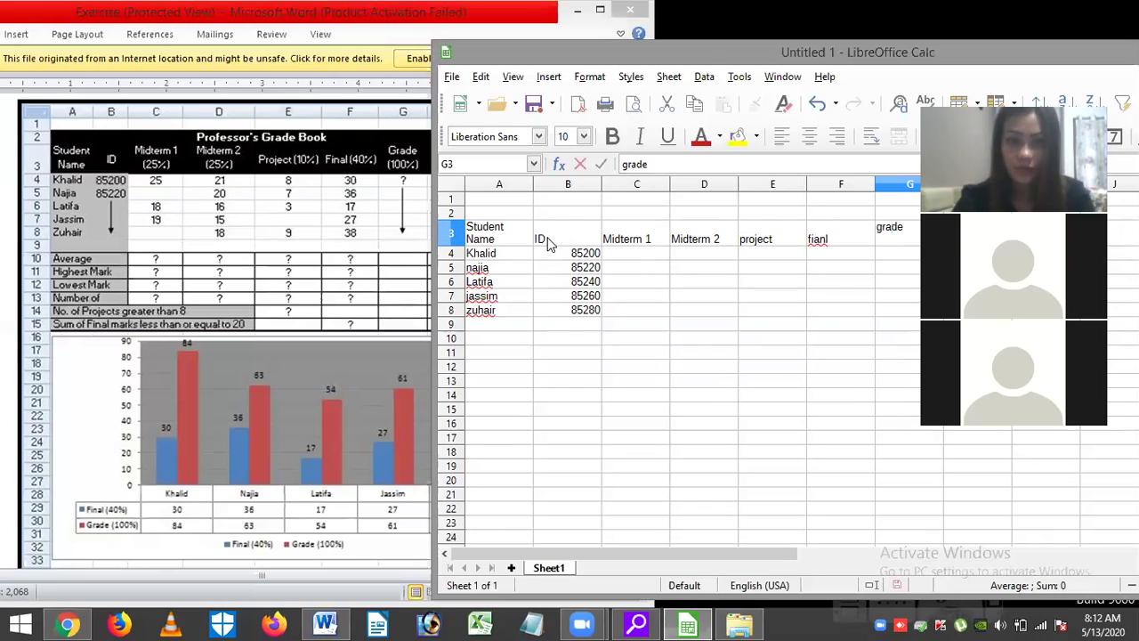
Enter the Midterm 1 marks 25 in C4, 18 in C6 and 19 in C7, leaving C5 empty.
{"action": "left_click", "coordinate": [635, 252]}
{"action": "type", "text": "25"}
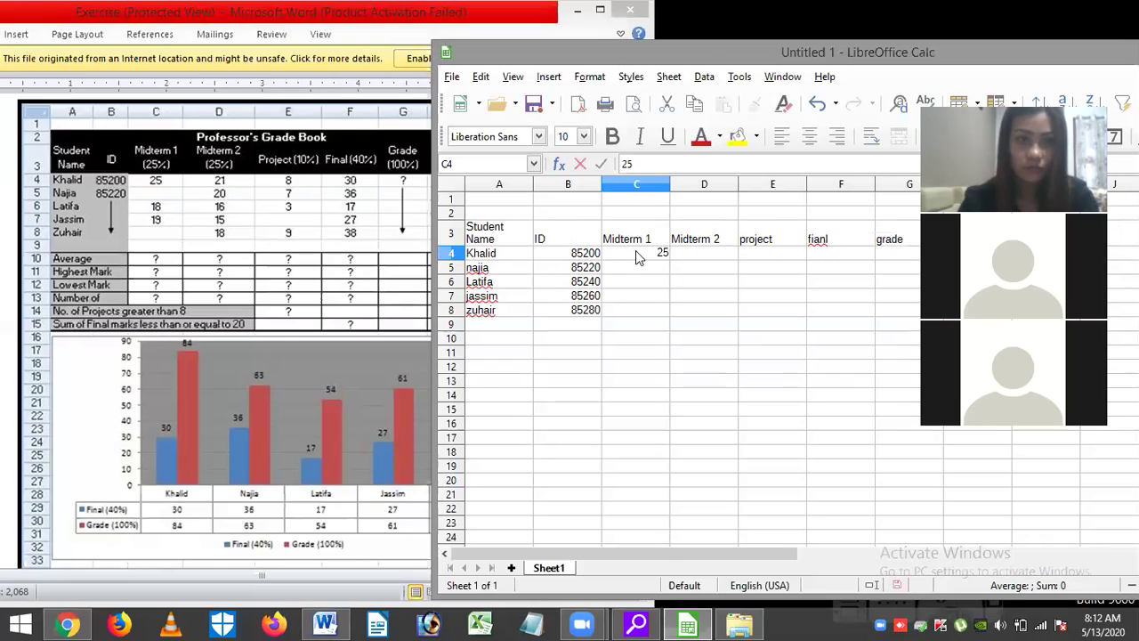
{"action": "key", "text": "Return"}
{"action": "key", "text": "Return"}
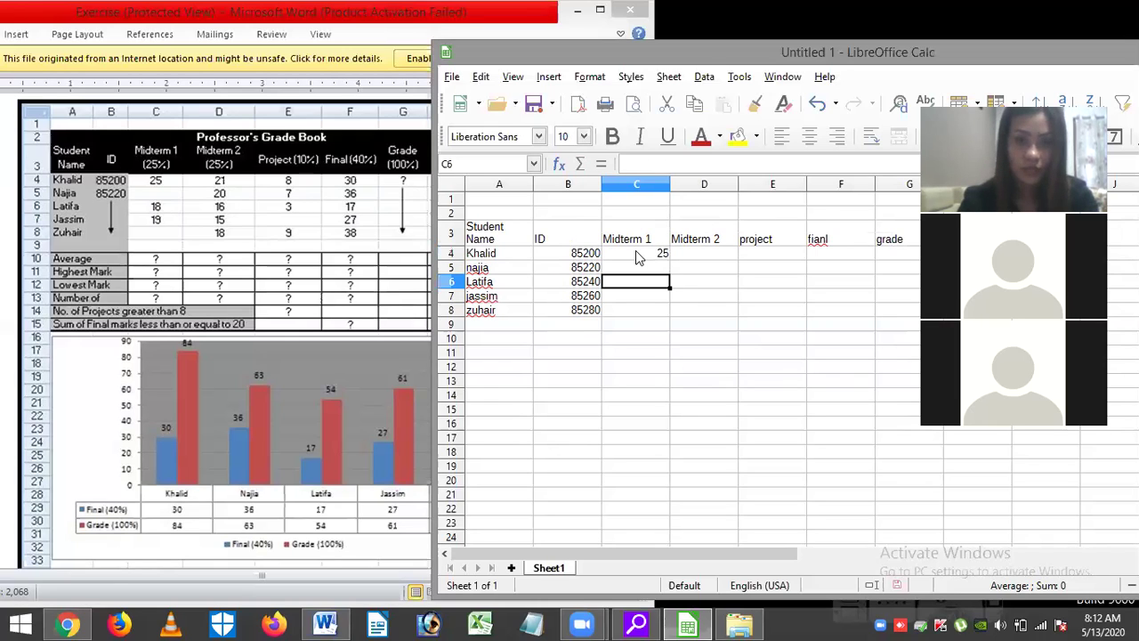
{"action": "type", "text": "18"}
{"action": "key", "text": "Return"}
{"action": "type", "text": "19"}
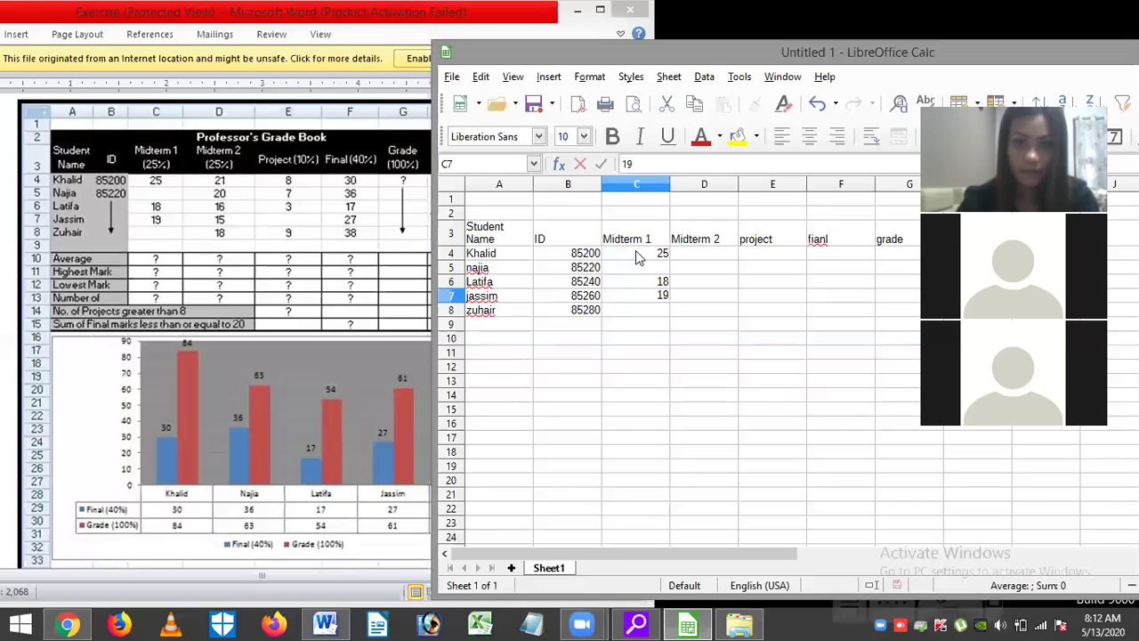
Enter the Midterm 2 marks 21, 20, 16, 15 and 18 in cells D4 to D8.
{"action": "left_click", "coordinate": [688, 257]}
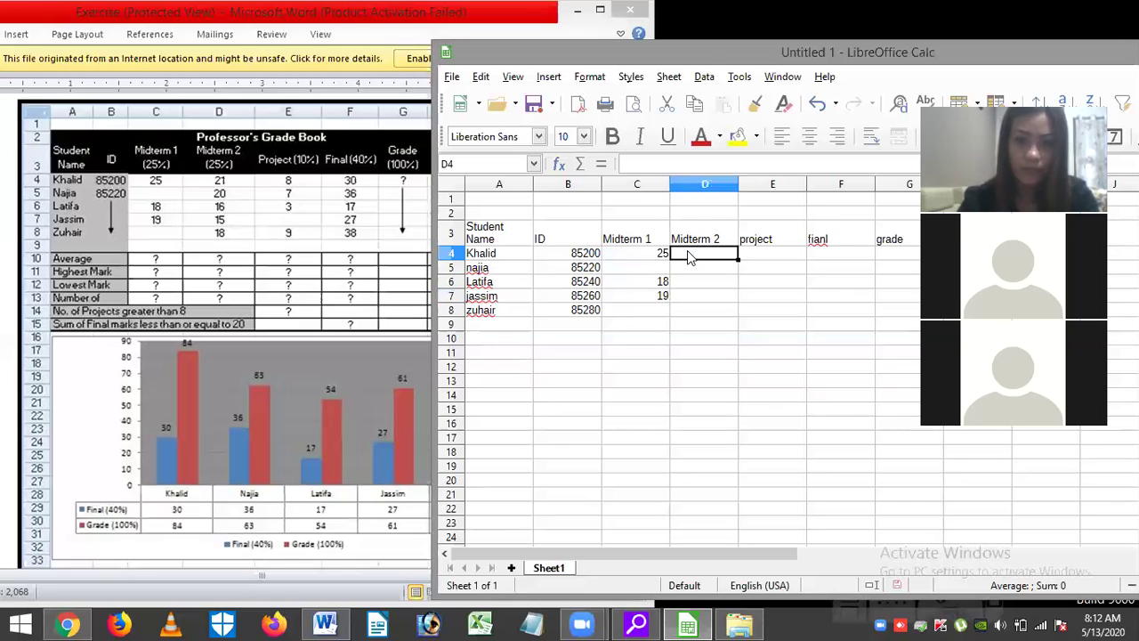
{"action": "type", "text": "21"}
{"action": "key", "text": "Return"}
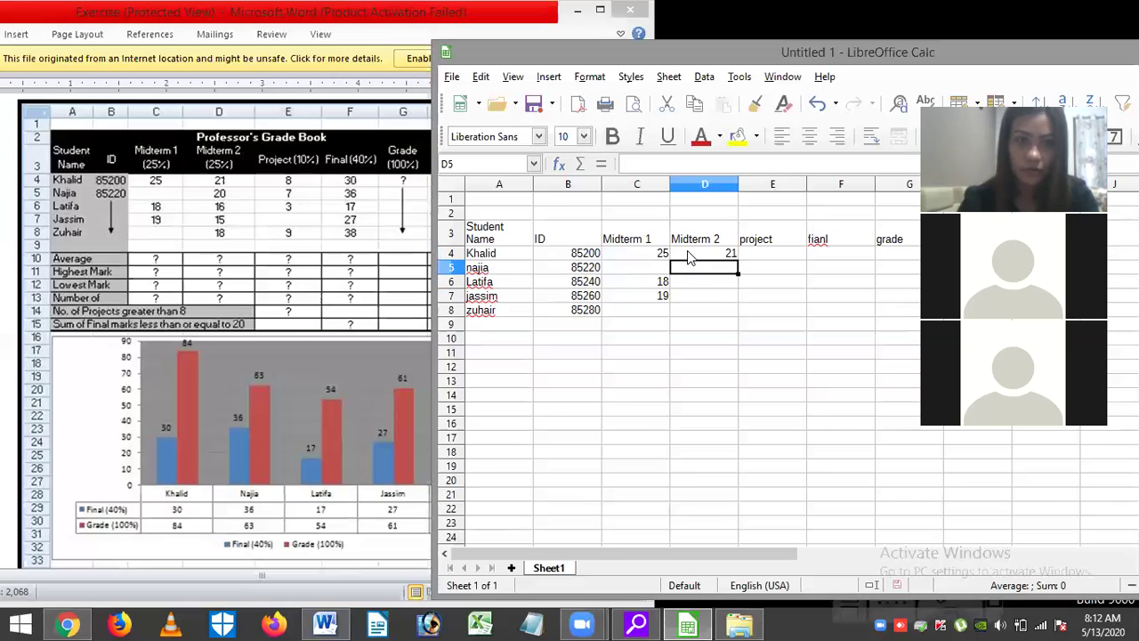
{"action": "type", "text": "20"}
{"action": "key", "text": "Return"}
{"action": "type", "text": "16"}
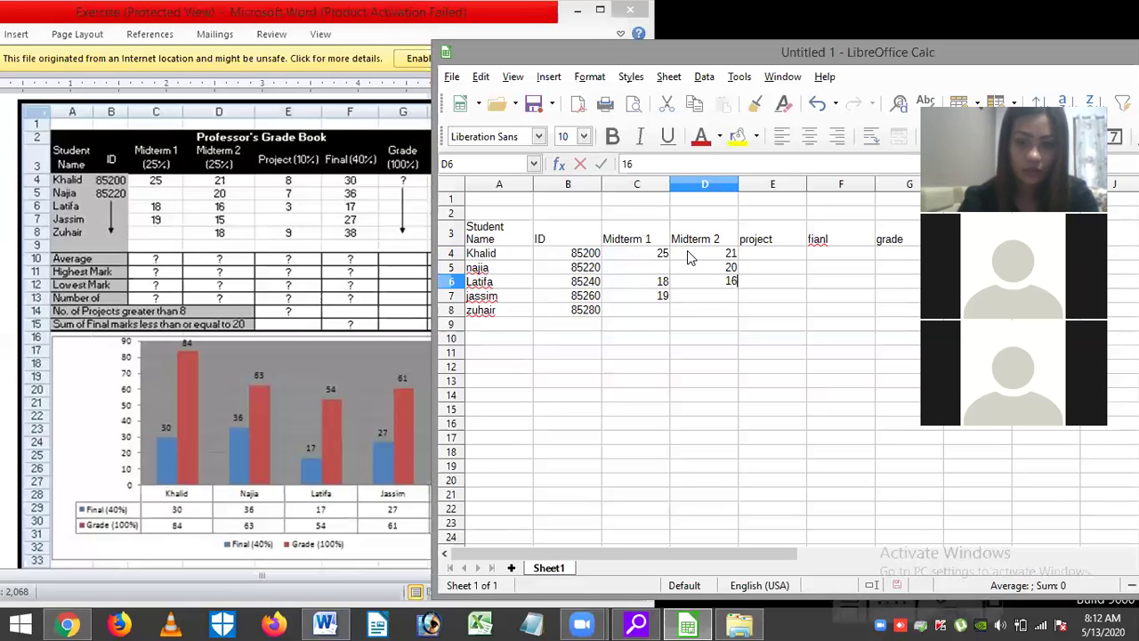
{"action": "key", "text": "Return"}
{"action": "type", "text": "15"}
{"action": "key", "text": "Return"}
{"action": "type", "text": "1"}
{"action": "type", "text": "8"}
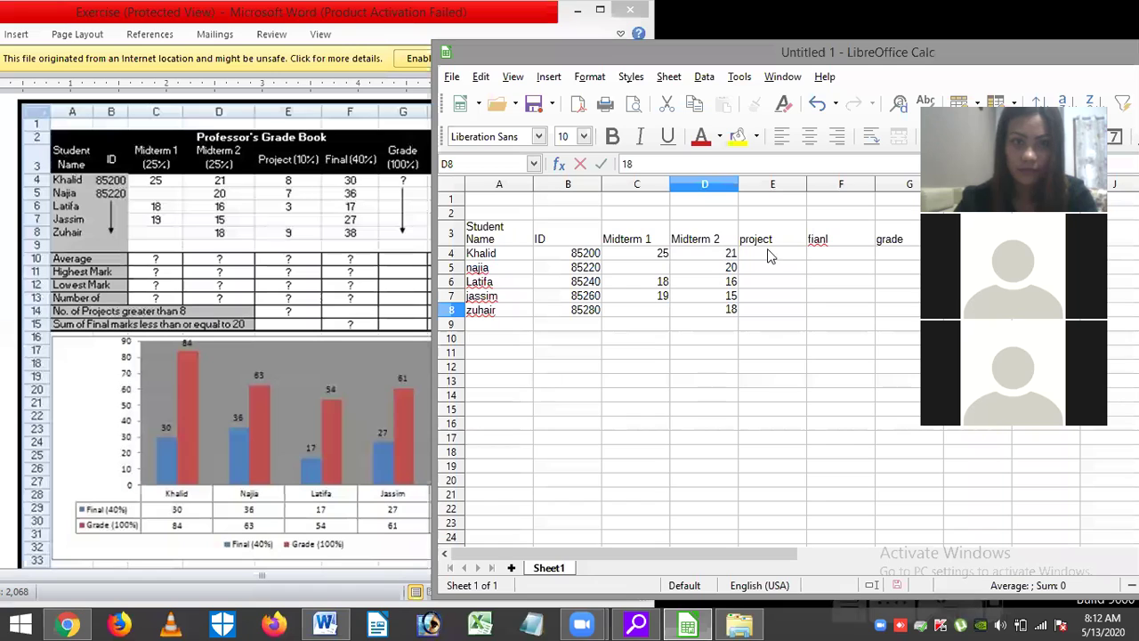
Enter the project marks 8, 7 and 3 in cells E4 to E6 and 9 in E8, leaving E7 empty.
{"action": "left_click", "coordinate": [771, 255]}
{"action": "type", "text": "8"}
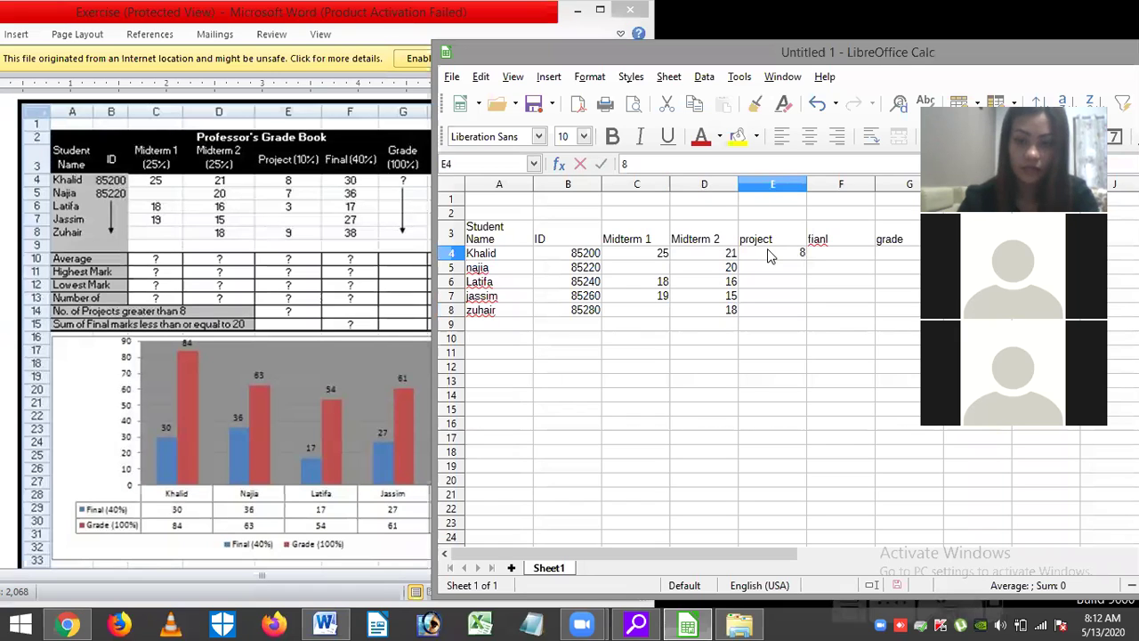
{"action": "key", "text": "Return"}
{"action": "type", "text": "7"}
{"action": "key", "text": "Return"}
{"action": "type", "text": "3"}
{"action": "key", "text": "Return"}
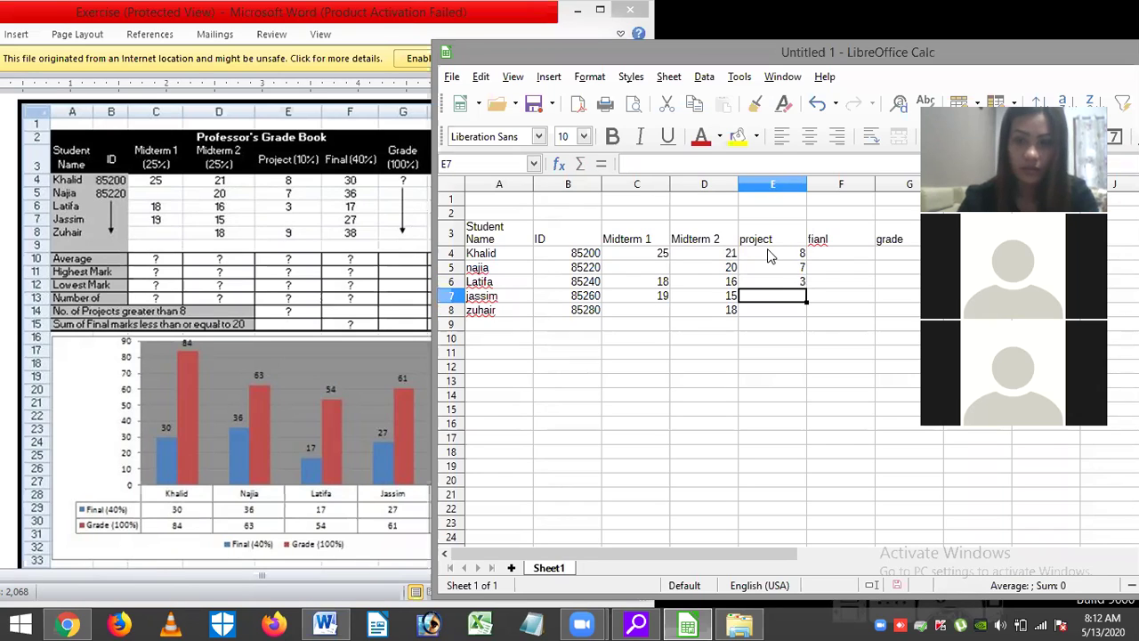
{"action": "key", "text": "Return"}
{"action": "type", "text": "9"}
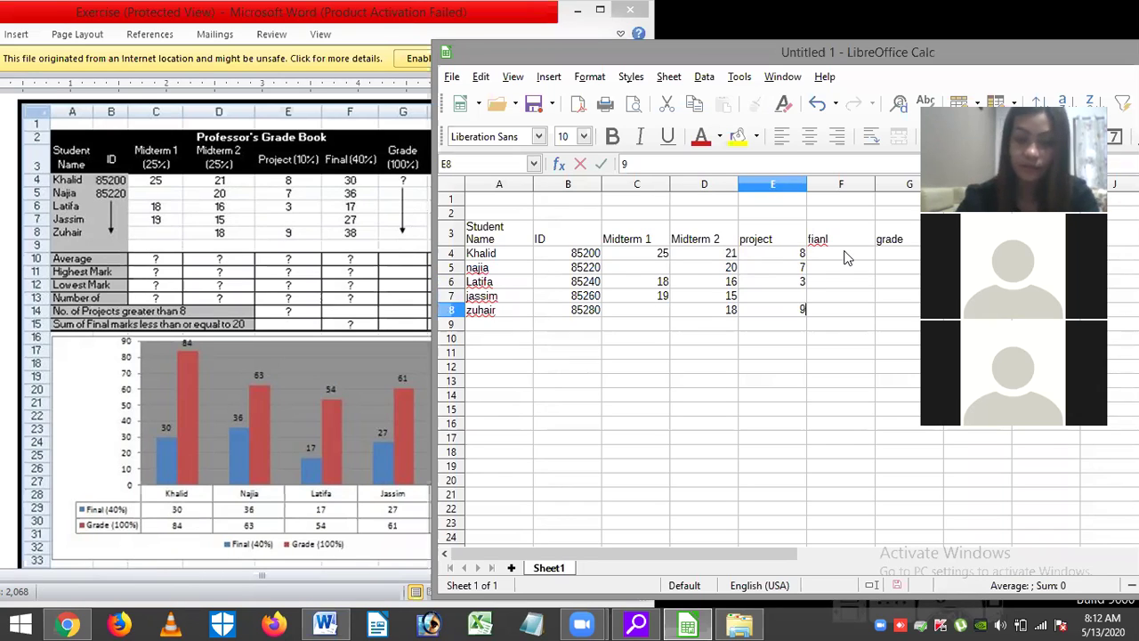
Enter the final marks 30, 36, 17, 27 and 38 in cells F4 to F8.
{"action": "left_click", "coordinate": [846, 257]}
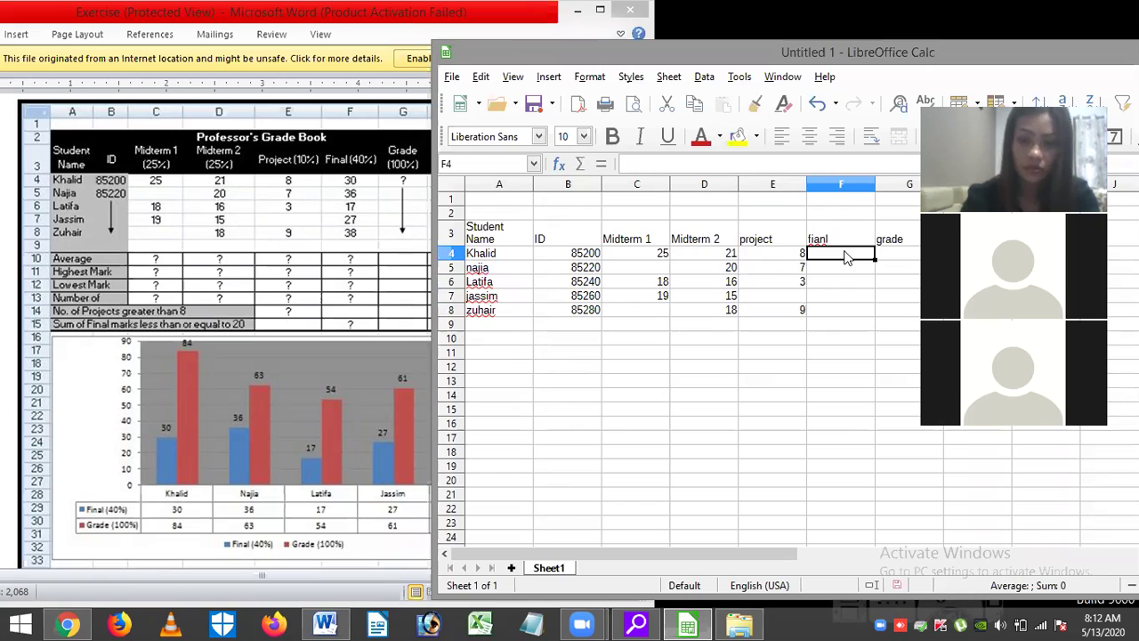
{"action": "type", "text": "30"}
{"action": "key", "text": "Return"}
{"action": "type", "text": "3"}
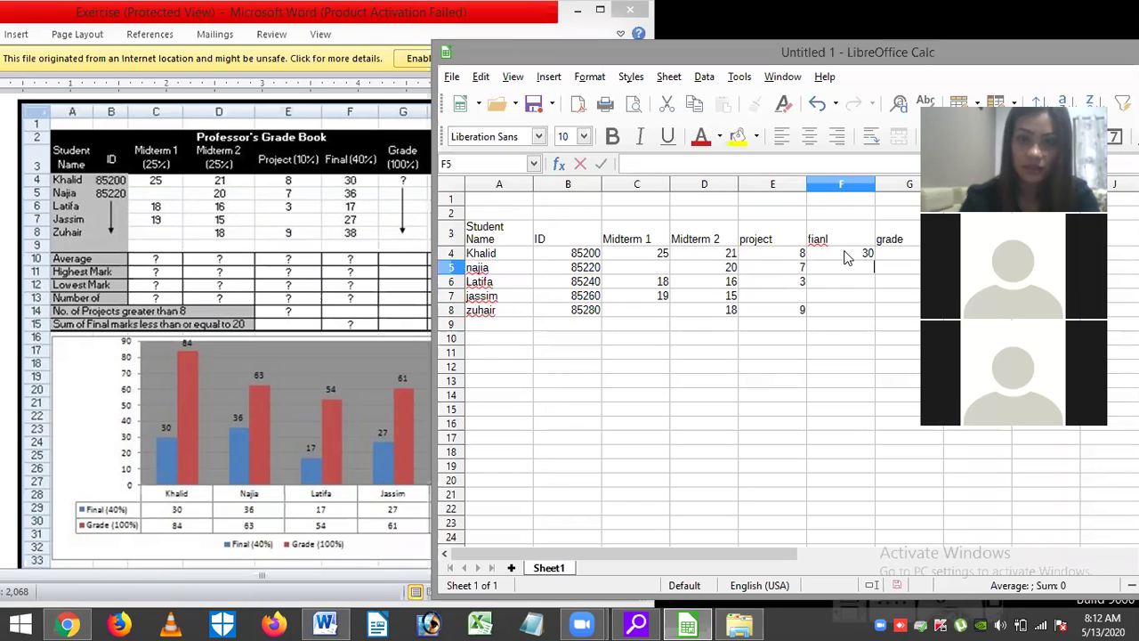
{"action": "type", "text": "6"}
{"action": "key", "text": "Return"}
{"action": "type", "text": "1"}
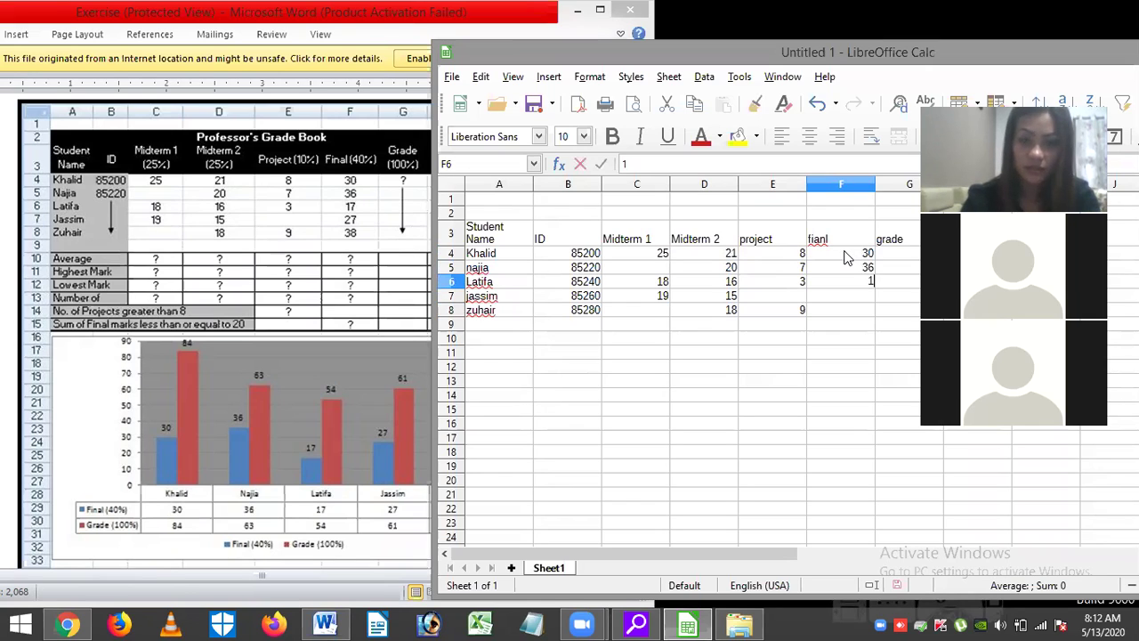
{"action": "type", "text": "7"}
{"action": "key", "text": "Return"}
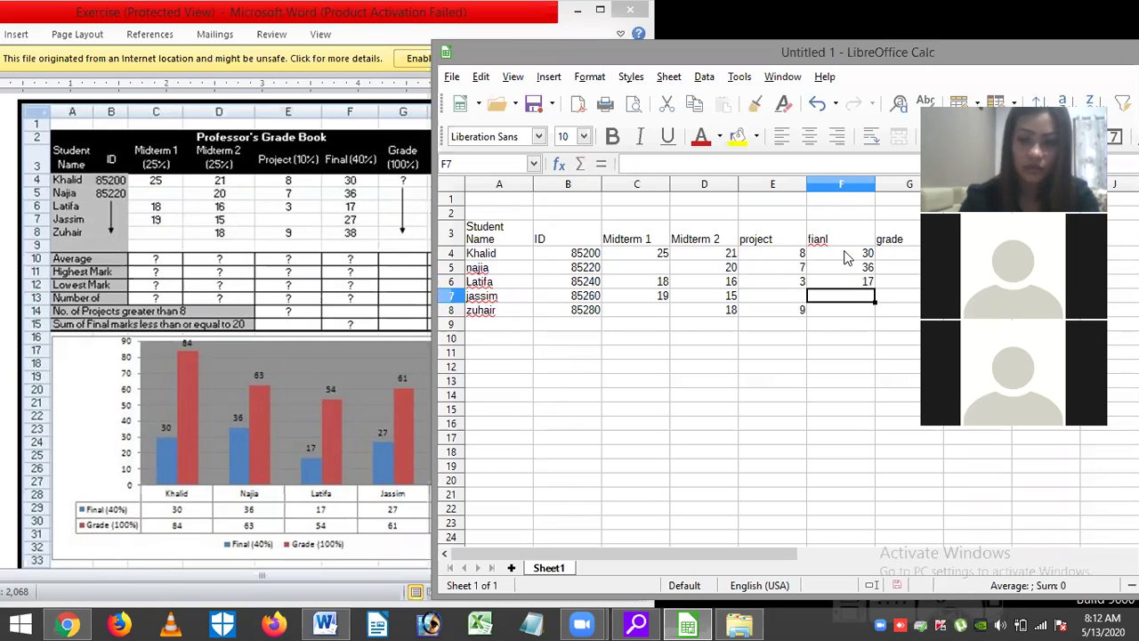
{"action": "type", "text": "27"}
{"action": "key", "text": "Return"}
{"action": "type", "text": "38"}
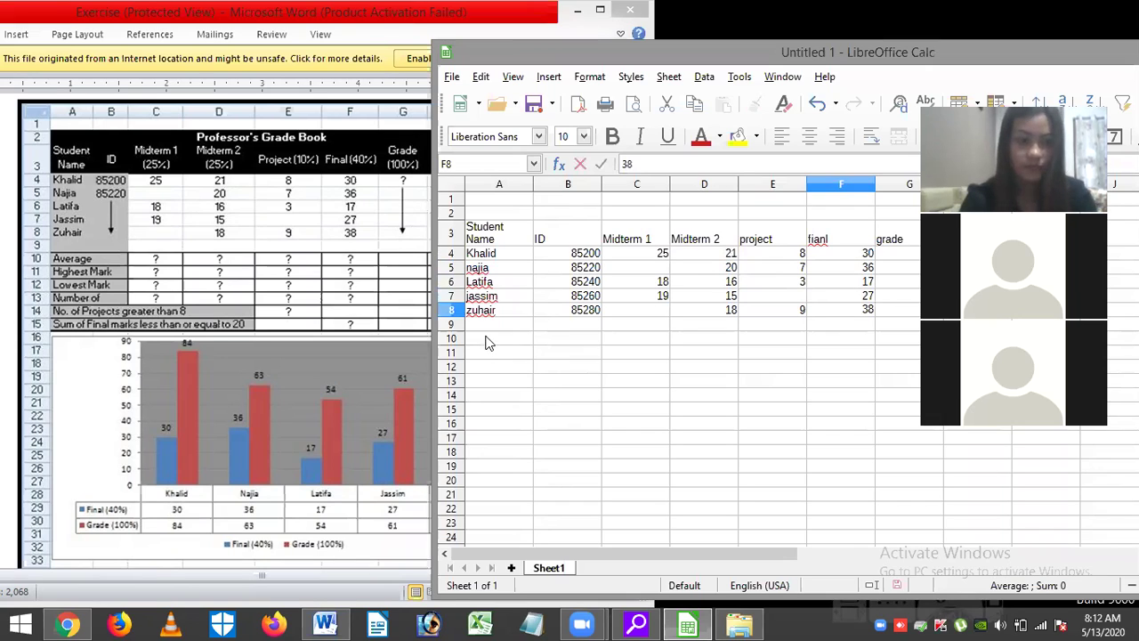
Enter the row labels "average", "highest", "lowest" and "number of" in cells A10 to A13.
{"action": "left_click", "coordinate": [488, 340]}
{"action": "type", "text": "average"}
{"action": "key", "text": "Return"}
{"action": "type", "text": "highes"}
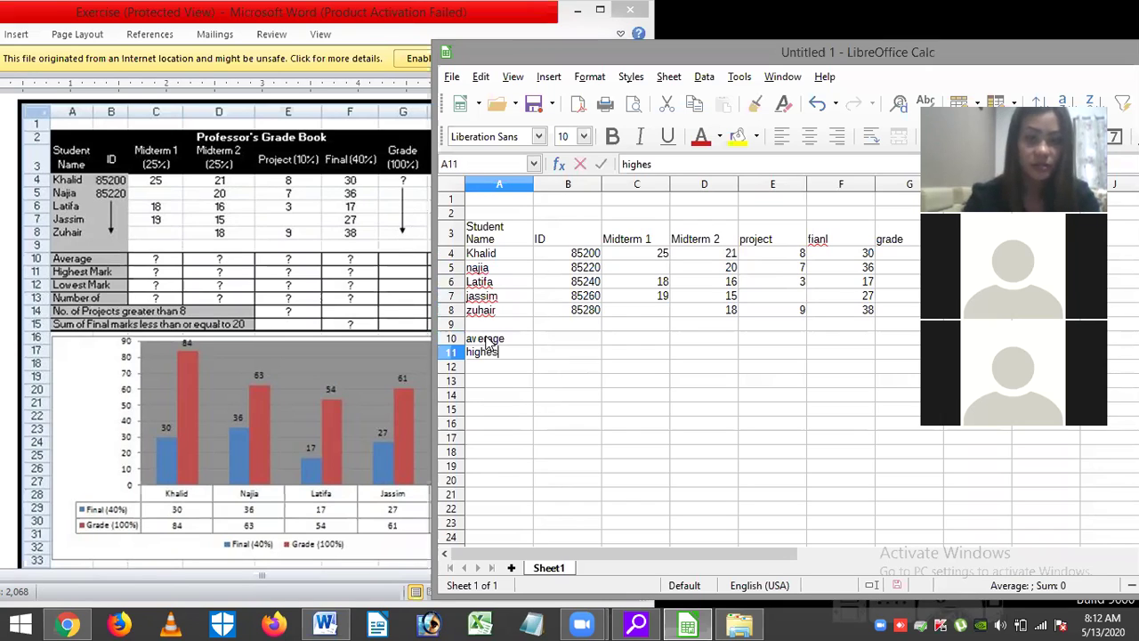
{"action": "type", "text": "t"}
{"action": "key", "text": "Return"}
{"action": "type", "text": "lowe"}
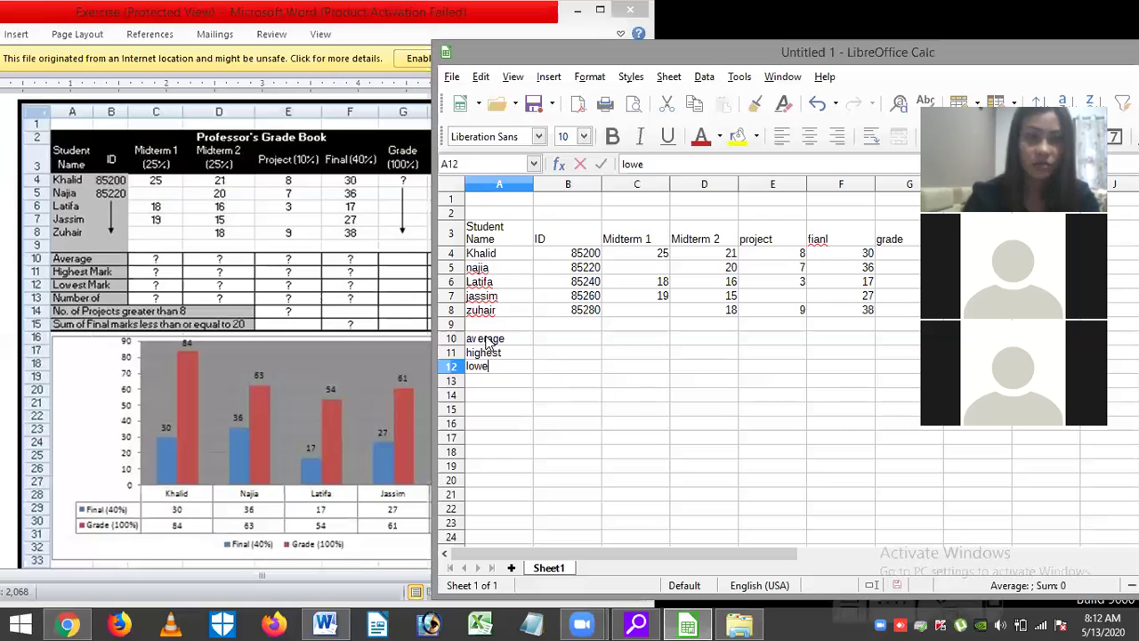
{"action": "type", "text": "st"}
{"action": "key", "text": "Return"}
{"action": "type", "text": "n"}
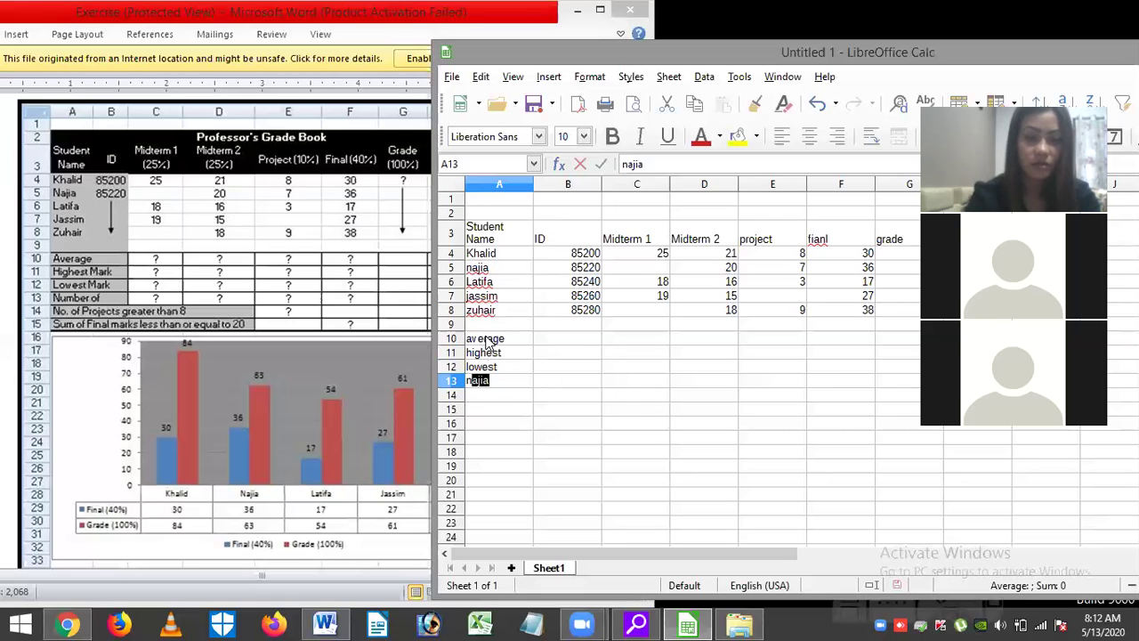
{"action": "type", "text": "umber of"}
{"action": "key", "text": "Return"}
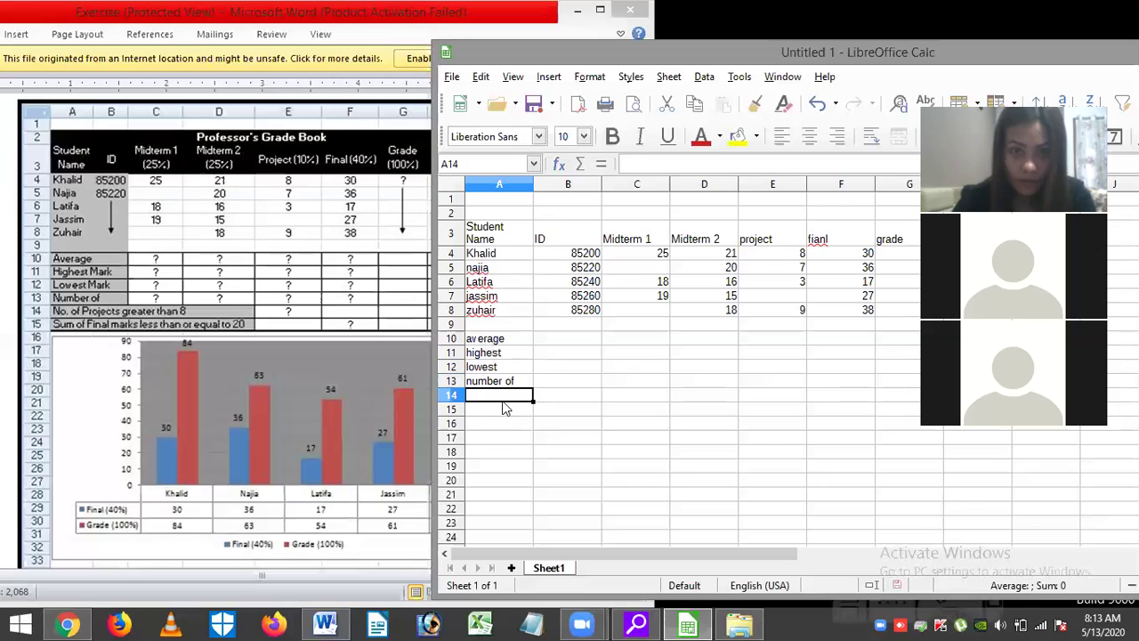
Select cells A14 to C14 and move the spreadsheet window further over the Word document.
{"action": "left_click_drag", "start_coordinate": [504, 406], "coordinate": [649, 406]}
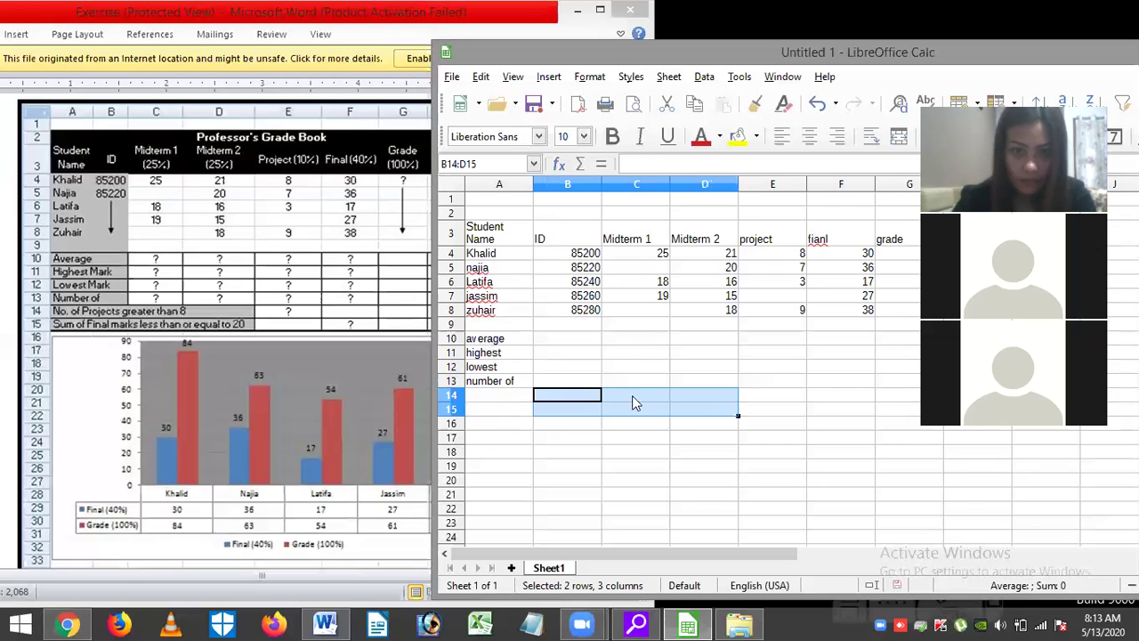
{"action": "left_click", "coordinate": [498, 393]}
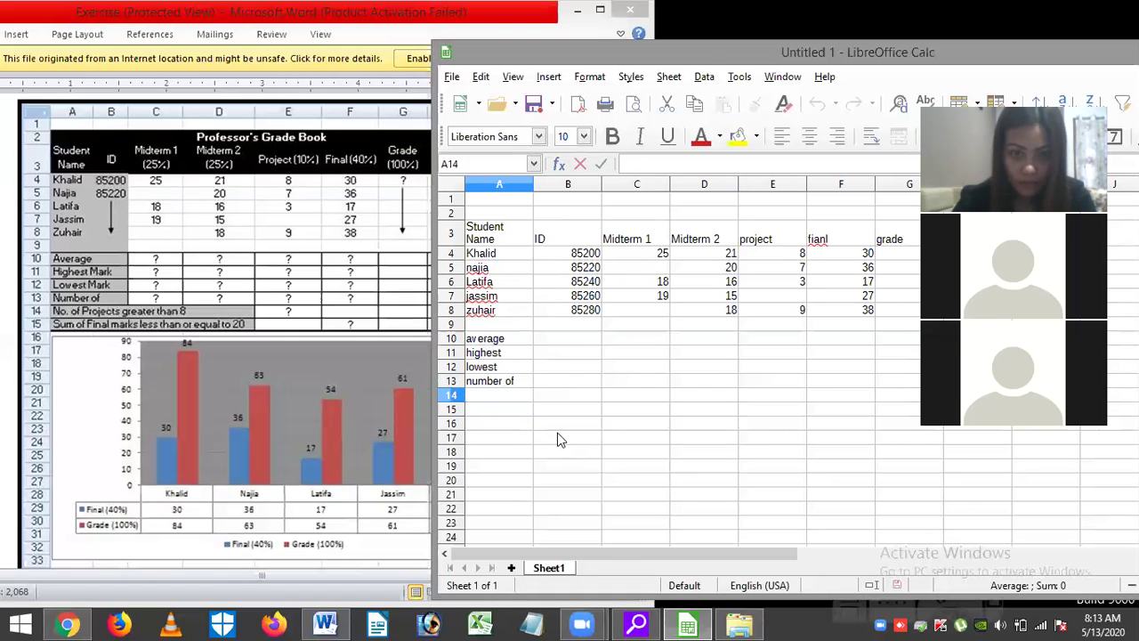
{"action": "left_click", "coordinate": [561, 436]}
{"action": "left_click", "coordinate": [509, 390]}
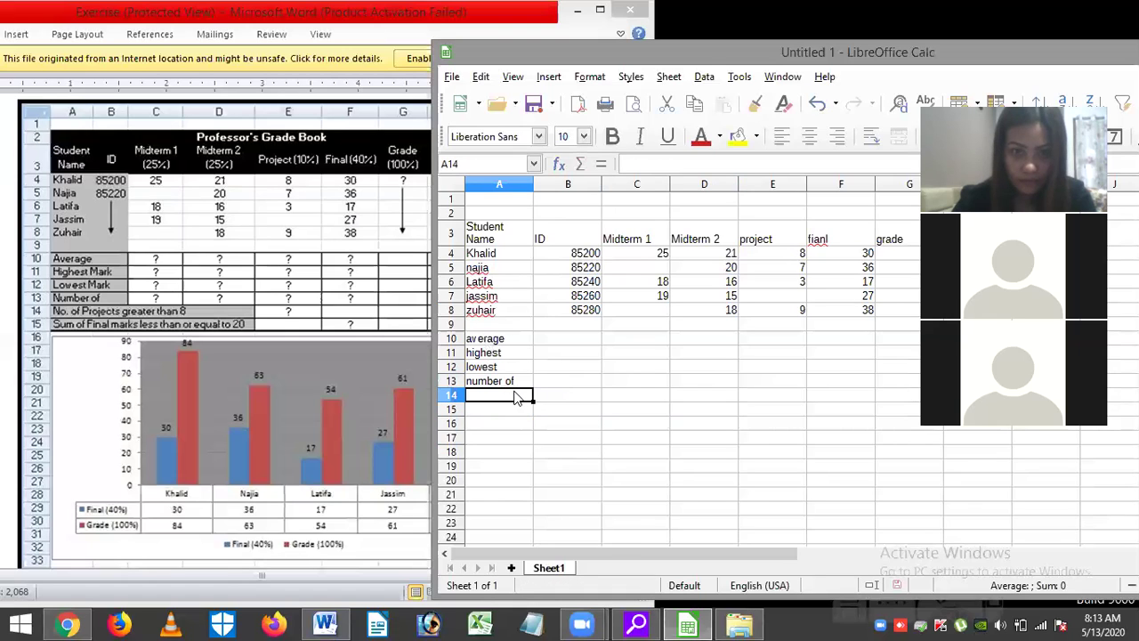
{"action": "left_click", "coordinate": [619, 398], "text": "shift"}
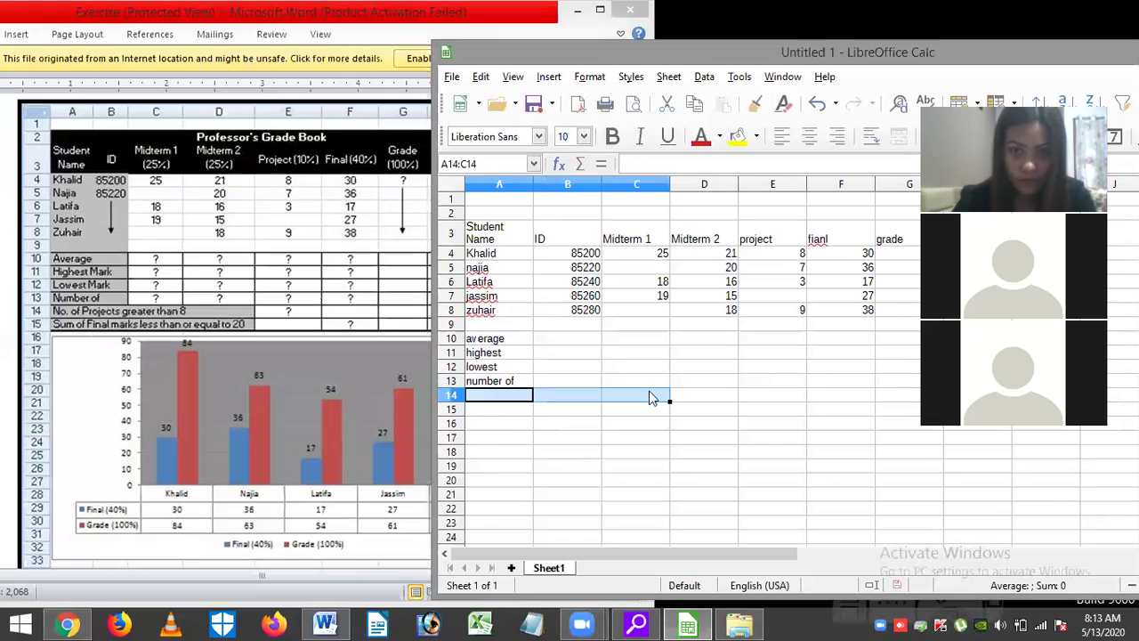
{"action": "left_click_drag", "start_coordinate": [976, 65], "coordinate": [865, 70]}
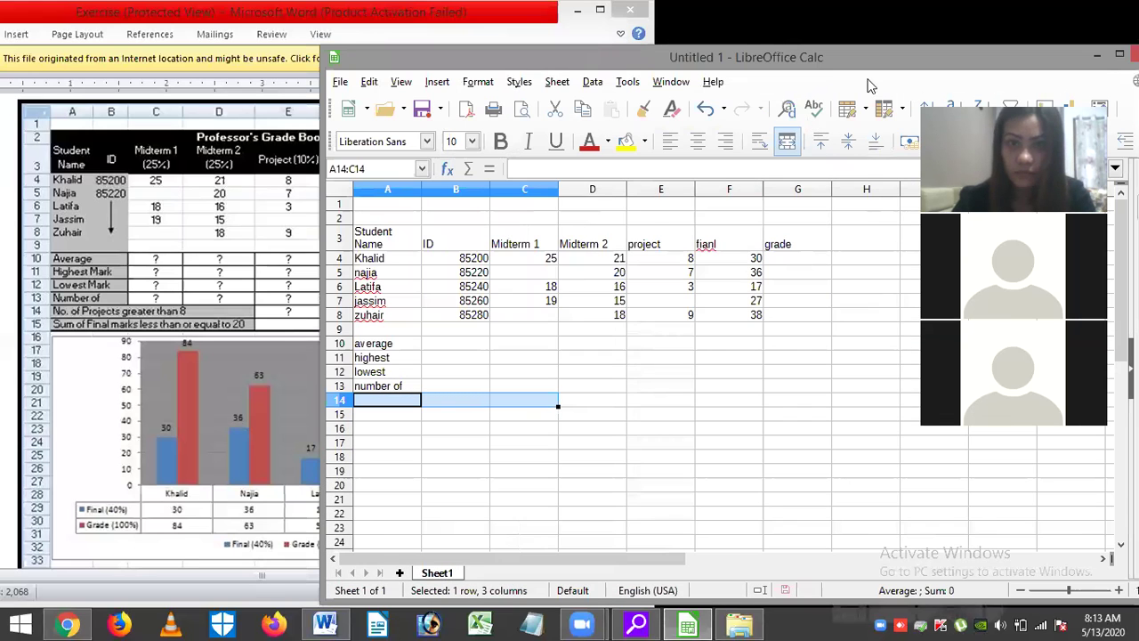
{"action": "left_click_drag", "start_coordinate": [877, 71], "coordinate": [704, 48]}
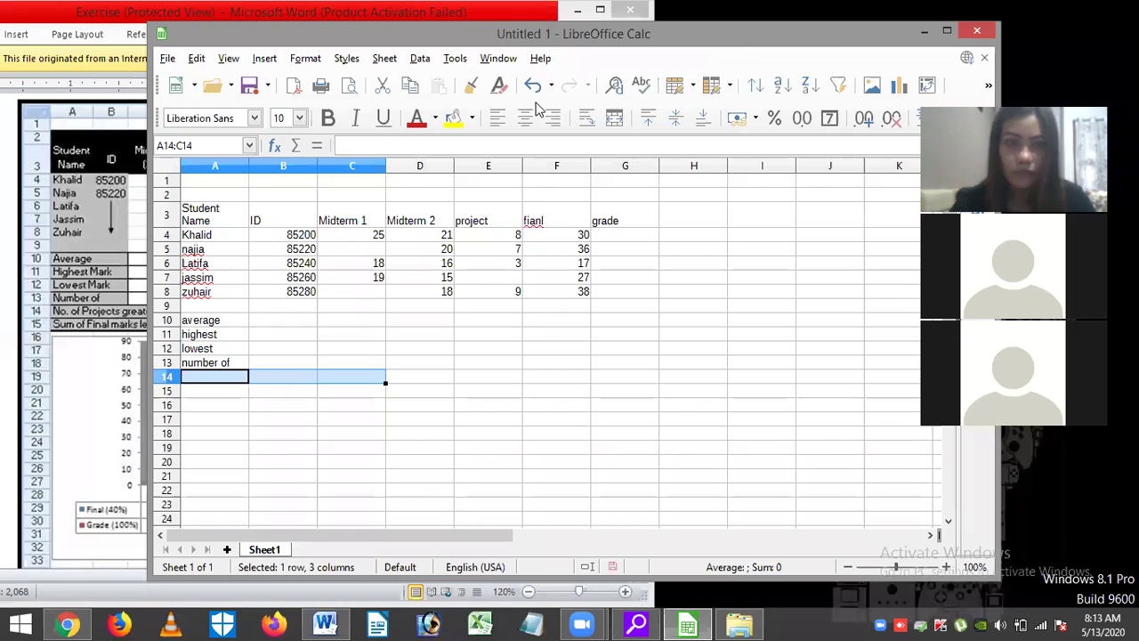
Append "ent" to the "number of" label in cell A13.
{"action": "left_click", "coordinate": [234, 366]}
{"action": "double_click", "coordinate": [234, 366]}
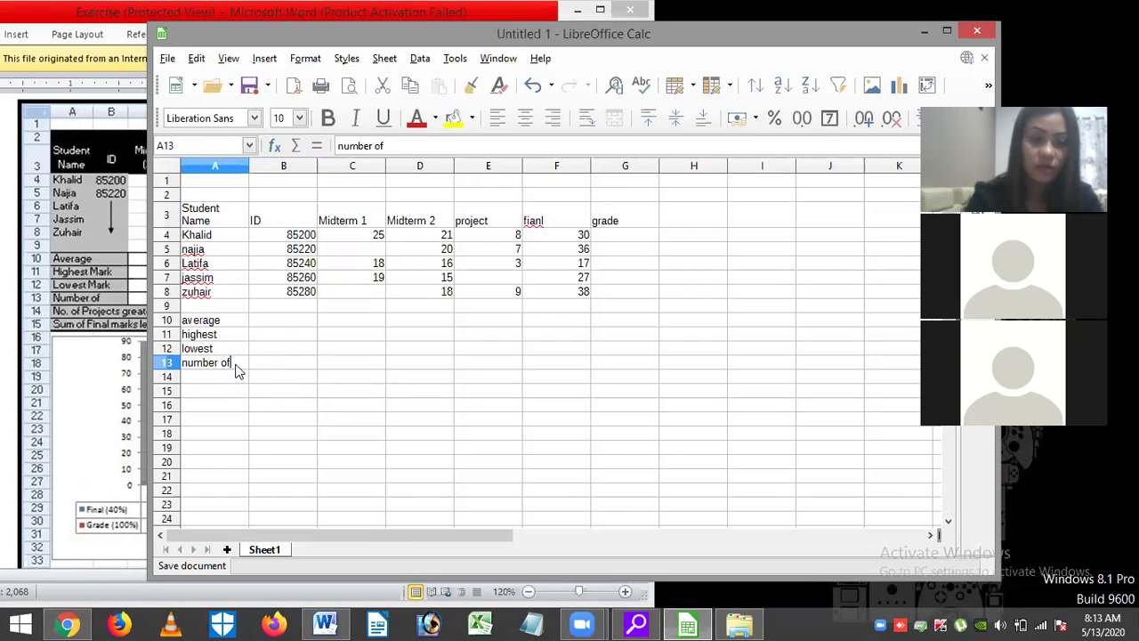
{"action": "type", "text": "ent"}
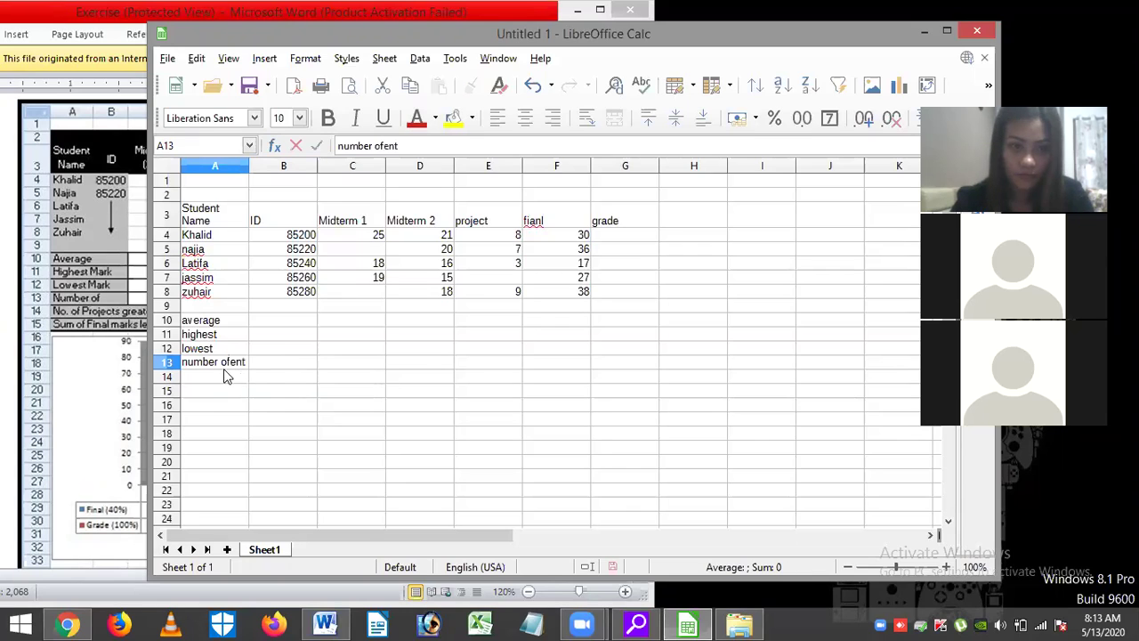
{"action": "key", "text": "Return"}
Widen column A and change the label in cell A13 to "number of students".
{"action": "left_click", "coordinate": [234, 364]}
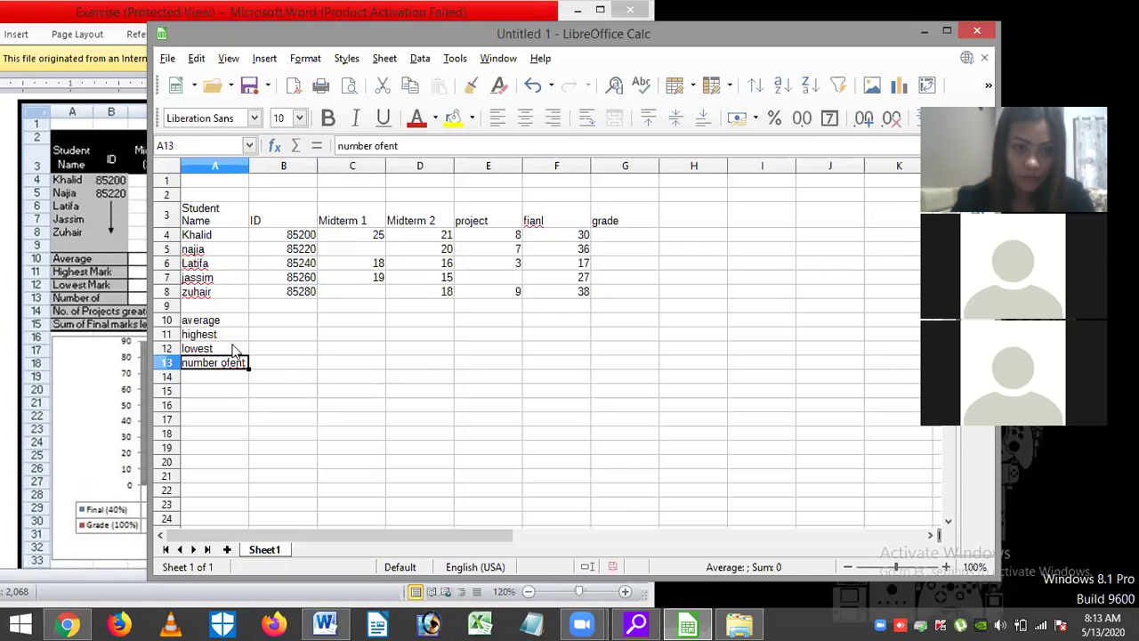
{"action": "left_click_drag", "start_coordinate": [249, 167], "coordinate": [286, 167]}
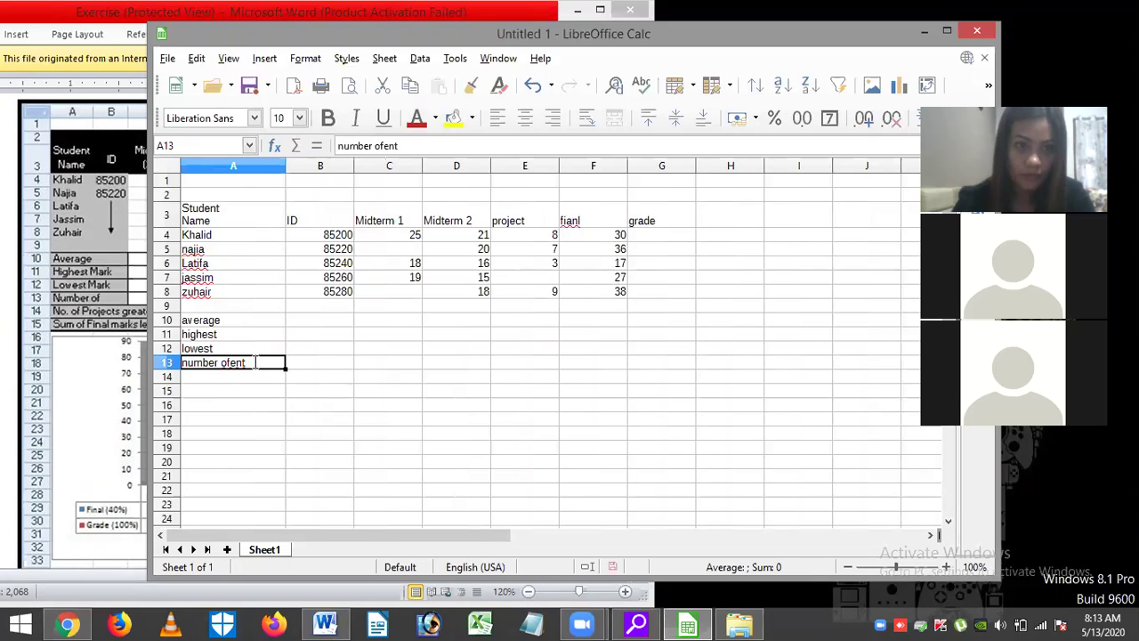
{"action": "triple_click", "coordinate": [256, 362]}
{"action": "left_click", "coordinate": [255, 362]}
{"action": "key", "text": "BackSpace"}
{"action": "key", "text": "BackSpace"}
{"action": "key", "text": "BackSpace"}
{"action": "type", "text": "students"}
{"action": "key", "text": "Return"}
{"action": "key", "text": "Return"}
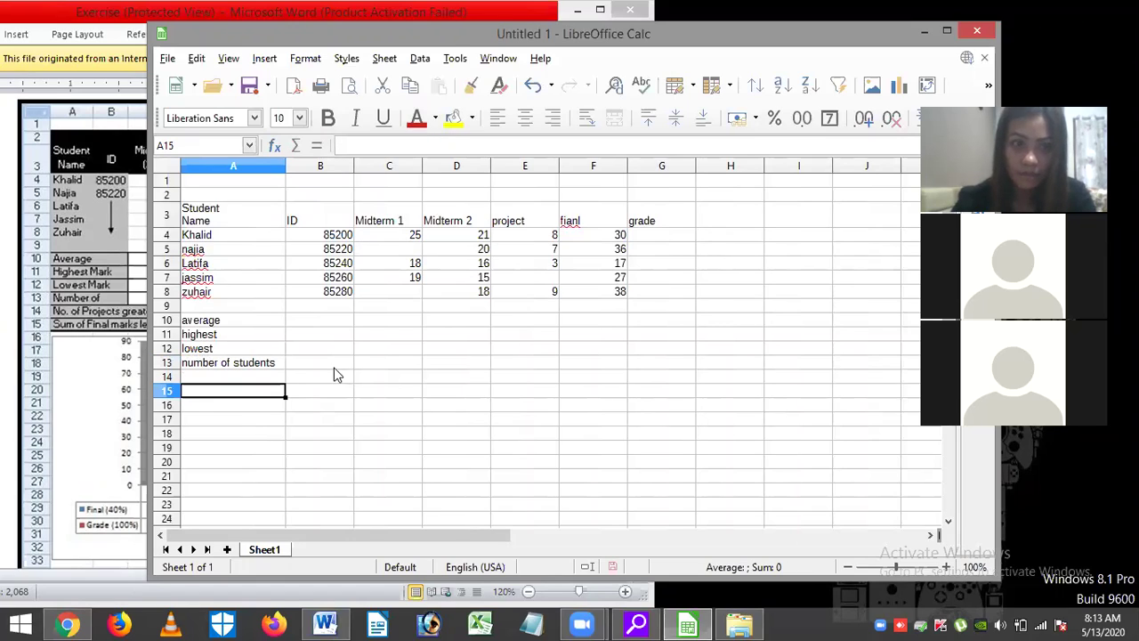
{"action": "left_click_drag", "start_coordinate": [333, 374], "coordinate": [364, 374]}
{"action": "left_click", "coordinate": [364, 374]}
{"action": "double_click", "coordinate": [363, 374]}
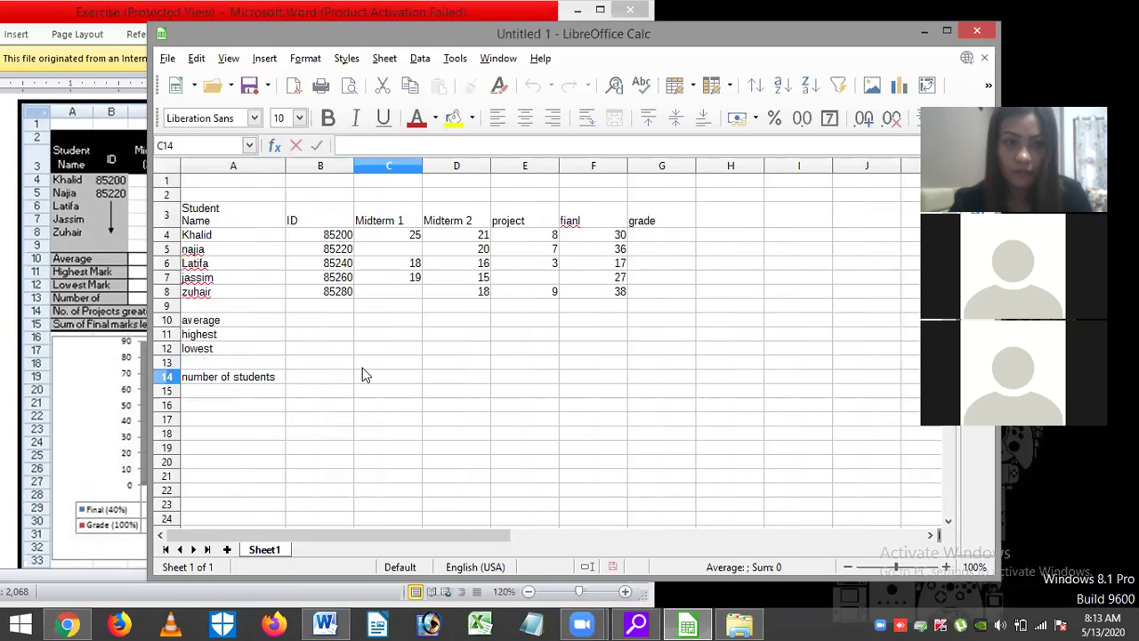
Move the "number of students" label text from cell A14 back to A13.
{"action": "left_click", "coordinate": [278, 379]}
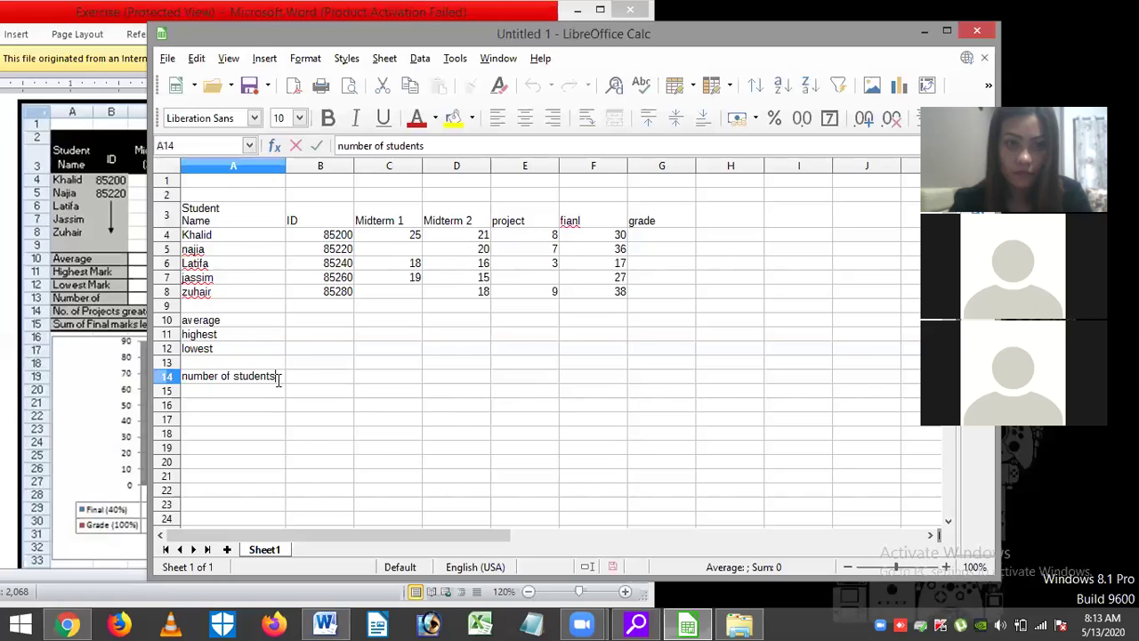
{"action": "triple_click", "coordinate": [214, 372]}
{"action": "key", "text": "ctrl+c"}
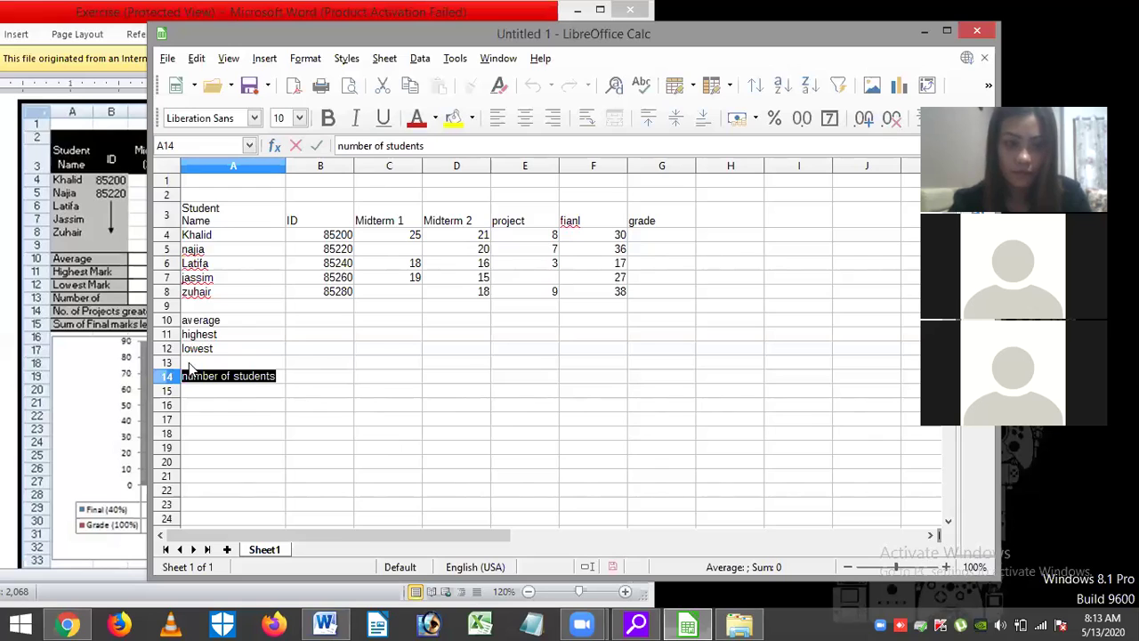
{"action": "key", "text": "Delete"}
{"action": "left_click", "coordinate": [191, 367]}
{"action": "key", "text": "ctrl+v"}
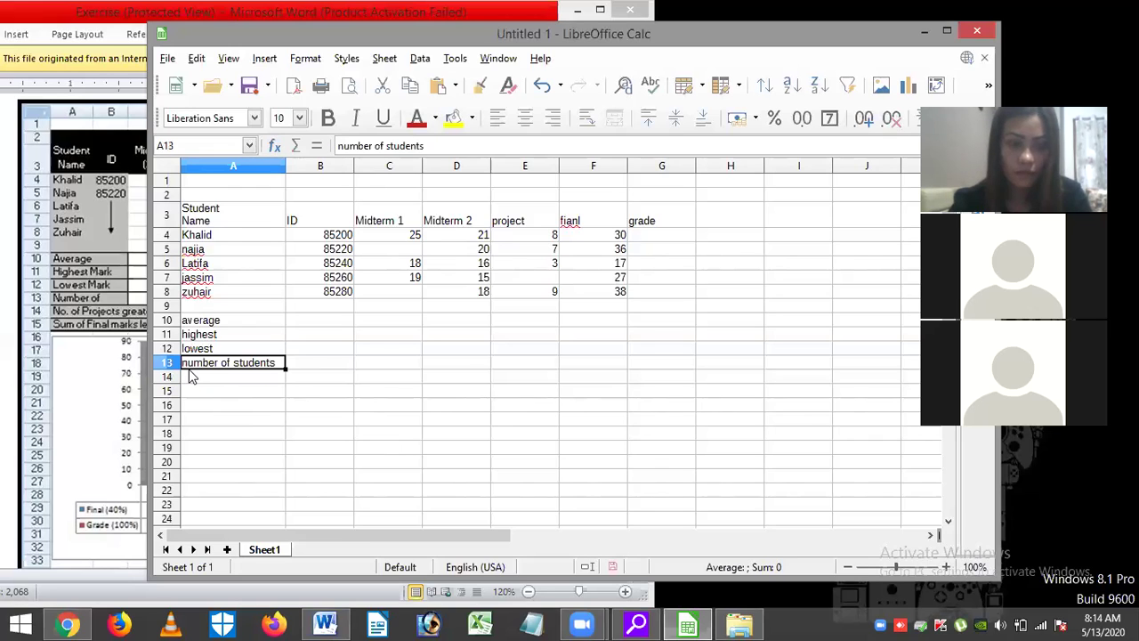
Merge cells A14 to C14 into one cell.
{"action": "left_click", "coordinate": [192, 376]}
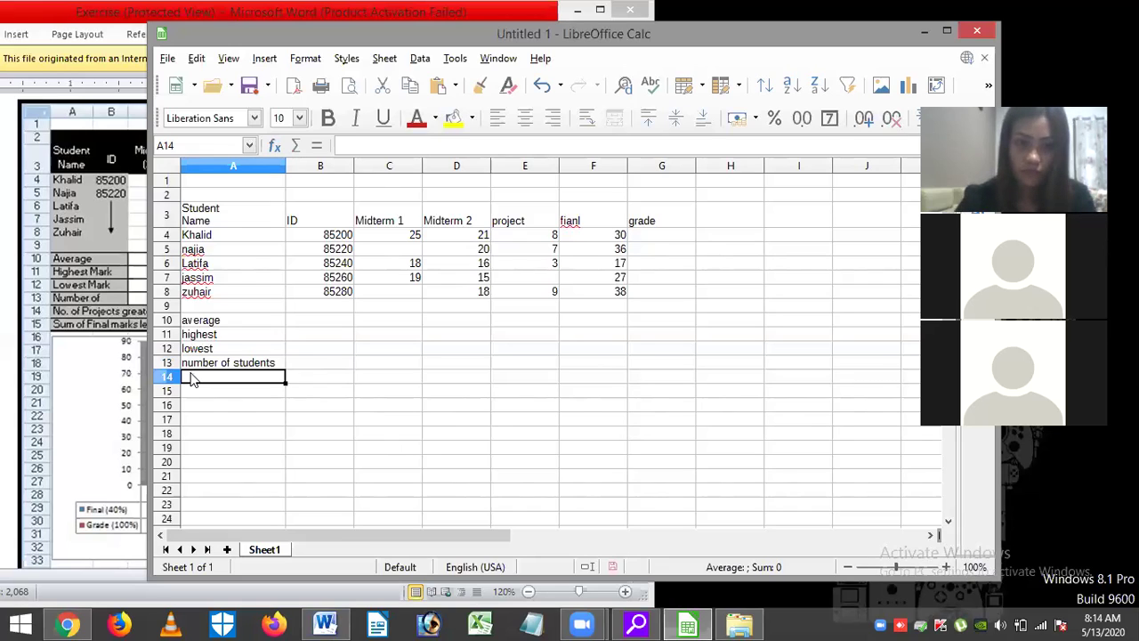
{"action": "left_click", "coordinate": [354, 384], "text": "shift"}
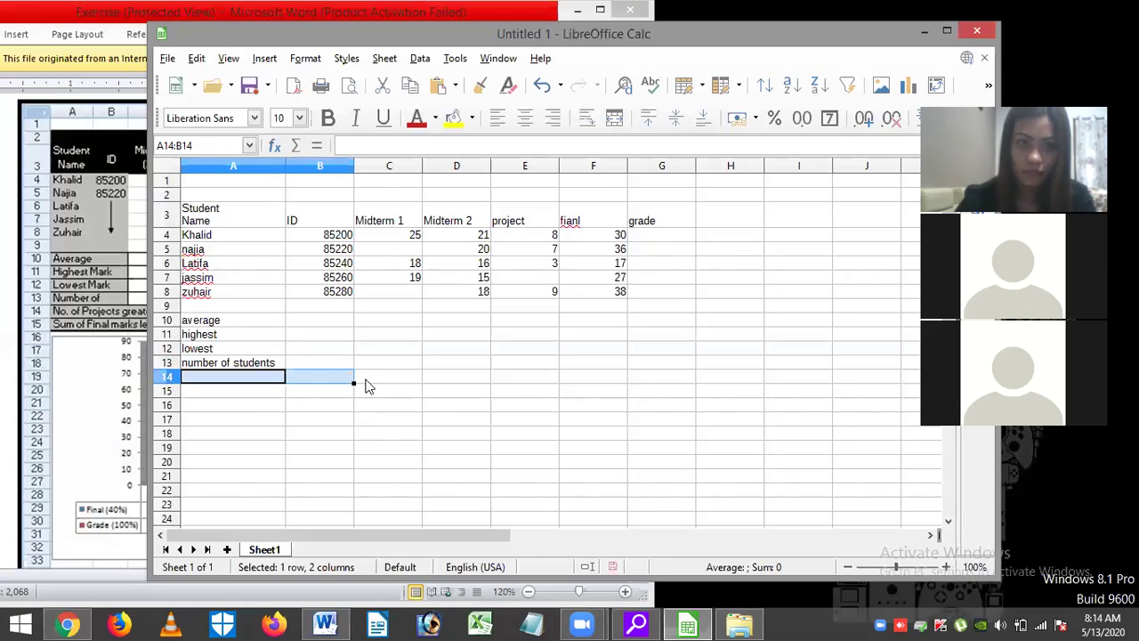
{"action": "left_click", "coordinate": [369, 385], "text": "shift"}
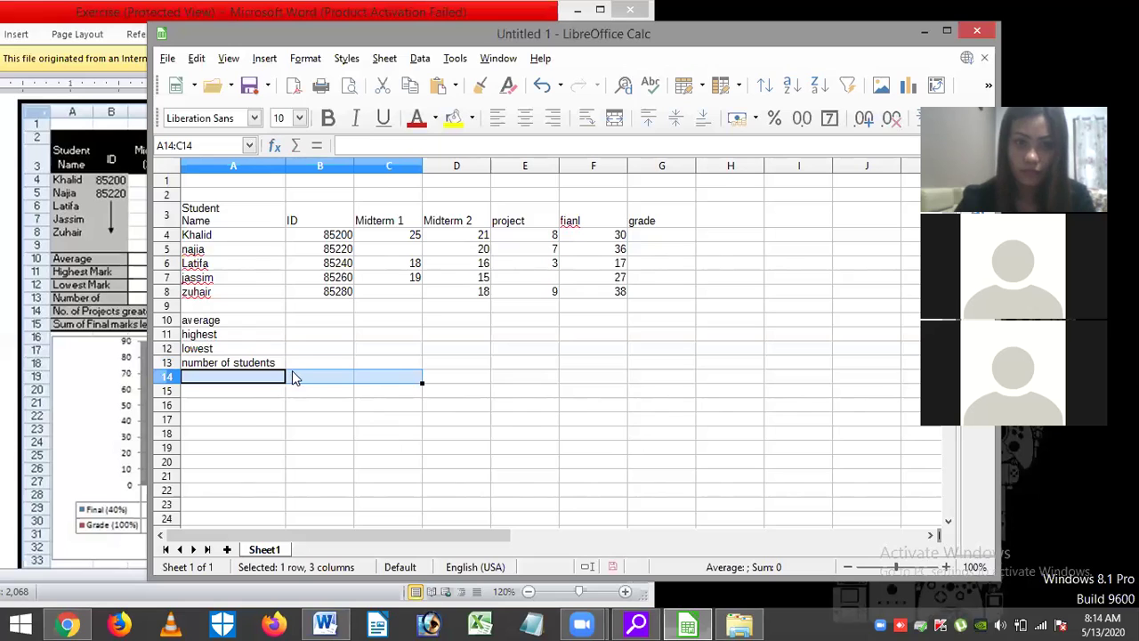
{"action": "right_click", "coordinate": [306, 347]}
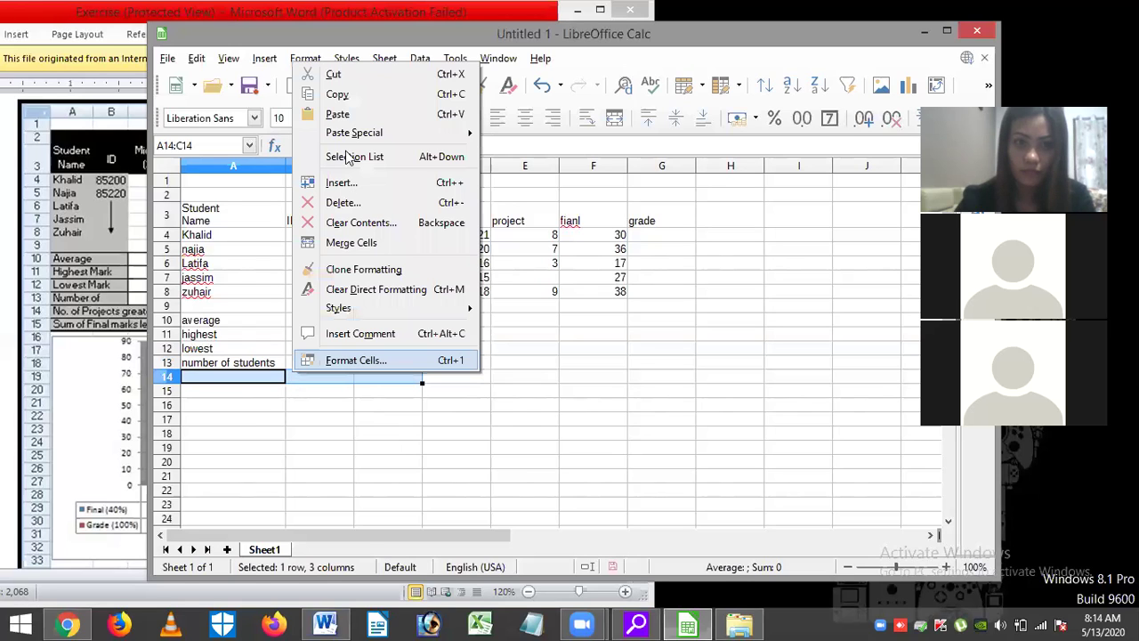
{"action": "left_click", "coordinate": [347, 243]}
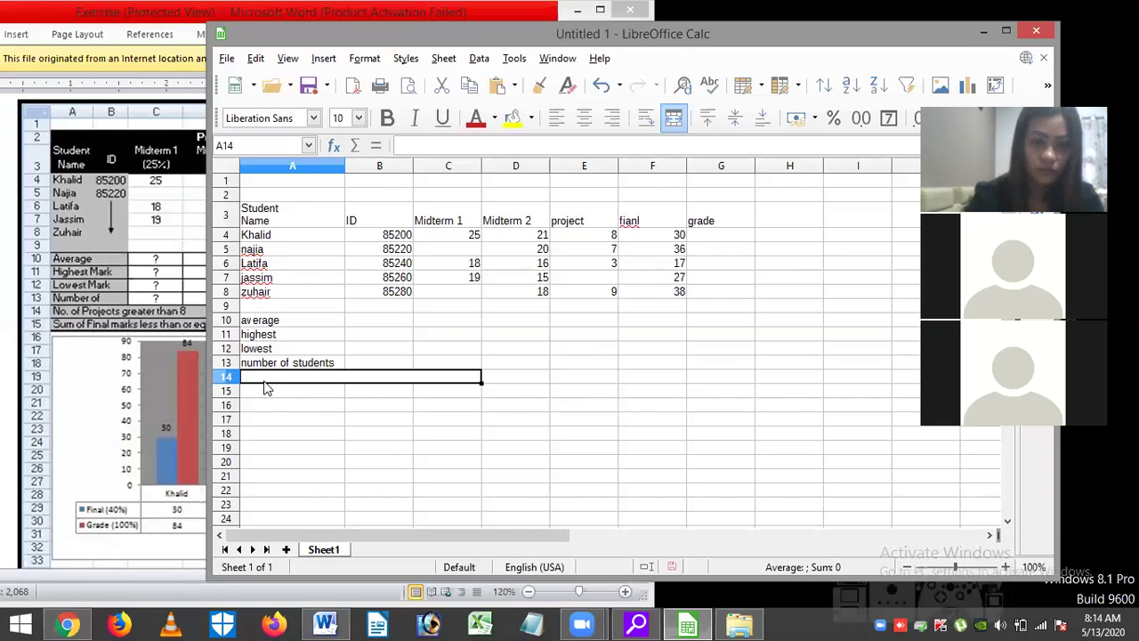
Enter the label "no. of projects greater than 8" in the merged cell A14.
{"action": "type", "text": "no. o"}
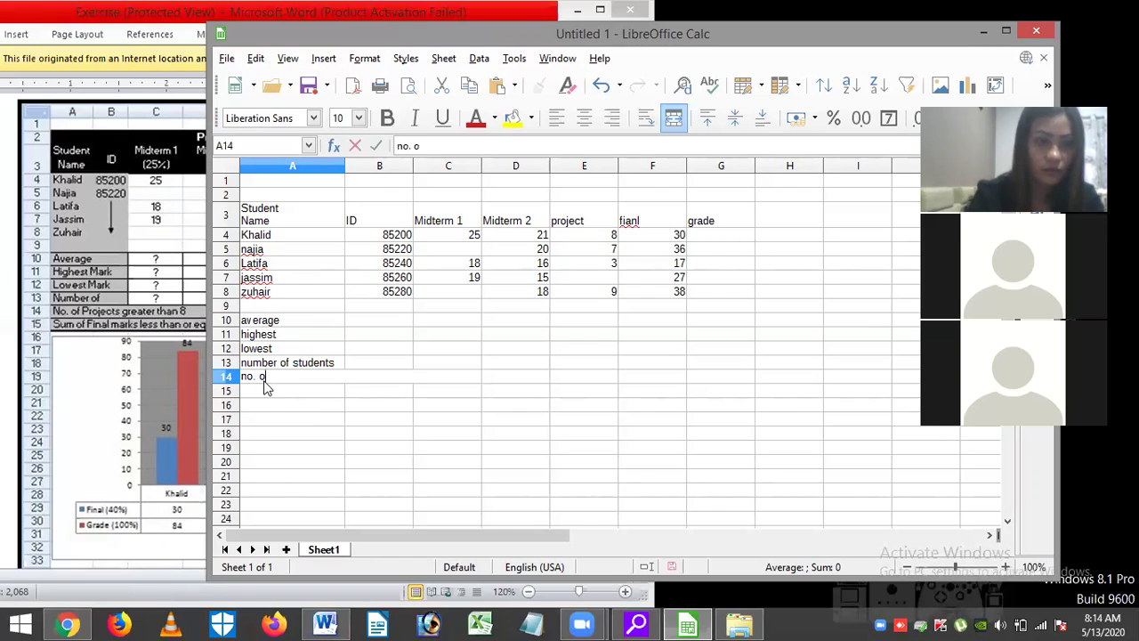
{"action": "type", "text": "f projects greate"}
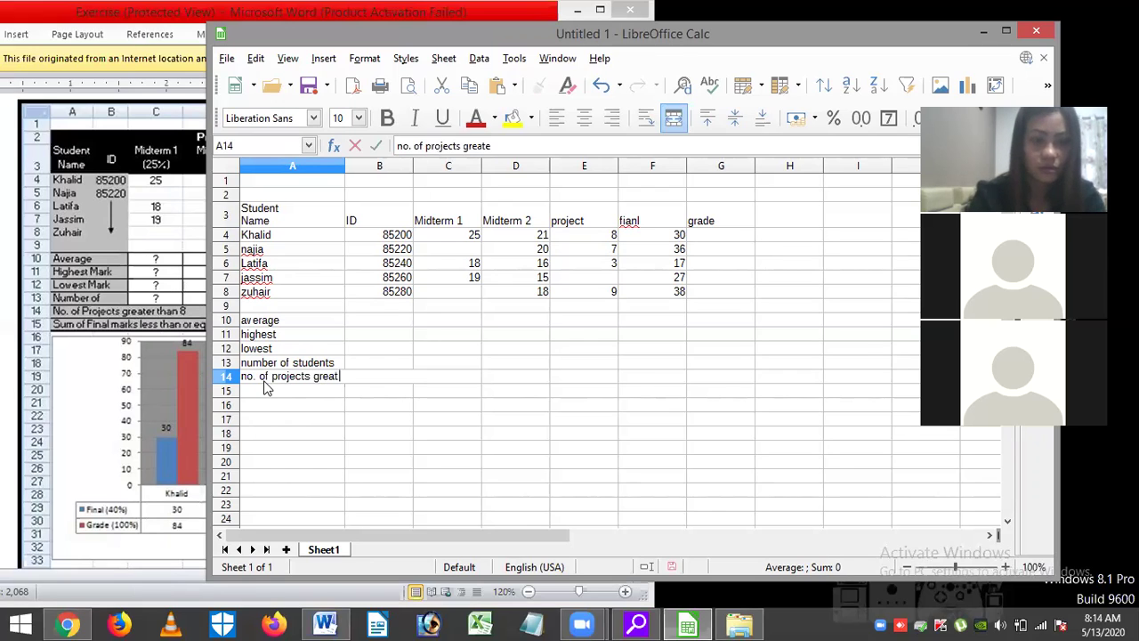
{"action": "type", "text": "r th"}
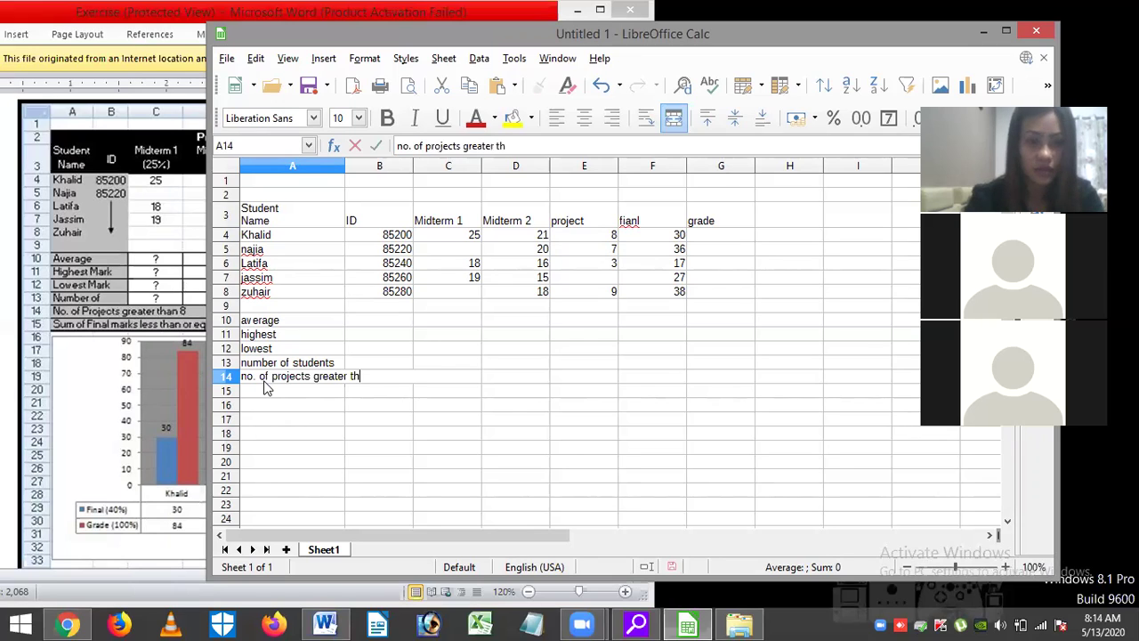
{"action": "type", "text": "an 8"}
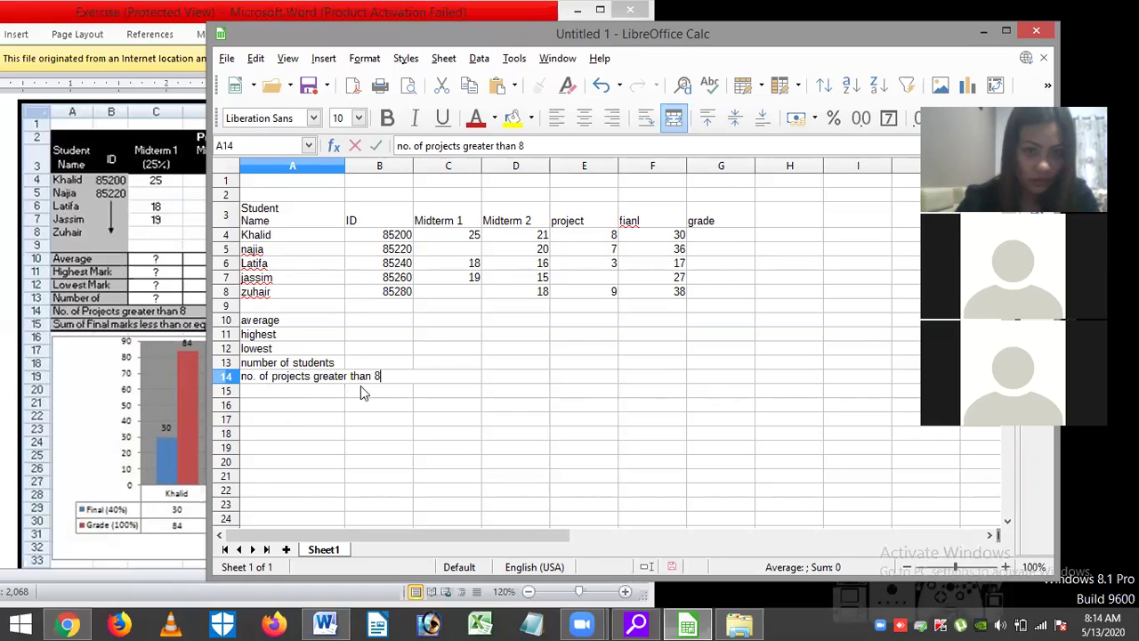
{"action": "key", "text": "Return"}
Merge and center cells A15 to D15 and enter the label "sum of final marks less than or equal to 20".
{"action": "left_click", "coordinate": [469, 392], "text": "shift"}
{"action": "left_click_drag", "start_coordinate": [499, 395], "coordinate": [504, 395]}
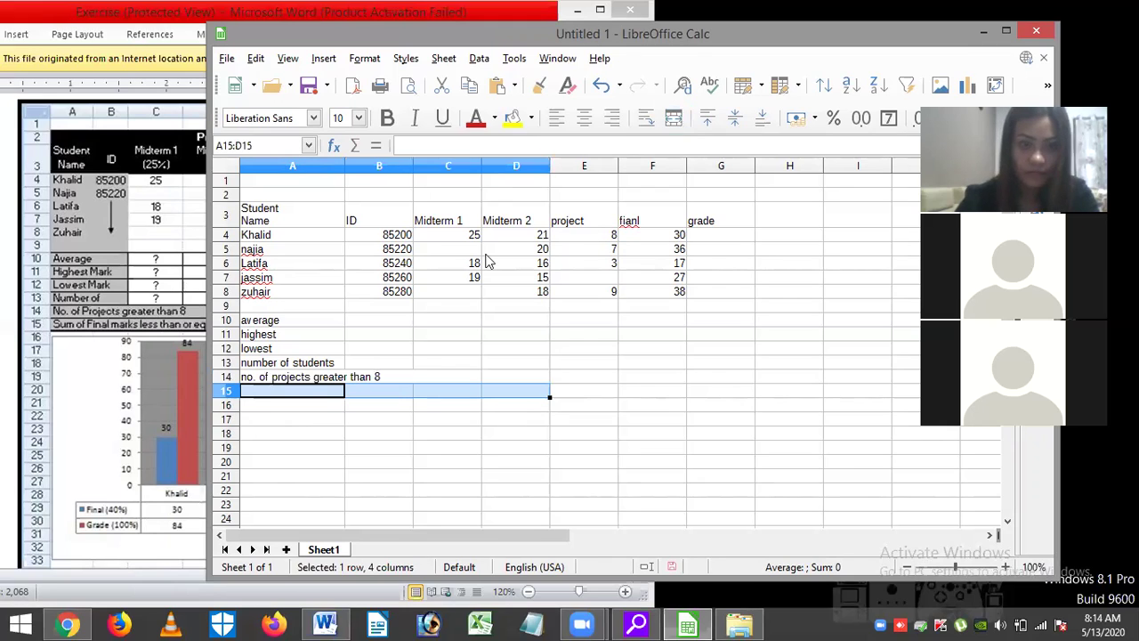
{"action": "type", "text": "no"}
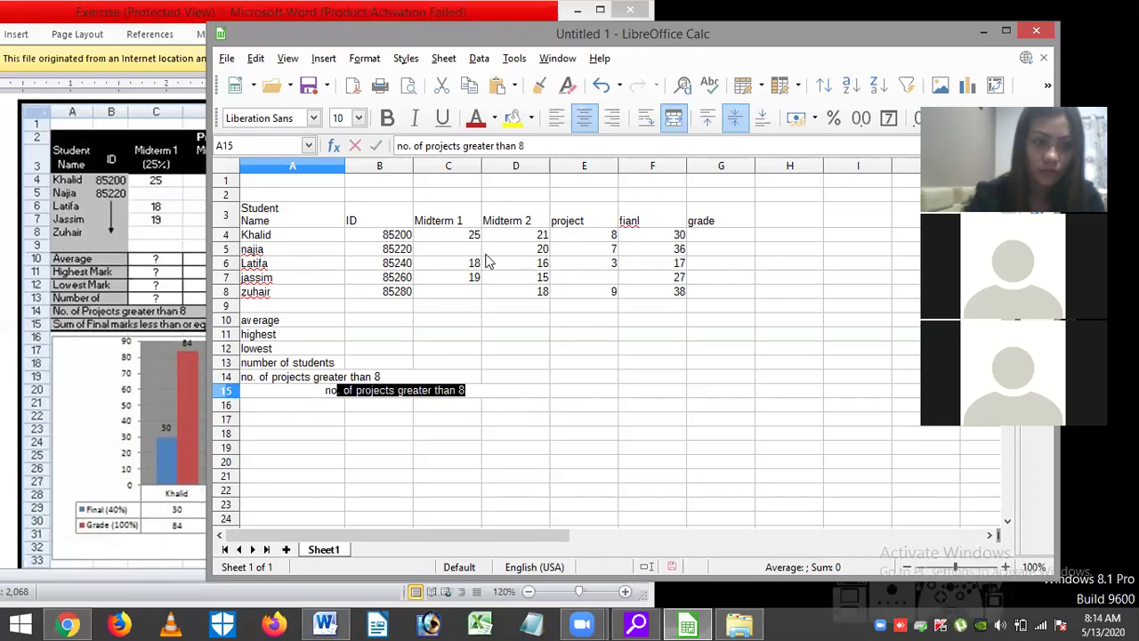
{"action": "key", "text": "BackSpace"}
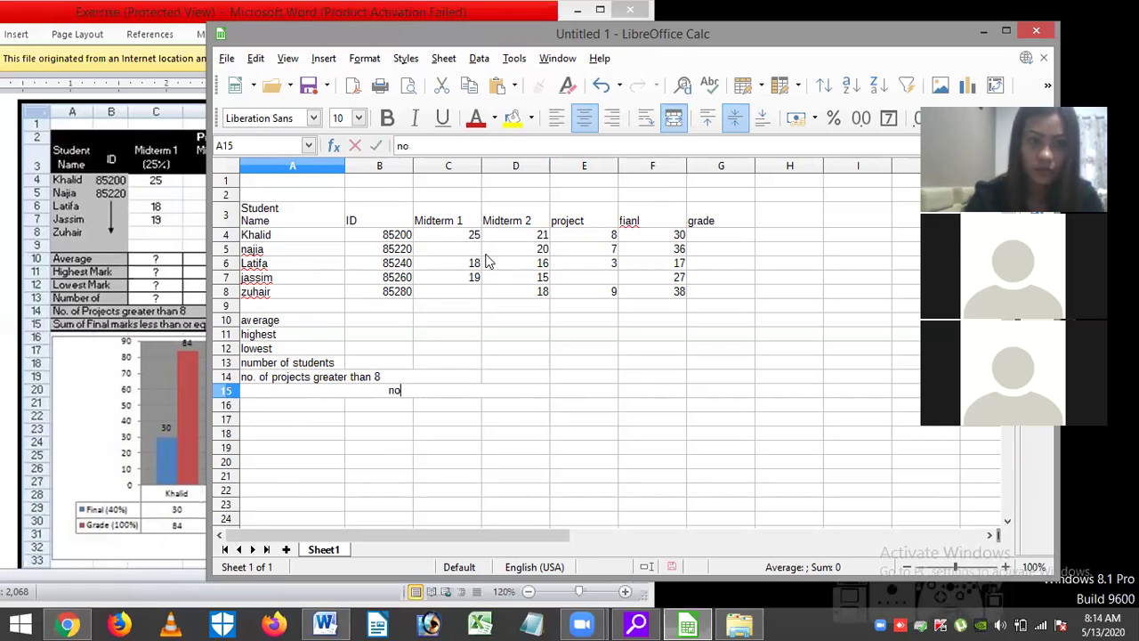
{"action": "key", "text": "BackSpace"}
{"action": "key", "text": "BackSpace"}
{"action": "type", "text": "sum of final ma"}
{"action": "type", "text": "ks"}
{"action": "key", "text": "BackSpace"}
{"action": "key", "text": "BackSpace"}
{"action": "type", "text": "rks less than or equal"}
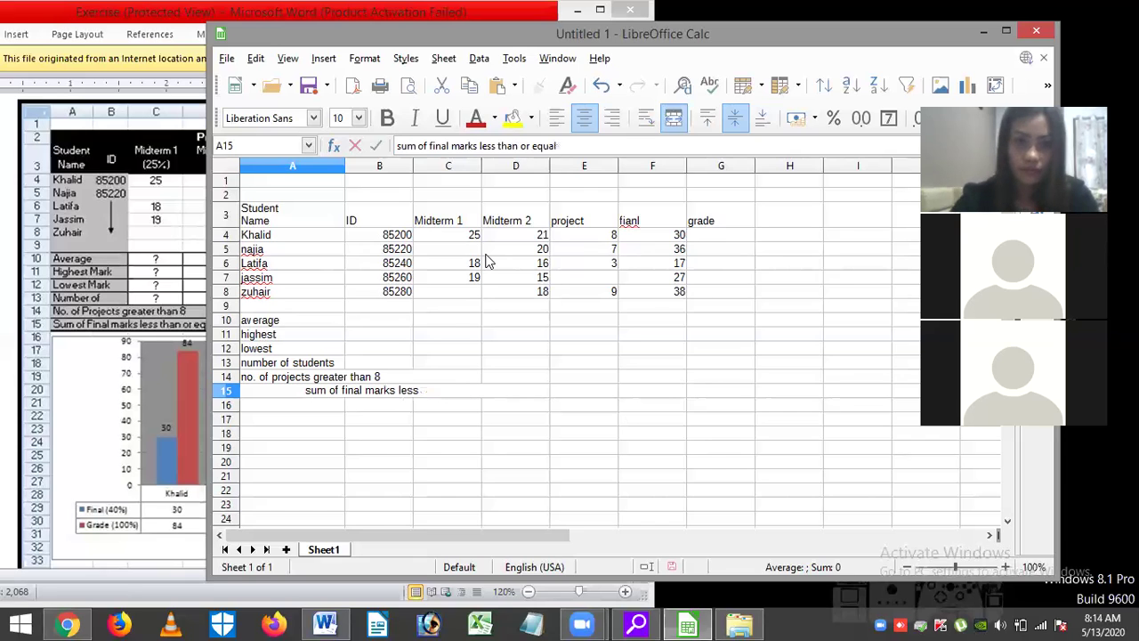
{"action": "type", "text": " to "}
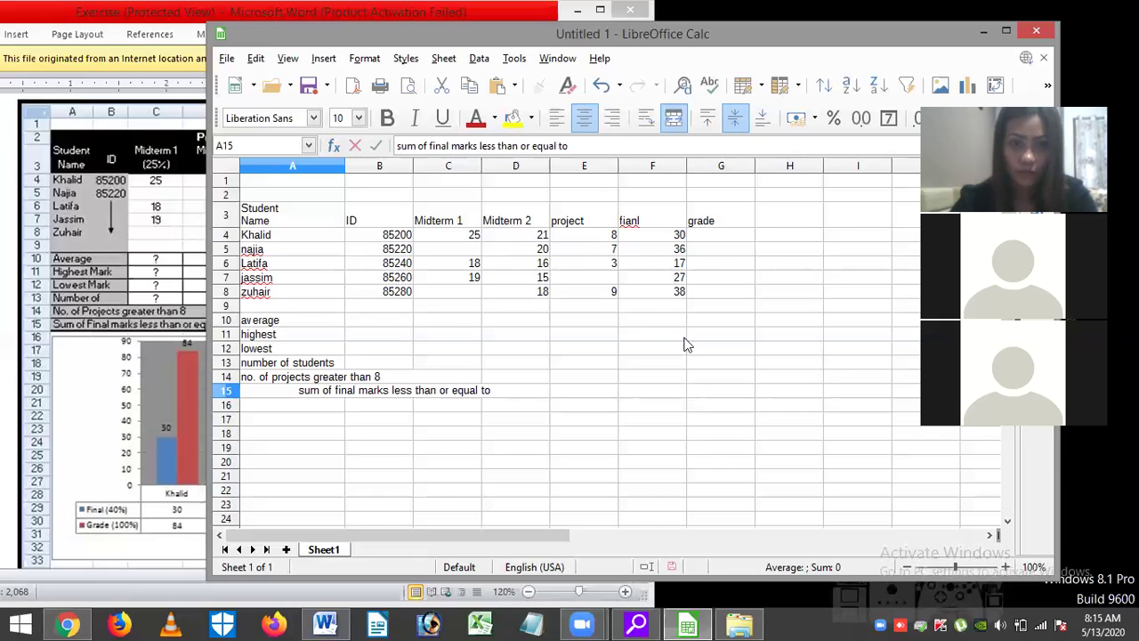
{"action": "type", "text": "2"}
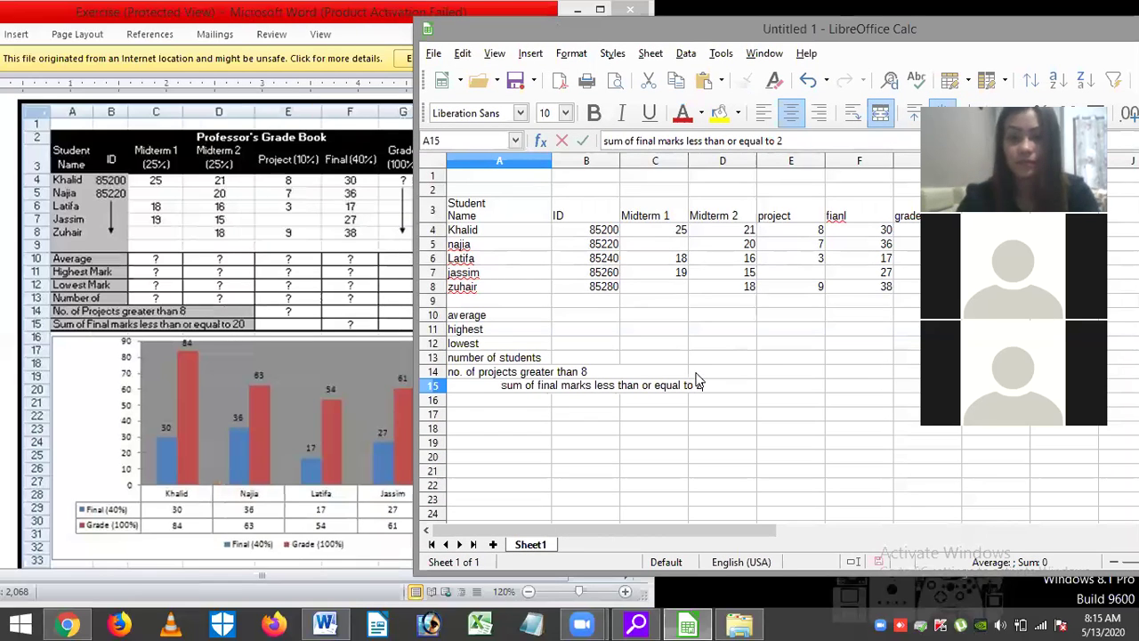
{"action": "type", "text": "0"}
{"action": "key", "text": "Return"}
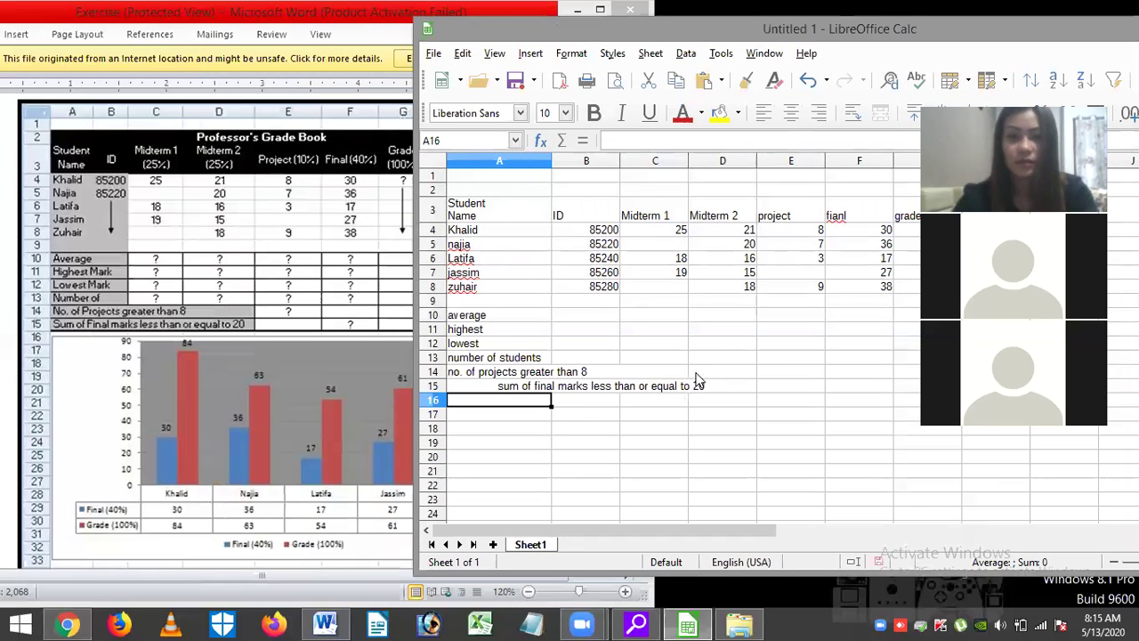
Left-align the sum of final marks label in the merged cell A15.
{"action": "left_click", "coordinate": [501, 386]}
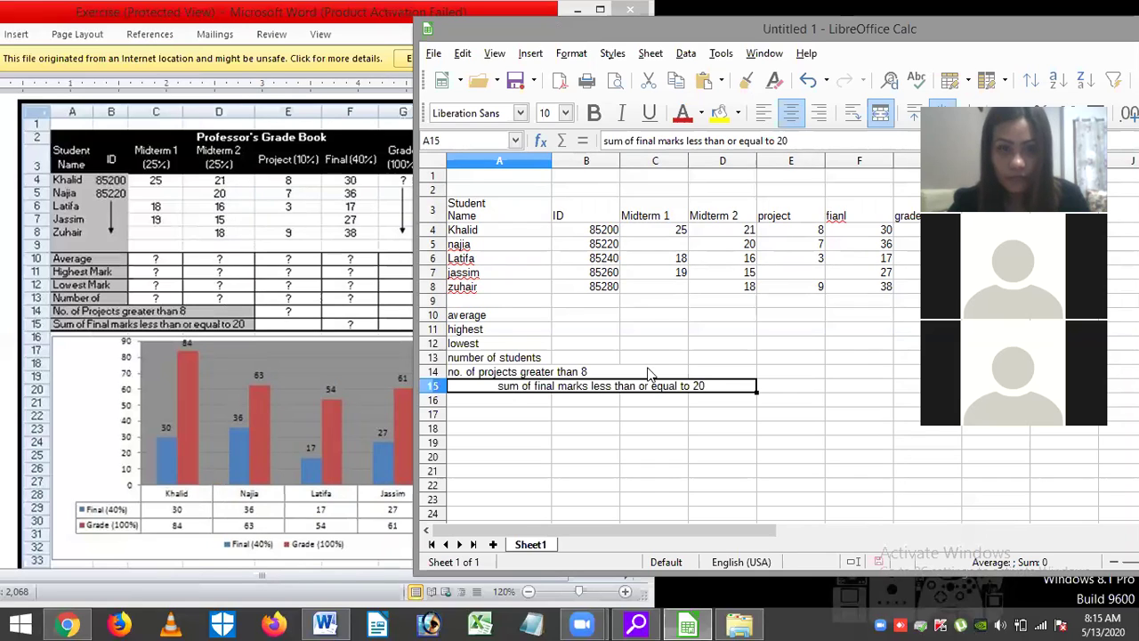
{"action": "left_click", "coordinate": [747, 82]}
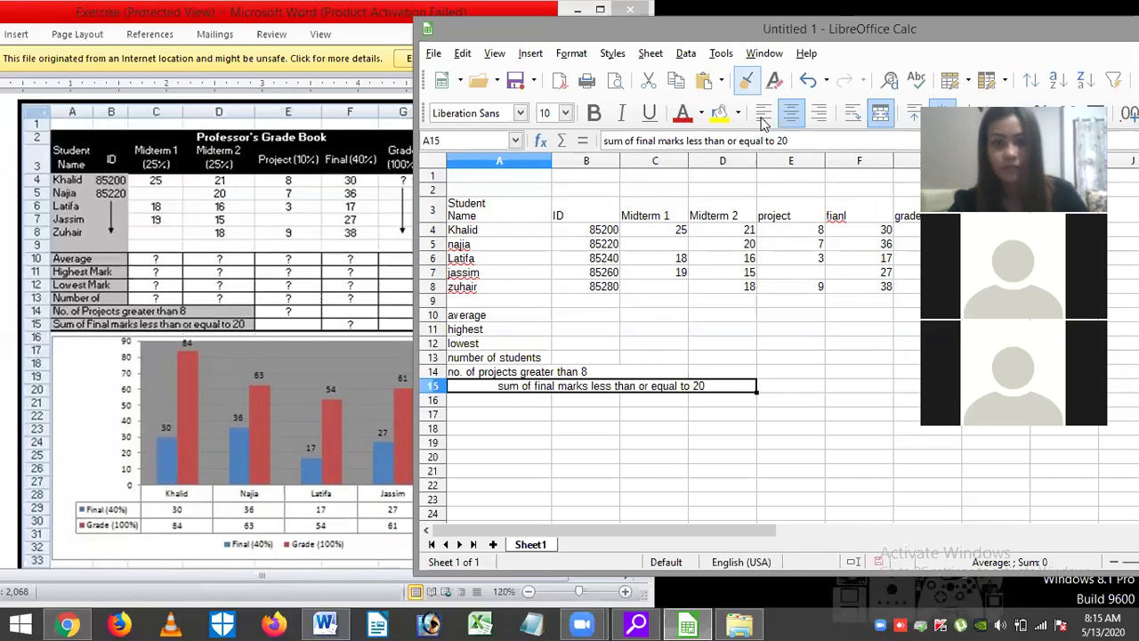
{"action": "left_click", "coordinate": [702, 449]}
Switch to the Word document to examine the numbered exercise tasks, and return to the Calc spreadsheet in a maximized window.
{"action": "left_click", "coordinate": [254, 298]}
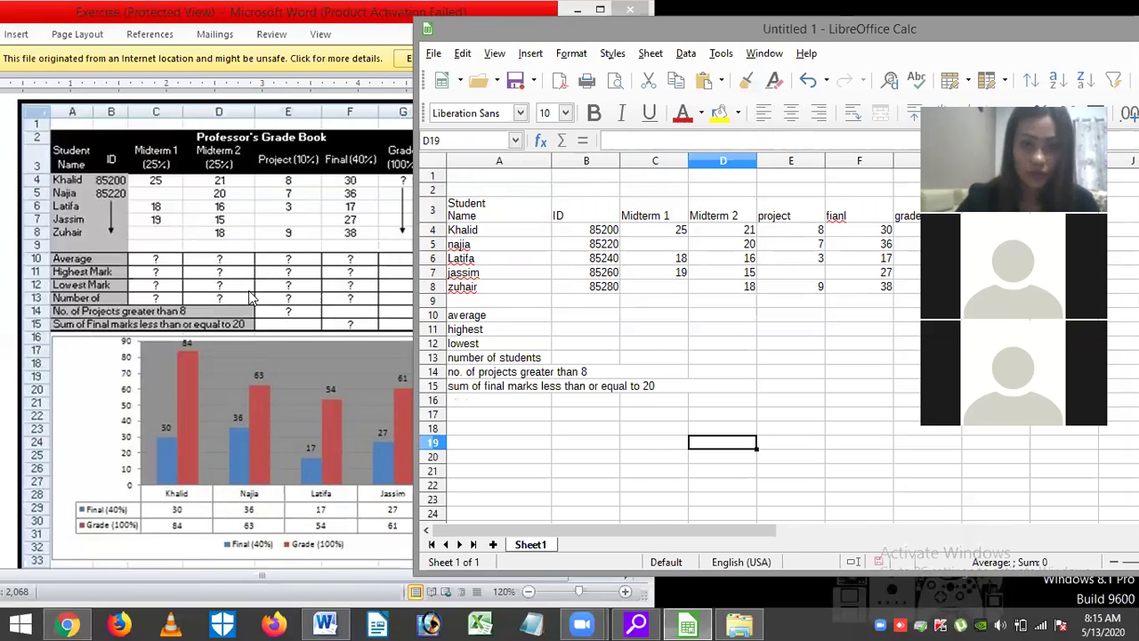
{"action": "left_click_drag", "start_coordinate": [641, 269], "coordinate": [642, 273]}
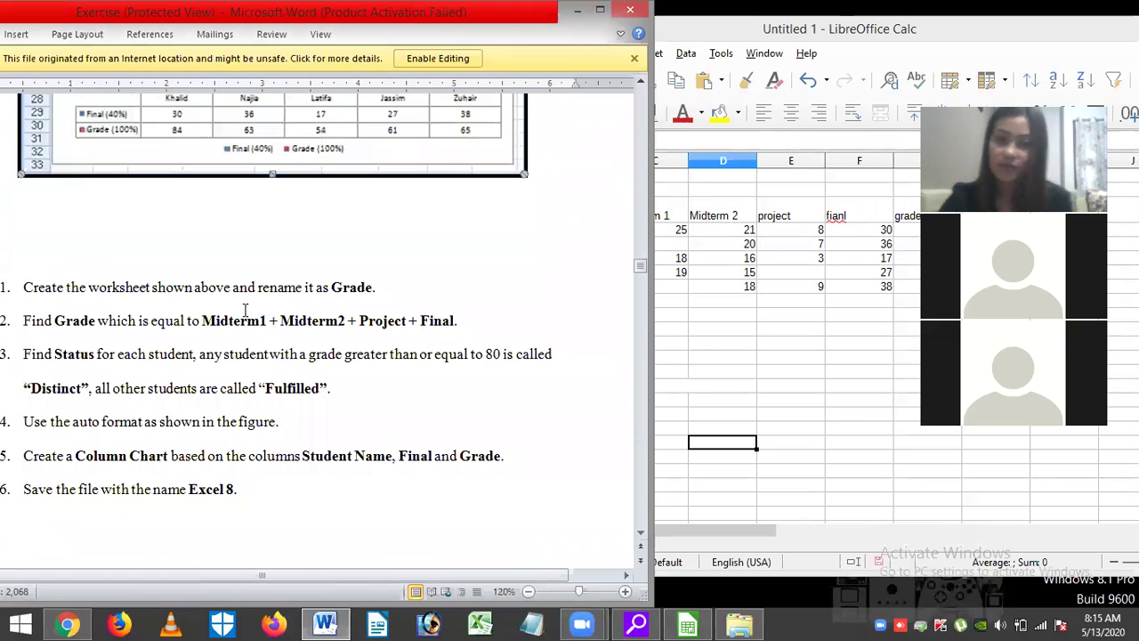
{"action": "key", "text": "alt+Tab"}
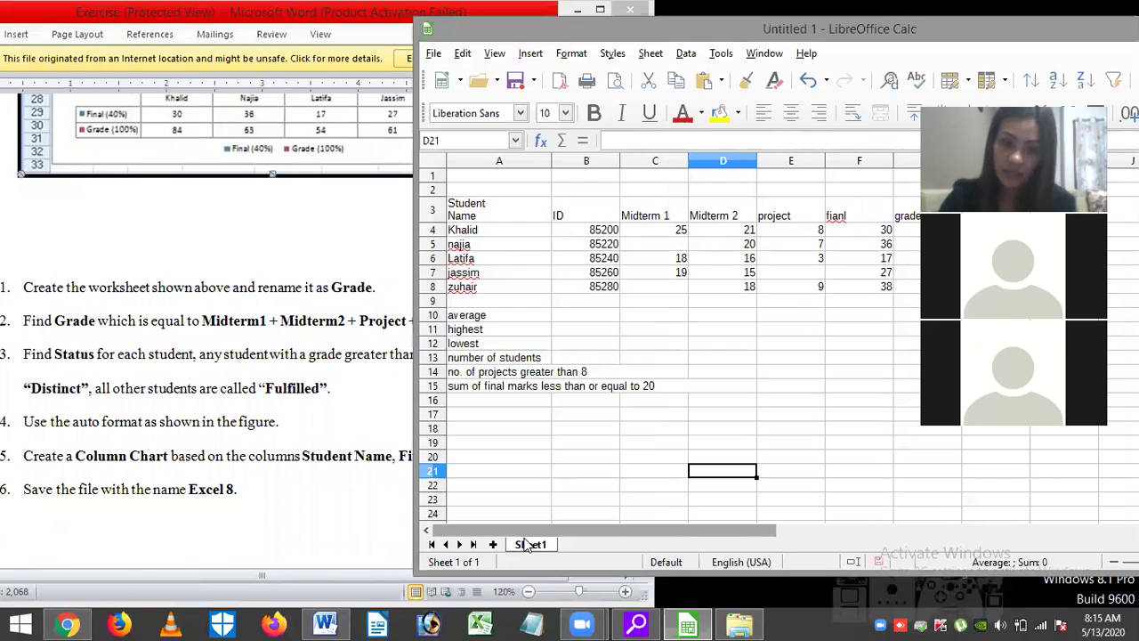
{"action": "right_click", "coordinate": [525, 544]}
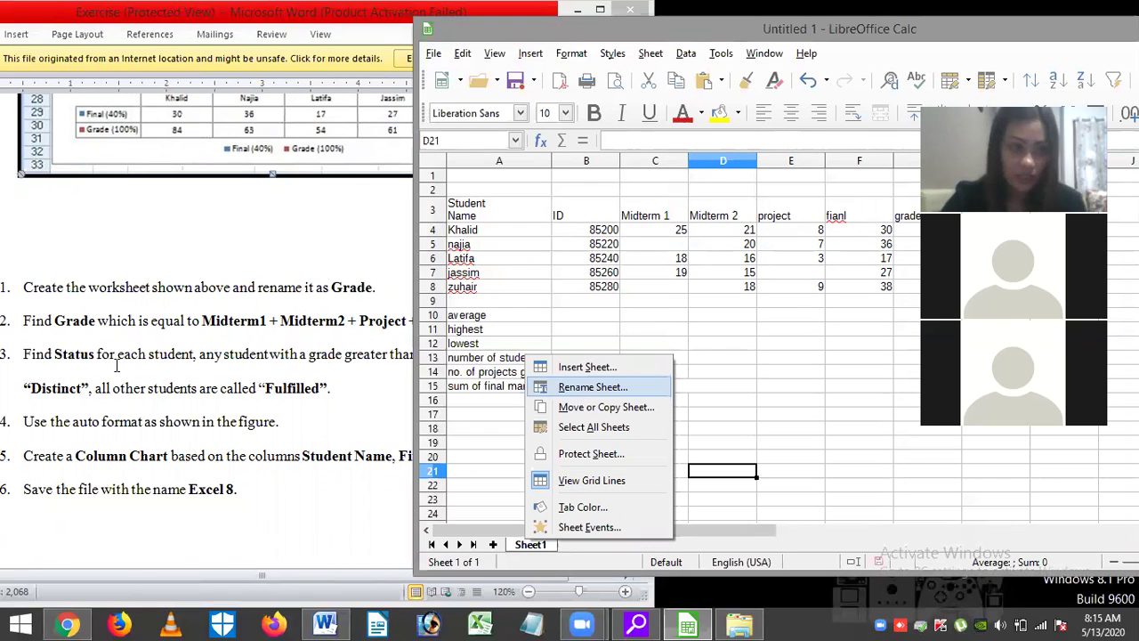
{"action": "key", "text": "alt+Tab"}
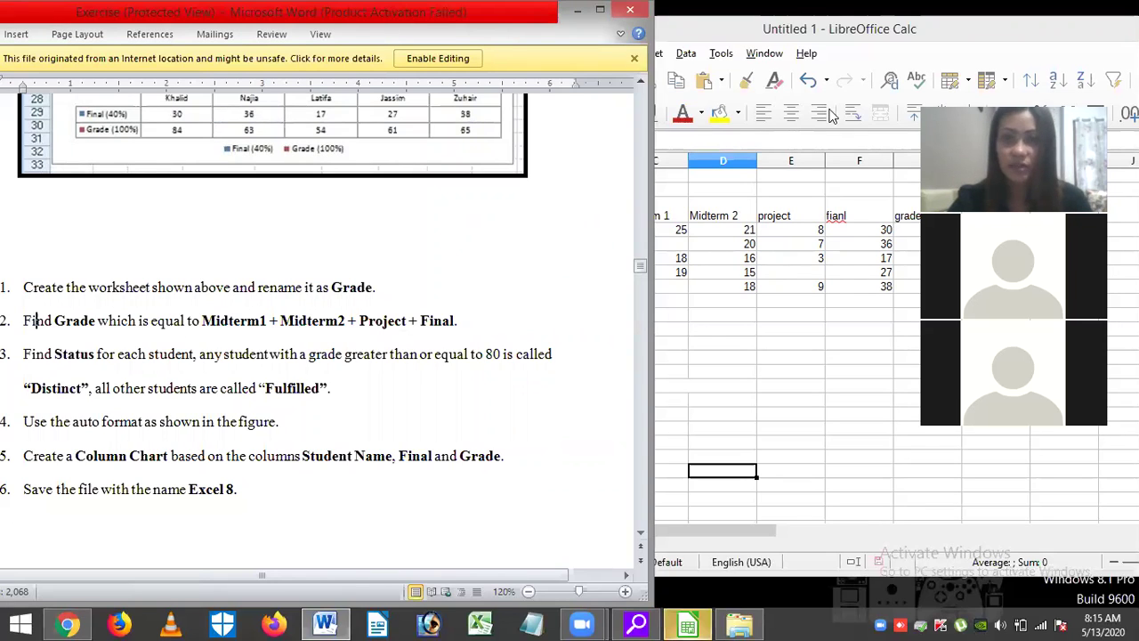
{"action": "left_click", "coordinate": [679, 80]}
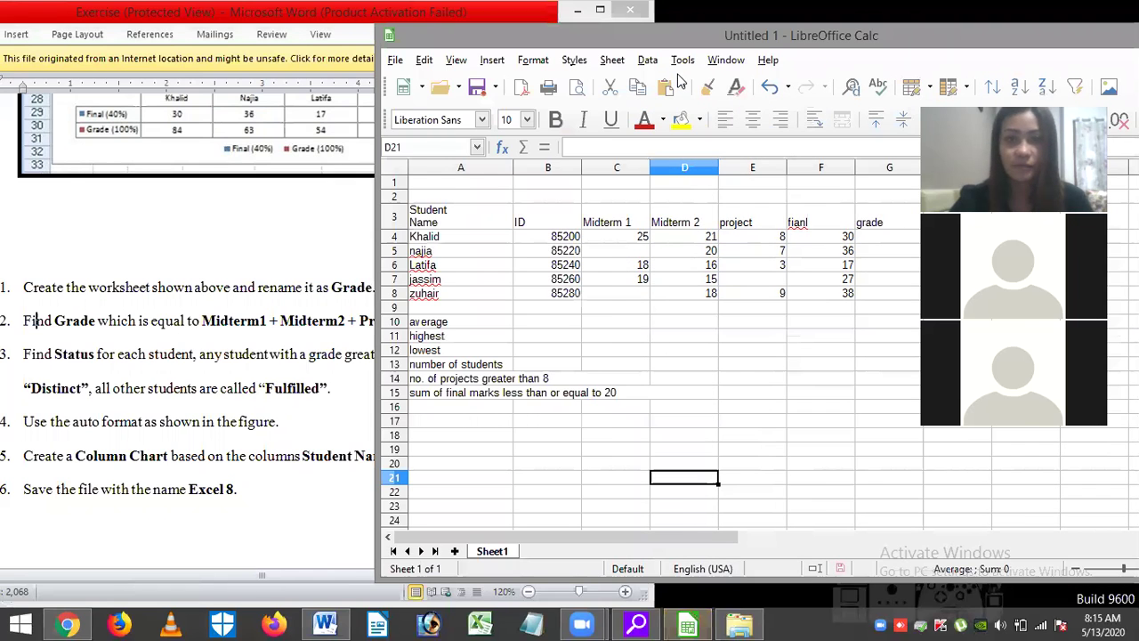
{"action": "key", "text": "super+Up"}
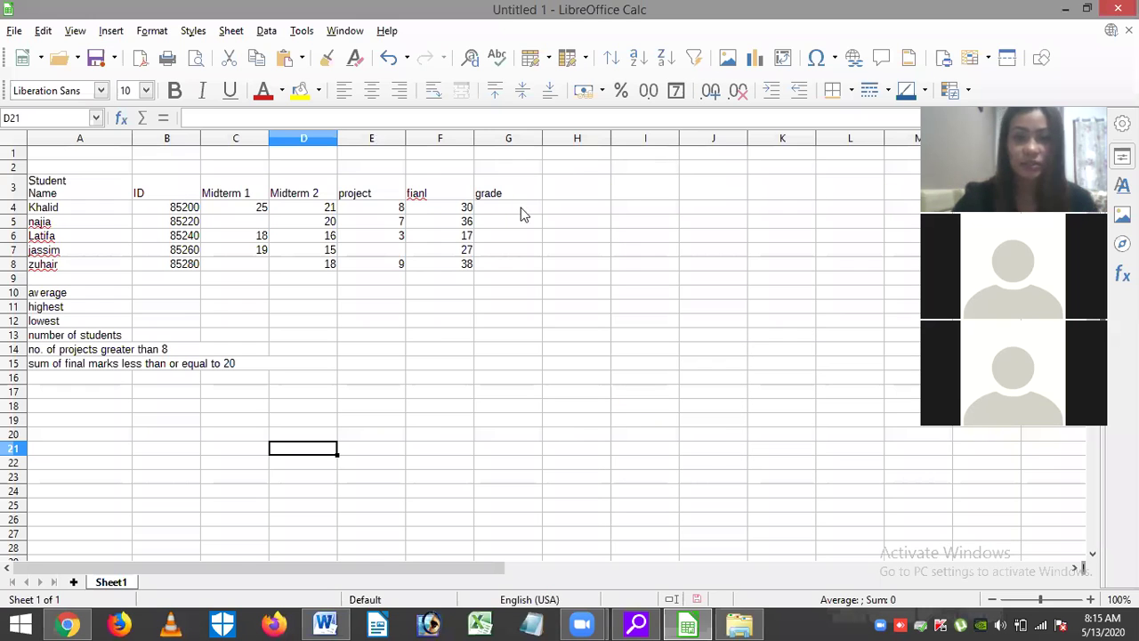
Calculate the first student's grade in cell G4 with the formula =C4+D4+E4+F4.
{"action": "left_click", "coordinate": [523, 214]}
{"action": "double_click", "coordinate": [524, 215]}
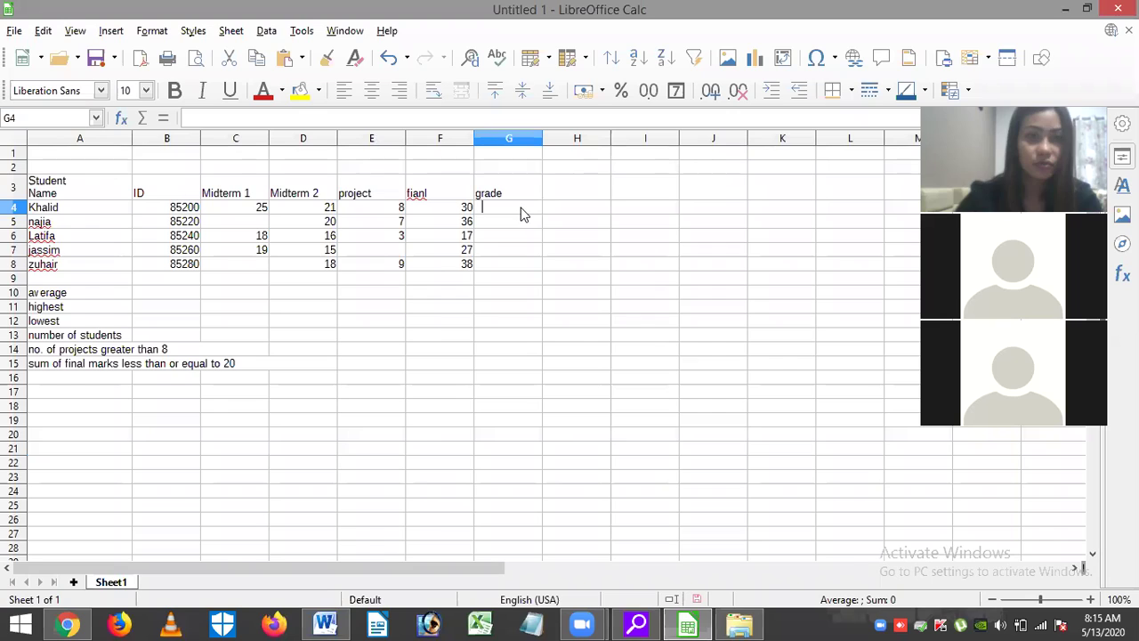
{"action": "type", "text": "="}
{"action": "left_click", "coordinate": [261, 210]}
{"action": "type", "text": "+"}
{"action": "left_click", "coordinate": [293, 210]}
{"action": "type", "text": "+"}
{"action": "left_click", "coordinate": [343, 210]}
{"action": "type", "text": "+"}
{"action": "left_click", "coordinate": [433, 212]}
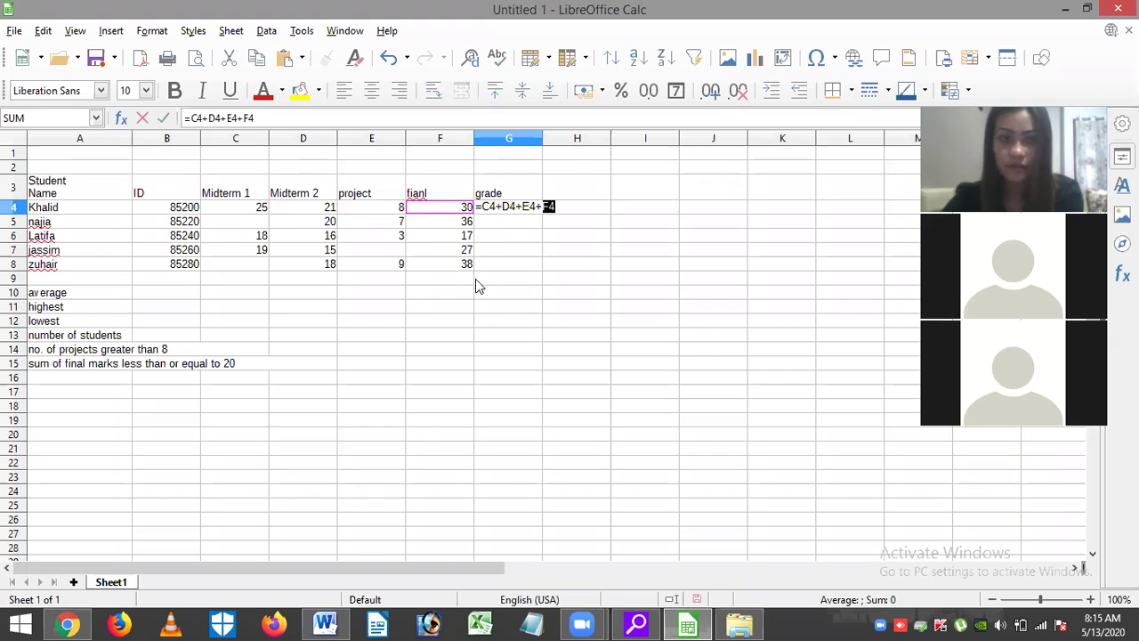
{"action": "key", "text": "Return"}
Show the cell references of the grade formula in G4 and zoom the worksheet to 160%.
{"action": "left_click", "coordinate": [488, 207]}
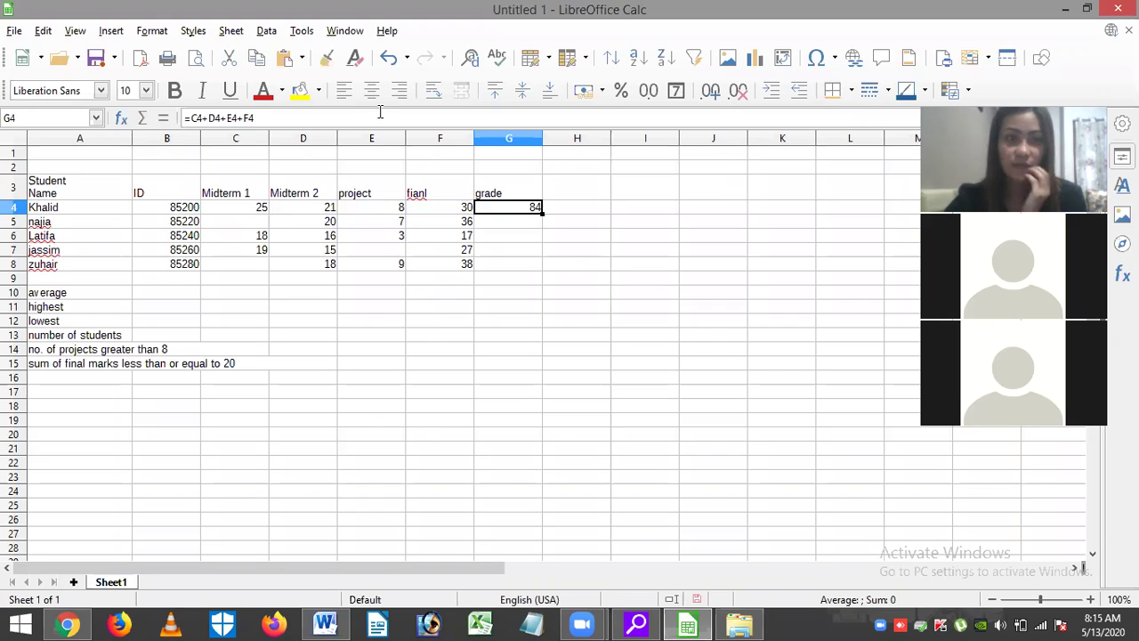
{"action": "key", "text": "F2"}
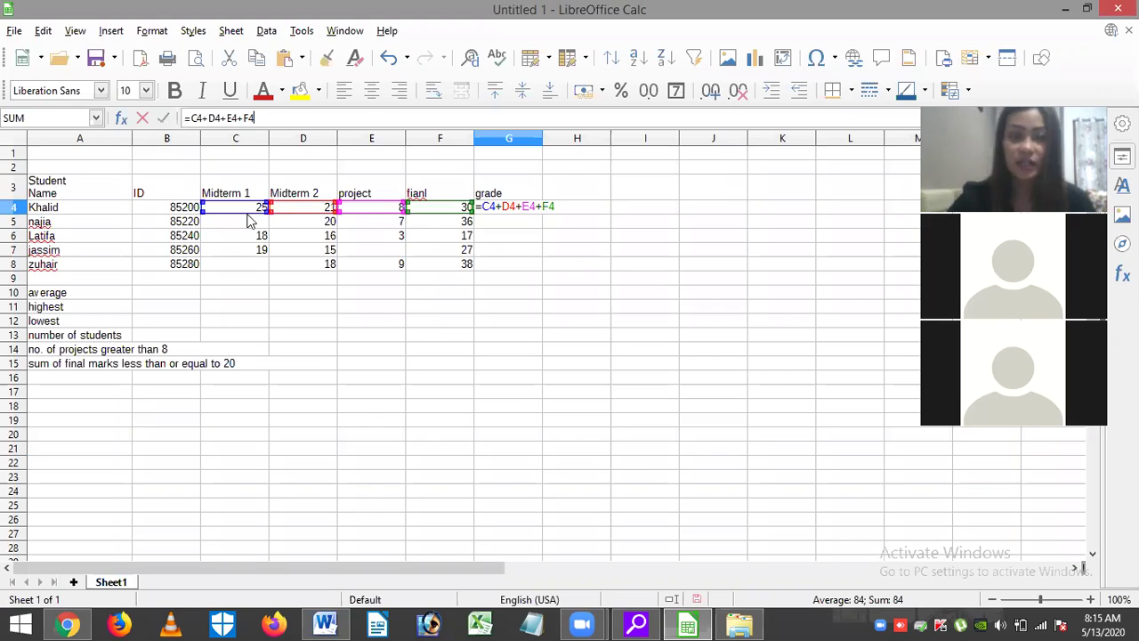
{"action": "left_click", "coordinate": [1091, 600]}
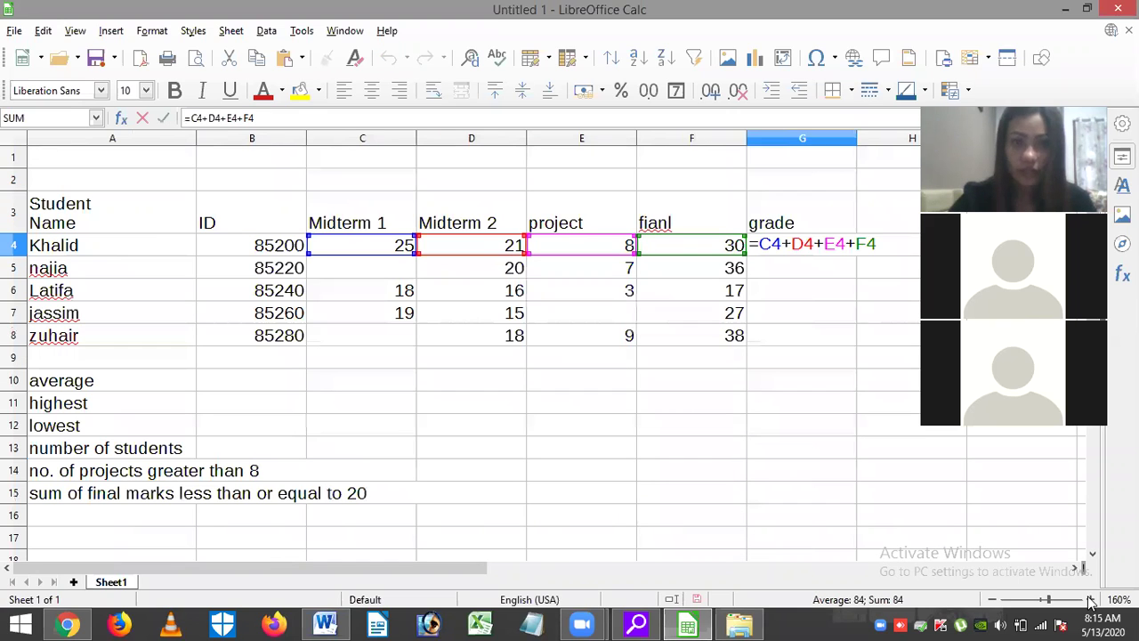
{"action": "left_click", "coordinate": [767, 268]}
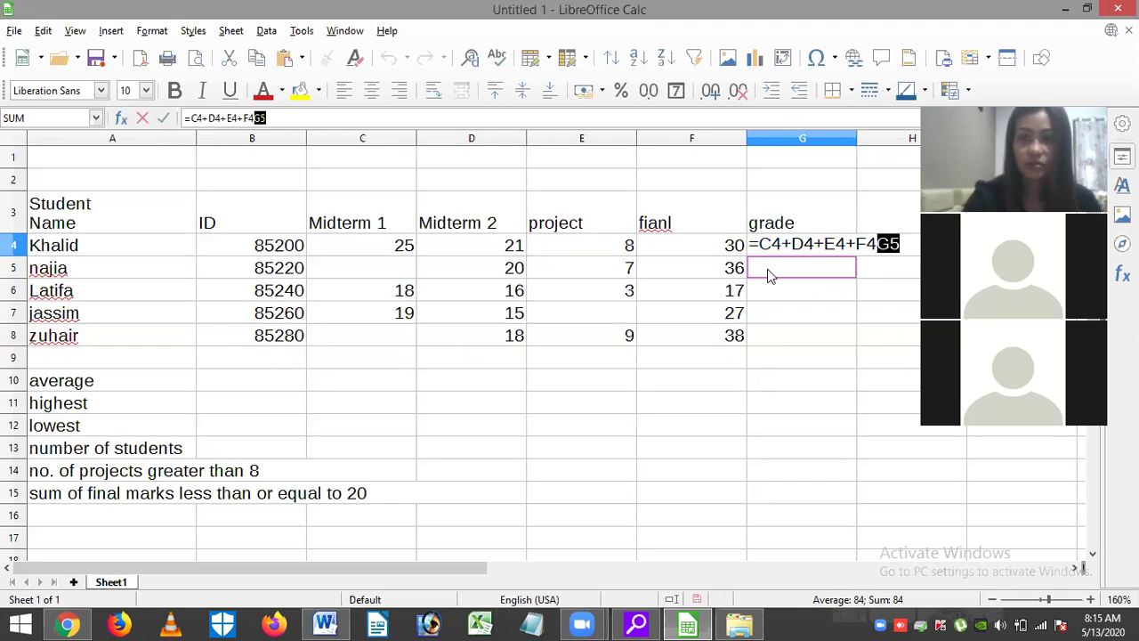
{"action": "type", "text": "="}
{"action": "left_click", "coordinate": [767, 269]}
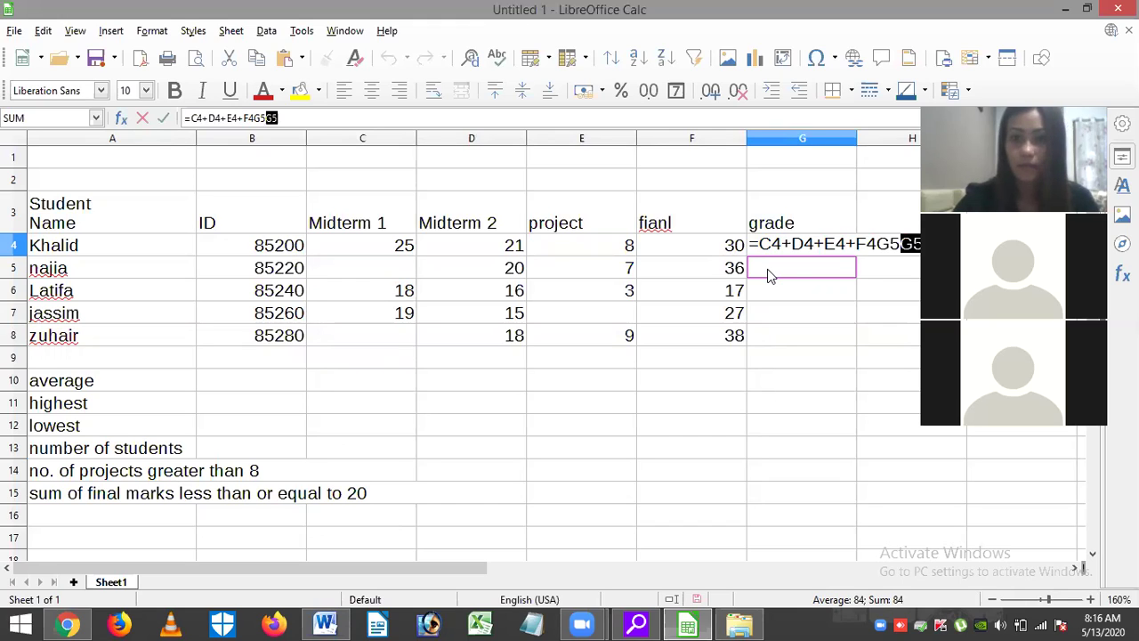
{"action": "type", "text": "G"}
{"action": "left_click", "coordinate": [787, 273]}
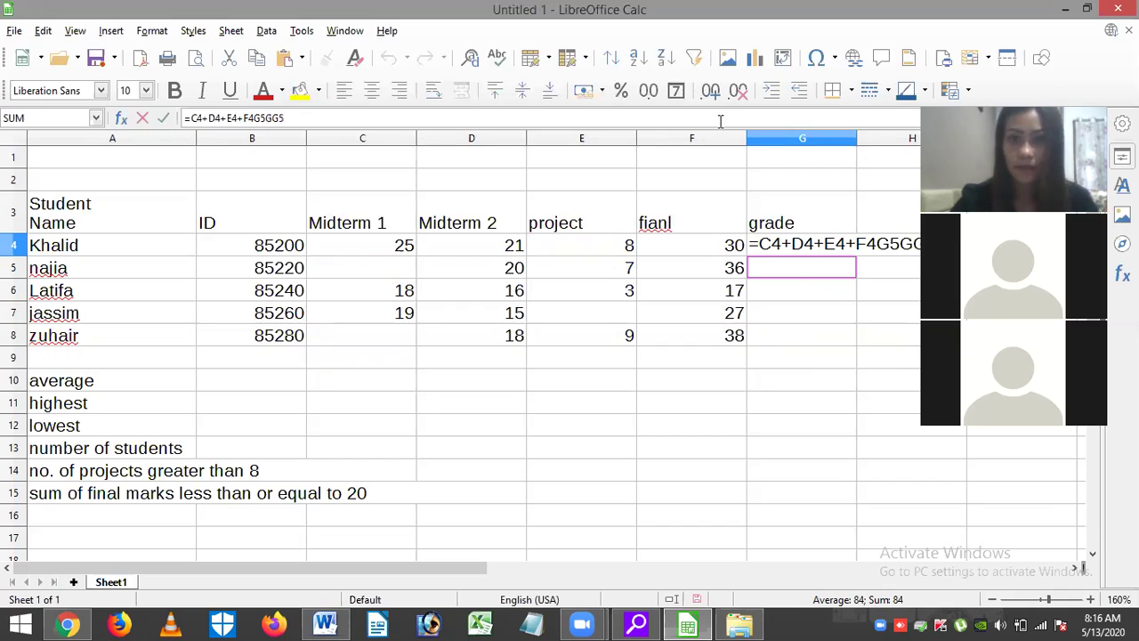
{"action": "left_click", "coordinate": [779, 296]}
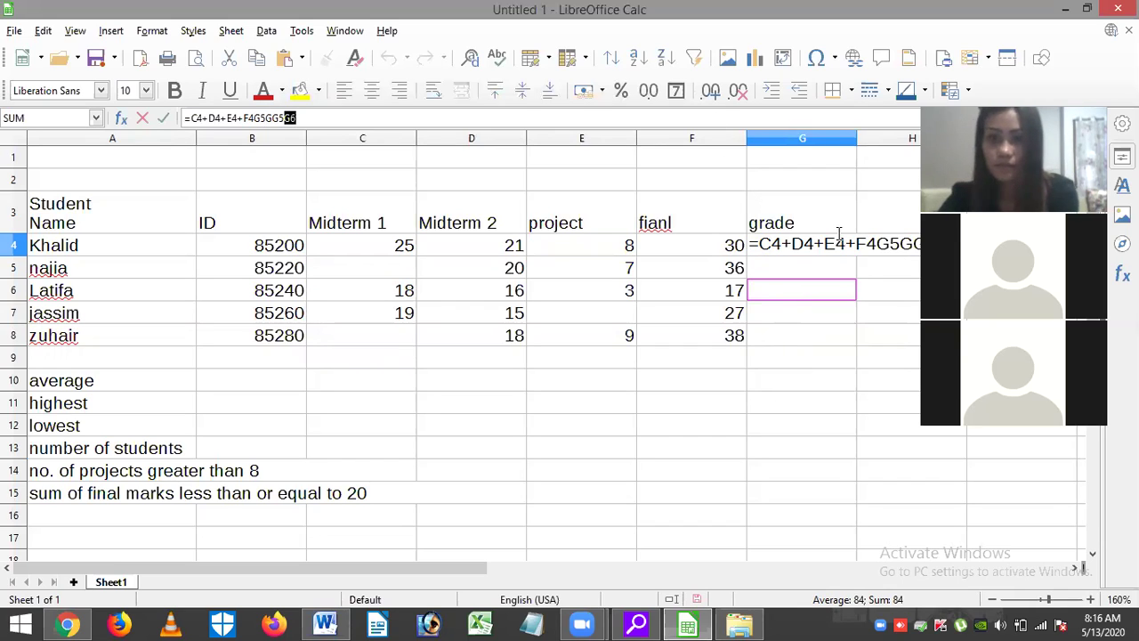
{"action": "type", "text": "G"}
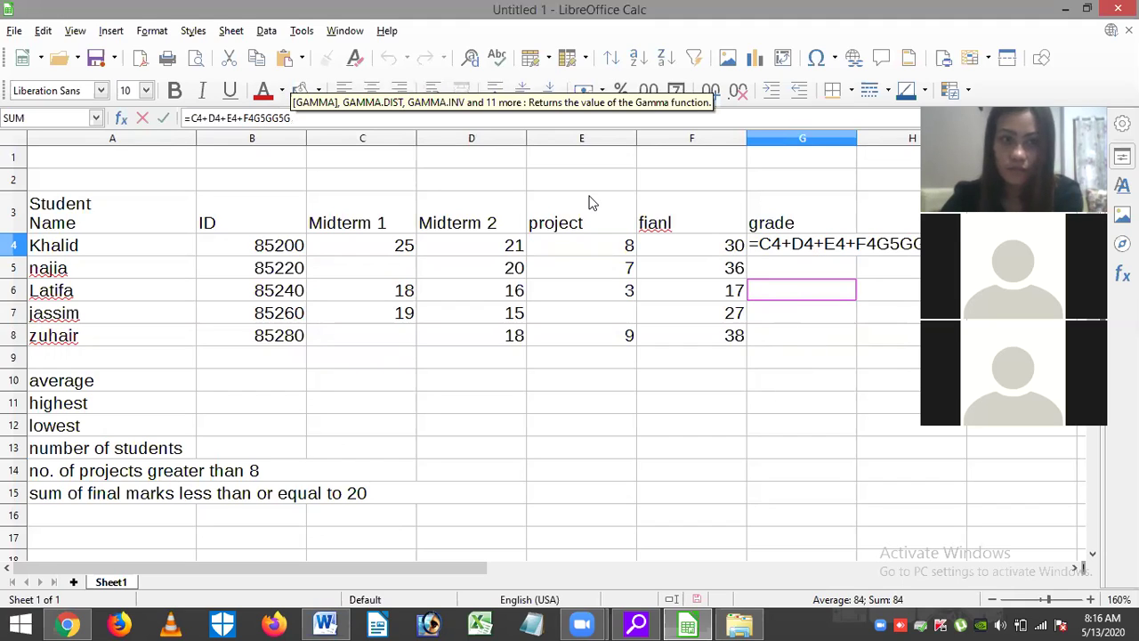
{"action": "key", "text": "BackSpace"}
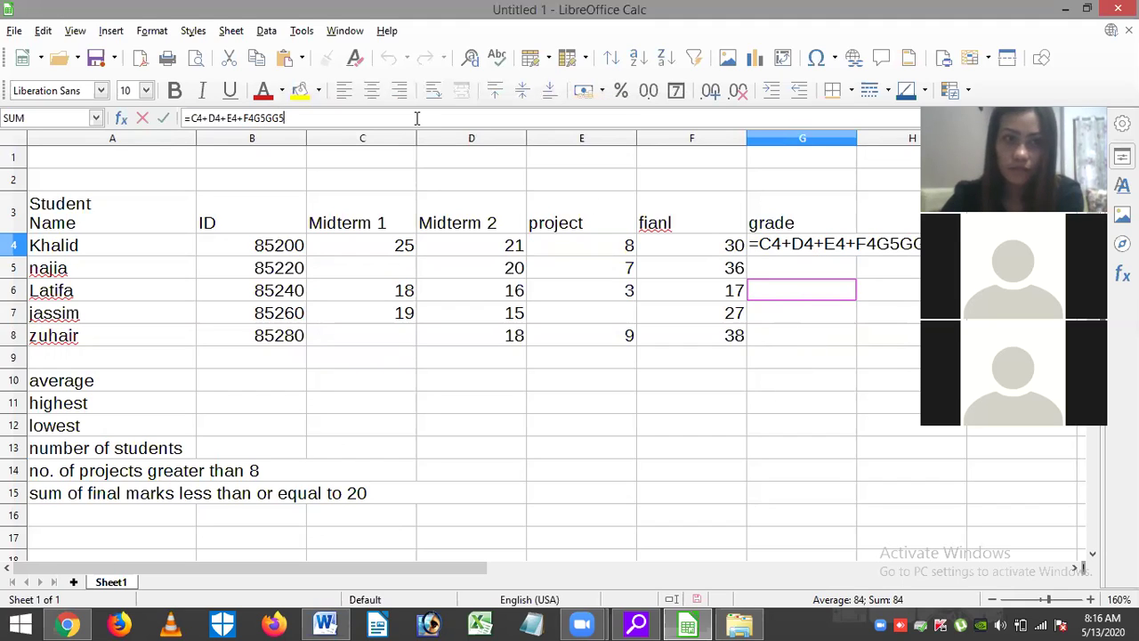
{"action": "key", "text": "BackSpace"}
{"action": "key", "text": "BackSpace"}
{"action": "key", "text": "BackSpace"}
{"action": "key", "text": "BackSpace"}
{"action": "key", "text": "BackSpace"}
{"action": "key", "text": "Return"}
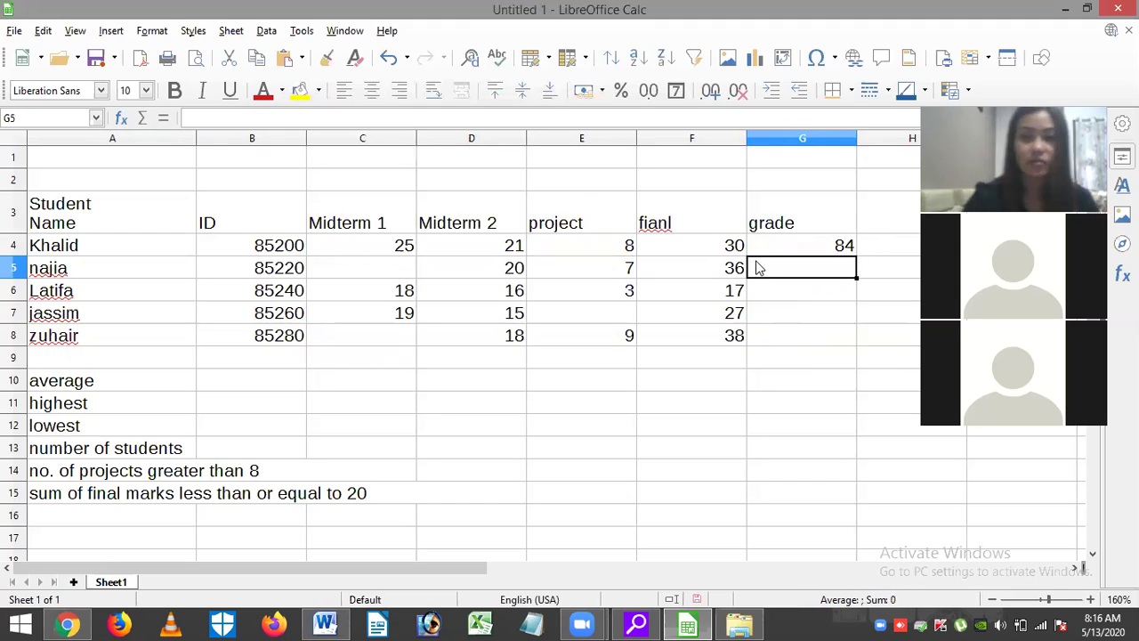
Calculate the second student's grade in G5 with =C5+D5+E5+F5 and fill the grade formula from G4 down to G8.
{"action": "type", "text": "="}
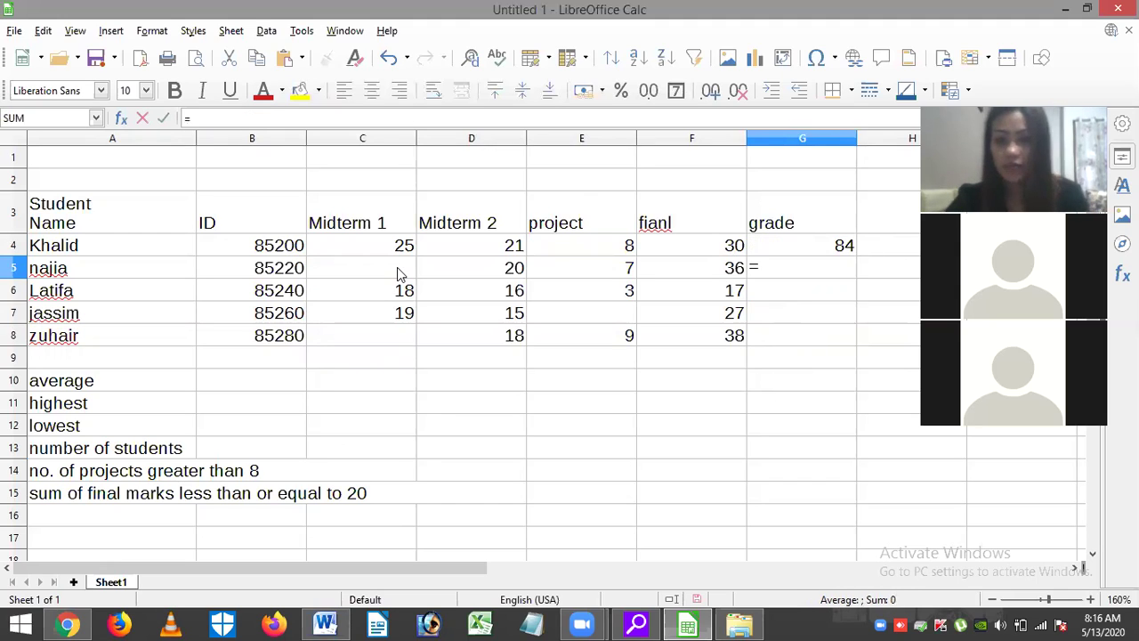
{"action": "left_click", "coordinate": [399, 275]}
{"action": "type", "text": "+"}
{"action": "left_click", "coordinate": [441, 270]}
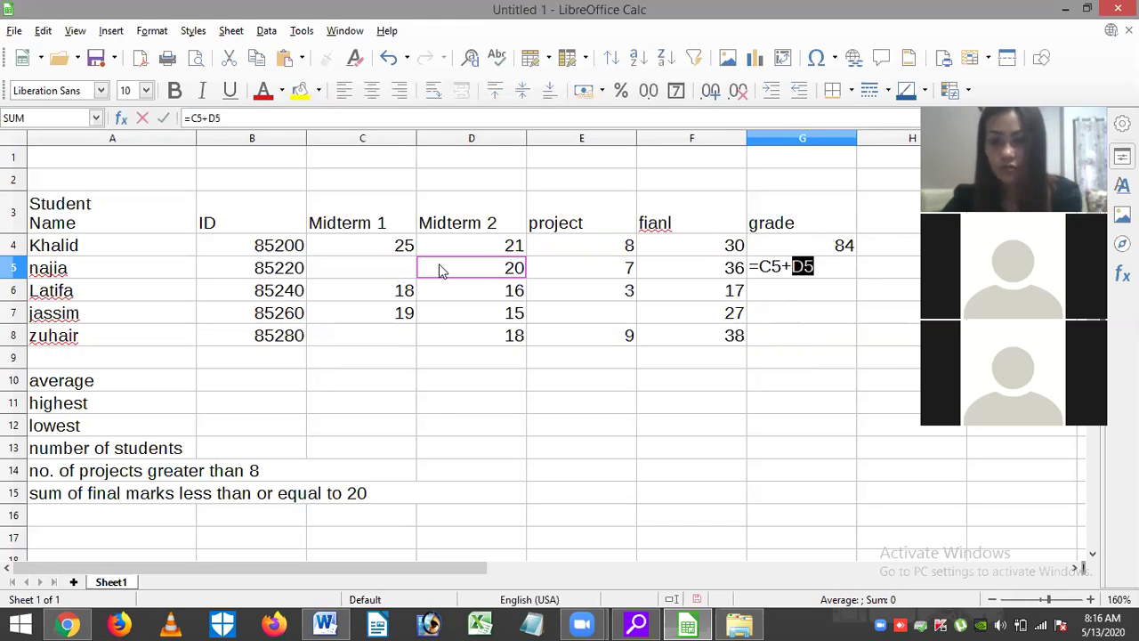
{"action": "type", "text": "+"}
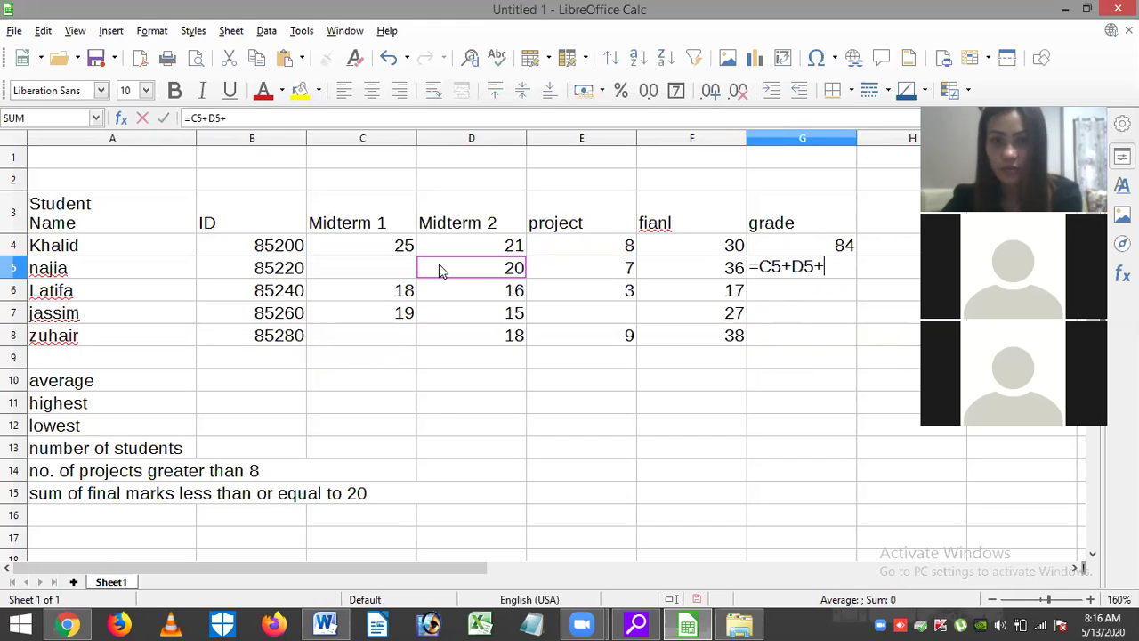
{"action": "left_click", "coordinate": [547, 259]}
{"action": "type", "text": "+"}
{"action": "left_click", "coordinate": [661, 267]}
{"action": "type", "text": "+"}
{"action": "key", "text": "BackSpace"}
{"action": "key", "text": "Return"}
{"action": "left_click_drag", "start_coordinate": [819, 247], "coordinate": [852, 346]}
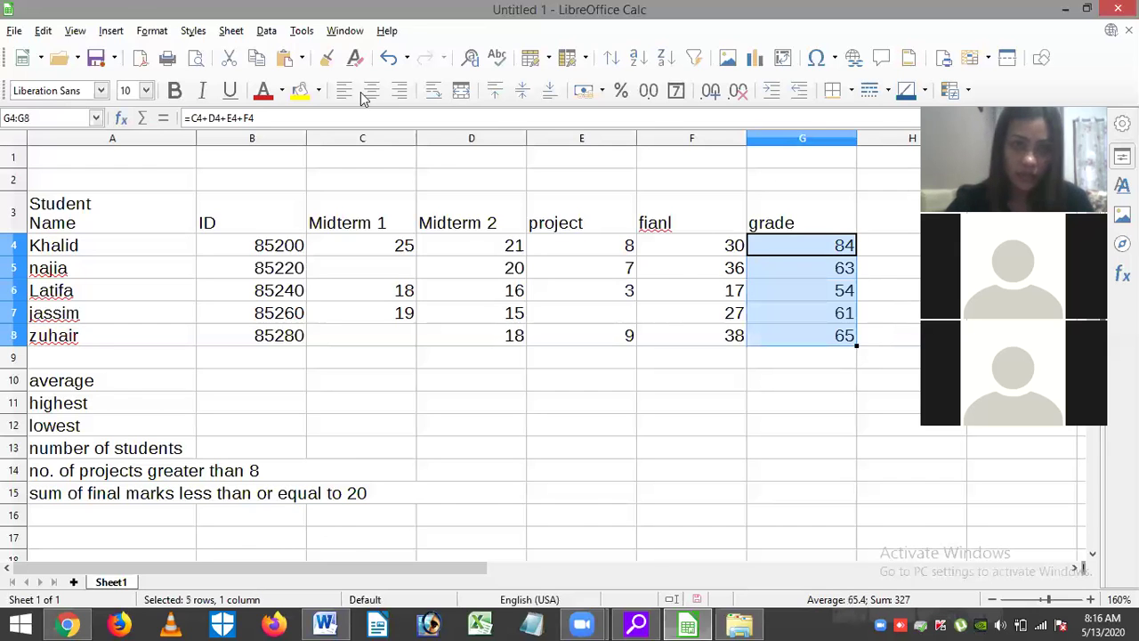
Restore the Calc window to a smaller size and switch to the Word document to examine the grade book figure and the status rule.
{"action": "double_click", "coordinate": [382, 9]}
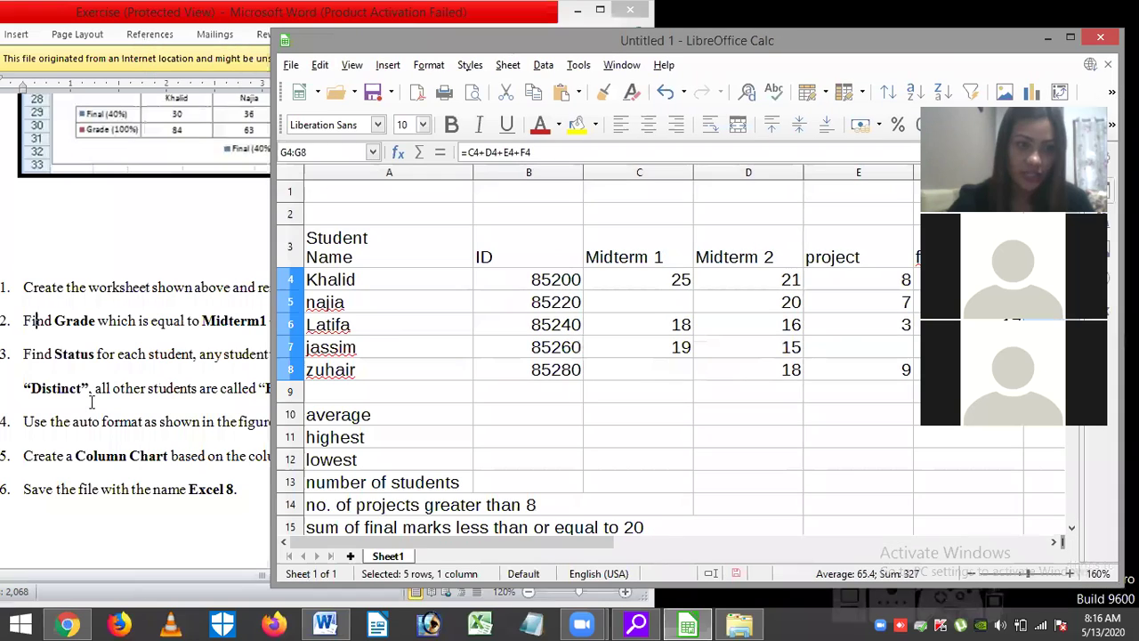
{"action": "left_click", "coordinate": [38, 361]}
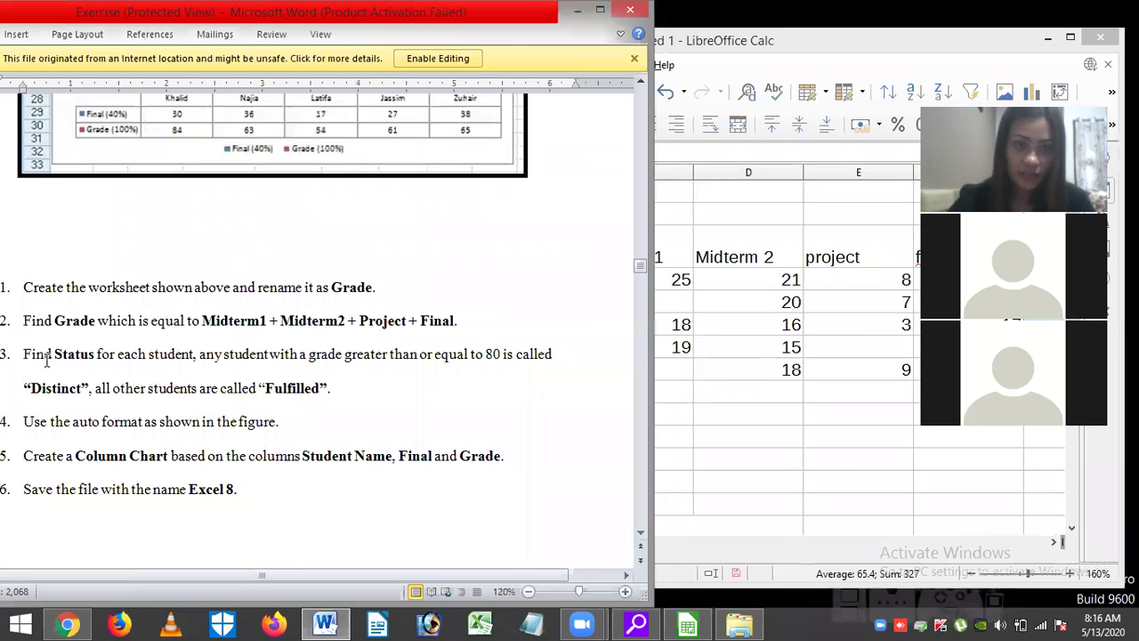
{"action": "mouse_move", "coordinate": [637, 264]}
{"action": "left_mouse_down"}
{"action": "mouse_move", "coordinate": [513, 297]}
{"action": "mouse_move", "coordinate": [638, 254]}
{"action": "left_mouse_up"}
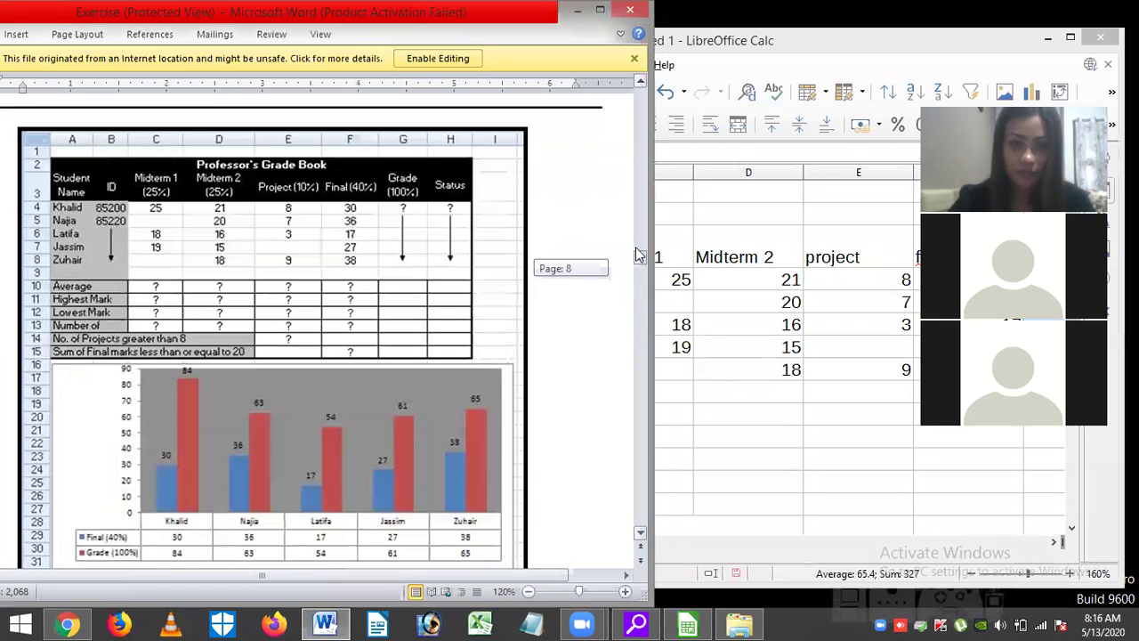
{"action": "scroll", "coordinate": [102, 176], "scroll_direction": "down", "scroll_amount": 5}
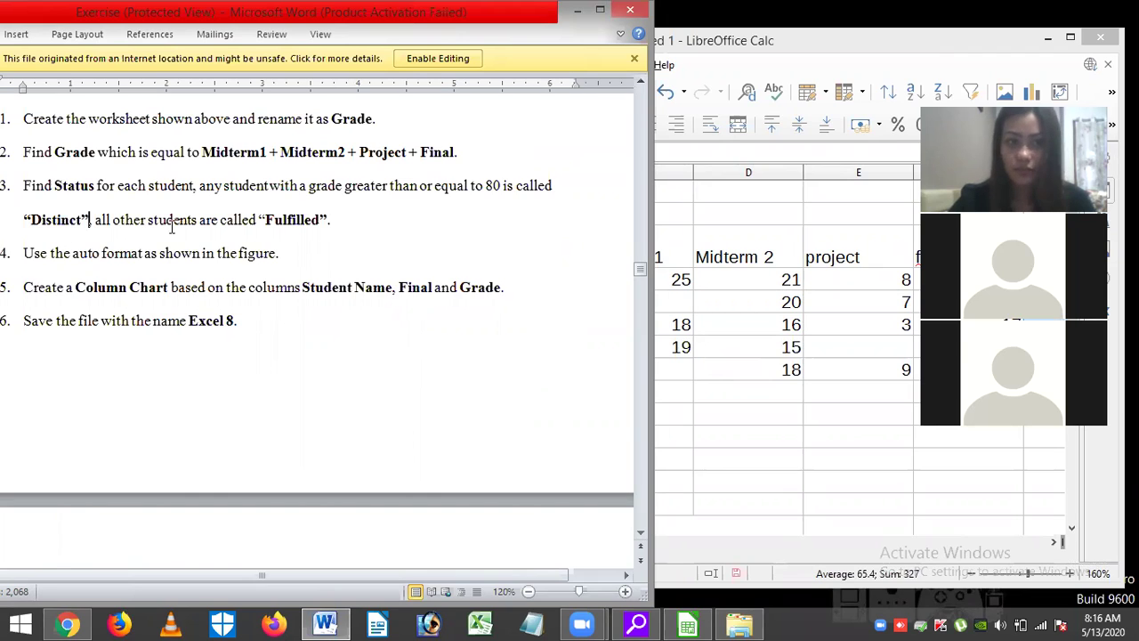
Return to the Calc spreadsheet and enter the column header status in cell H3.
{"action": "left_click", "coordinate": [744, 354]}
{"action": "left_click_drag", "start_coordinate": [760, 52], "coordinate": [570, 52]}
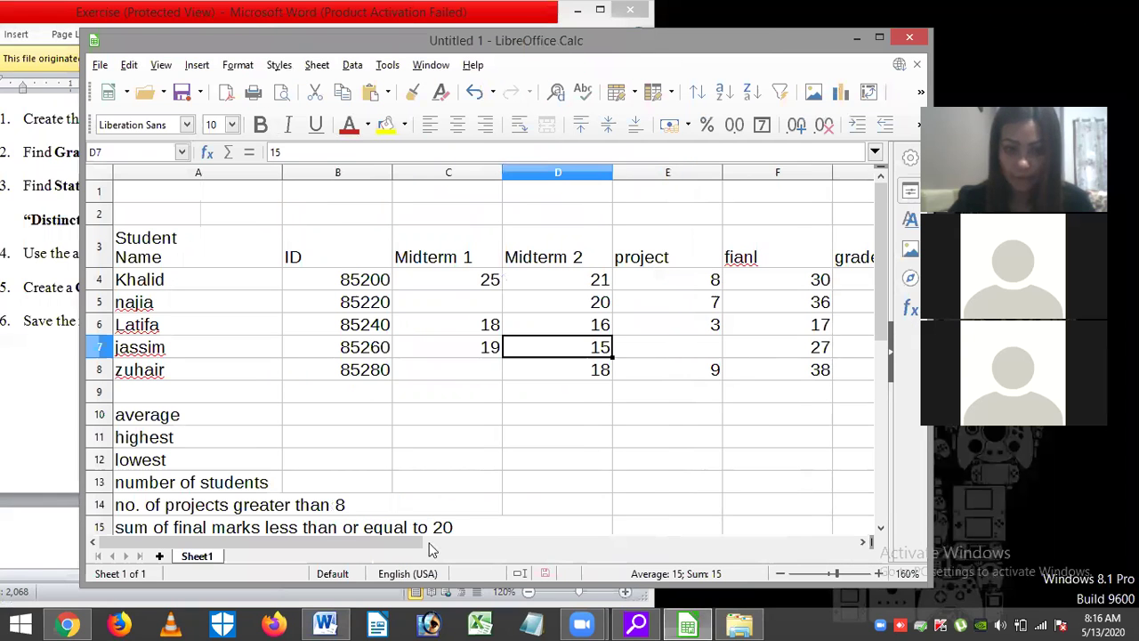
{"action": "left_click", "coordinate": [551, 542]}
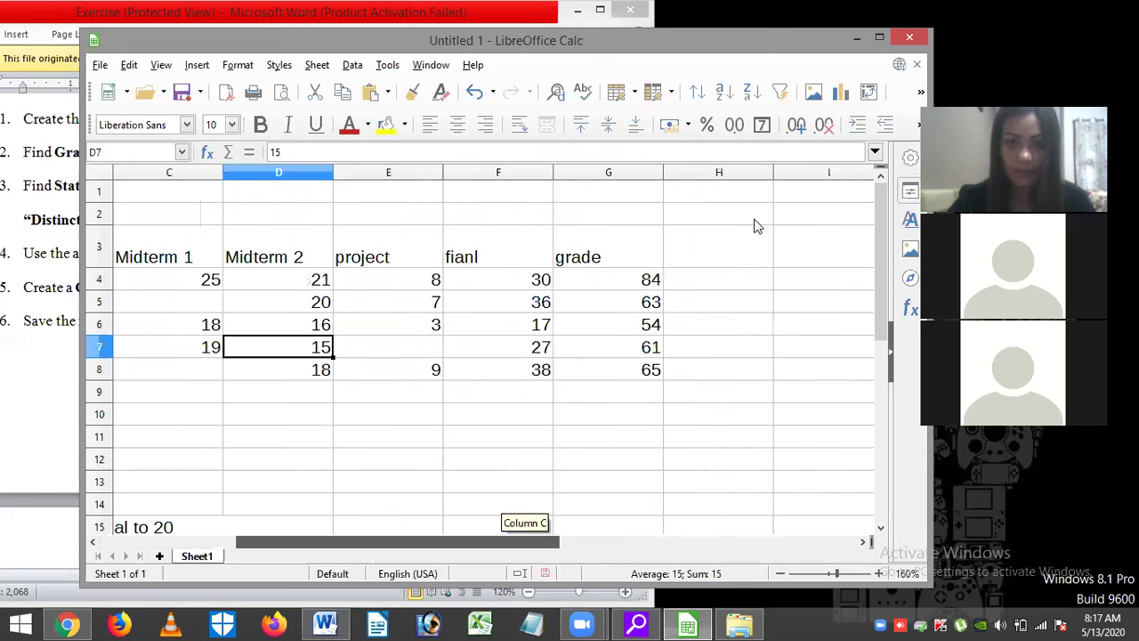
{"action": "left_click", "coordinate": [740, 247]}
{"action": "type", "text": "stat"}
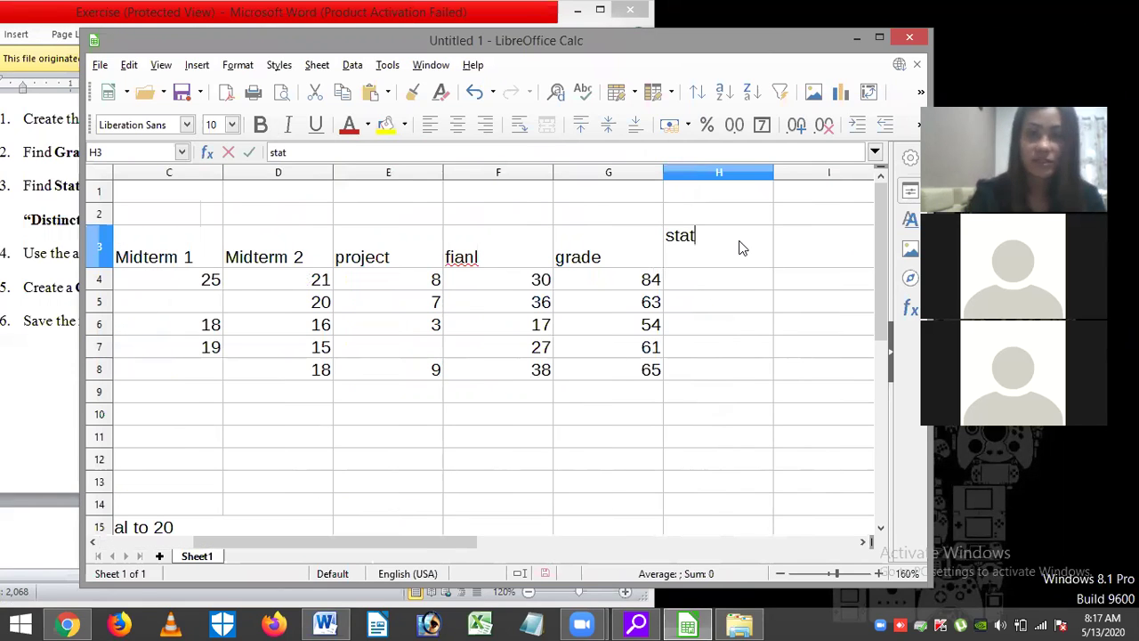
{"action": "type", "text": "us"}
{"action": "key", "text": "Return"}
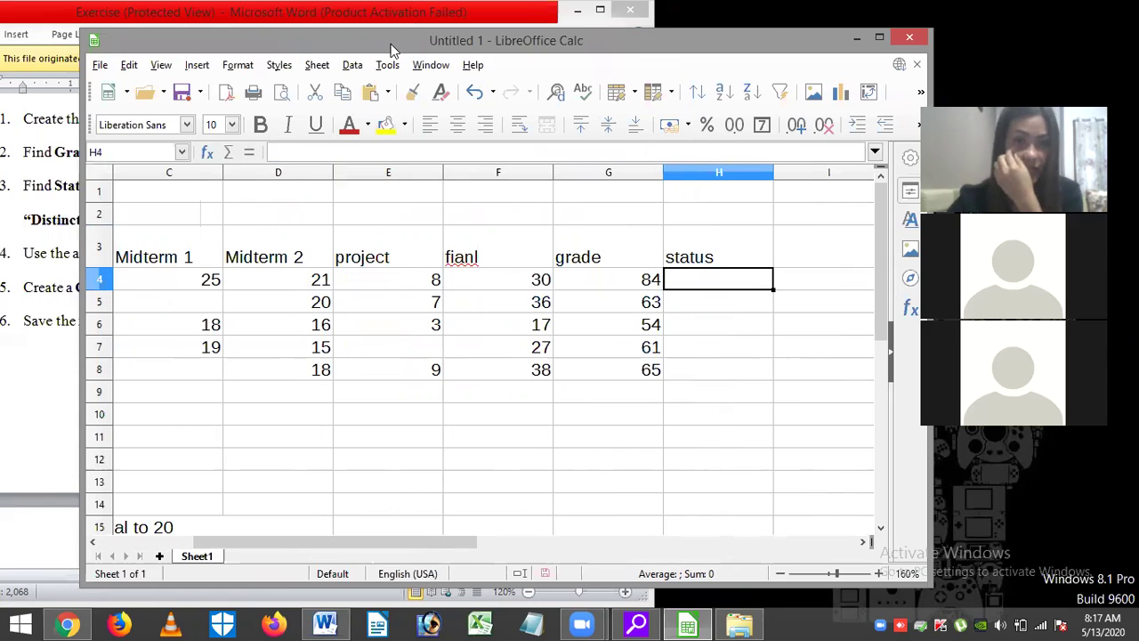
Start an IF formula in cell H4 with the test G4<=80 and "distinct" as the then value.
{"action": "left_click_drag", "start_coordinate": [391, 49], "coordinate": [413, 33]}
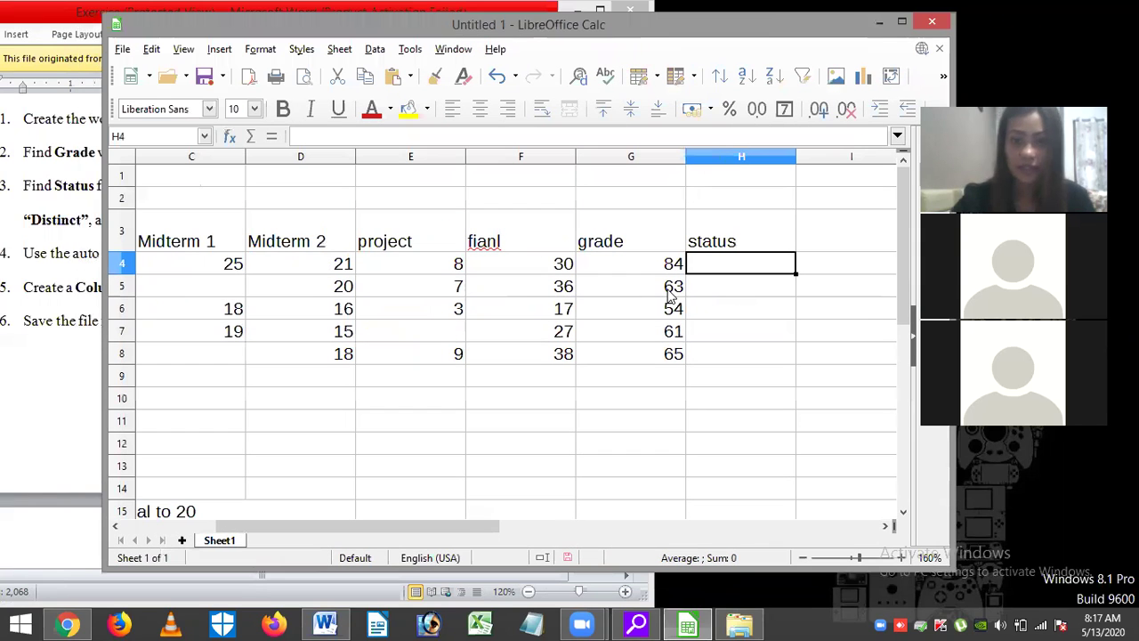
{"action": "type", "text": "=i"}
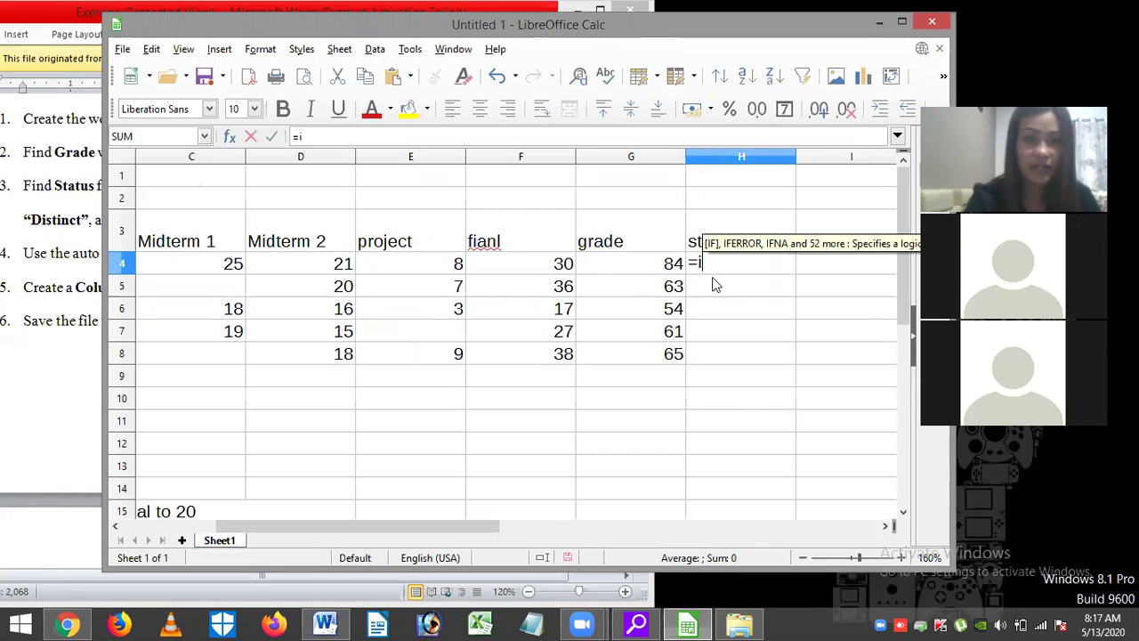
{"action": "type", "text": "f"}
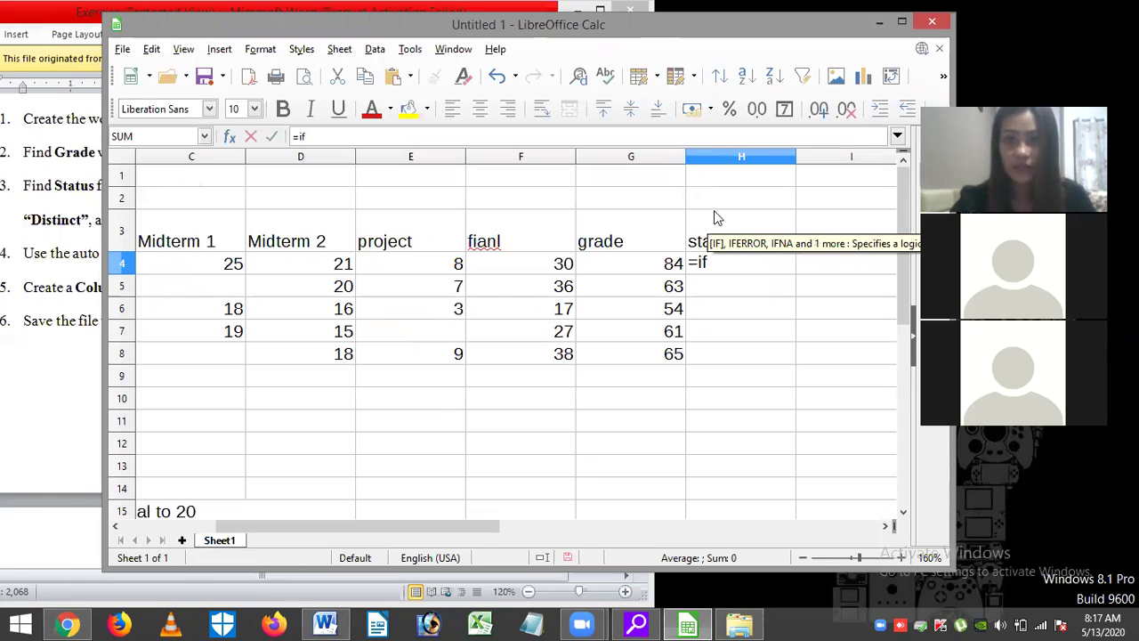
{"action": "type", "text": "("}
{"action": "left_click", "coordinate": [674, 267]}
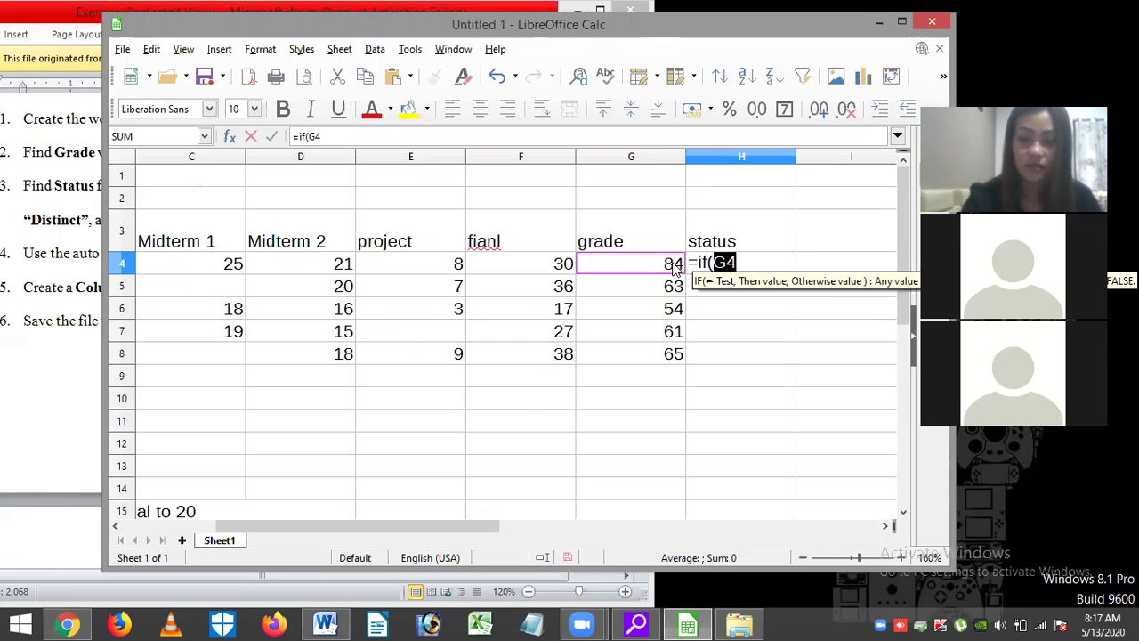
{"action": "type", "text": "<="}
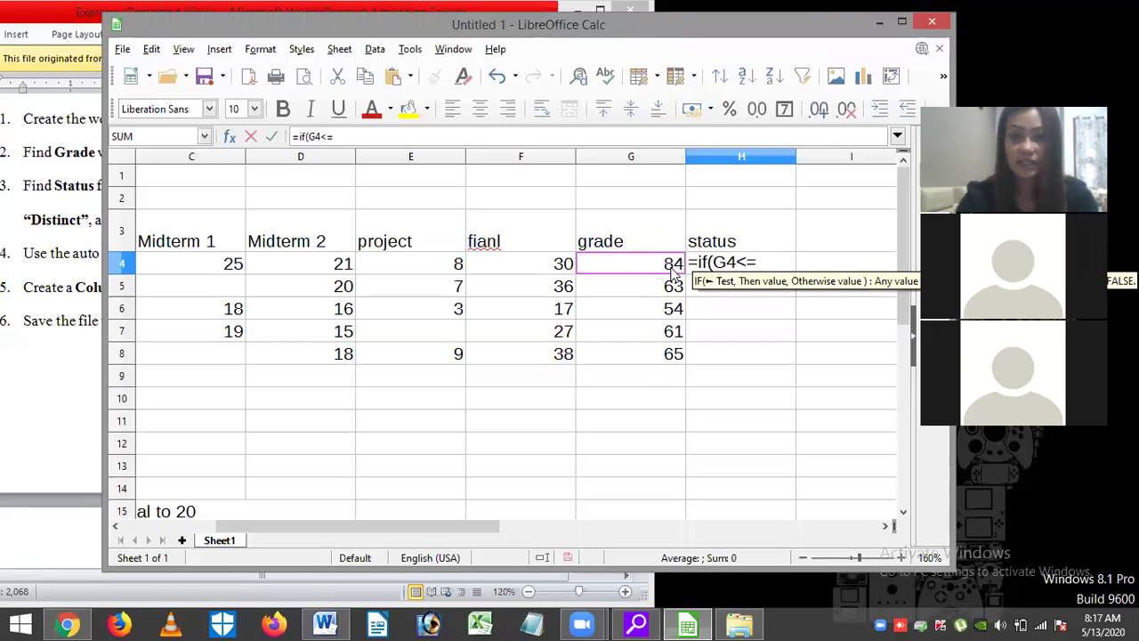
{"action": "type", "text": "80,"}
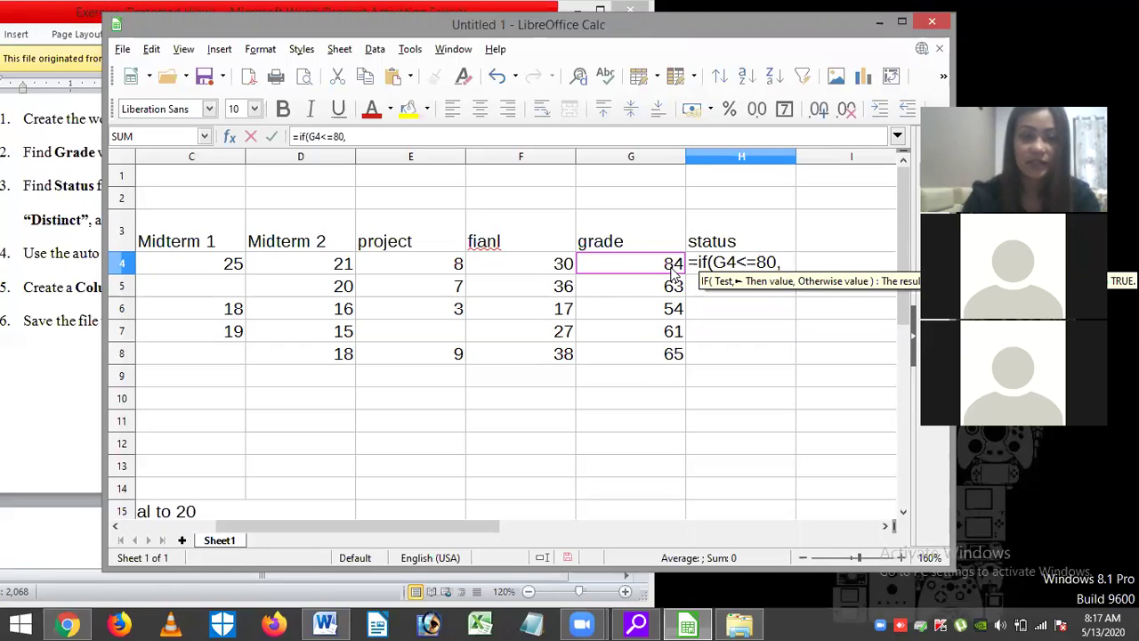
{"action": "type", "text": "\"dist"}
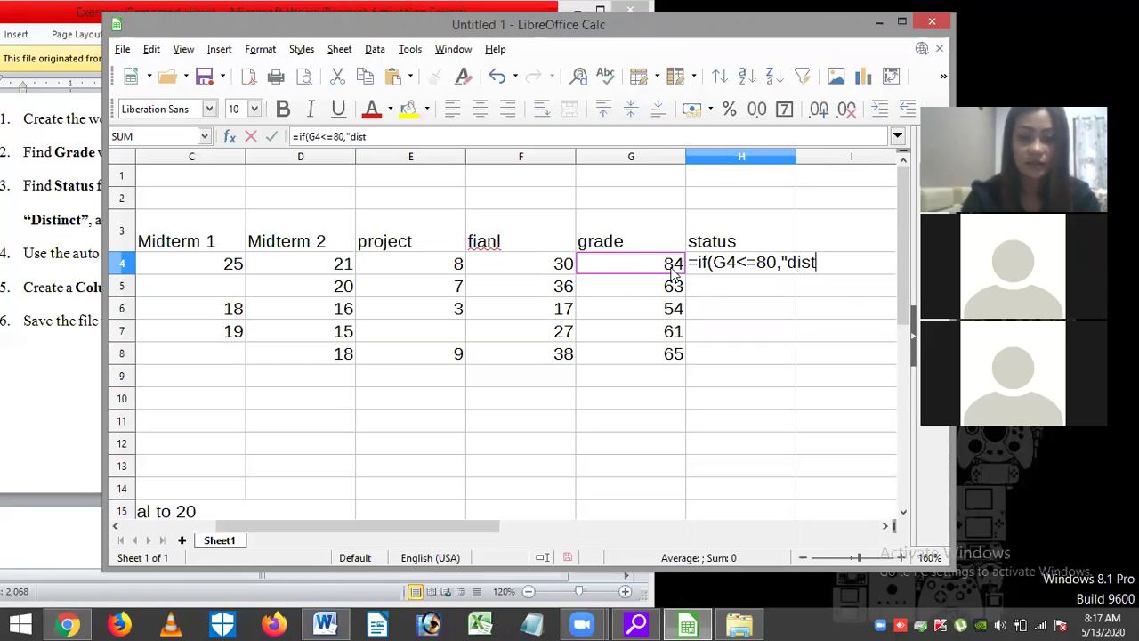
{"action": "type", "text": "inct"}
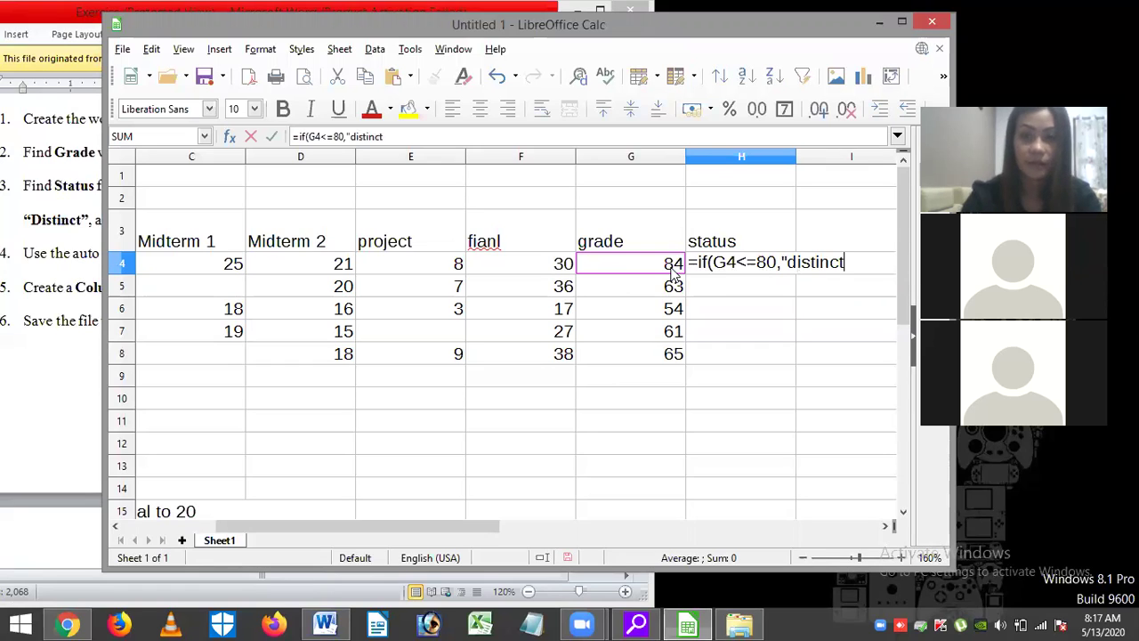
{"action": "type", "text": "\",\""}
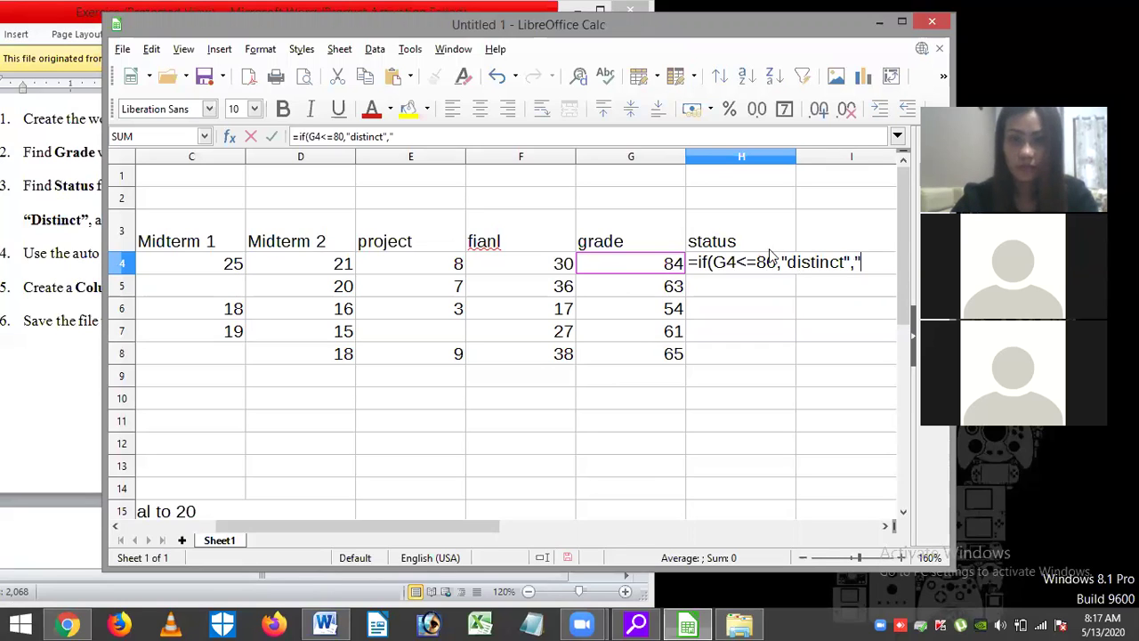
Correct the comparison in the H4 formula to >= and complete it with "fulfilled" as the otherwise value.
{"action": "left_click", "coordinate": [748, 267]}
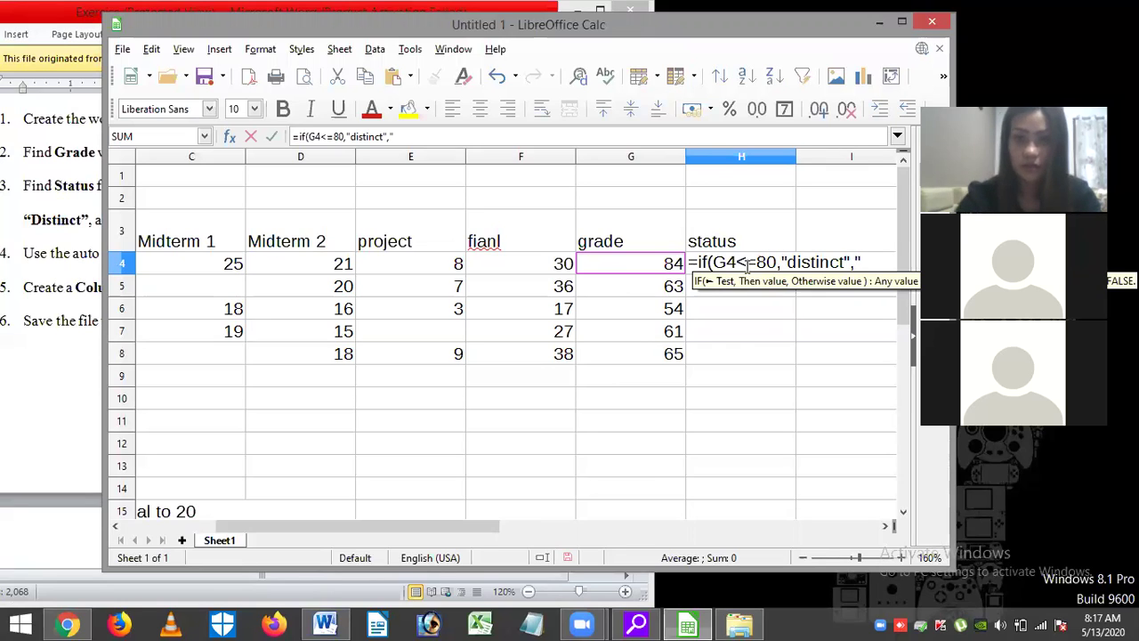
{"action": "key", "text": "BackSpace"}
{"action": "type", "text": ">"}
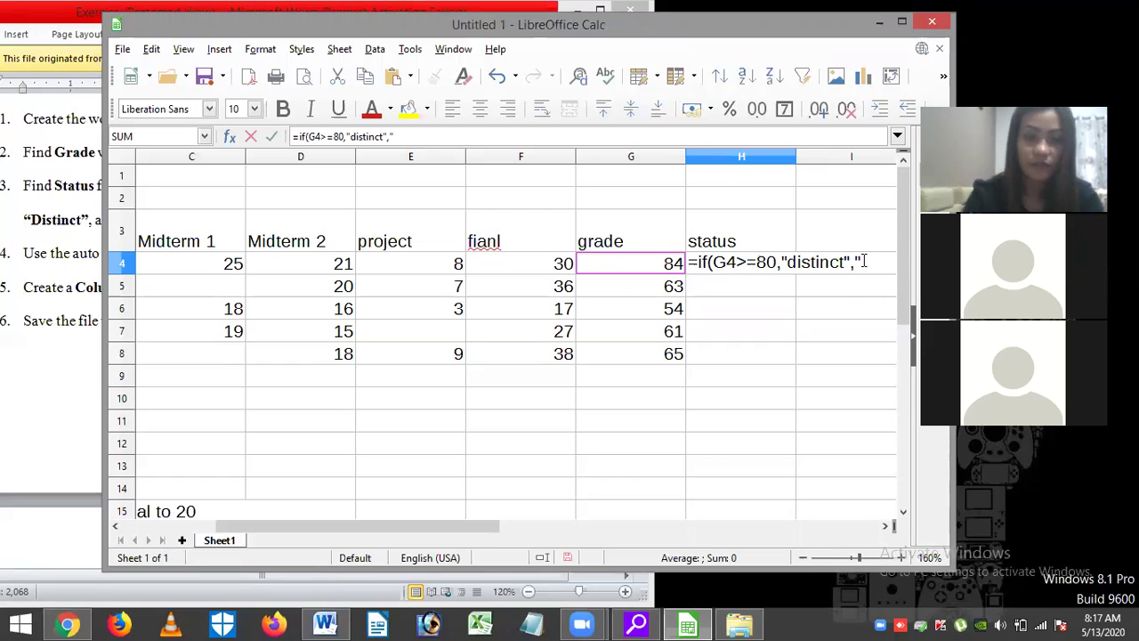
{"action": "type", "text": "fulfilled"}
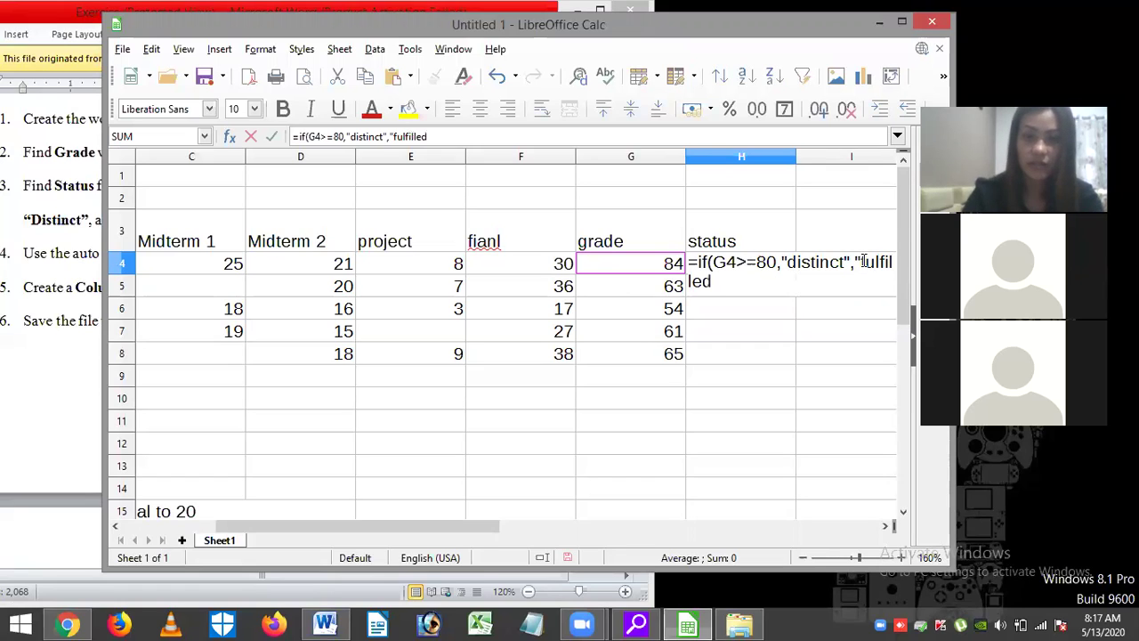
{"action": "type", "text": "\""}
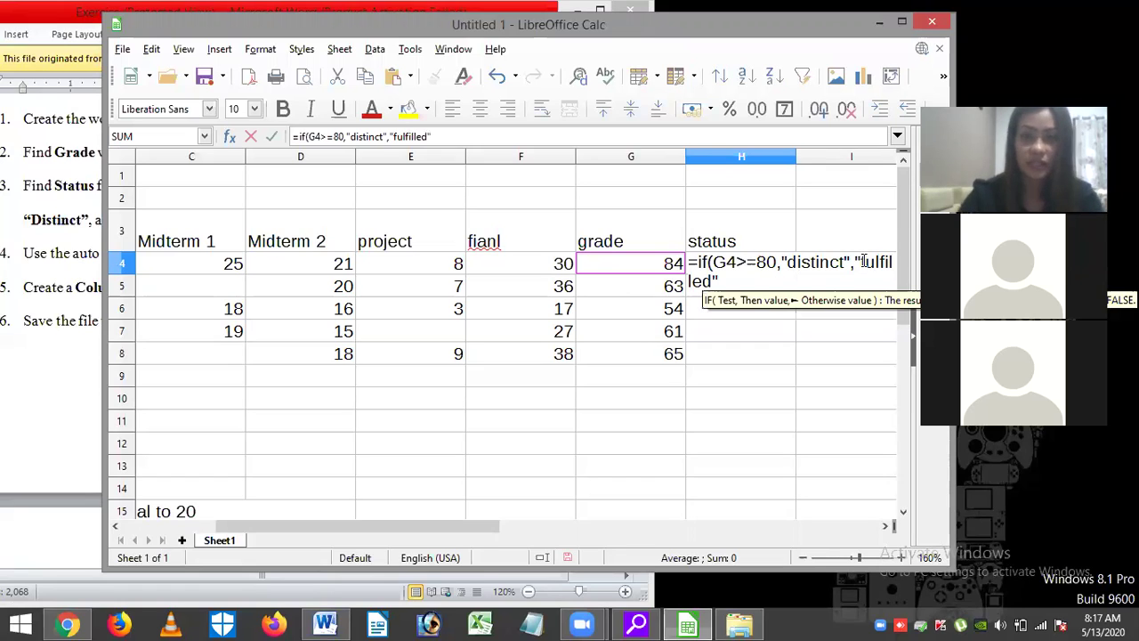
{"action": "key", "text": "Return"}
Fill the status formula from H4 down to H8 for the remaining students.
{"action": "left_click", "coordinate": [783, 267]}
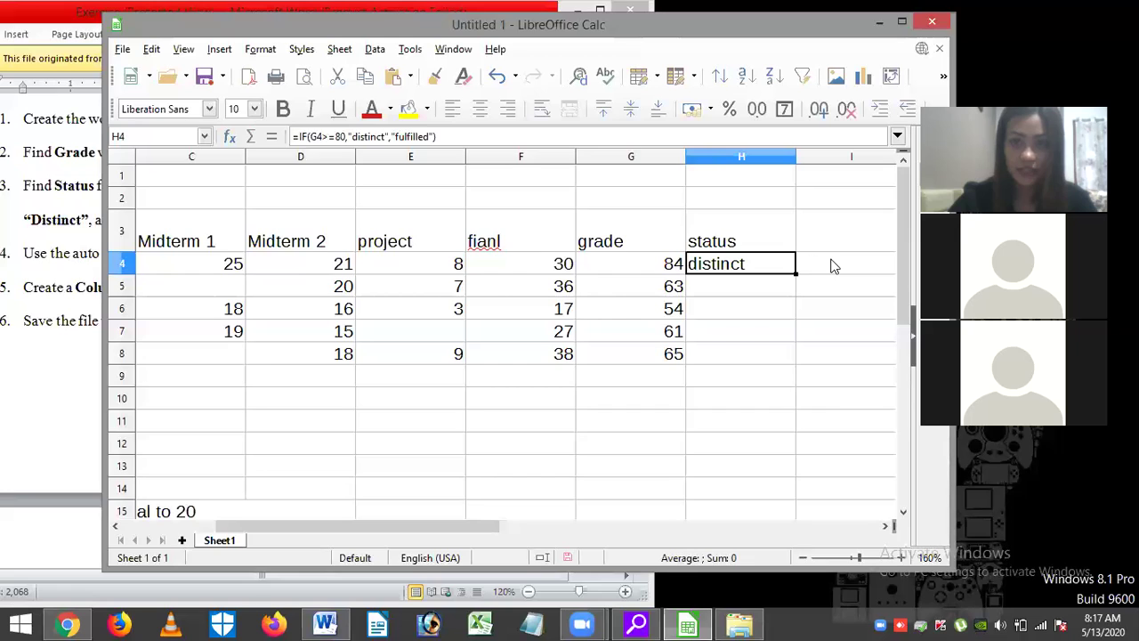
{"action": "left_click_drag", "start_coordinate": [823, 264], "coordinate": [821, 341]}
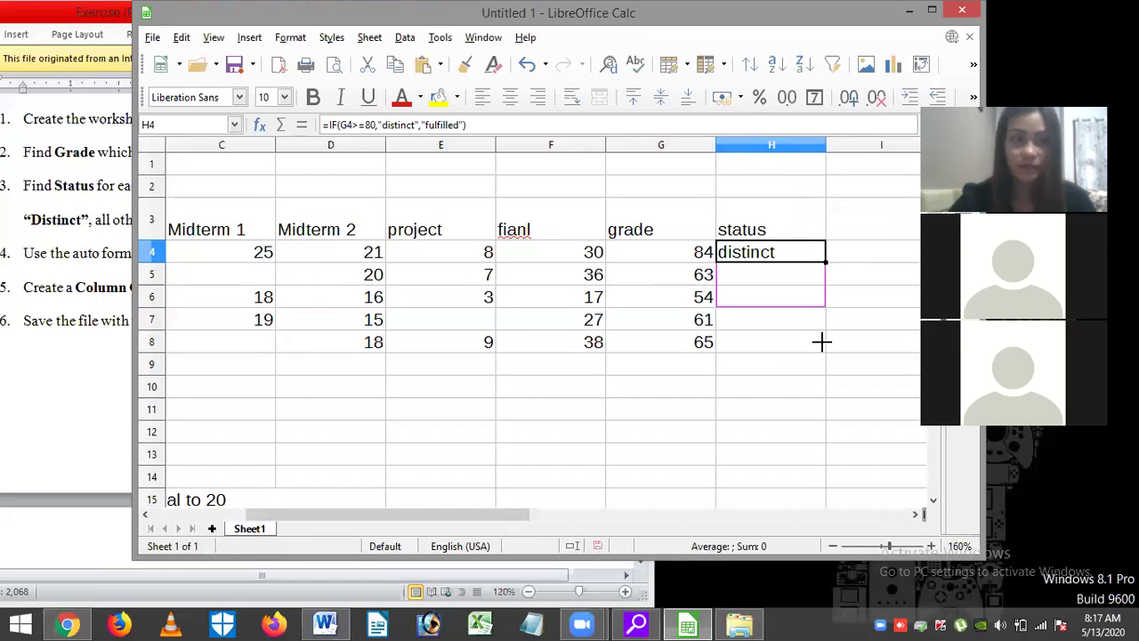
{"action": "left_click_drag", "start_coordinate": [821, 342], "coordinate": [821, 343]}
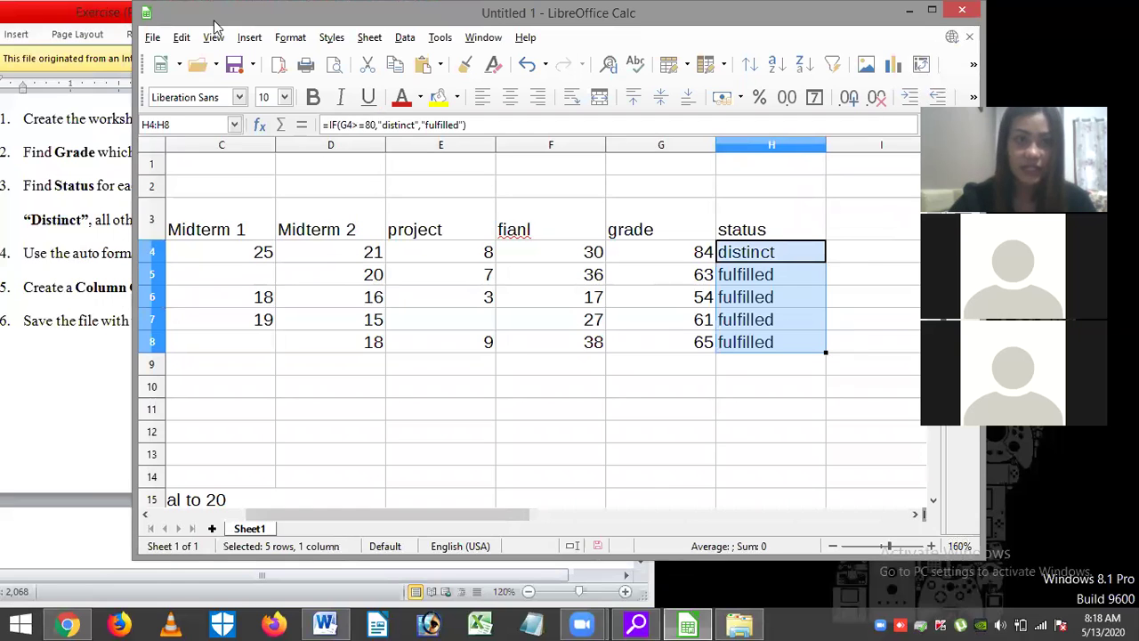
Switch to the Word document to check the status rule and remaining tasks, and return to the Calc spreadsheet in a maximized window.
{"action": "left_click", "coordinate": [21, 228]}
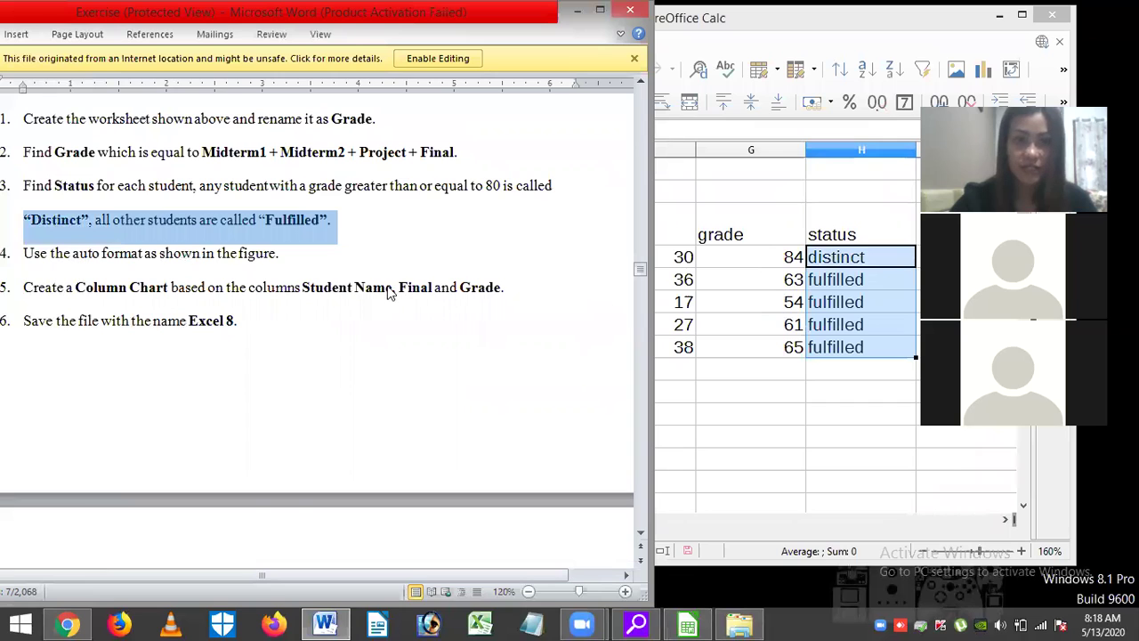
{"action": "left_click", "coordinate": [788, 366]}
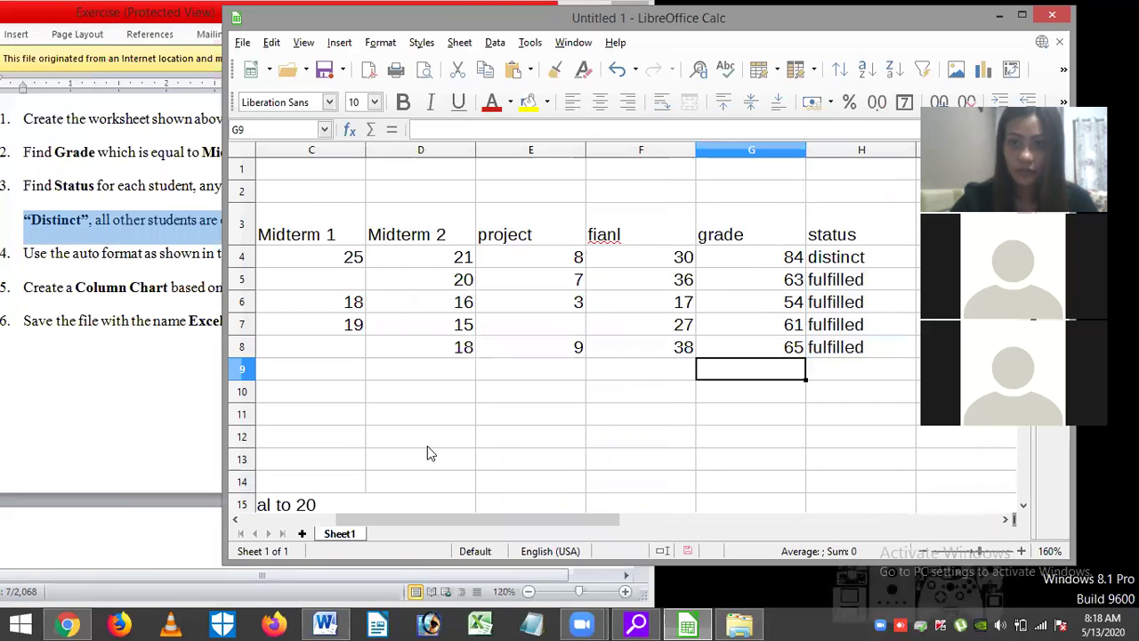
{"action": "key", "text": "super+Up"}
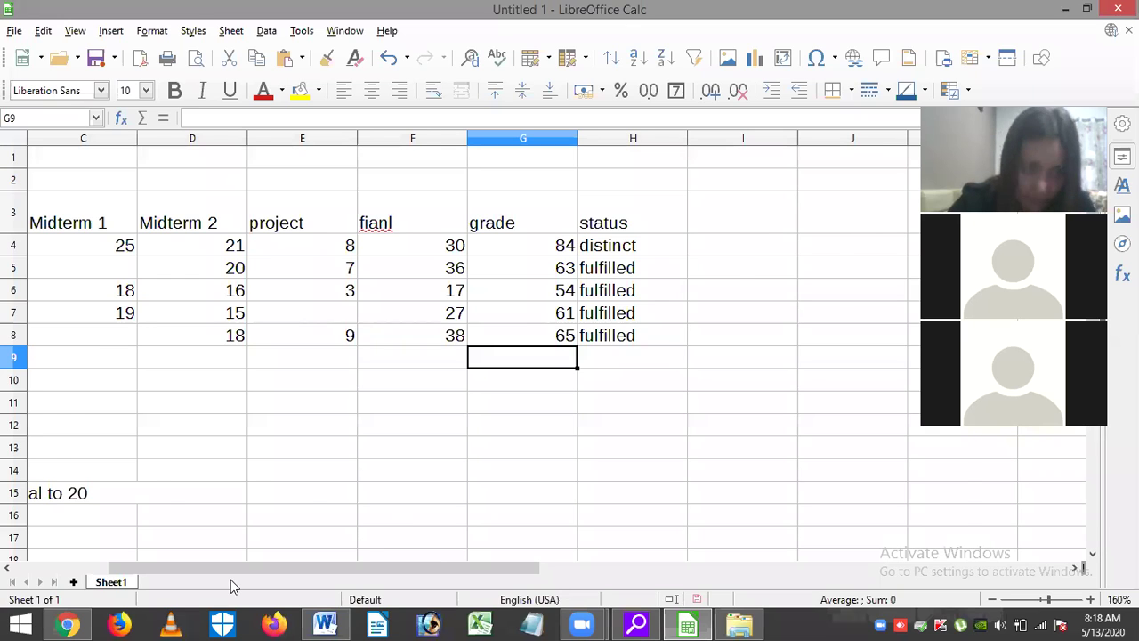
{"action": "scroll", "coordinate": [92, 189], "scroll_direction": "left", "scroll_amount": 2}
Select the range A1:H17 and try top vertical alignment before setting its contents to bottom alignment.
{"action": "left_click", "coordinate": [49, 165]}
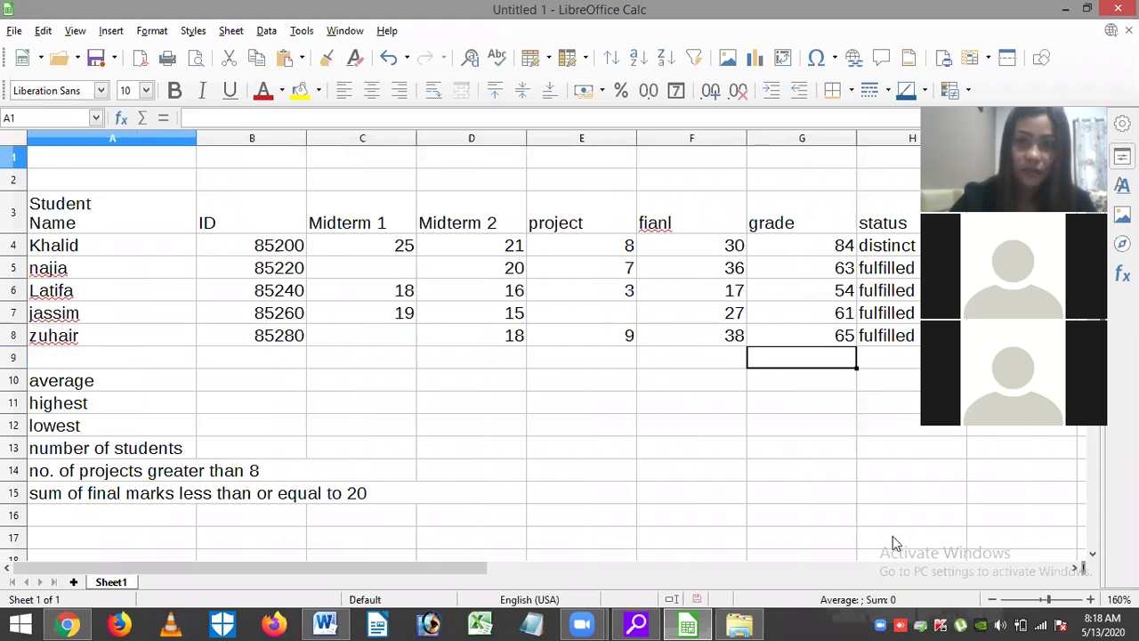
{"action": "key", "text": "ctrl+shift+End"}
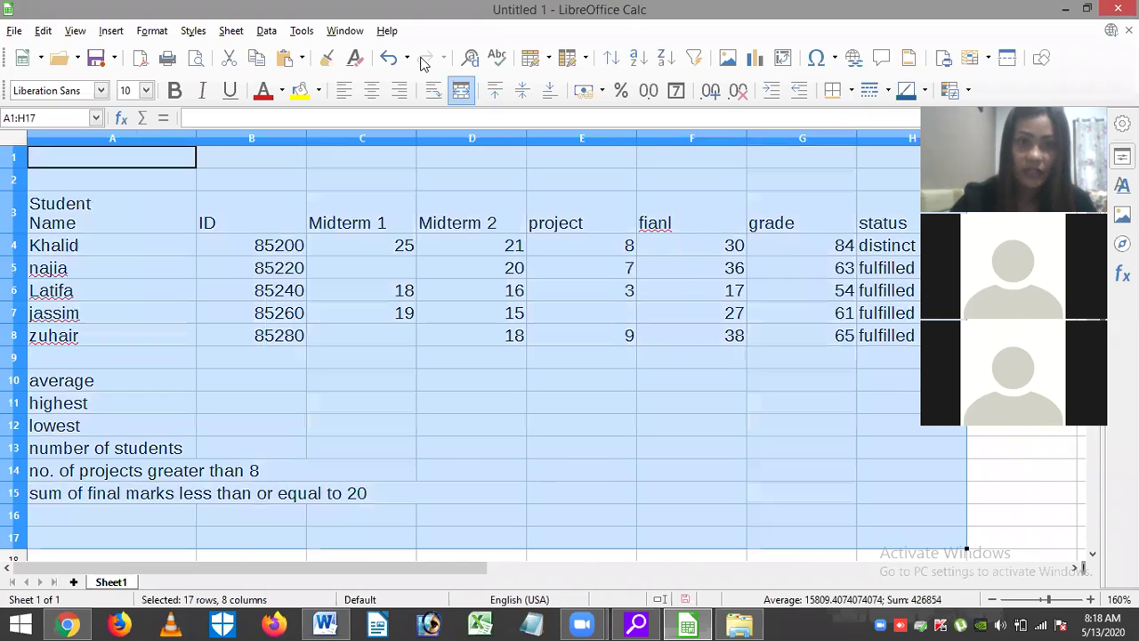
{"action": "left_click", "coordinate": [496, 94]}
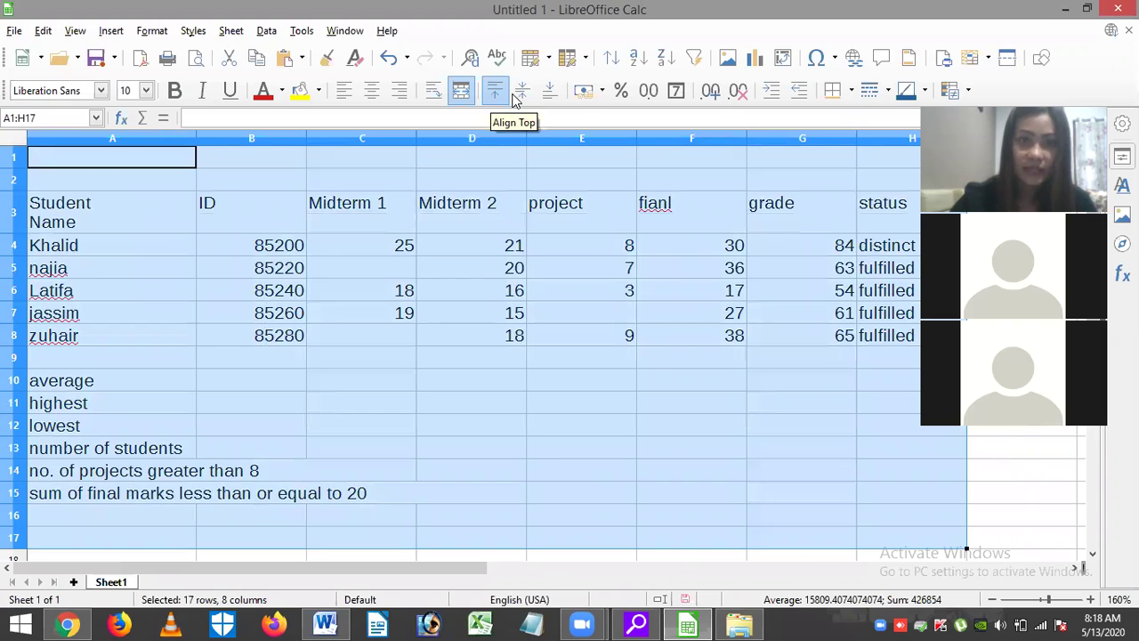
{"action": "left_click", "coordinate": [547, 93]}
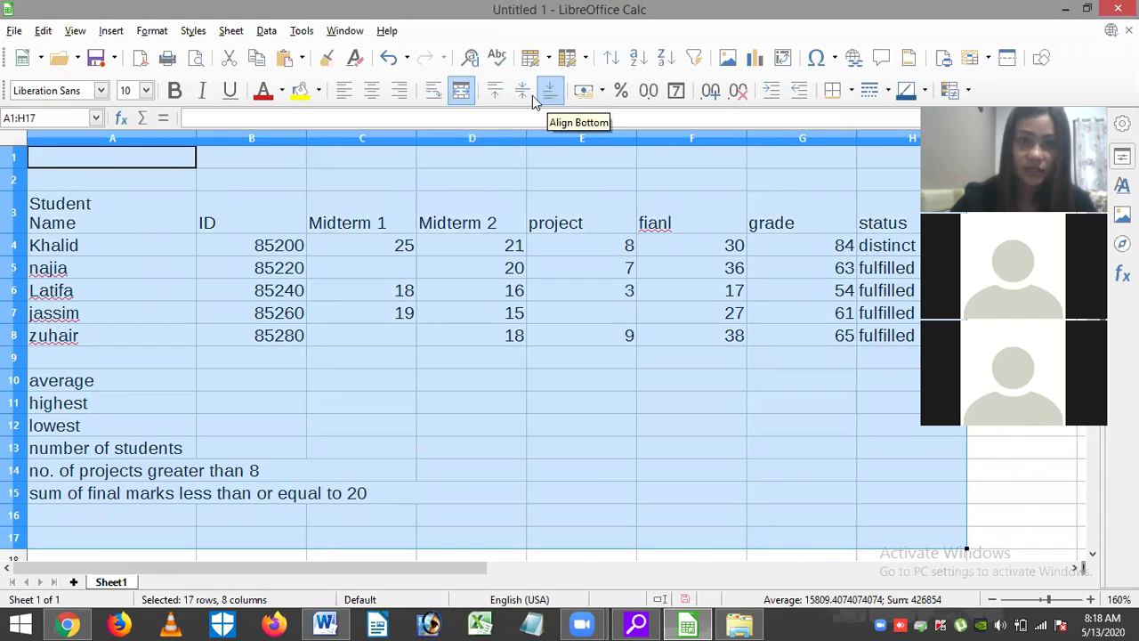
Center the contents of A1:H17 both vertically and horizontally.
{"action": "left_click", "coordinate": [522, 91]}
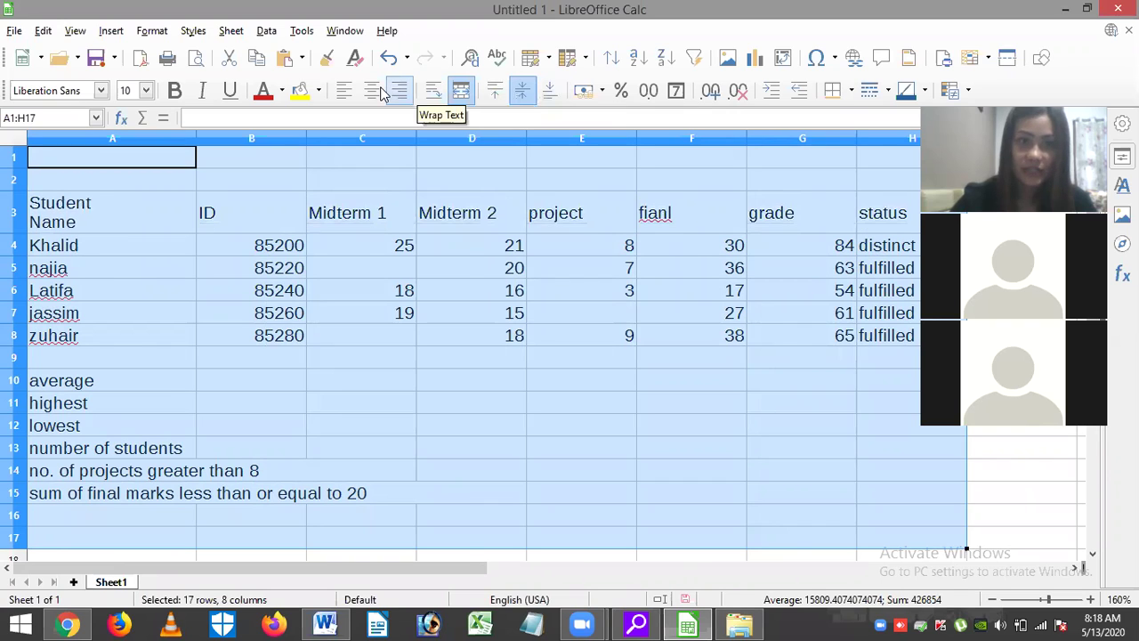
{"action": "left_click", "coordinate": [377, 92]}
{"action": "left_click", "coordinate": [360, 212]}
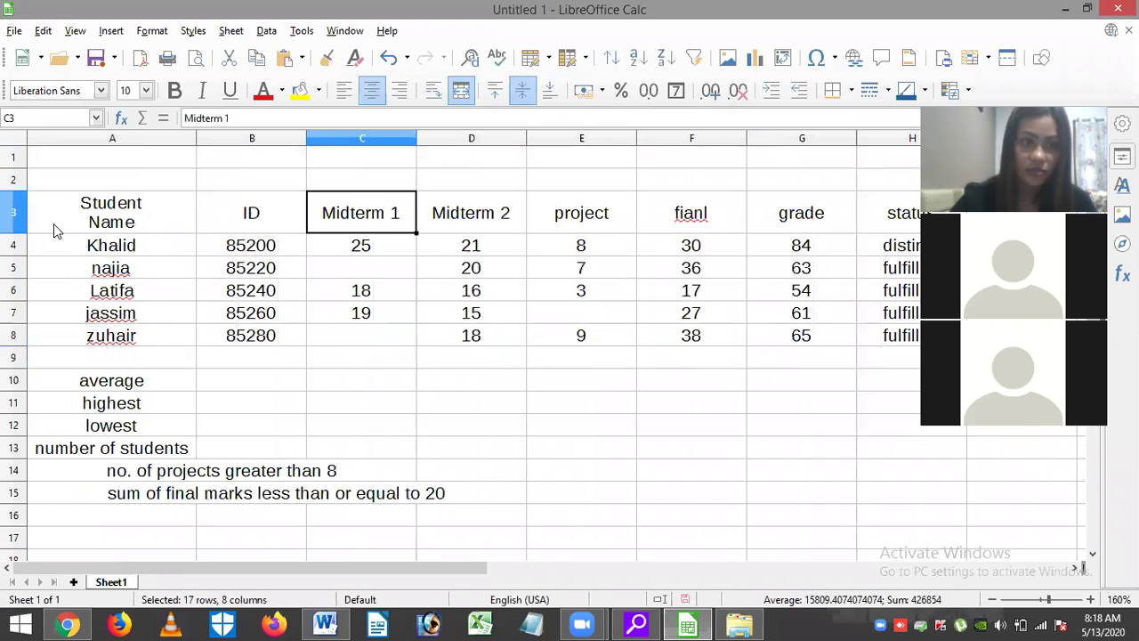
Left-align the student names and summary labels in A4:A12.
{"action": "left_click_drag", "start_coordinate": [55, 242], "coordinate": [71, 271]}
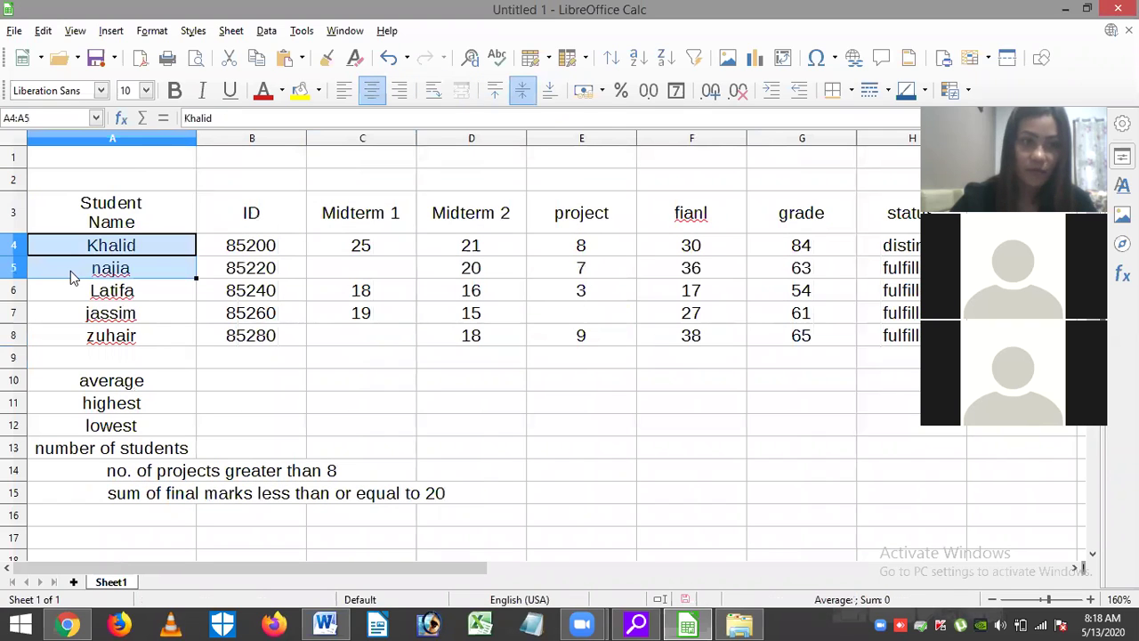
{"action": "left_click", "coordinate": [101, 475], "text": "shift"}
{"action": "left_click", "coordinate": [126, 425], "text": "shift"}
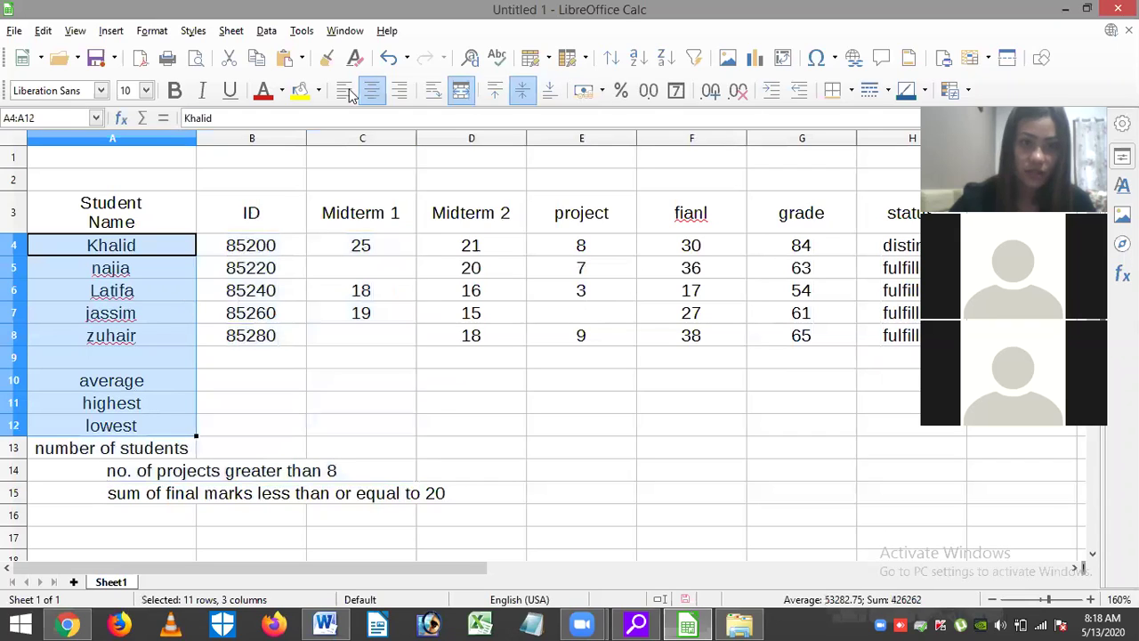
{"action": "key", "text": "ctrl+l"}
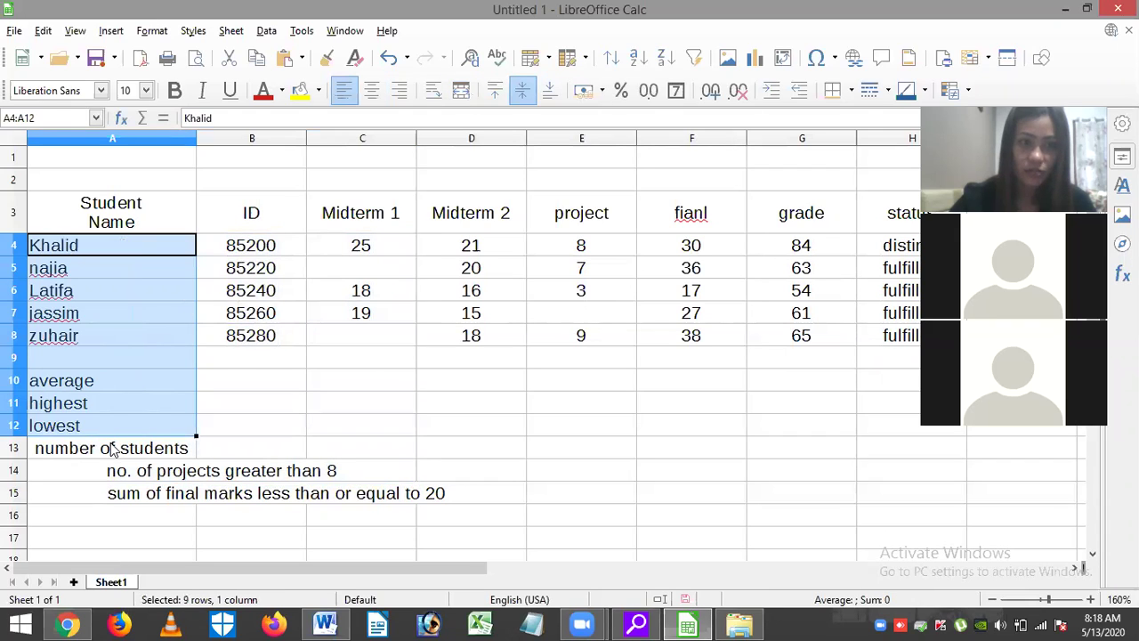
Left-align the remaining summary labels in A13, A14 and A15.
{"action": "left_click", "coordinate": [123, 472]}
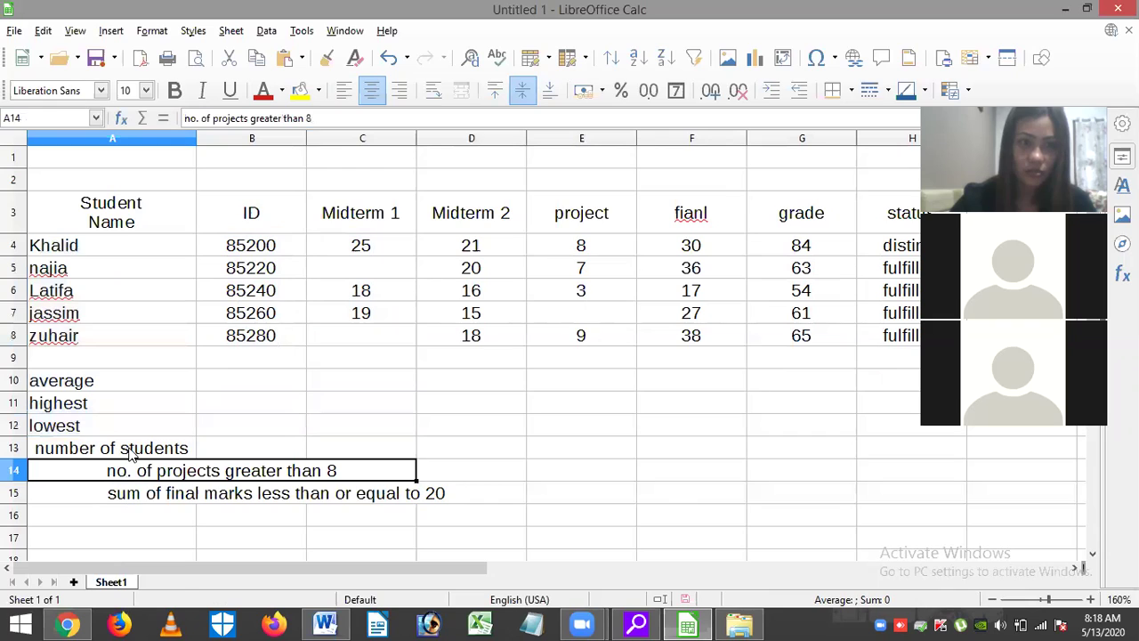
{"action": "key", "text": "shift+Down"}
{"action": "key", "text": "ctrl+l"}
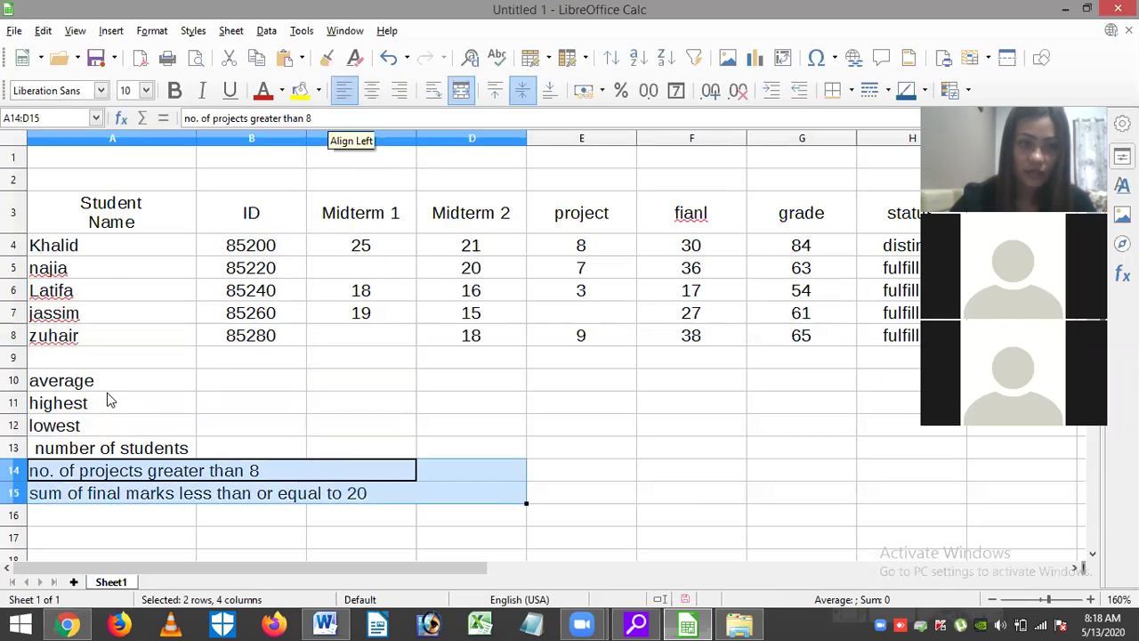
{"action": "left_click", "coordinate": [102, 454]}
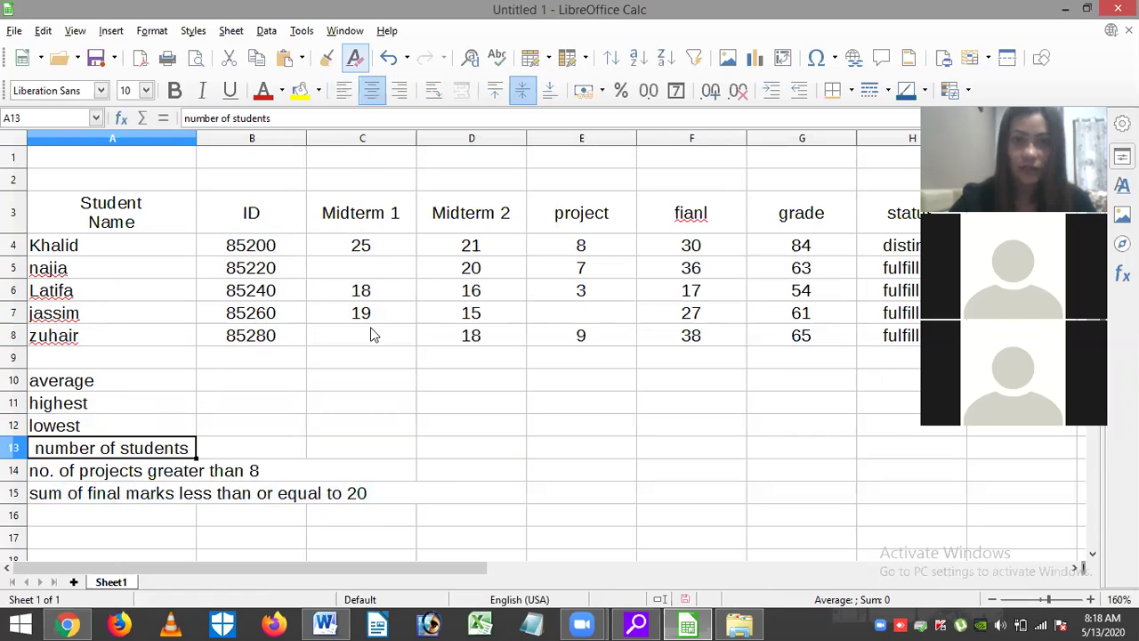
{"action": "key", "text": "ctrl+l"}
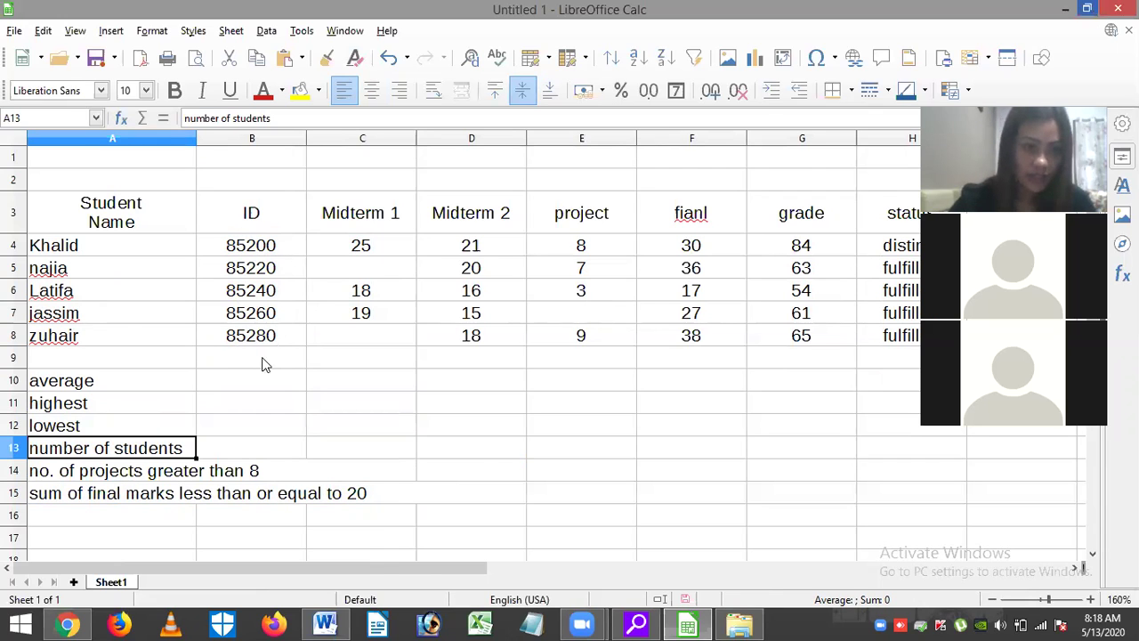
Check the column chart task in the Word document and return to the maximized Calc spreadsheet.
{"action": "key", "text": "super+Down"}
{"action": "left_click", "coordinate": [62, 292]}
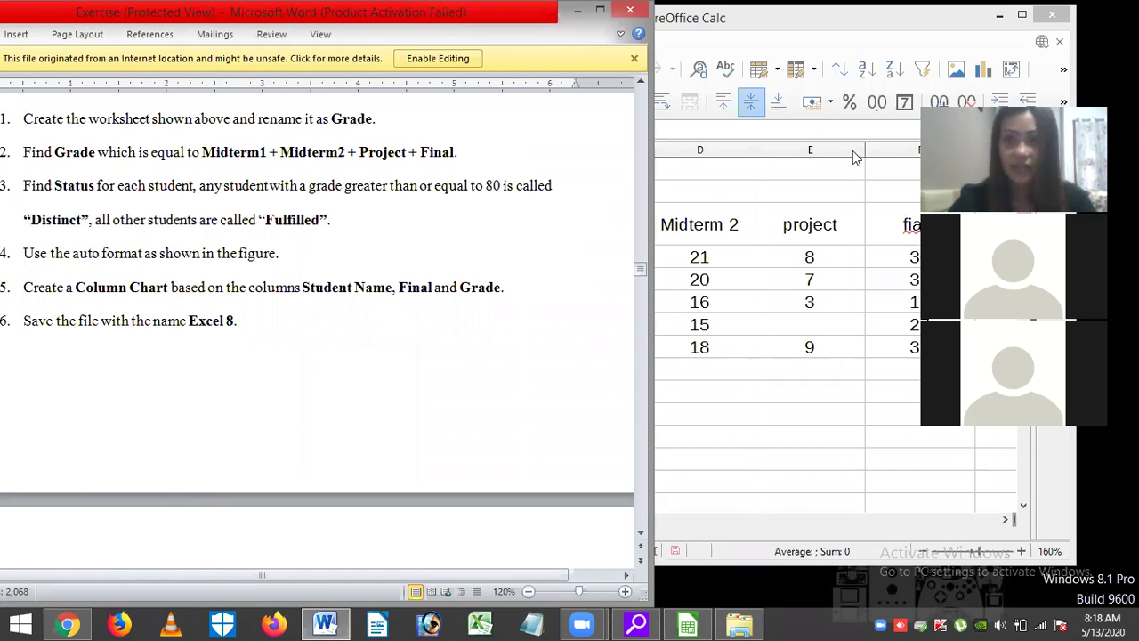
{"action": "left_click", "coordinate": [973, 60]}
{"action": "left_click", "coordinate": [1022, 14]}
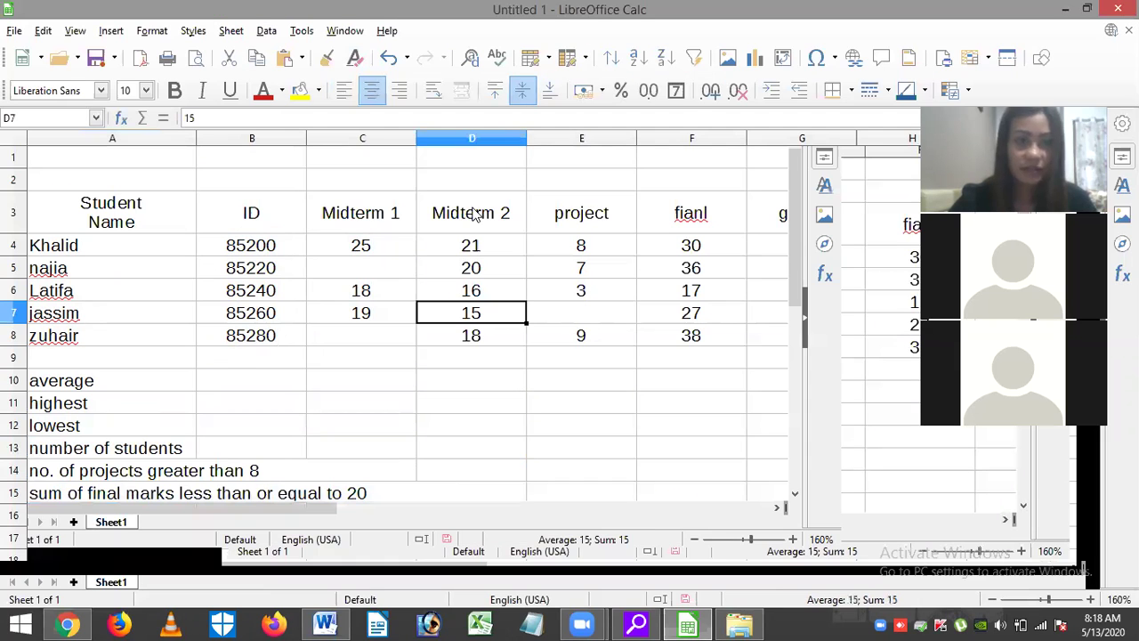
Try a normal column chart based on the student names, final marks and grades in A4:A8, F4:F8 and G4:G8.
{"action": "left_click", "coordinate": [143, 254]}
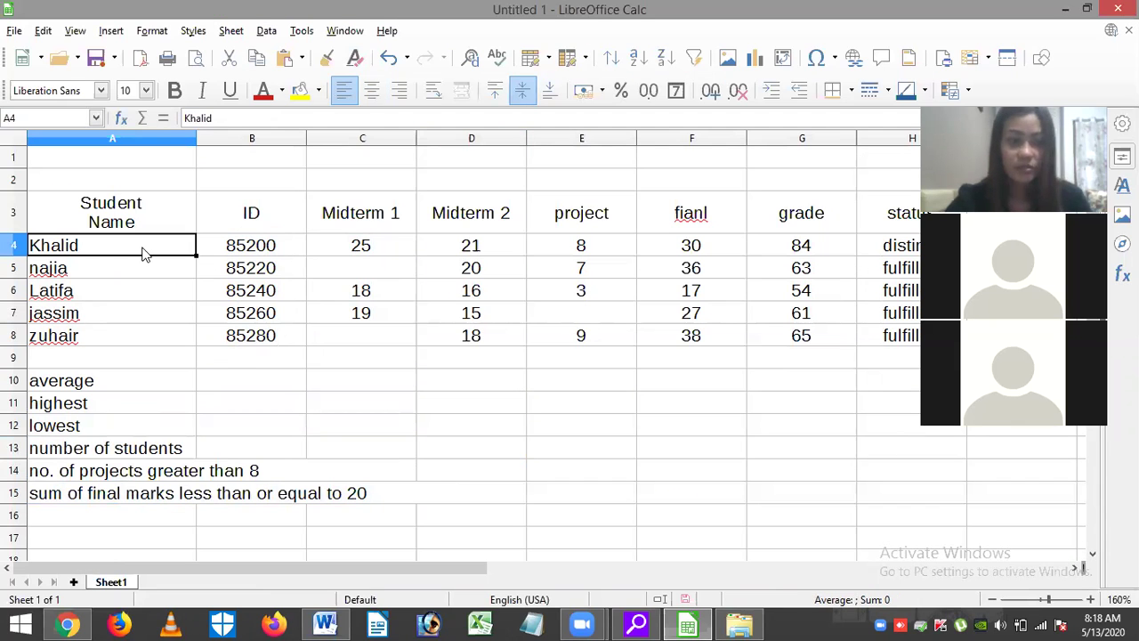
{"action": "key", "text": "shift+Down"}
{"action": "key", "text": "shift+Down"}
{"action": "key", "text": "shift+Down"}
{"action": "key", "text": "shift+Down"}
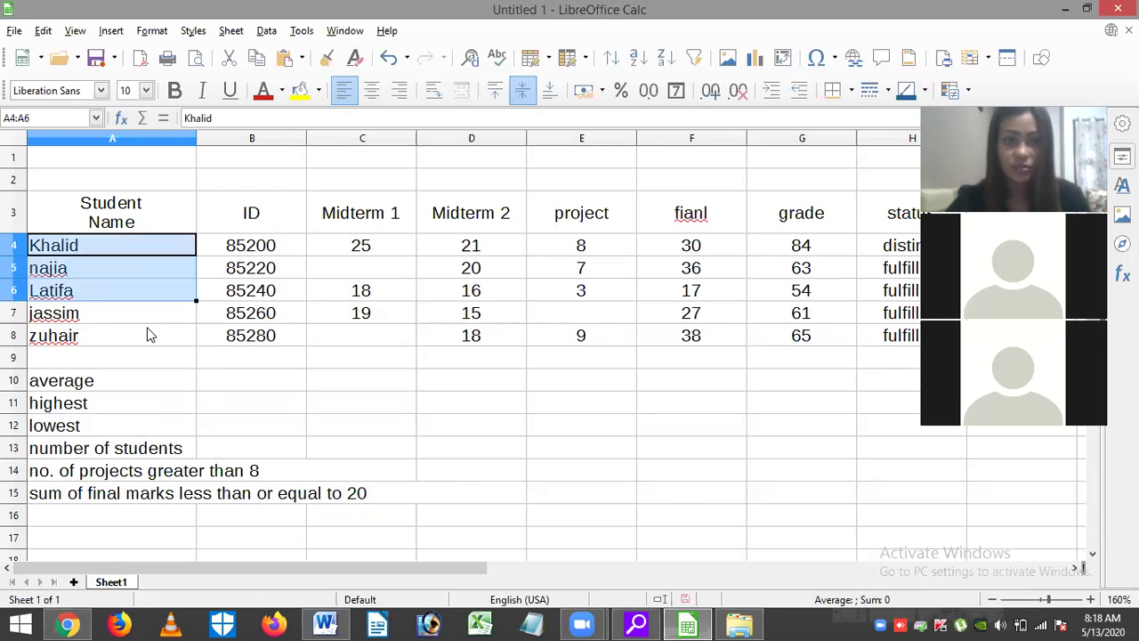
{"action": "left_click_drag", "start_coordinate": [650, 250], "coordinate": [659, 339]}
{"action": "left_click_drag", "start_coordinate": [808, 247], "coordinate": [803, 329]}
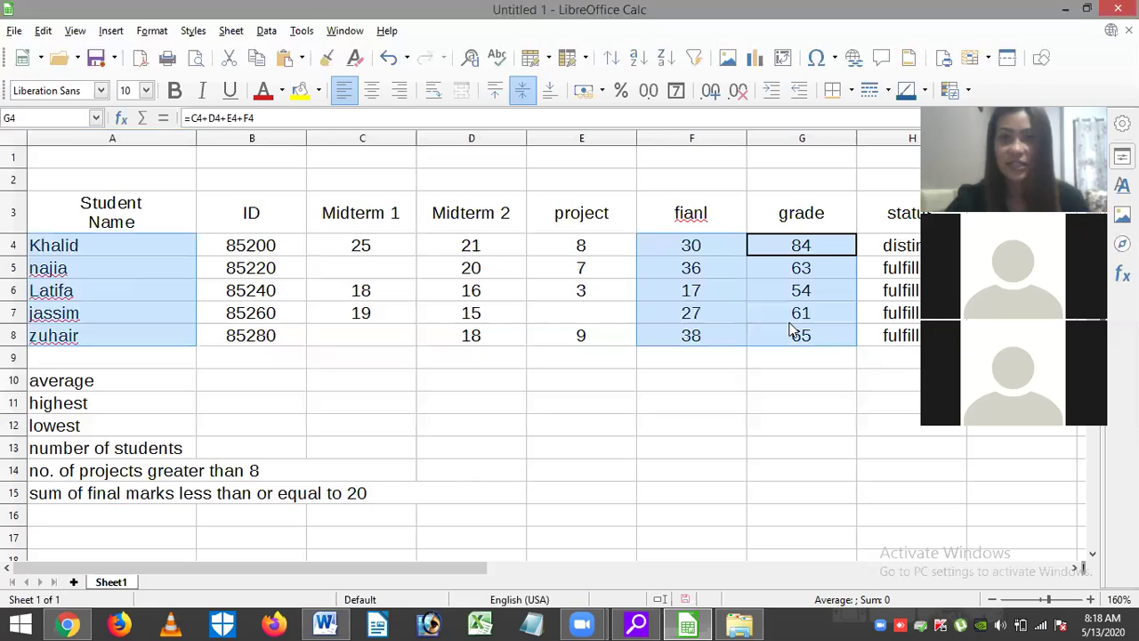
{"action": "left_click", "coordinate": [755, 58]}
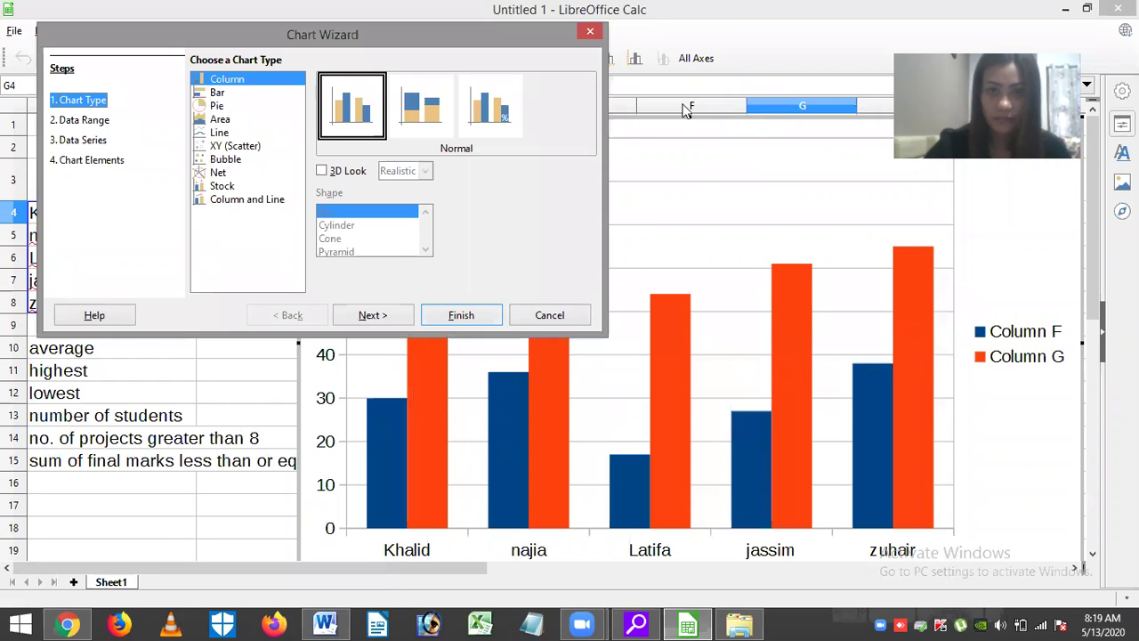
{"action": "key", "text": "Return"}
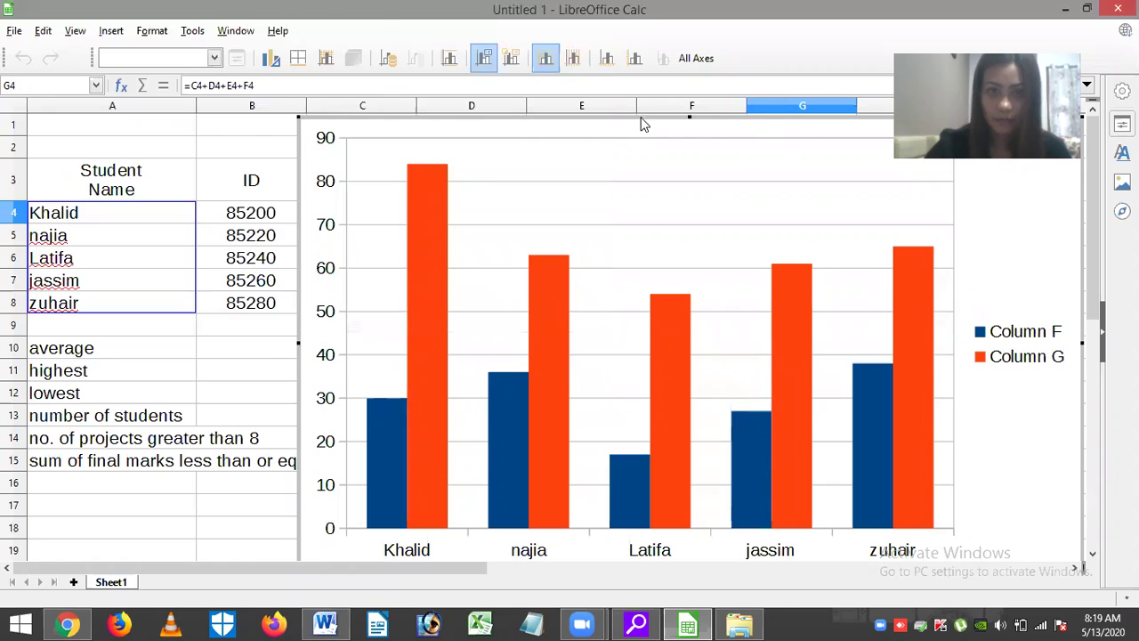
{"action": "key", "text": "Escape"}
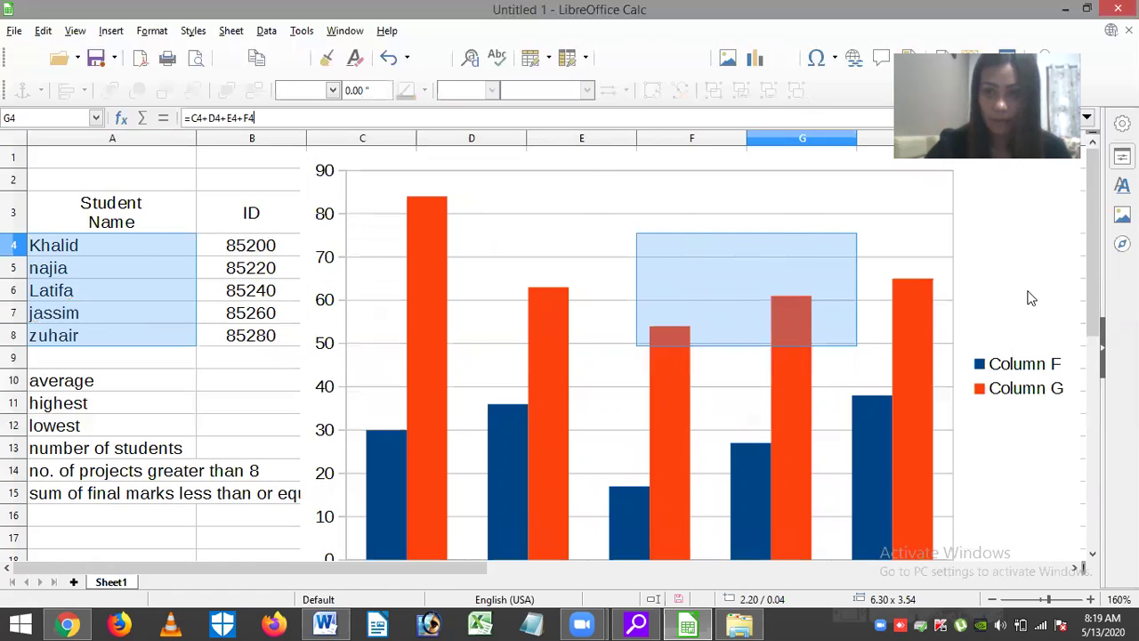
Try the Stacked and Percent Stacked column variants and the Bar, Pie and Line types, then return to the Normal column chart.
{"action": "left_click_drag", "start_coordinate": [1102, 356], "coordinate": [644, 152]}
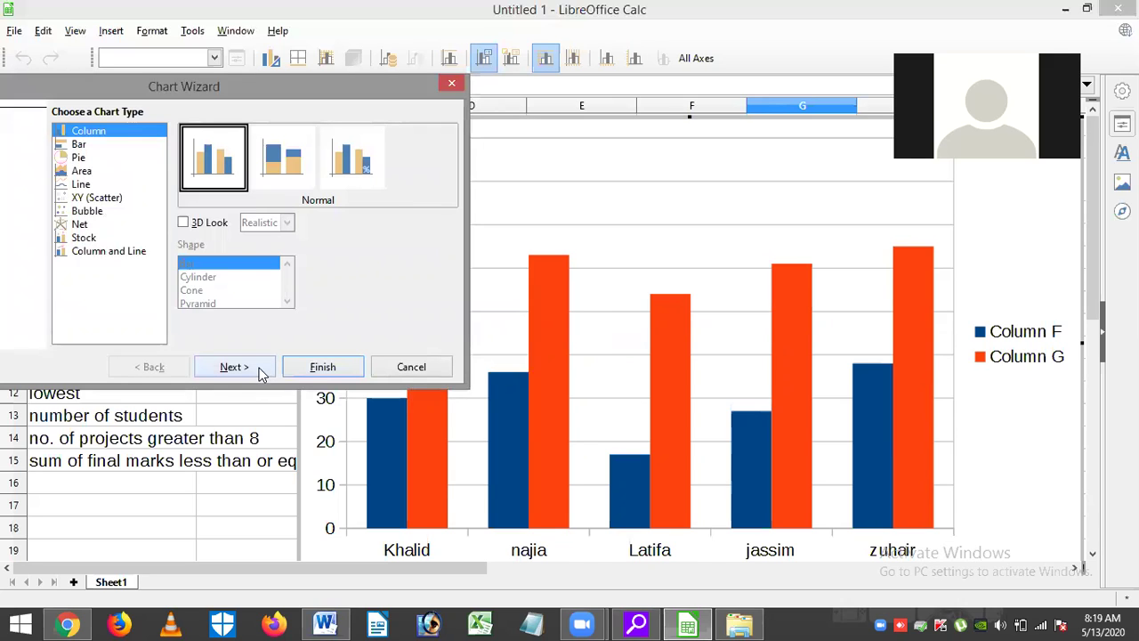
{"action": "left_click", "coordinate": [283, 169]}
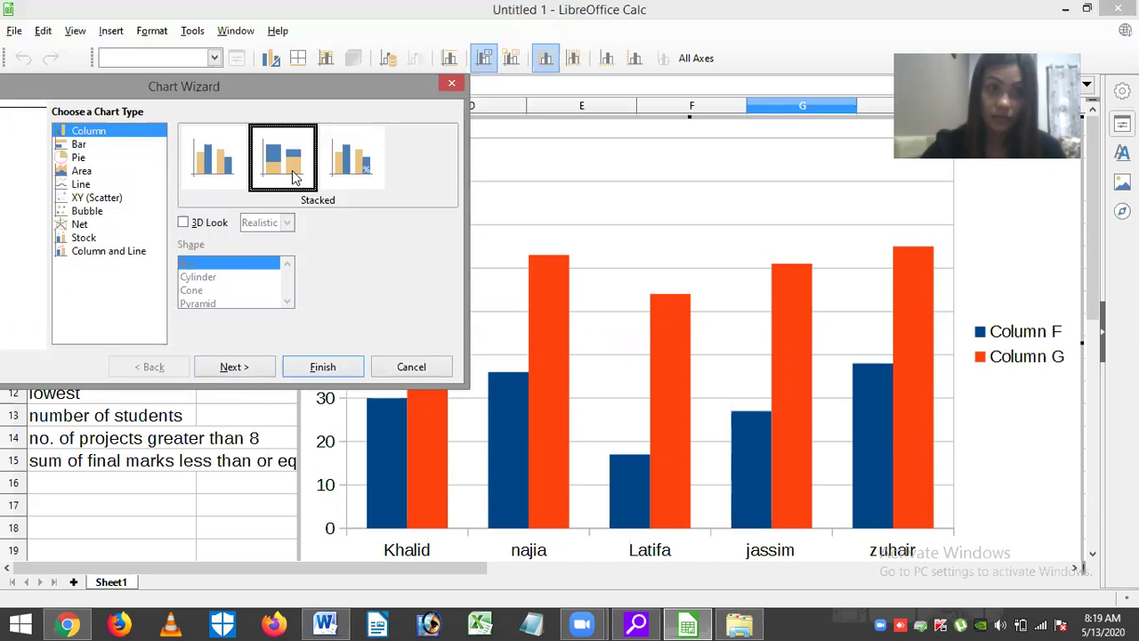
{"action": "left_click", "coordinate": [372, 178]}
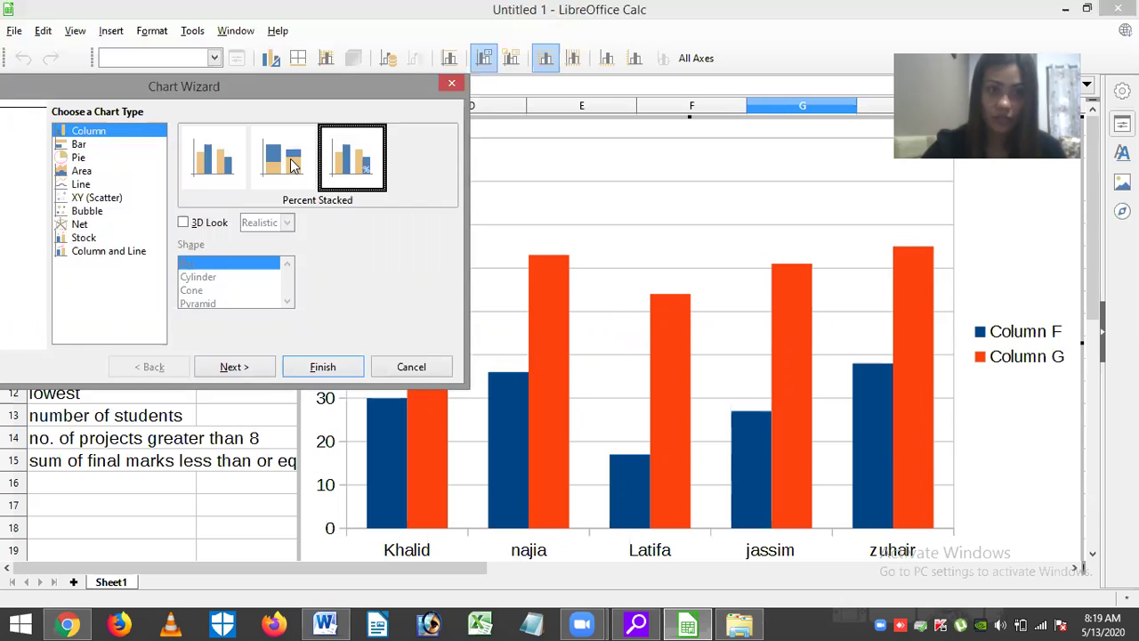
{"action": "left_click", "coordinate": [217, 161]}
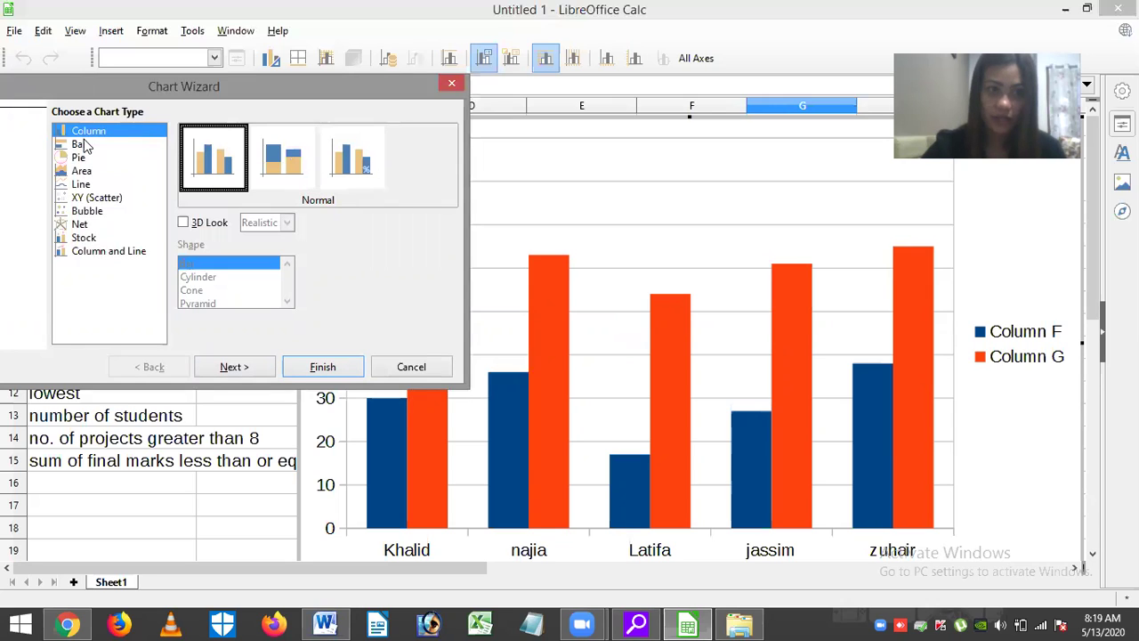
{"action": "left_click", "coordinate": [85, 145]}
{"action": "left_click", "coordinate": [93, 158]}
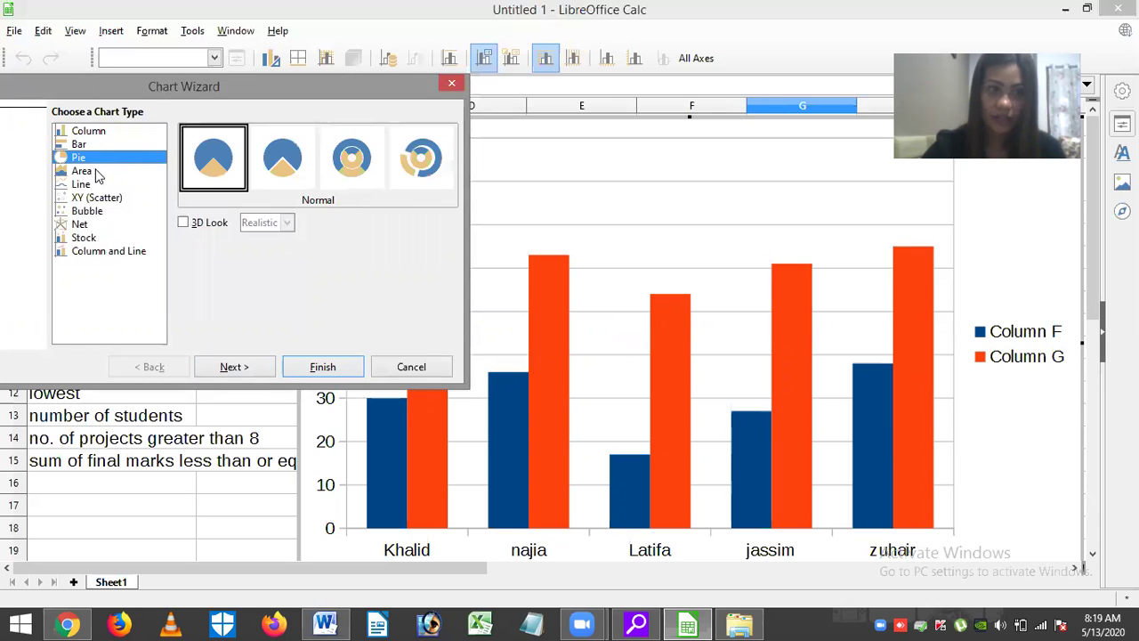
{"action": "left_click", "coordinate": [95, 184]}
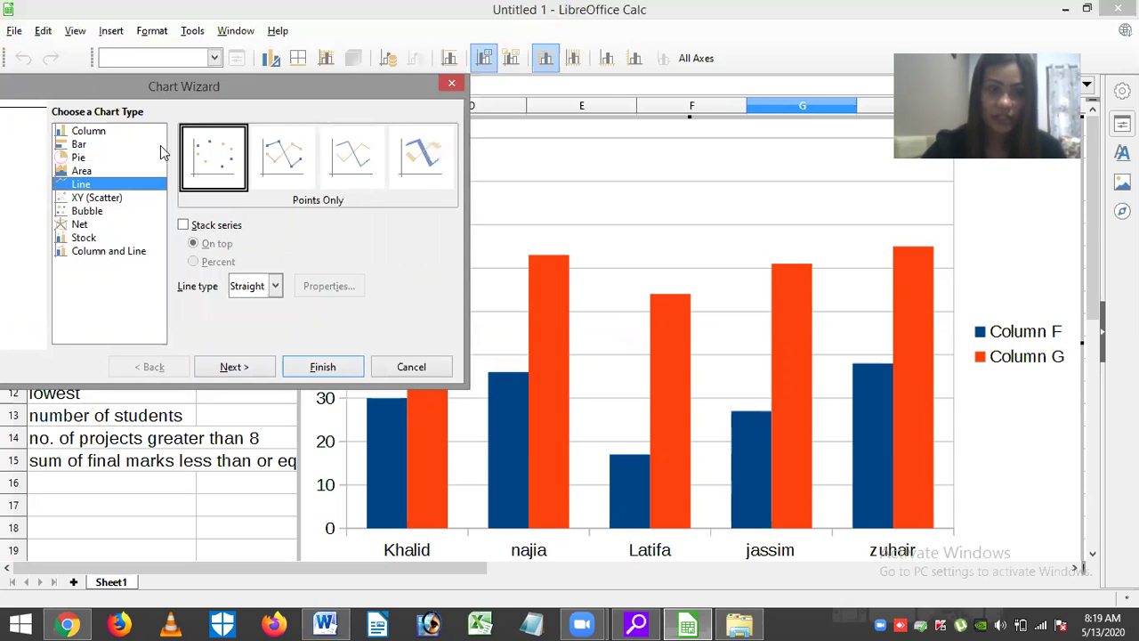
{"action": "key", "text": "Home"}
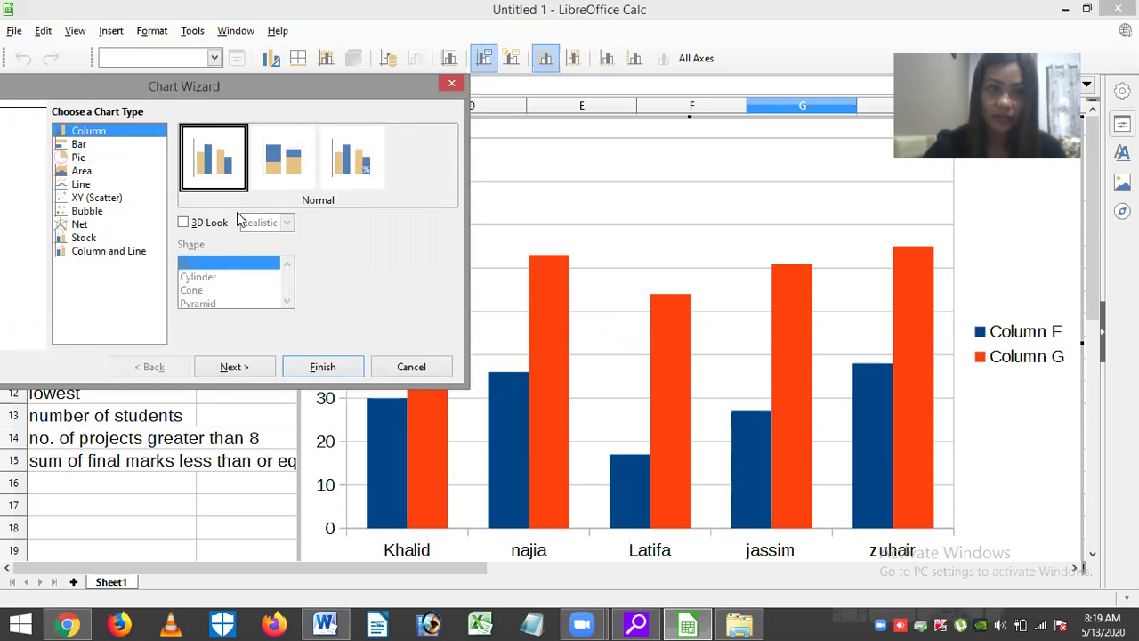
Try the 3D look with the Realistic scheme on the column chart and close the chart wizard.
{"action": "left_click", "coordinate": [185, 223]}
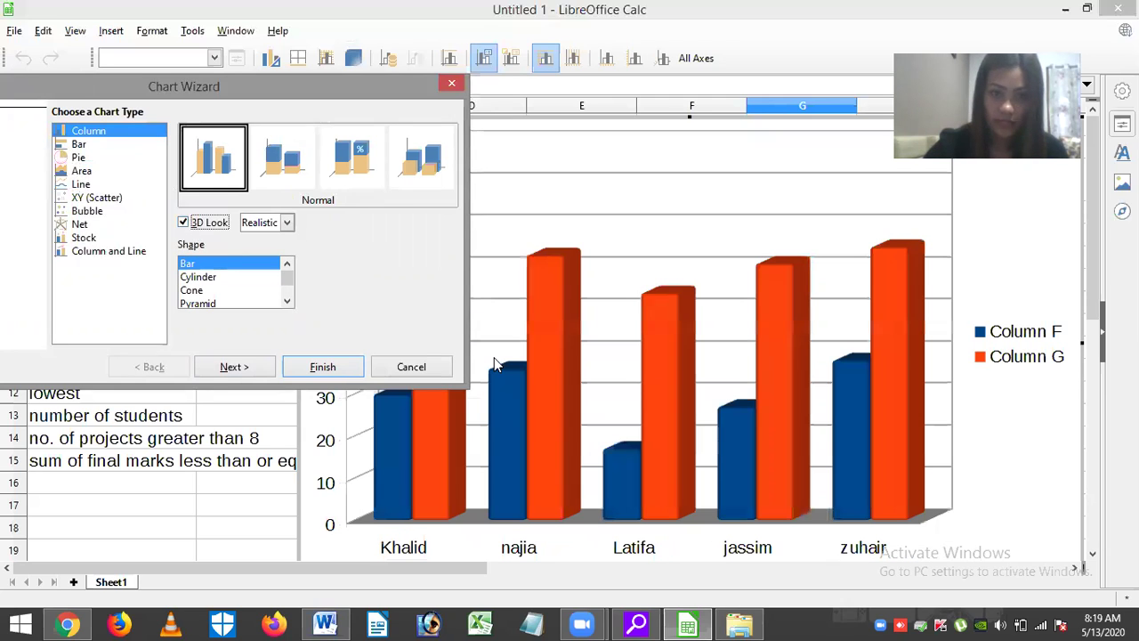
{"action": "left_click", "coordinate": [287, 223]}
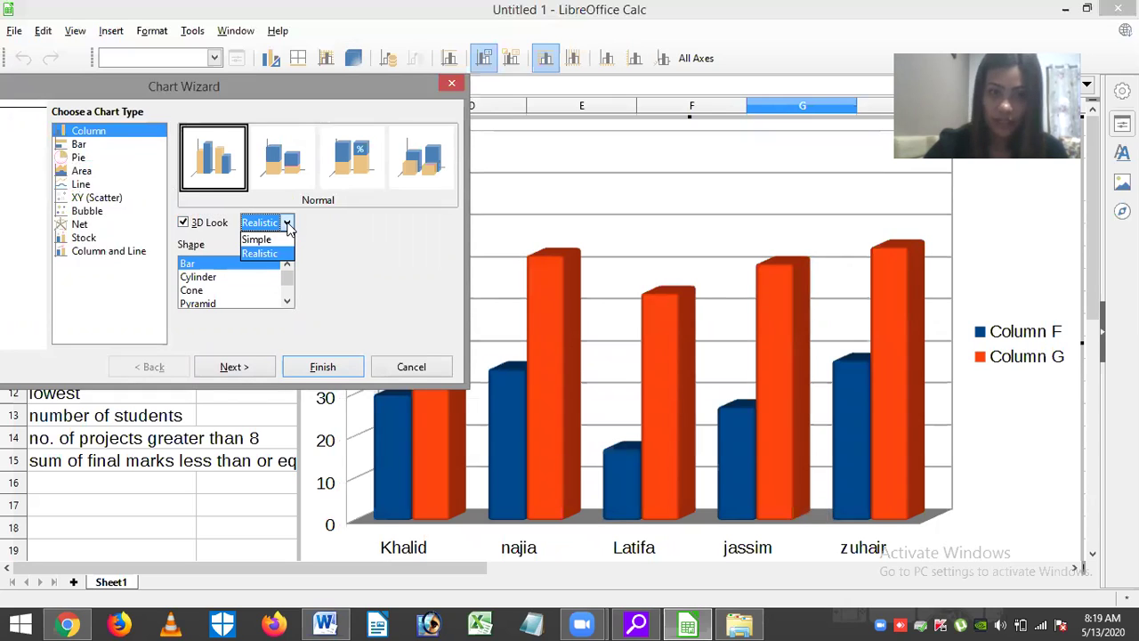
{"action": "left_click", "coordinate": [267, 254]}
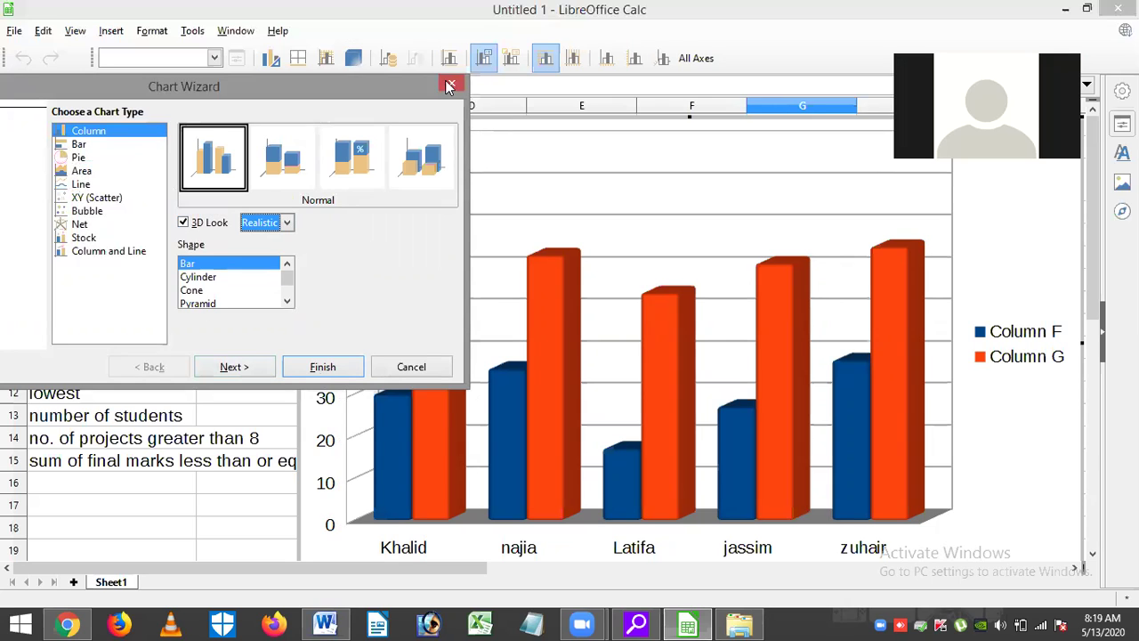
{"action": "key", "text": "Return"}
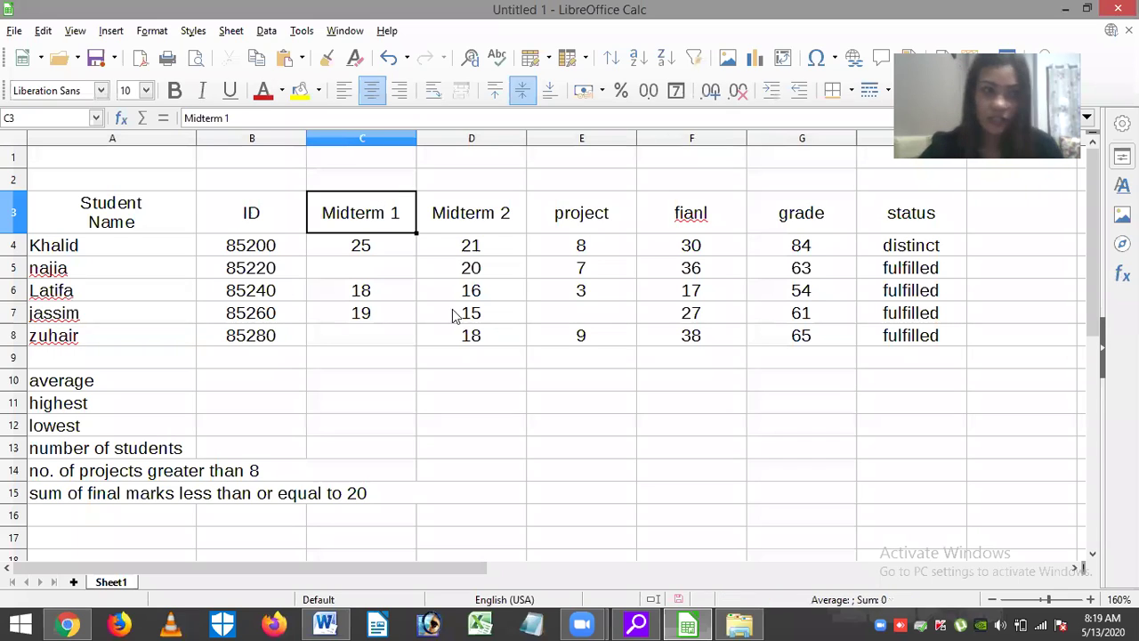
Select the student names, final marks and grades together as A4:A8, F4:F8 and G4:G8, then clear the selection.
{"action": "left_click", "coordinate": [161, 257]}
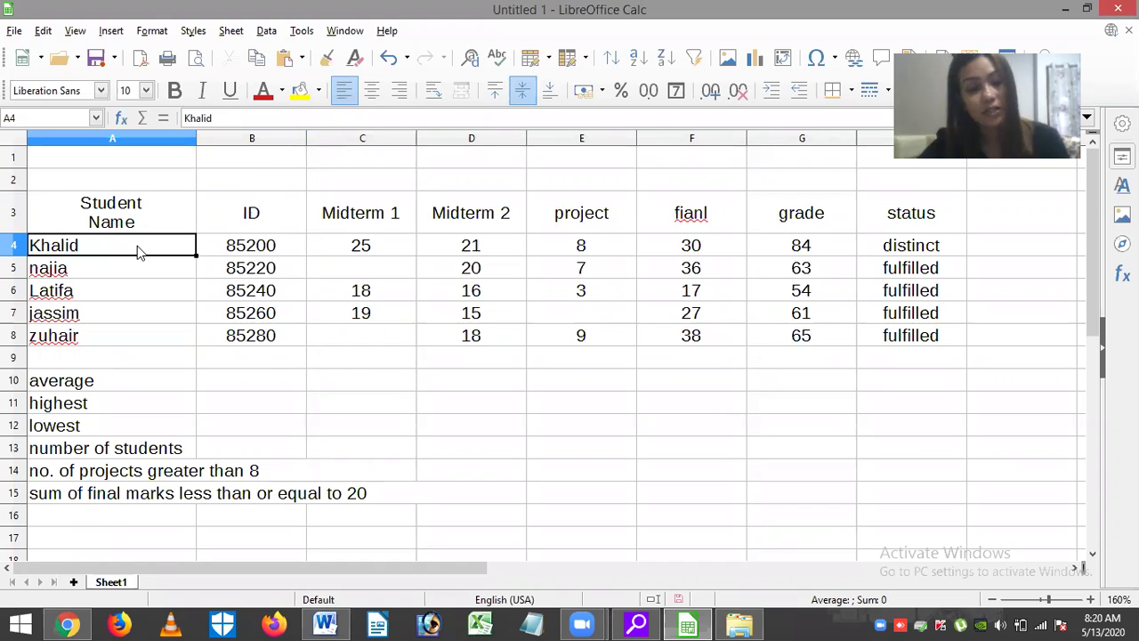
{"action": "left_click_drag", "start_coordinate": [138, 252], "coordinate": [175, 354]}
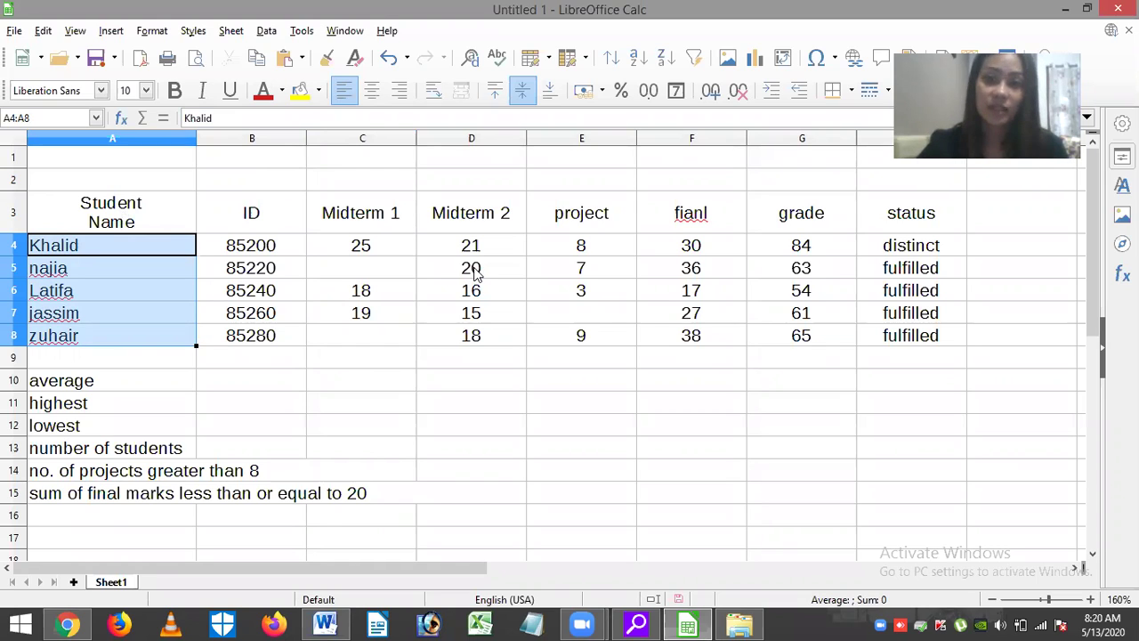
{"action": "left_click", "coordinate": [665, 247], "text": "ctrl"}
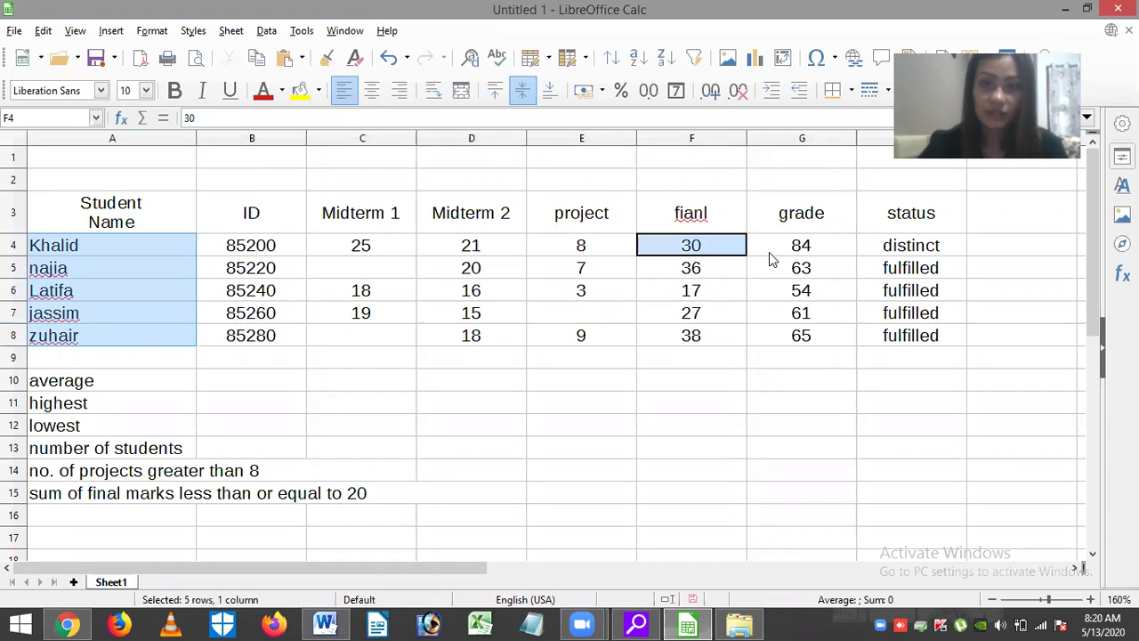
{"action": "key", "text": "ctrl+shift+Down"}
{"action": "left_click", "coordinate": [780, 336], "text": "shift"}
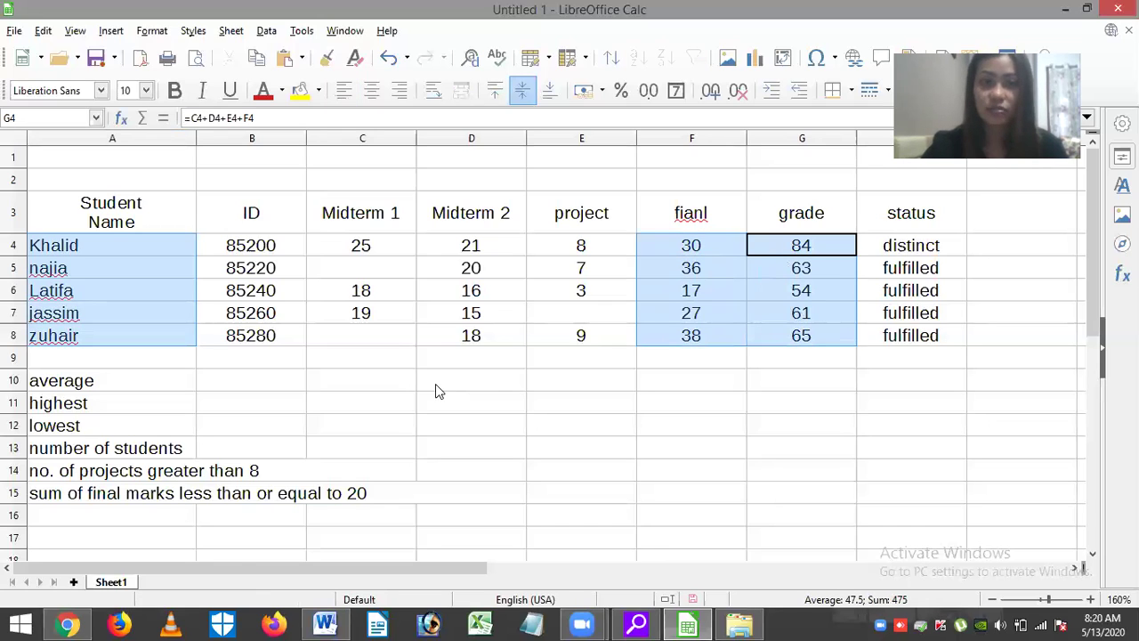
{"action": "left_click", "coordinate": [267, 470]}
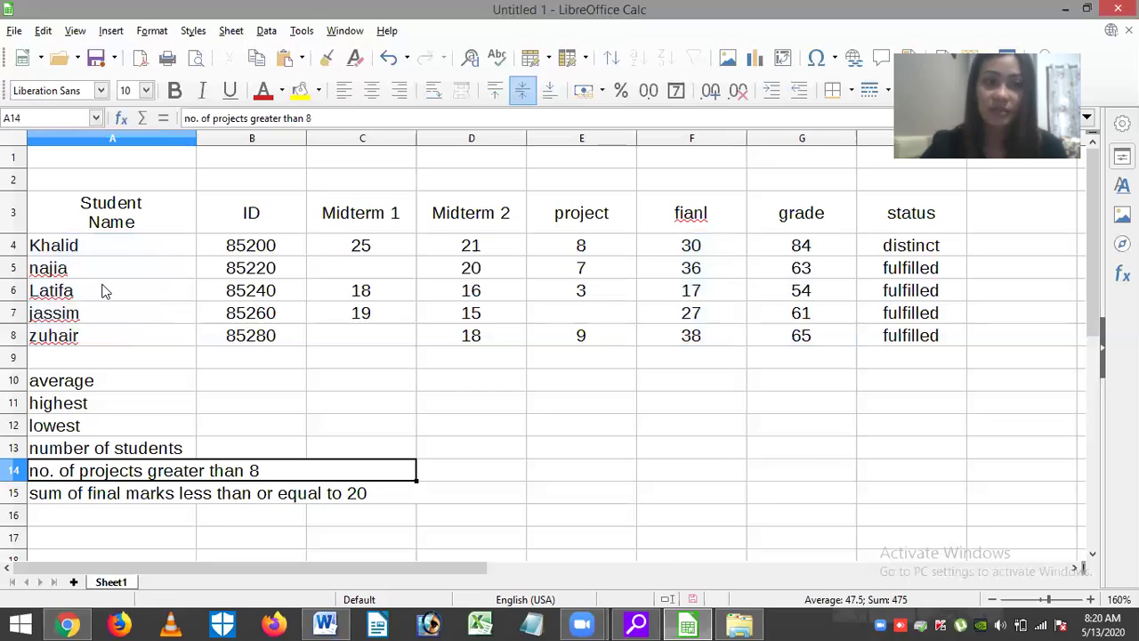
Select the student names, final marks and grades for rows 4 to 8 one range at a time, ending with G4:G8.
{"action": "left_click_drag", "start_coordinate": [53, 246], "coordinate": [53, 268]}
{"action": "key", "text": "shift+Down"}
{"action": "key", "text": "shift+Down"}
{"action": "key", "text": "shift+Down"}
{"action": "left_click_drag", "start_coordinate": [683, 336], "coordinate": [793, 318]}
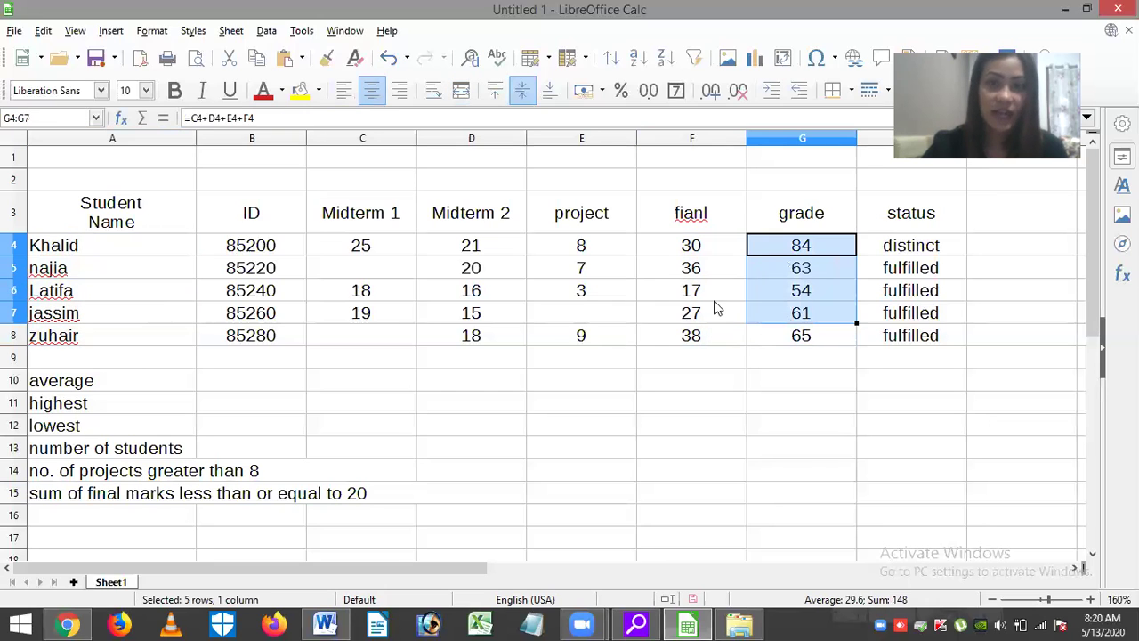
{"action": "key", "text": "shift+Down"}
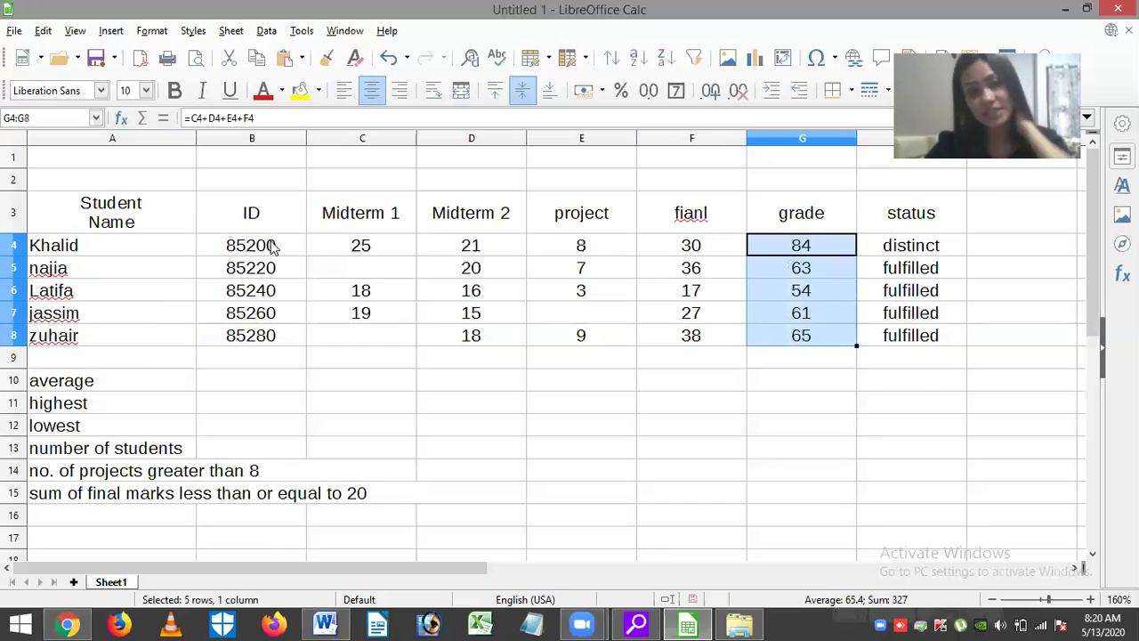
Select the student names, final marks and grades in rows 4 to 8 together and insert a column chart from them.
{"action": "left_click", "coordinate": [85, 252]}
{"action": "left_click", "coordinate": [89, 320], "text": "shift"}
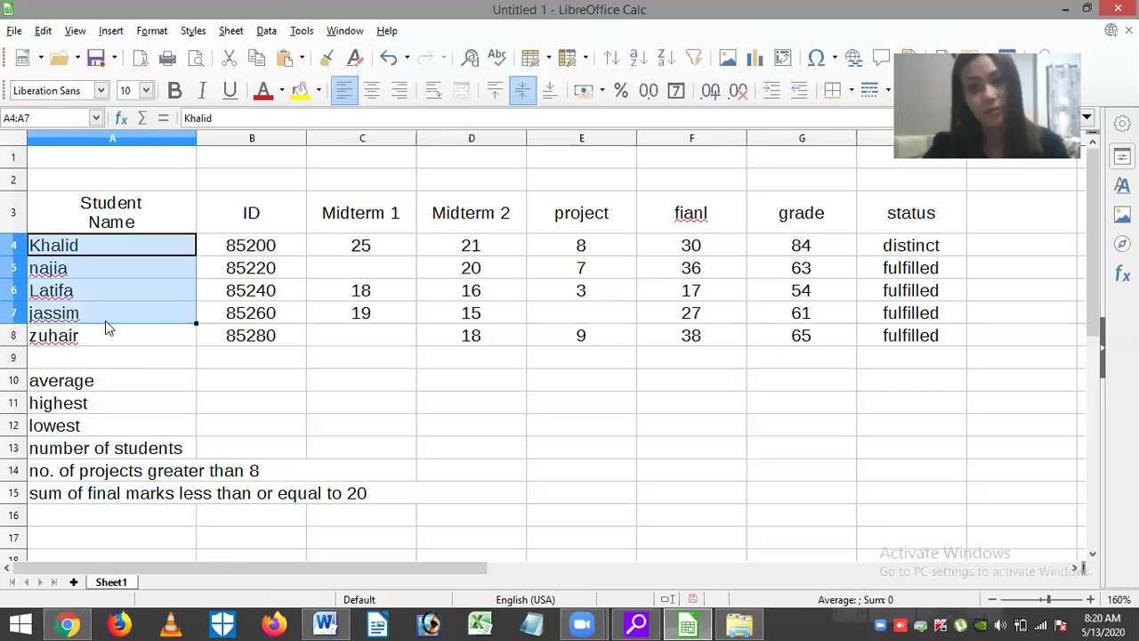
{"action": "key", "text": "shift+Down"}
{"action": "left_click_drag", "start_coordinate": [676, 249], "coordinate": [668, 342]}
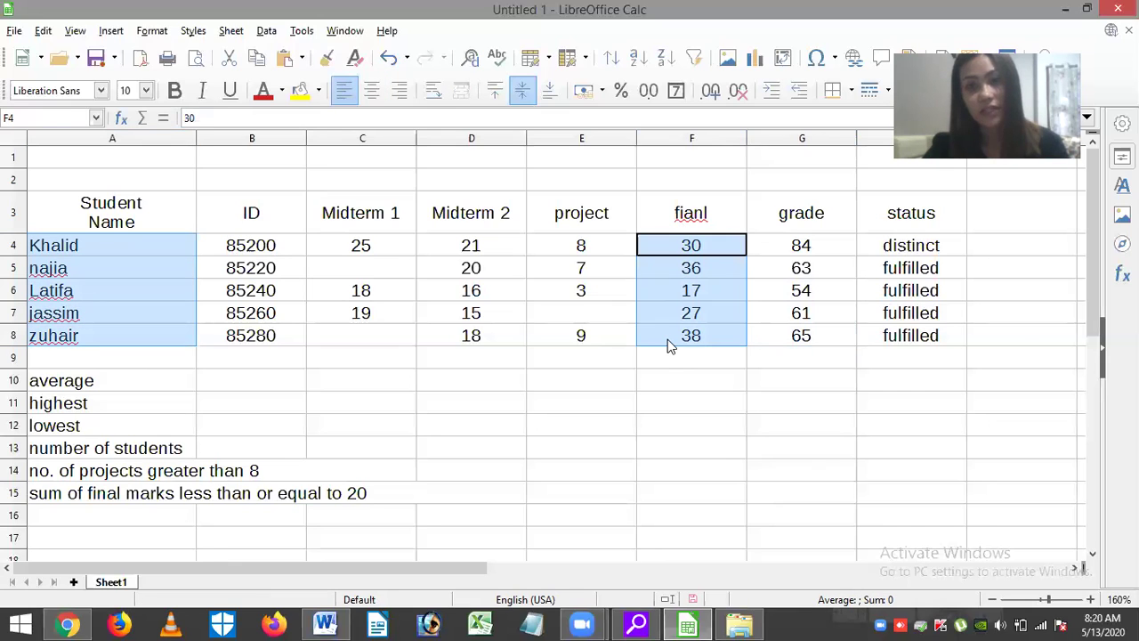
{"action": "left_click_drag", "start_coordinate": [800, 246], "coordinate": [774, 333]}
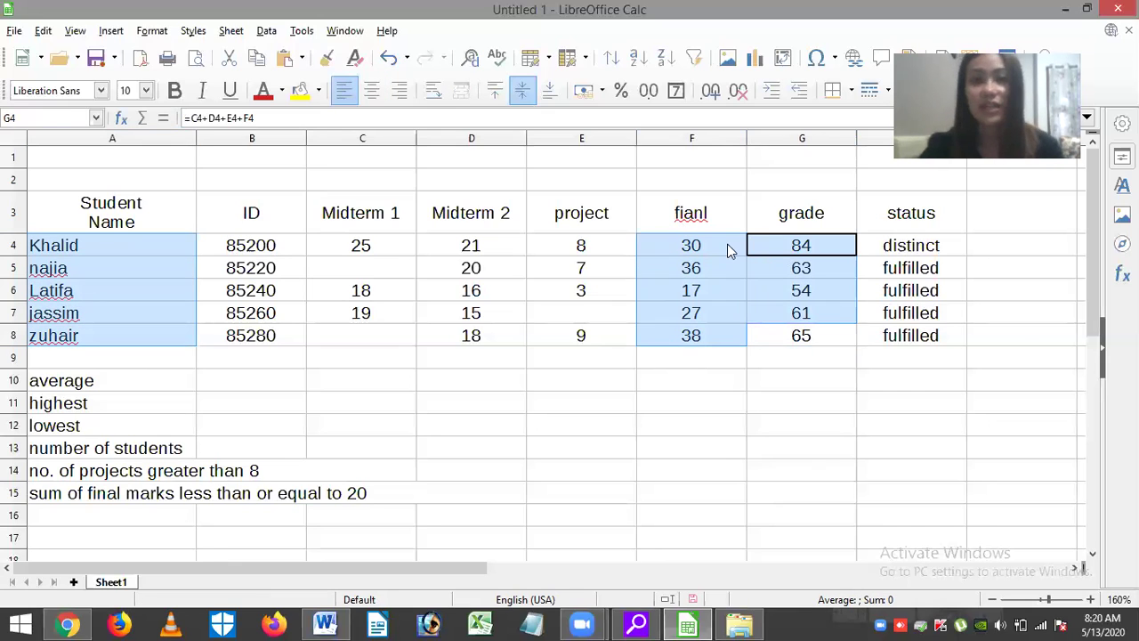
{"action": "left_click", "coordinate": [754, 61]}
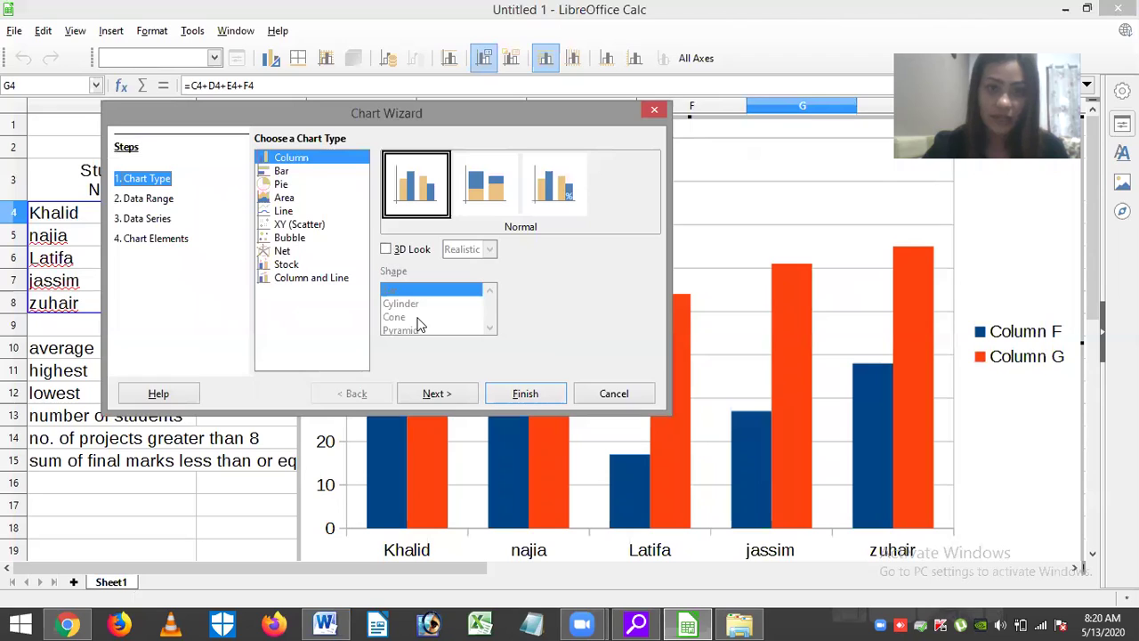
Give the column chart a 3D look, review its data range, data series and chart elements, and finish the chart wizard.
{"action": "key", "text": "alt+3"}
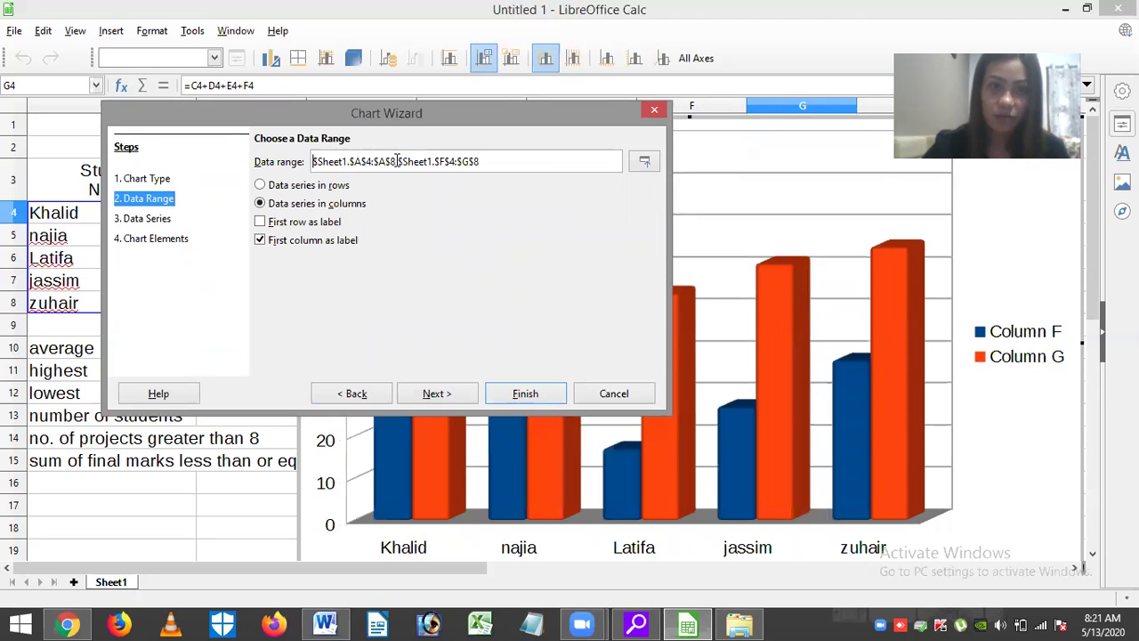
{"action": "left_click", "coordinate": [283, 168]}
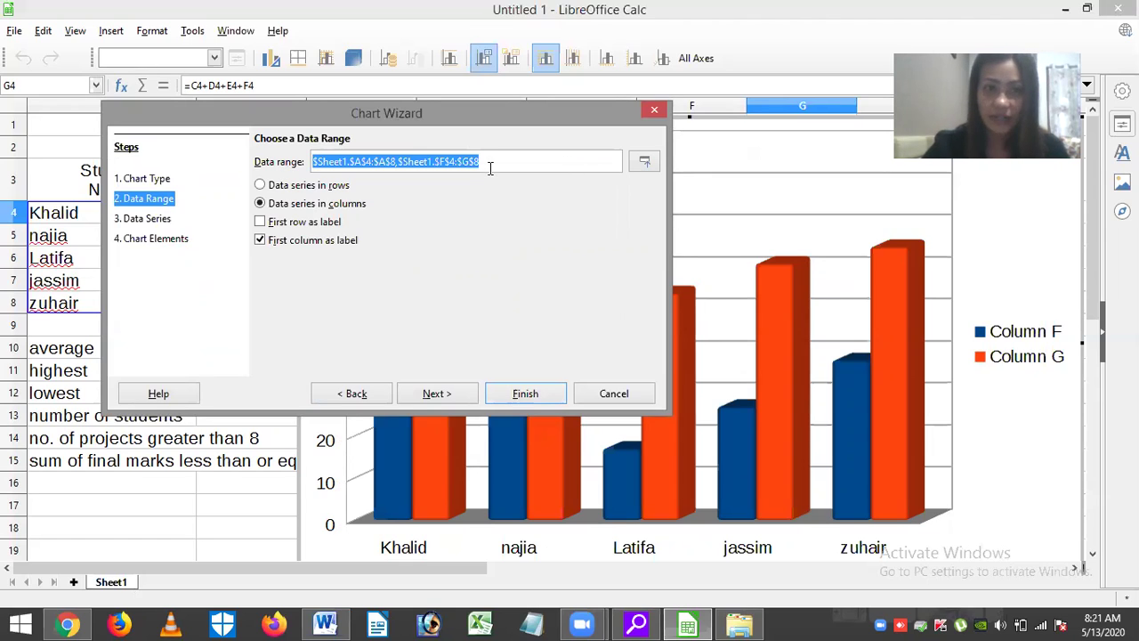
{"action": "left_click", "coordinate": [416, 391]}
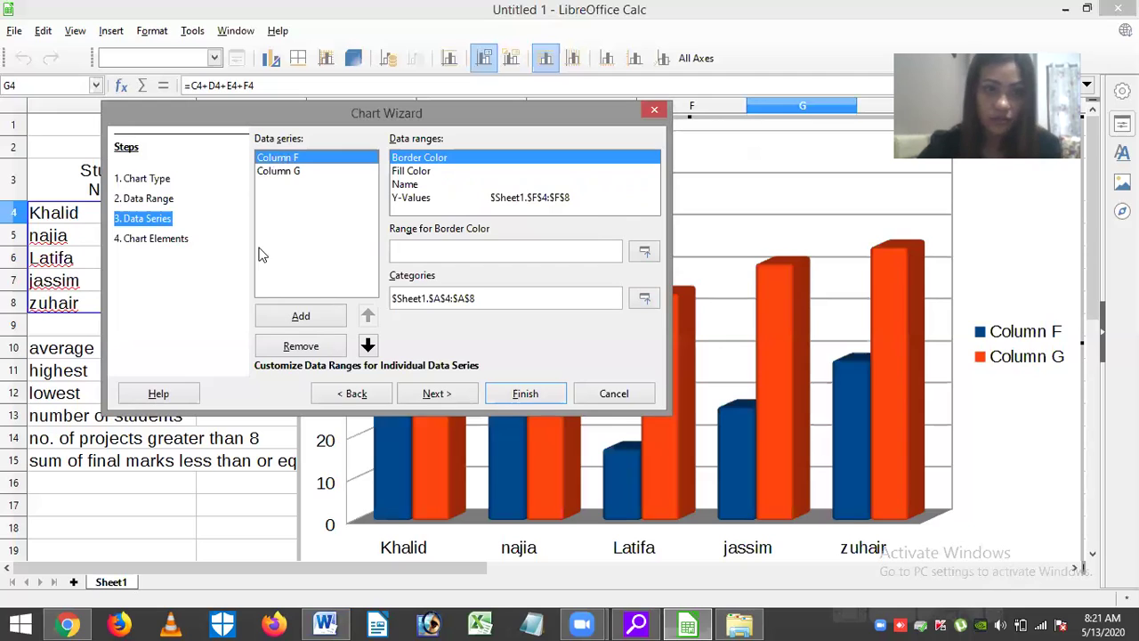
{"action": "left_click", "coordinate": [216, 238]}
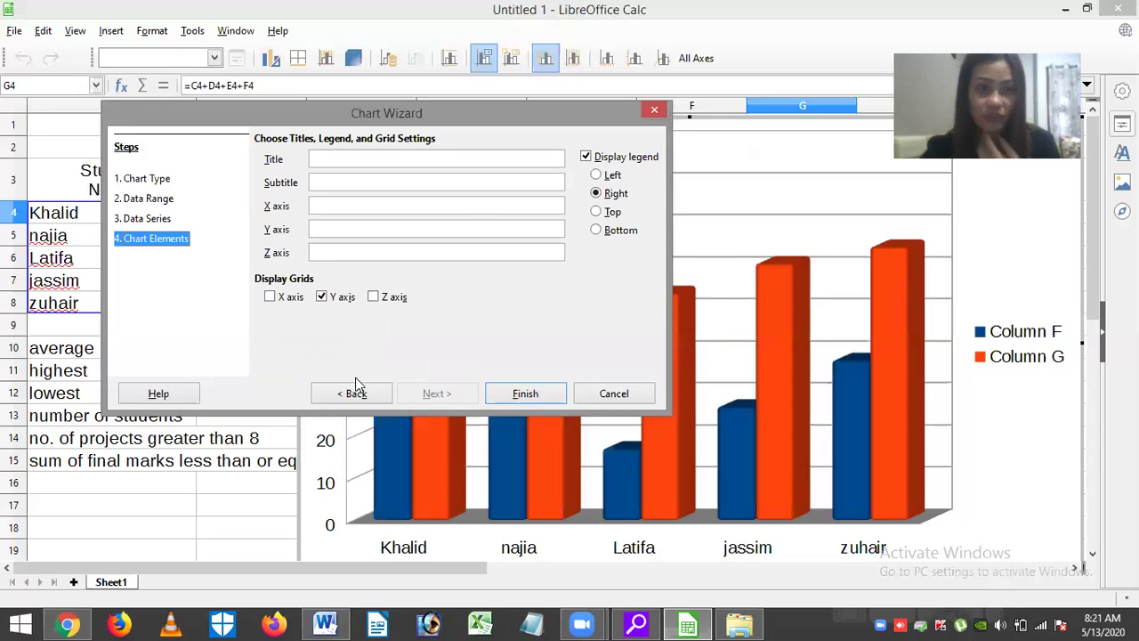
{"action": "left_click", "coordinate": [525, 393]}
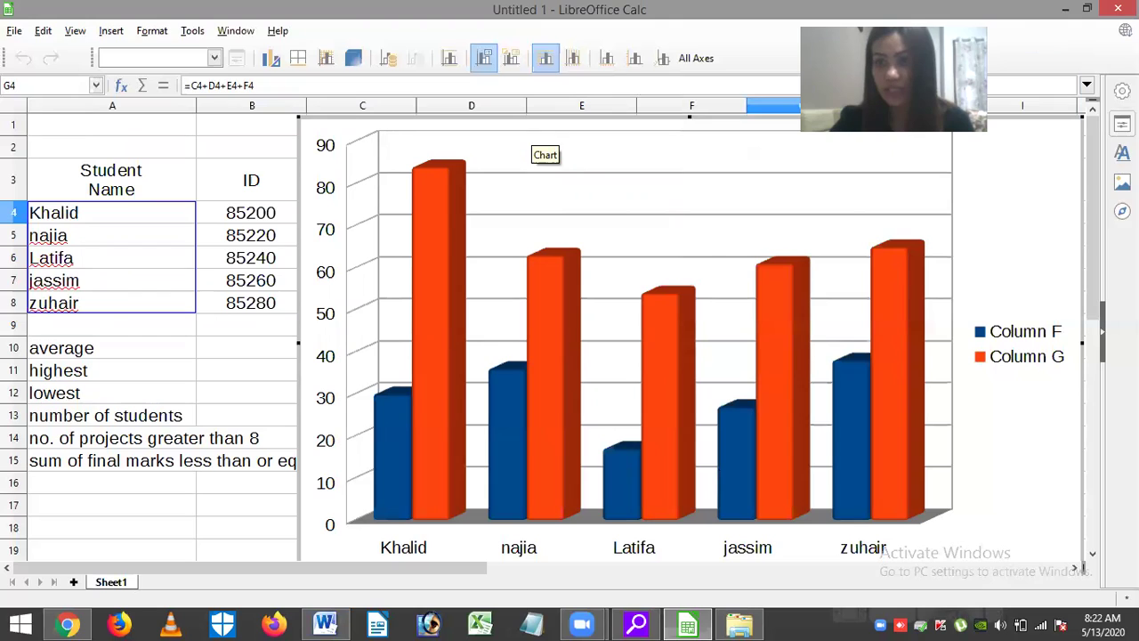
Look through the sidebar's Properties, Styles and Gallery content and its settings, then collapse the sidebar.
{"action": "left_click", "coordinate": [1122, 91]}
{"action": "left_click", "coordinate": [1073, 115]}
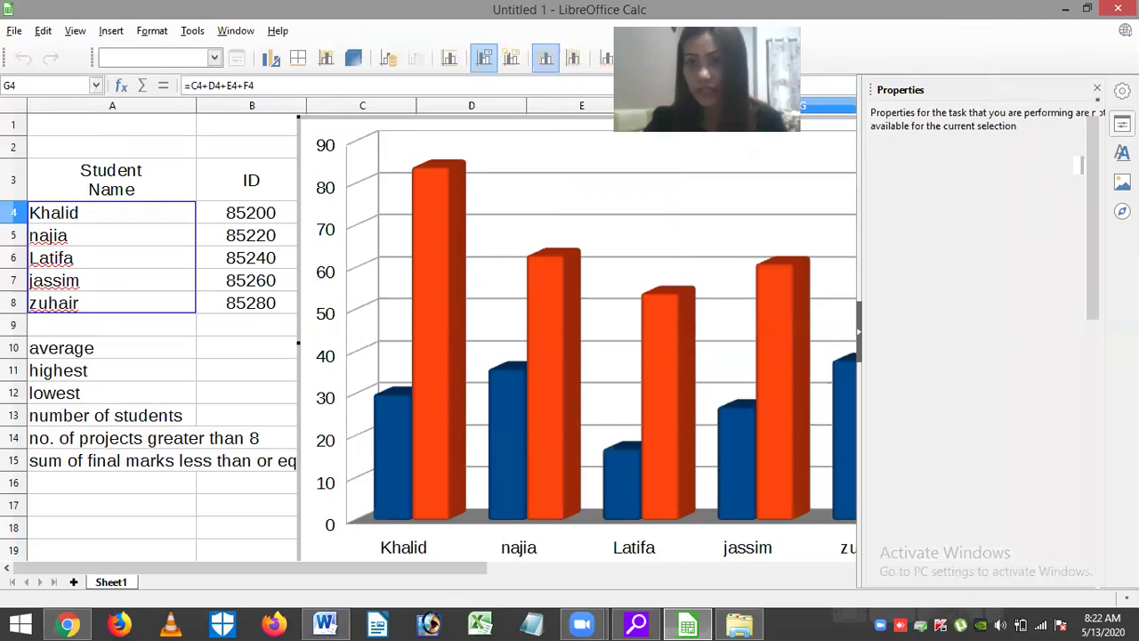
{"action": "key", "text": "F11"}
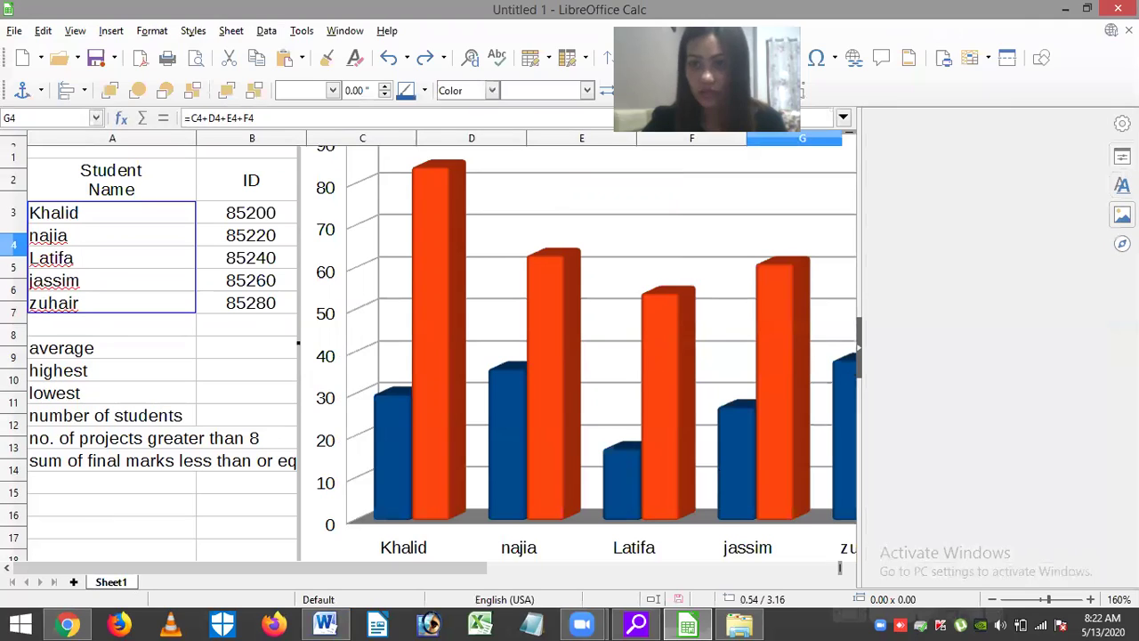
{"action": "left_click", "coordinate": [1123, 157]}
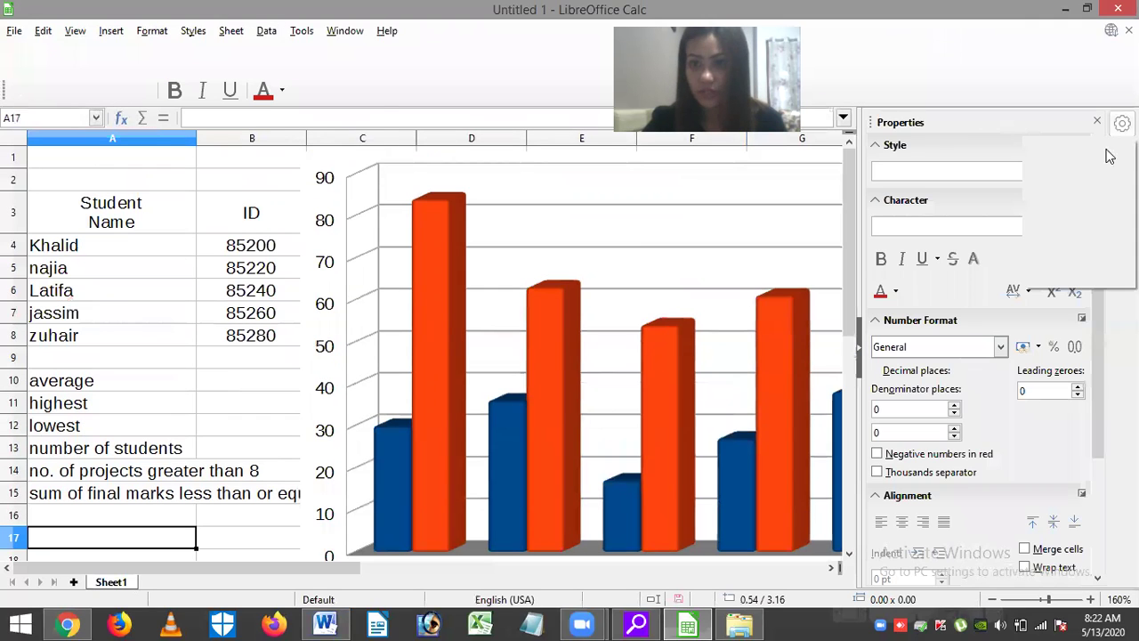
{"action": "left_click", "coordinate": [1122, 123]}
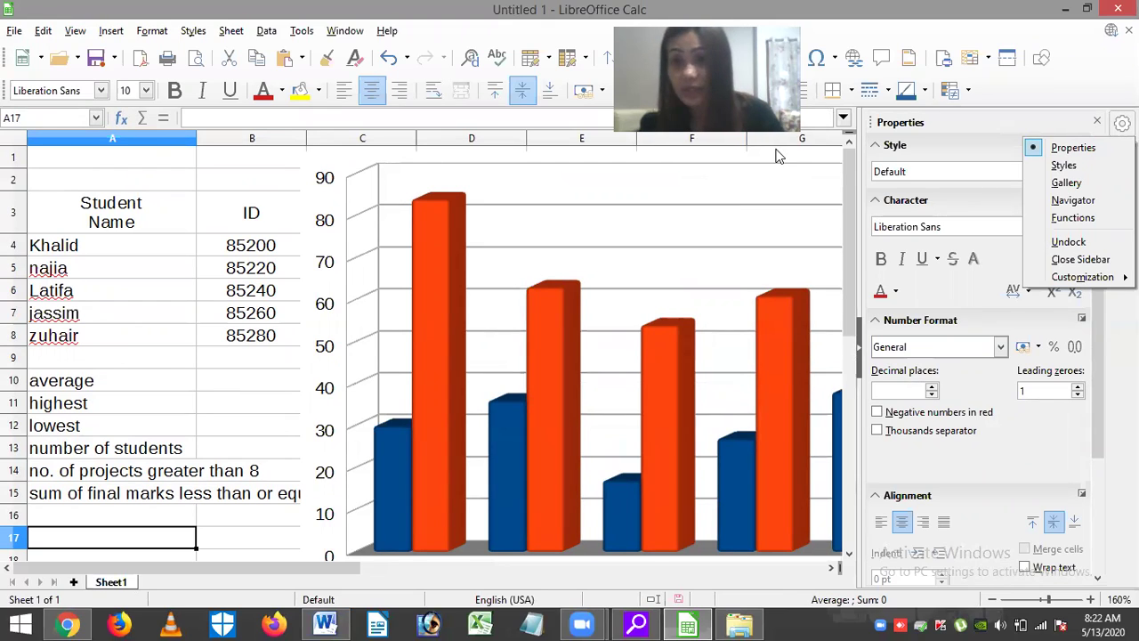
{"action": "key", "text": "Escape"}
{"action": "left_click", "coordinate": [1123, 184]}
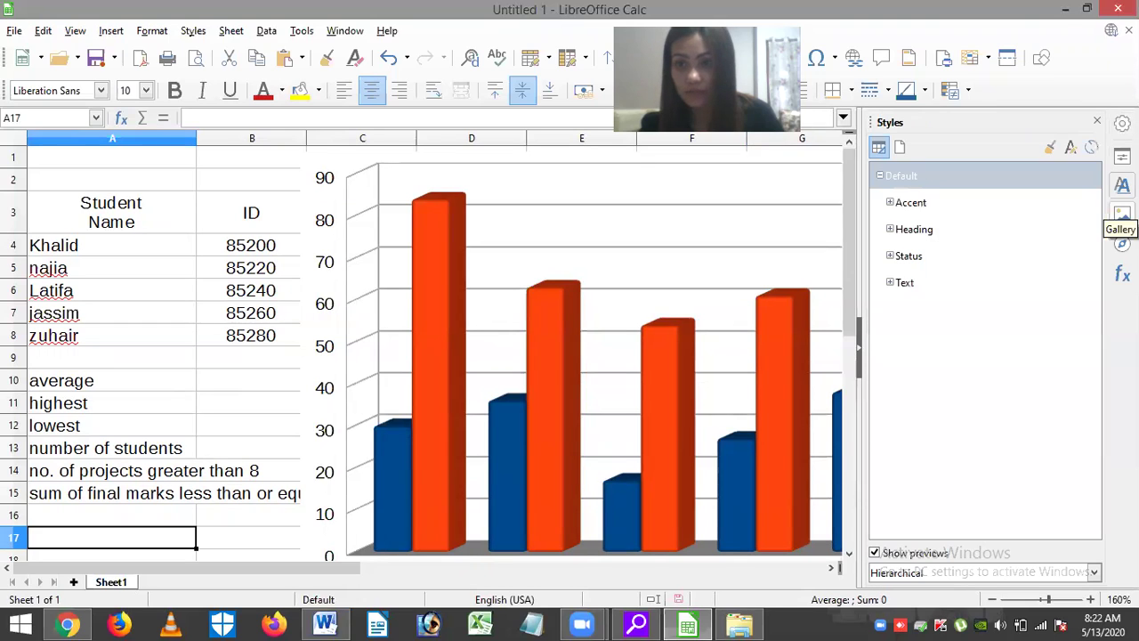
{"action": "left_click", "coordinate": [1122, 215]}
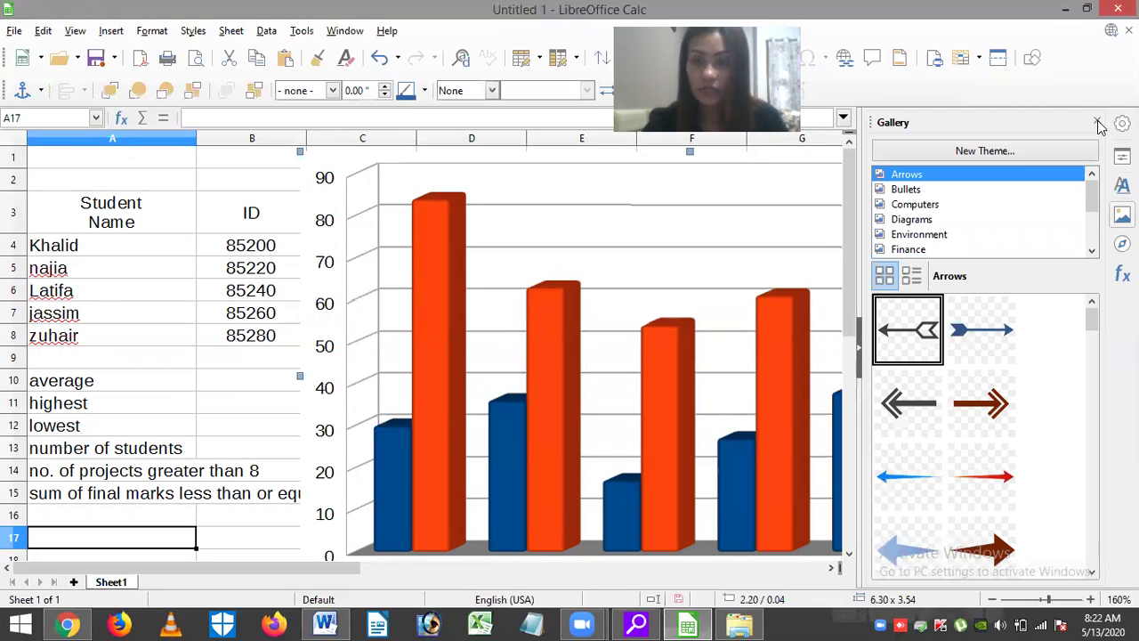
{"action": "left_click", "coordinate": [1122, 214]}
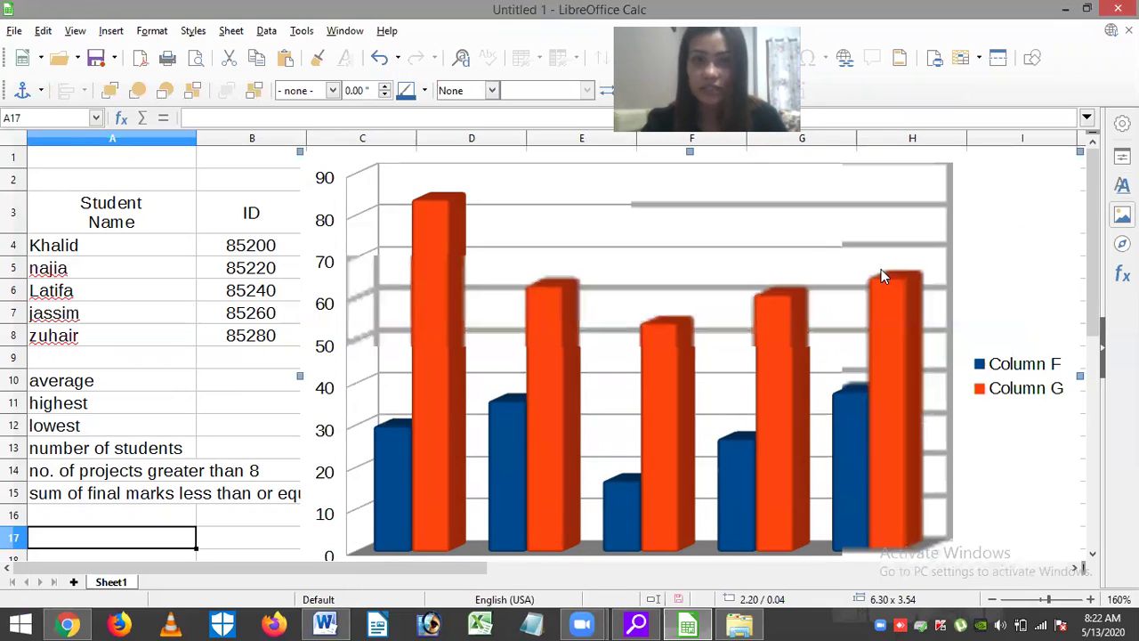
Move the chart down over the sheet and shrink it to about 4.65 x 2.63 so the student table is uncovered.
{"action": "scroll", "coordinate": [396, 420], "scroll_direction": "down", "scroll_amount": 1}
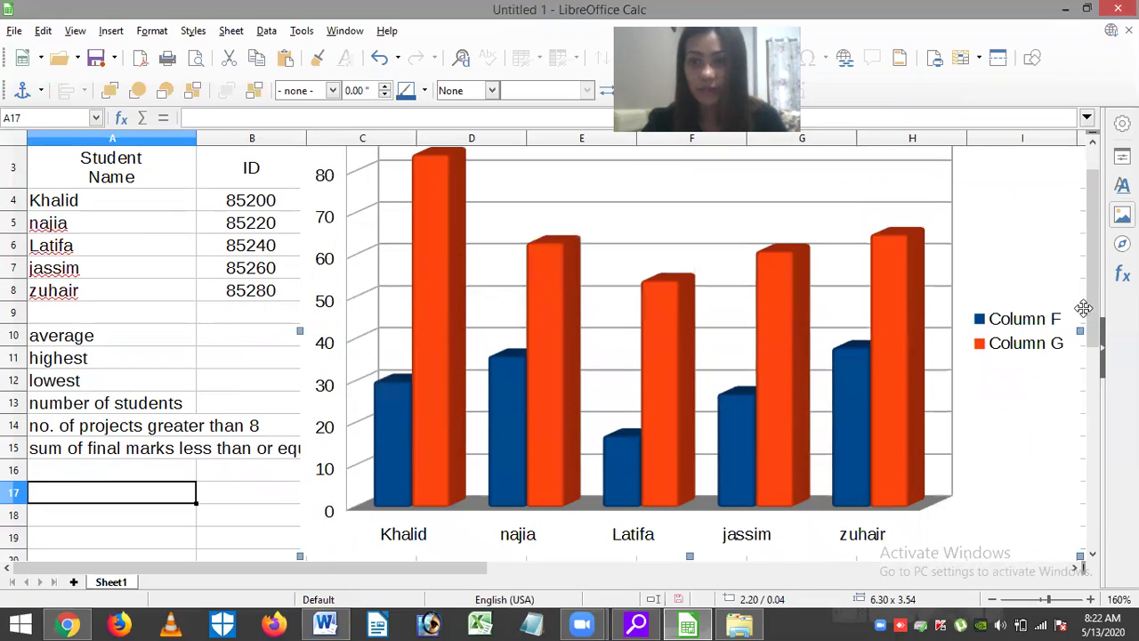
{"action": "scroll", "coordinate": [1100, 267], "scroll_direction": "up", "scroll_amount": 2}
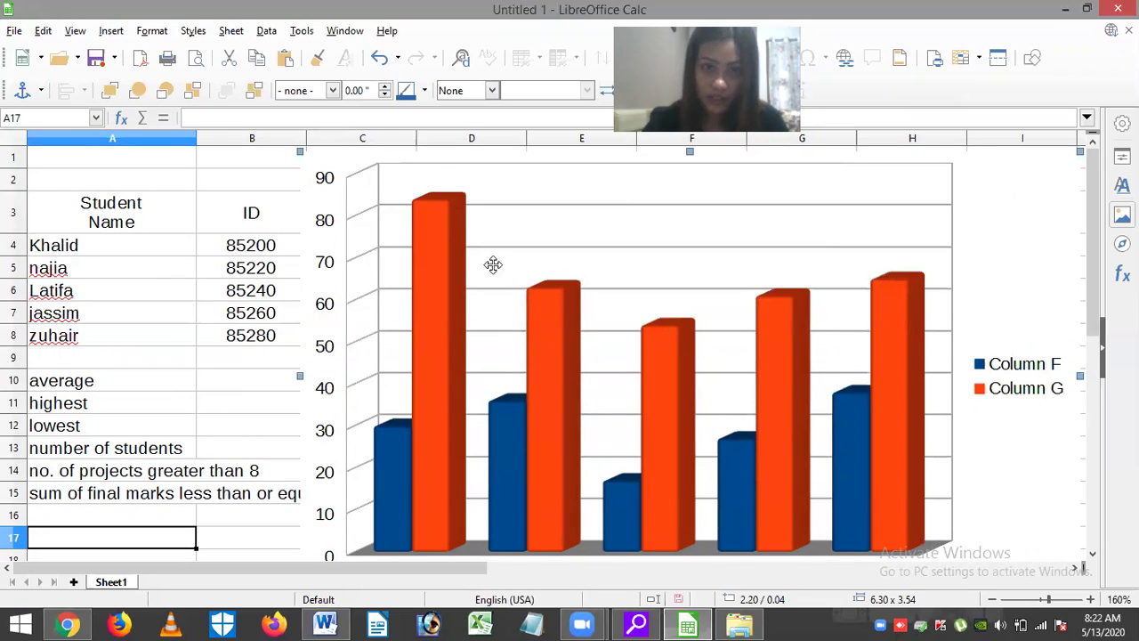
{"action": "left_click_drag", "start_coordinate": [493, 264], "coordinate": [325, 233]}
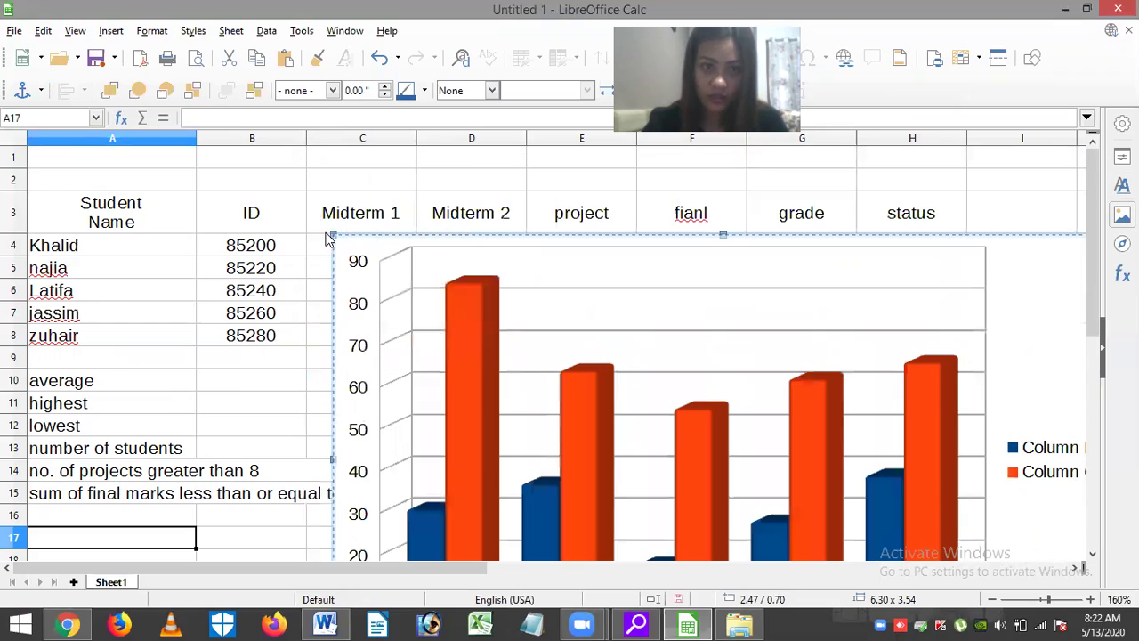
{"action": "key", "text": "ctrl+z"}
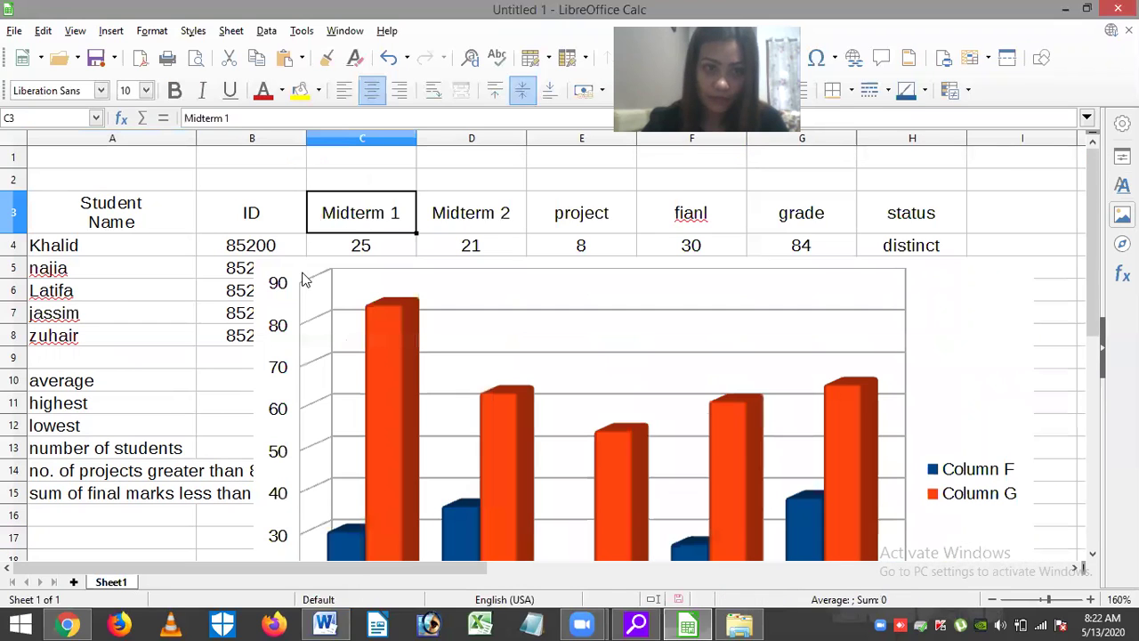
{"action": "left_click", "coordinate": [253, 257]}
{"action": "double_click", "coordinate": [407, 363]}
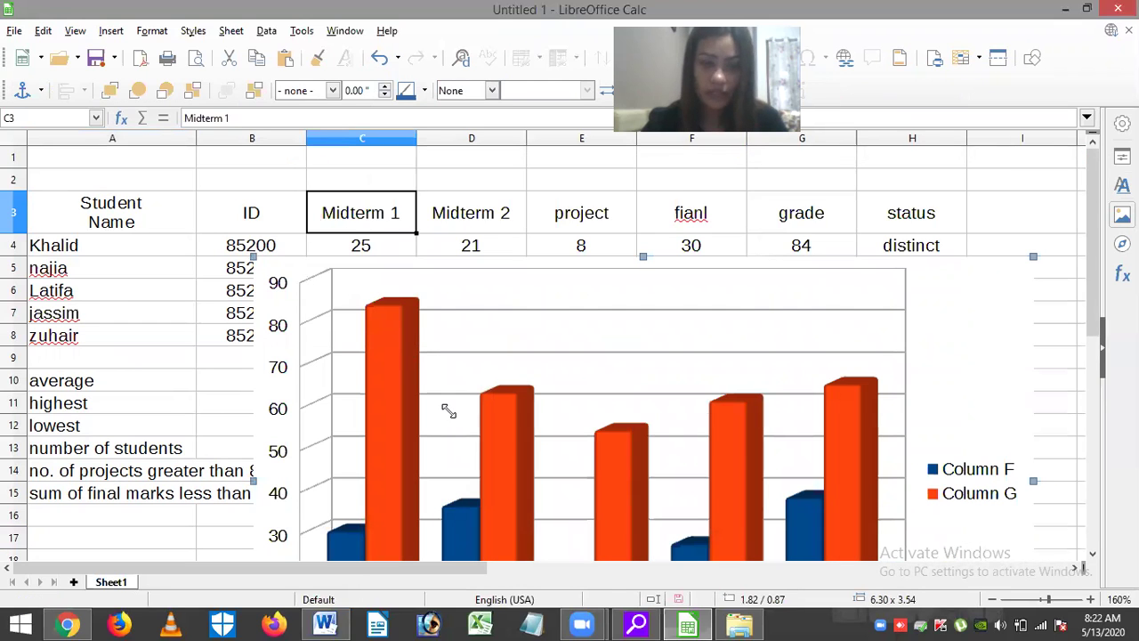
{"action": "left_click_drag", "start_coordinate": [464, 419], "coordinate": [463, 400]}
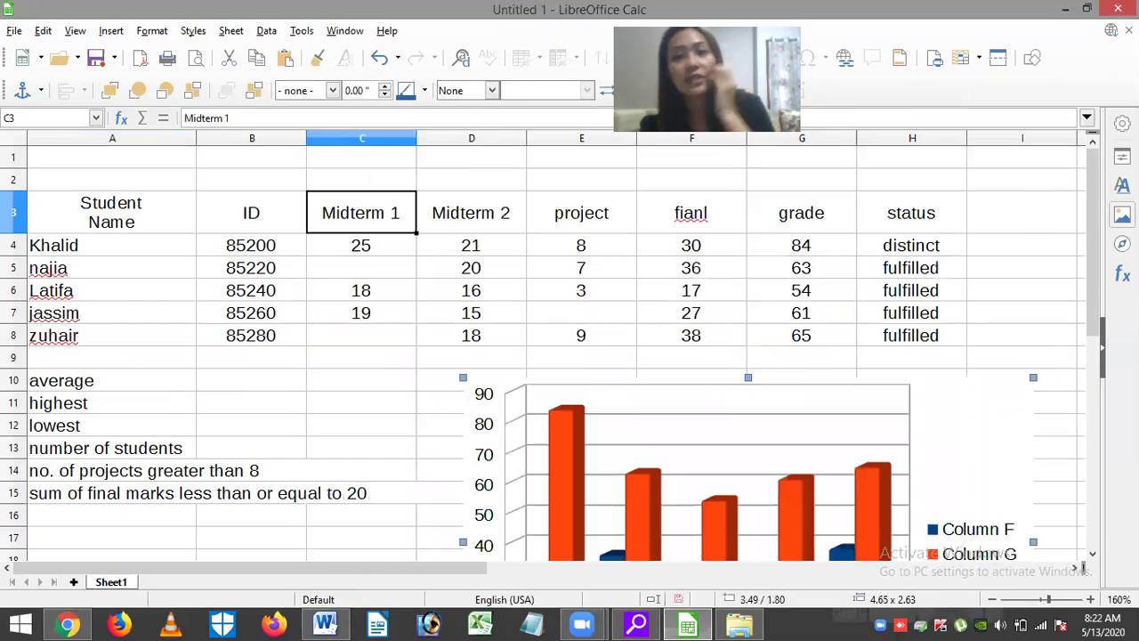
Reposition the chart beside the summary labels, with its upper edge around row 12.
{"action": "left_click_drag", "start_coordinate": [1093, 305], "coordinate": [1093, 396]}
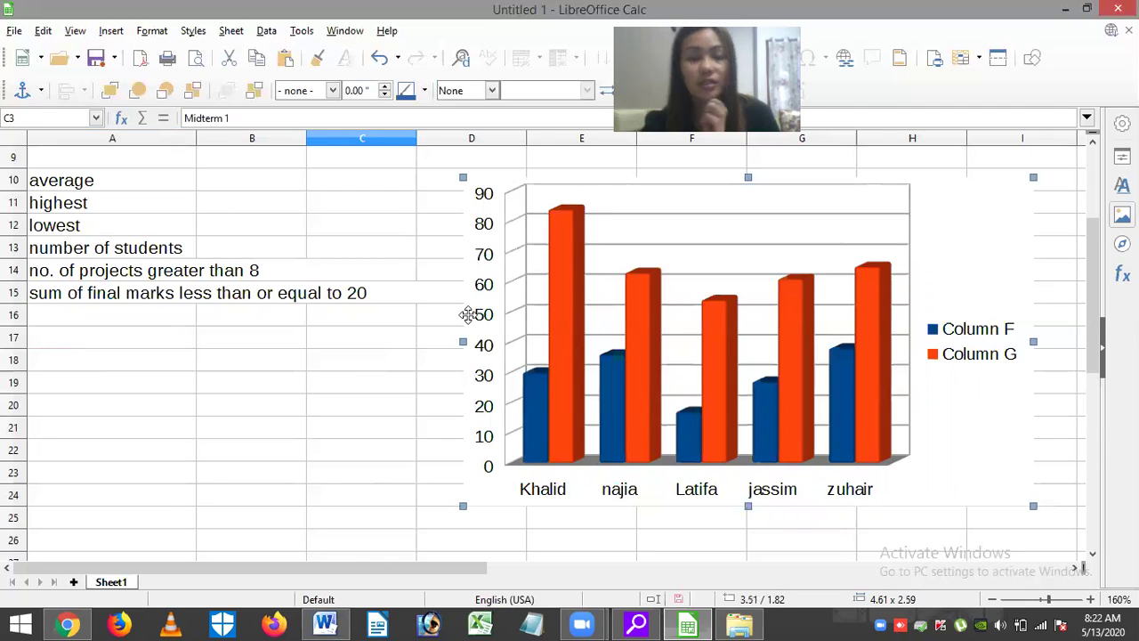
{"action": "mouse_move", "coordinate": [467, 314]}
{"action": "left_mouse_down"}
{"action": "mouse_move", "coordinate": [329, 434]}
{"action": "mouse_move", "coordinate": [468, 312]}
{"action": "left_mouse_up"}
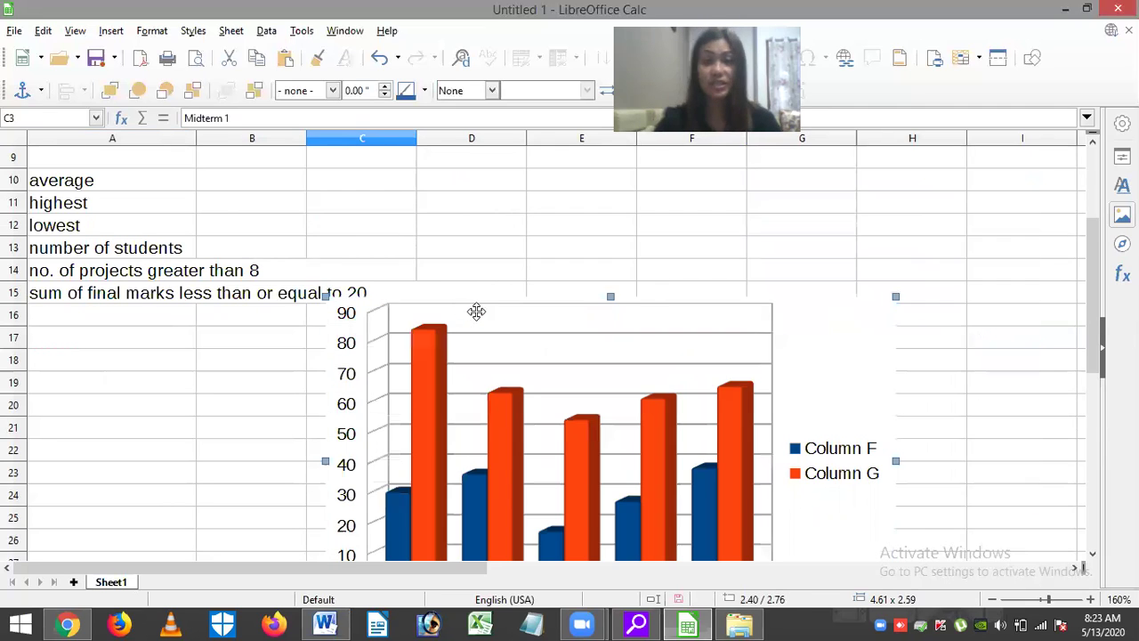
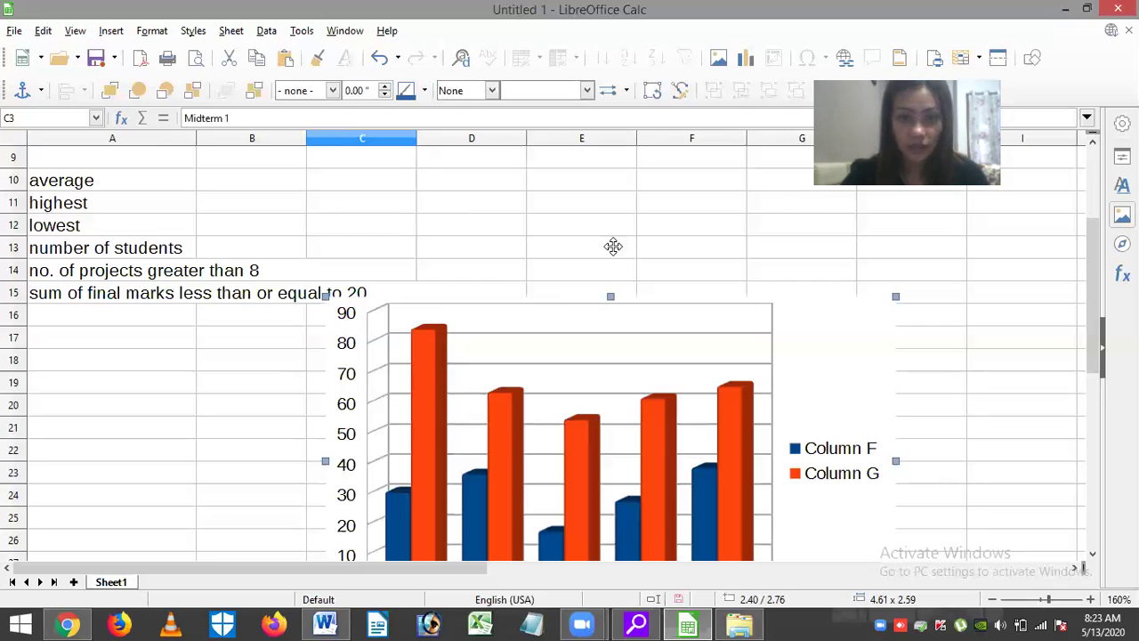
{"action": "left_click_drag", "start_coordinate": [678, 361], "coordinate": [697, 254]}
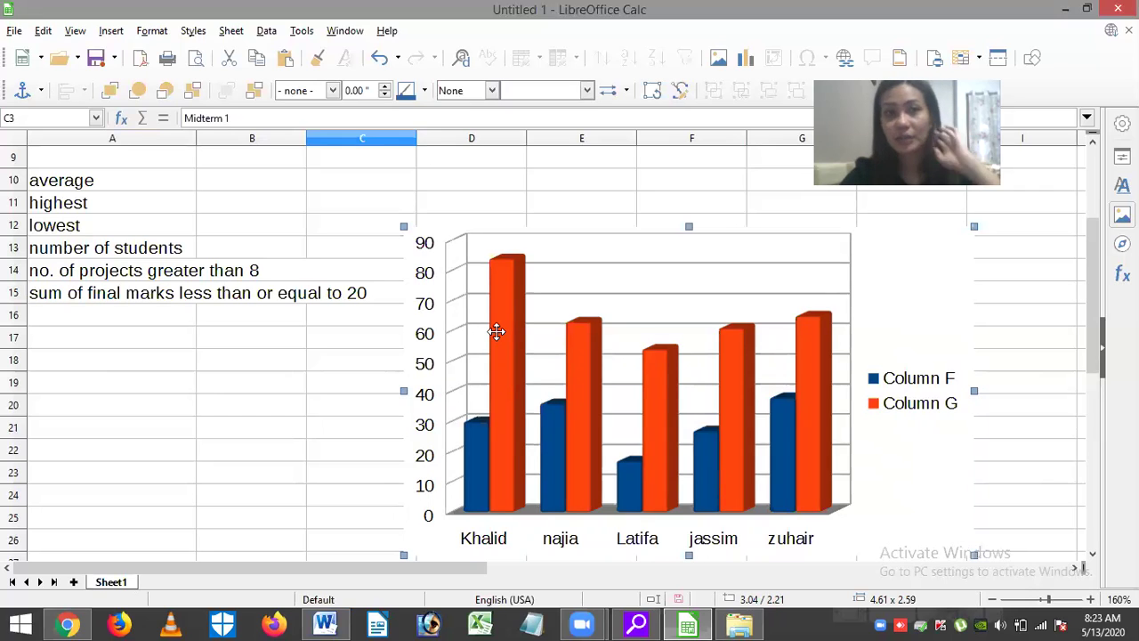
Check the chart's line style and area fill options, keeping the fill at None, and shrink the chart to about 4.35 x 2.46.
{"action": "left_click", "coordinate": [335, 91]}
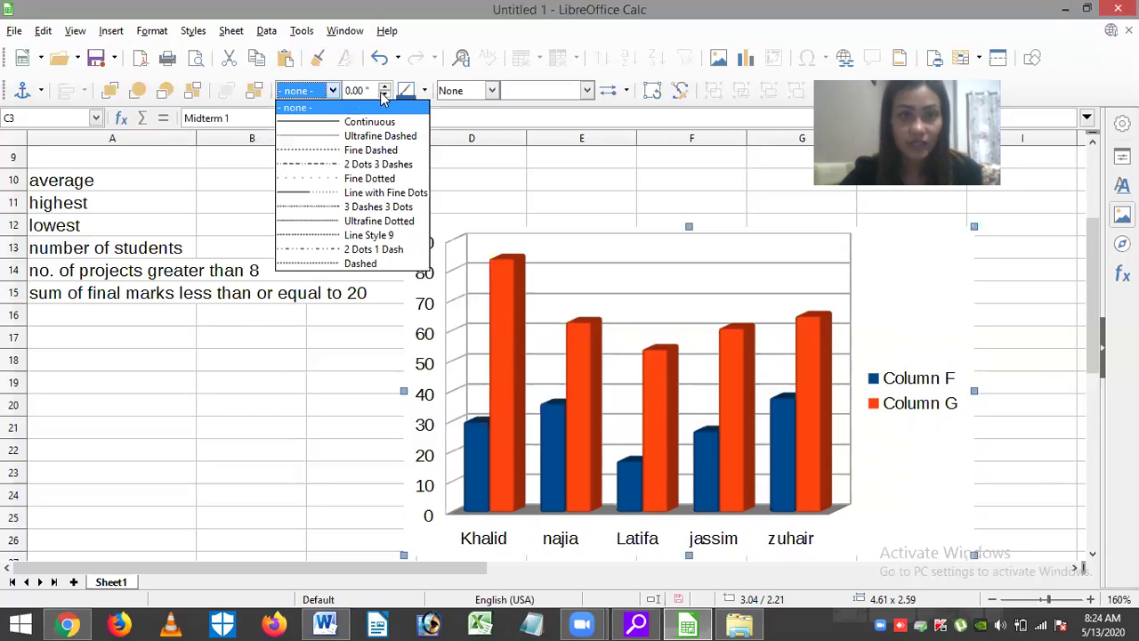
{"action": "left_click", "coordinate": [387, 90]}
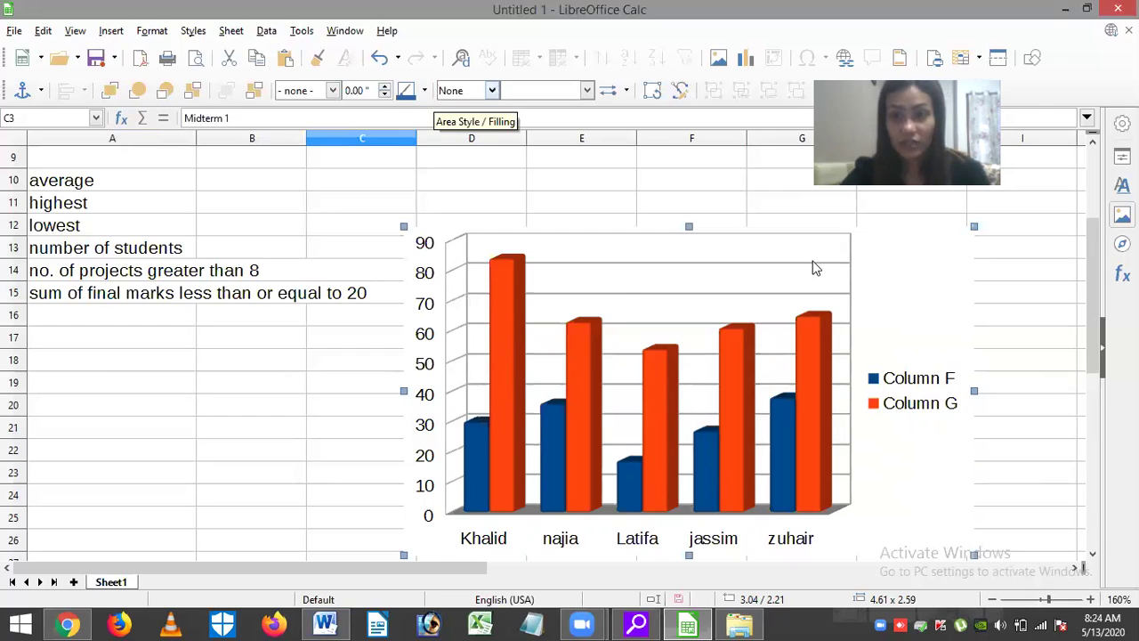
{"action": "left_click", "coordinate": [492, 90]}
{"action": "left_click", "coordinate": [454, 104]}
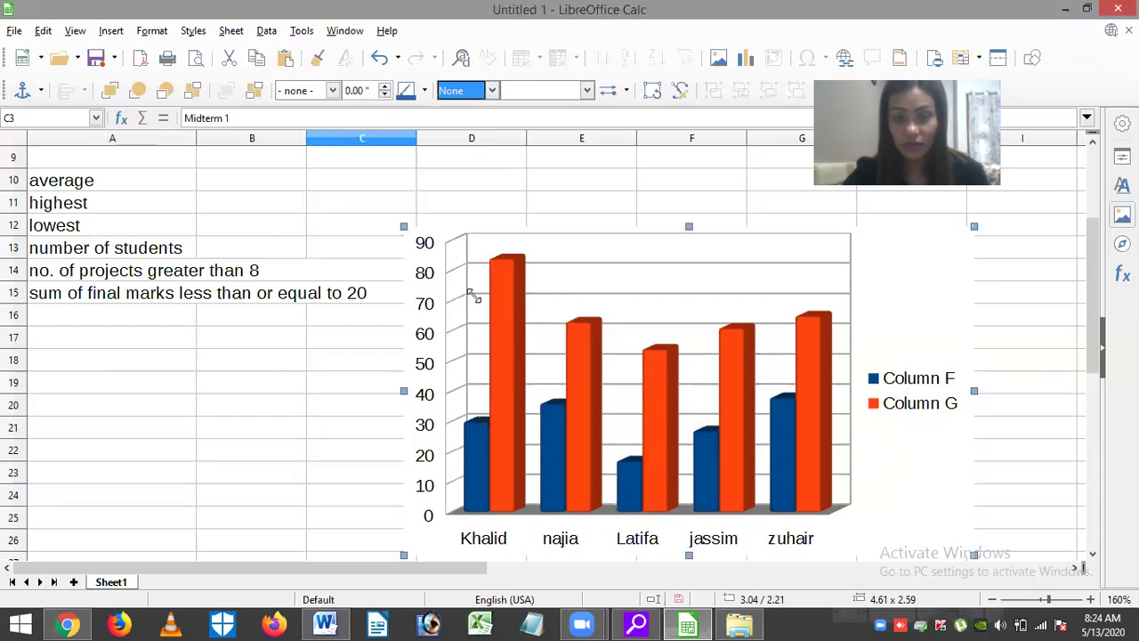
{"action": "left_click_drag", "start_coordinate": [480, 279], "coordinate": [522, 310]}
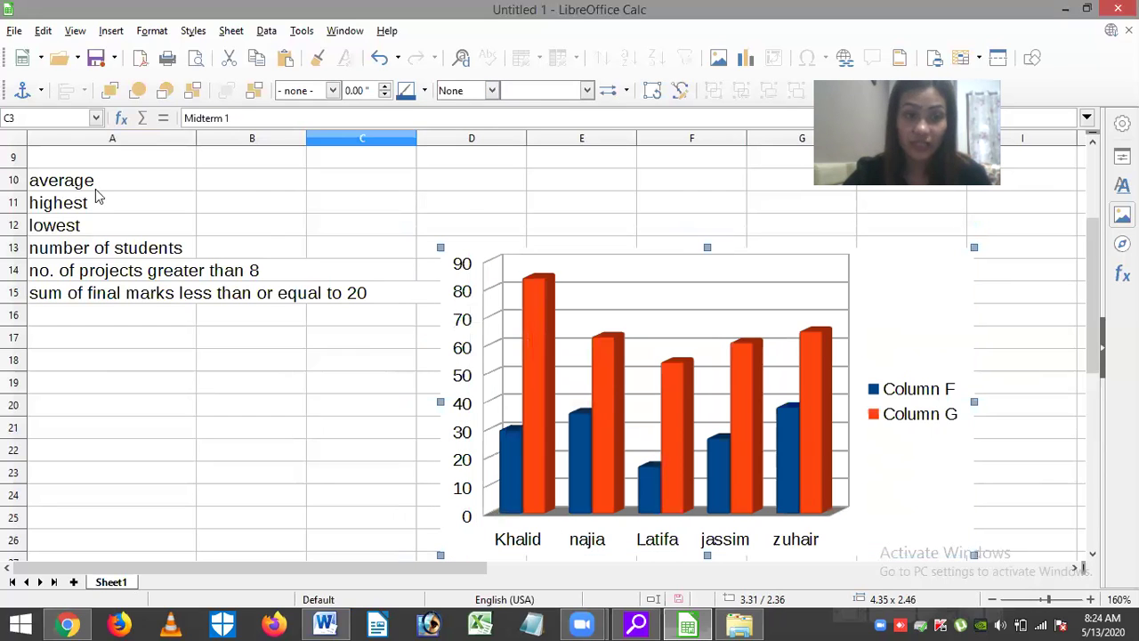
Add a new sheet, bring the Oscar Rent a Car Company exercise in Word into view beside it, and select cell A2.
{"action": "left_click", "coordinate": [76, 582]}
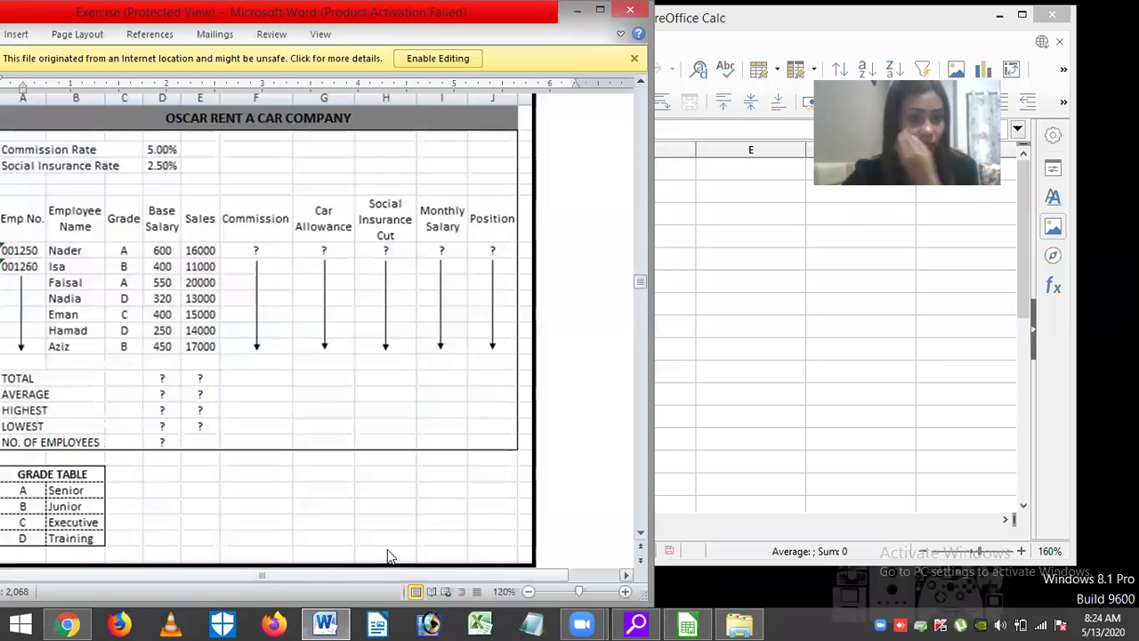
{"action": "scroll", "coordinate": [389, 551], "scroll_direction": "left", "scroll_amount": 2}
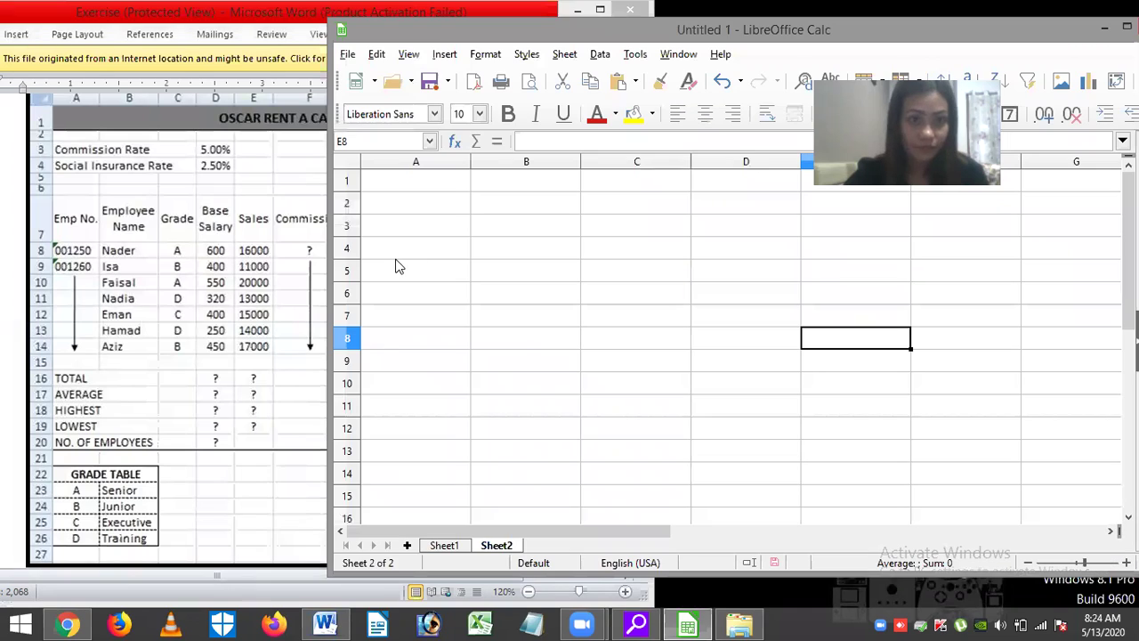
{"action": "left_click", "coordinate": [381, 333]}
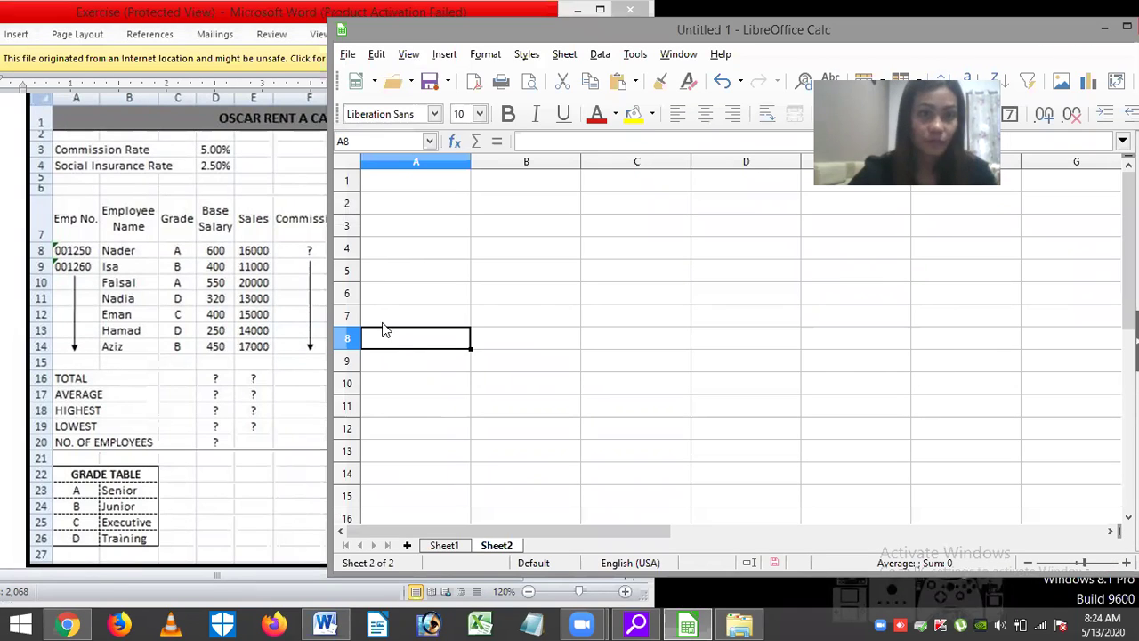
{"action": "left_click", "coordinate": [383, 324]}
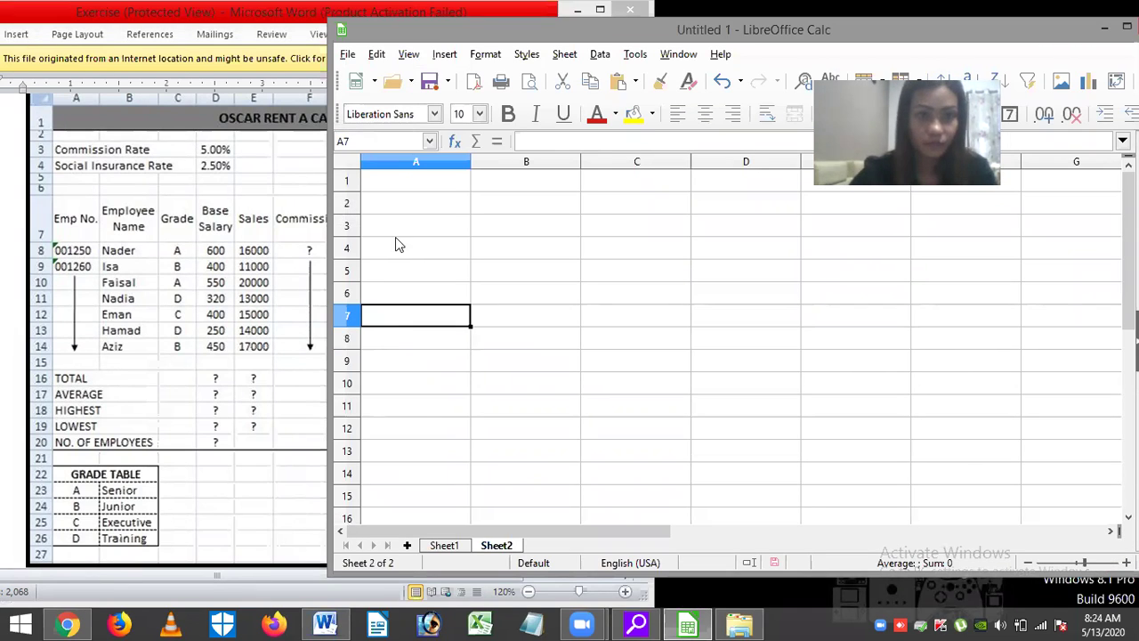
{"action": "left_click", "coordinate": [399, 211]}
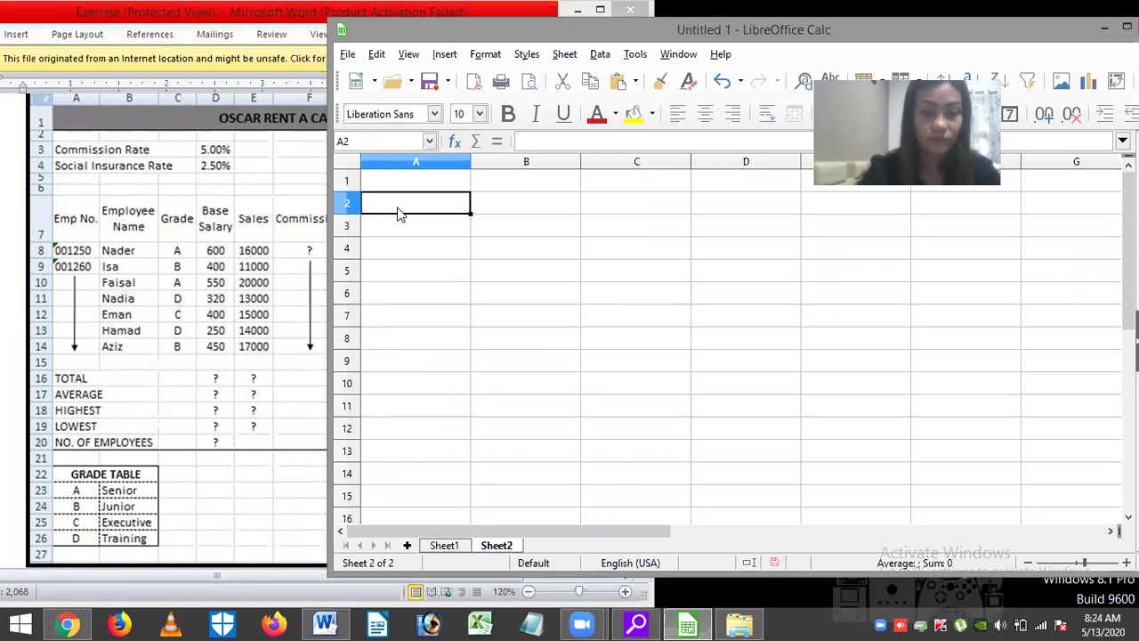
Enter the column headers "emp no.", "emplyee name" and "grade" in cells A2 to C2.
{"action": "type", "text": "emp"}
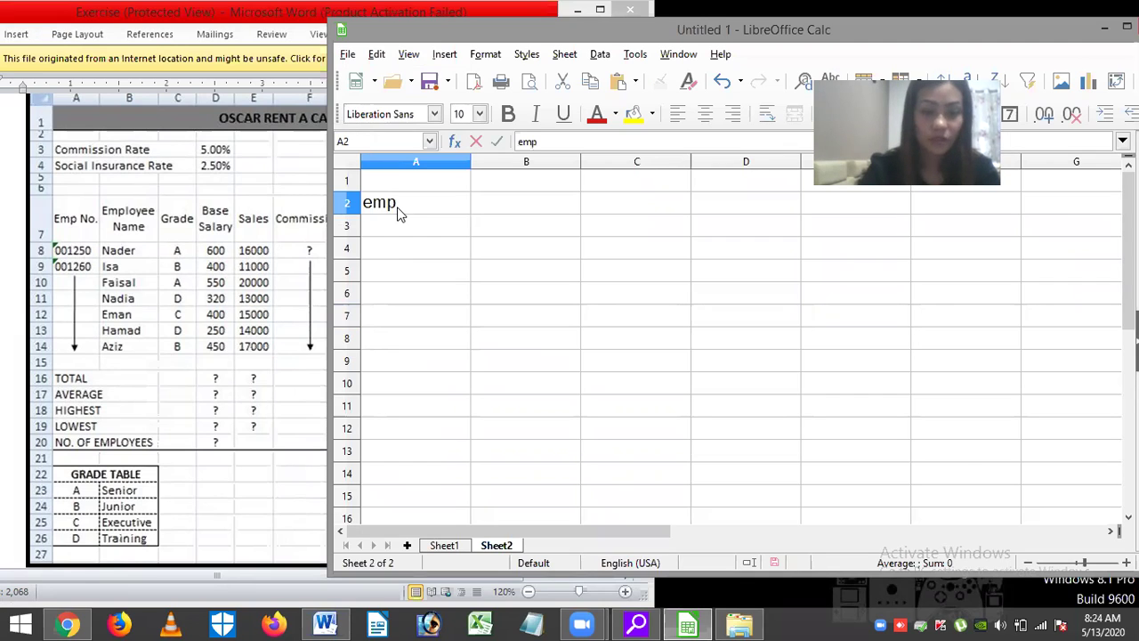
{"action": "type", "text": " no."}
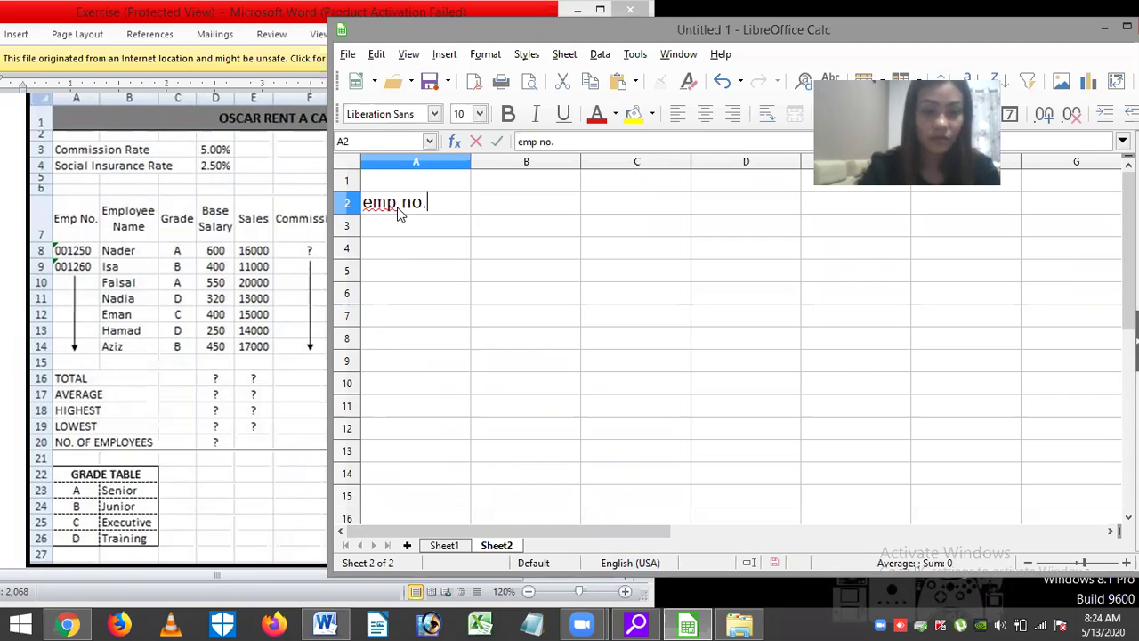
{"action": "key", "text": "Tab"}
{"action": "type", "text": "emplyee"}
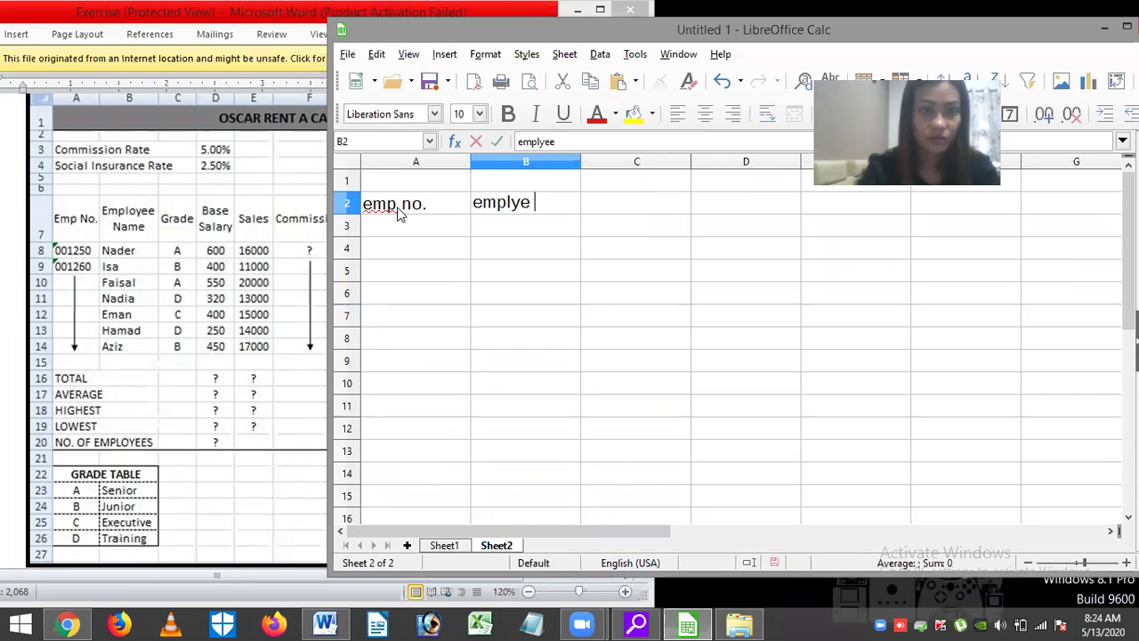
{"action": "type", "text": " n"}
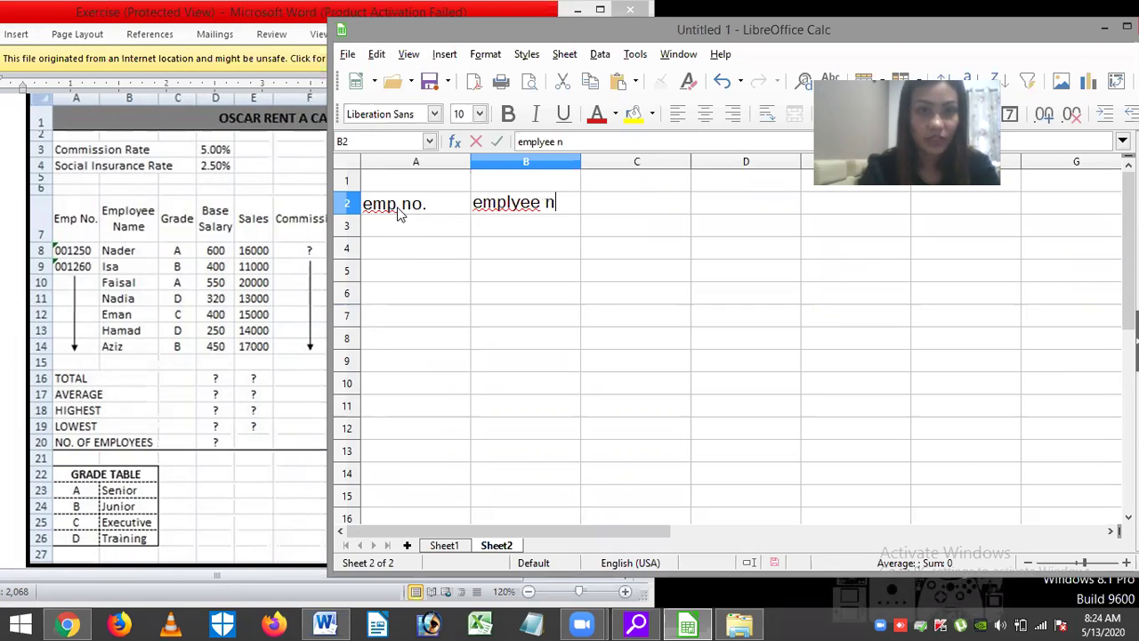
{"action": "type", "text": "ame"}
{"action": "key", "text": "Tab"}
{"action": "type", "text": "gr"}
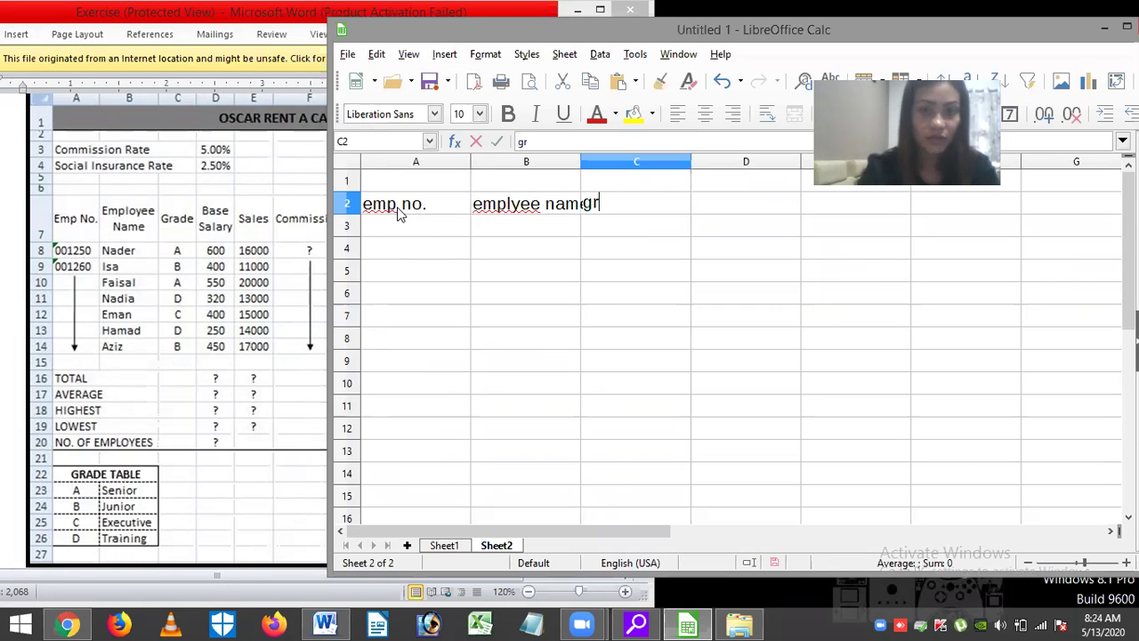
{"action": "type", "text": "ade"}
{"action": "key", "text": "Tab"}
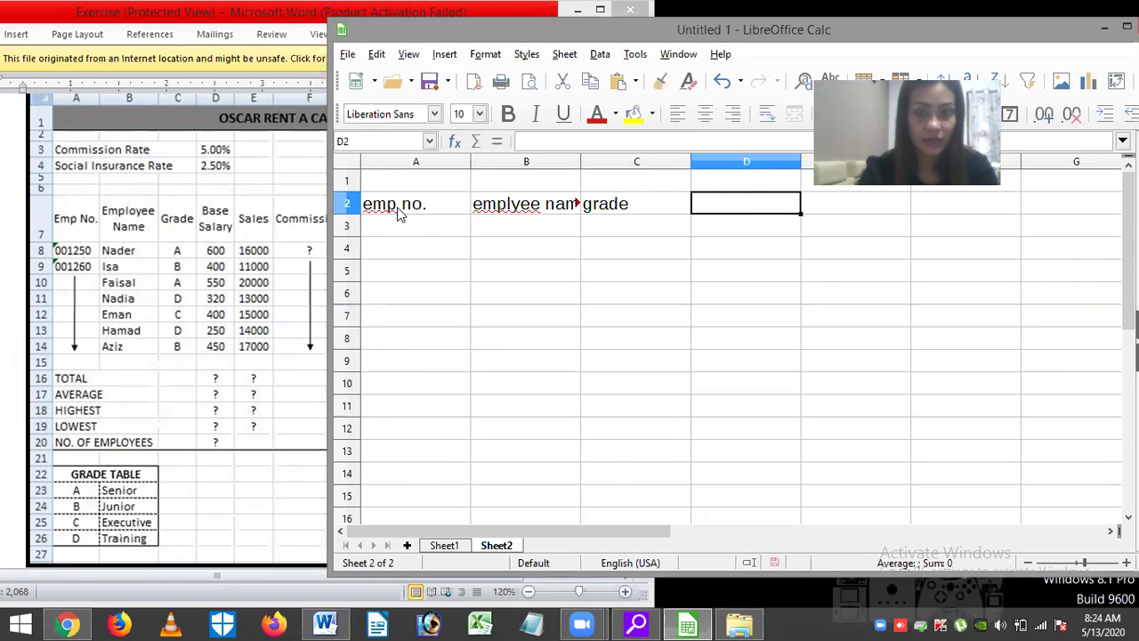
Break the B2 header into two lines, "Emplyee" over "Name", and set column B's width to about 0.98".
{"action": "left_click", "coordinate": [574, 201]}
{"action": "left_click_drag", "start_coordinate": [580, 162], "coordinate": [611, 178]}
{"action": "left_click", "coordinate": [553, 213]}
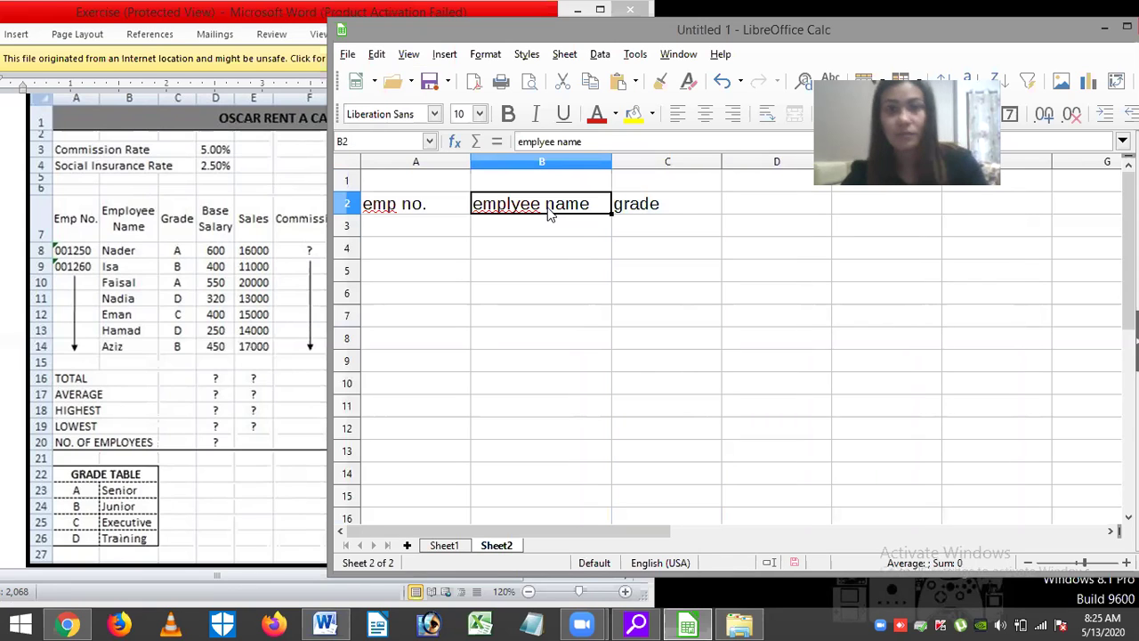
{"action": "double_click", "coordinate": [549, 206]}
{"action": "key", "text": "BackSpace"}
{"action": "key", "text": "ctrl+Return"}
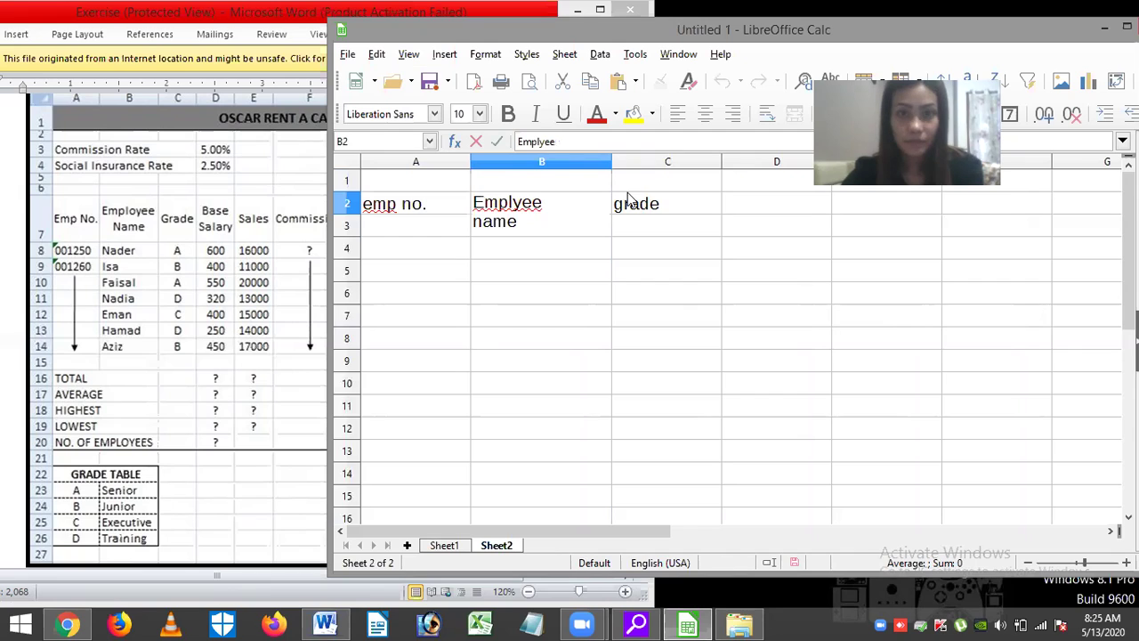
{"action": "left_click", "coordinate": [628, 197]}
{"action": "left_click_drag", "start_coordinate": [611, 161], "coordinate": [593, 161]}
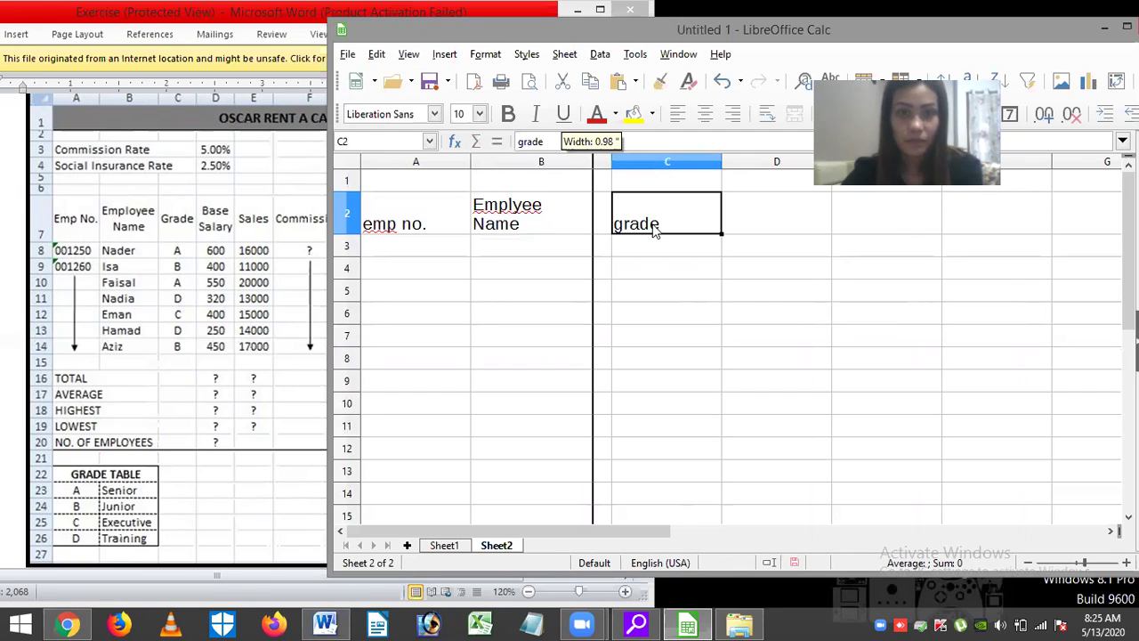
Enter the header "base Salary" in D2, split over two lines within the cell.
{"action": "left_click", "coordinate": [738, 220]}
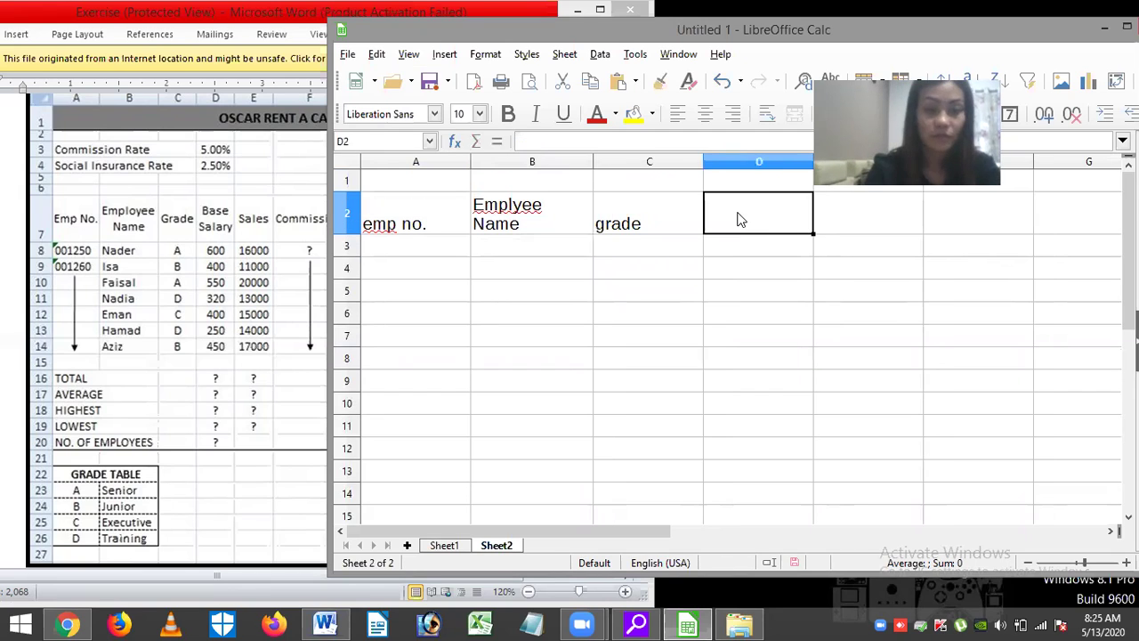
{"action": "type", "text": "base"}
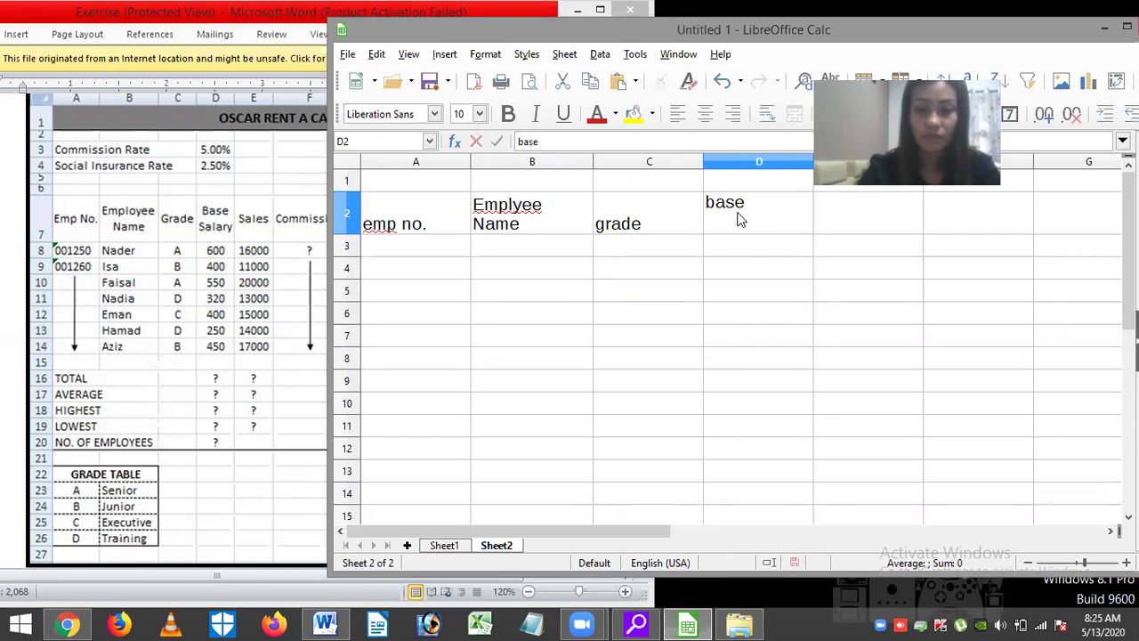
{"action": "key", "text": "ctrl+Return"}
{"action": "type", "text": "d"}
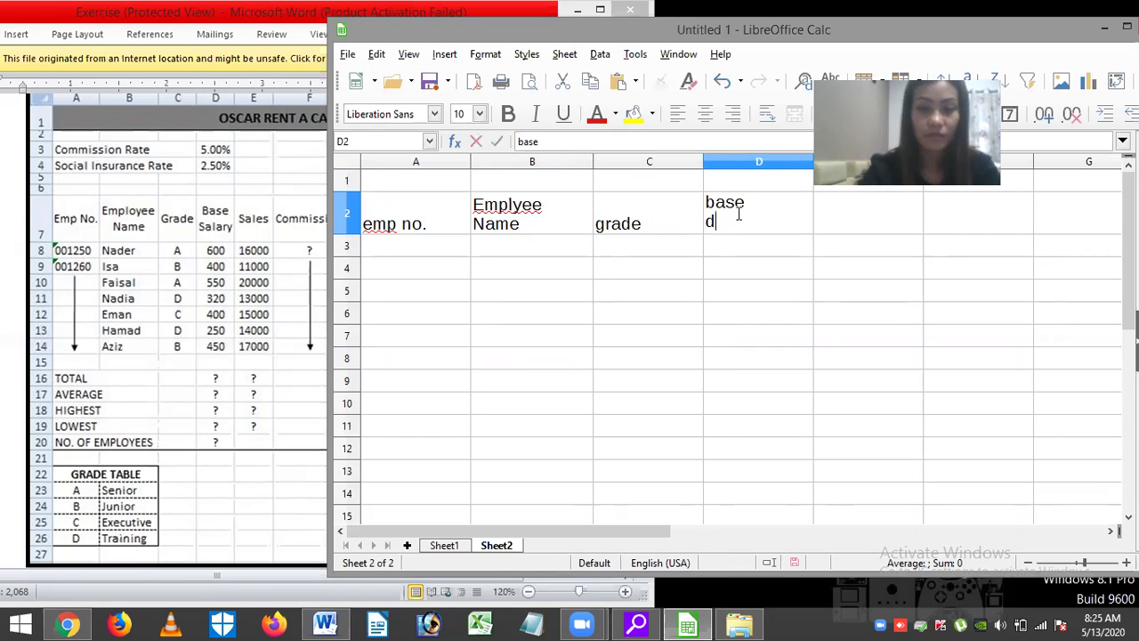
{"action": "key", "text": "BackSpace"}
{"action": "type", "text": "se Sala"}
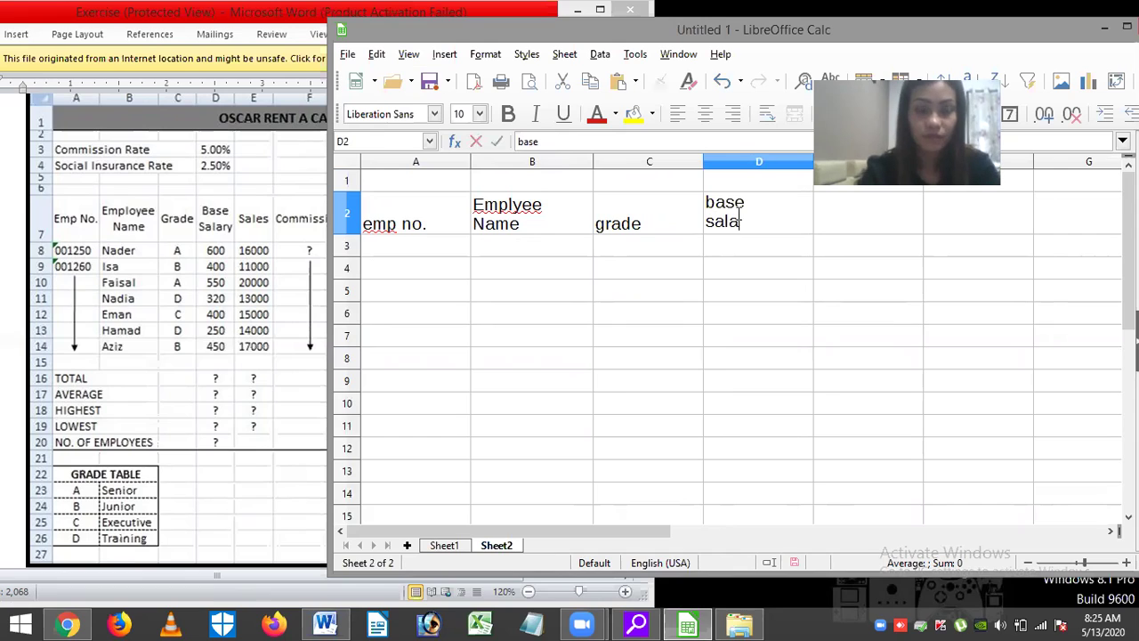
{"action": "type", "text": "ry"}
{"action": "key", "text": "Tab"}
Enter "sales commission" as the header in E2.
{"action": "type", "text": "sales commi"}
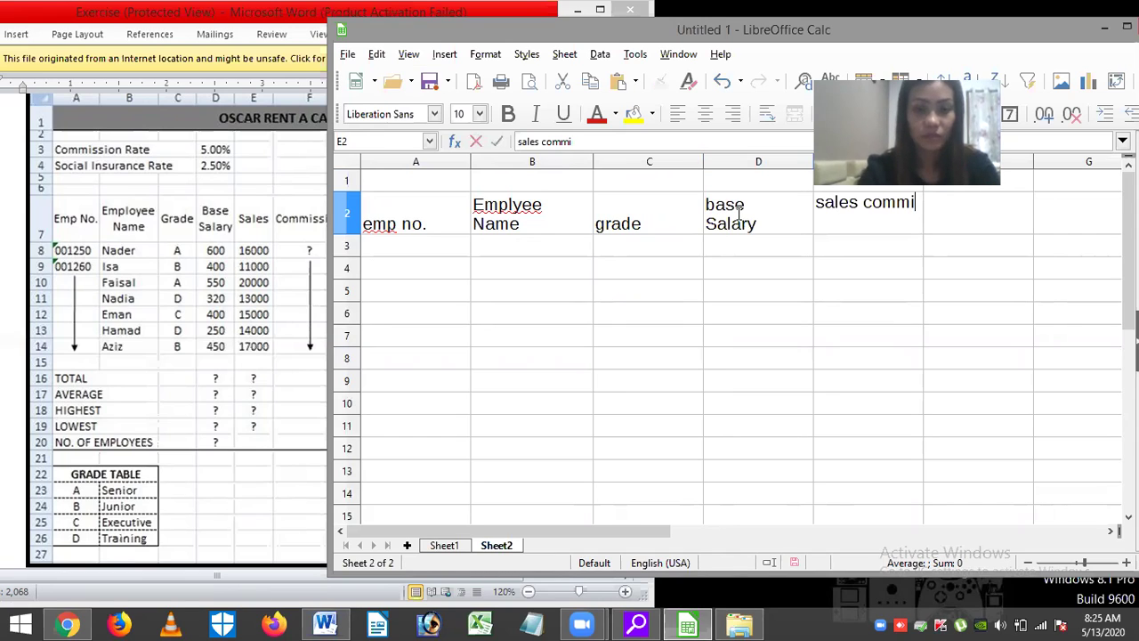
{"action": "type", "text": "ssi"}
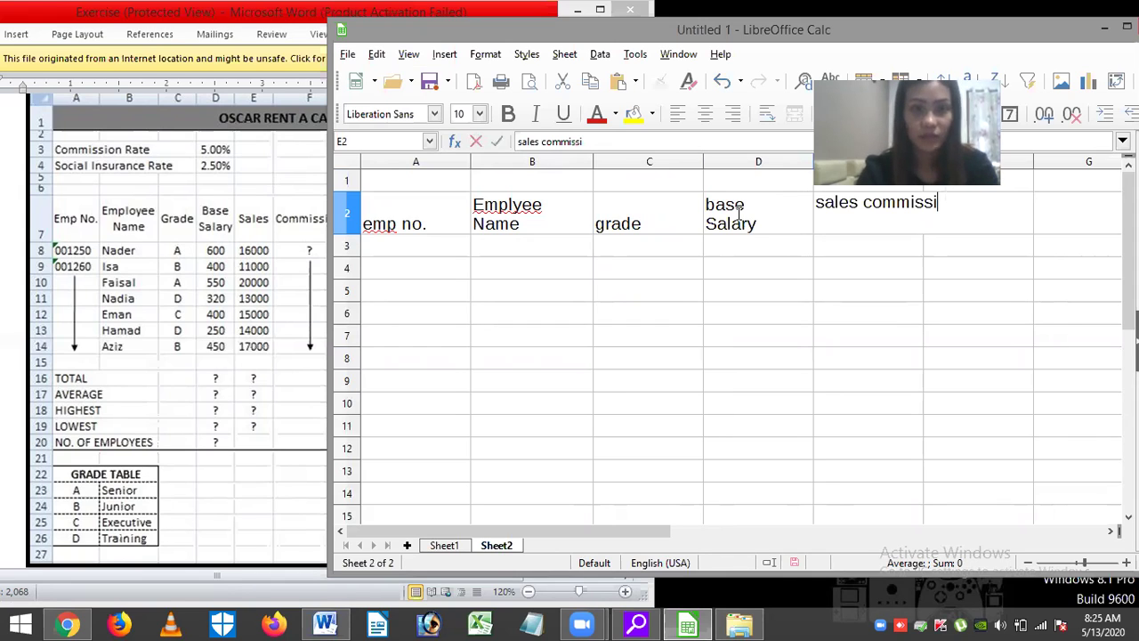
{"action": "type", "text": "on"}
{"action": "key", "text": "Tab"}
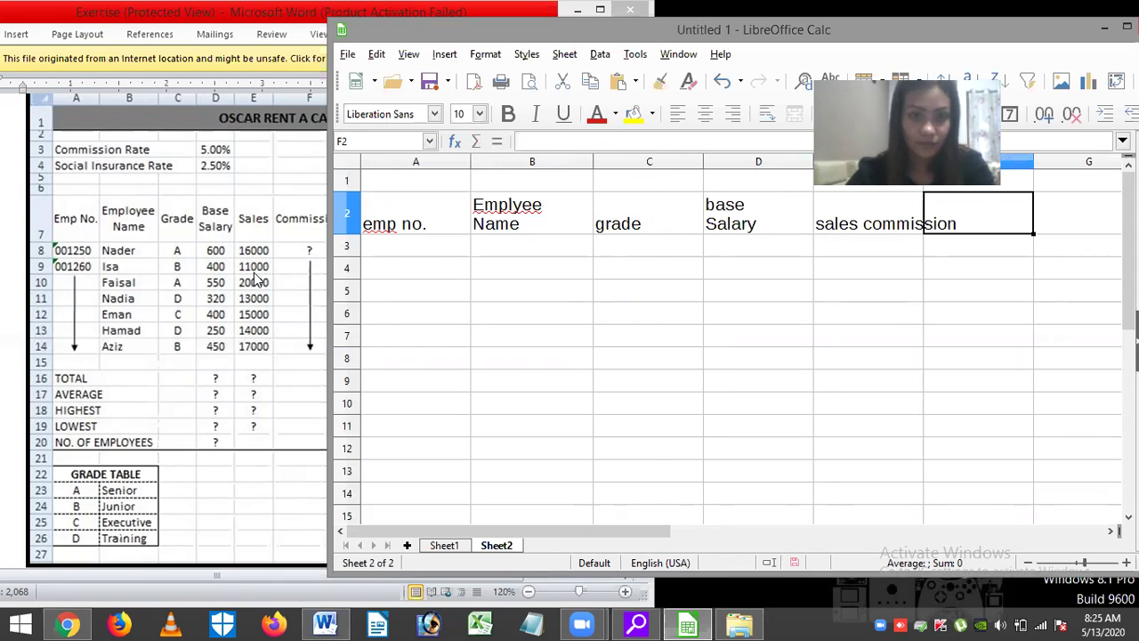
Check the headers in the Word exercise, return to Calc and shorten the E2 header to "sales".
{"action": "key", "text": "alt+Tab"}
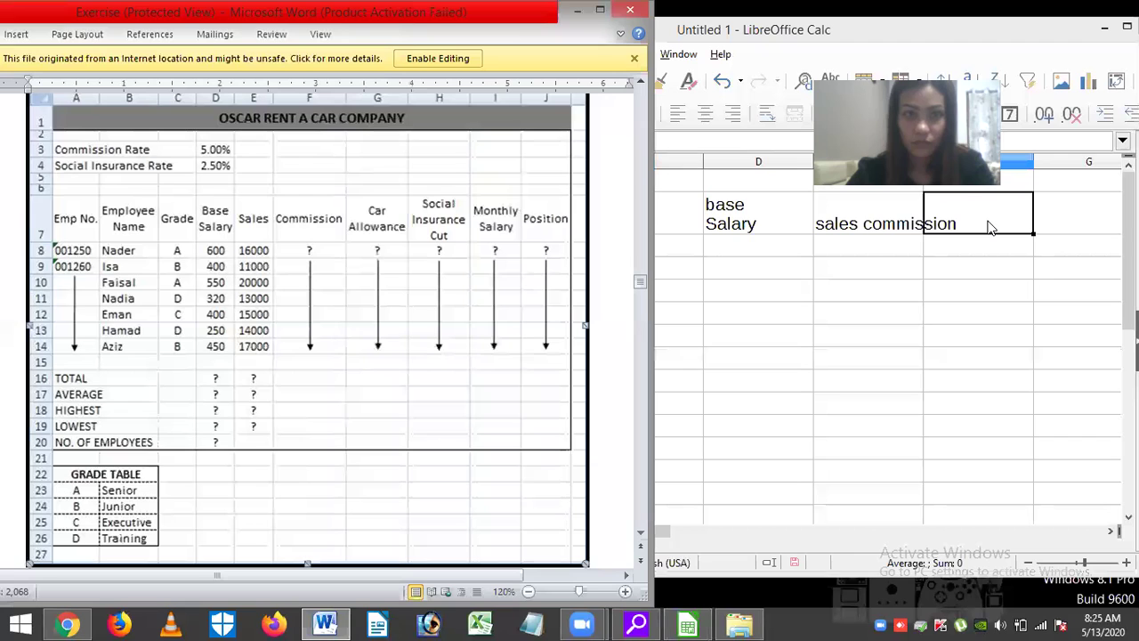
{"action": "key", "text": "equal"}
{"action": "left_click", "coordinate": [992, 227]}
{"action": "left_click", "coordinate": [951, 311]}
{"action": "left_click", "coordinate": [880, 227]}
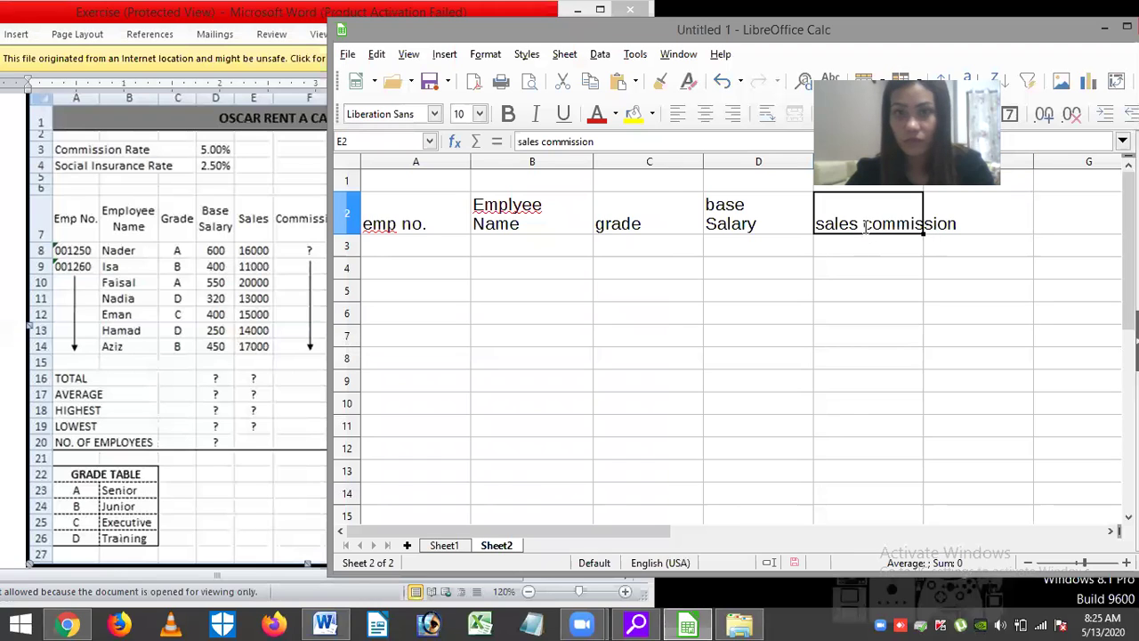
{"action": "double_click", "coordinate": [865, 211]}
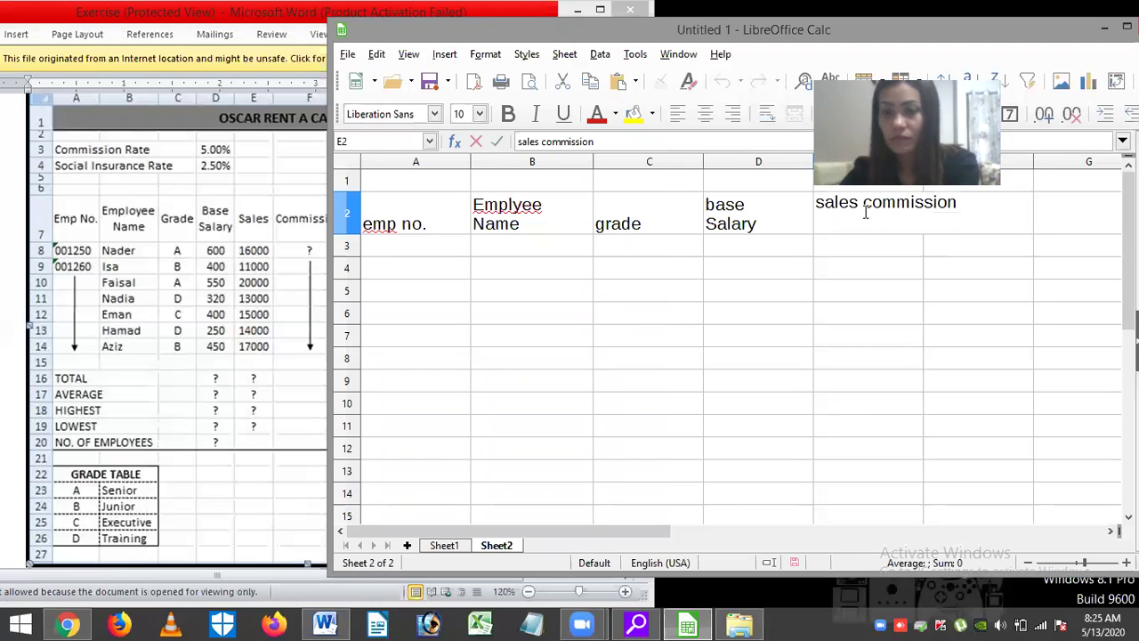
{"action": "left_click", "coordinate": [986, 212]}
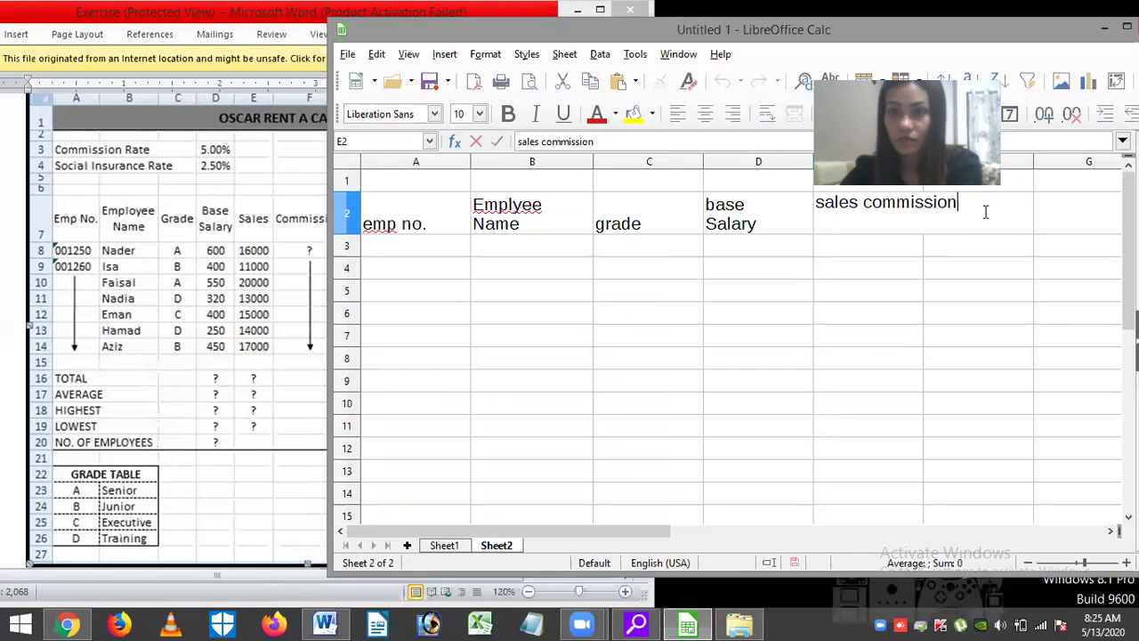
{"action": "left_click", "coordinate": [865, 206], "text": "shift"}
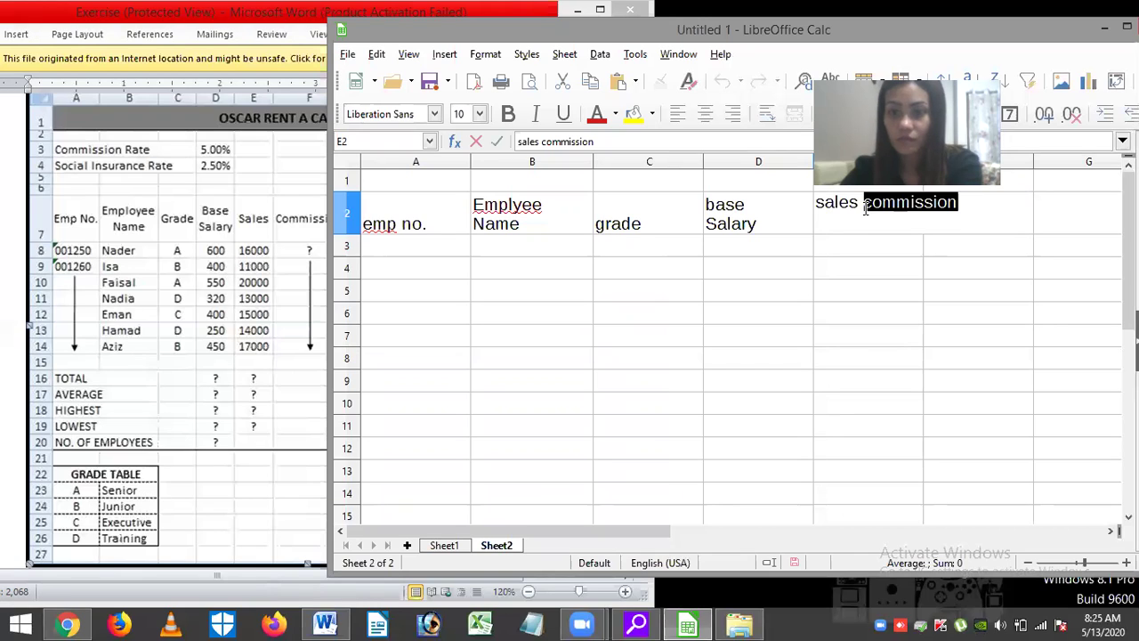
{"action": "key", "text": "BackSpace"}
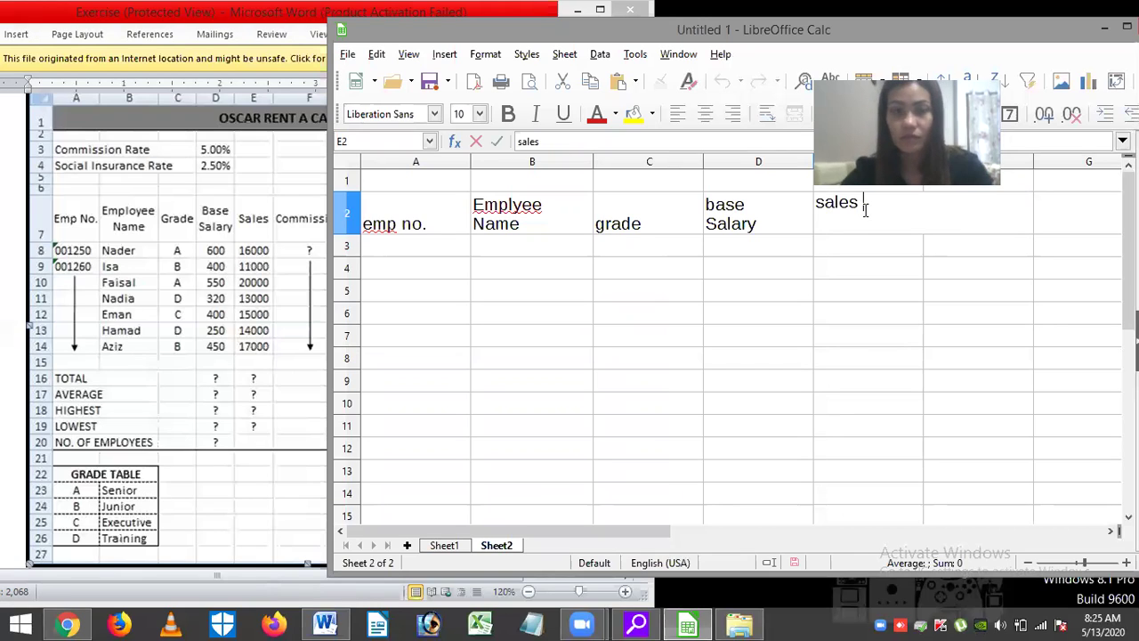
Enter "commission" as a separate header in F2.
{"action": "left_click", "coordinate": [924, 228]}
{"action": "type", "text": "commo"}
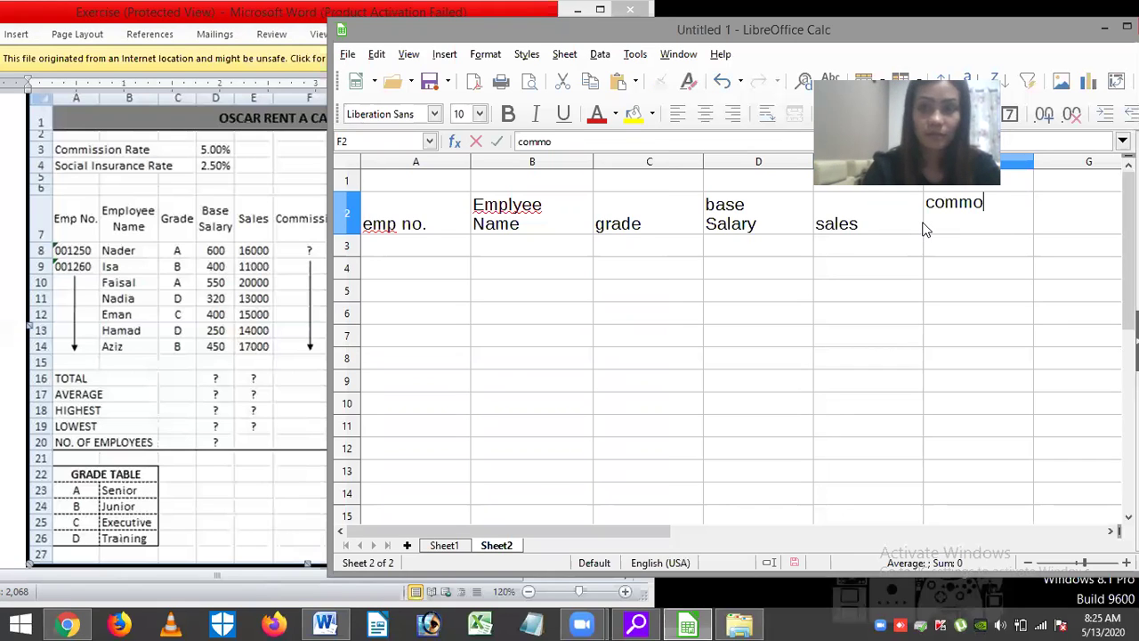
{"action": "type", "text": "i"}
{"action": "key", "text": "BackSpace"}
{"action": "key", "text": "BackSpace"}
{"action": "type", "text": "ission"}
{"action": "key", "text": "Tab"}
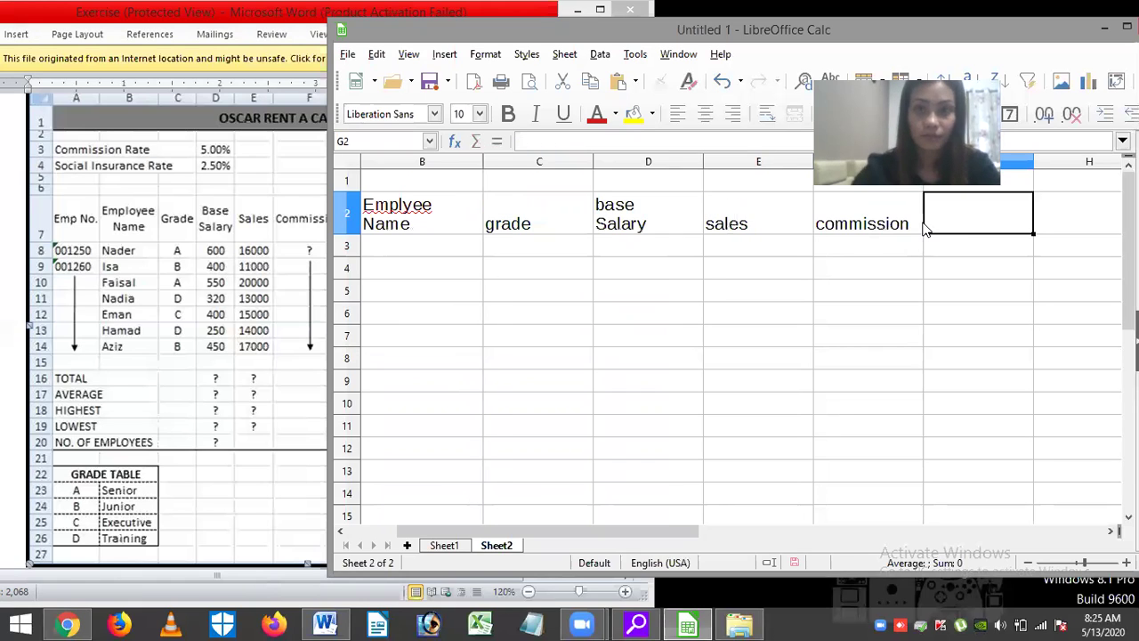
Look up the next header in the Word exercise and enter "car allowance" in G2 of the Calc sheet.
{"action": "left_click", "coordinate": [196, 292]}
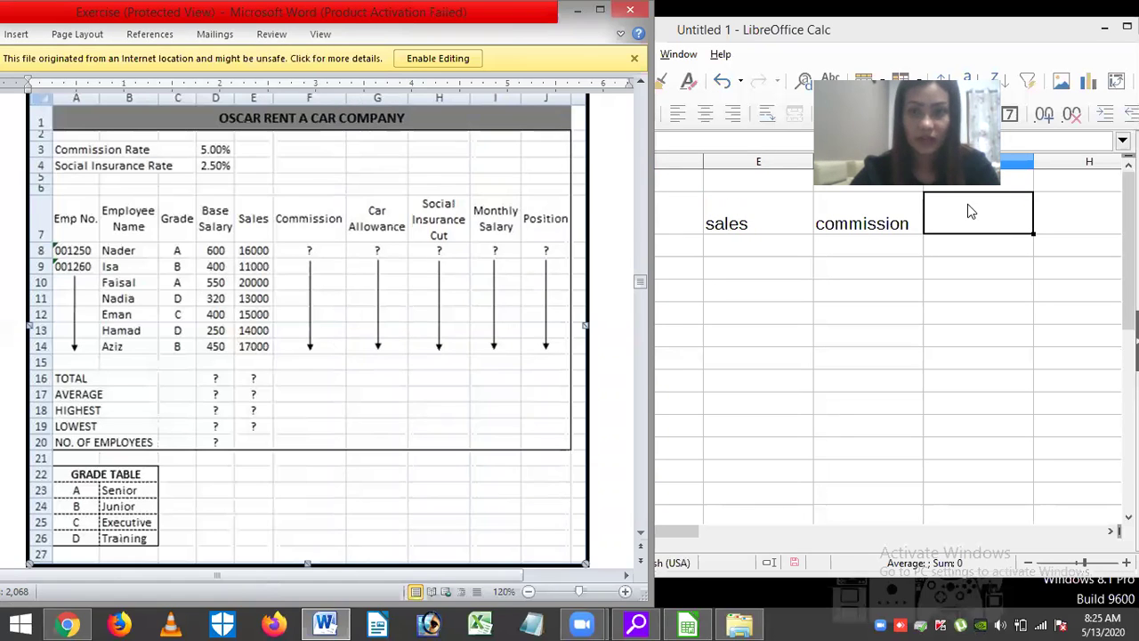
{"action": "left_click", "coordinate": [951, 224]}
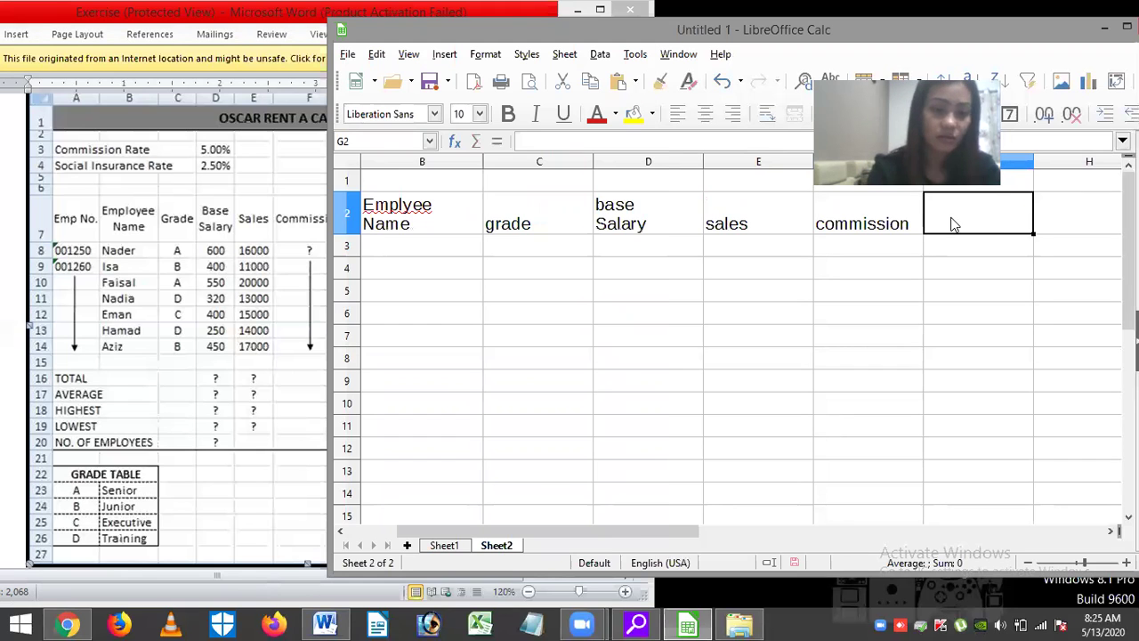
{"action": "type", "text": "car allowance"}
{"action": "key", "text": "Tab"}
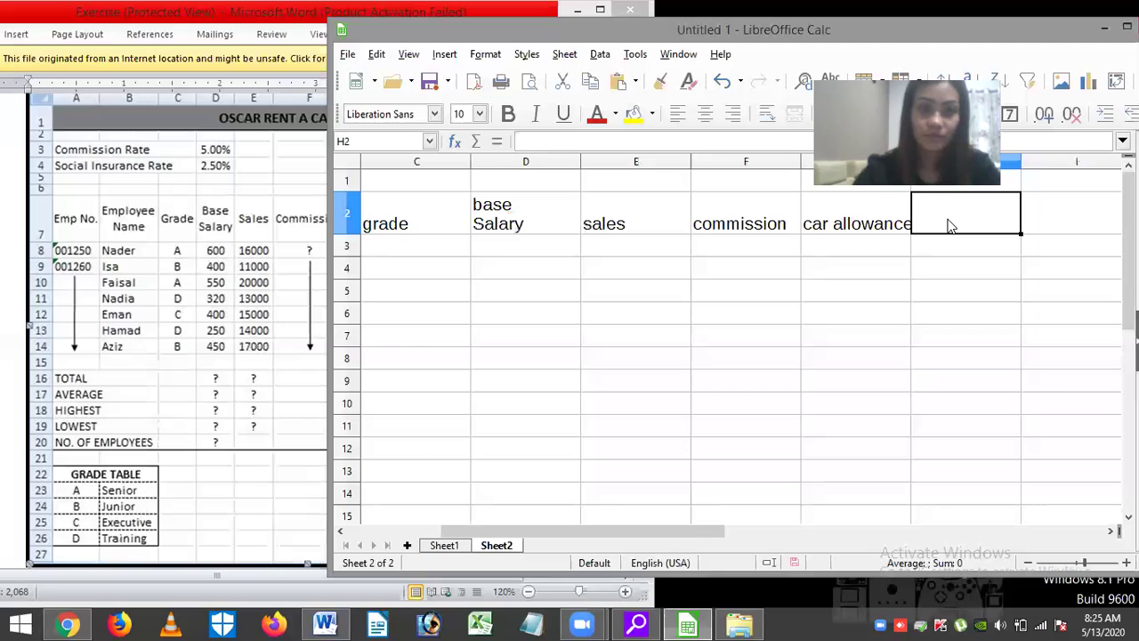
Check the next header in Word and enter "Social Insurance cut" in H2 of the Calc sheet, one word per line.
{"action": "key", "text": "alt+Tab"}
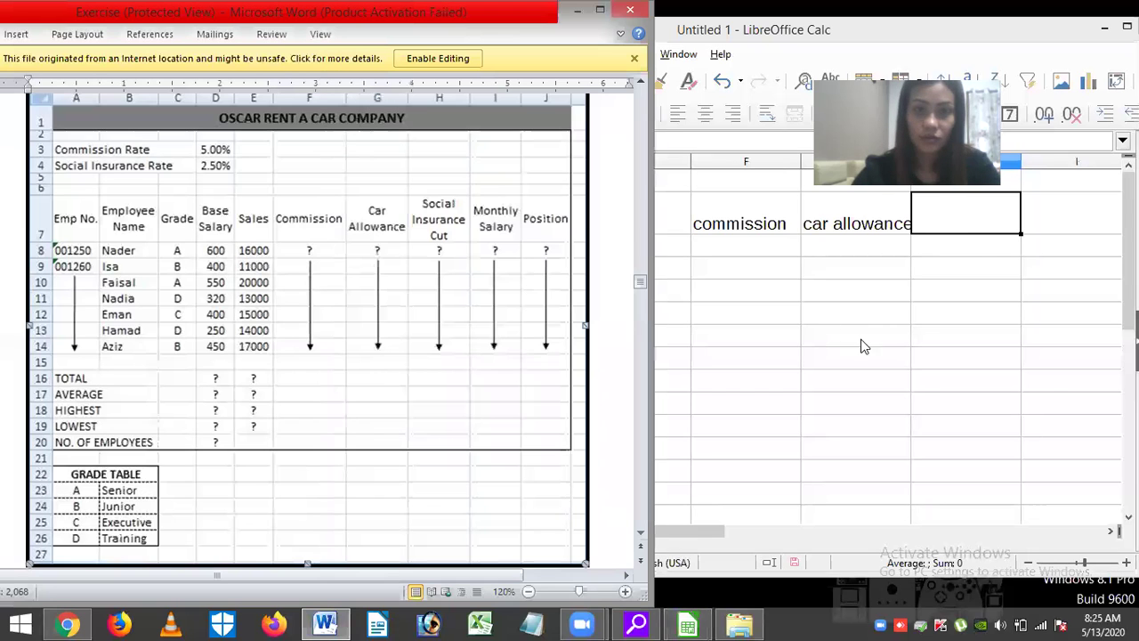
{"action": "left_click", "coordinate": [975, 224]}
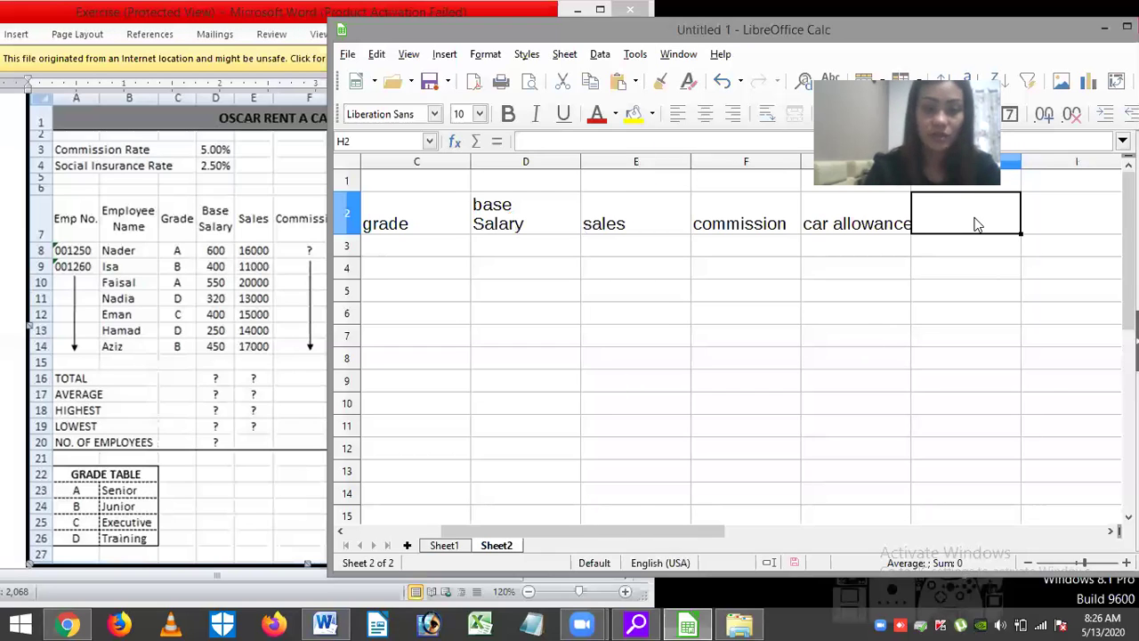
{"action": "type", "text": "social insuranc"}
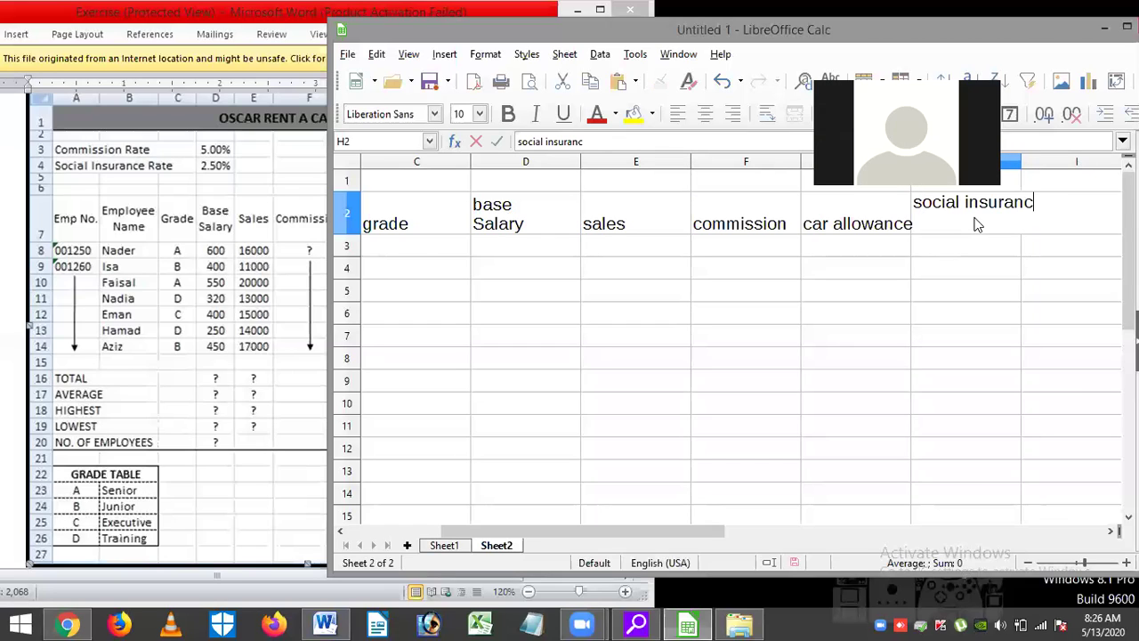
{"action": "type", "text": "e cut"}
{"action": "left_click", "coordinate": [968, 217]}
{"action": "key", "text": "ctrl+Return"}
{"action": "left_click", "coordinate": [993, 221]}
{"action": "key", "text": "BackSpace"}
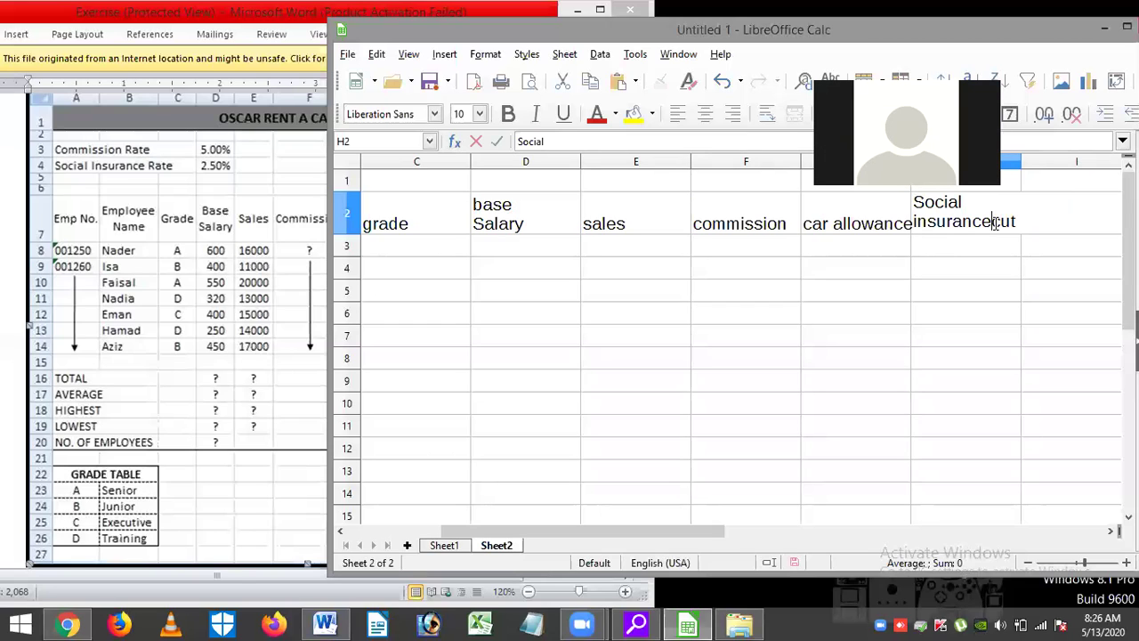
{"action": "key", "text": "ctrl+Return"}
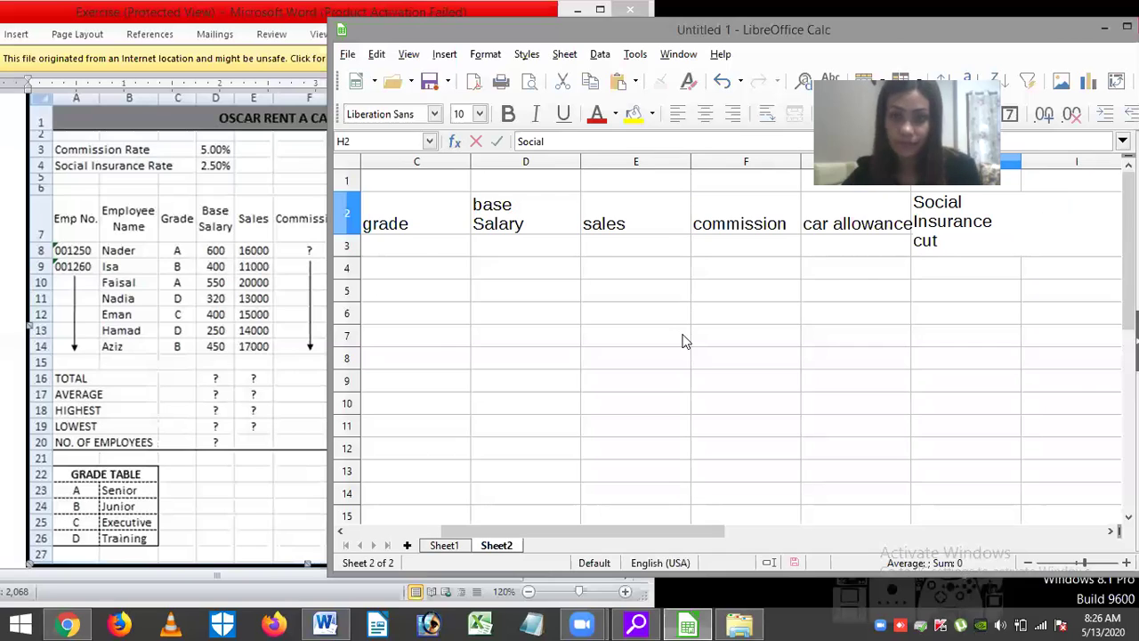
{"action": "left_click", "coordinate": [636, 335]}
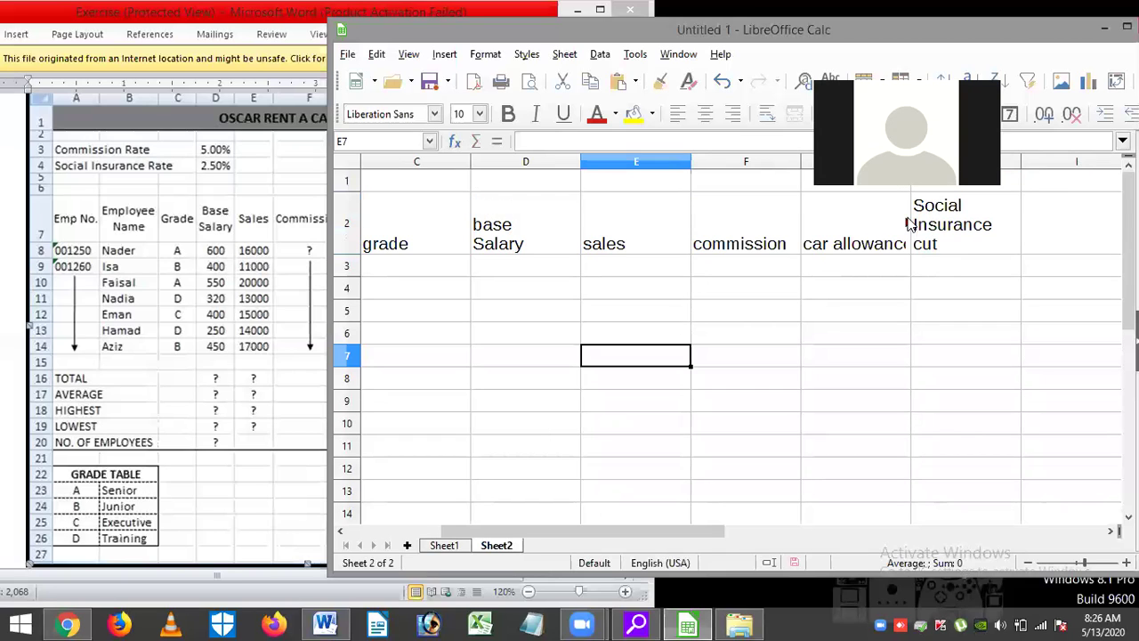
Widen column G to fit the "car allowance" header, select I2 and bring the Word exercise forward to read the remaining headers.
{"action": "left_click_drag", "start_coordinate": [911, 160], "coordinate": [934, 161]}
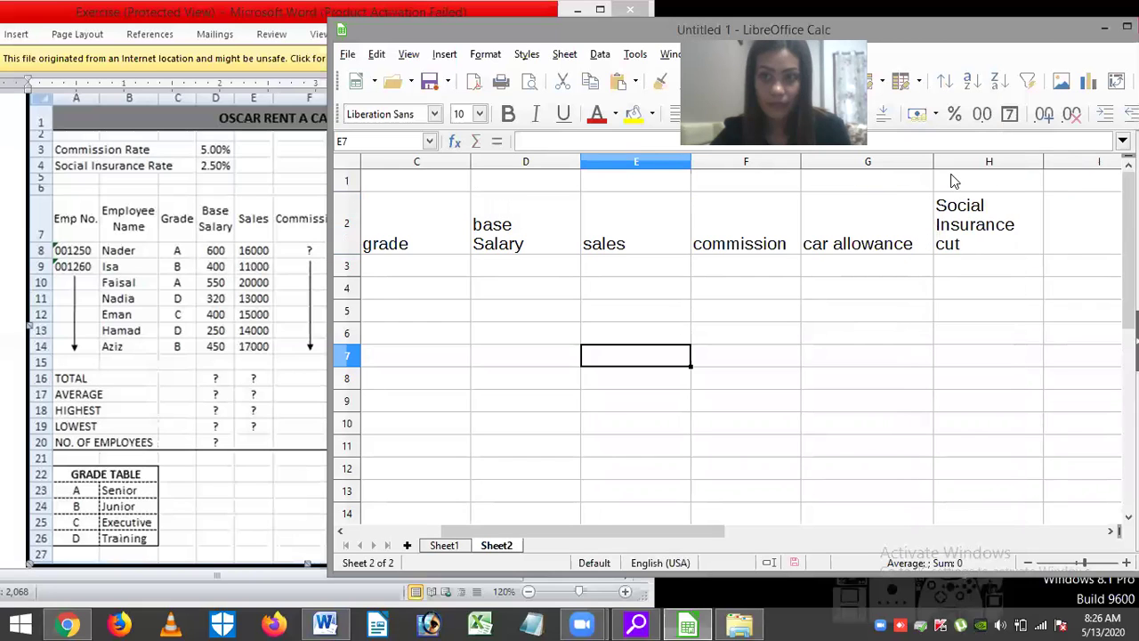
{"action": "left_click", "coordinate": [1017, 204]}
{"action": "left_click", "coordinate": [287, 318]}
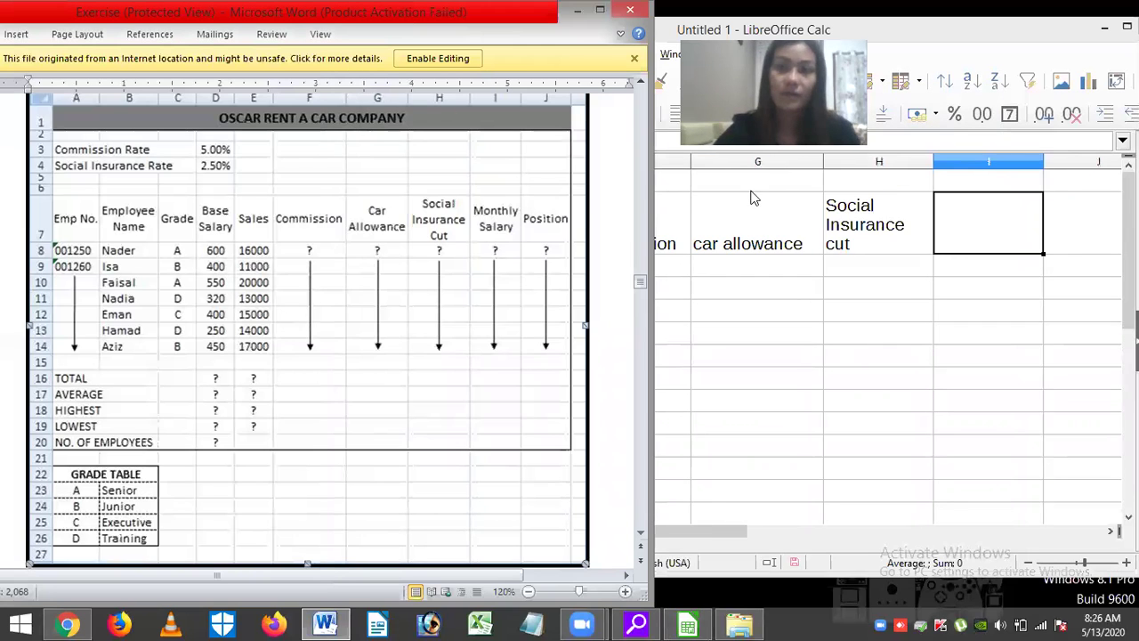
Enter the header "monthly salary" in I2 of the Calc sheet.
{"action": "left_click", "coordinate": [970, 216]}
{"action": "type", "text": "m"}
{"action": "type", "text": "pn"}
{"action": "key", "text": "BackSpace"}
{"action": "key", "text": "BackSpace"}
{"action": "type", "text": "onthly salr"}
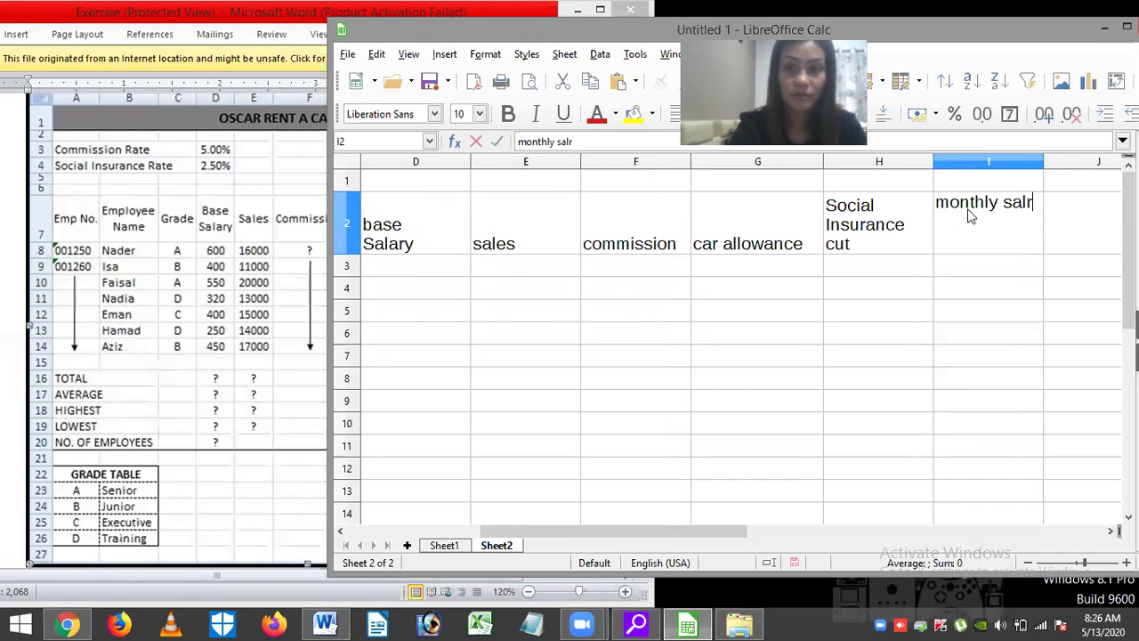
{"action": "key", "text": "BackSpace"}
{"action": "type", "text": "ary"}
{"action": "key", "text": "Tab"}
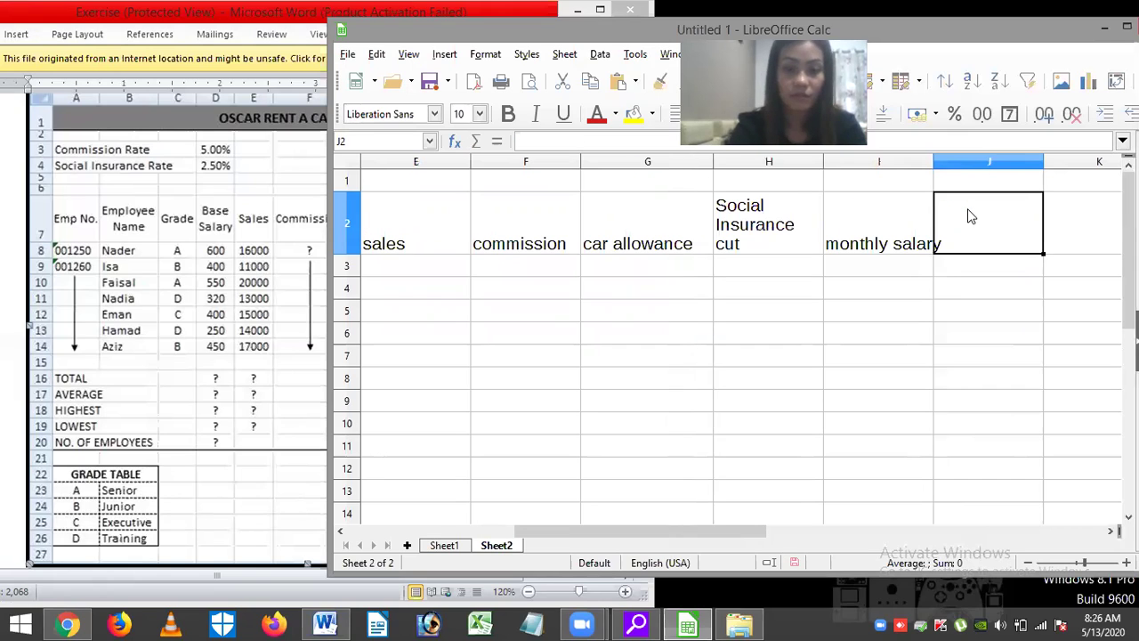
Enter "position" in J2 and widen column I to fit the "monthly salary" header.
{"action": "type", "text": "posu"}
{"action": "key", "text": "BackSpace"}
{"action": "type", "text": "o"}
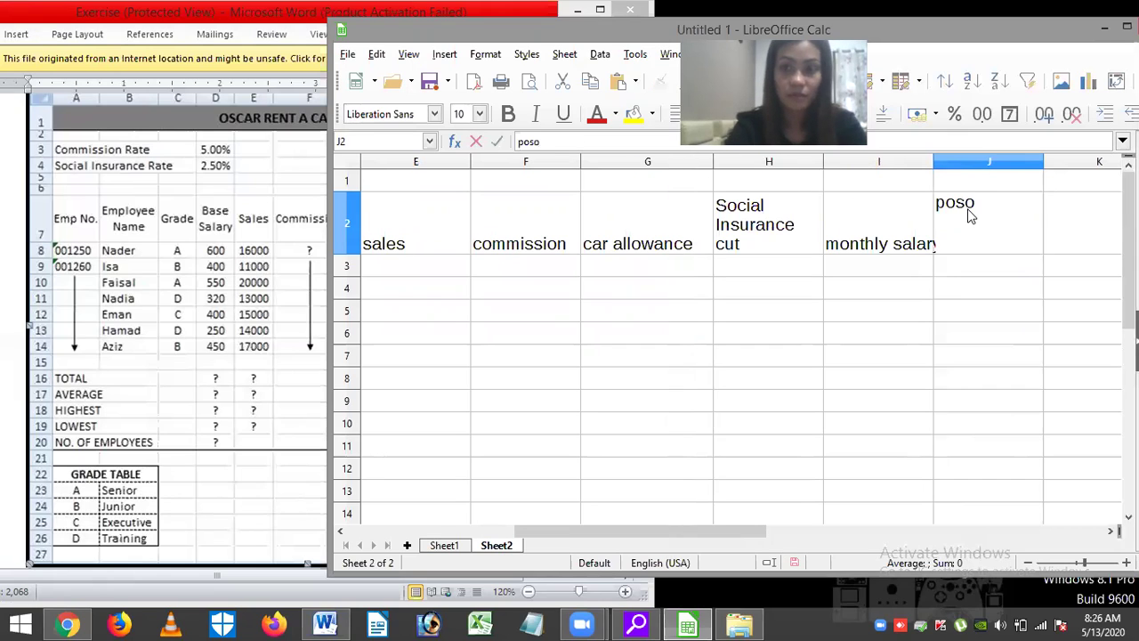
{"action": "key", "text": "BackSpace"}
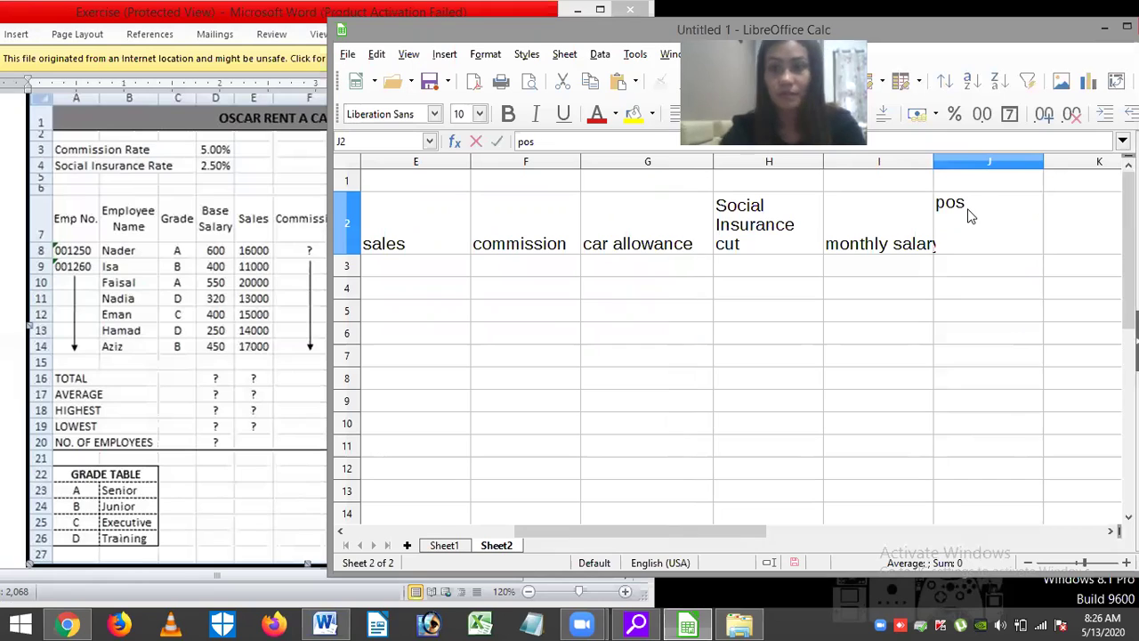
{"action": "type", "text": "ition"}
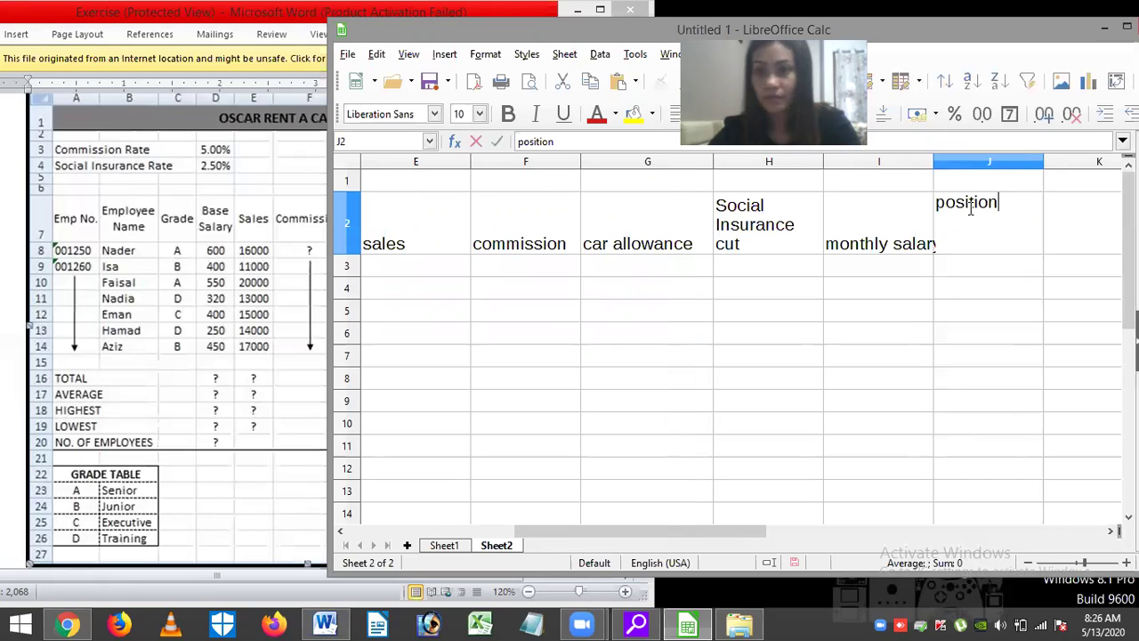
{"action": "left_click", "coordinate": [931, 163]}
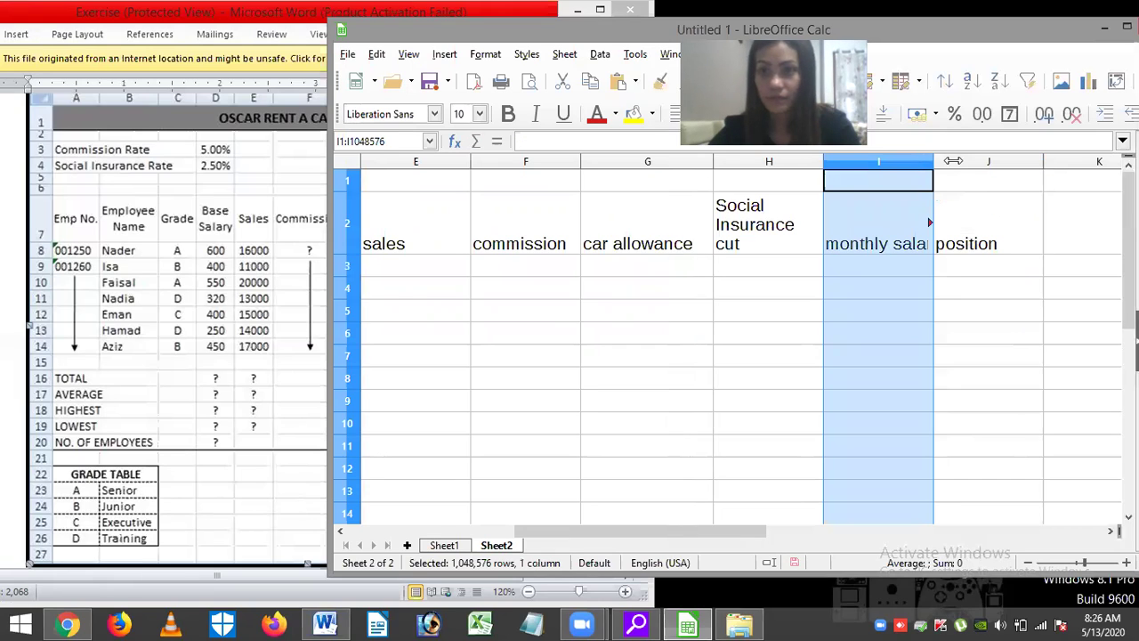
{"action": "left_click_drag", "start_coordinate": [934, 161], "coordinate": [953, 161]}
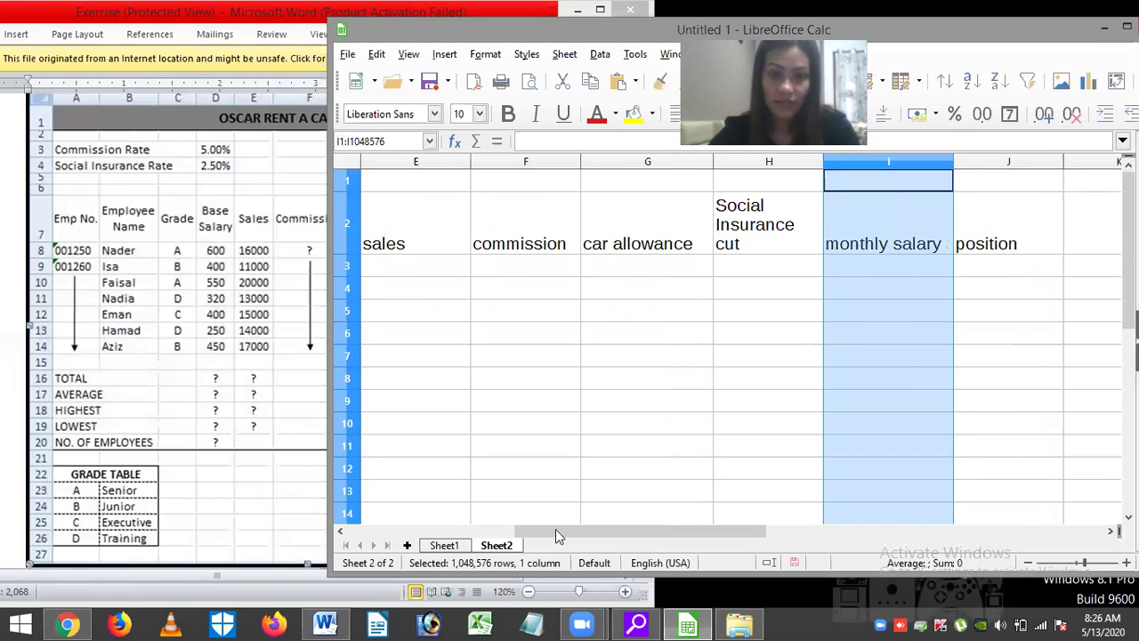
Select A3 below the "emp no." header, check the first employee number in the Word exercise and maximize the Calc window.
{"action": "scroll", "coordinate": [407, 258], "scroll_direction": "left", "scroll_amount": 3}
{"action": "left_click", "coordinate": [405, 264]}
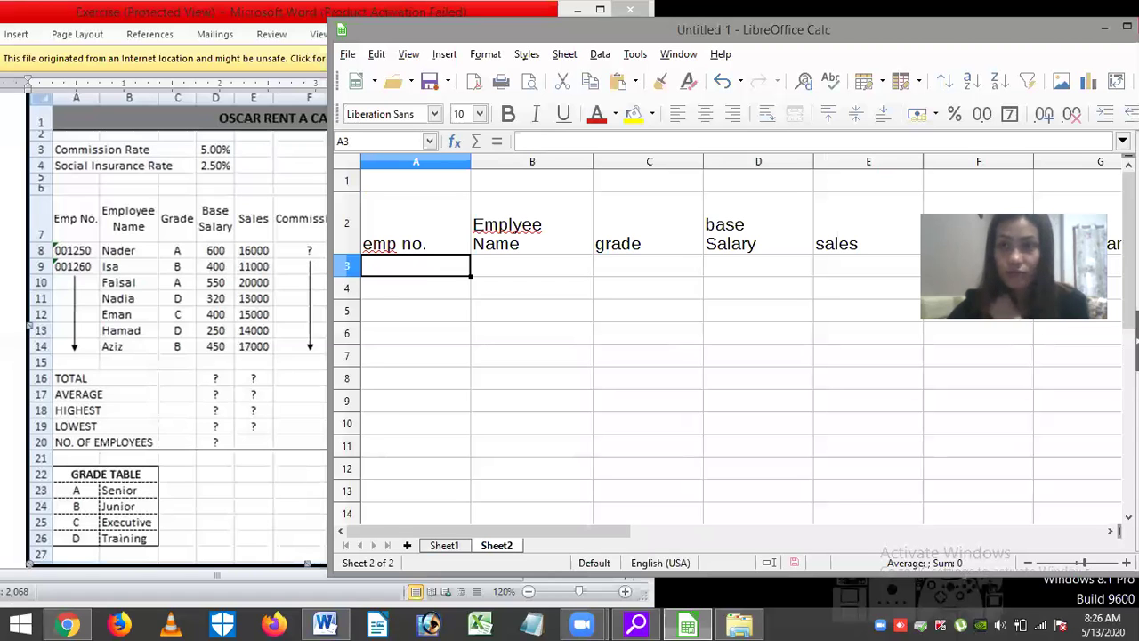
{"action": "double_click", "coordinate": [1084, 30]}
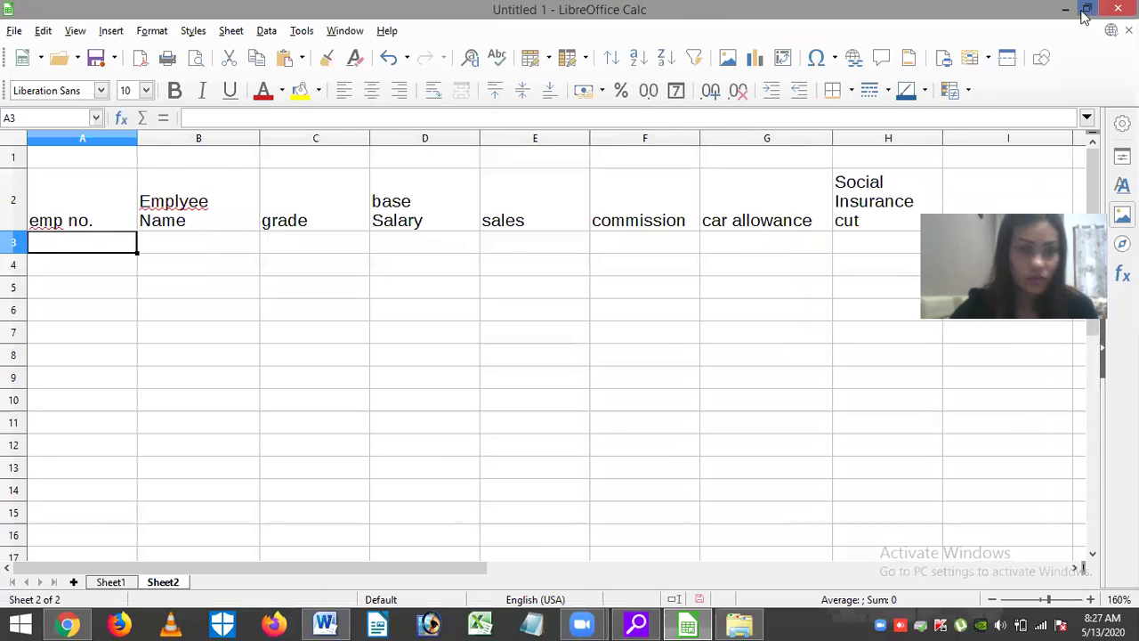
{"action": "left_click", "coordinate": [1084, 15]}
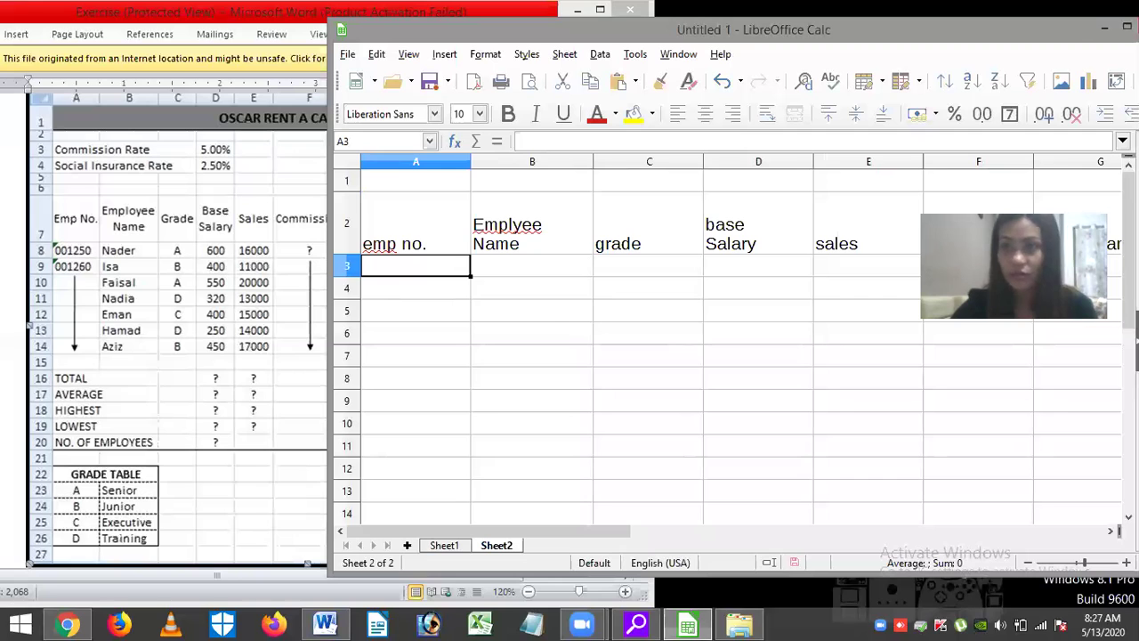
{"action": "key", "text": "super+Up"}
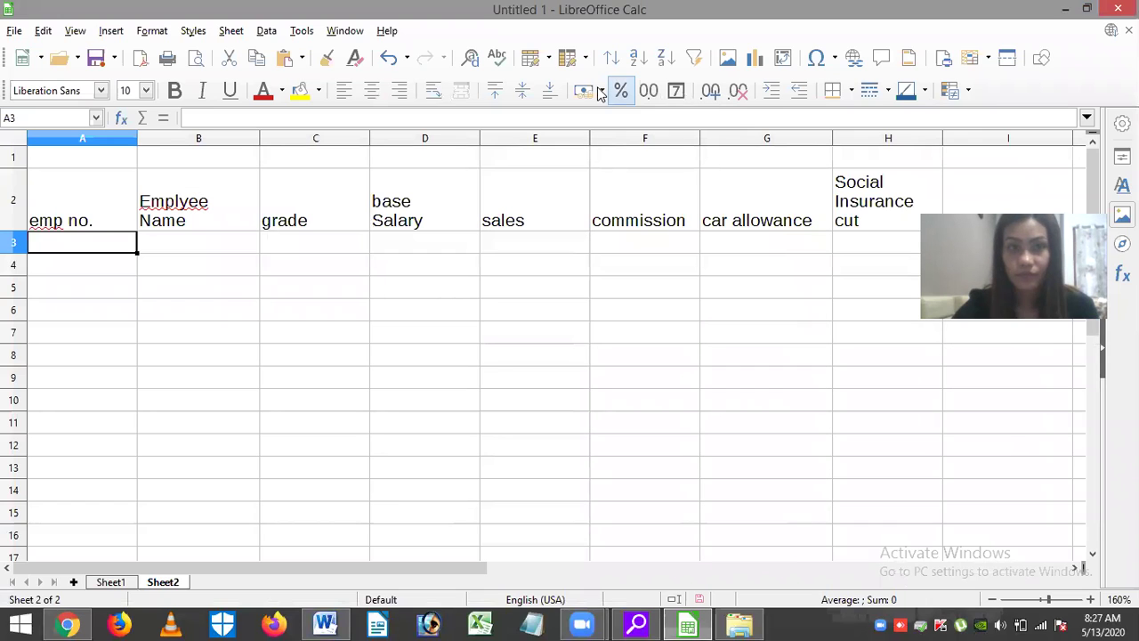
Enter the first employee number from the exercise, with its leading zeros, in A3.
{"action": "double_click", "coordinate": [67, 242]}
{"action": "type", "text": "001"}
{"action": "type", "text": "5"}
{"action": "key", "text": "BackSpace"}
{"action": "type", "text": "250"}
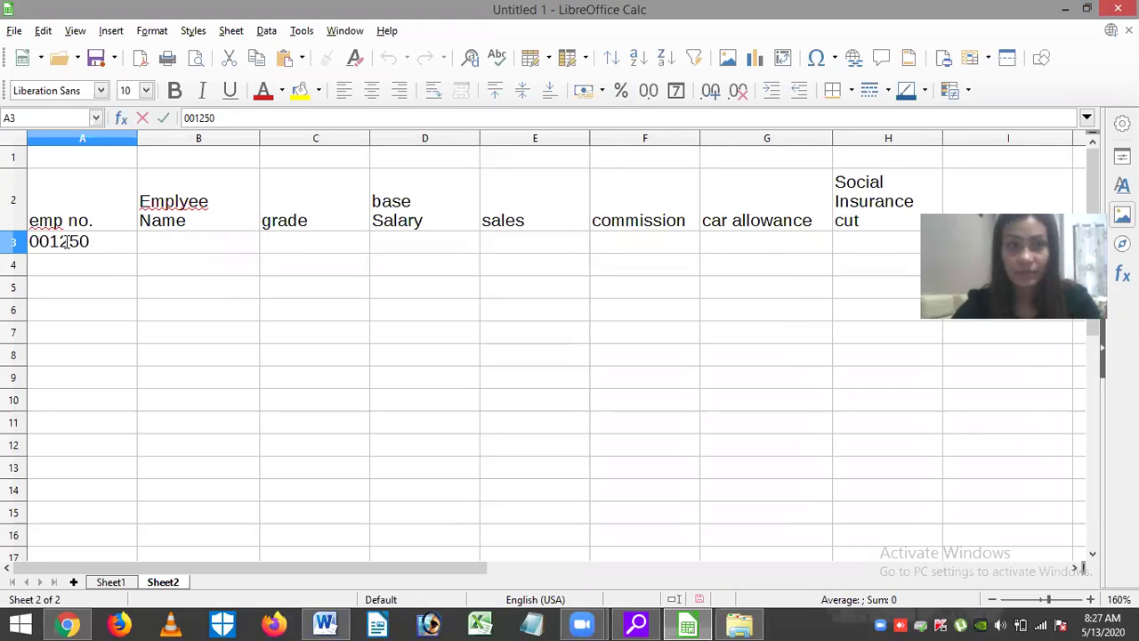
{"action": "key", "text": "Return"}
Select A3:B3 and set their number format to 0 decimal places in the cell properties.
{"action": "key", "text": "Up"}
{"action": "key", "text": "shift+Right"}
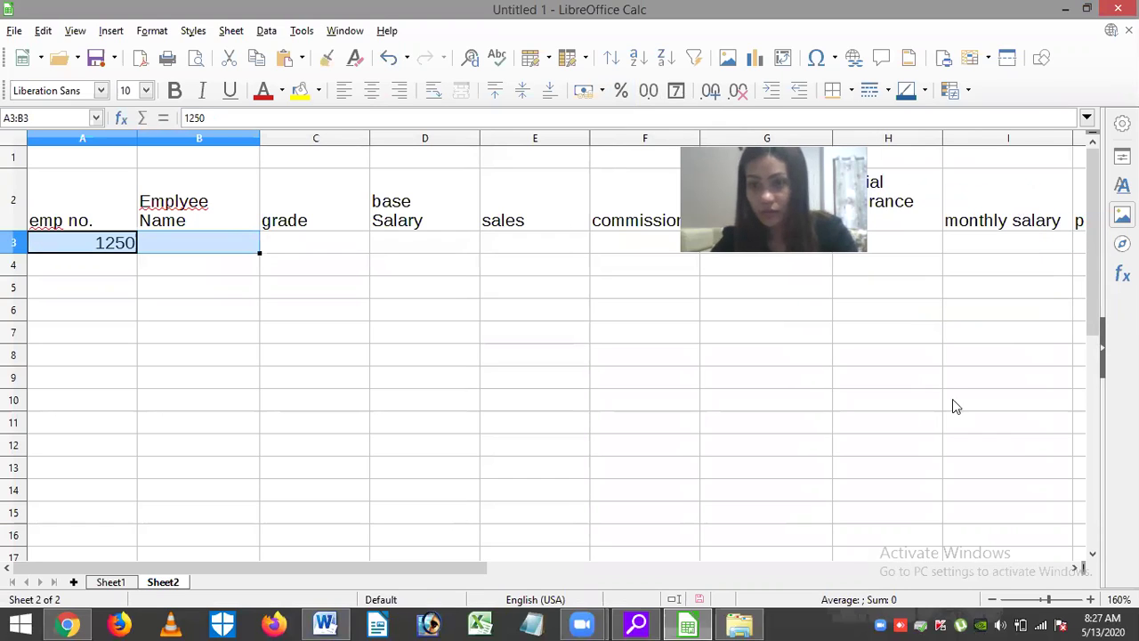
{"action": "left_click", "coordinate": [1122, 156]}
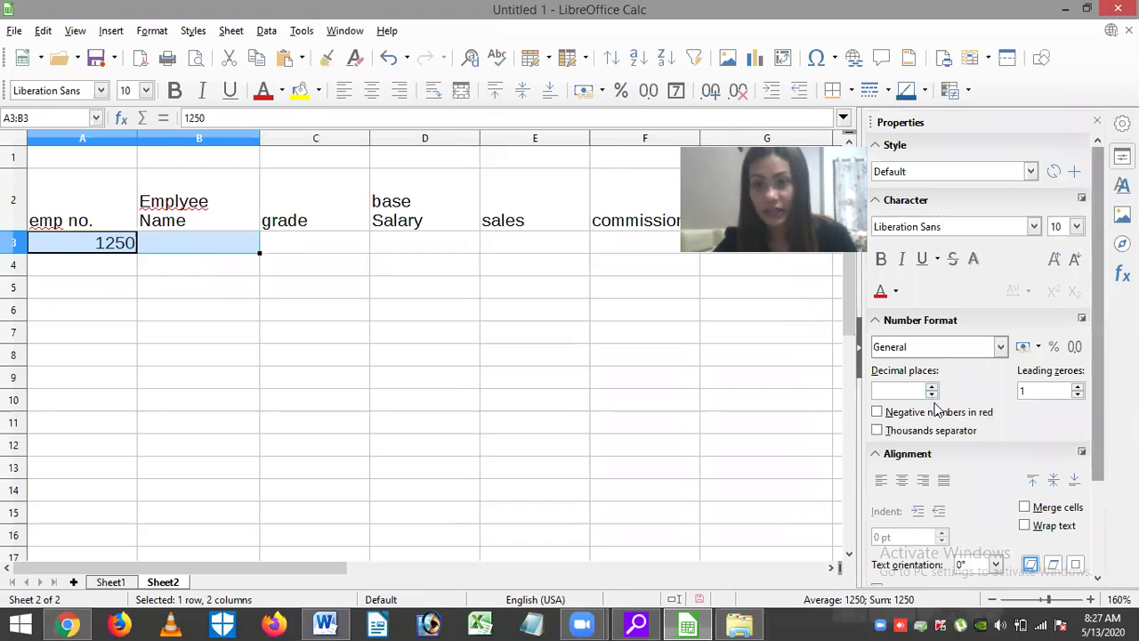
{"action": "left_click", "coordinate": [932, 394]}
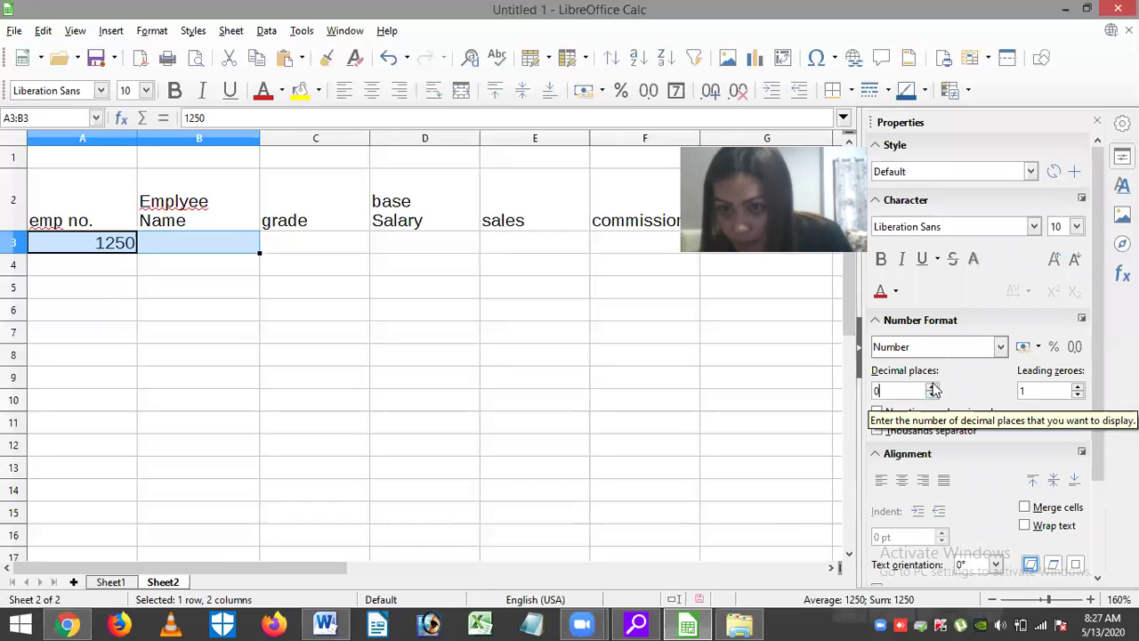
Set the number format of cells A3:B3 to 2 decimal places.
{"action": "left_click", "coordinate": [931, 388]}
{"action": "double_click", "coordinate": [932, 388]}
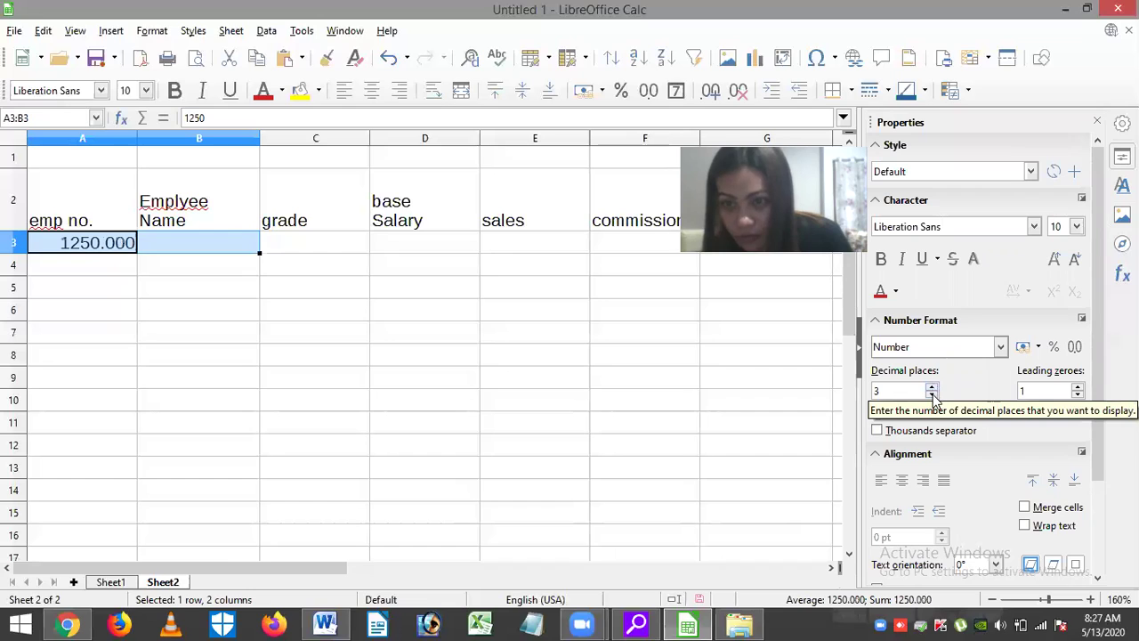
{"action": "left_click", "coordinate": [932, 394]}
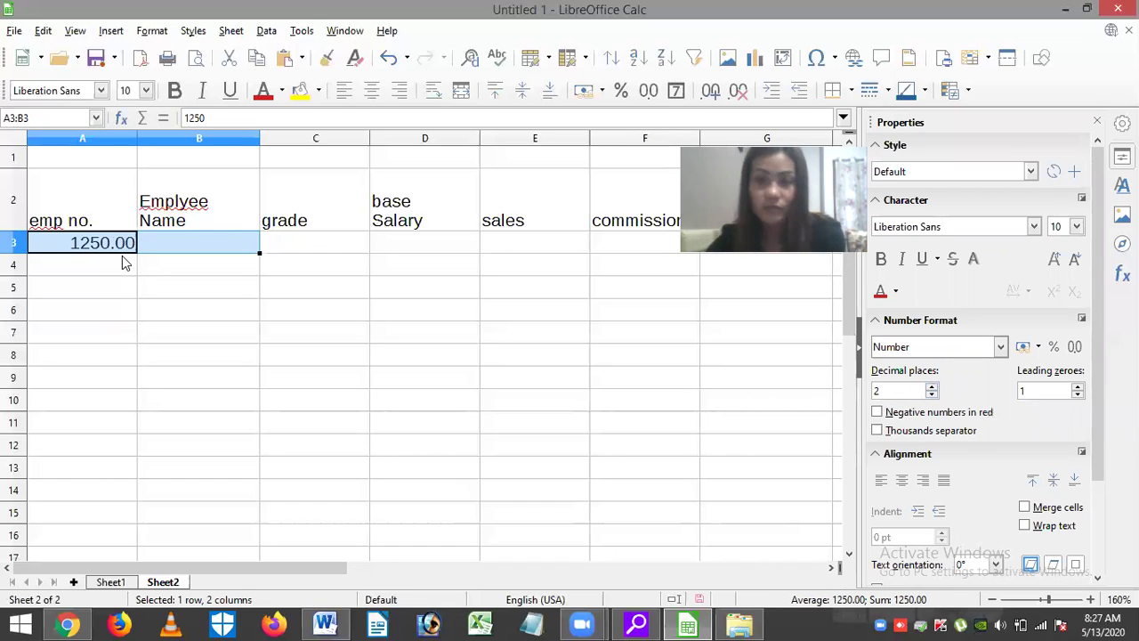
{"action": "key", "text": "BackSpace"}
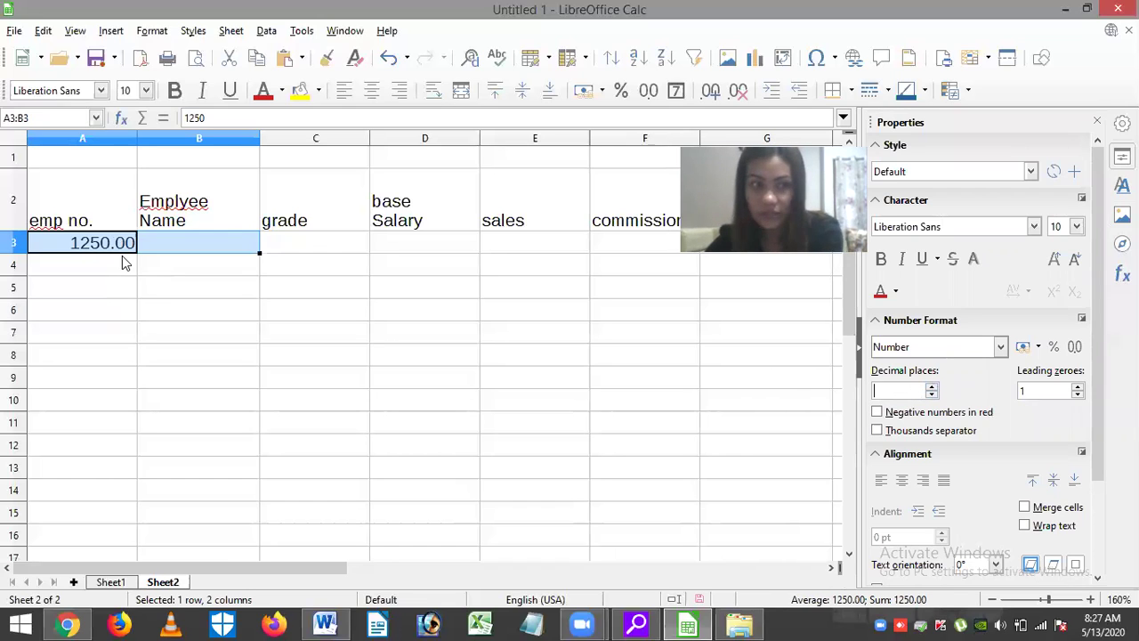
{"action": "double_click", "coordinate": [134, 242]}
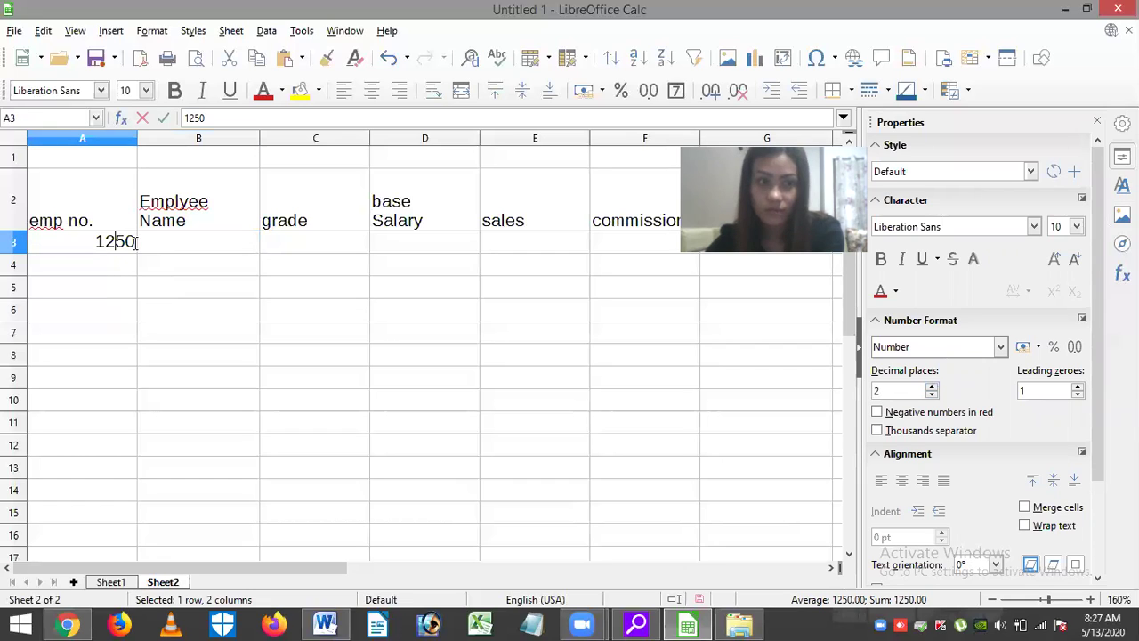
Set cell A3's number format to 0 decimal places and 3 leading zeroes.
{"action": "left_click", "coordinate": [932, 387]}
{"action": "left_click", "coordinate": [932, 388]}
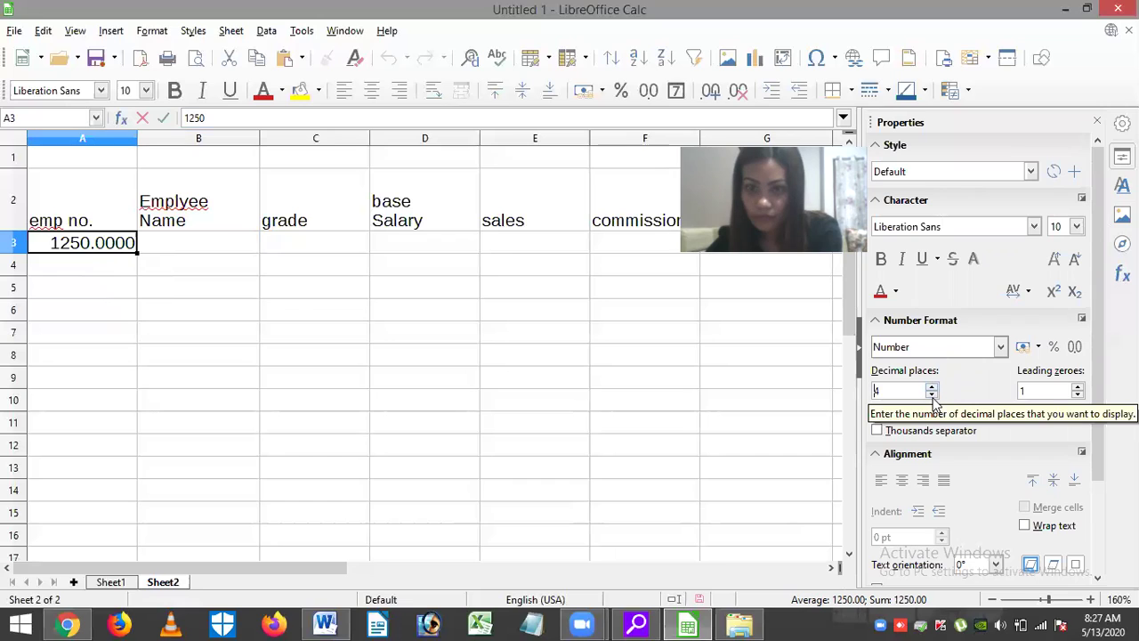
{"action": "left_click", "coordinate": [932, 394]}
{"action": "left_click", "coordinate": [932, 394]}
{"action": "left_click", "coordinate": [932, 394]}
{"action": "left_click", "coordinate": [1078, 388]}
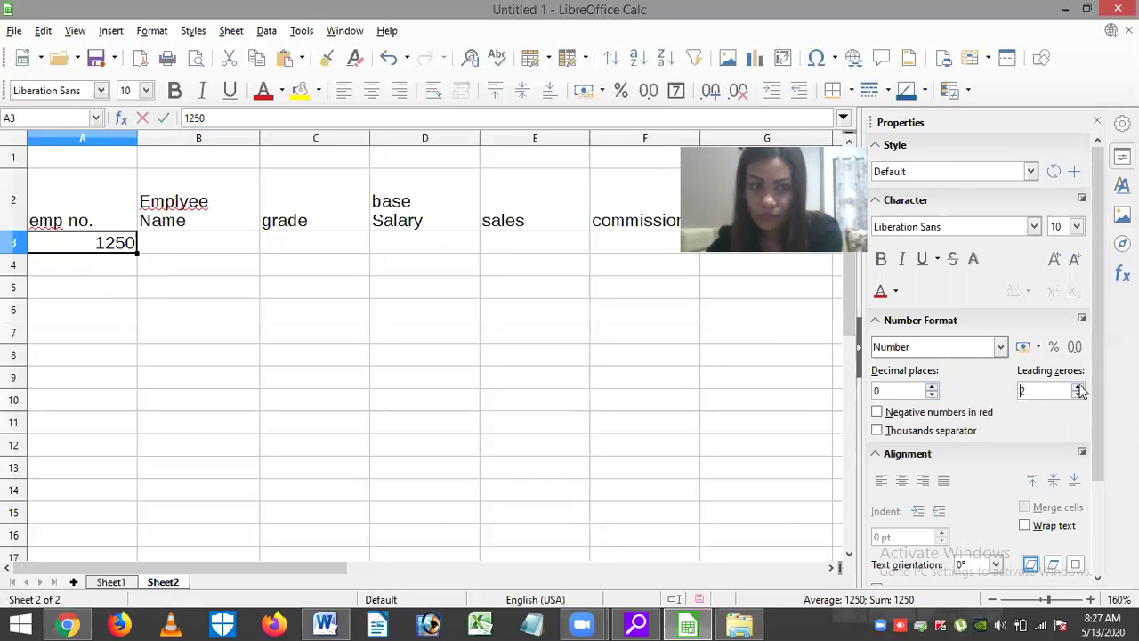
{"action": "left_click", "coordinate": [1079, 388]}
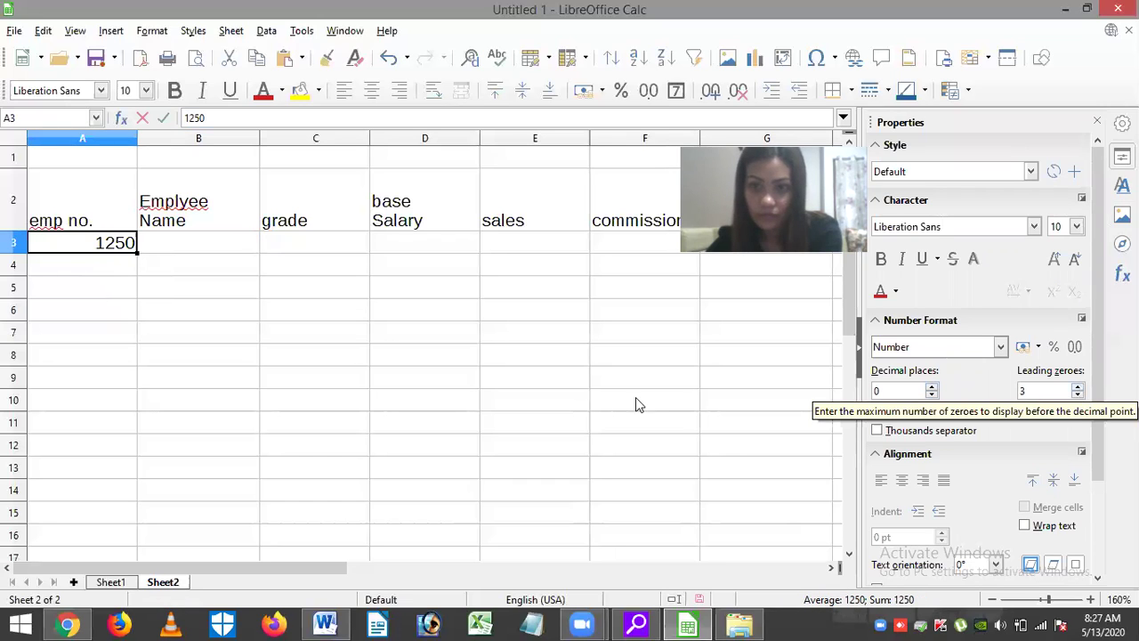
Replace the employee number in cell A3 with 001250 to test the leading-zero format.
{"action": "double_click", "coordinate": [80, 242]}
{"action": "key", "text": "shift+End"}
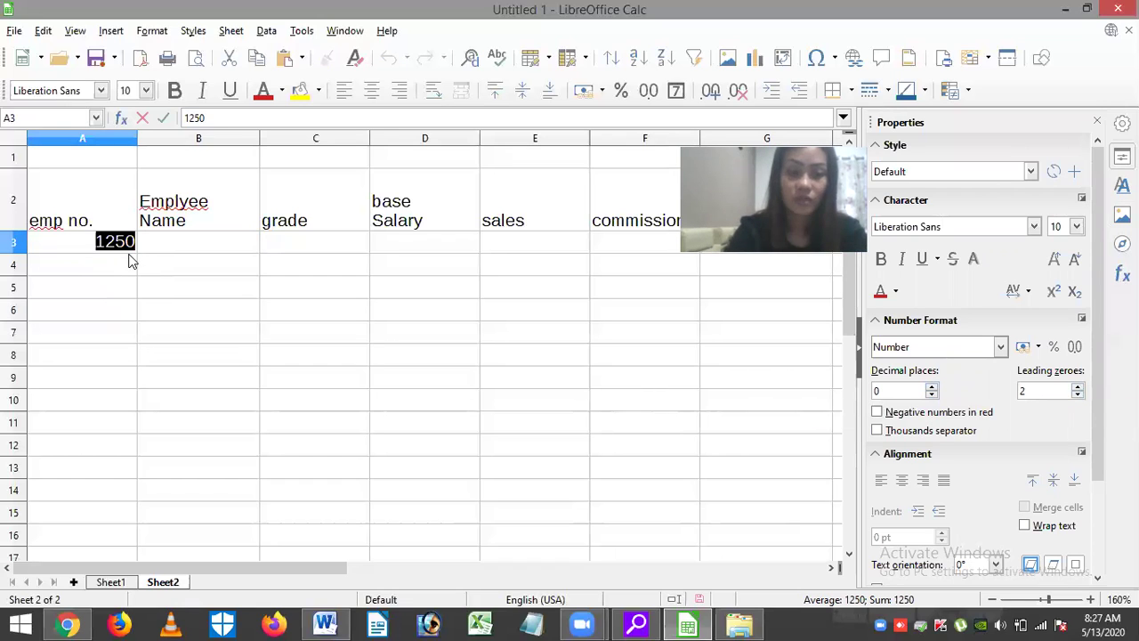
{"action": "type", "text": "0012"}
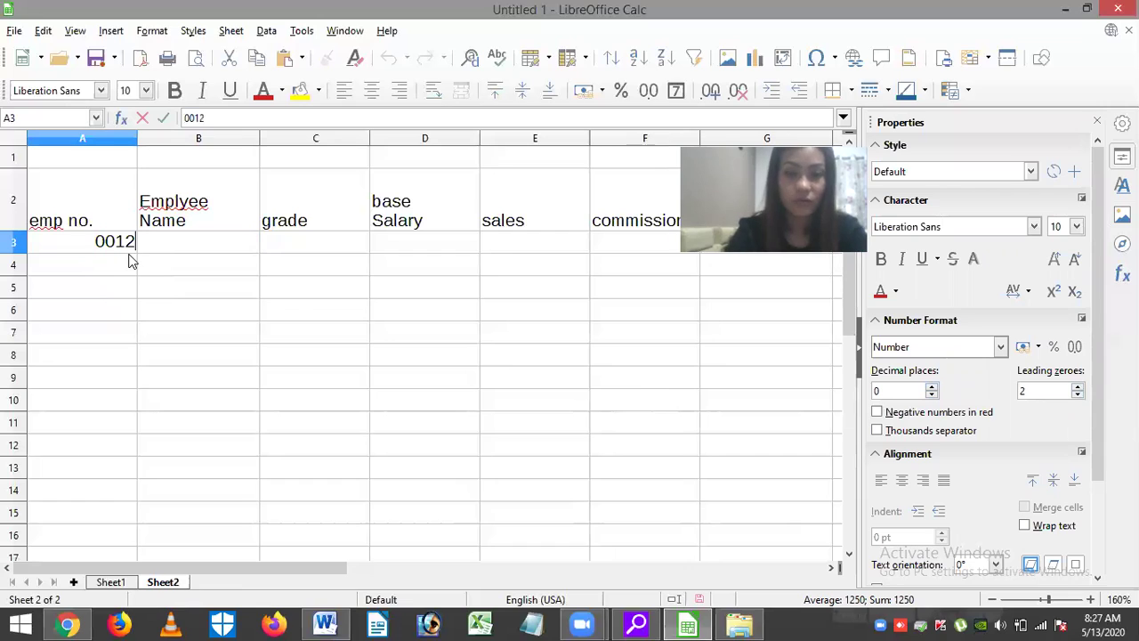
{"action": "key", "text": "Return"}
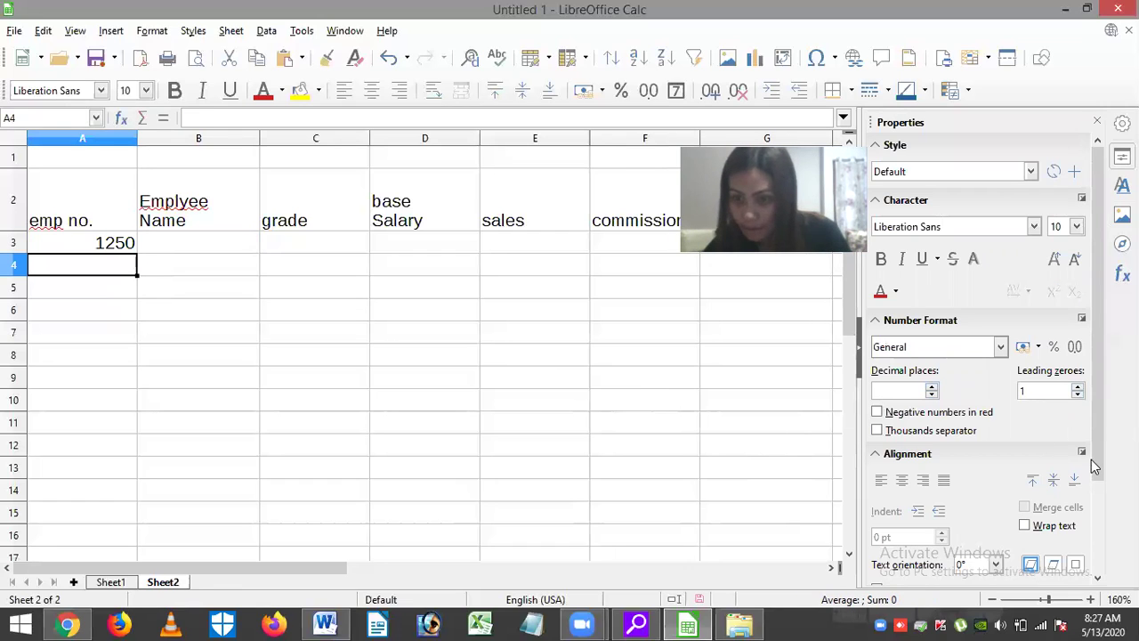
Format cell A4 as a number with 2 decimal places, a thousands separator and 4 leading zeroes.
{"action": "scroll", "coordinate": [1085, 346], "scroll_direction": "down", "scroll_amount": 1}
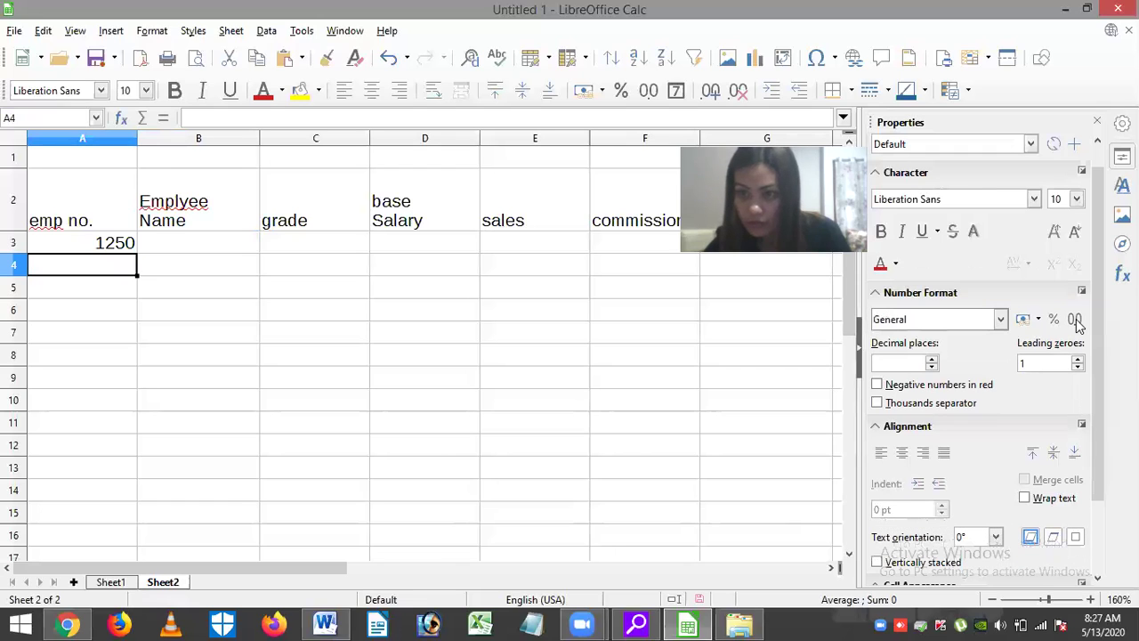
{"action": "key", "text": "ctrl+shift+1"}
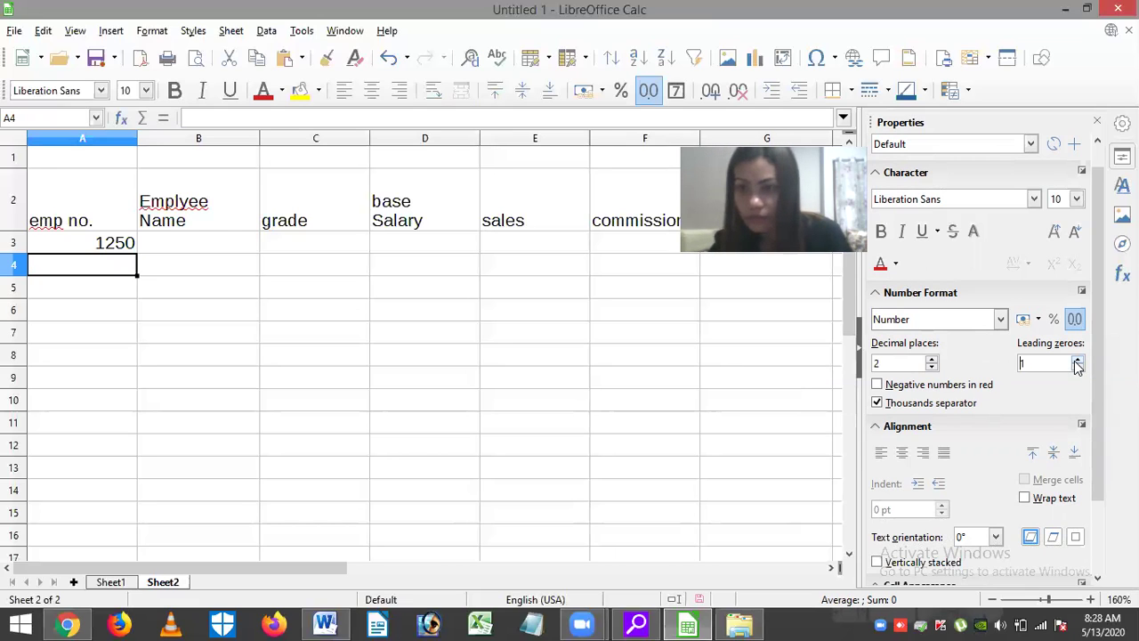
{"action": "left_click", "coordinate": [1078, 360]}
{"action": "left_click", "coordinate": [1078, 361]}
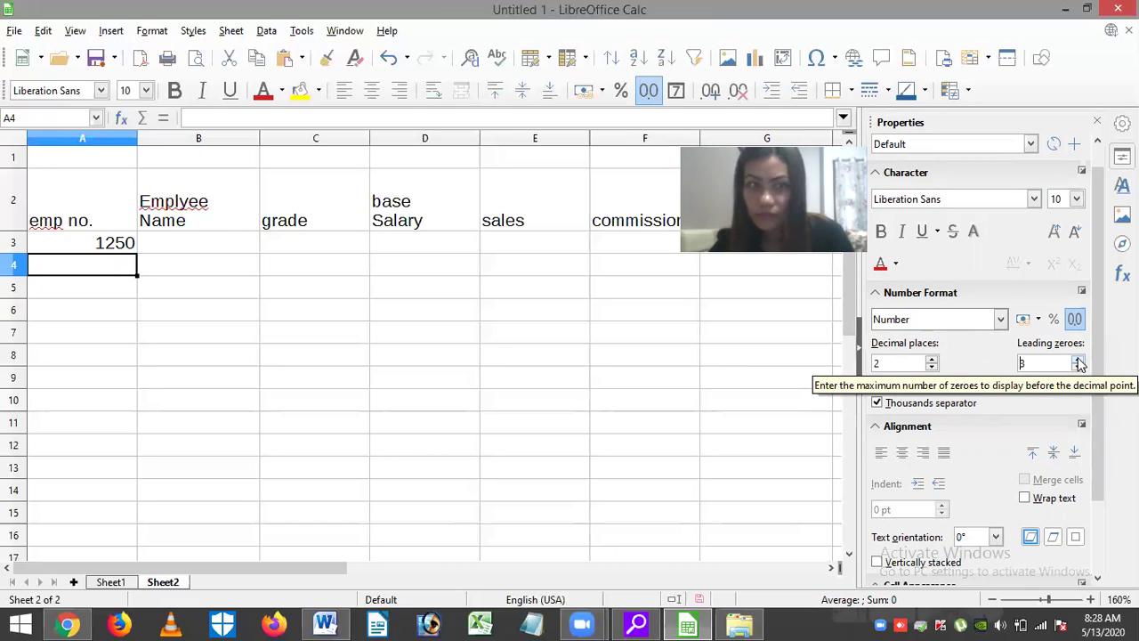
{"action": "left_click", "coordinate": [1078, 361]}
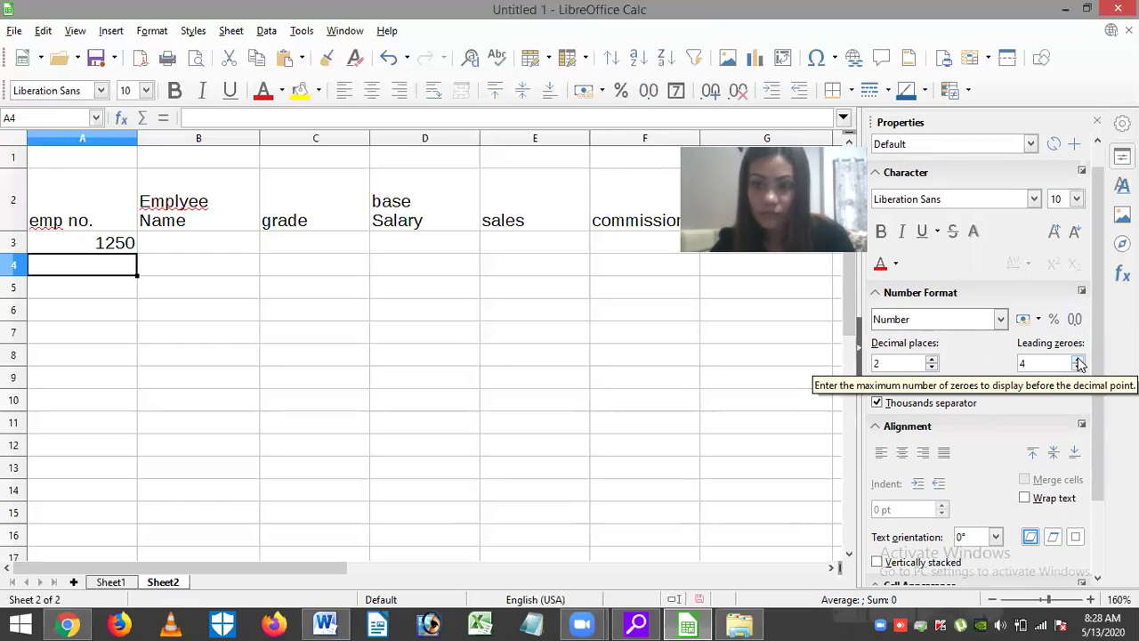
Re-enter the employee number in cell A3 as 001250.
{"action": "double_click", "coordinate": [136, 243]}
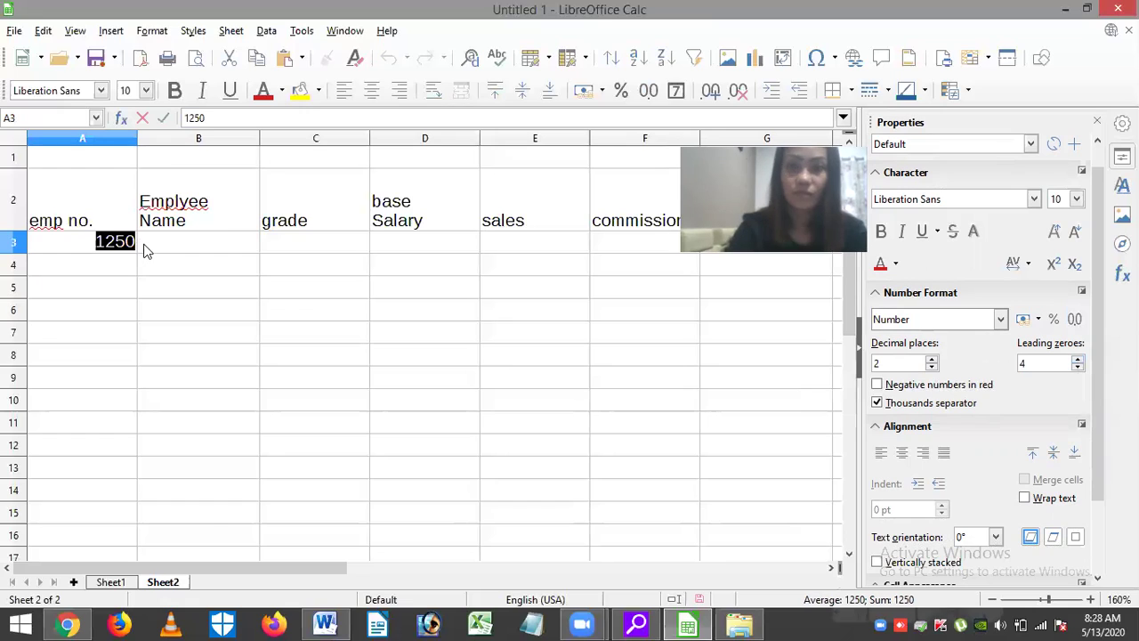
{"action": "type", "text": "0012"}
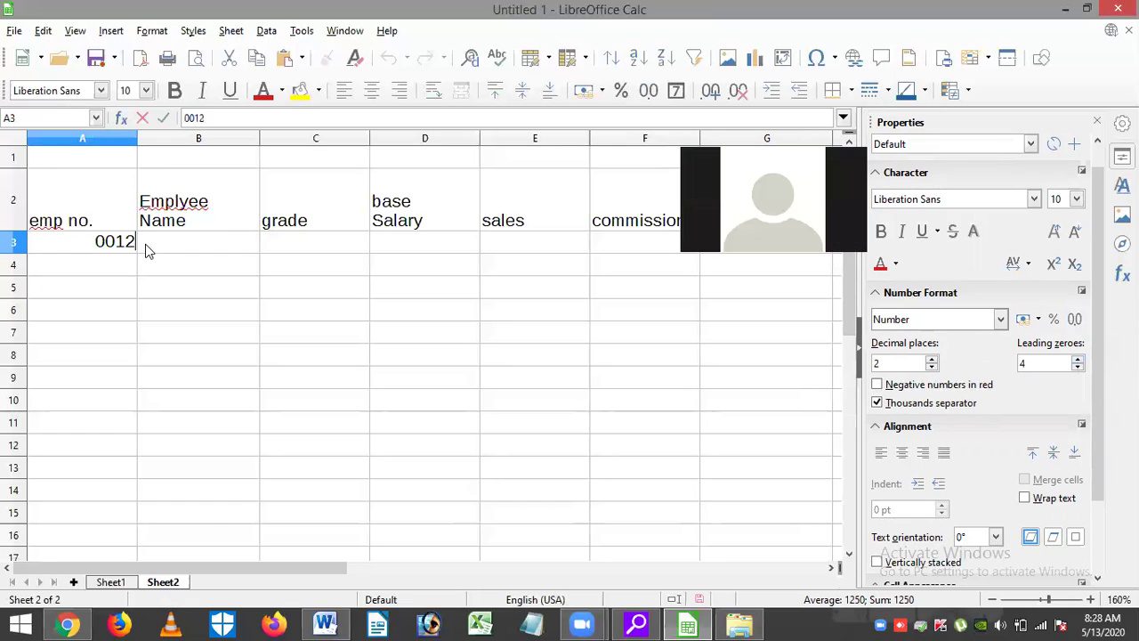
{"action": "type", "text": "50"}
{"action": "key", "text": "Return"}
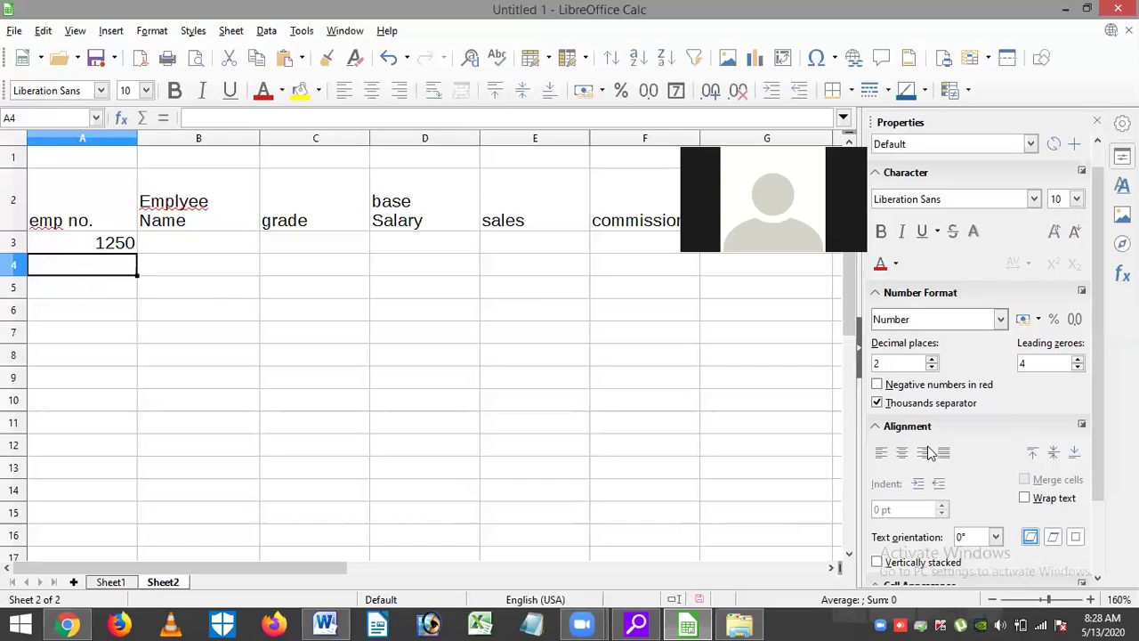
Keep the Number category for cell A4 and set its leading zeroes to 6 in the Format Cells dialog.
{"action": "left_click", "coordinate": [939, 319]}
{"action": "left_click", "coordinate": [924, 352]}
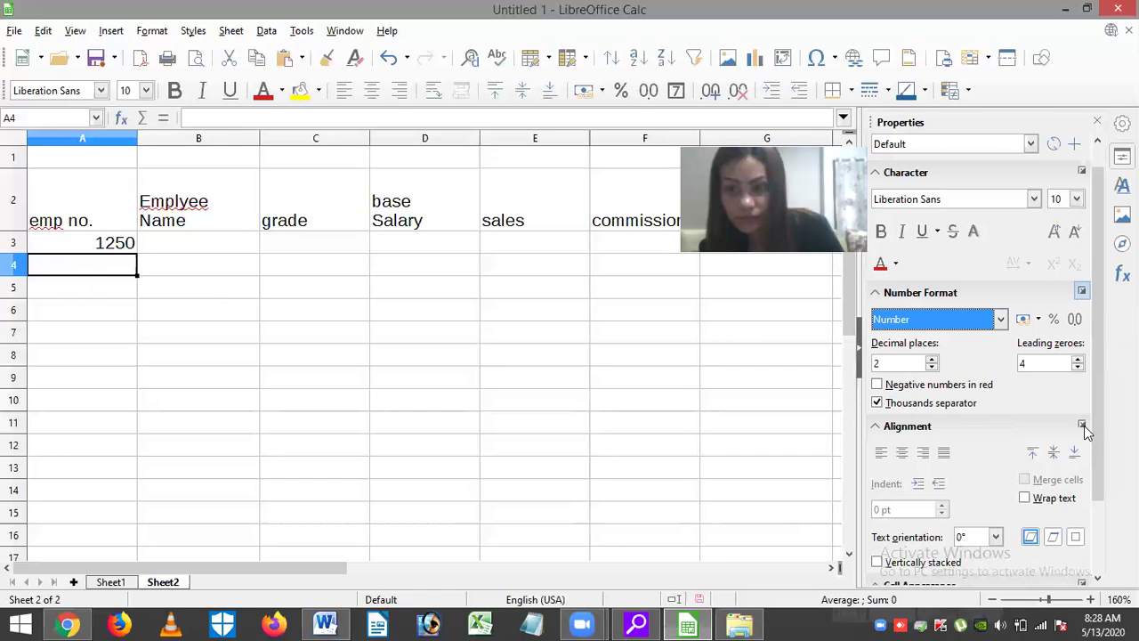
{"action": "left_click", "coordinate": [1083, 294]}
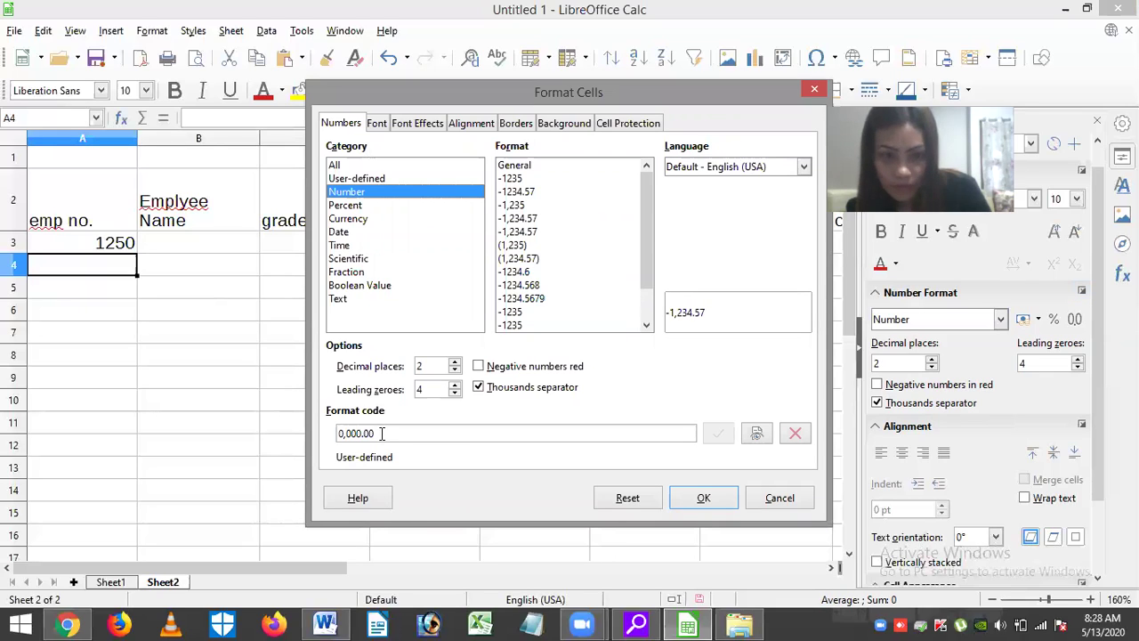
{"action": "double_click", "coordinate": [455, 386]}
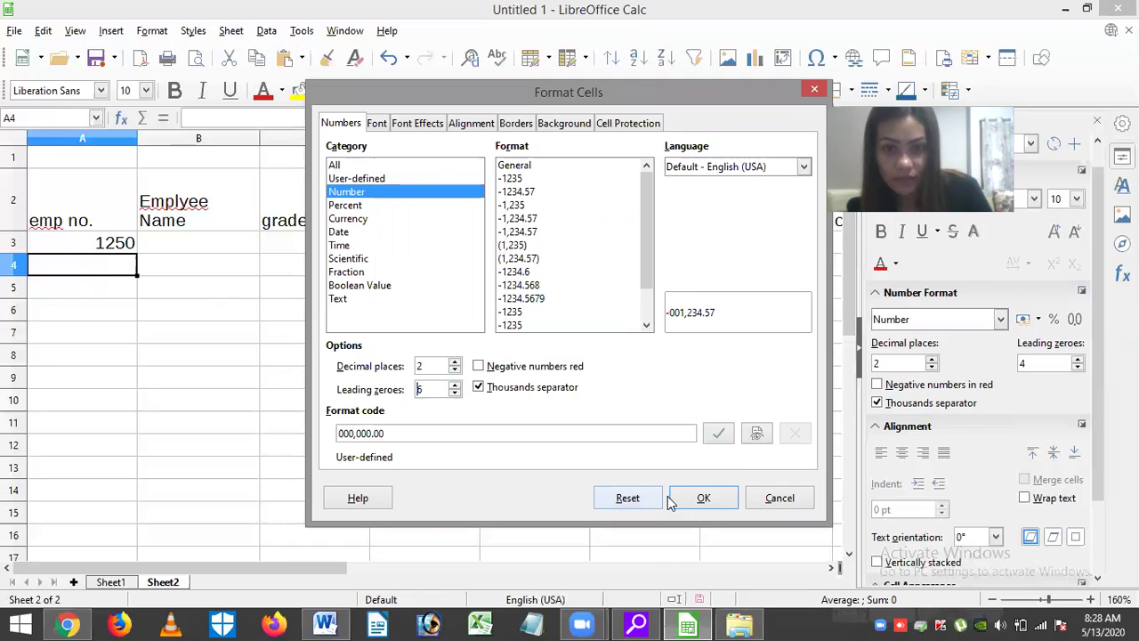
{"action": "left_click", "coordinate": [700, 498]}
Overwrite the number in cell A3 with 001250 once more.
{"action": "double_click", "coordinate": [96, 247]}
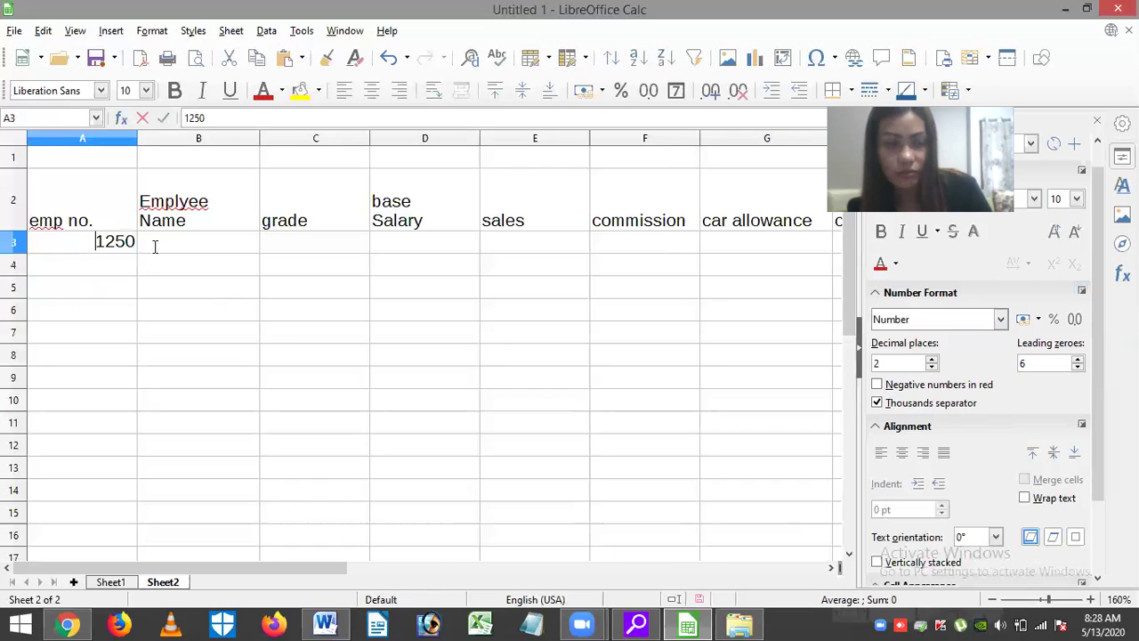
{"action": "key", "text": "shift+End"}
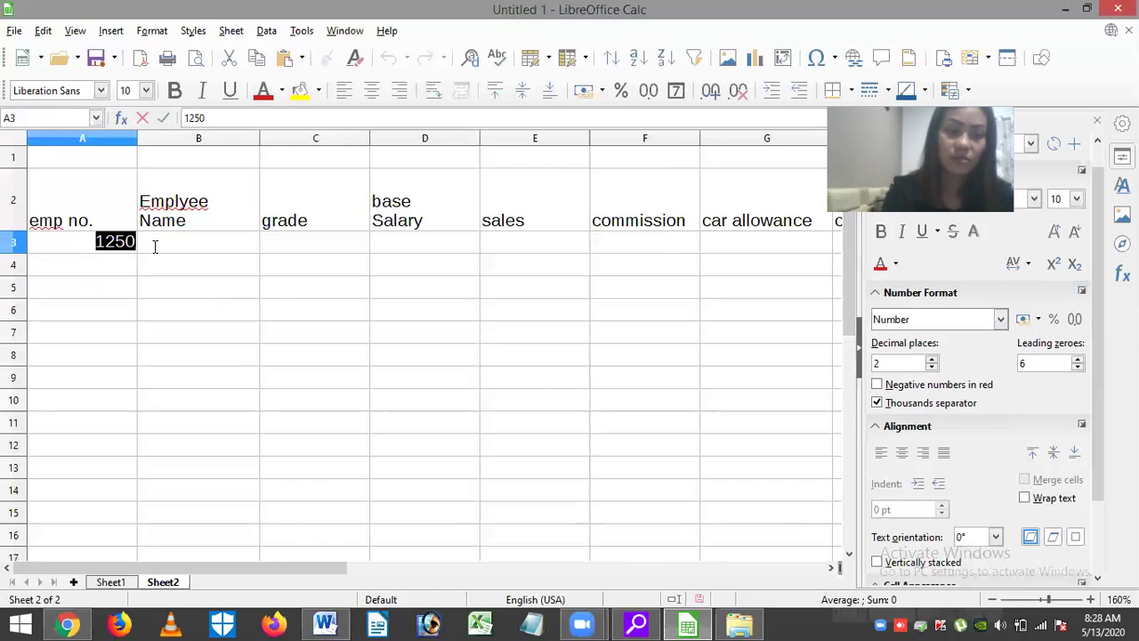
{"action": "type", "text": "001250"}
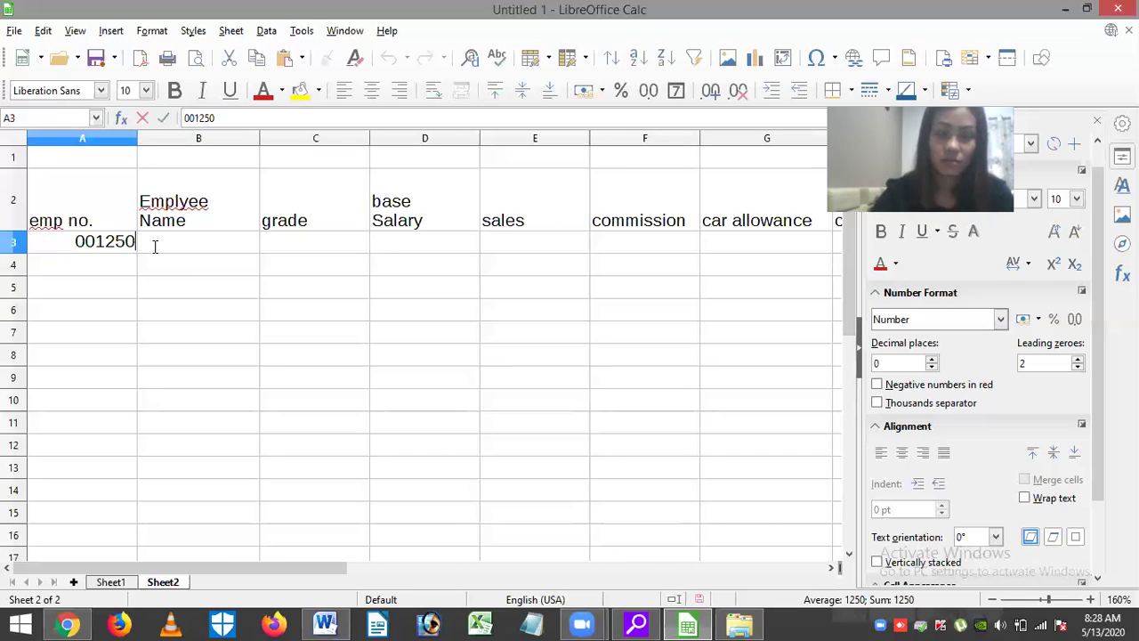
{"action": "key", "text": "Return"}
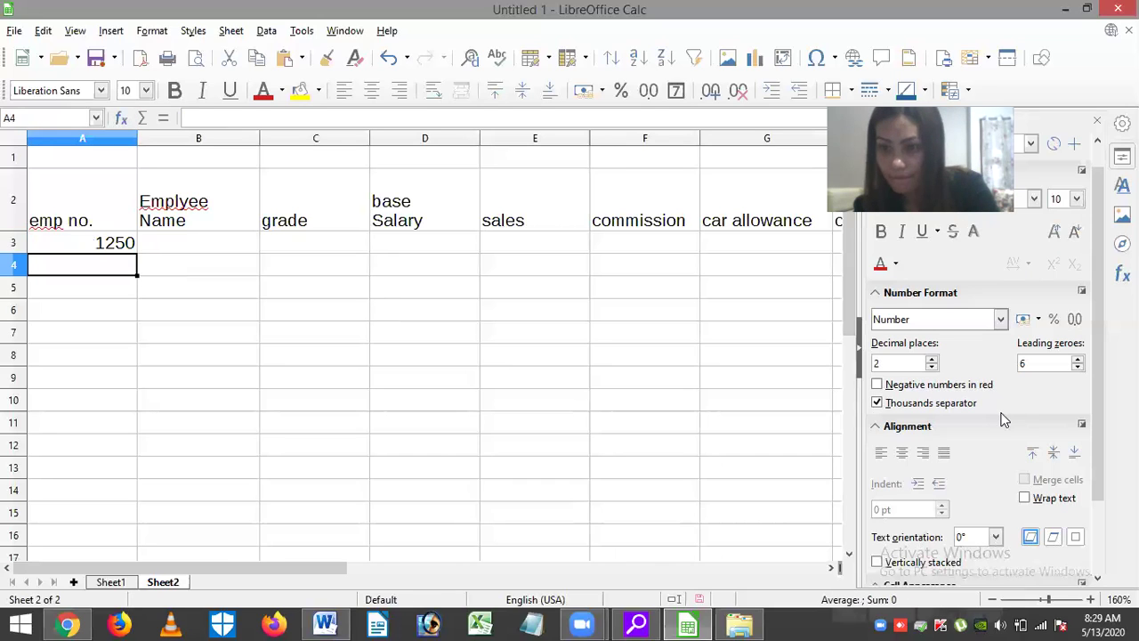
Examine cell A4's Format Cells settings for font, effects, alignment, borders, background, protection and numbers.
{"action": "left_click", "coordinate": [1081, 284]}
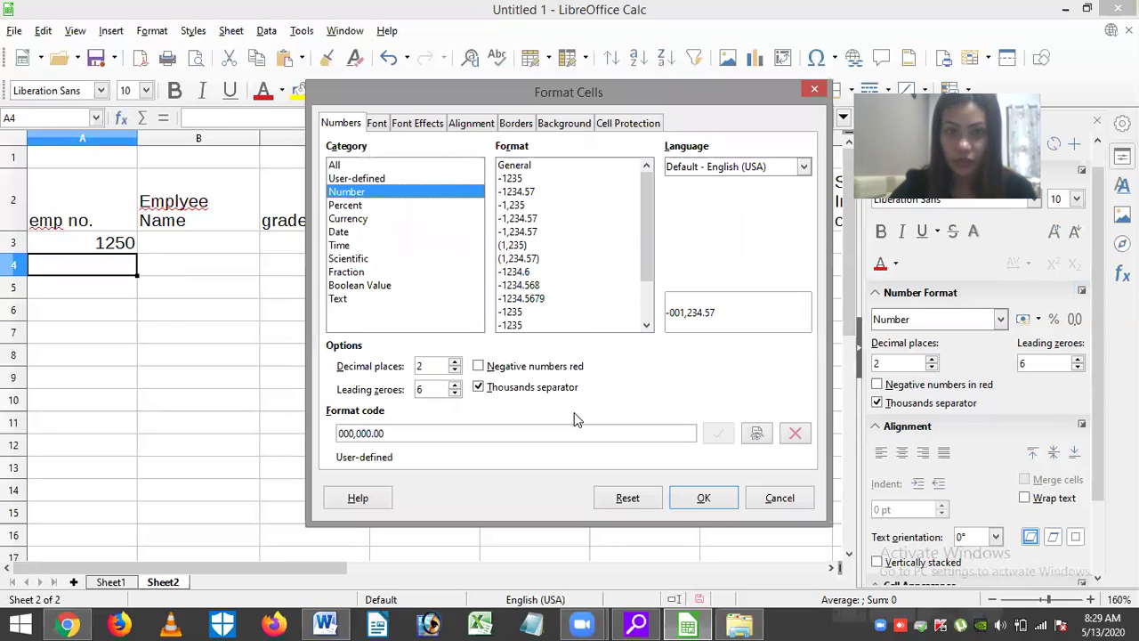
{"action": "left_click", "coordinate": [381, 127]}
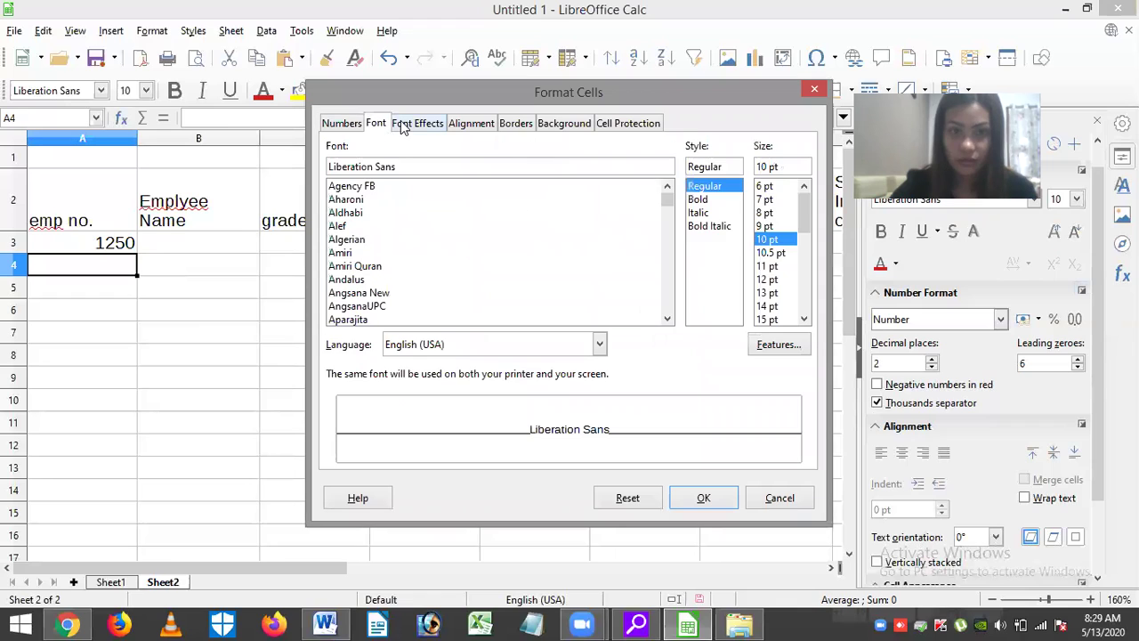
{"action": "left_click", "coordinate": [418, 125]}
{"action": "left_click", "coordinate": [473, 125]}
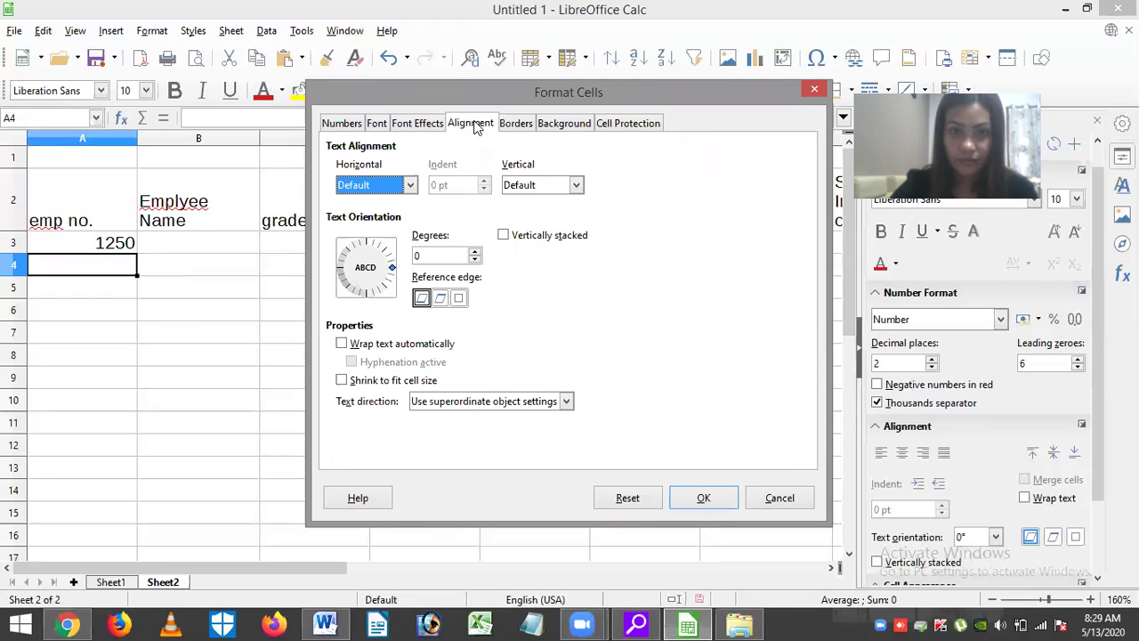
{"action": "left_click", "coordinate": [529, 124]}
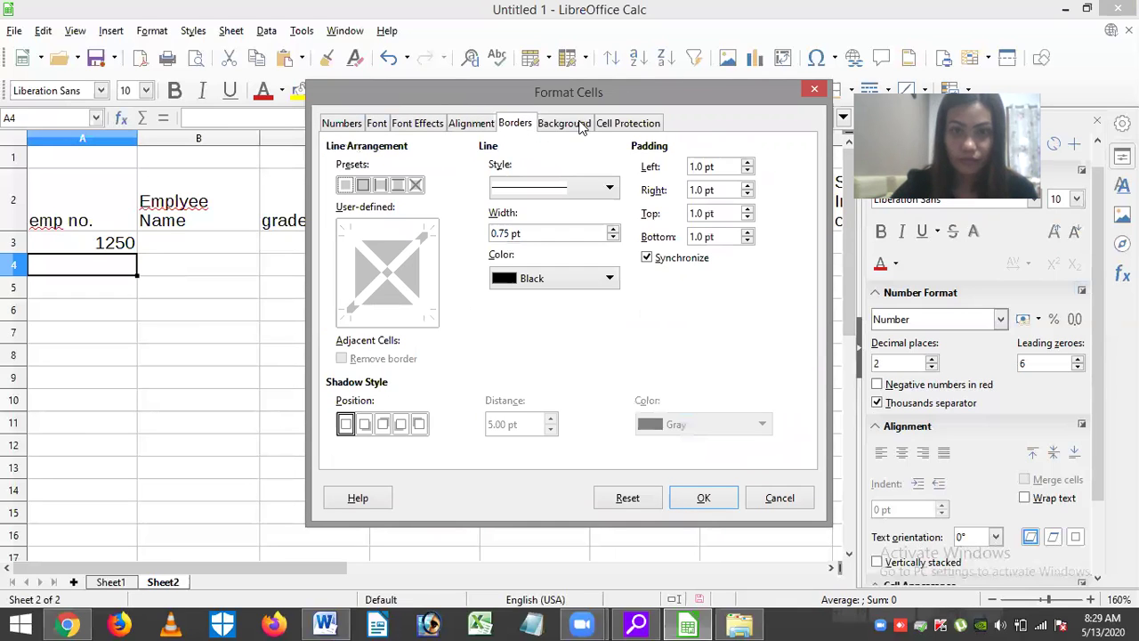
{"action": "left_click", "coordinate": [580, 124]}
{"action": "left_click", "coordinate": [629, 125]}
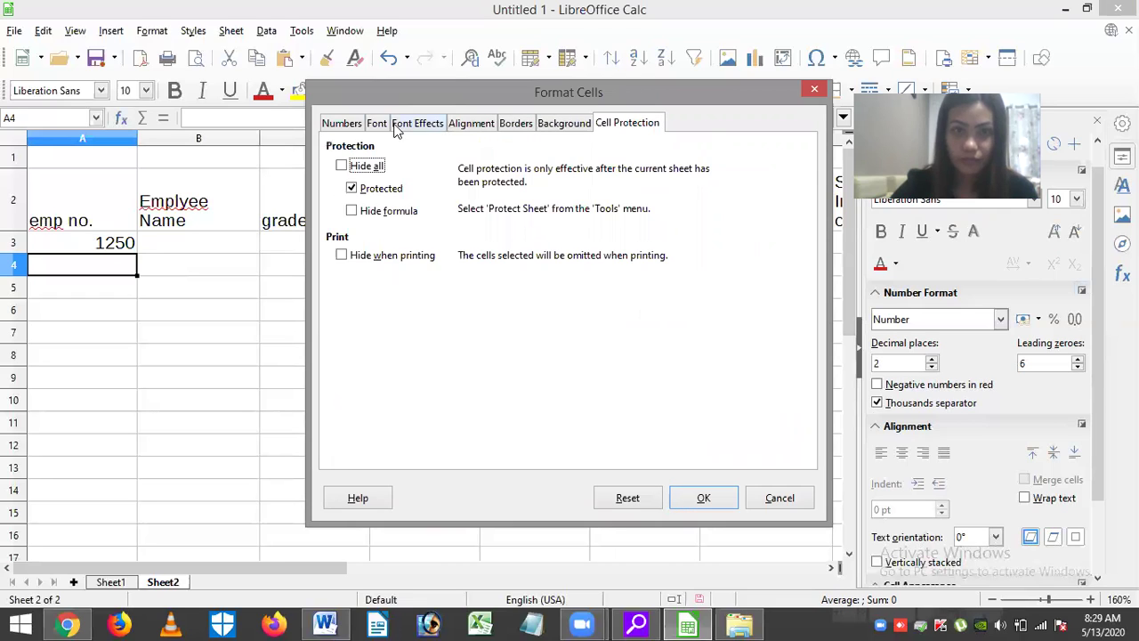
{"action": "left_click", "coordinate": [341, 125]}
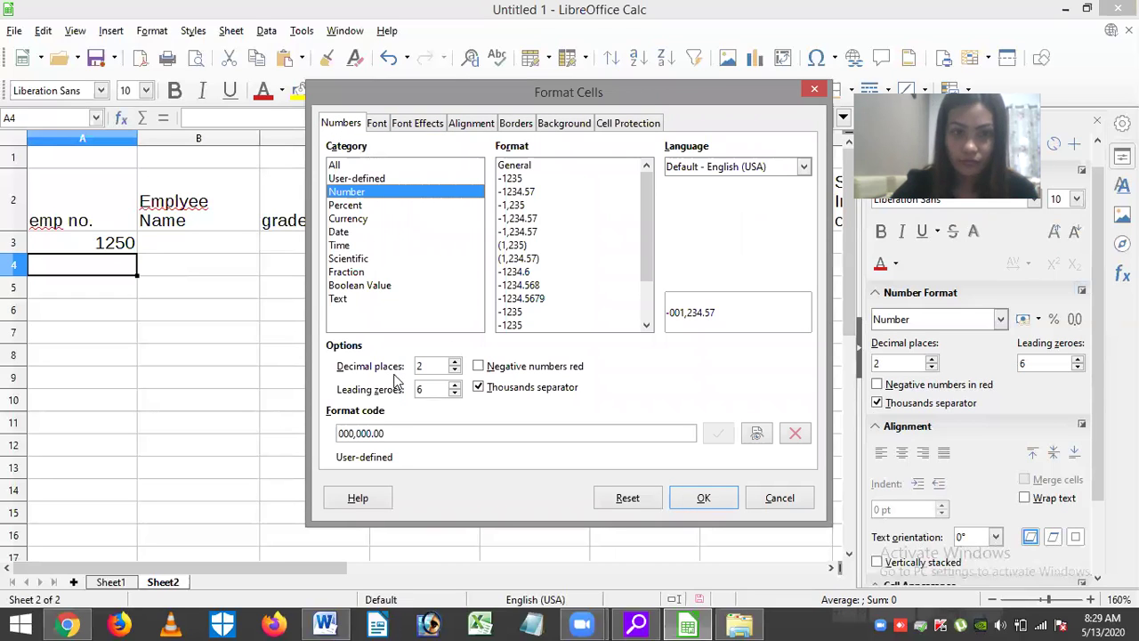
{"action": "left_click", "coordinate": [681, 499]}
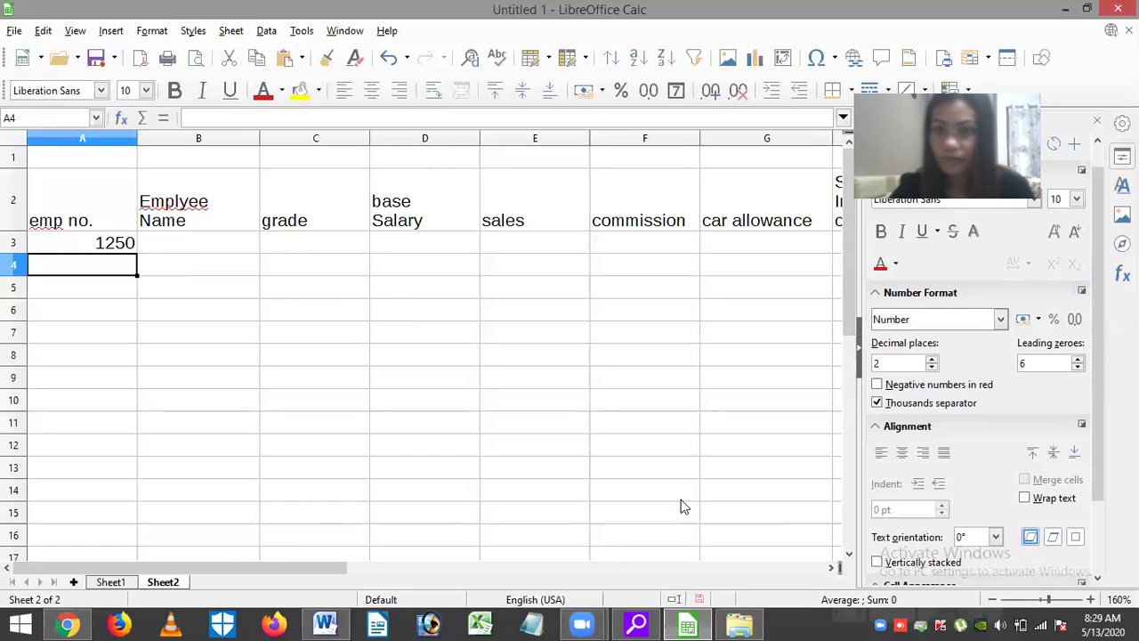
Set cell A4's number format to 8 decimal places.
{"action": "left_click", "coordinate": [931, 360]}
{"action": "double_click", "coordinate": [931, 360]}
{"action": "triple_click", "coordinate": [932, 361]}
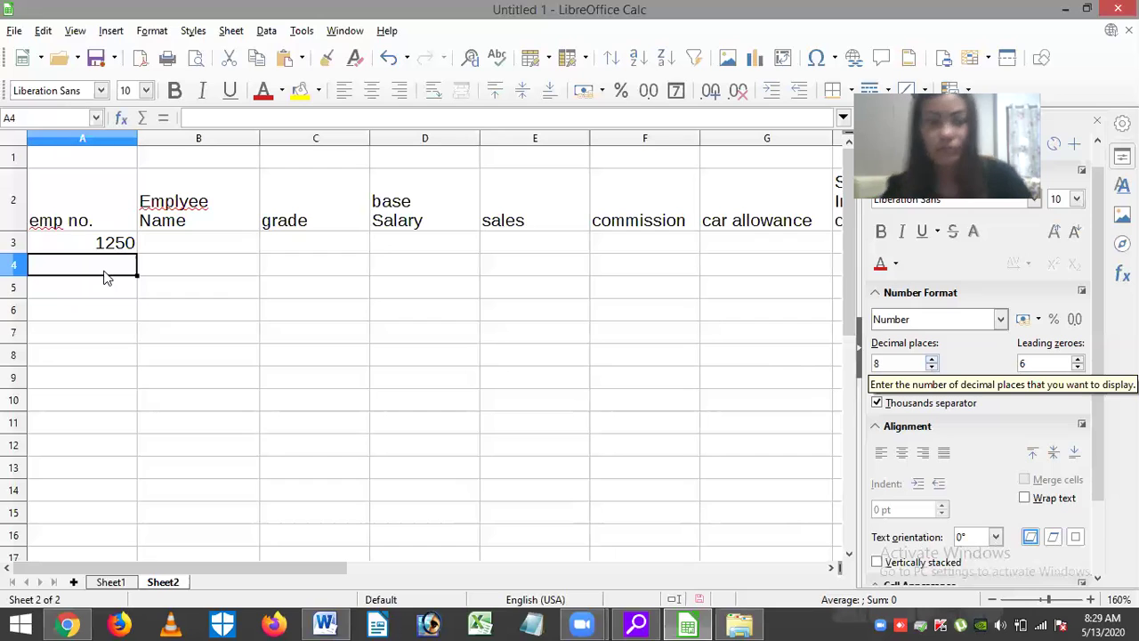
Enter 0012 as the employee number in cell A4.
{"action": "type", "text": "0"}
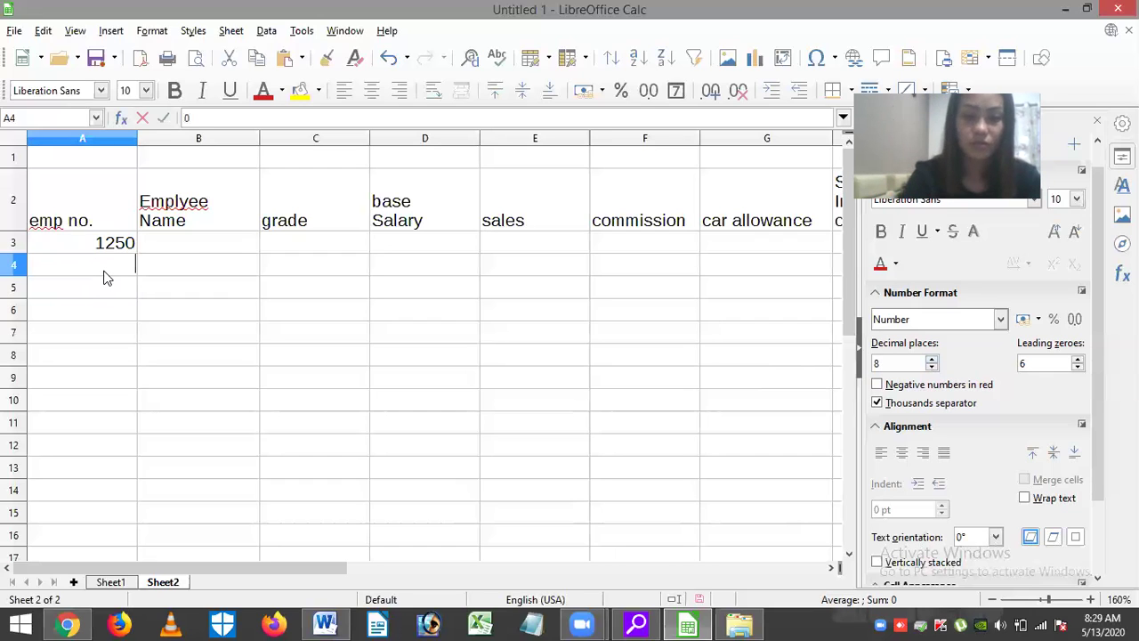
{"action": "type", "text": "0160"}
{"action": "key", "text": "BackSpace"}
{"action": "key", "text": "BackSpace"}
{"action": "type", "text": "2"}
{"action": "key", "text": "Return"}
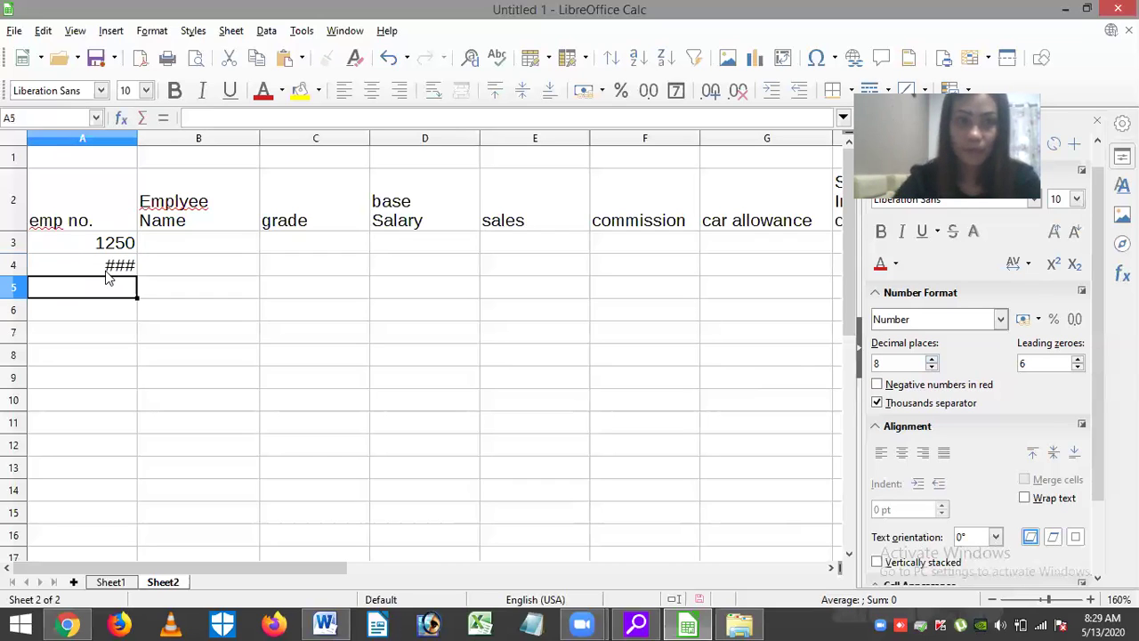
Clear the employee numbers in A3:A4 and restore the spreadsheet window to a smaller size beside the exercise document.
{"action": "double_click", "coordinate": [107, 267]}
{"action": "key", "text": "Delete"}
{"action": "key", "text": "Delete"}
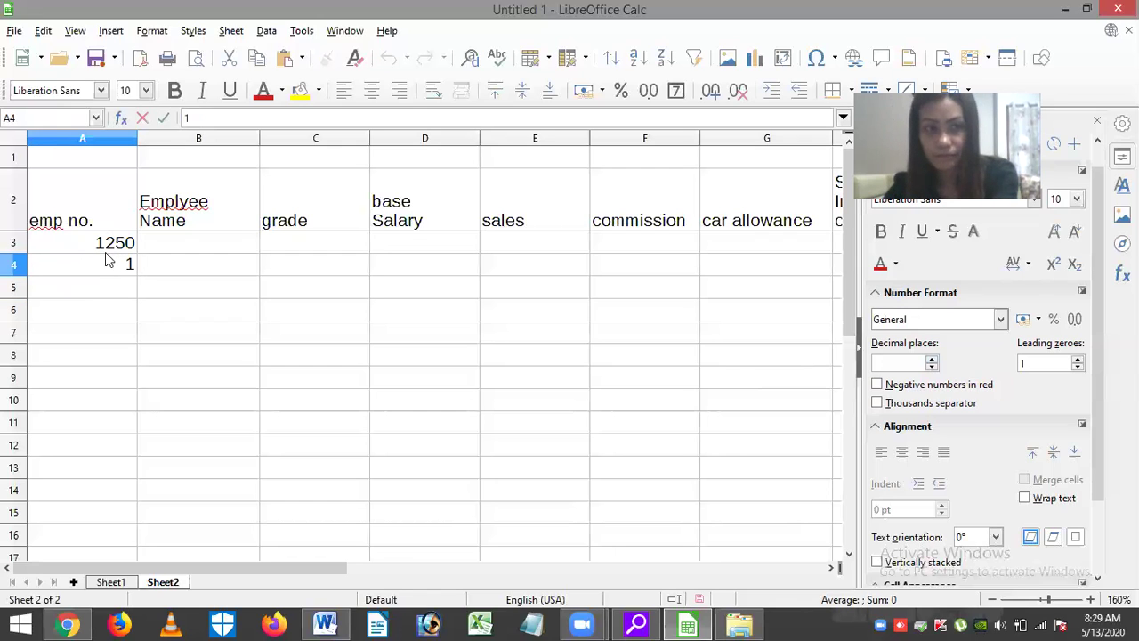
{"action": "left_click", "coordinate": [109, 248]}
{"action": "left_click_drag", "start_coordinate": [108, 248], "coordinate": [126, 263]}
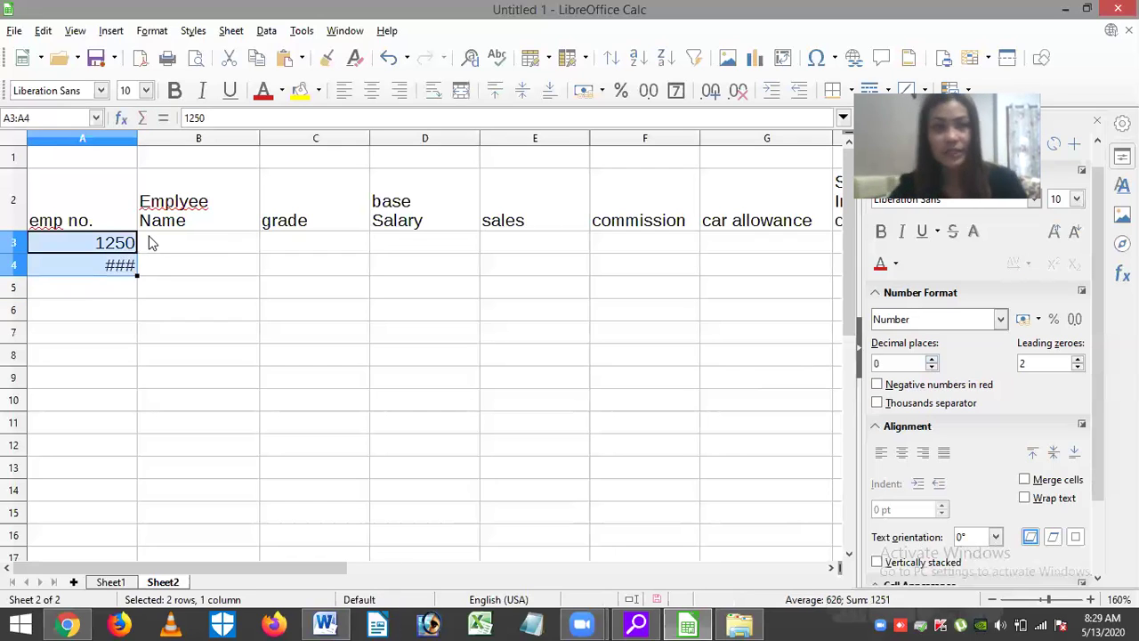
{"action": "key", "text": "Delete"}
{"action": "left_click", "coordinate": [152, 243]}
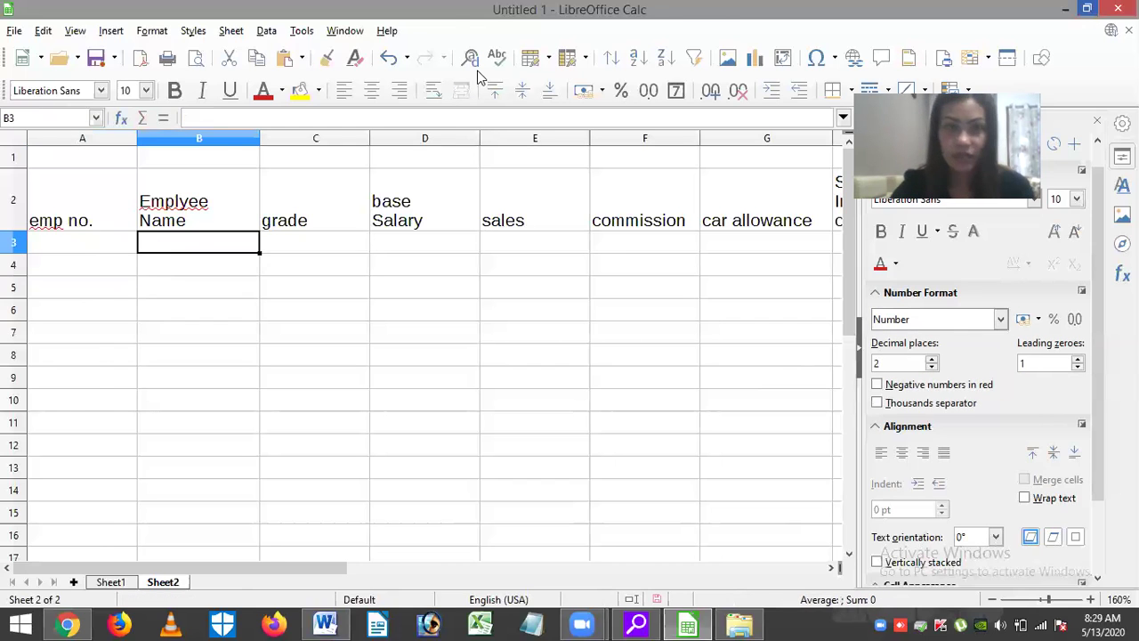
{"action": "left_click", "coordinate": [1087, 9]}
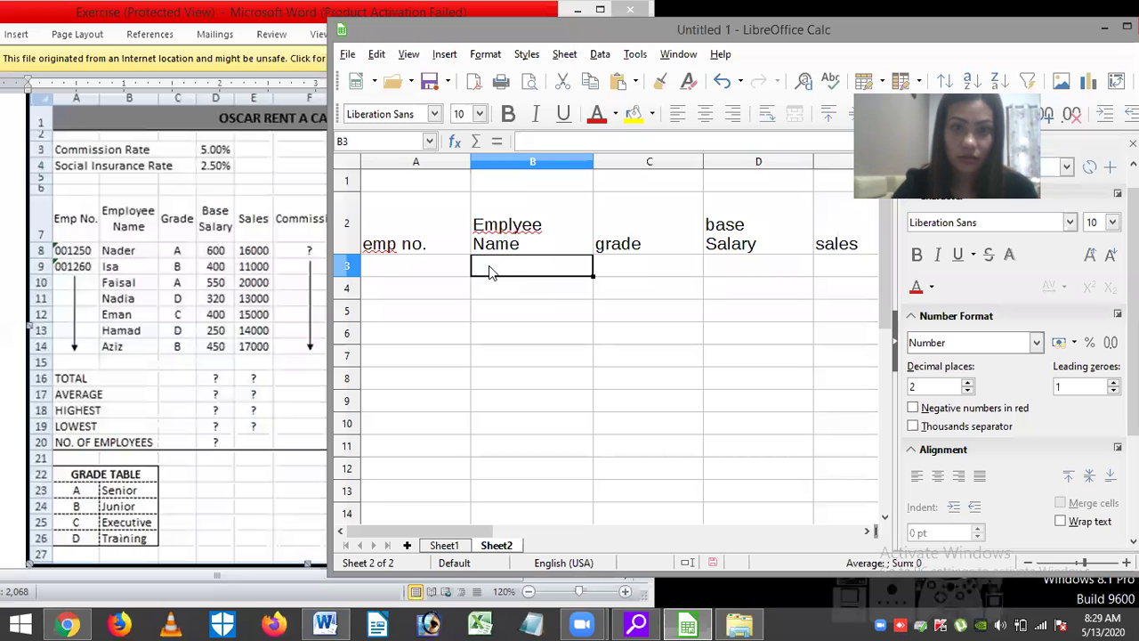
Enter 001250 as the employee number in cell A3 and fill the series down to A8.
{"action": "left_click", "coordinate": [389, 263]}
{"action": "type", "text": "0012"}
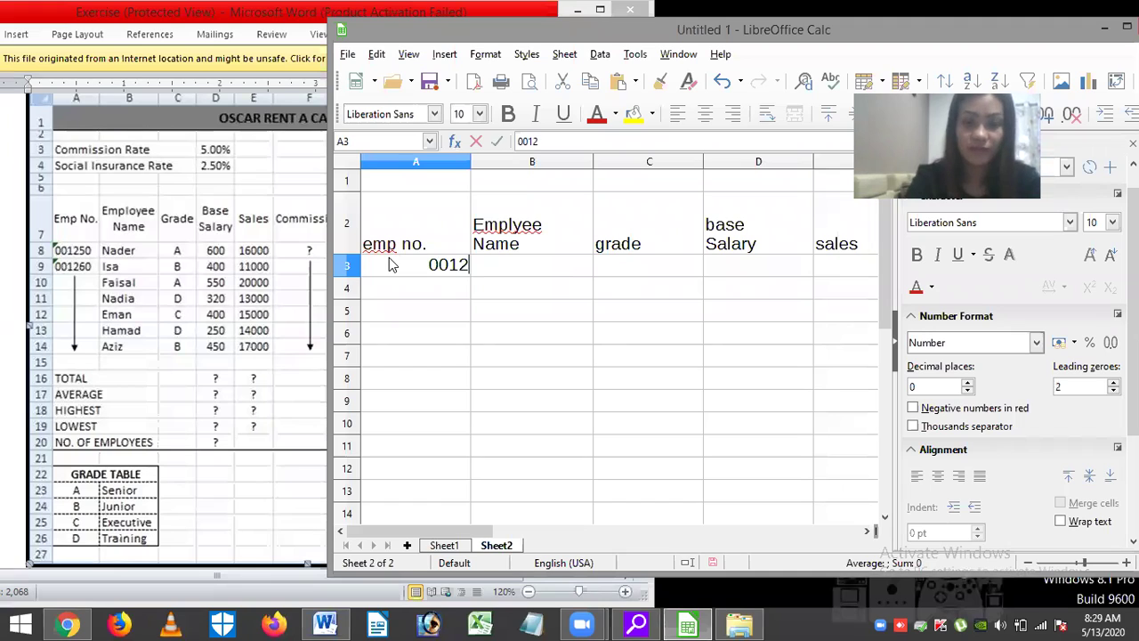
{"action": "type", "text": "50"}
{"action": "key", "text": "Return"}
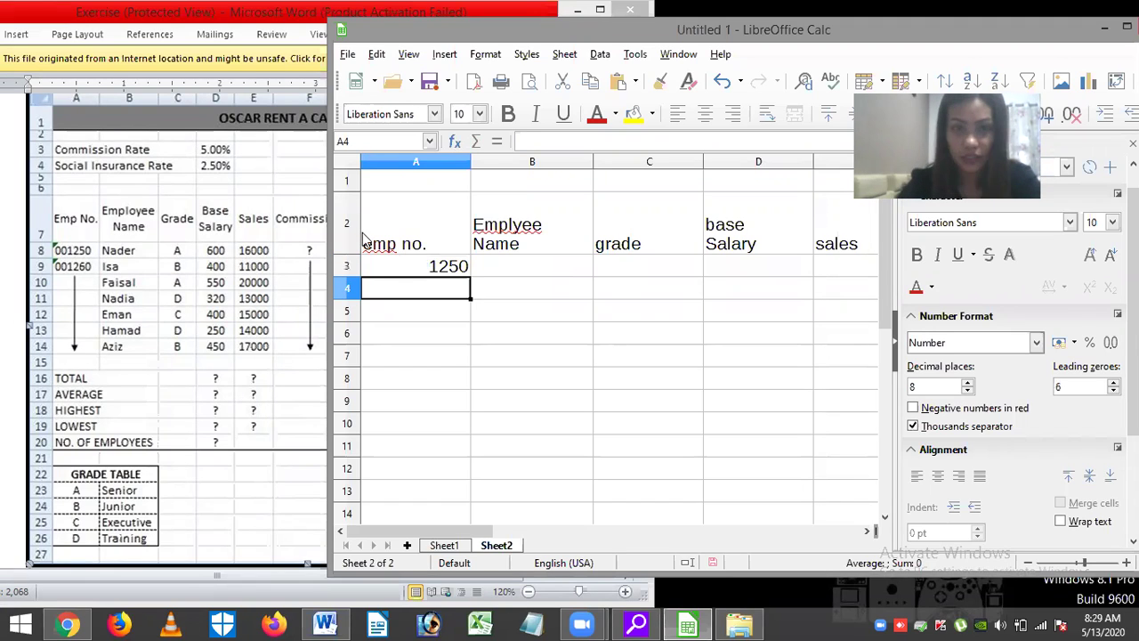
{"action": "left_click", "coordinate": [401, 267]}
{"action": "left_click_drag", "start_coordinate": [470, 277], "coordinate": [502, 269]}
Enter the first four employees' names from the exercise document in cells B3:B6.
{"action": "left_click", "coordinate": [502, 268]}
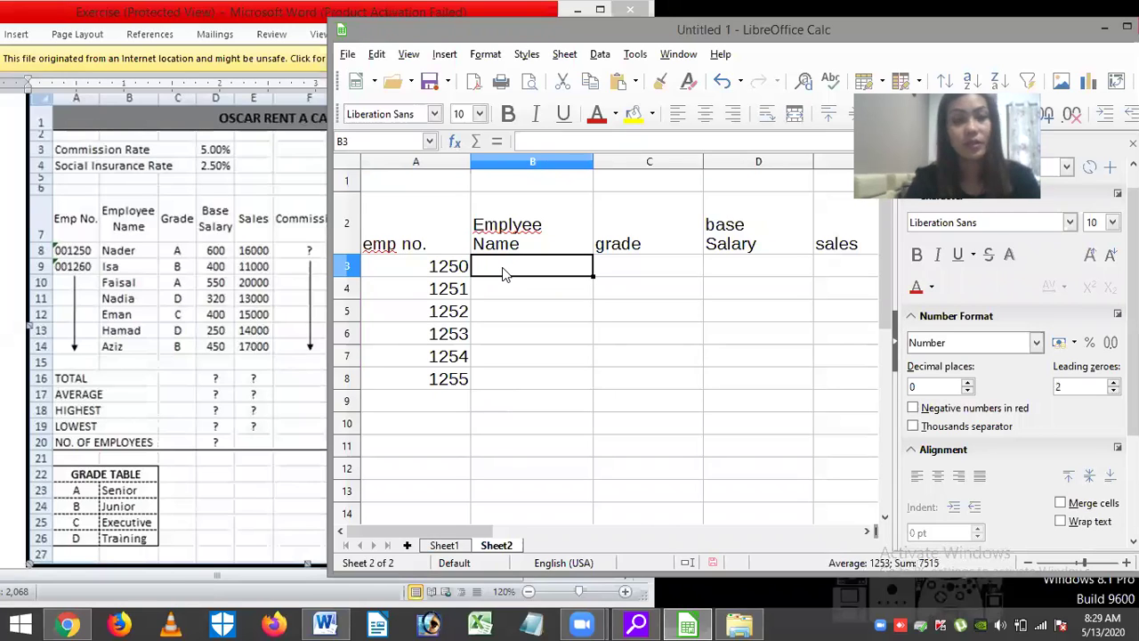
{"action": "type", "text": "nader"}
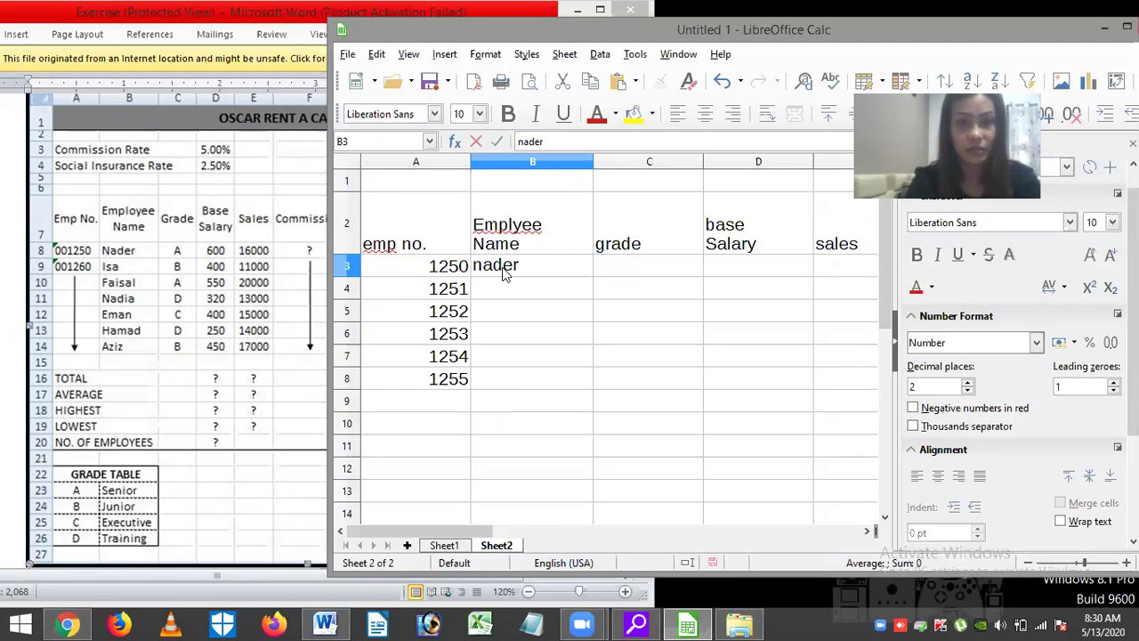
{"action": "key", "text": "Return"}
{"action": "type", "text": "isa"}
{"action": "key", "text": "Return"}
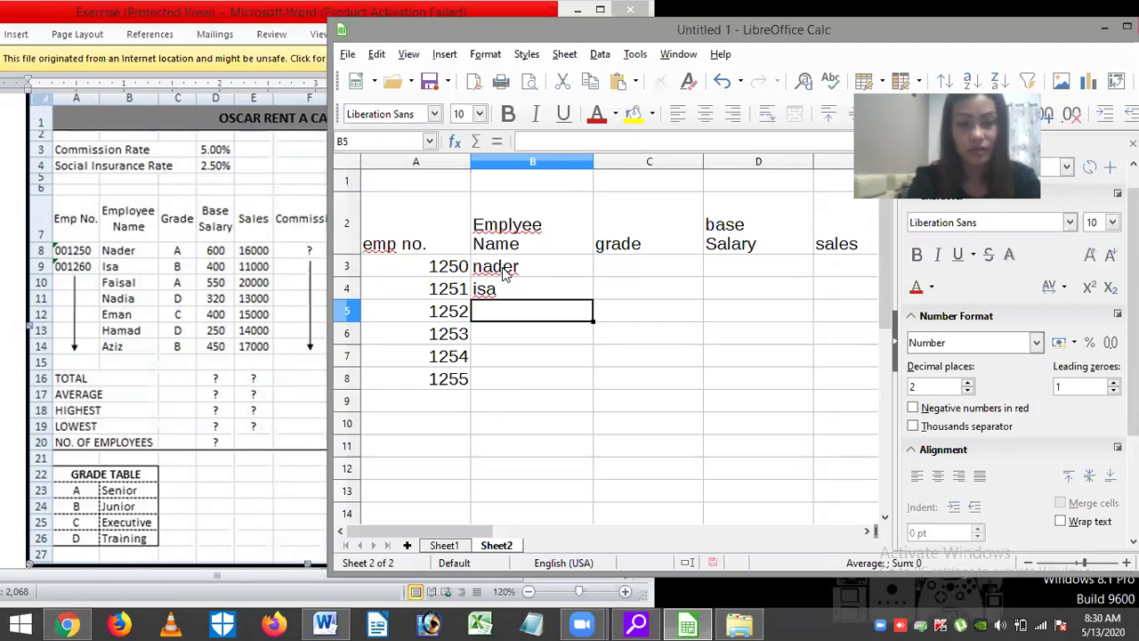
{"action": "type", "text": "faisal"}
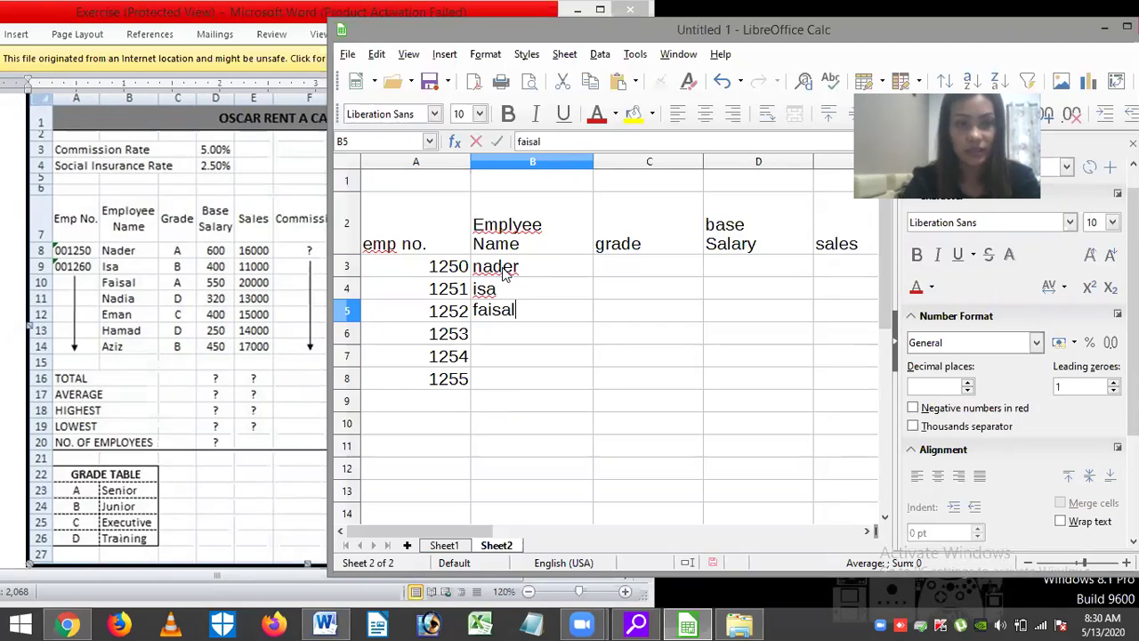
{"action": "key", "text": "Return"}
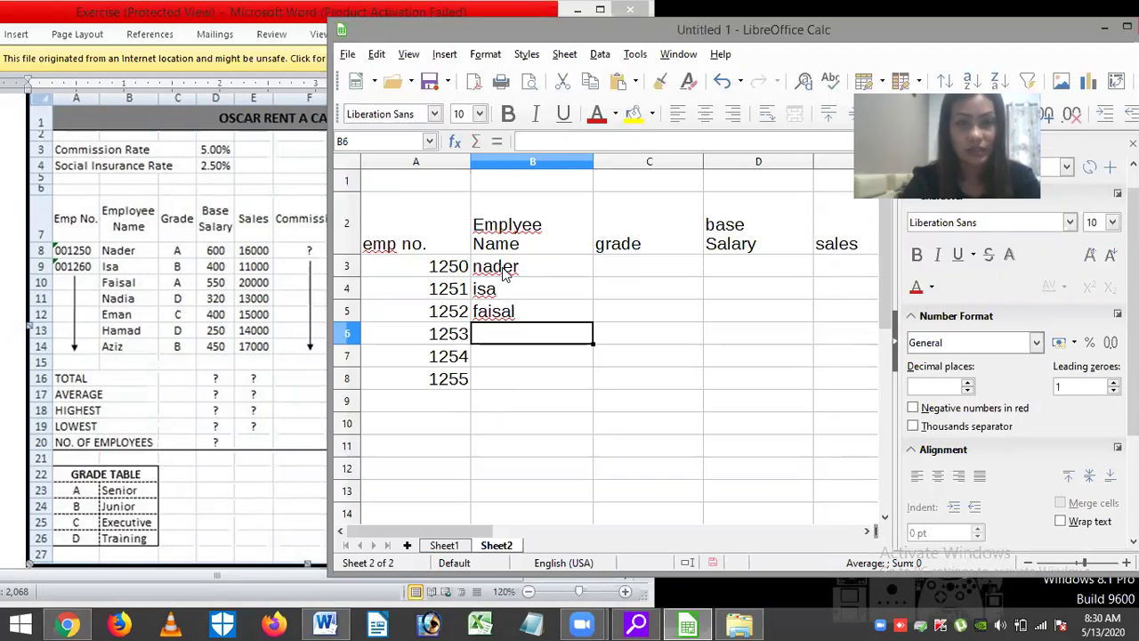
{"action": "type", "text": "nadia"}
{"action": "key", "text": "Return"}
Enter the last three employees' names from the exercise document in cells B7:B9.
{"action": "type", "text": "e"}
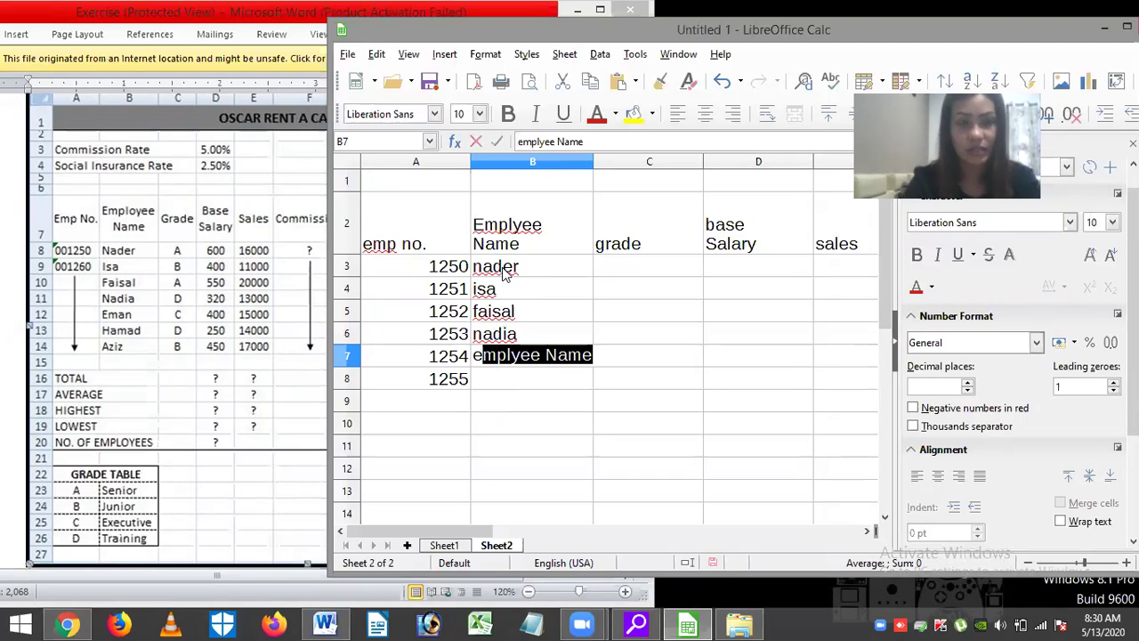
{"action": "type", "text": "man"}
{"action": "key", "text": "Return"}
{"action": "type", "text": "ham"}
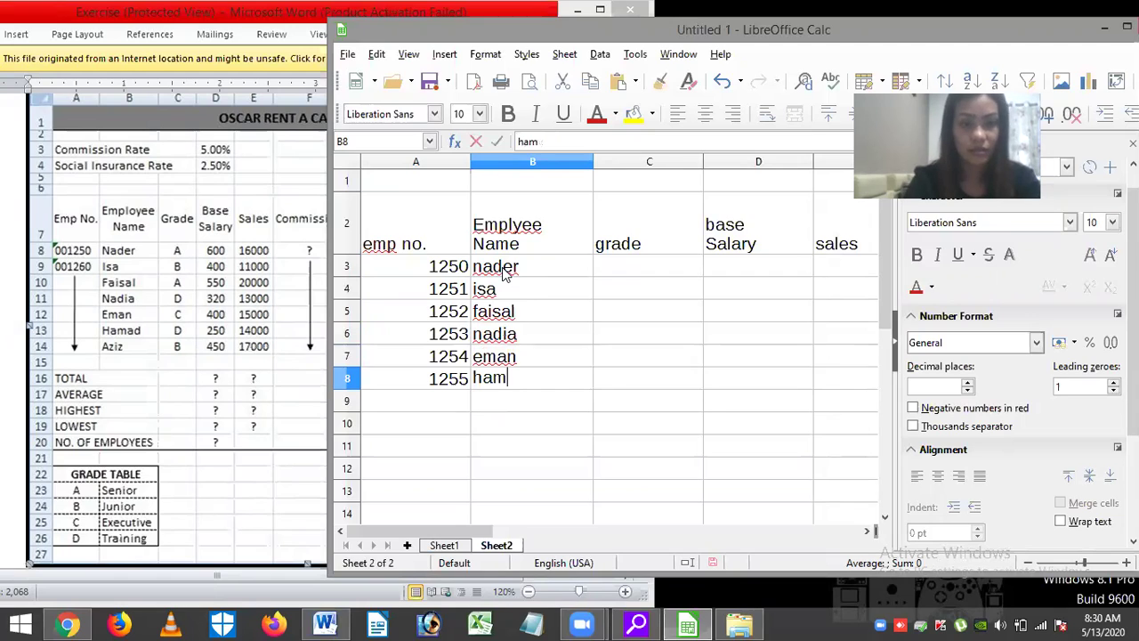
{"action": "type", "text": "ad"}
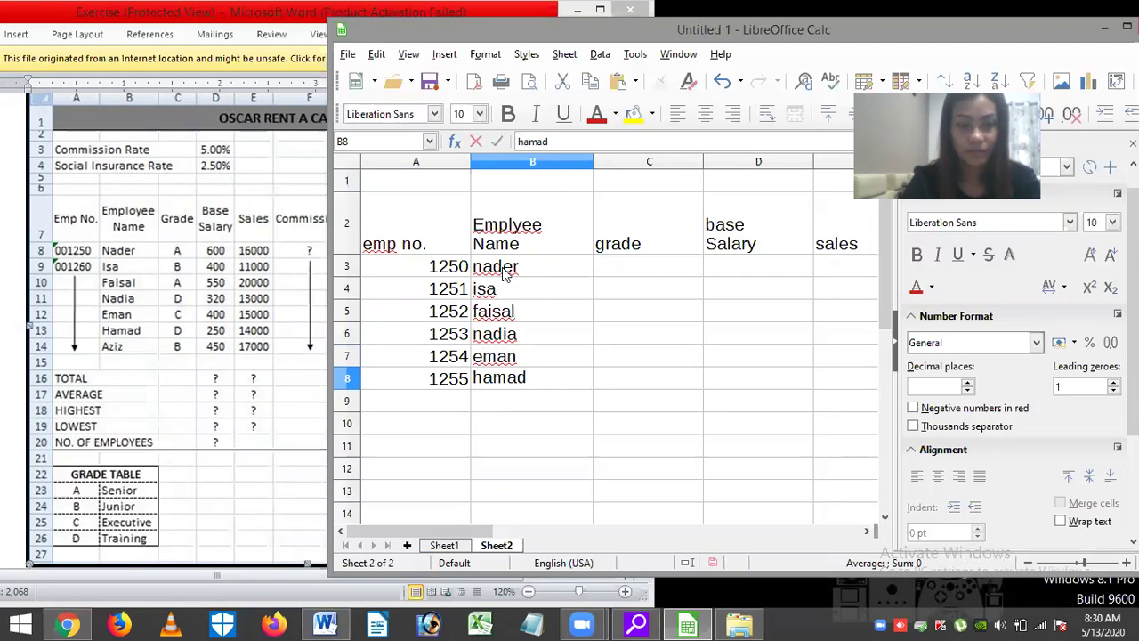
{"action": "key", "text": "Return"}
{"action": "type", "text": "aziz"}
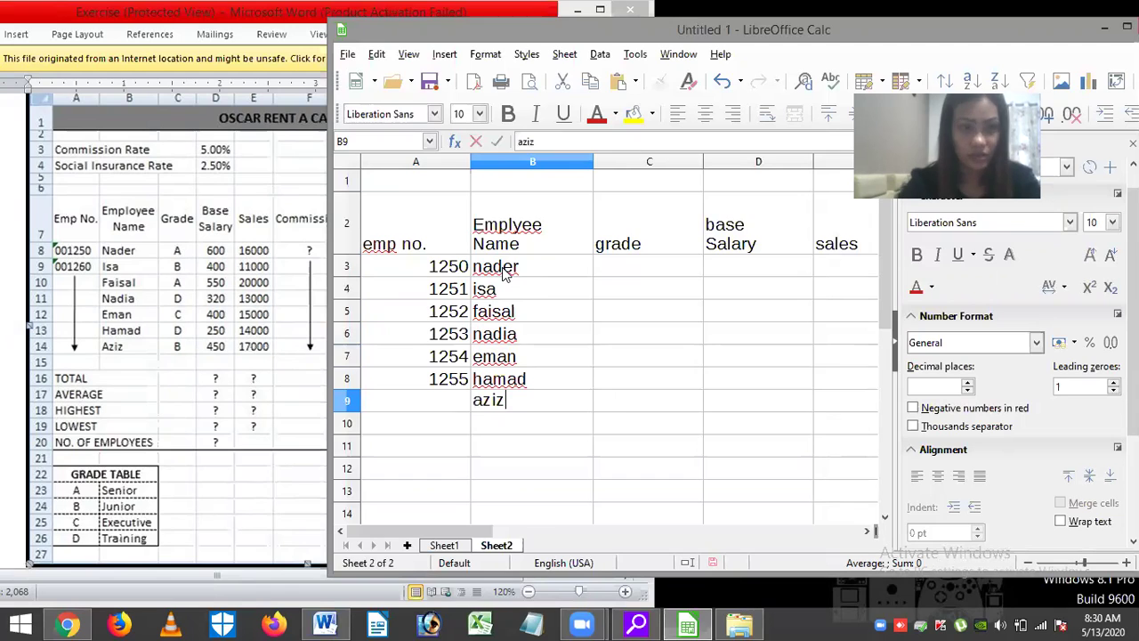
Enter the grades A, B, A and D in cells C3:C6.
{"action": "left_click", "coordinate": [627, 263]}
{"action": "type", "text": "a"}
{"action": "key", "text": "Escape"}
{"action": "type", "text": "A"}
{"action": "key", "text": "Return"}
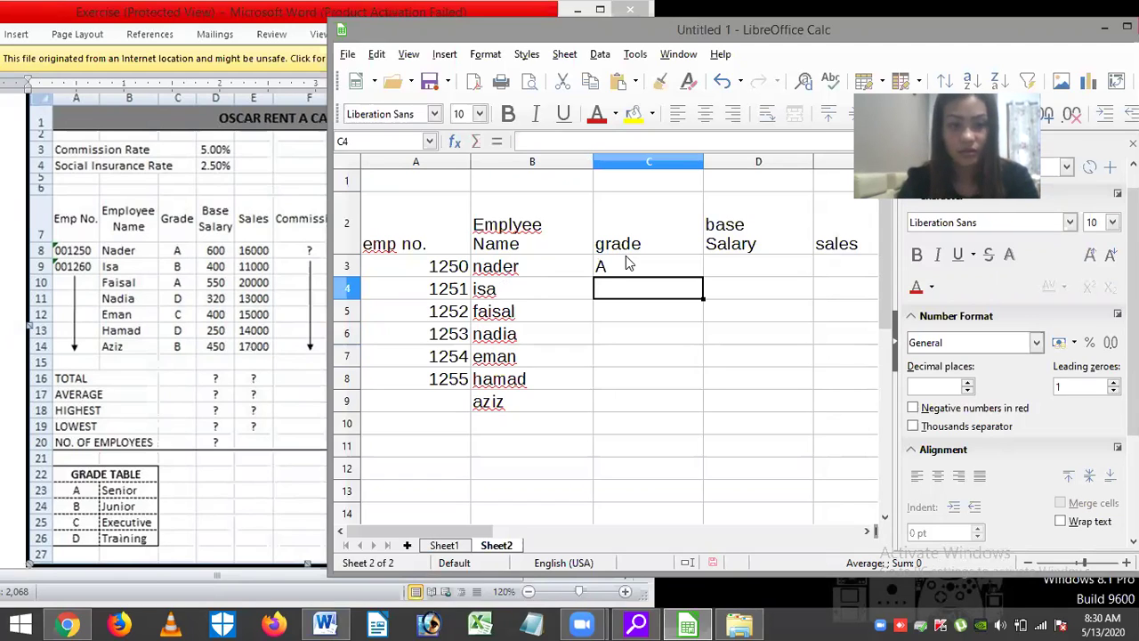
{"action": "type", "text": "B"}
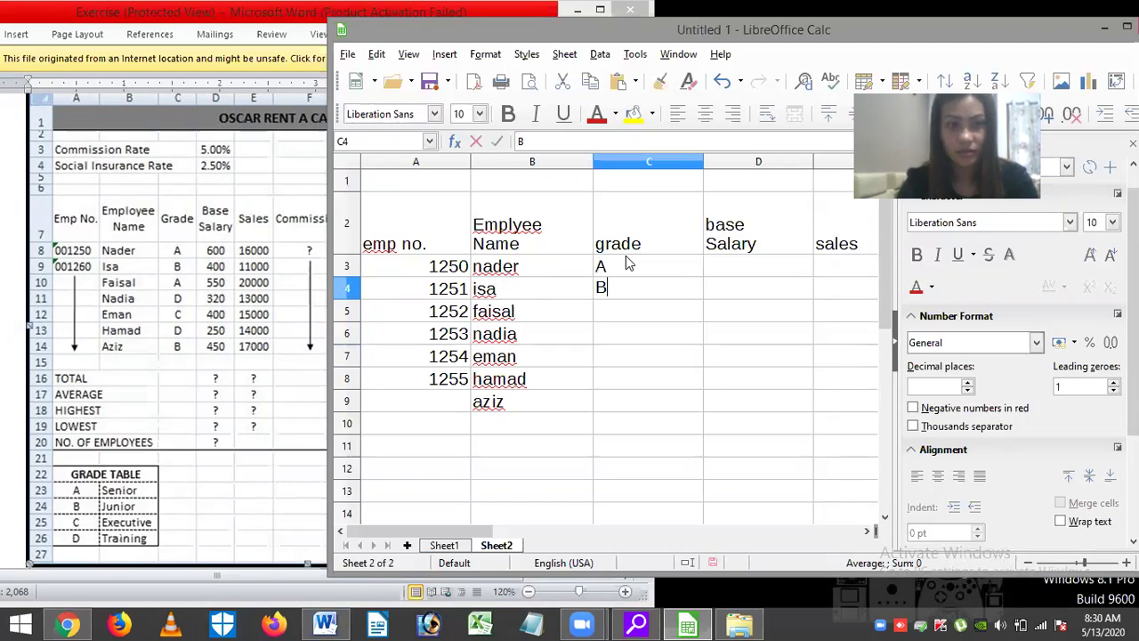
{"action": "key", "text": "Return"}
{"action": "type", "text": "A"}
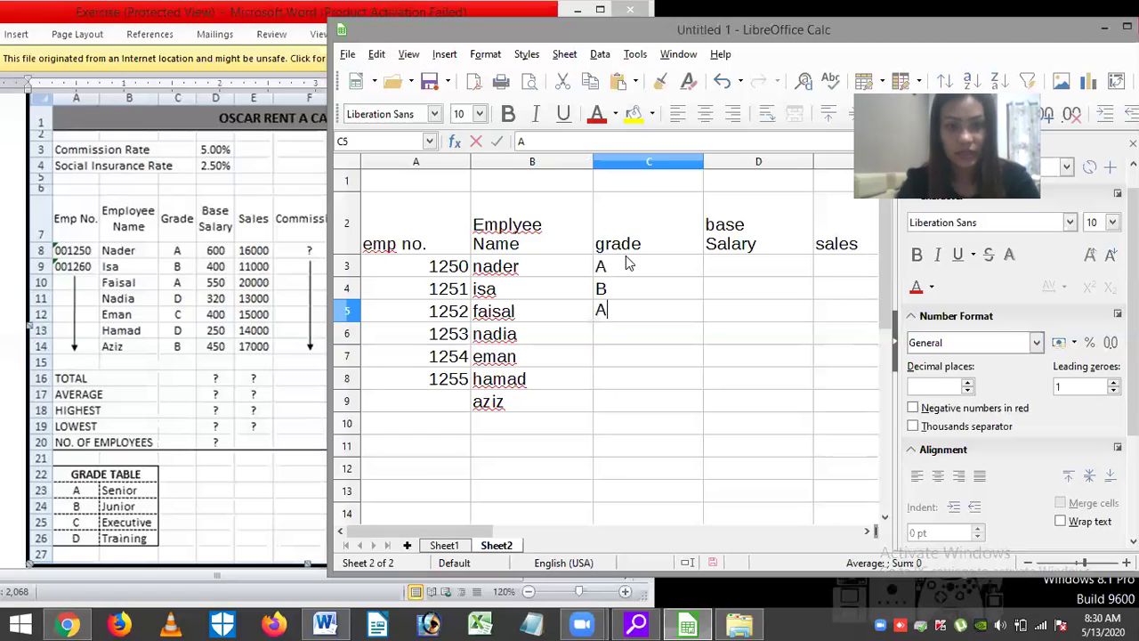
{"action": "key", "text": "Return"}
{"action": "type", "text": "D"}
{"action": "key", "text": "Return"}
Enter the grades C, D and B in cells C7:C9.
{"action": "type", "text": "C"}
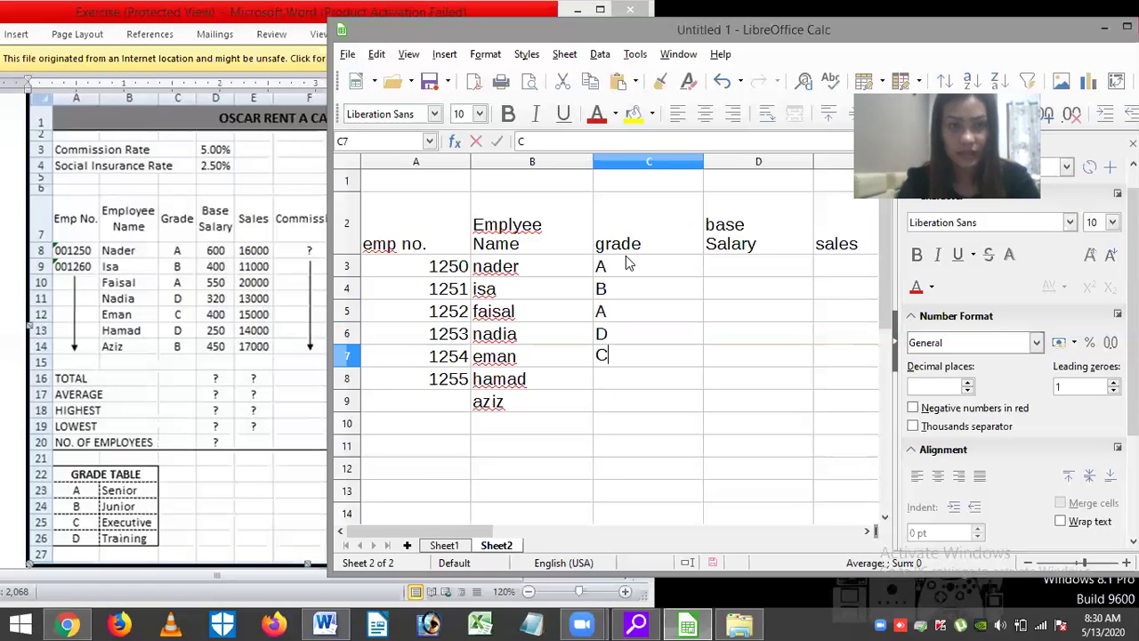
{"action": "key", "text": "Return"}
{"action": "type", "text": "D"}
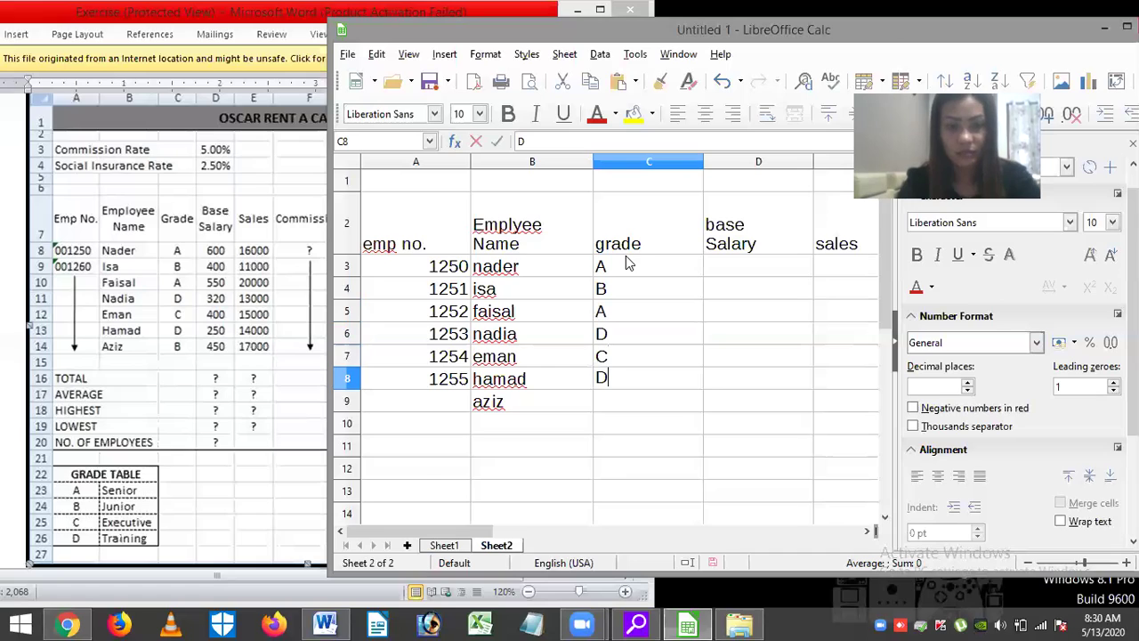
{"action": "key", "text": "Return"}
{"action": "type", "text": "B"}
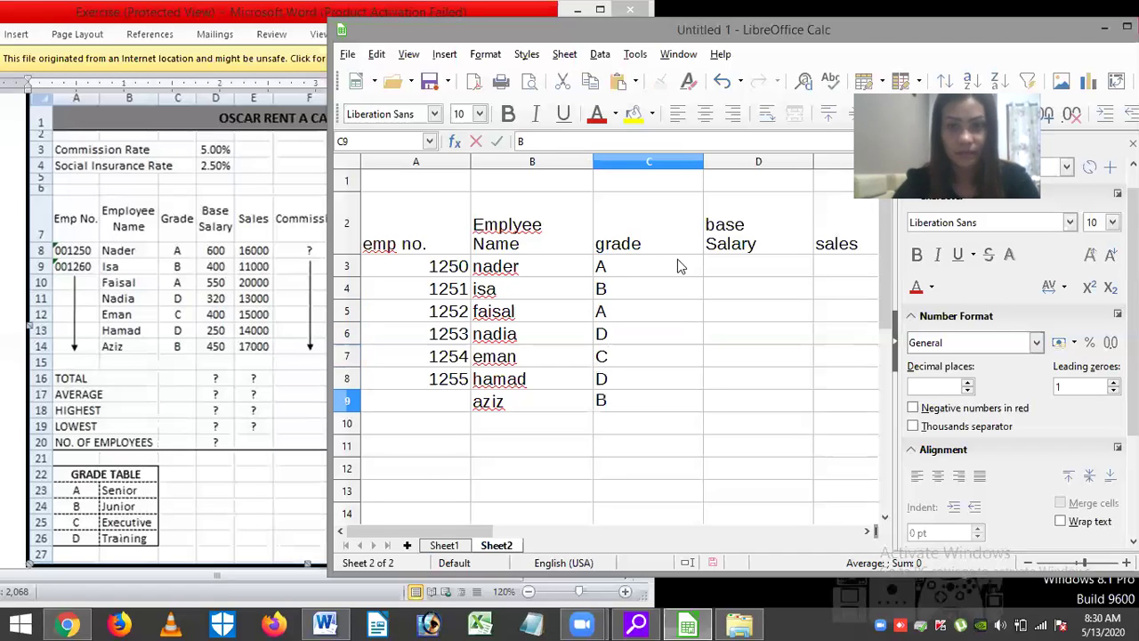
Enter the base salaries 600, 400, 550 and 320 in cells D3:D6.
{"action": "left_click", "coordinate": [728, 267]}
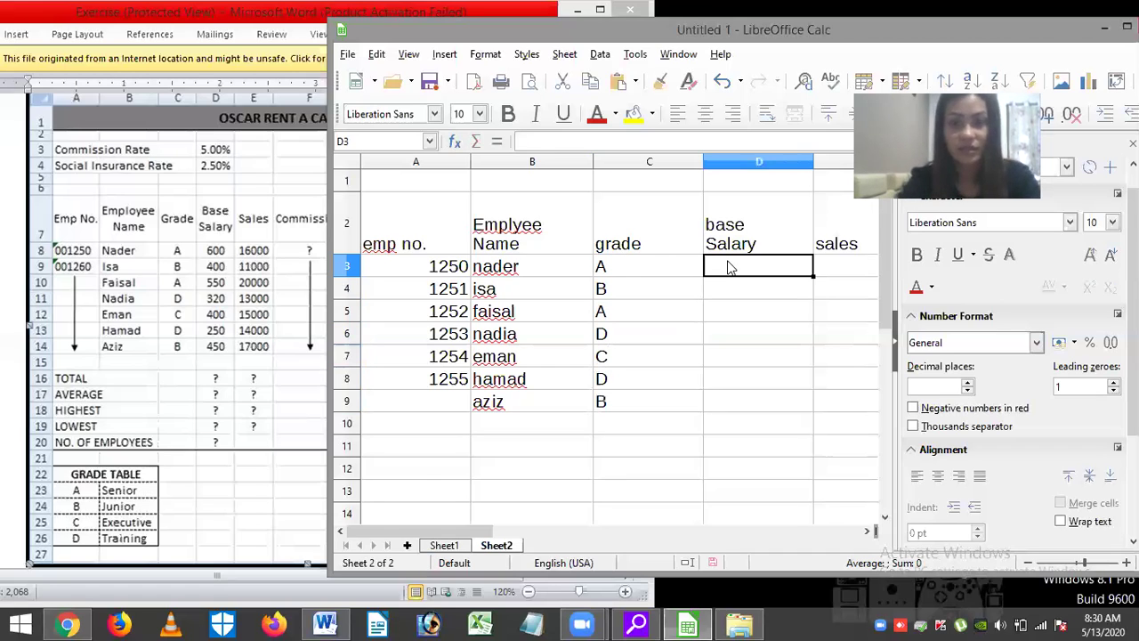
{"action": "type", "text": "600"}
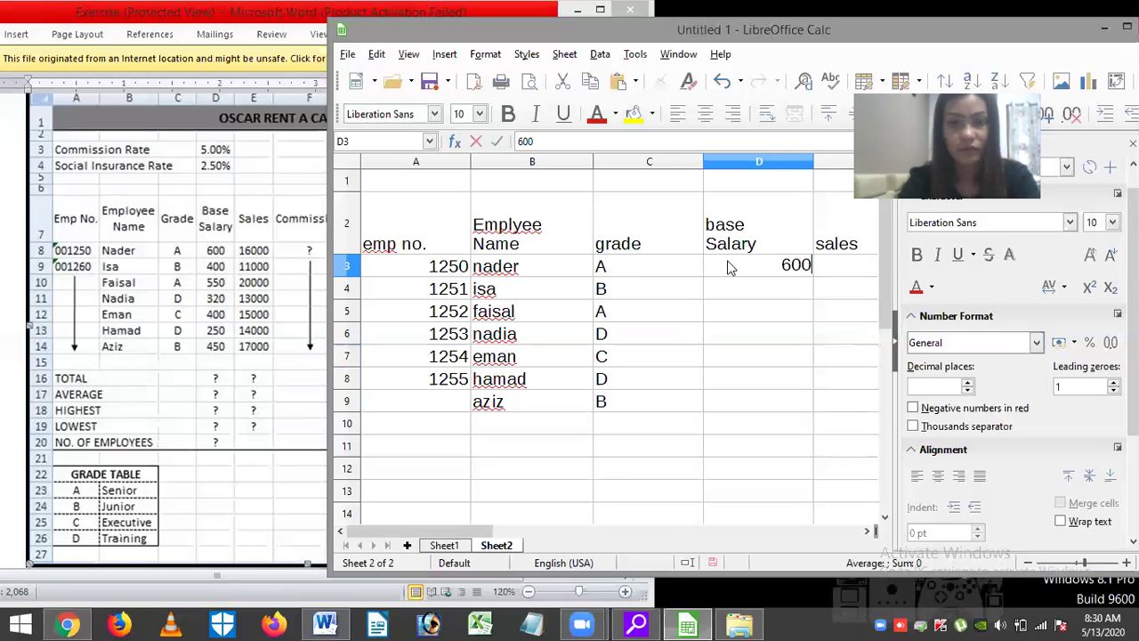
{"action": "key", "text": "Return"}
{"action": "type", "text": "400"}
{"action": "key", "text": "Return"}
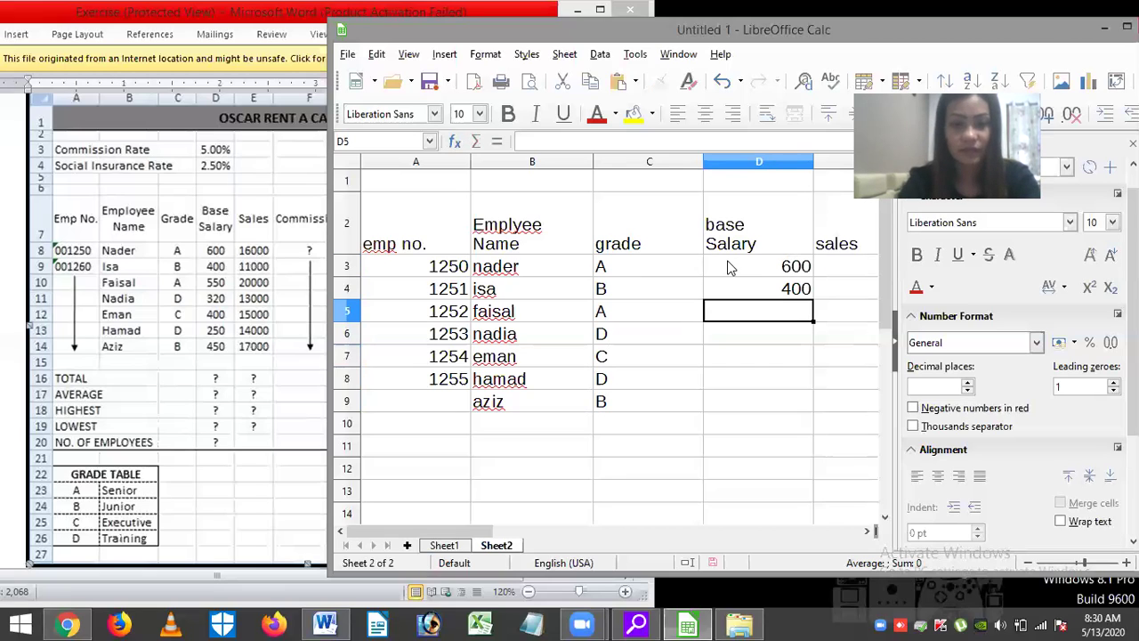
{"action": "type", "text": "550"}
{"action": "key", "text": "Return"}
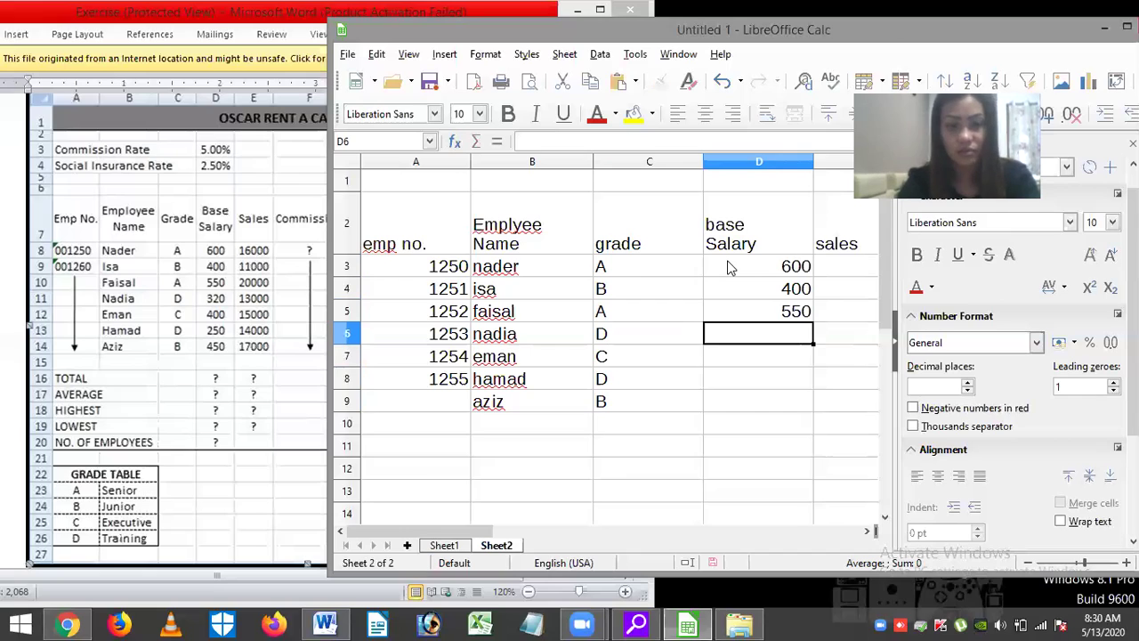
{"action": "type", "text": "320"}
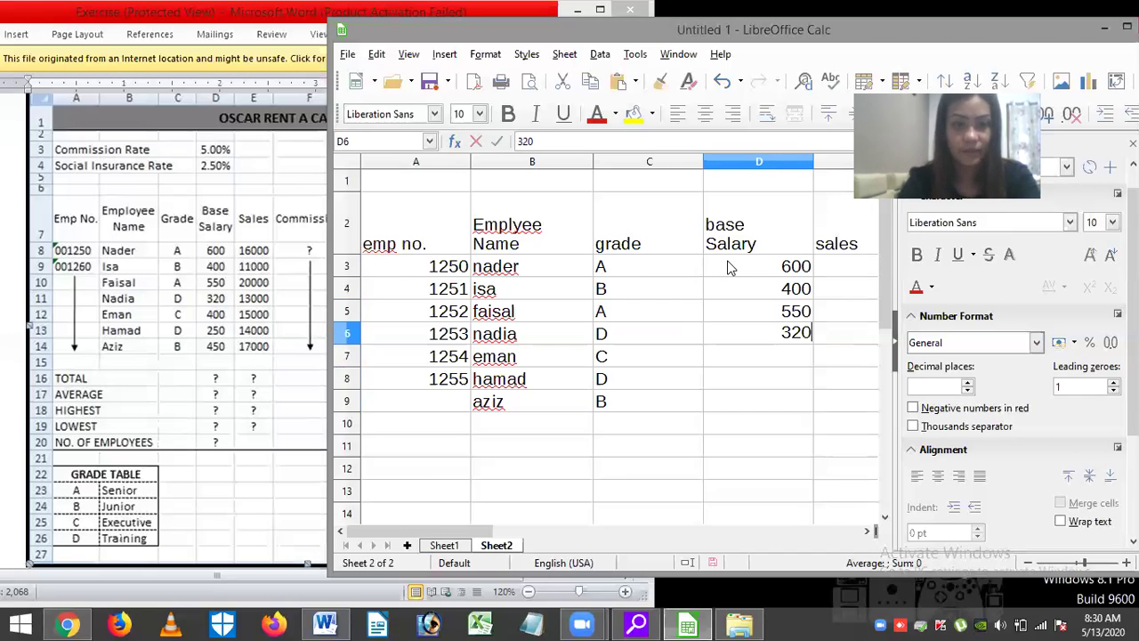
{"action": "key", "text": "Return"}
Enter the base salaries 400, 250 and 450 in cells D7:D9.
{"action": "type", "text": "40"}
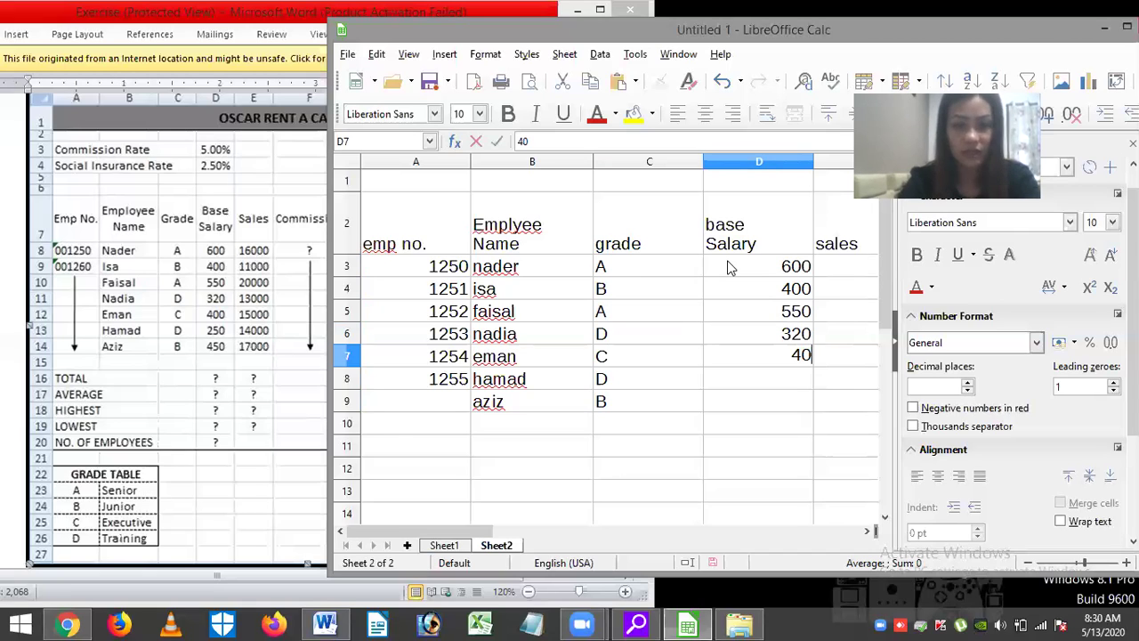
{"action": "type", "text": "0"}
{"action": "key", "text": "Return"}
{"action": "type", "text": "250"}
{"action": "key", "text": "Return"}
{"action": "type", "text": "450"}
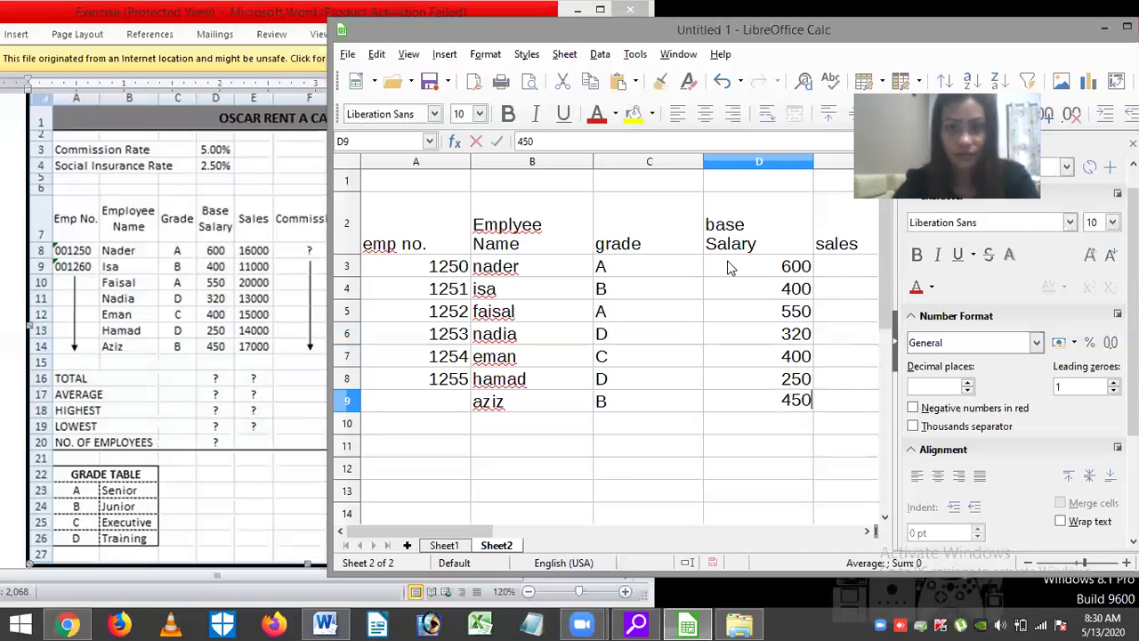
Enter the sales figures 16000, 11000 and 20000 in cells E3:E5.
{"action": "left_click", "coordinate": [835, 267]}
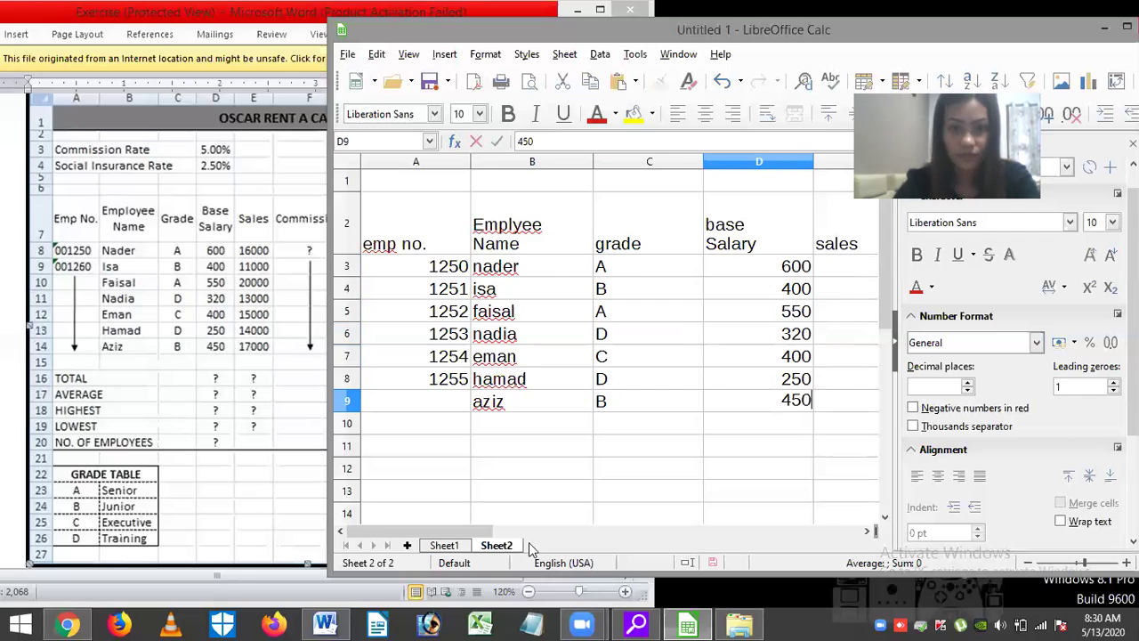
{"action": "scroll", "coordinate": [529, 534], "scroll_direction": "right", "scroll_amount": 1}
{"action": "left_click", "coordinate": [569, 532]}
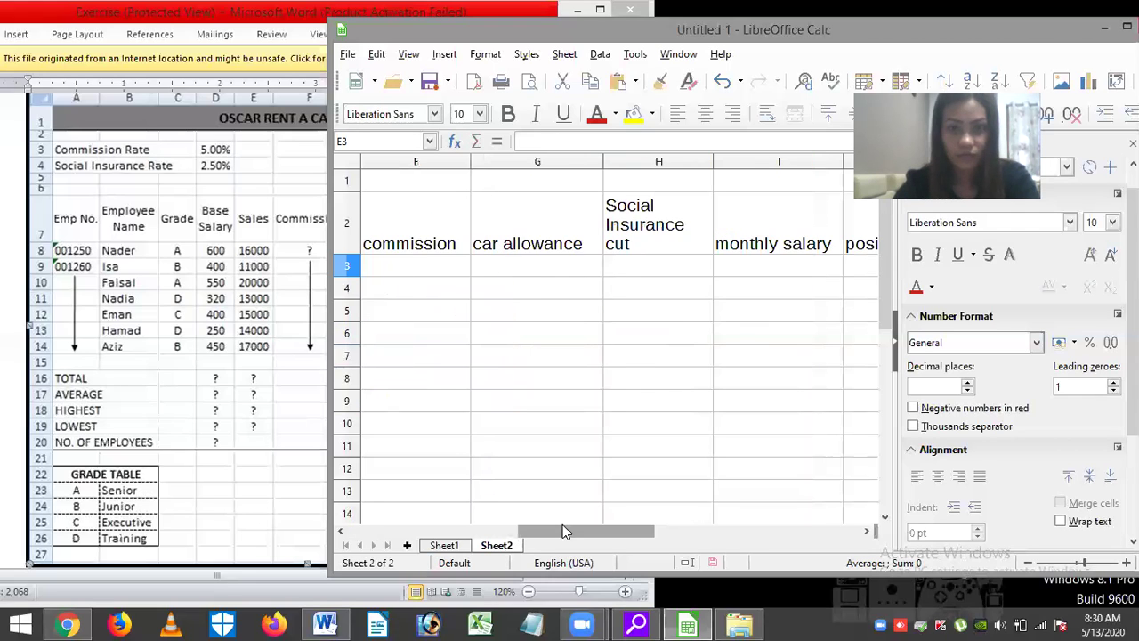
{"action": "left_click_drag", "start_coordinate": [562, 524], "coordinate": [533, 526]}
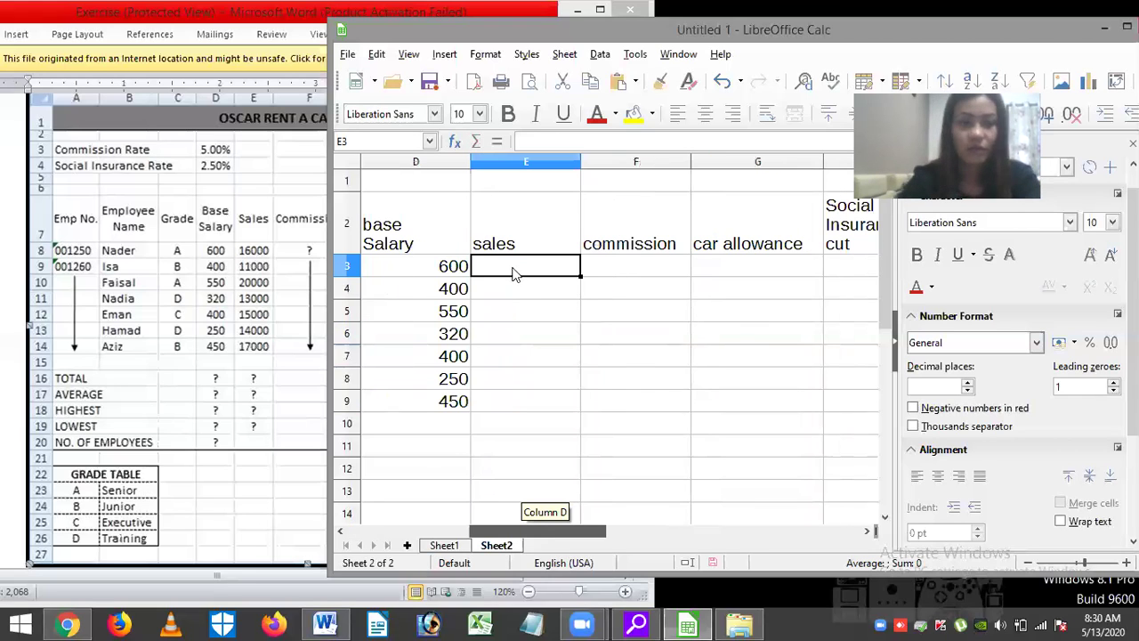
{"action": "type", "text": "16"}
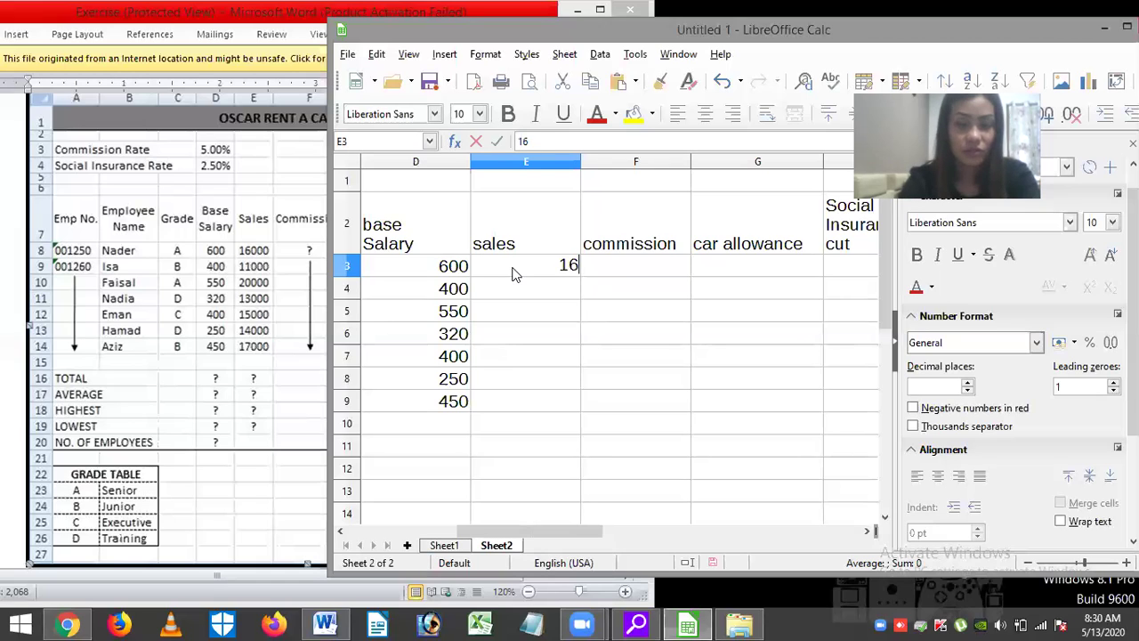
{"action": "type", "text": "000"}
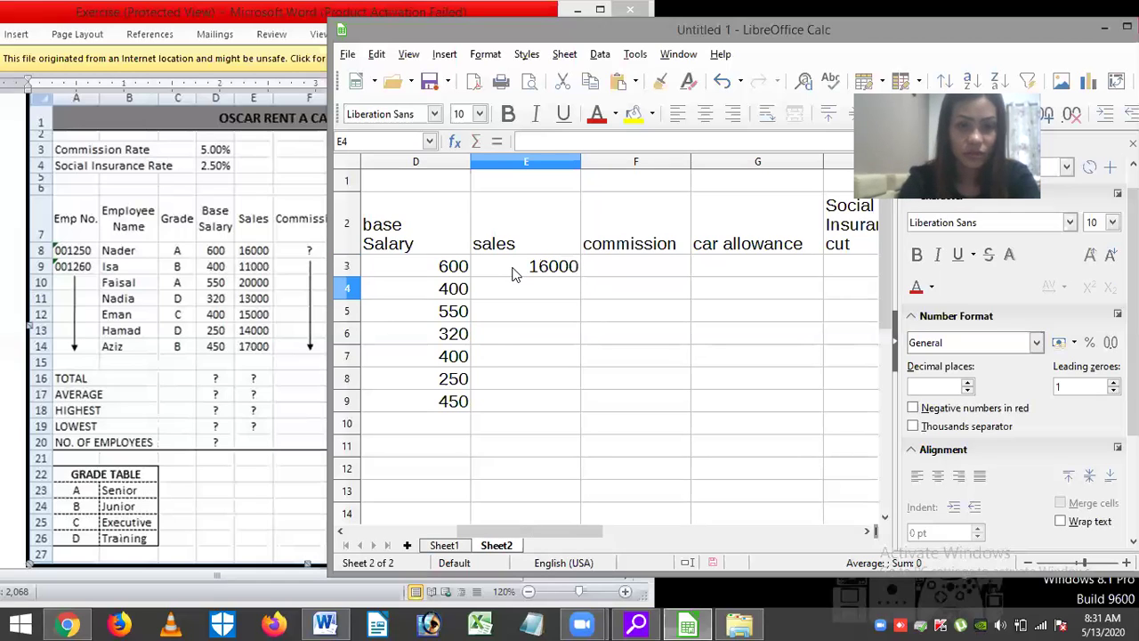
{"action": "type", "text": "11000"}
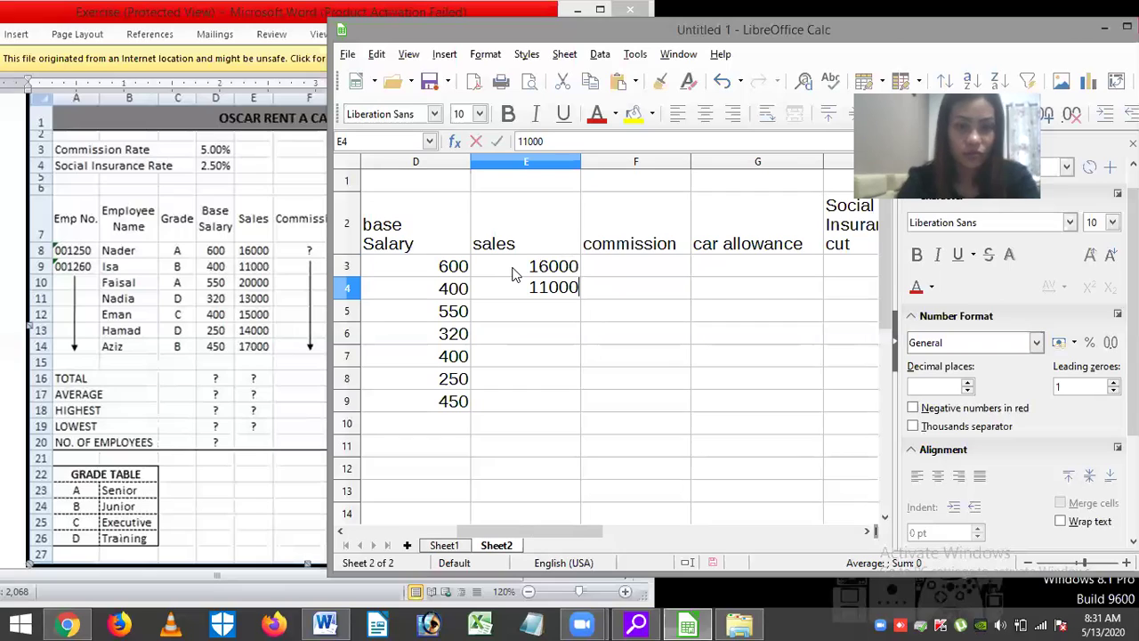
{"action": "key", "text": "Return"}
{"action": "type", "text": "20000"}
{"action": "key", "text": "Return"}
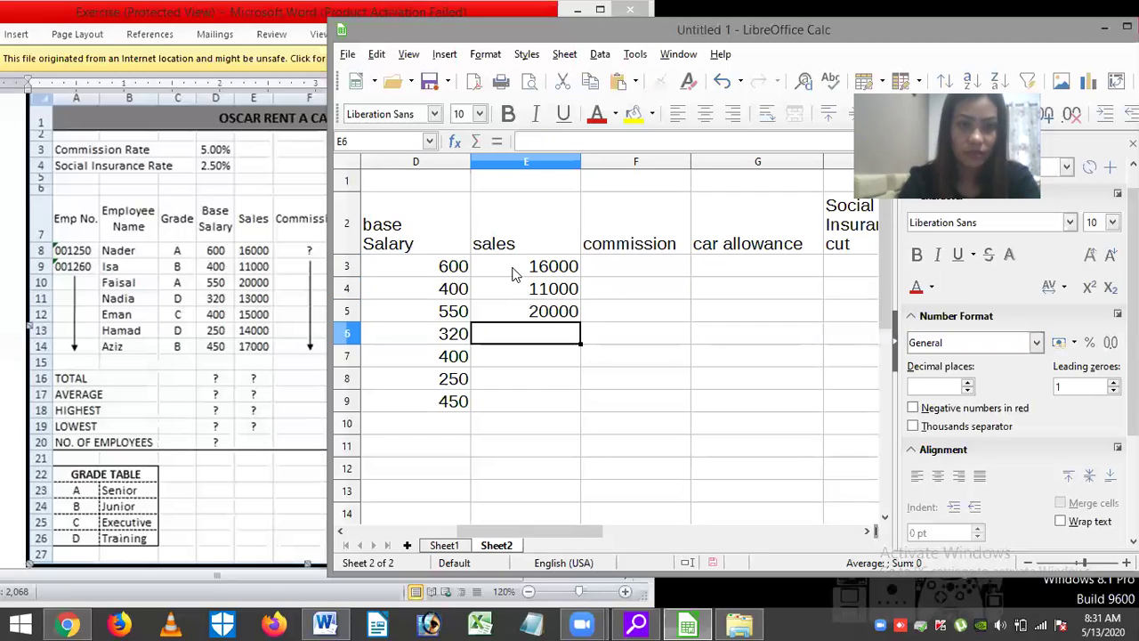
Enter the sales figures 13000, 15000, 14000 and 17000 in cells E6:E9.
{"action": "type", "text": "13"}
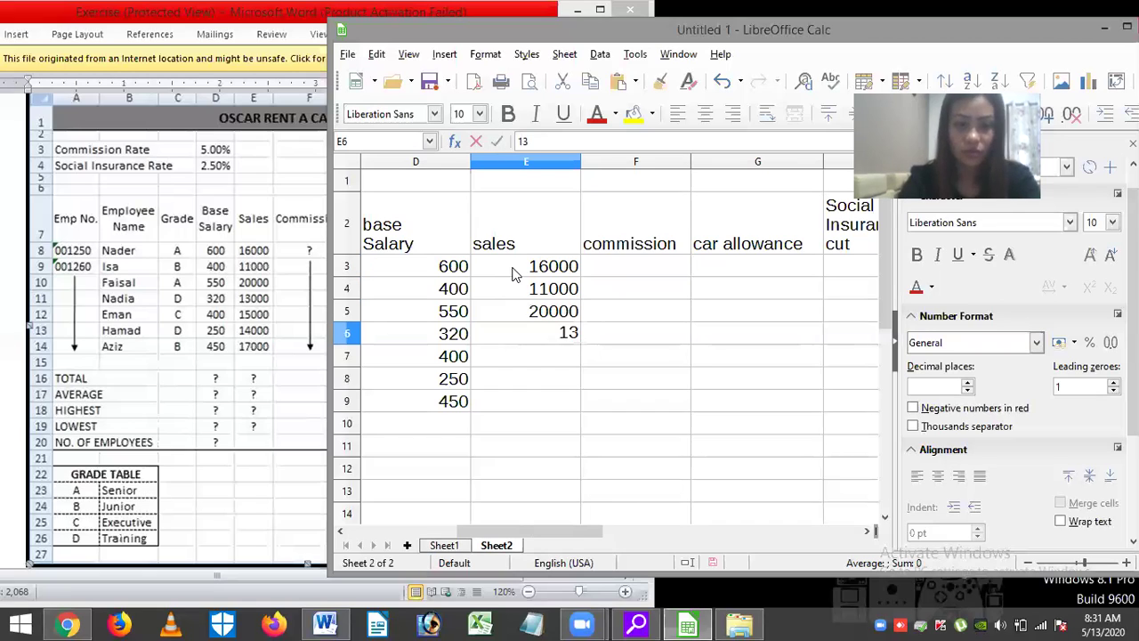
{"action": "type", "text": "000"}
{"action": "key", "text": "Return"}
{"action": "type", "text": "15000"}
{"action": "key", "text": "Return"}
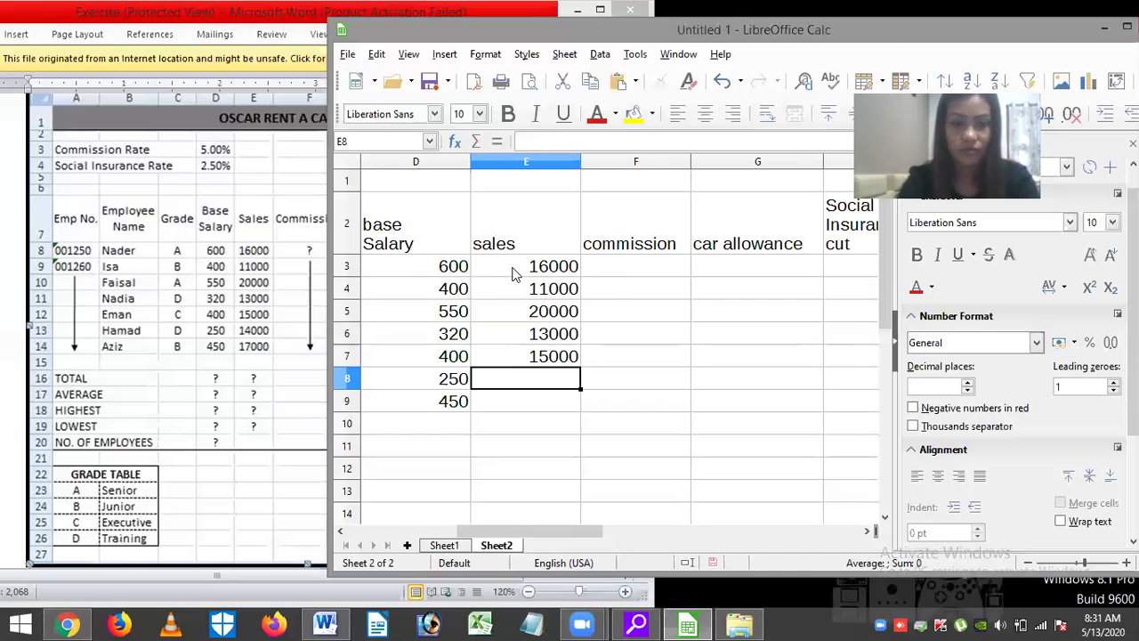
{"action": "type", "text": "1400"}
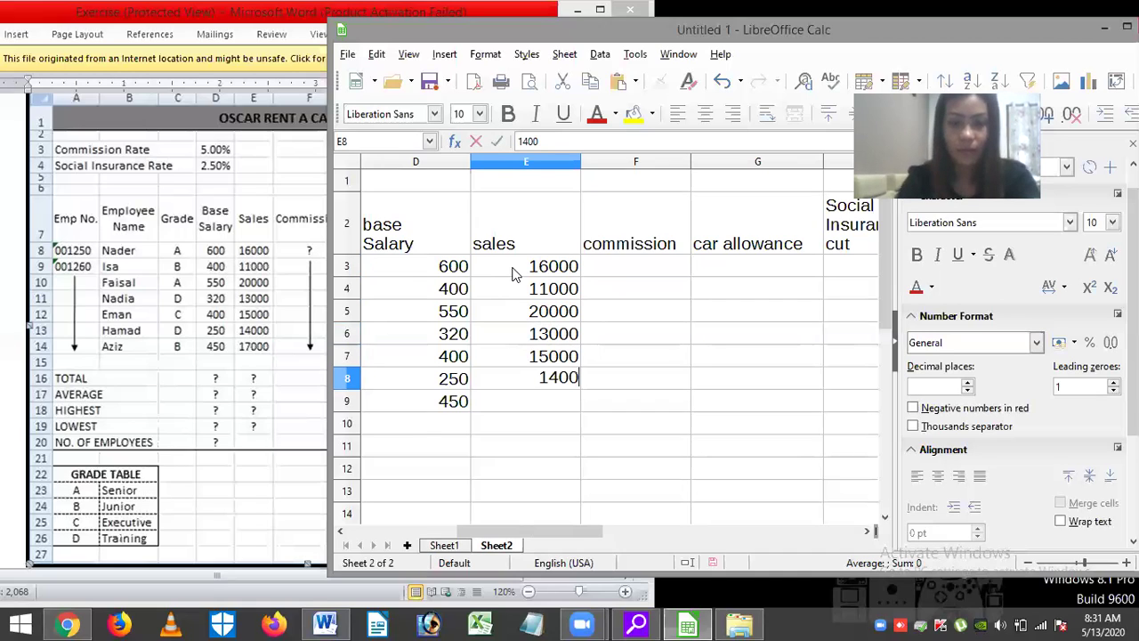
{"action": "type", "text": "0"}
{"action": "key", "text": "Return"}
{"action": "type", "text": "17000"}
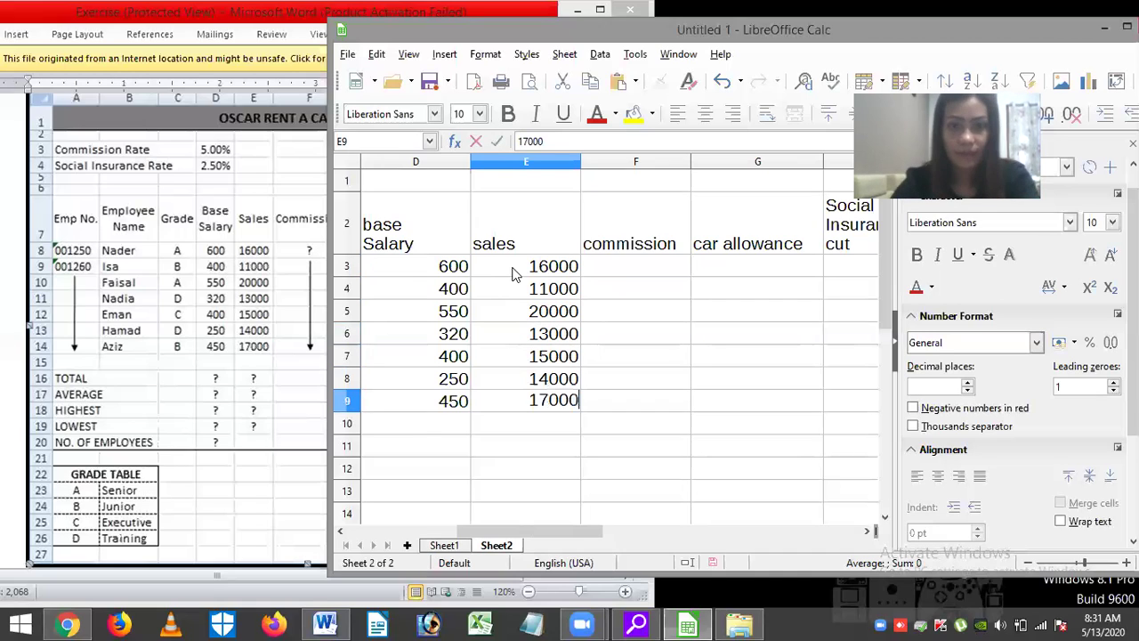
{"action": "left_click", "coordinate": [610, 264]}
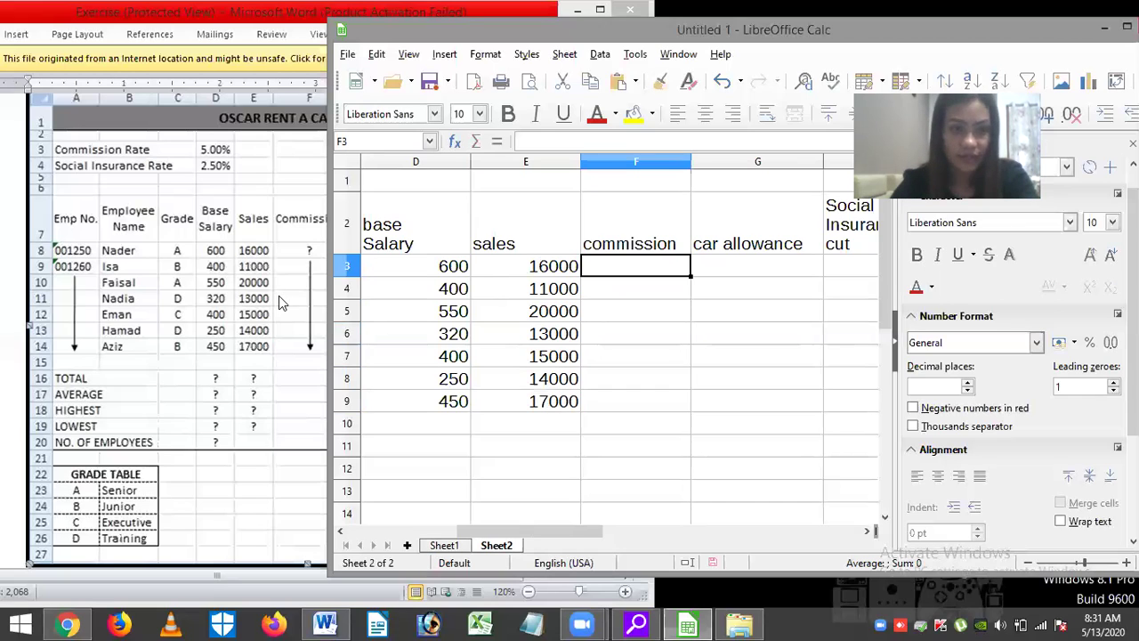
Switch to the exercise document in Word and read the task list for how the commission is calculated.
{"action": "left_click", "coordinate": [294, 294]}
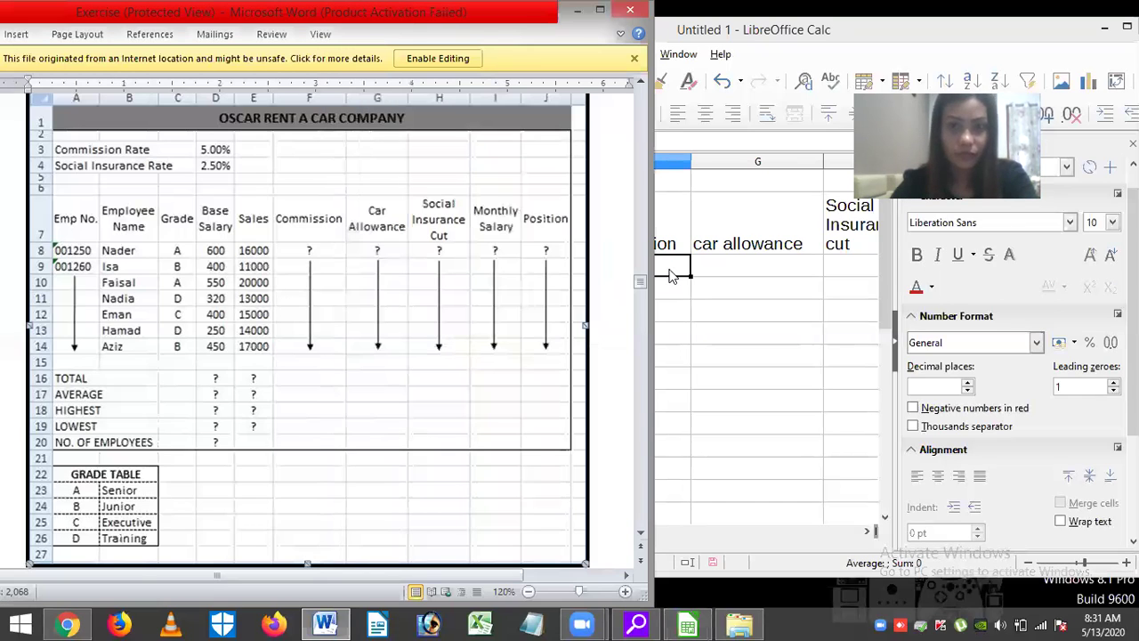
{"action": "key", "text": "alt+Tab"}
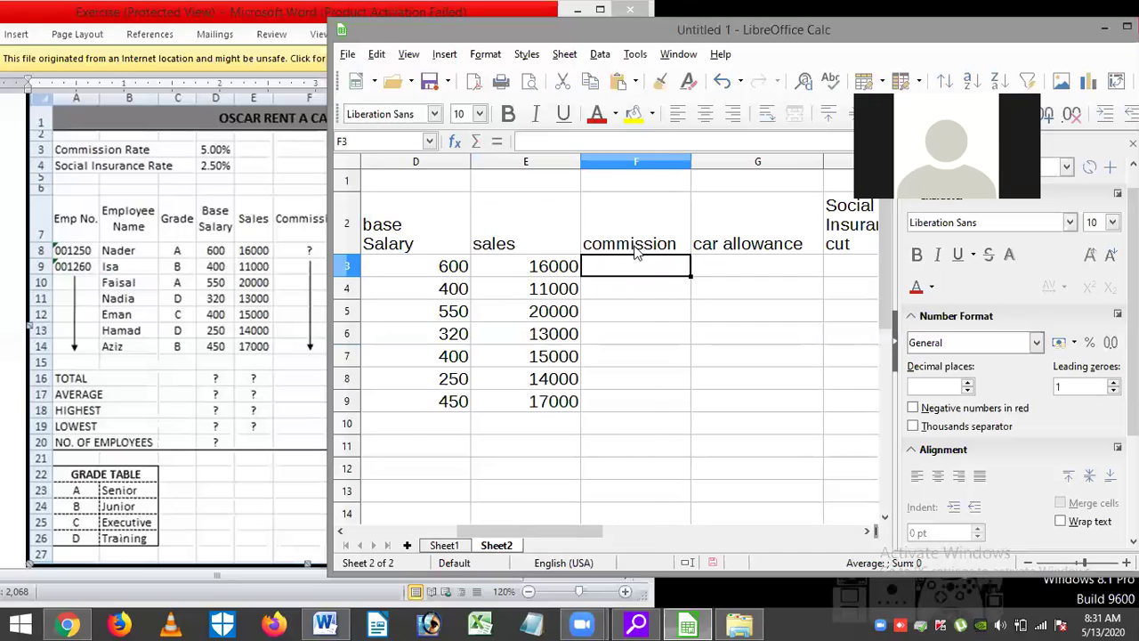
{"action": "key", "text": "alt+Tab"}
{"action": "left_click_drag", "start_coordinate": [641, 284], "coordinate": [641, 304]}
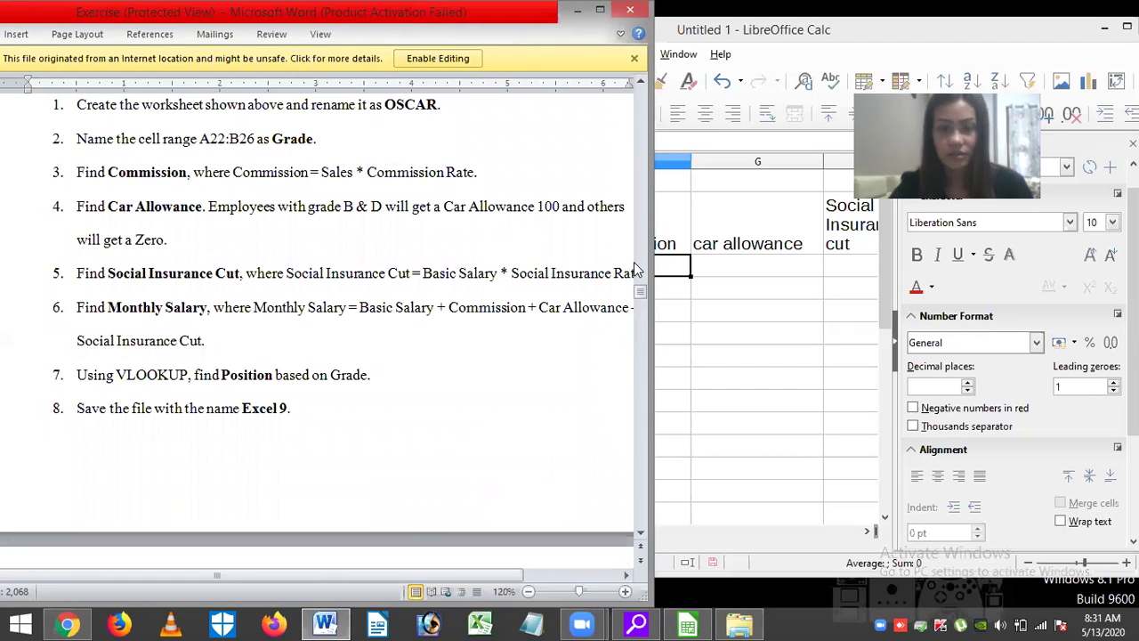
{"action": "key", "text": "alt+Tab"}
{"action": "key", "text": "F2"}
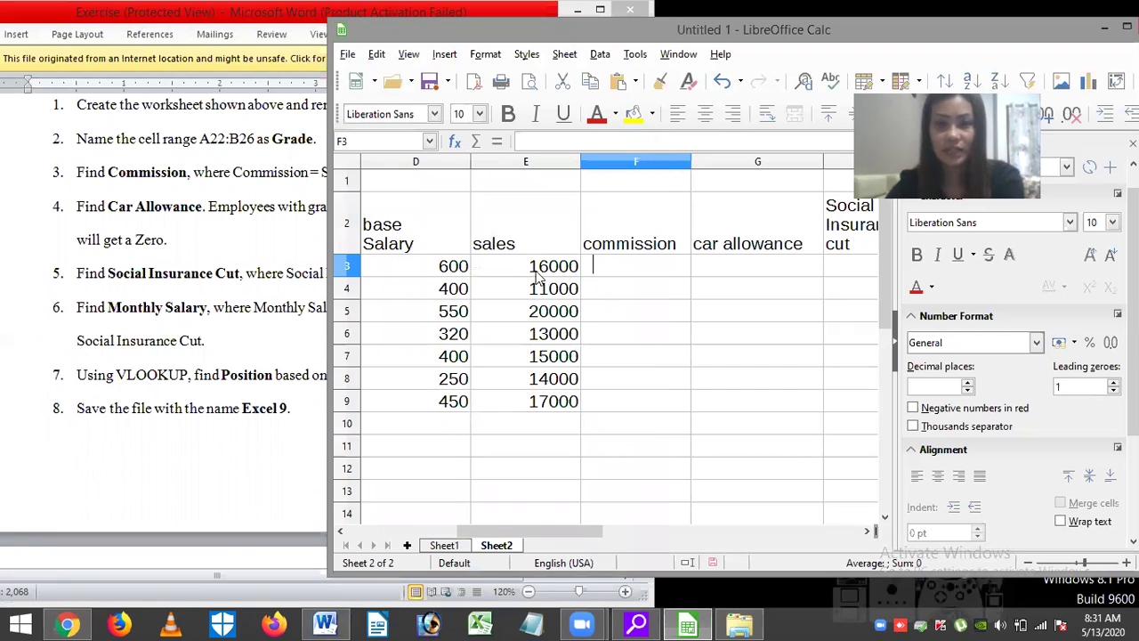
{"action": "type", "text": "="}
{"action": "left_click", "coordinate": [541, 271]}
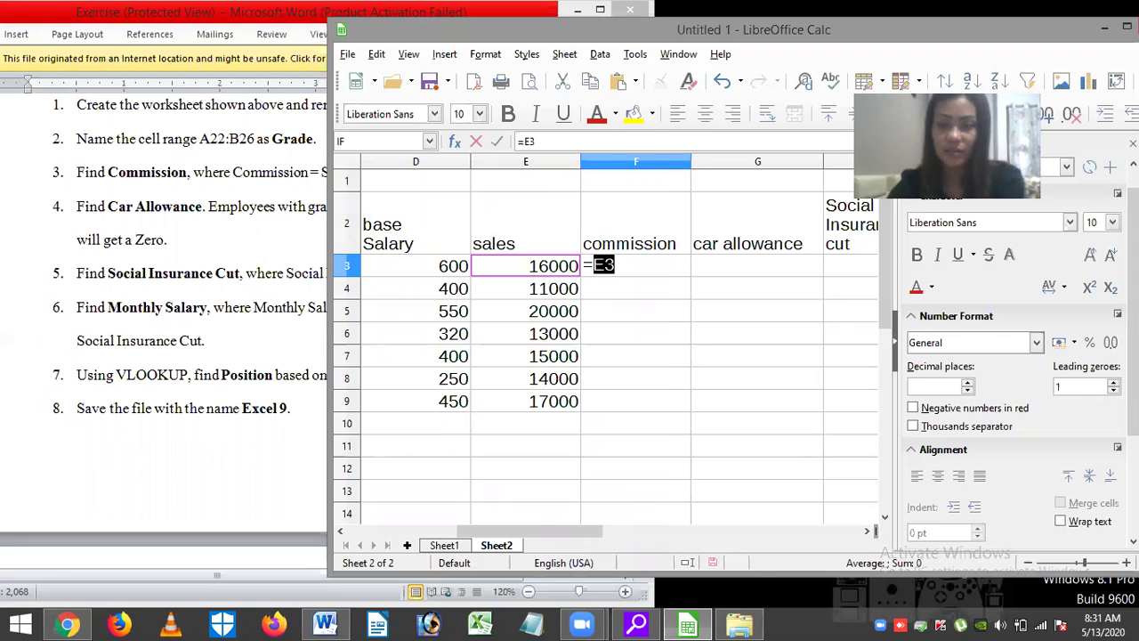
{"action": "key", "text": "Escape"}
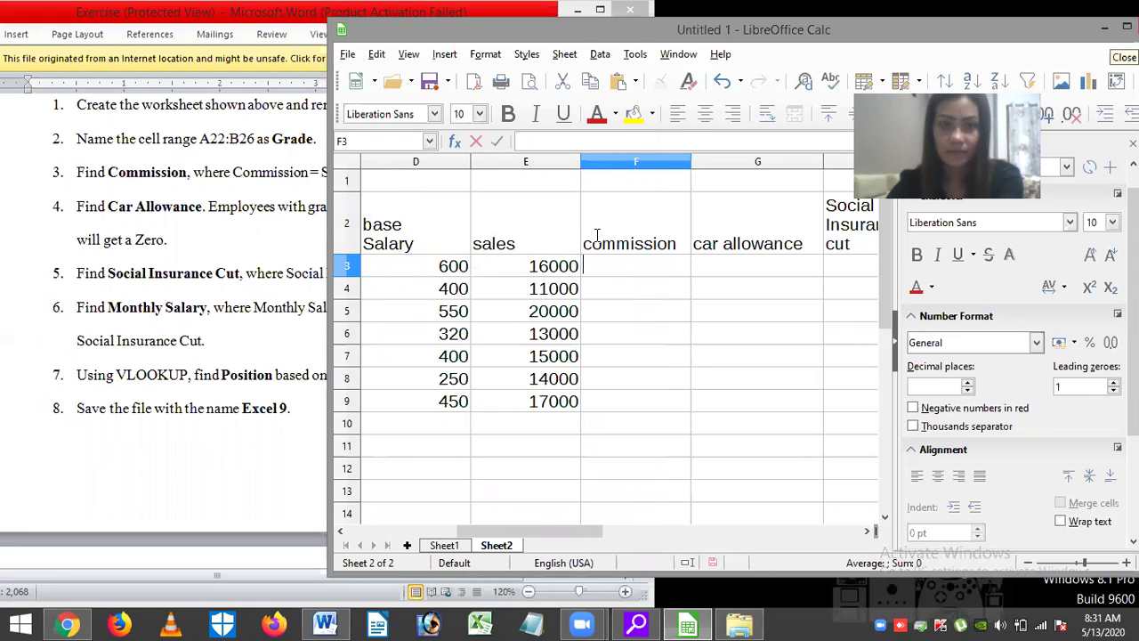
Check the rate rows above the table in the Word exercise, and insert a row above row 1 of the Calc sheet.
{"action": "left_click", "coordinate": [128, 171]}
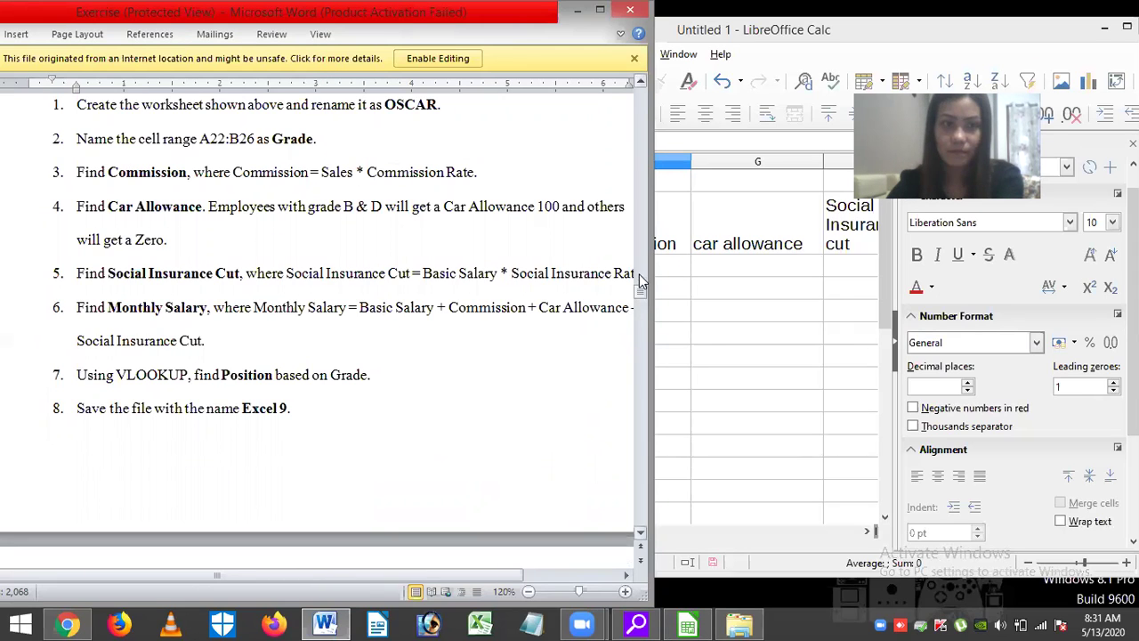
{"action": "left_click_drag", "start_coordinate": [639, 274], "coordinate": [723, 339]}
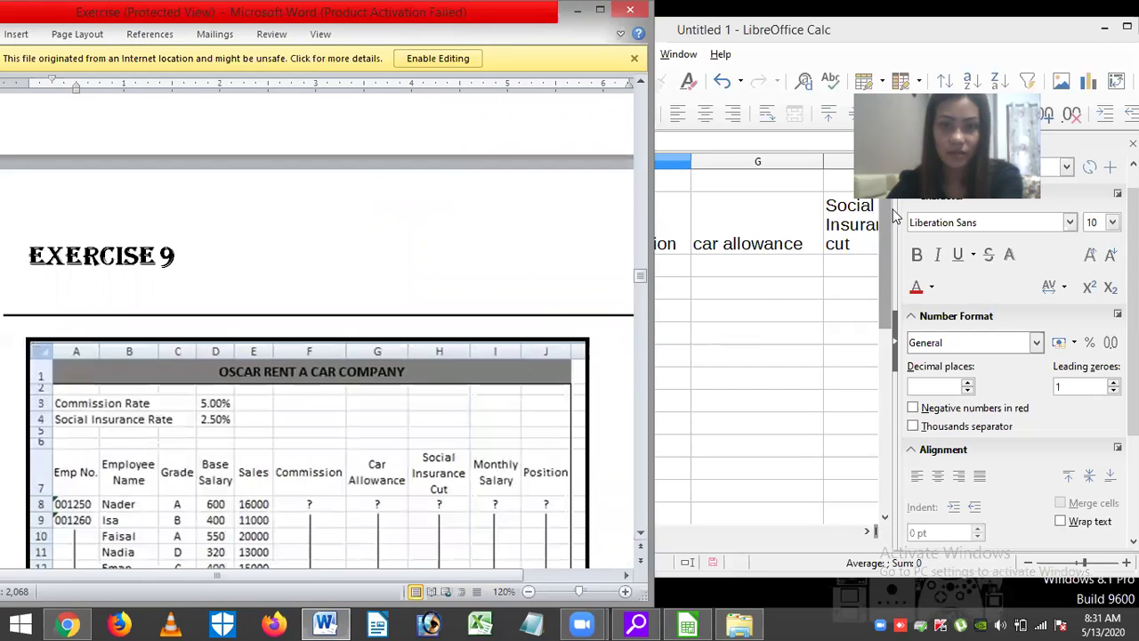
{"action": "left_click", "coordinate": [887, 295]}
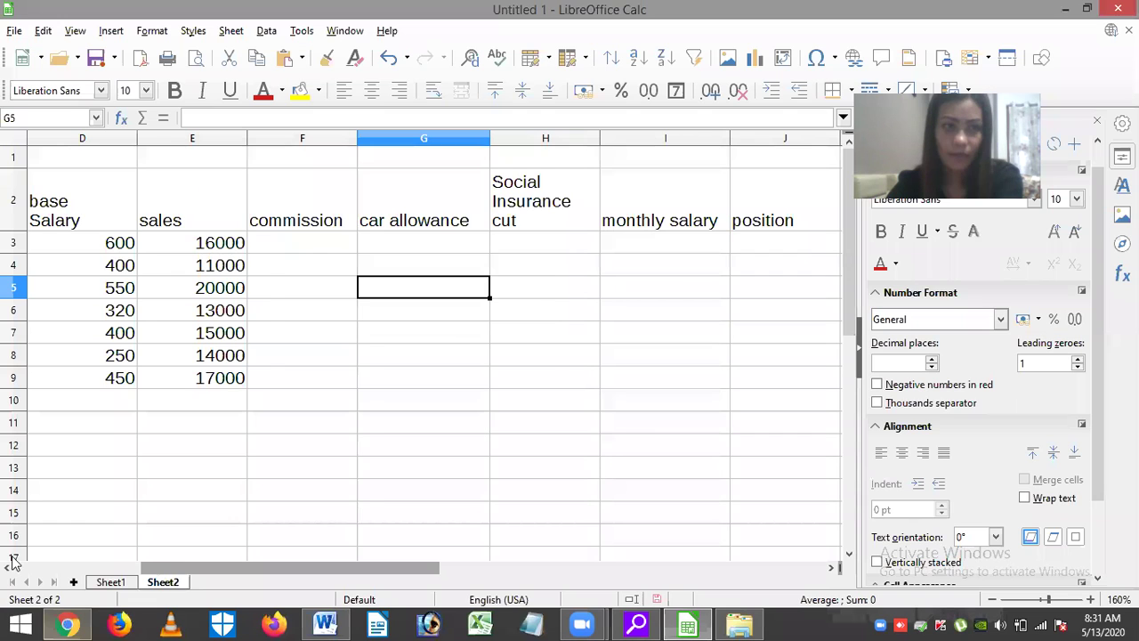
{"action": "scroll", "coordinate": [5, 230], "scroll_direction": "left", "scroll_amount": 3}
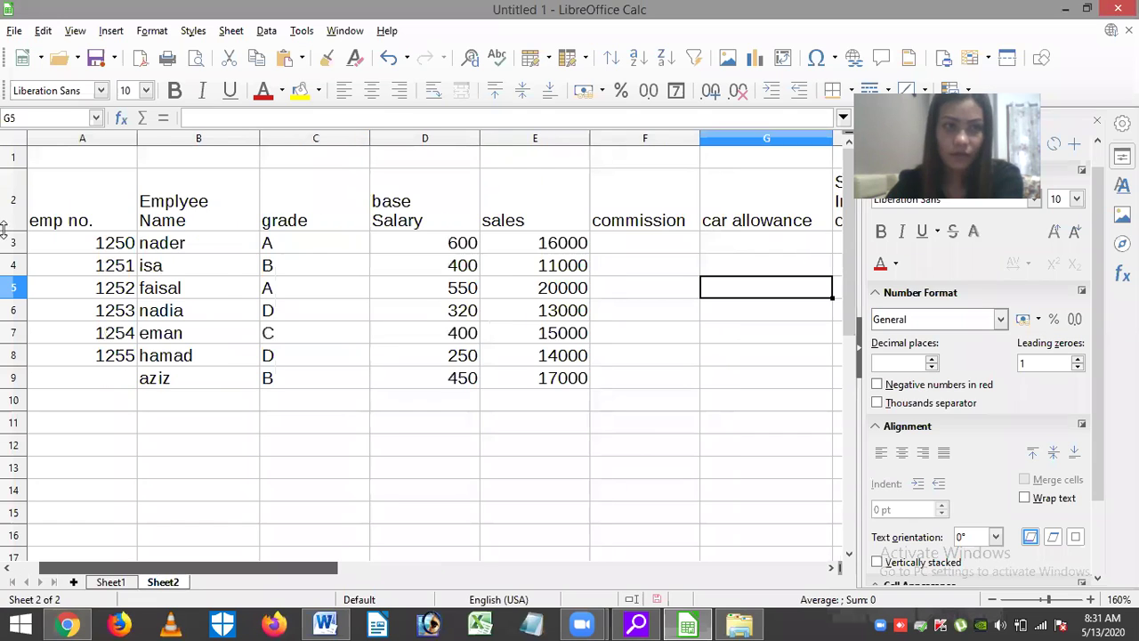
{"action": "right_click", "coordinate": [14, 160]}
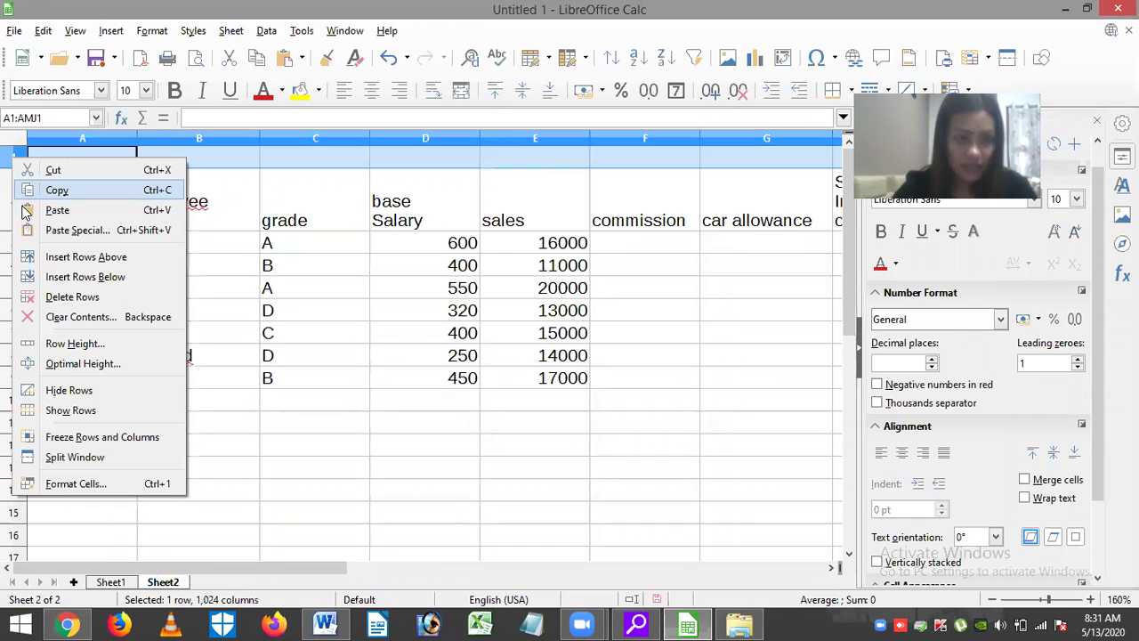
{"action": "left_click", "coordinate": [35, 258]}
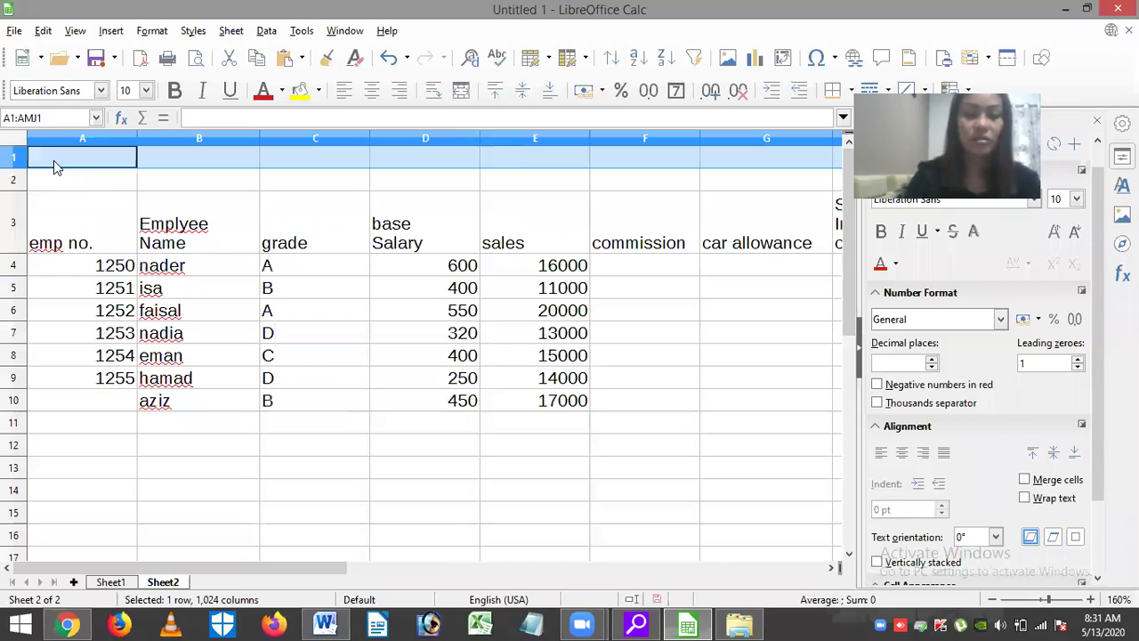
{"action": "type", "text": "CO"}
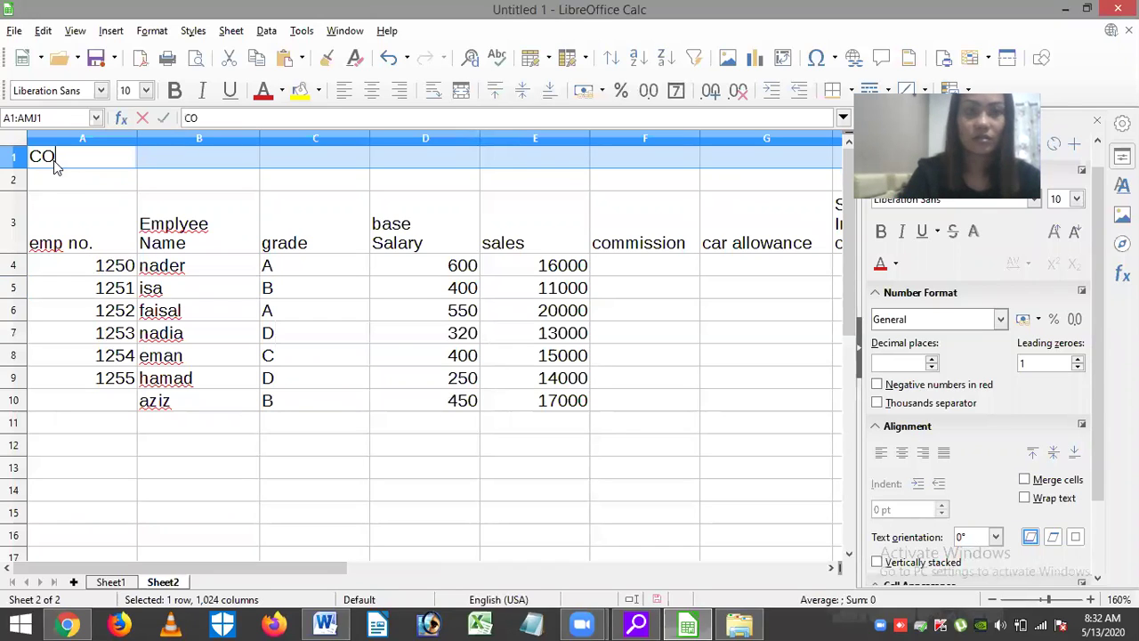
{"action": "type", "text": "MMIS"}
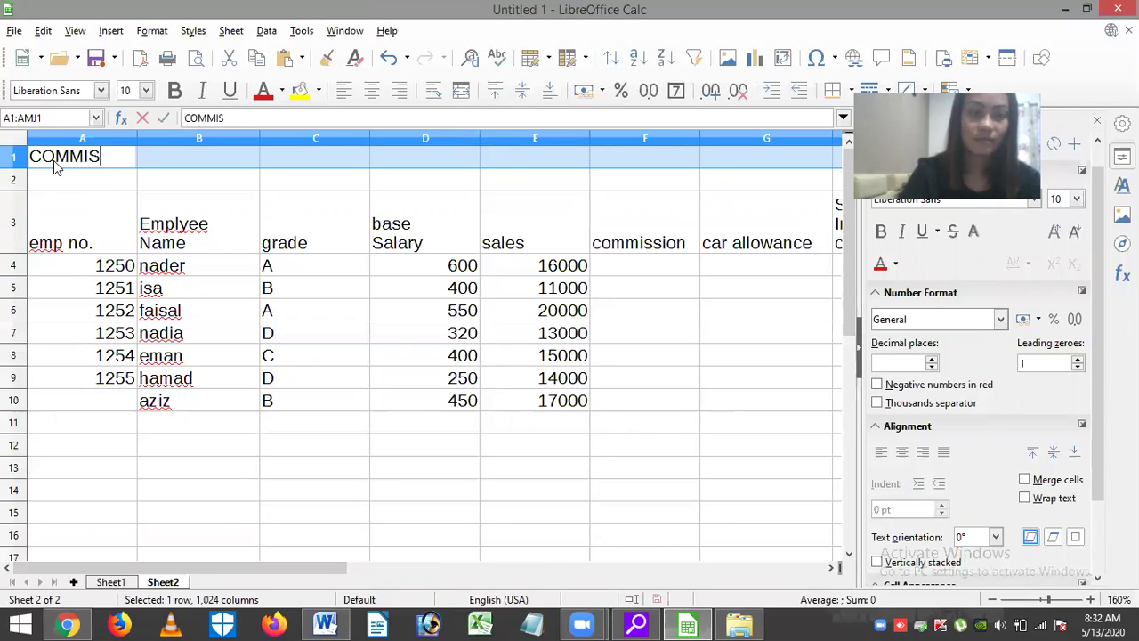
{"action": "key", "text": "BackSpace"}
{"action": "key", "text": "BackSpace"}
{"action": "key", "text": "BackSpace"}
{"action": "key", "text": "BackSpace"}
{"action": "key", "text": "BackSpace"}
{"action": "key", "text": "BackSpace"}
Enter the label "commission rate" in cell A1 and widen column A to fit it.
{"action": "type", "text": "com"}
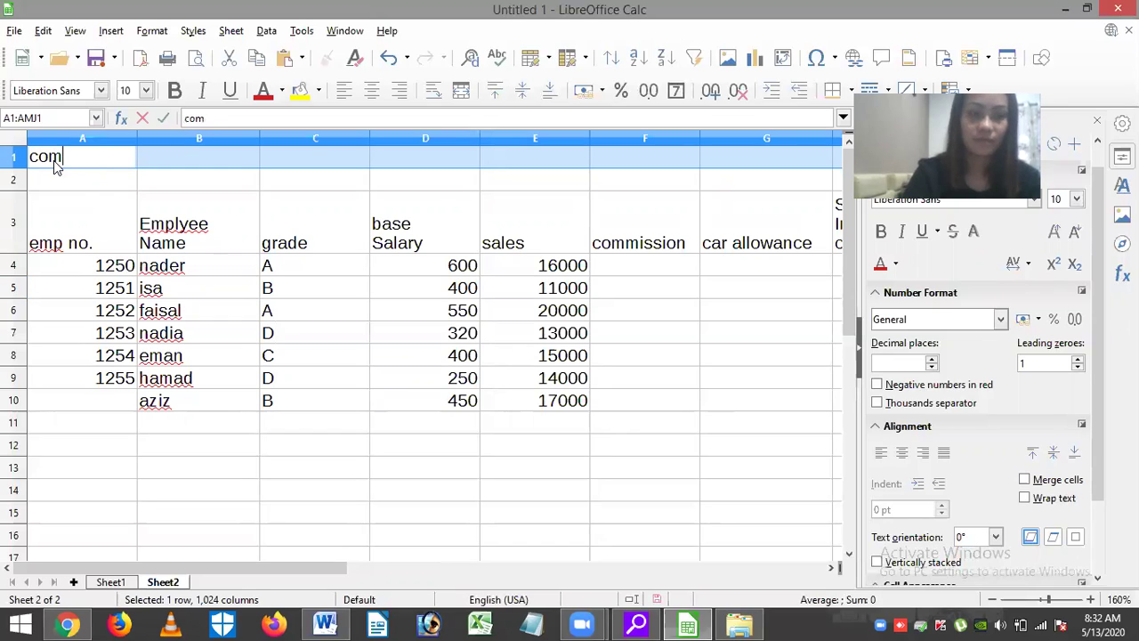
{"action": "type", "text": "mission r"}
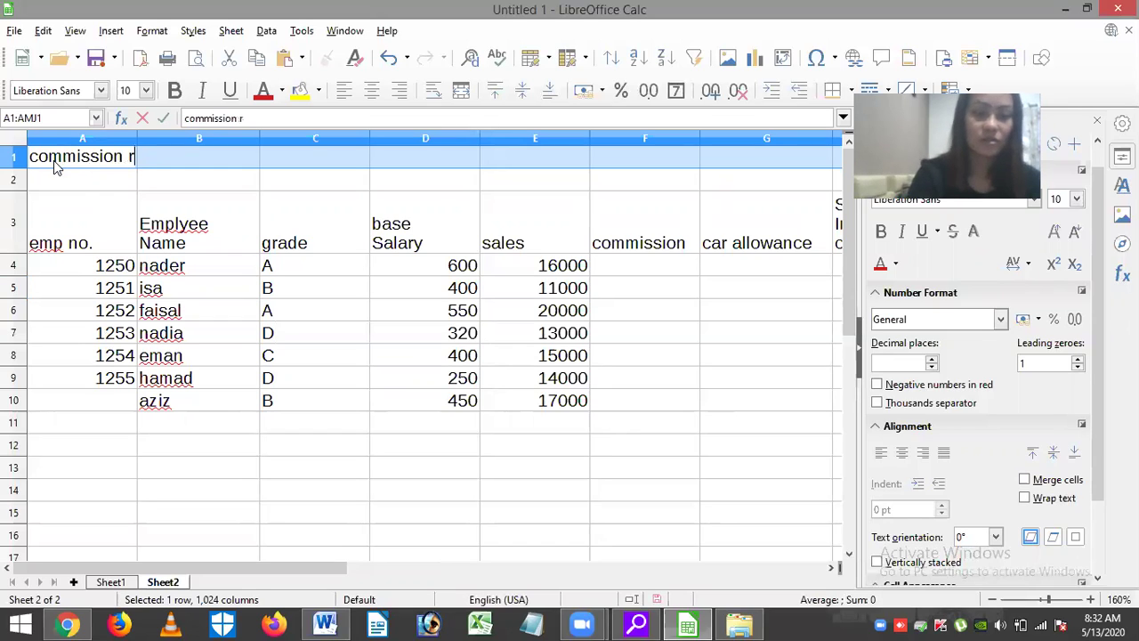
{"action": "type", "text": "ate"}
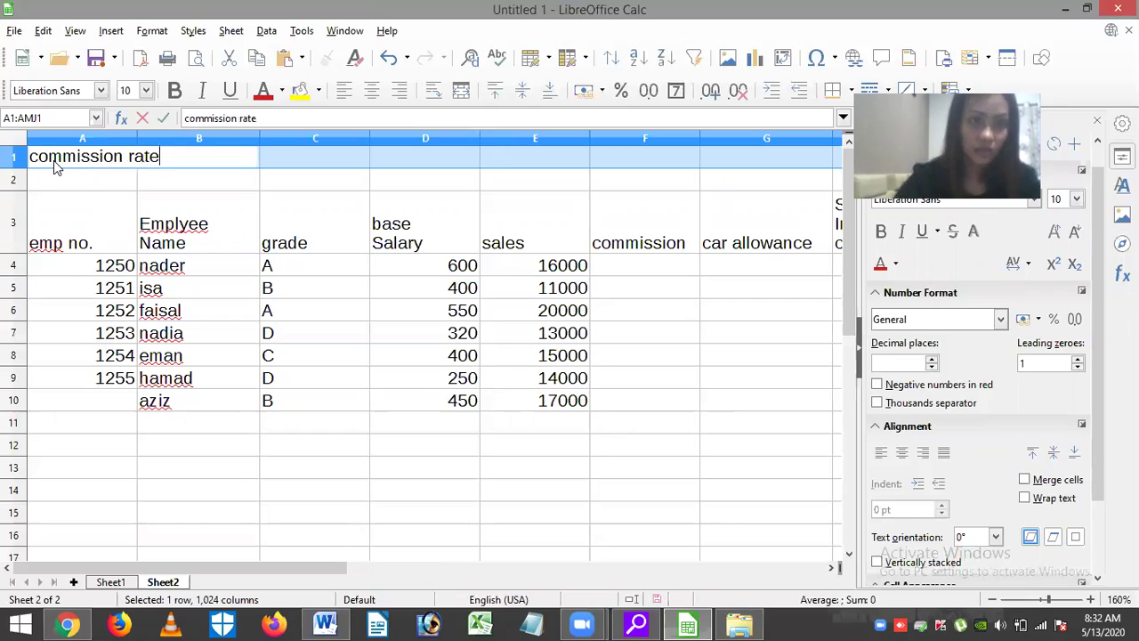
{"action": "key", "text": "Tab"}
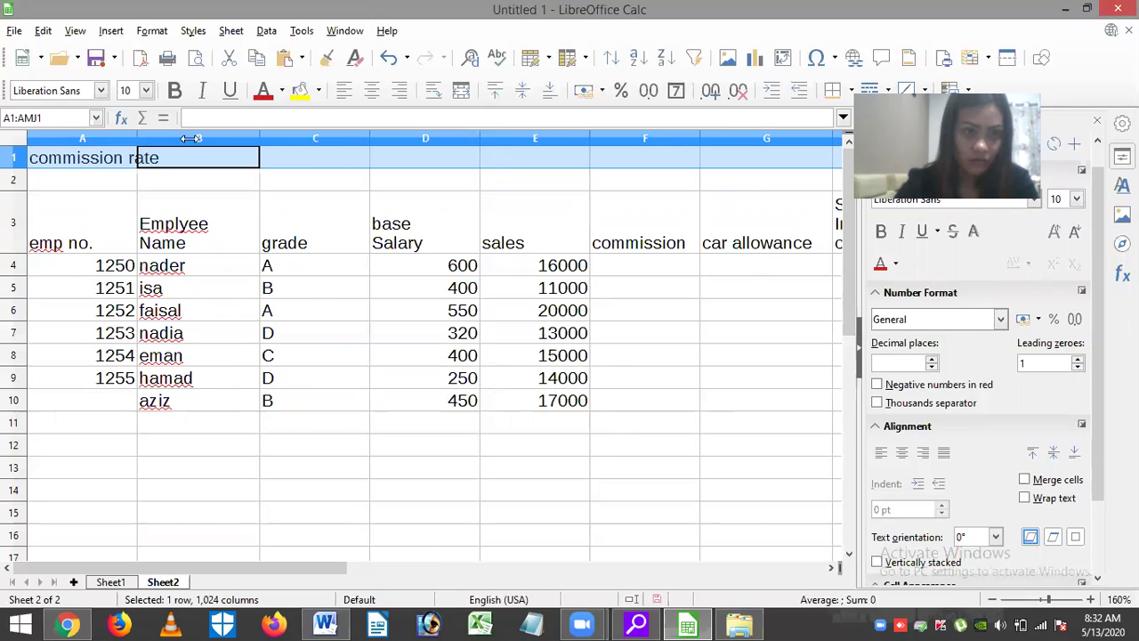
{"action": "left_click_drag", "start_coordinate": [190, 138], "coordinate": [190, 138]}
Enter the label "social insurance rate" in cell A2.
{"action": "left_click", "coordinate": [127, 189]}
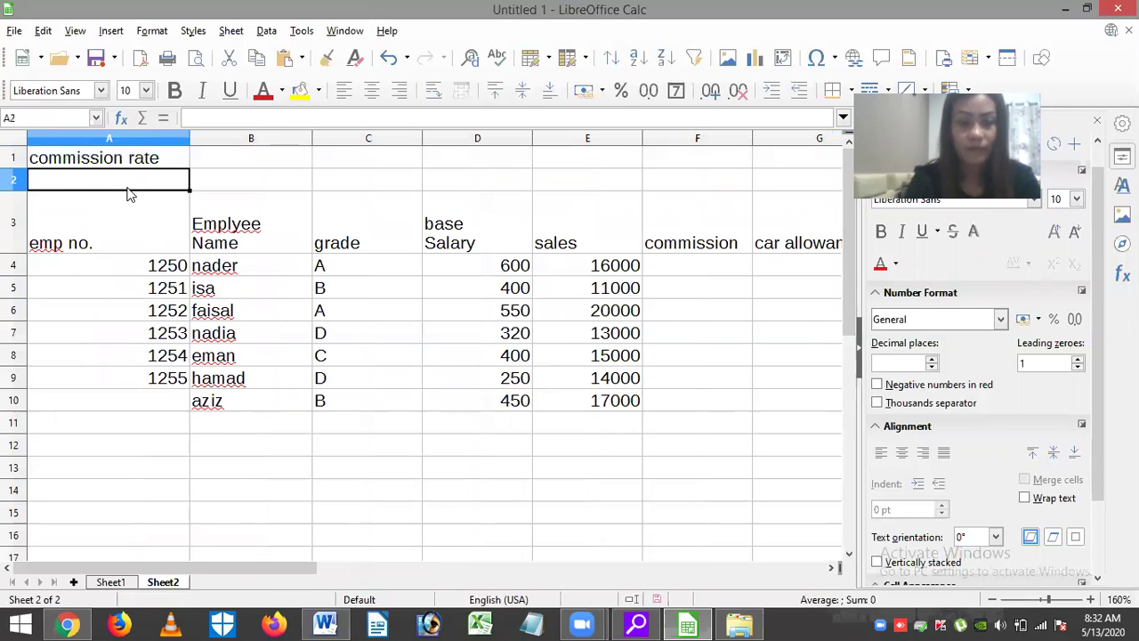
{"action": "type", "text": "soci"}
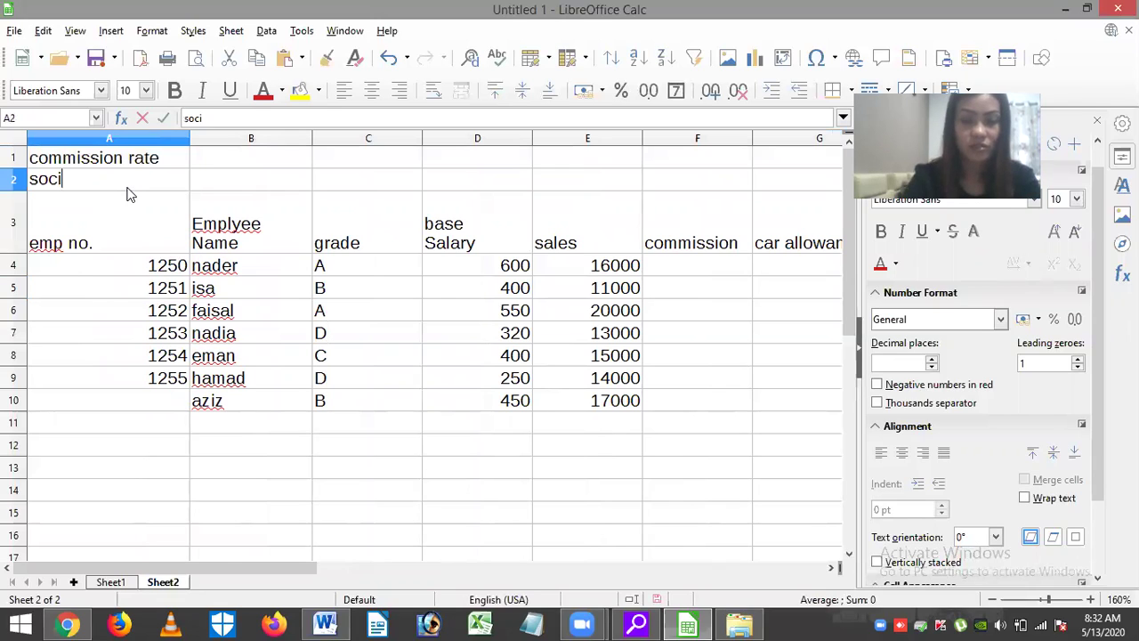
{"action": "type", "text": "al"}
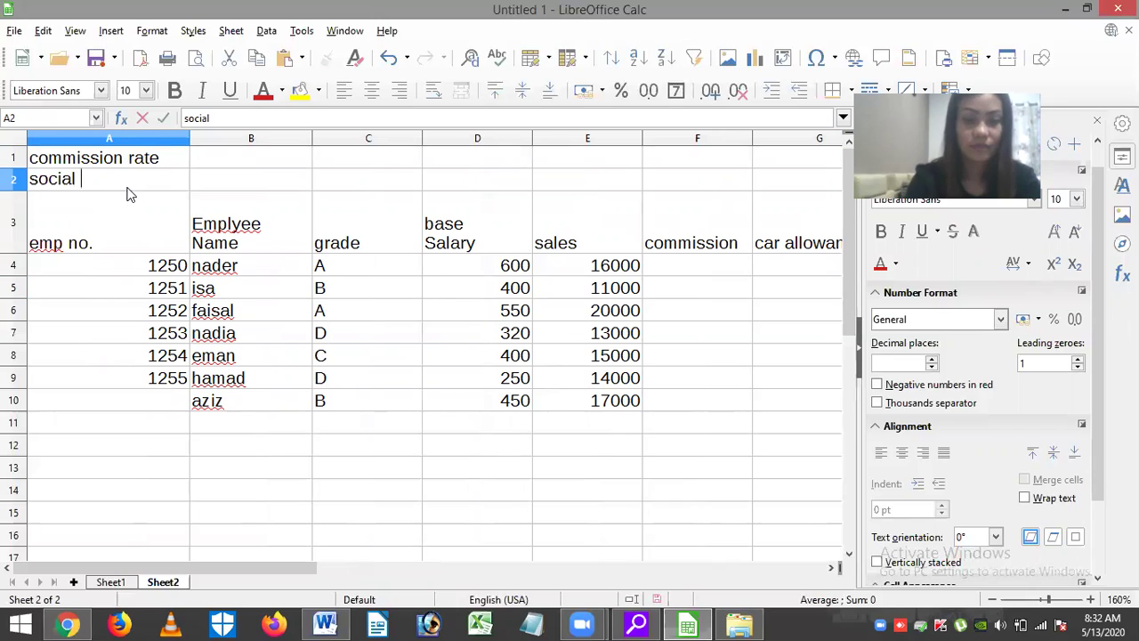
{"action": "type", "text": " insurance rate"}
Center the contents of cells A1:B1 vertically.
{"action": "left_click", "coordinate": [161, 162]}
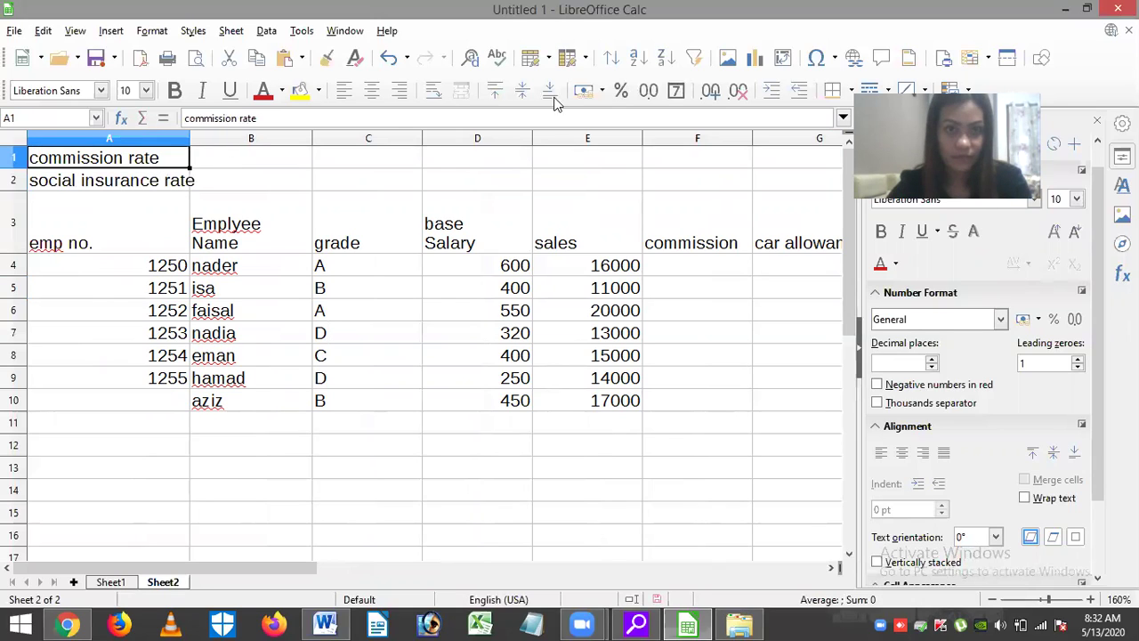
{"action": "key", "text": "shift+Right"}
{"action": "left_click", "coordinate": [523, 90]}
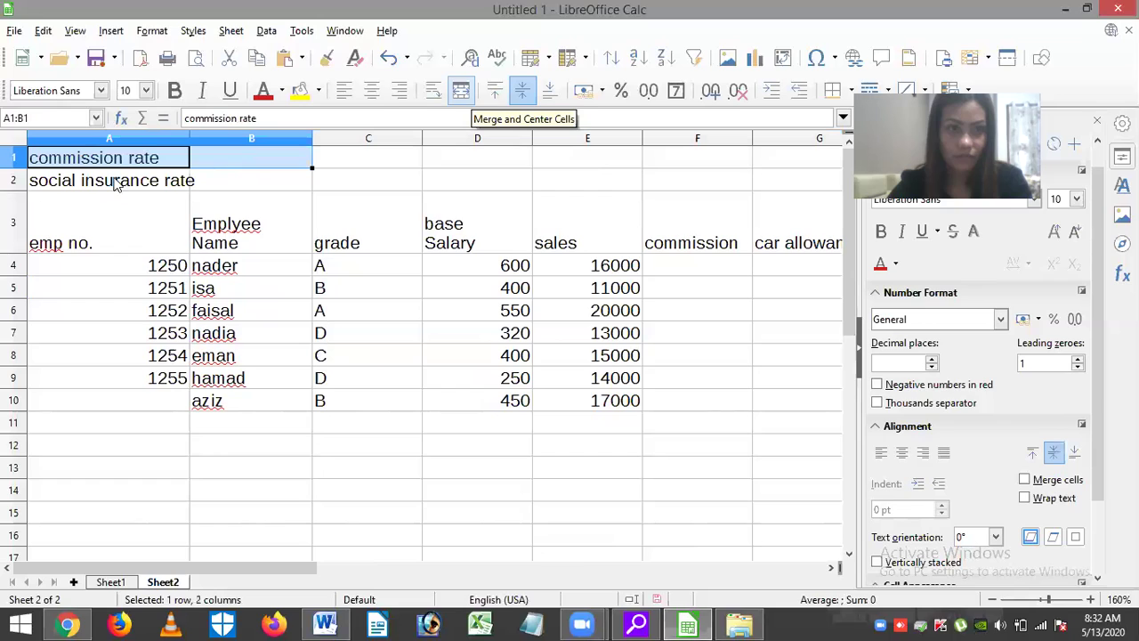
Merge cells A1:B1 and A2:B2 as separate label cells and left-align both labels.
{"action": "left_click", "coordinate": [466, 92]}
{"action": "key", "text": "Down"}
{"action": "key", "text": "shift+Right"}
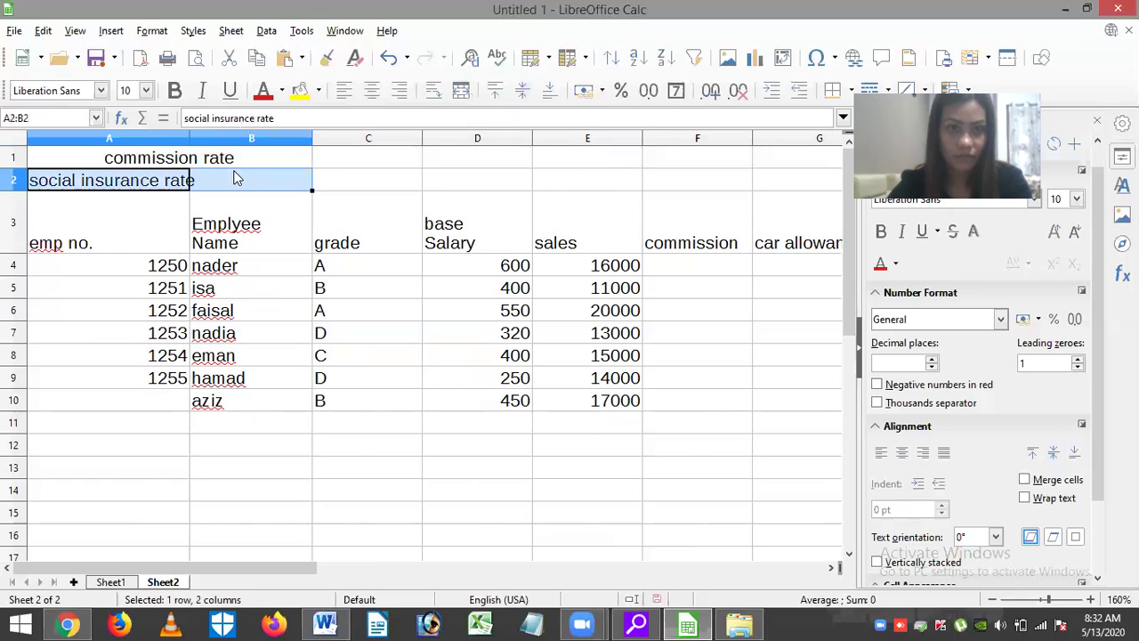
{"action": "left_click", "coordinate": [466, 93]}
{"action": "key", "text": "shift+Up"}
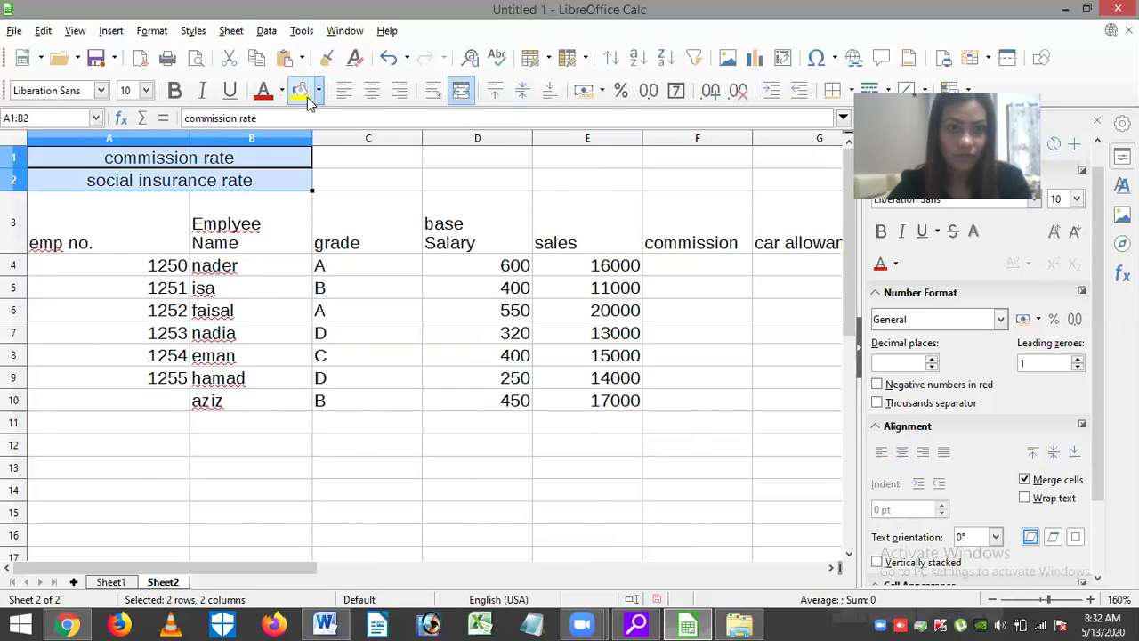
{"action": "key", "text": "ctrl+l"}
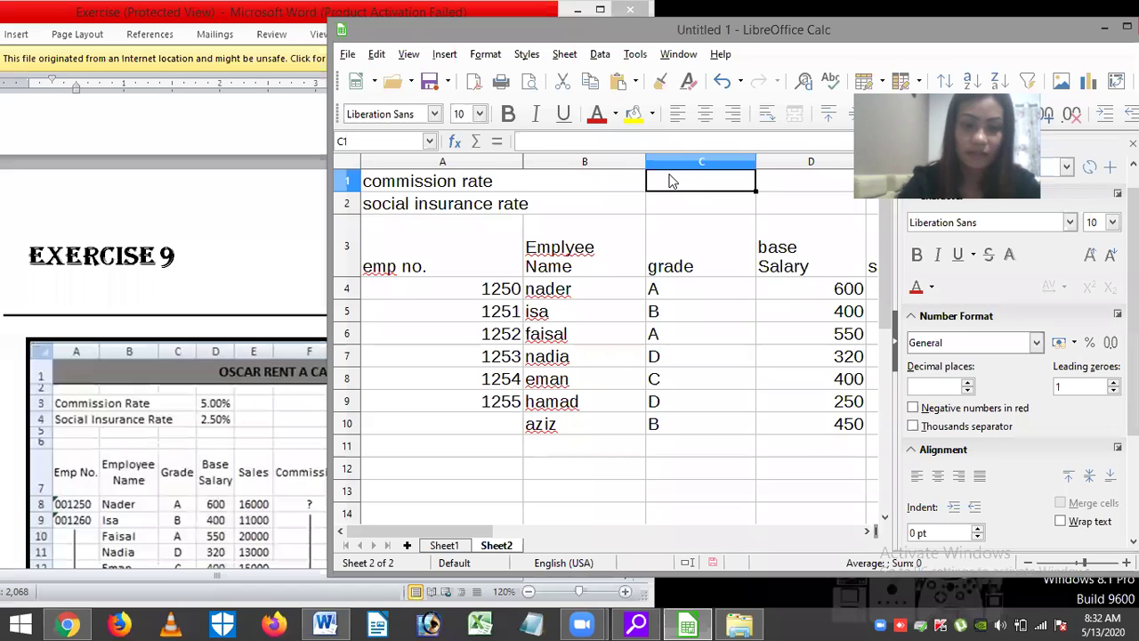
Enter the commission rate 5.00% in cell C1 and the social insurance rate 2.50% in cell C2.
{"action": "type", "text": "5.00"}
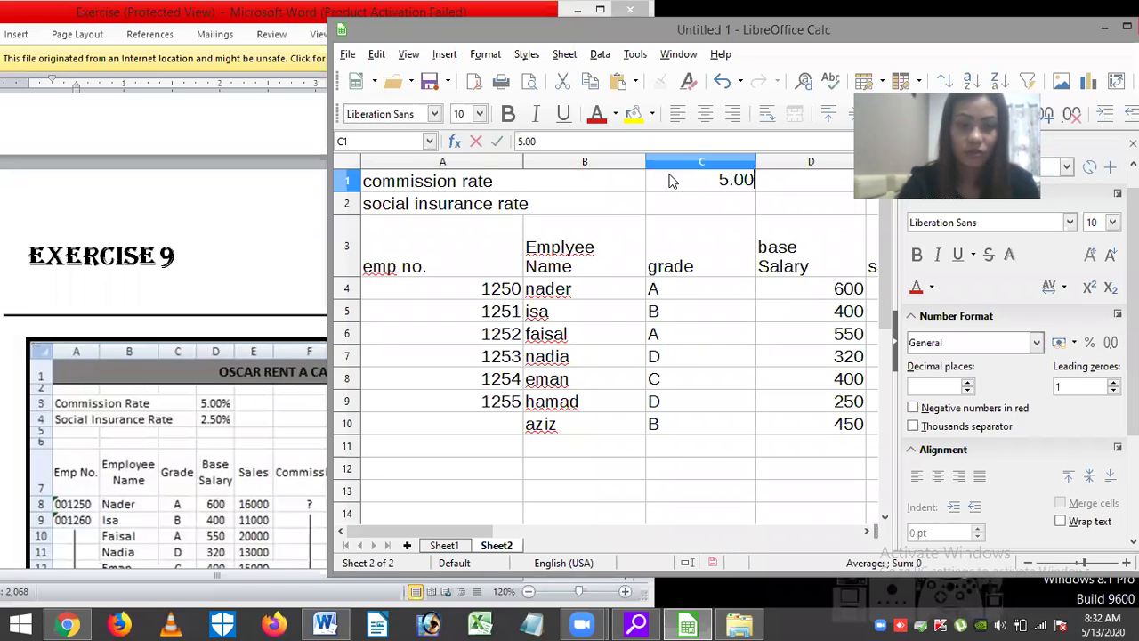
{"action": "type", "text": "%"}
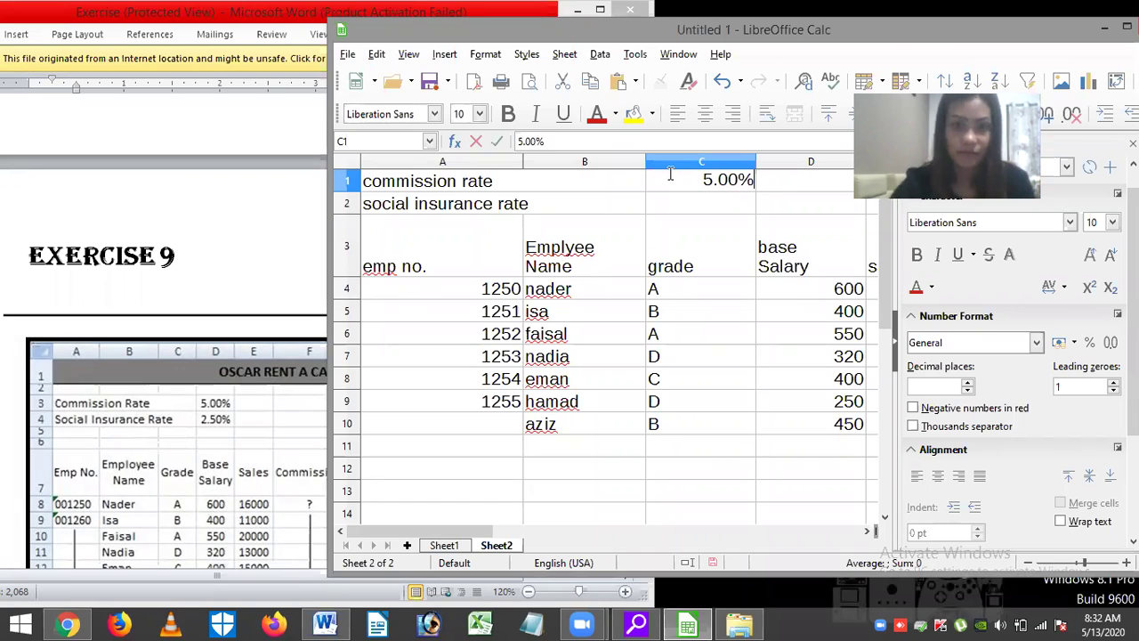
{"action": "key", "text": "Return"}
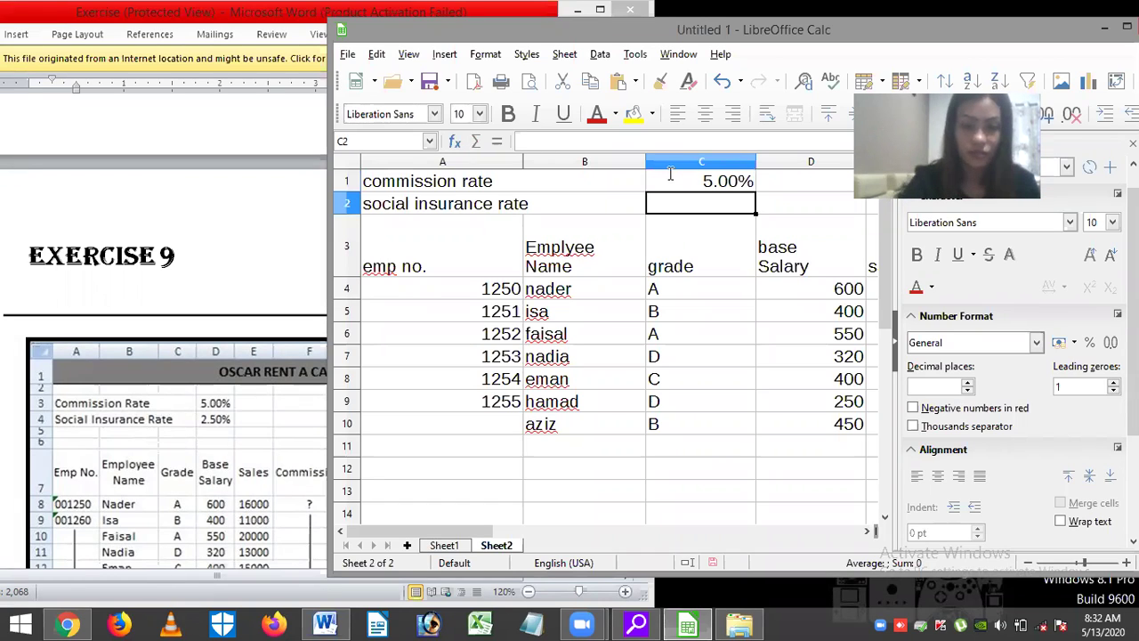
{"action": "type", "text": "2.50%"}
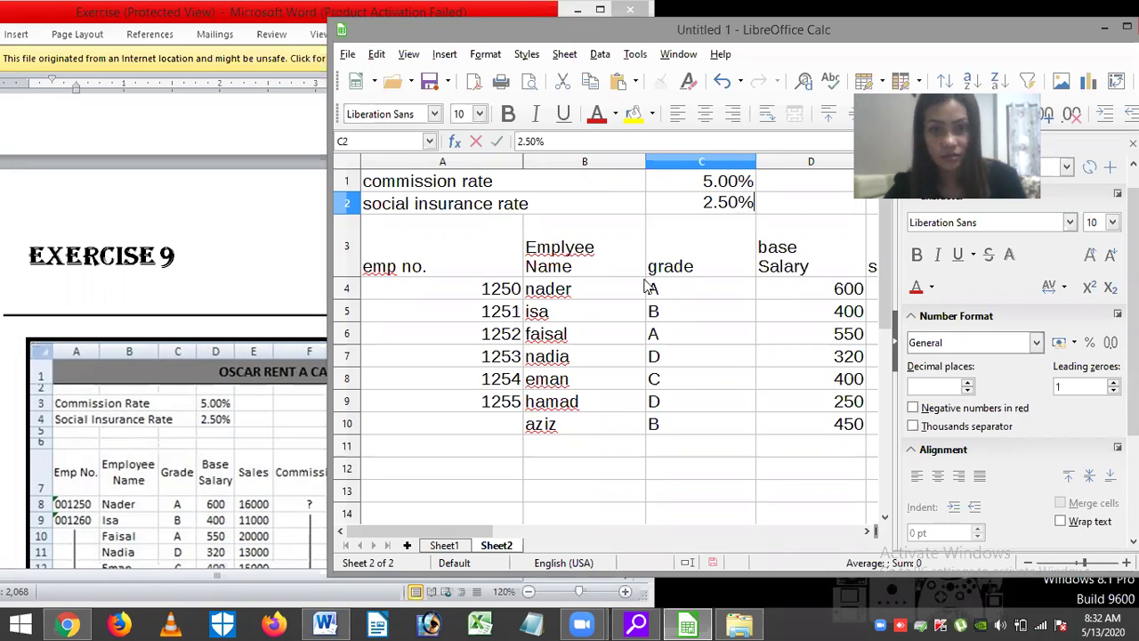
Check the Commission definition in the Word exercise, and enter the formula =E4*C1 in cell F4 of the Calc sheet.
{"action": "key", "text": "alt+Tab"}
{"action": "left_click_drag", "start_coordinate": [646, 285], "coordinate": [646, 299]}
{"action": "scroll", "coordinate": [230, 163], "scroll_direction": "down", "scroll_amount": 3}
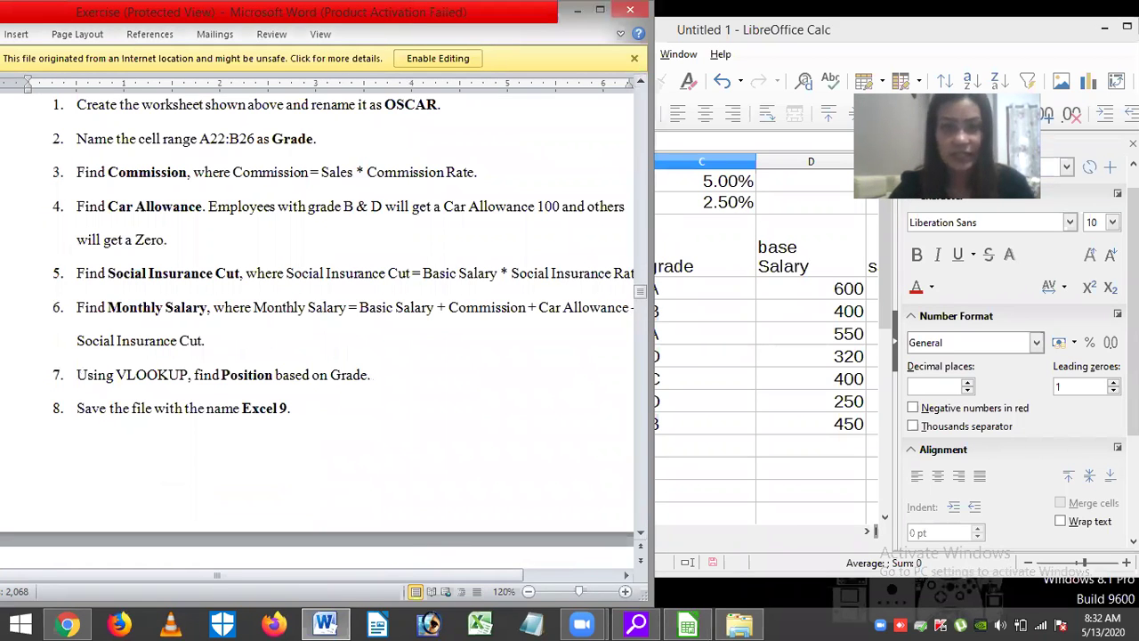
{"action": "key", "text": "super+Up"}
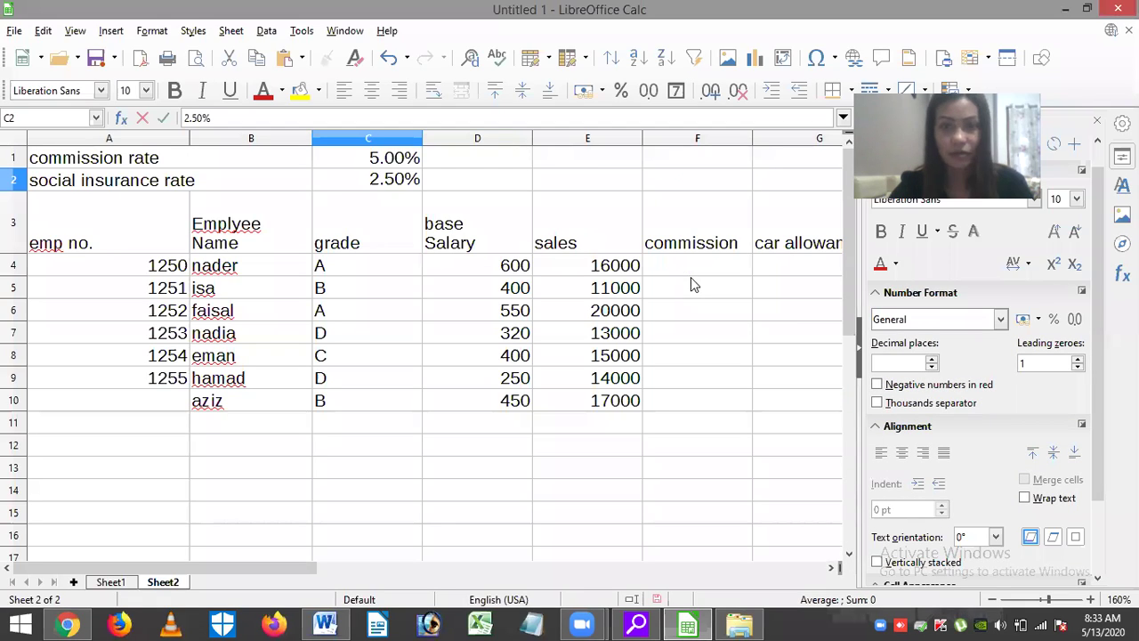
{"action": "left_click", "coordinate": [693, 268]}
{"action": "type", "text": "="}
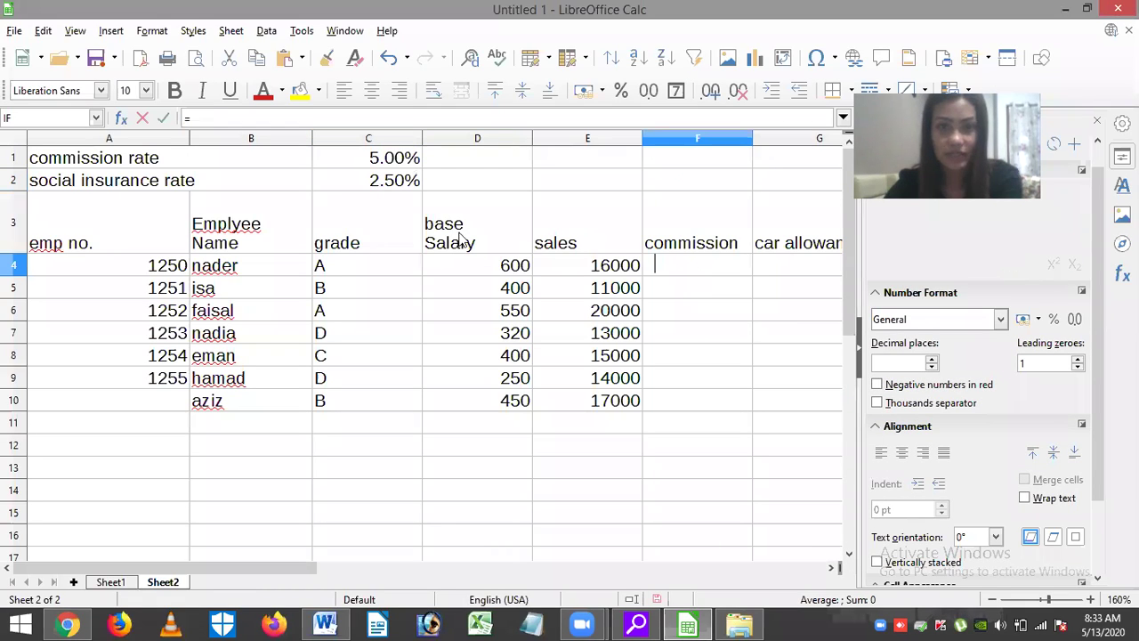
{"action": "type", "text": "E"}
{"action": "left_click", "coordinate": [621, 272]}
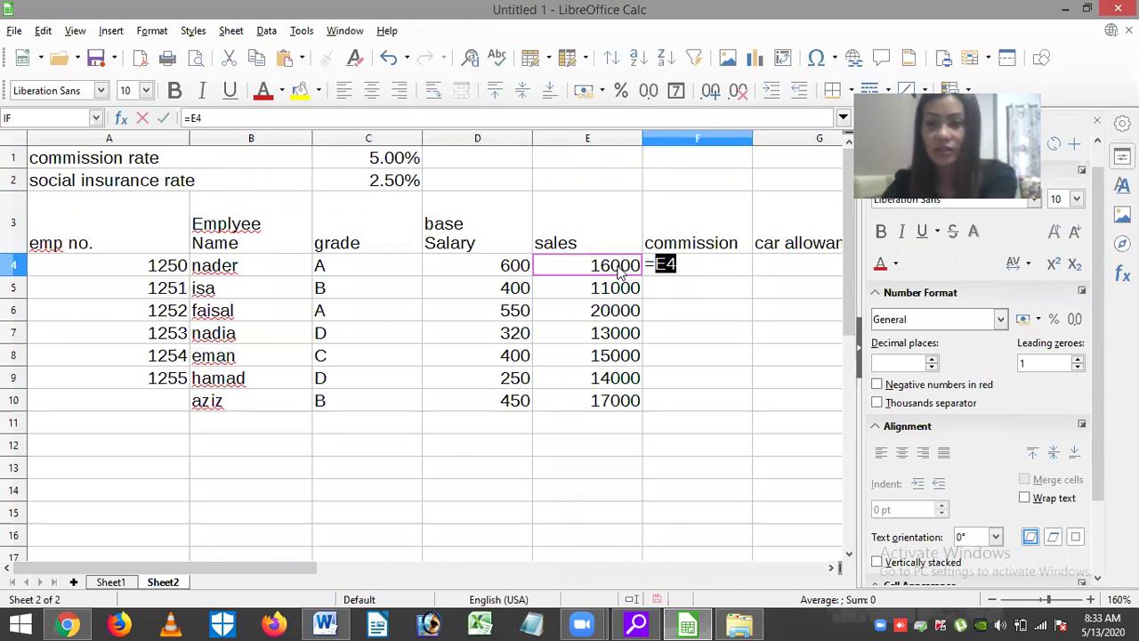
{"action": "type", "text": "*"}
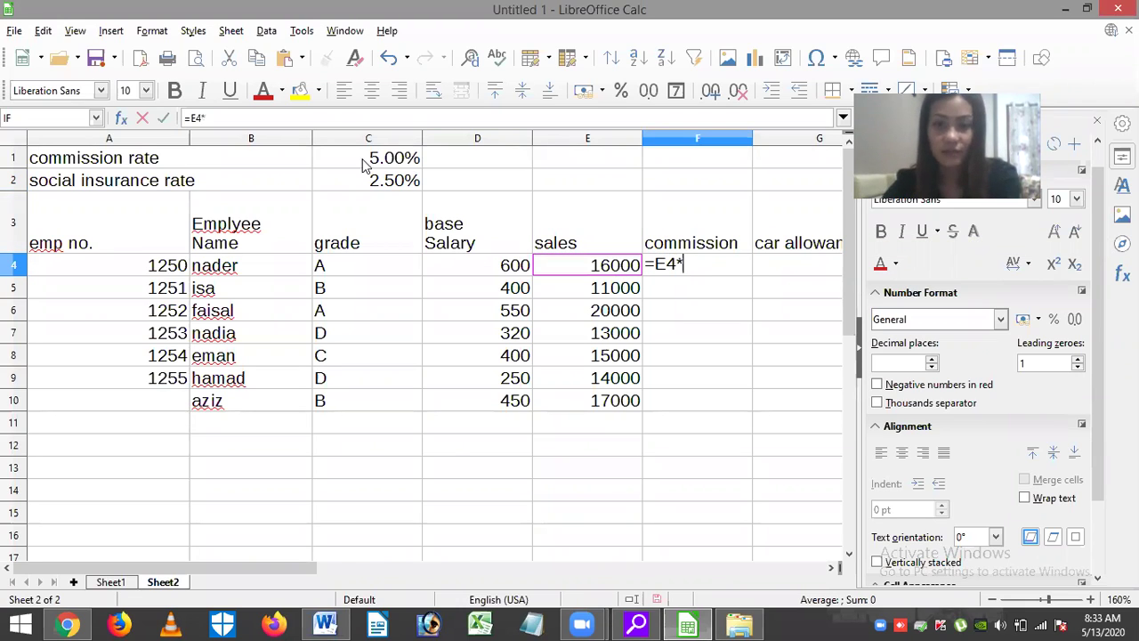
{"action": "left_click", "coordinate": [367, 161]}
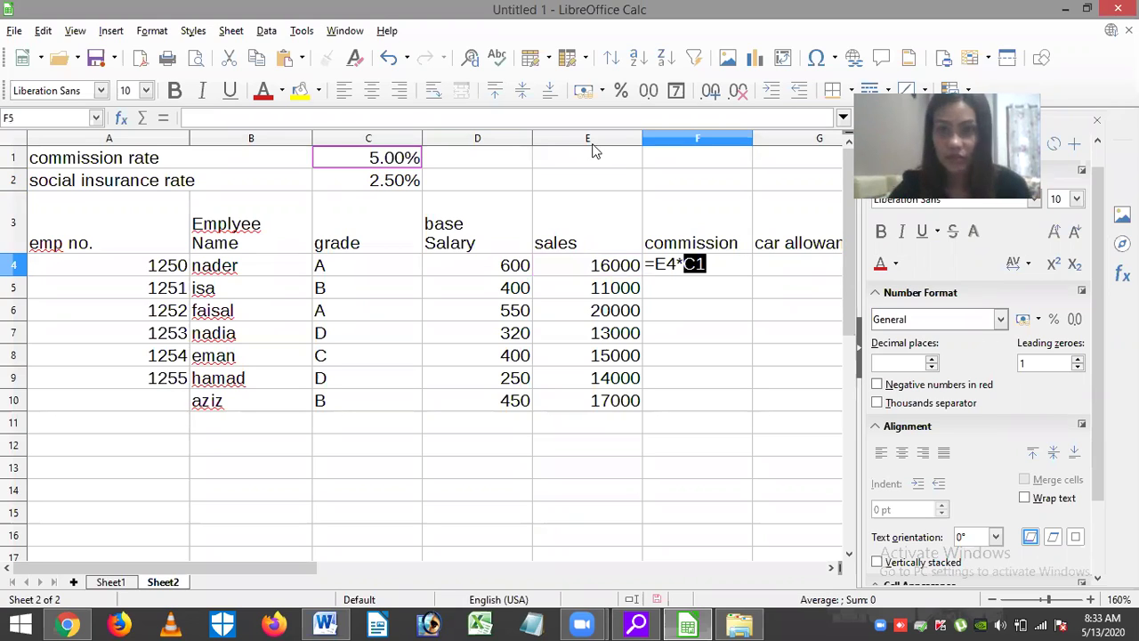
{"action": "key", "text": "Return"}
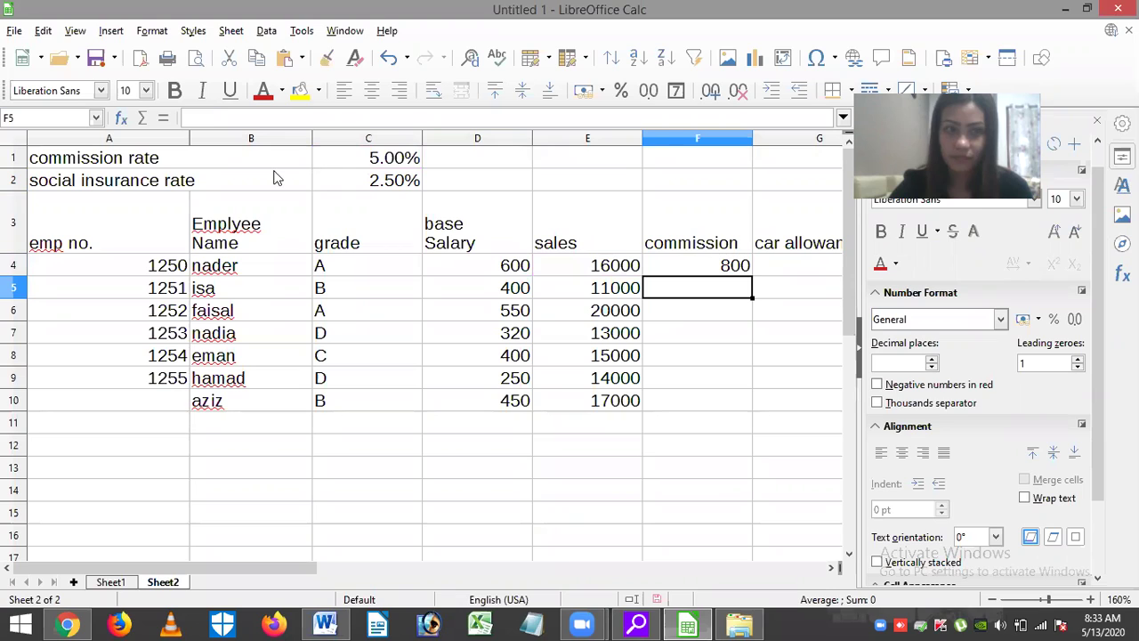
Center the table range A3:H11 horizontally, and left-align the employee names in B4:B10.
{"action": "left_click", "coordinate": [96, 234]}
{"action": "left_click", "coordinate": [760, 426], "text": "shift"}
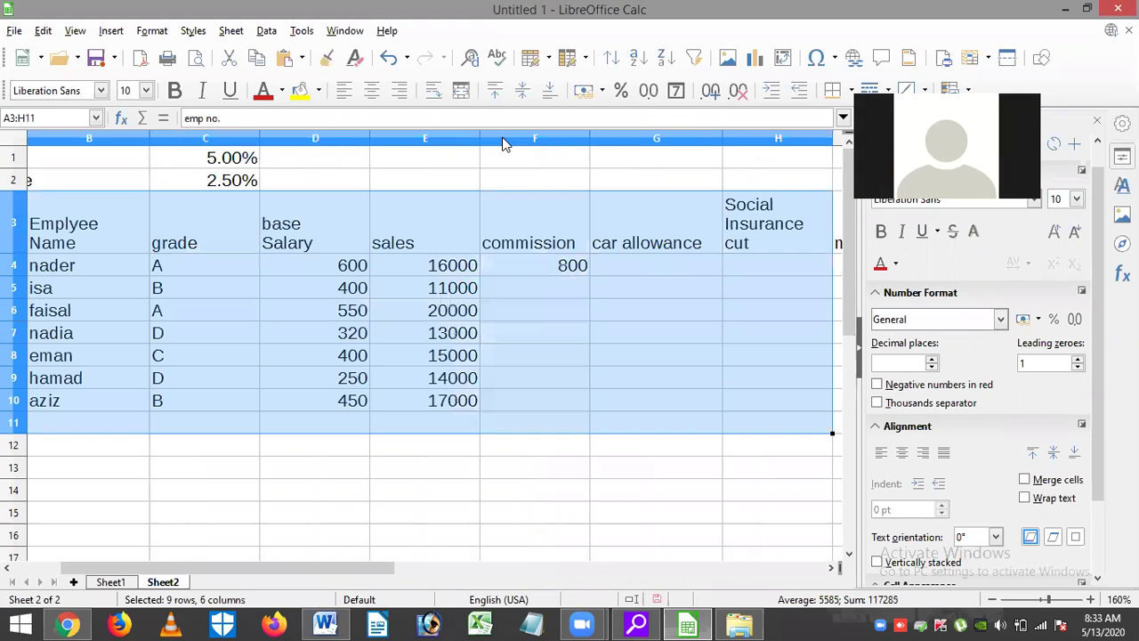
{"action": "left_click", "coordinate": [372, 92]}
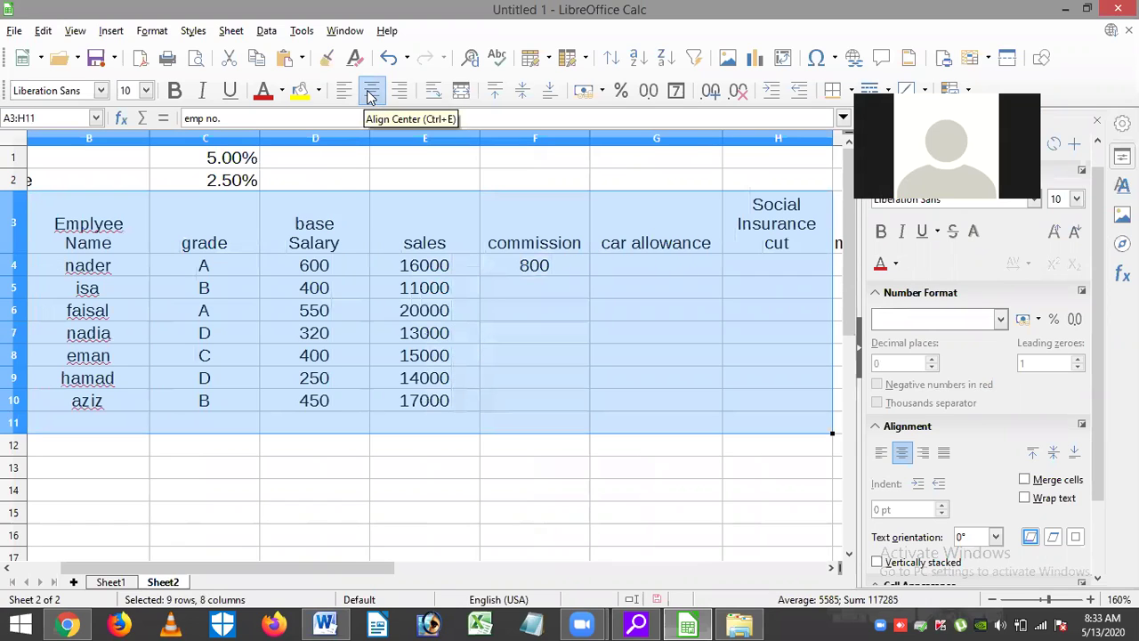
{"action": "left_click", "coordinate": [288, 221]}
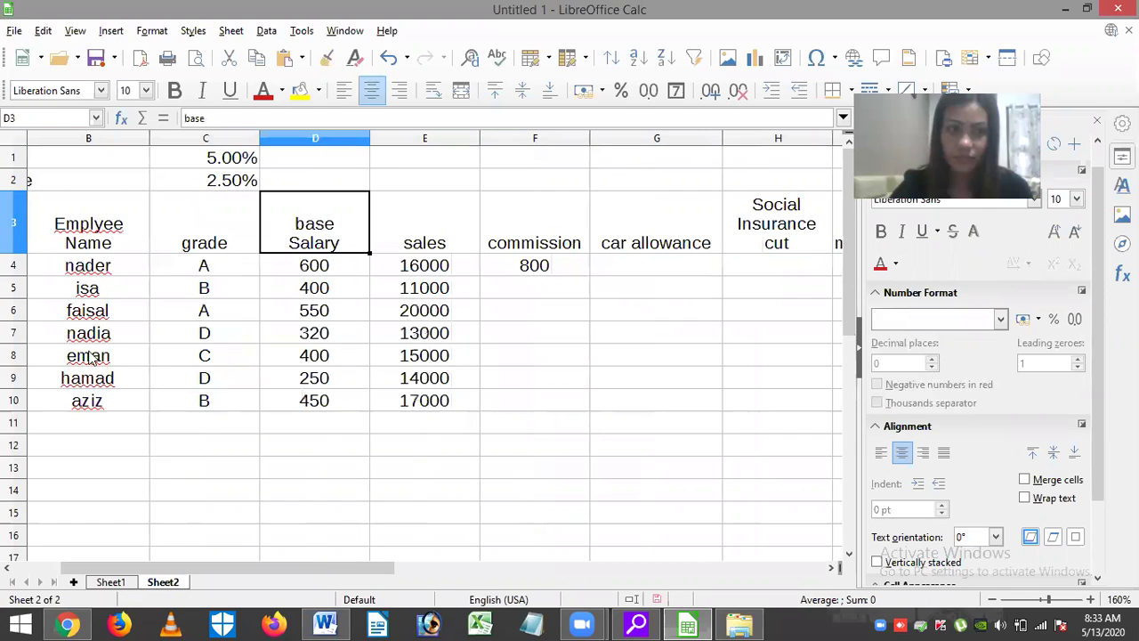
{"action": "left_click_drag", "start_coordinate": [88, 265], "coordinate": [88, 400]}
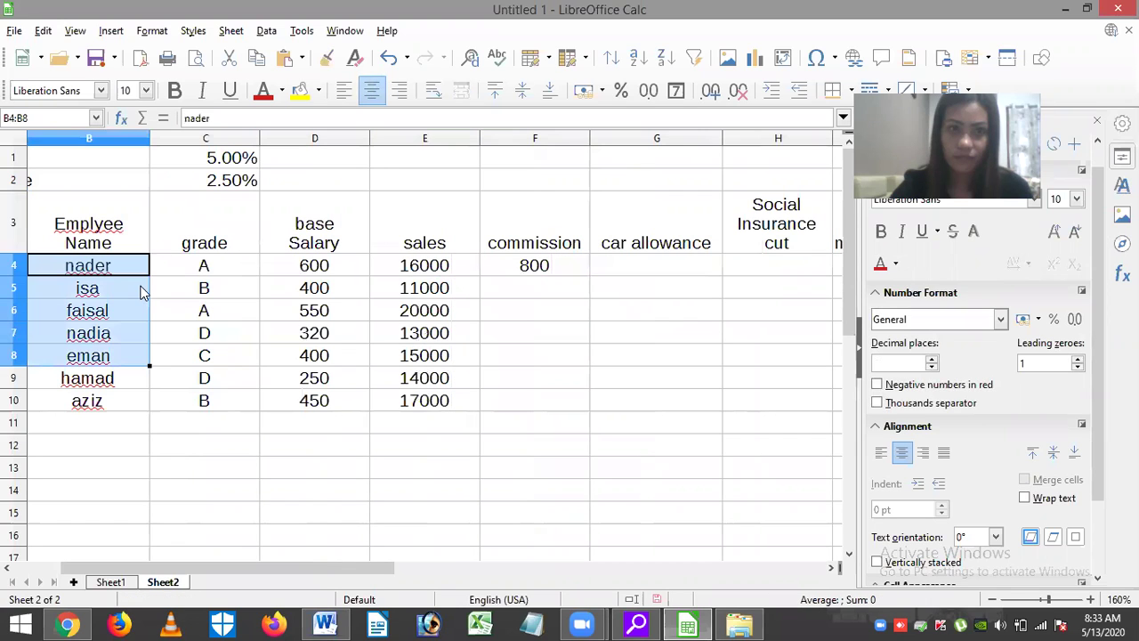
{"action": "key", "text": "ctrl+l"}
{"action": "left_click", "coordinate": [340, 312]}
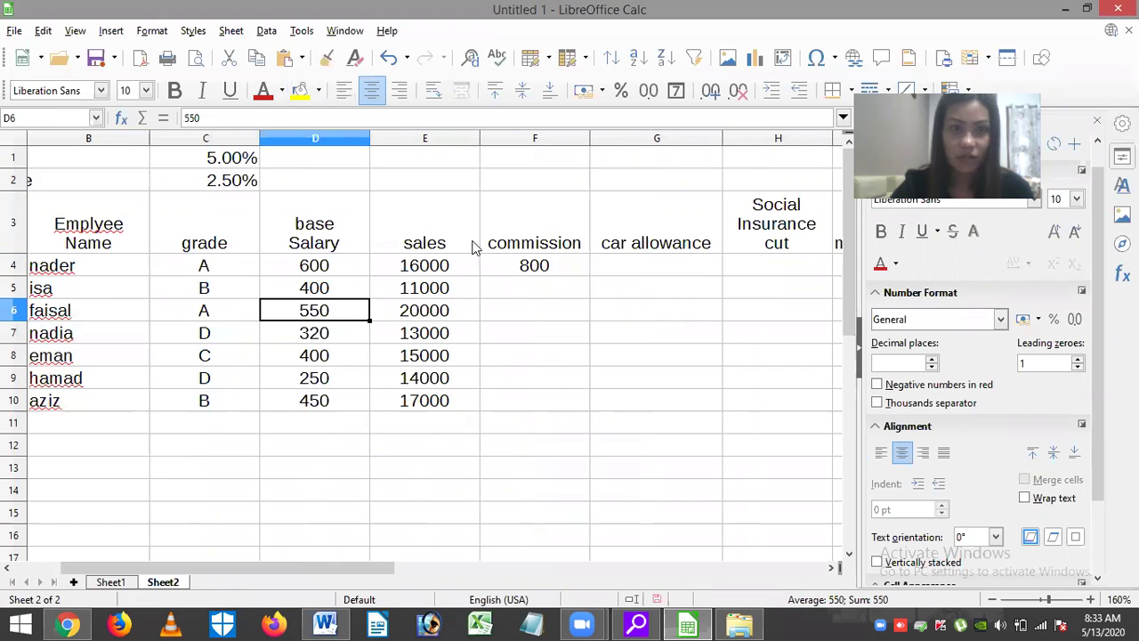
Check the commission formula in F4 and enter =E5*C1 in cell F5.
{"action": "left_click", "coordinate": [527, 272]}
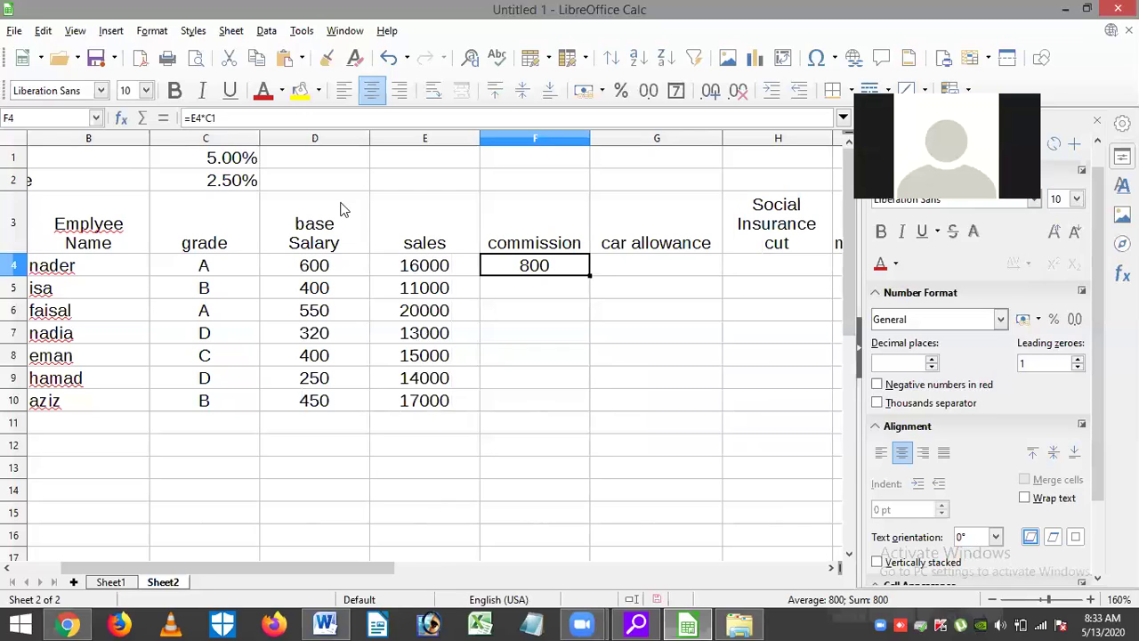
{"action": "left_click", "coordinate": [563, 294]}
{"action": "type", "text": "="}
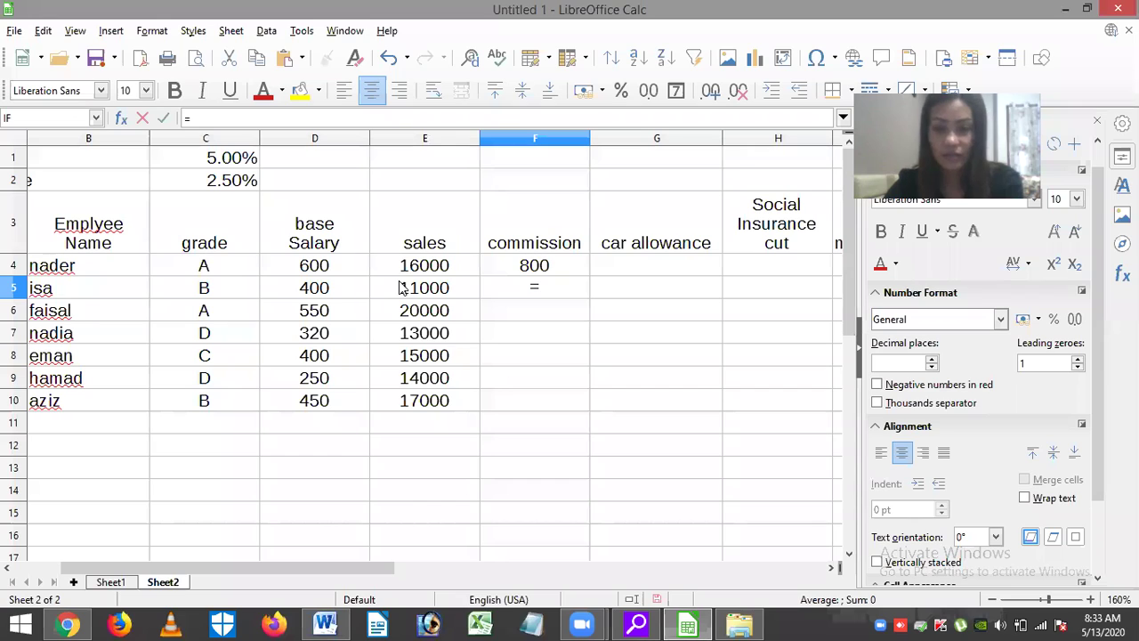
{"action": "left_click", "coordinate": [402, 288]}
{"action": "type", "text": "*"}
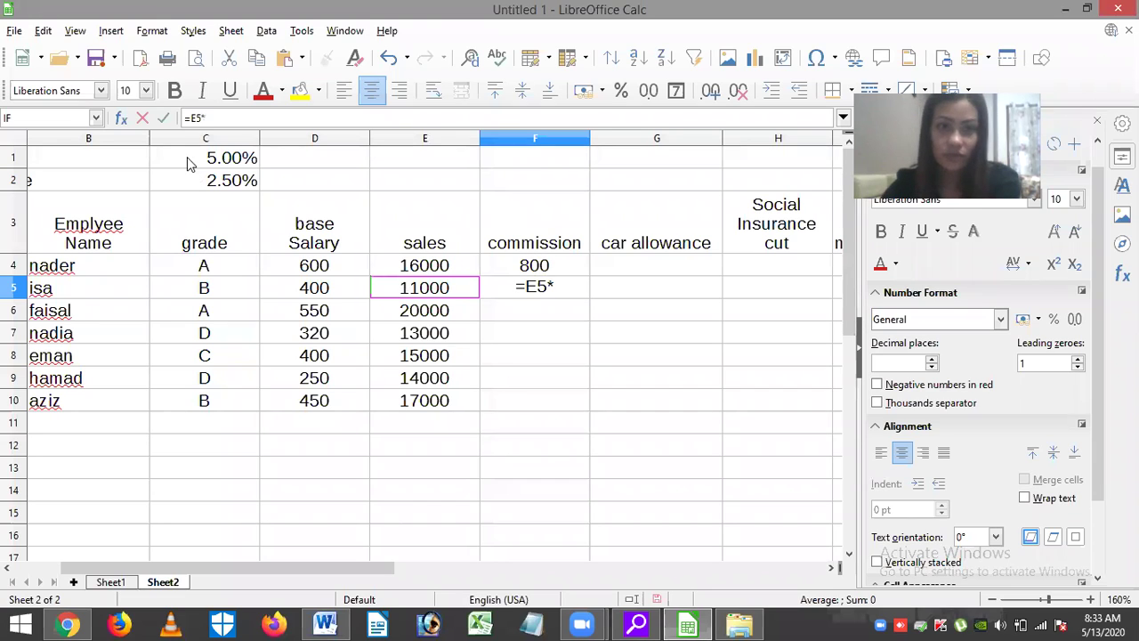
{"action": "left_click", "coordinate": [188, 163]}
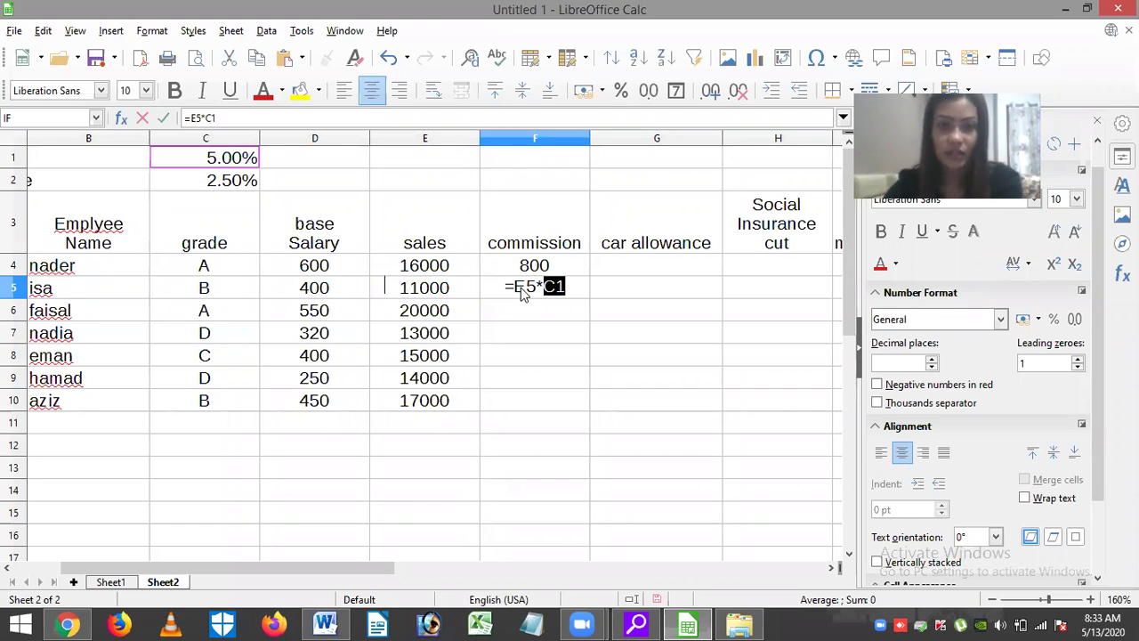
{"action": "key", "text": "Return"}
{"action": "key", "text": "Up"}
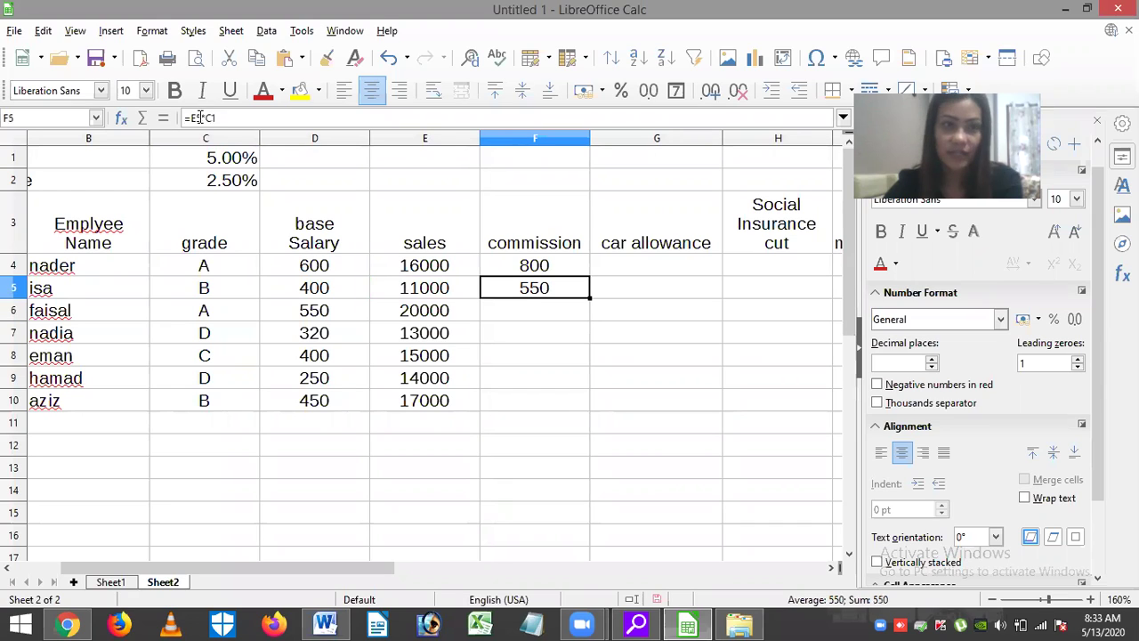
Try filling the commission formula =E$5*C$1 from F5 down to F10, and clear F5:F10.
{"action": "left_click", "coordinate": [196, 125]}
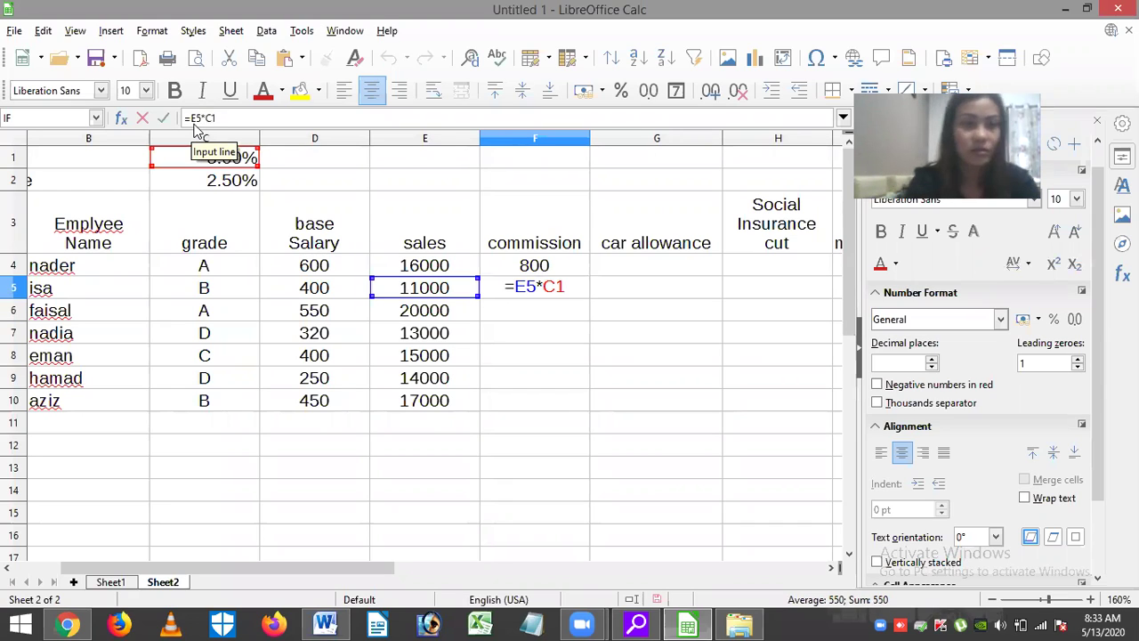
{"action": "type", "text": "$"}
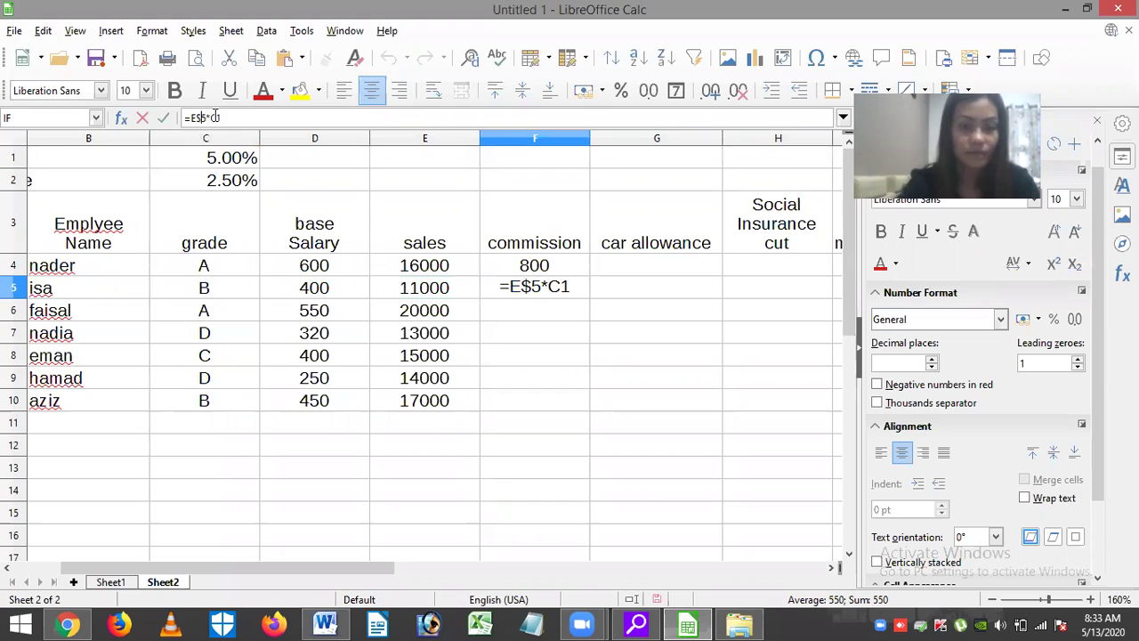
{"action": "left_click", "coordinate": [214, 118]}
{"action": "type", "text": "$"}
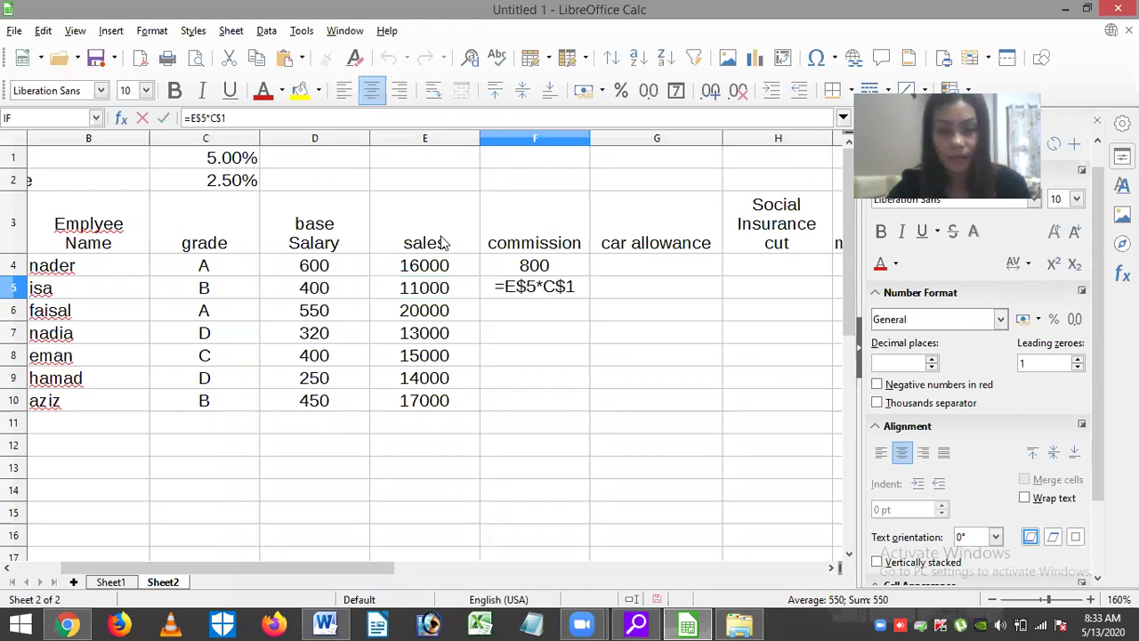
{"action": "left_click_drag", "start_coordinate": [587, 297], "coordinate": [579, 408]}
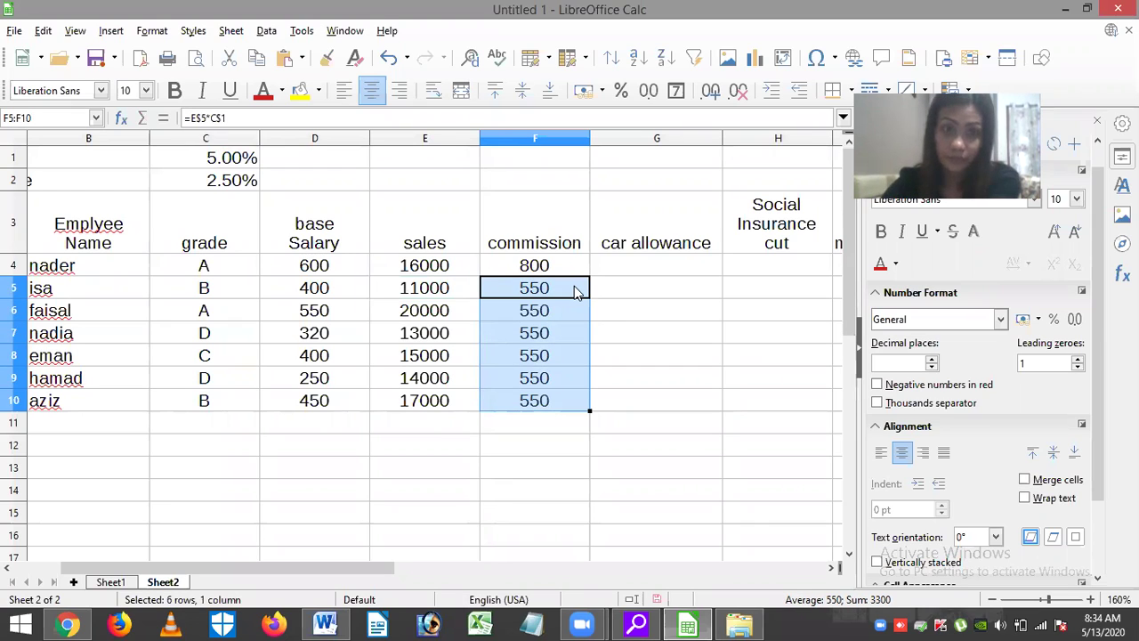
{"action": "key", "text": "Delete"}
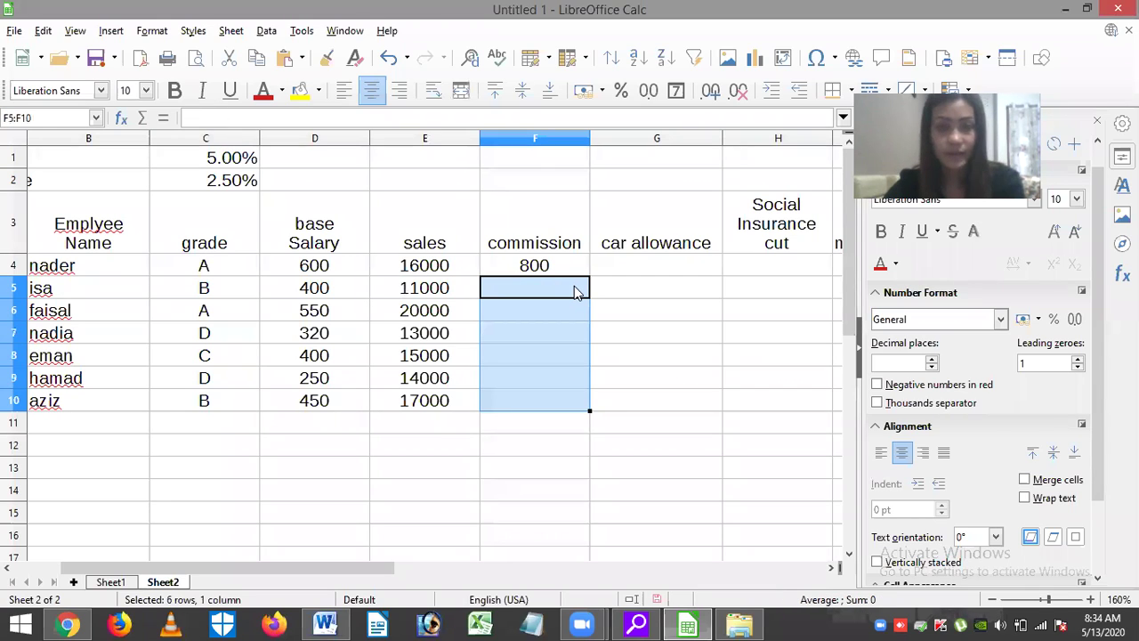
Re-enter the commission formula =E5*C1 in the emptied cell F5.
{"action": "left_click", "coordinate": [518, 281]}
{"action": "type", "text": "="}
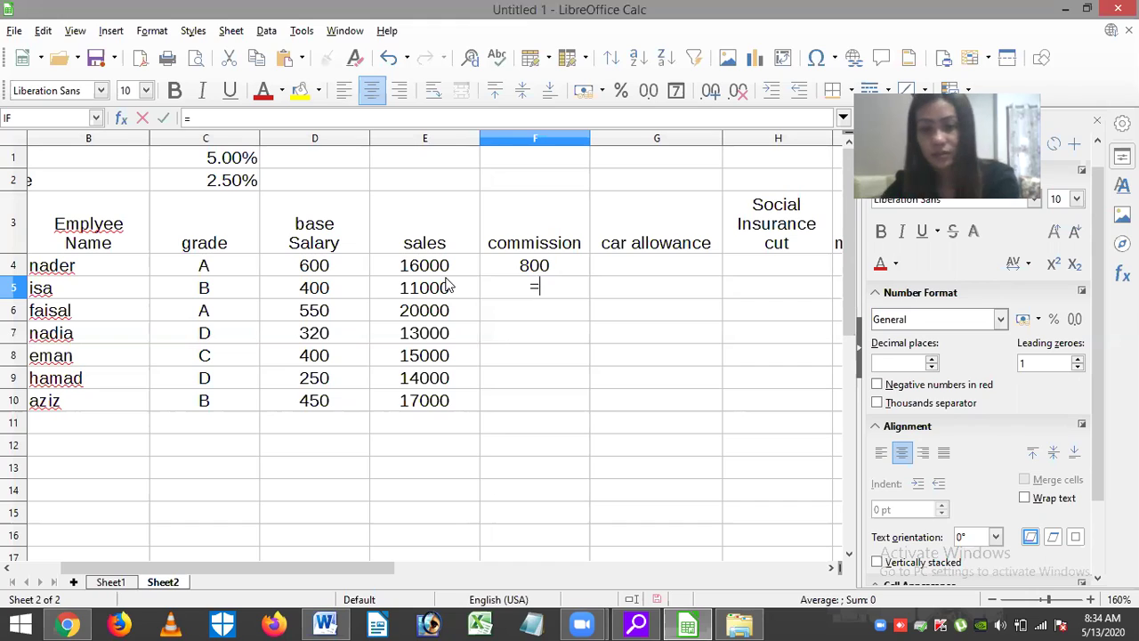
{"action": "left_click", "coordinate": [449, 284]}
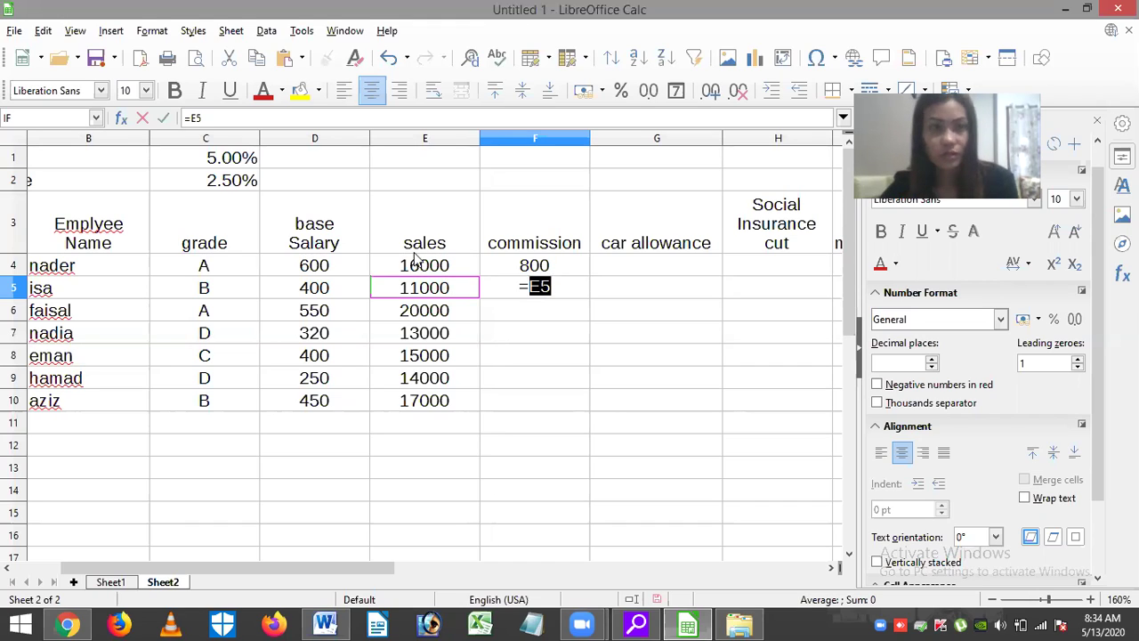
{"action": "type", "text": "*"}
{"action": "left_click", "coordinate": [245, 165]}
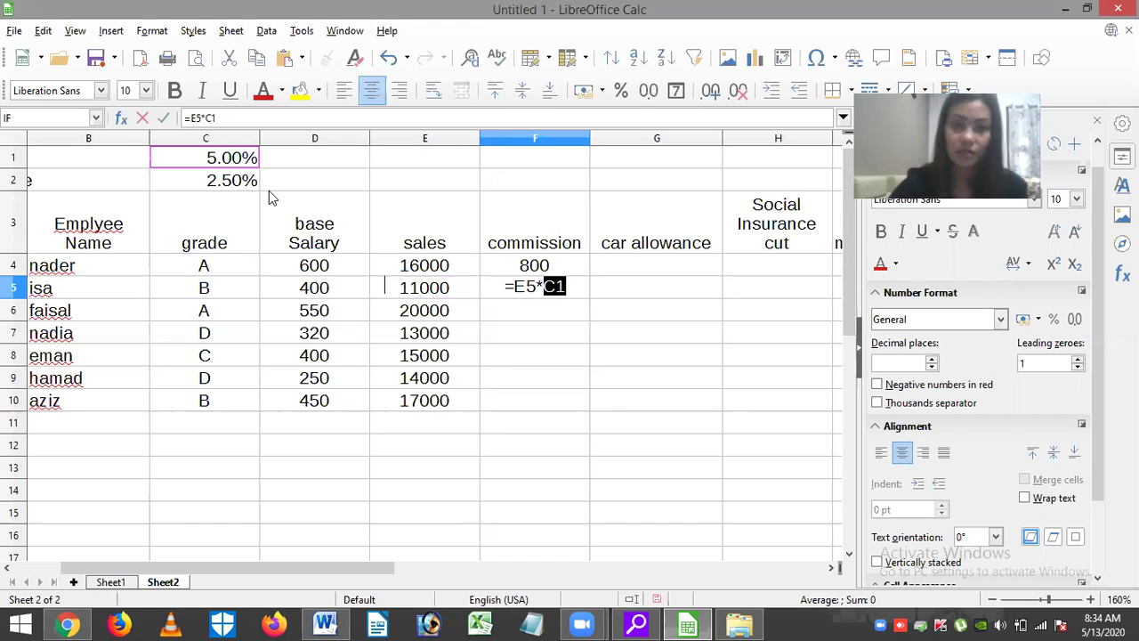
{"action": "key", "text": "Return"}
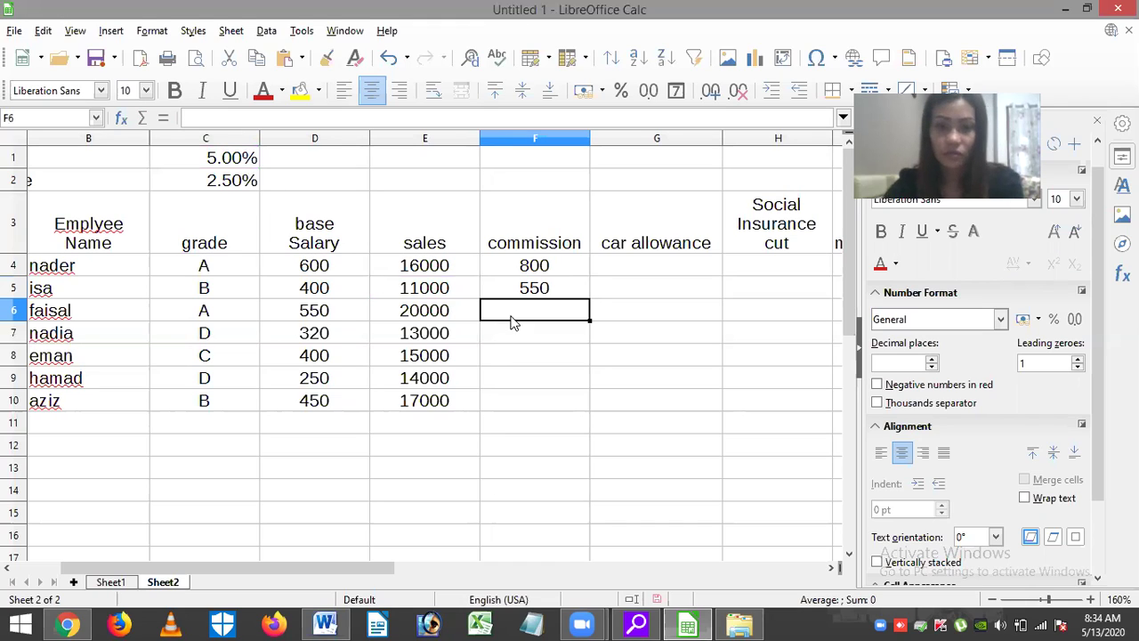
Enter the formula =E5:E6 in commission cell F6.
{"action": "type", "text": "="}
{"action": "left_click", "coordinate": [433, 306]}
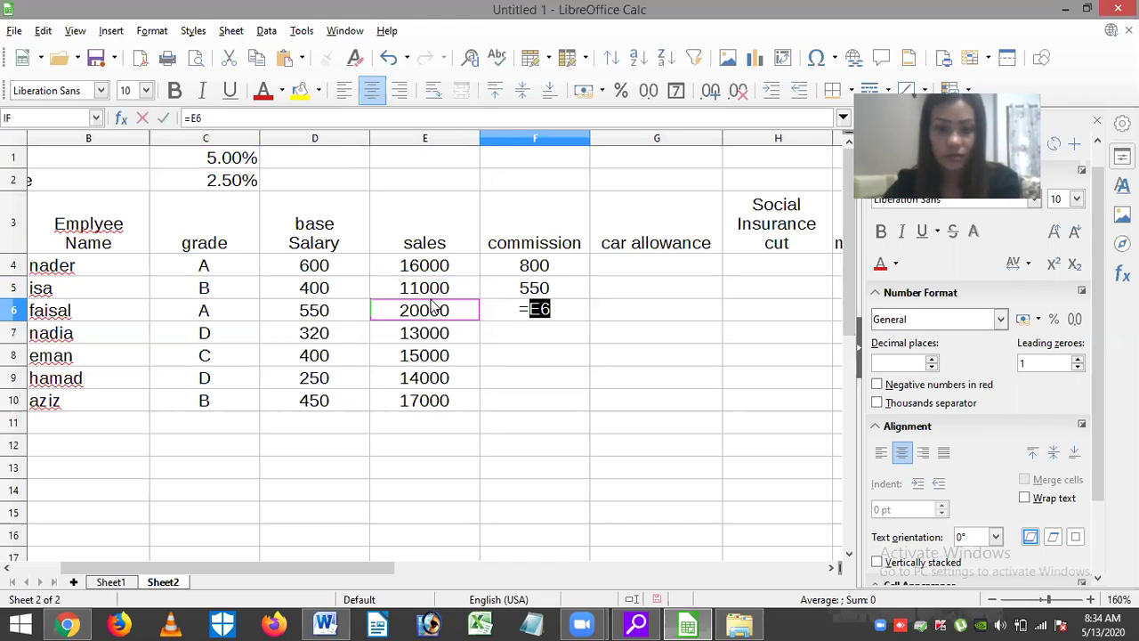
{"action": "key", "text": "shift+Up"}
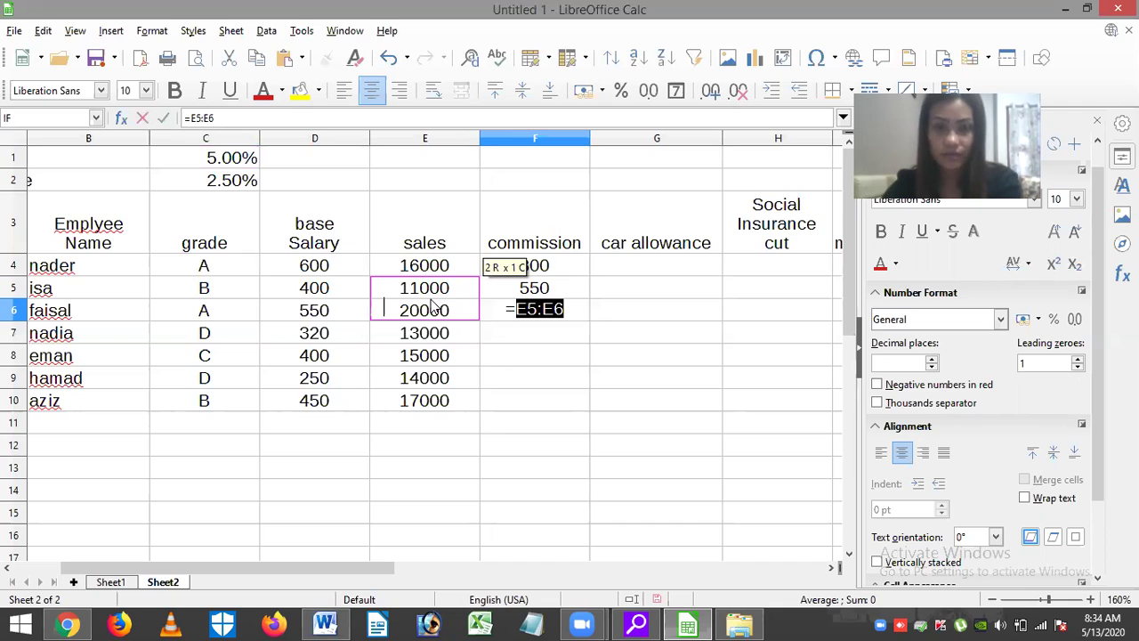
{"action": "key", "text": "Return"}
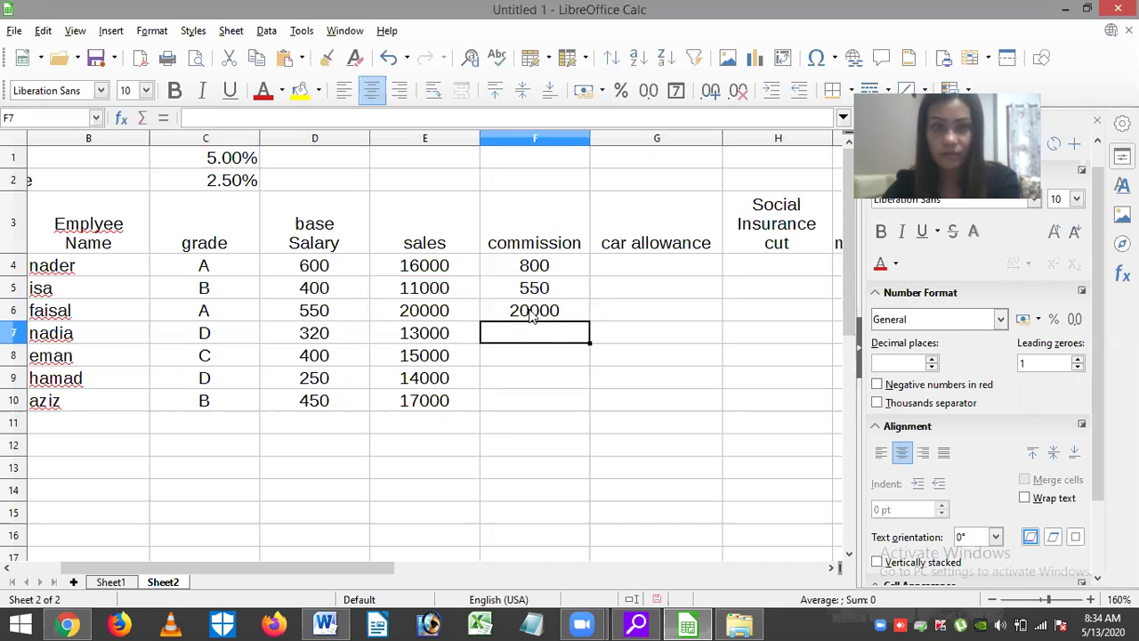
Change the formula in F6 to =E5*C1.
{"action": "left_click", "coordinate": [525, 309]}
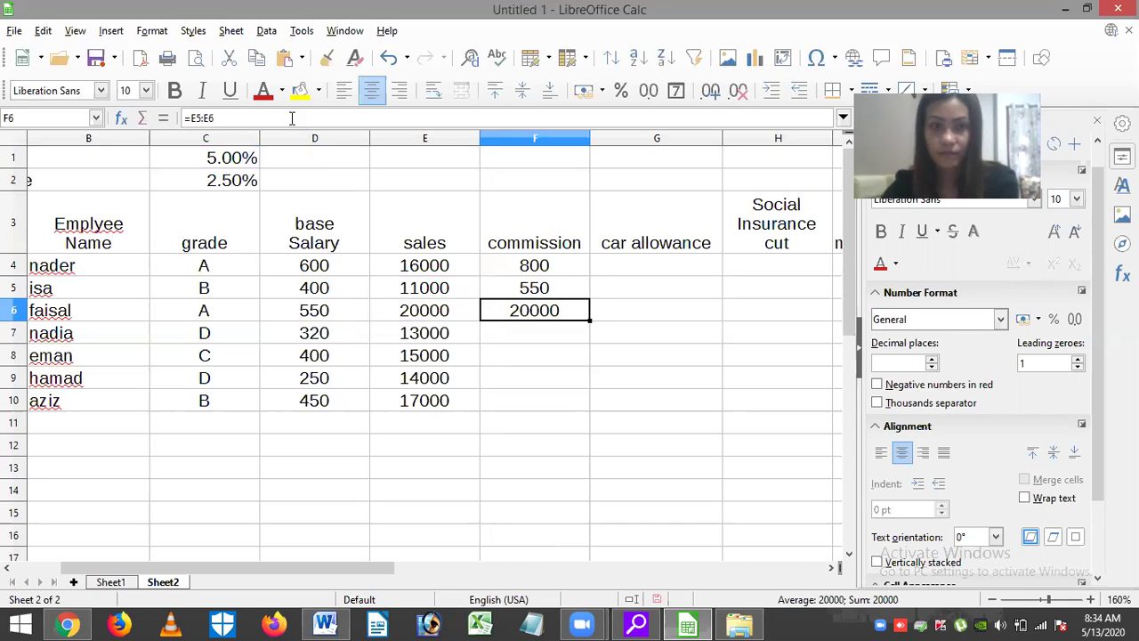
{"action": "left_click", "coordinate": [291, 118]}
{"action": "key", "text": "BackSpace"}
{"action": "key", "text": "BackSpace"}
{"action": "key", "text": "BackSpace"}
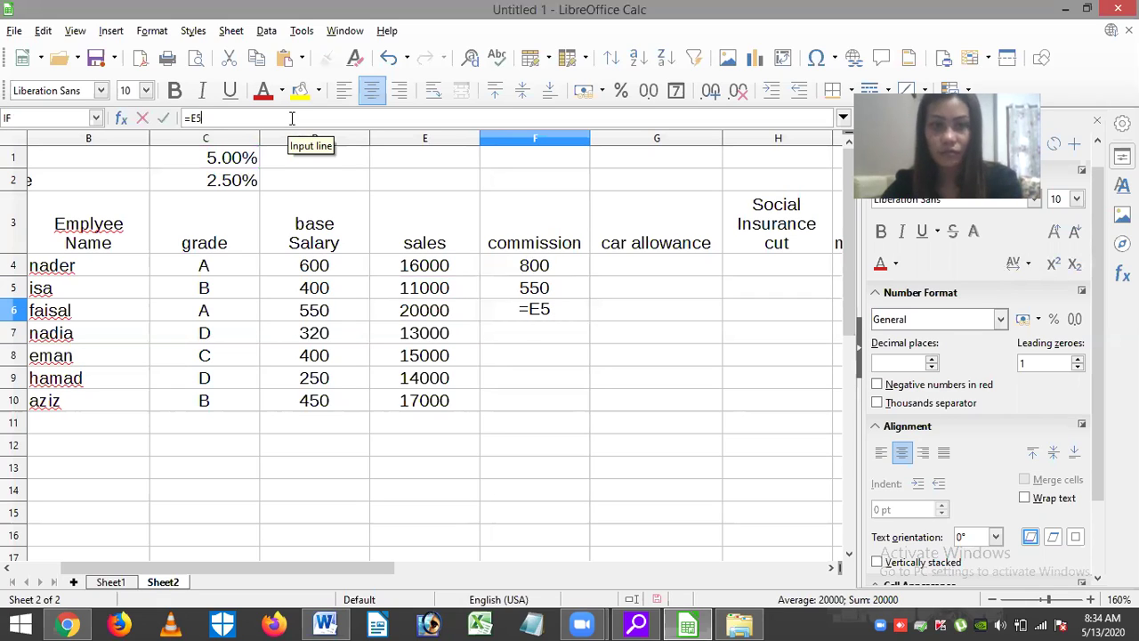
{"action": "type", "text": "*"}
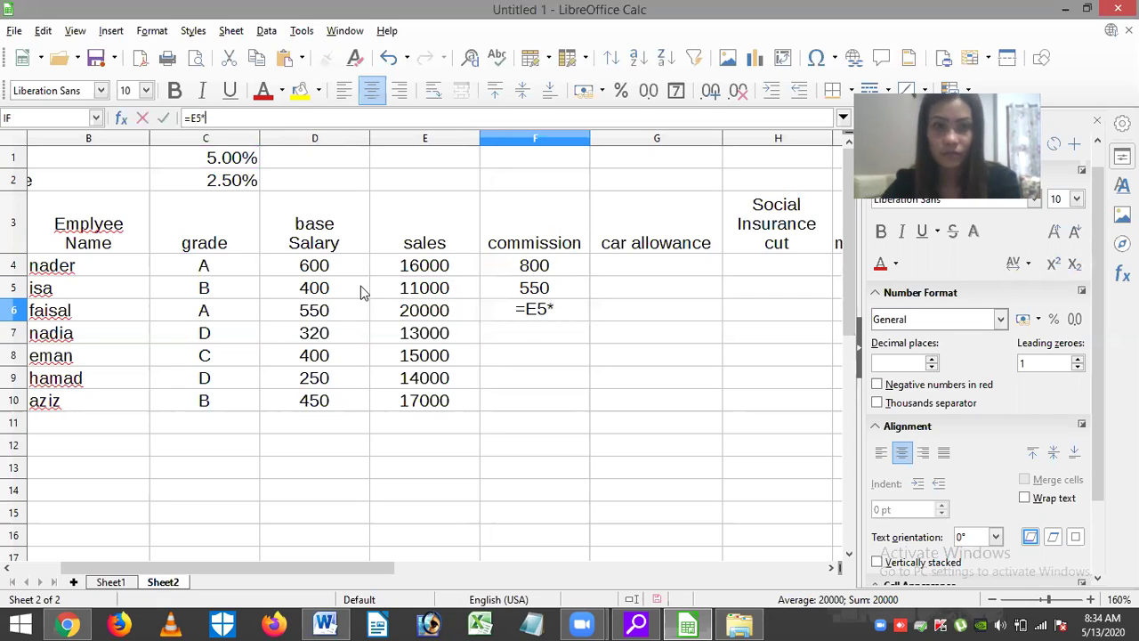
{"action": "left_click", "coordinate": [240, 159]}
{"action": "key", "text": "Return"}
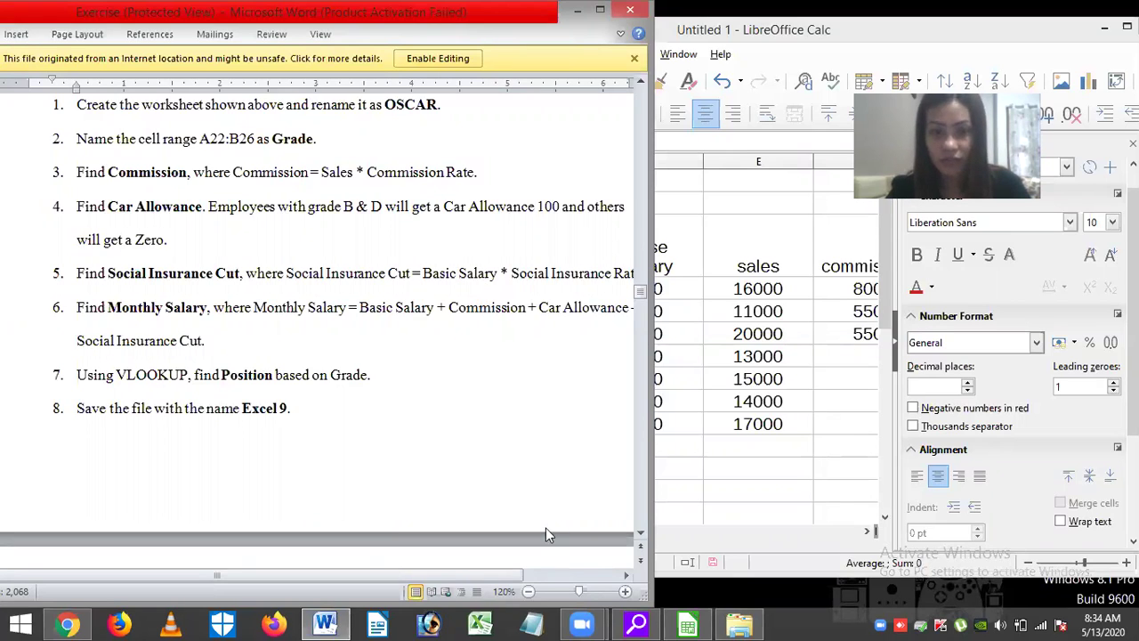
Check the car allowance rule in the Word exercise and begin the formula in Calc cell G4 with =if(or(C4.
{"action": "left_click_drag", "start_coordinate": [656, 497], "coordinate": [330, 497]}
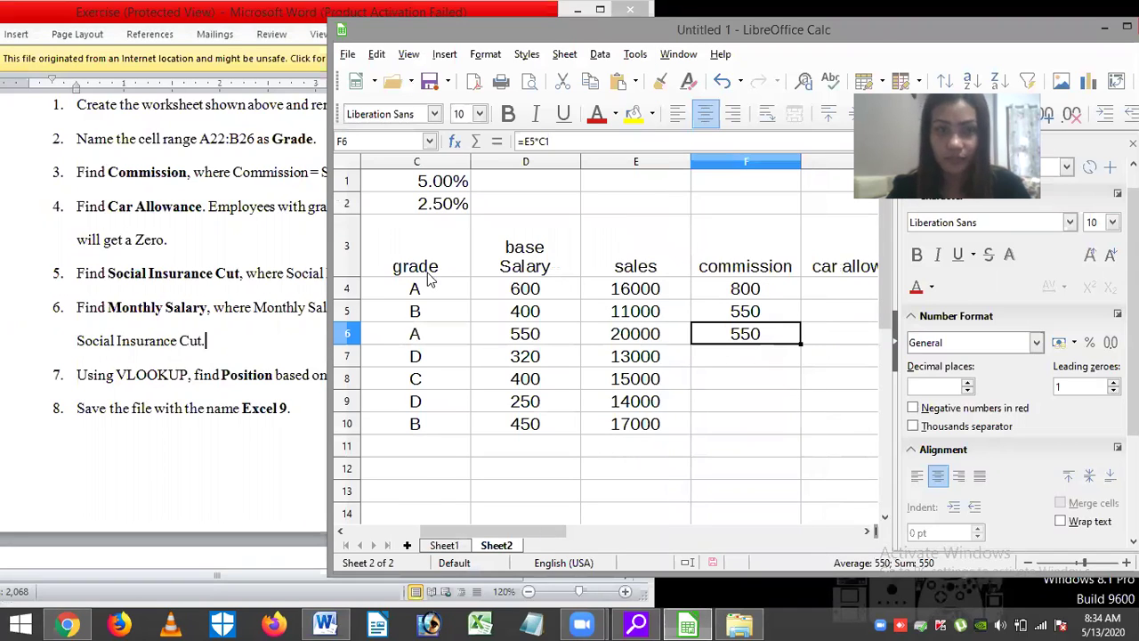
{"action": "key", "text": "alt+Tab"}
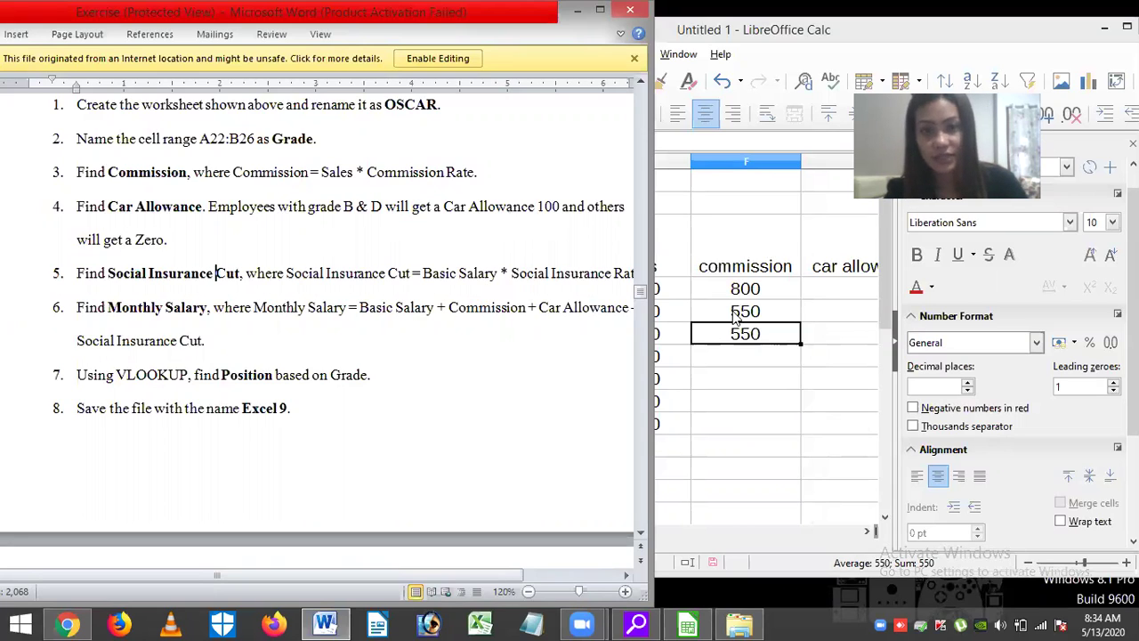
{"action": "left_click", "coordinate": [816, 295]}
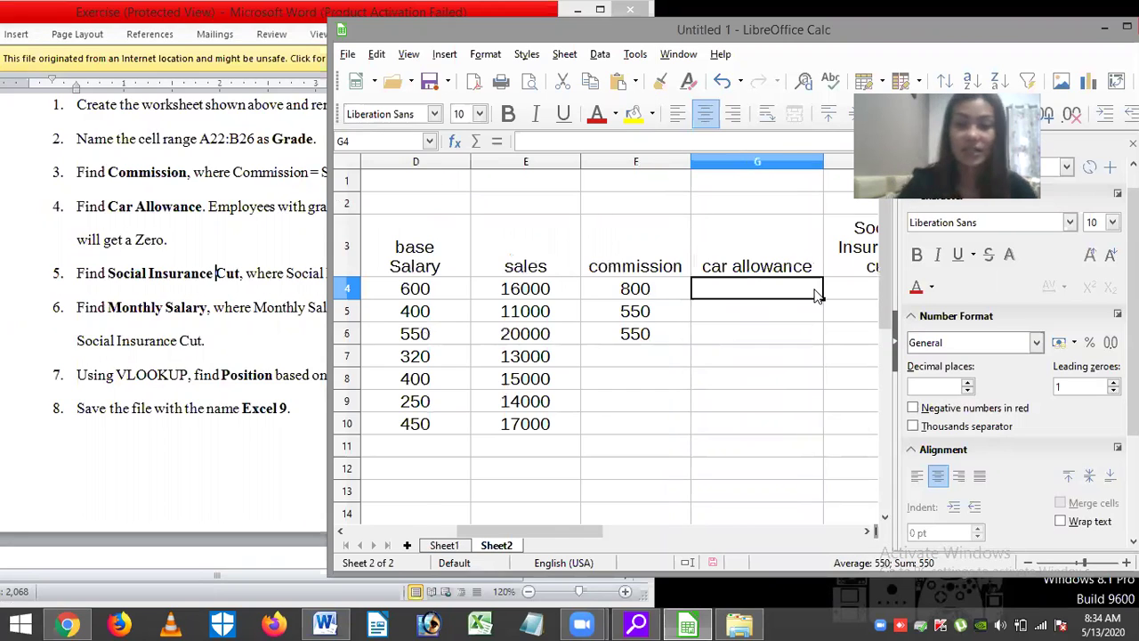
{"action": "type", "text": "="}
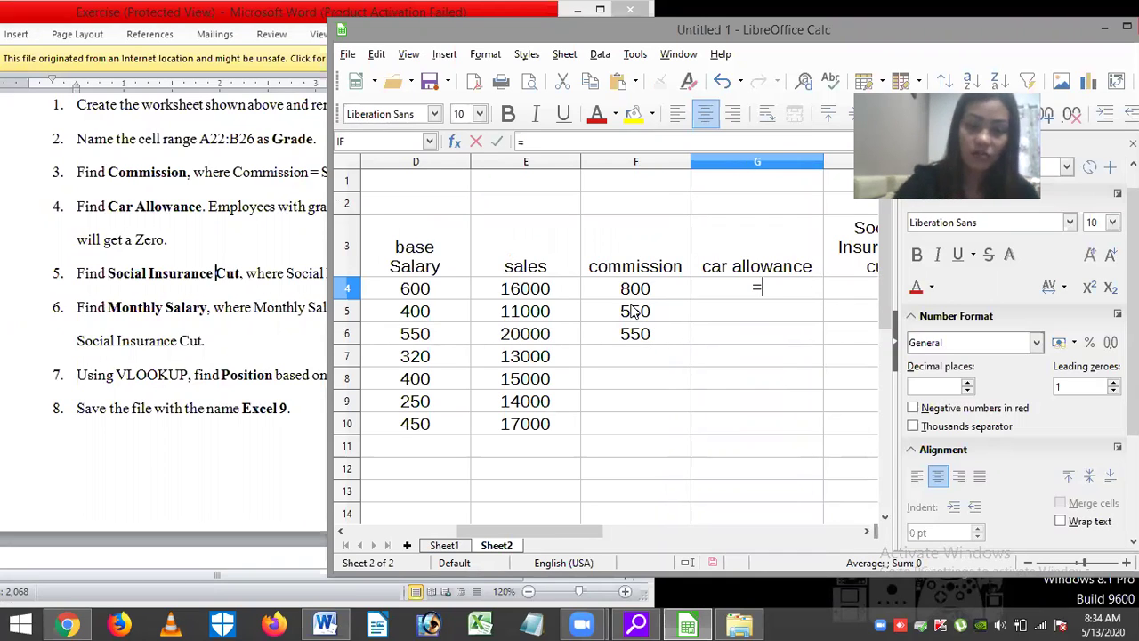
{"action": "type", "text": "if(o"}
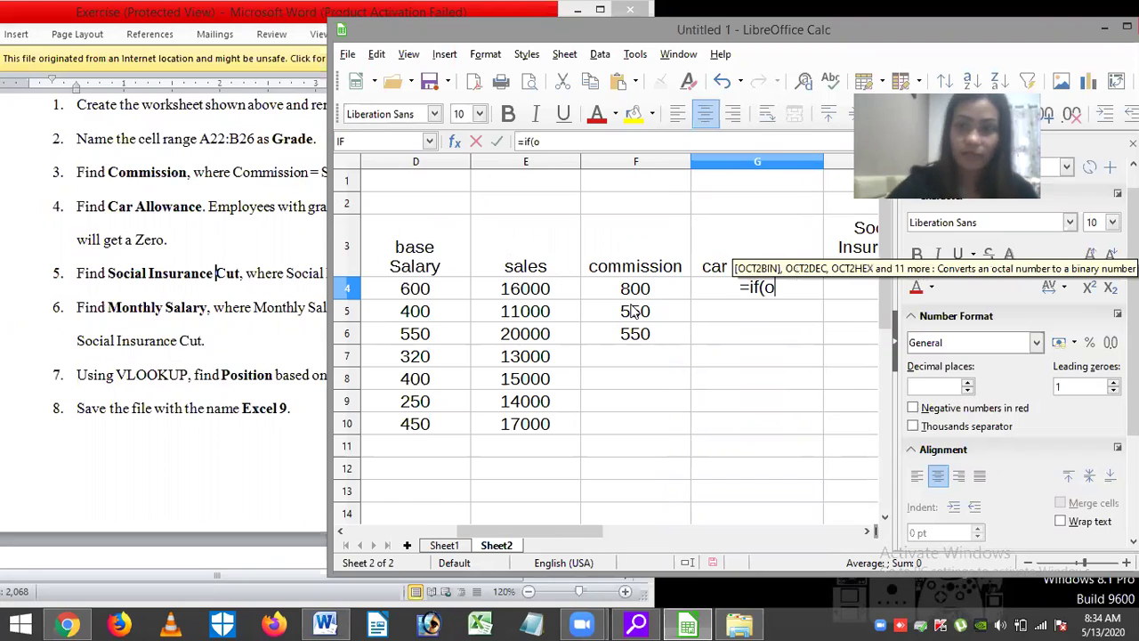
{"action": "type", "text": "r"}
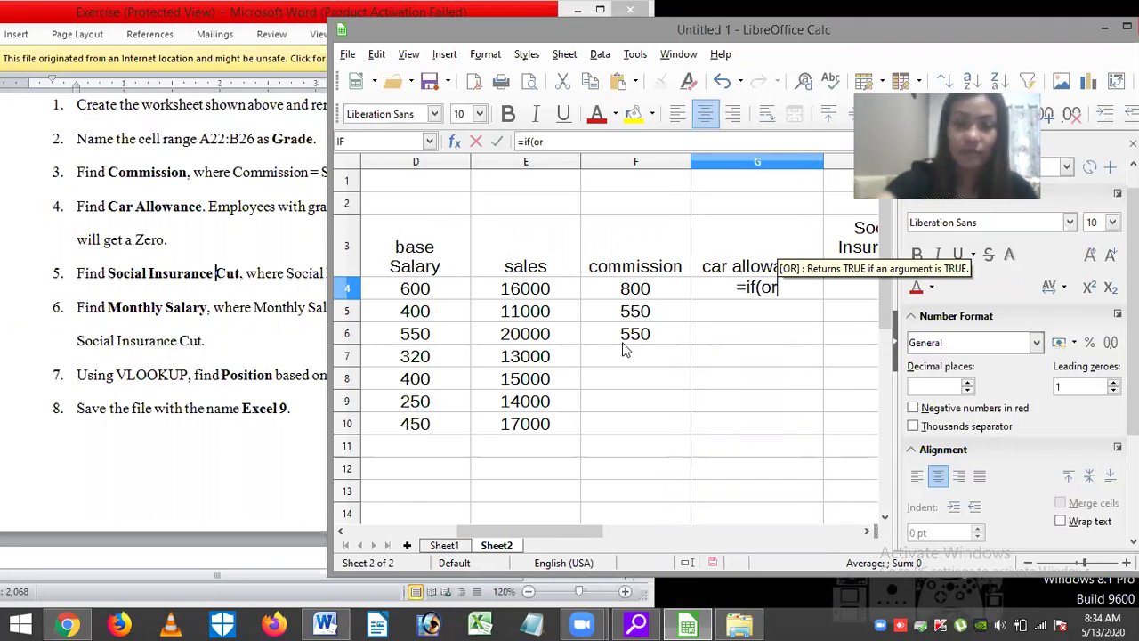
{"action": "type", "text": "("}
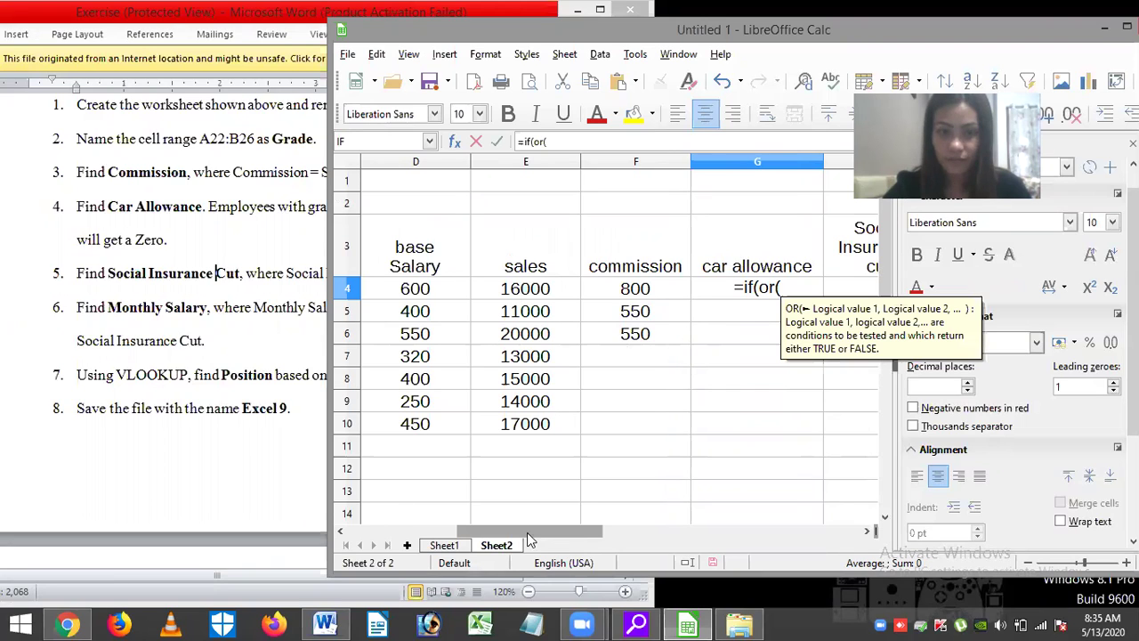
{"action": "scroll", "coordinate": [527, 533], "scroll_direction": "left", "scroll_amount": 1}
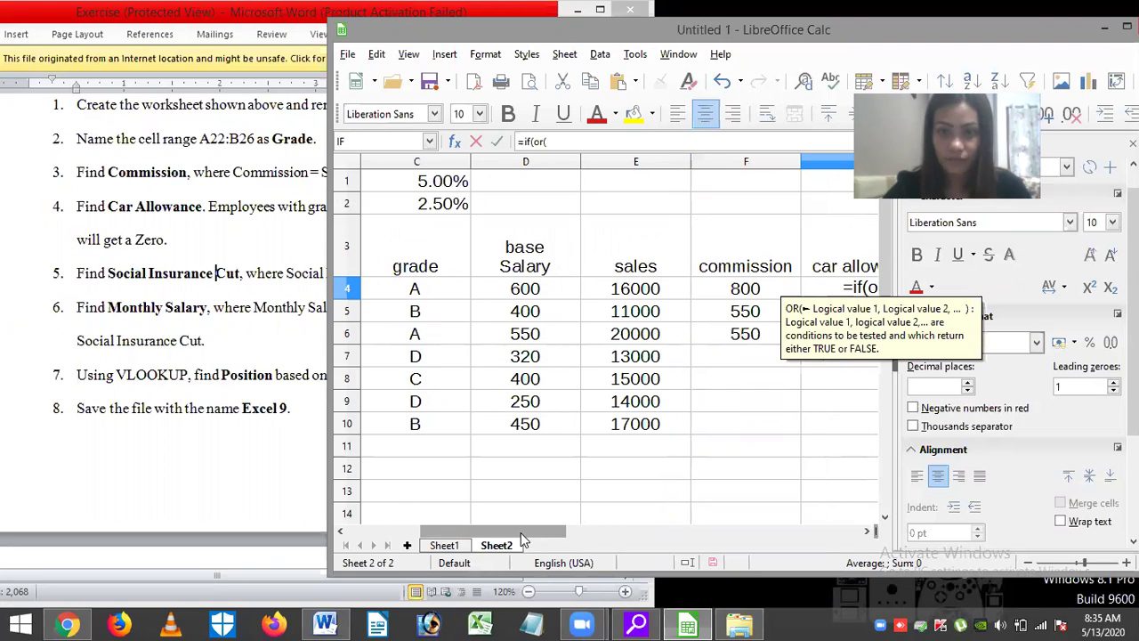
{"action": "left_click", "coordinate": [442, 291]}
{"action": "mouse_move", "coordinate": [542, 531]}
{"action": "left_mouse_down"}
{"action": "mouse_move", "coordinate": [595, 532]}
{"action": "mouse_move", "coordinate": [547, 531]}
{"action": "left_mouse_up"}
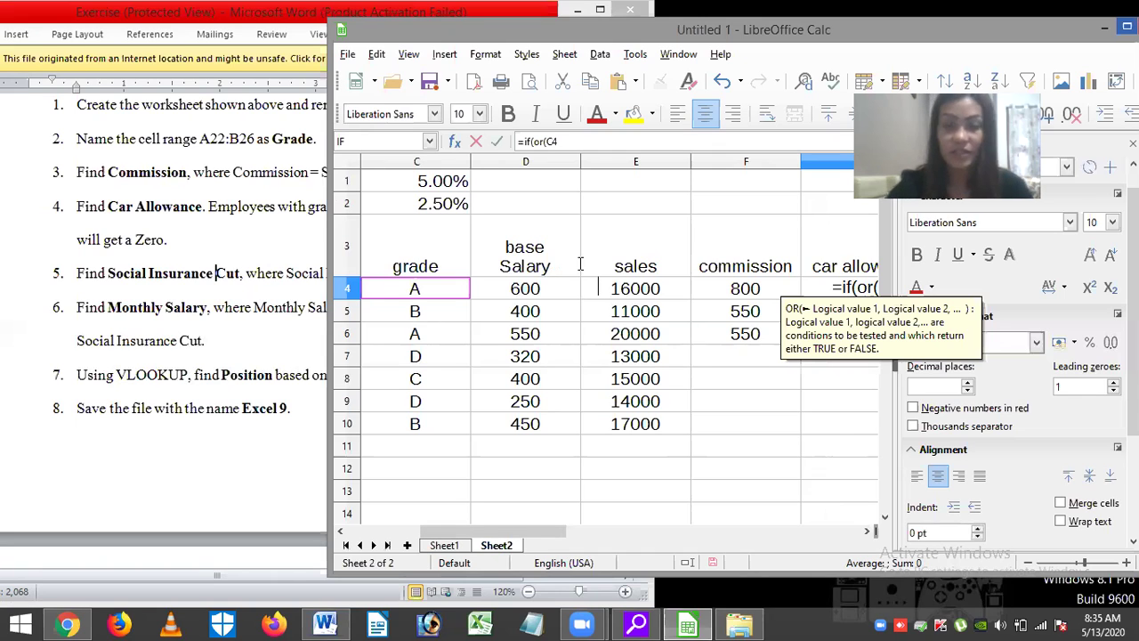
Maximize the Calc window and complete the OR test in G4's formula as or(C4="B",C4="D").
{"action": "key", "text": "super+Up"}
{"action": "type", "text": "=\""}
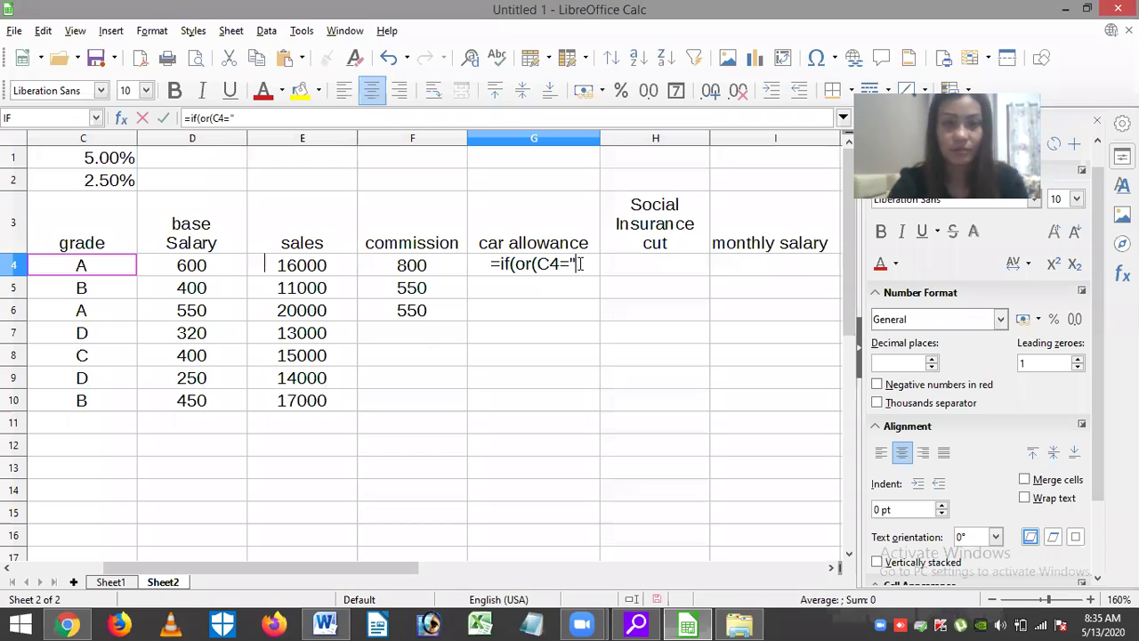
{"action": "type", "text": "B"}
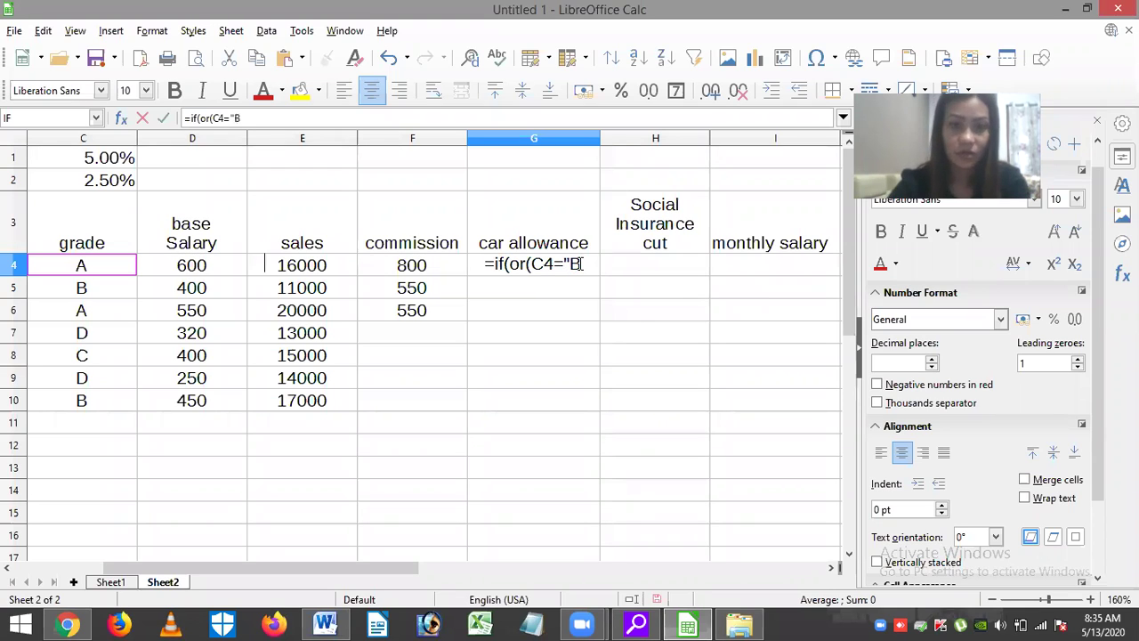
{"action": "type", "text": "\","}
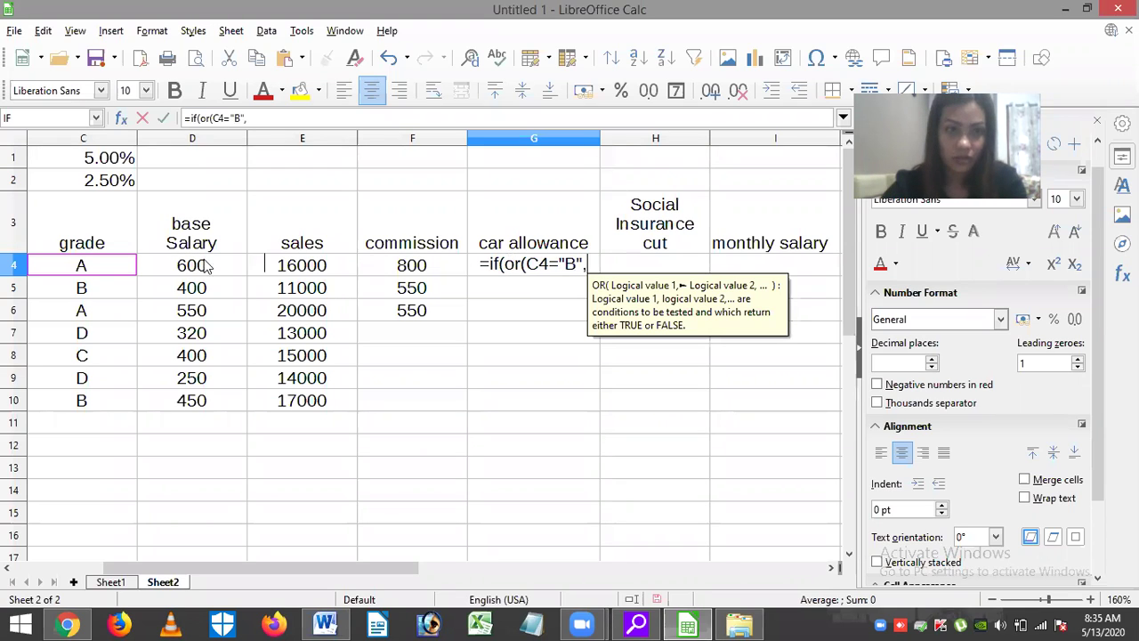
{"action": "left_click", "coordinate": [125, 270]}
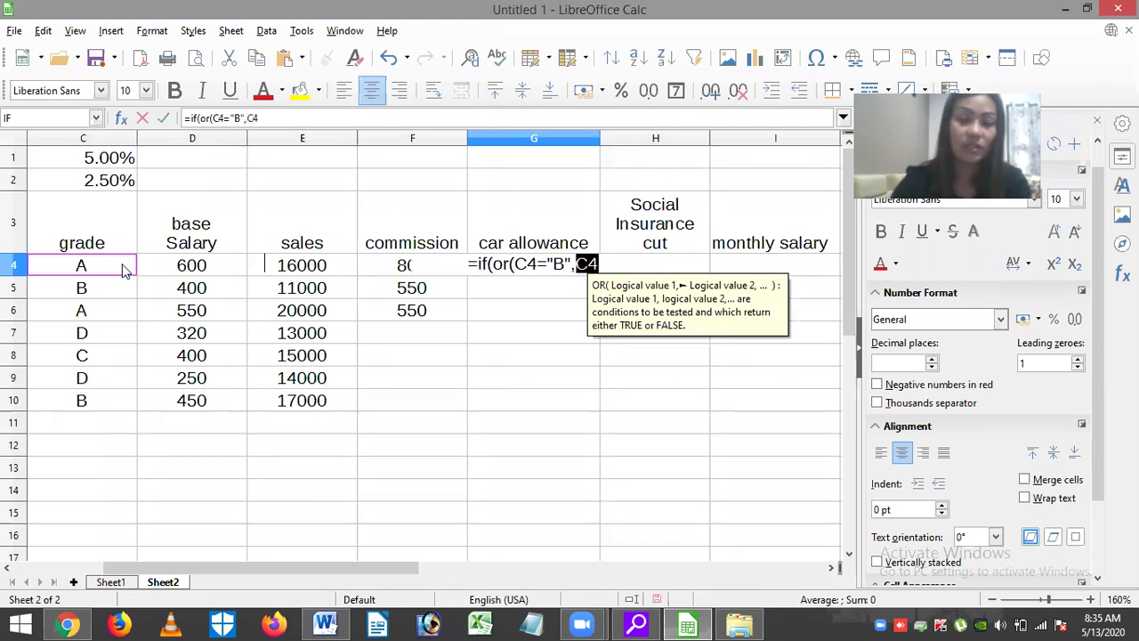
{"action": "type", "text": "=\""}
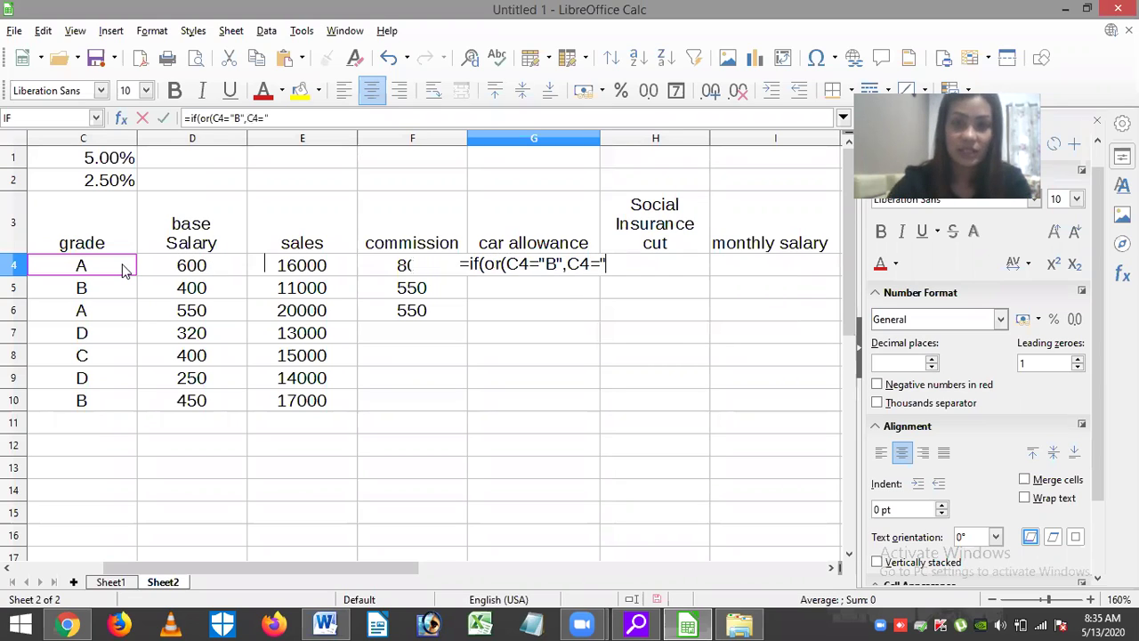
{"action": "type", "text": "D\""}
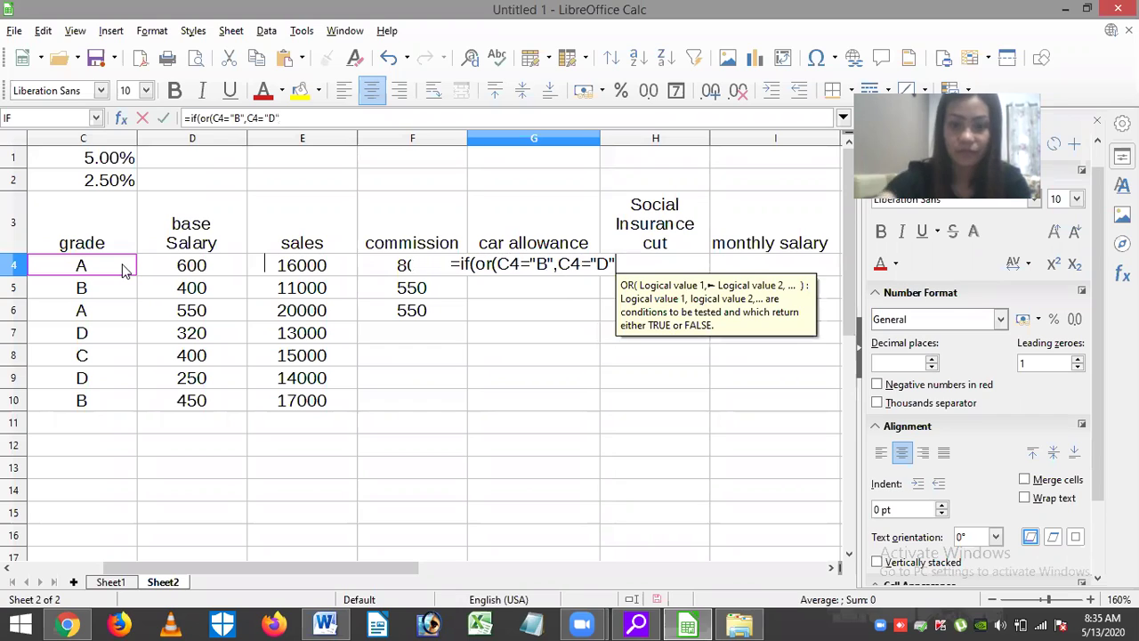
{"action": "type", "text": ")"}
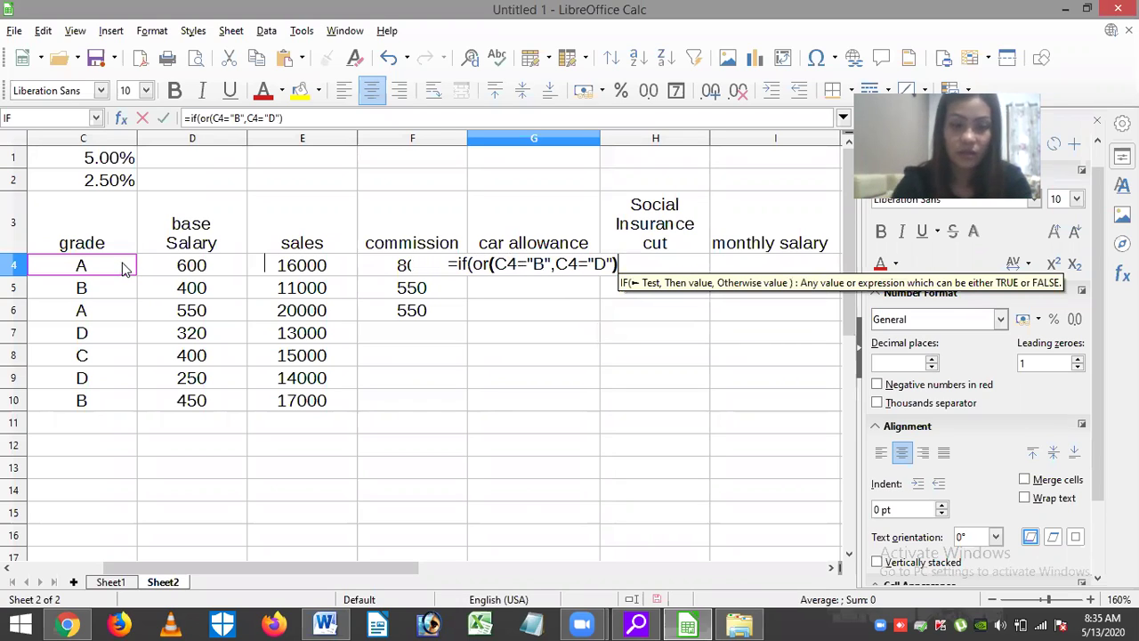
Append "100","0")) directly after the OR test in G4 and accept the proposed formula correction.
{"action": "type", "text": "\"1 "}
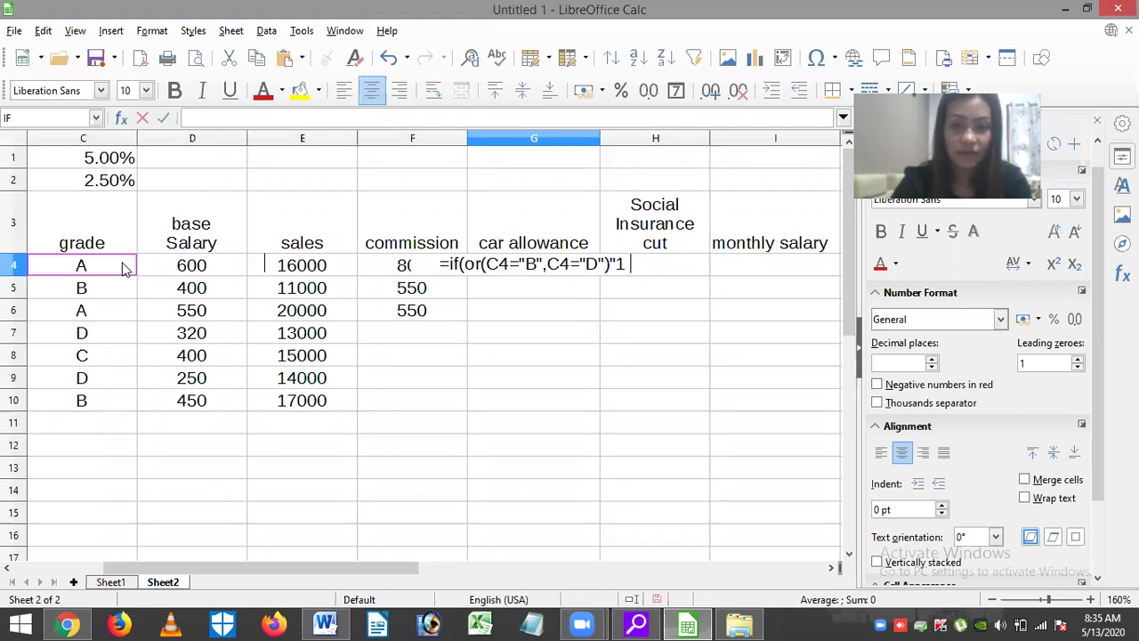
{"action": "type", "text": "00\""}
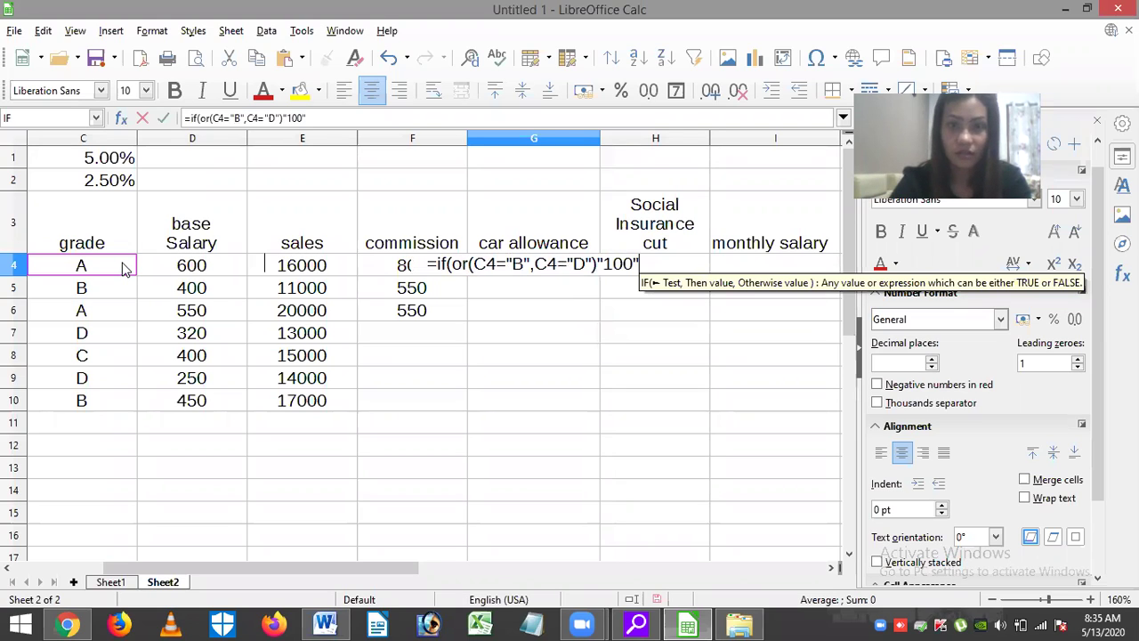
{"action": "type", "text": "."}
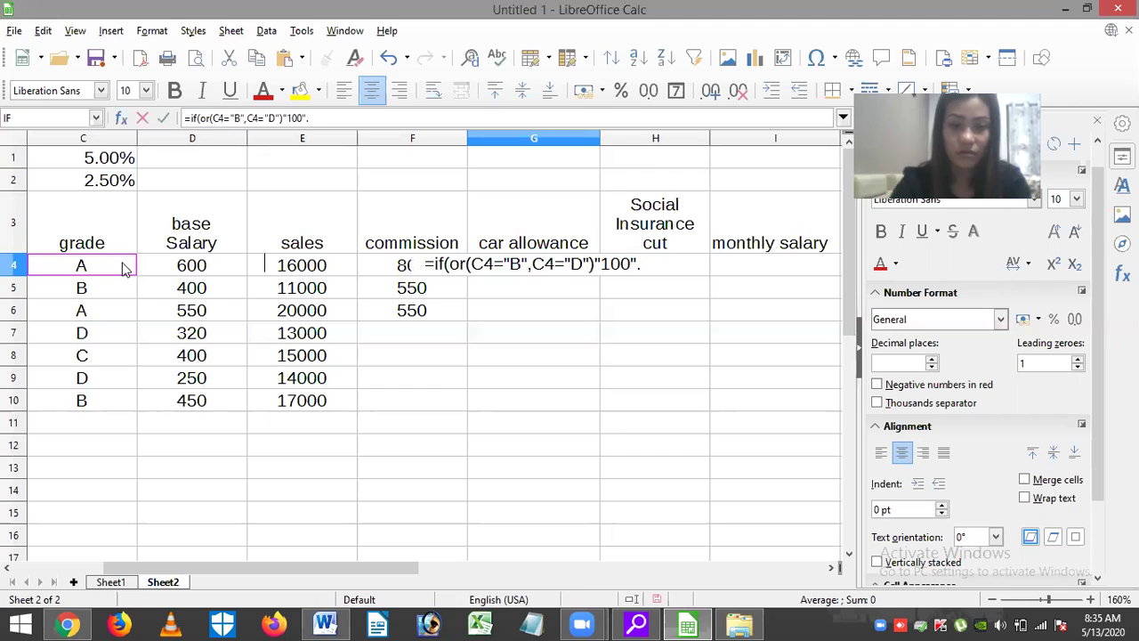
{"action": "key", "text": "BackSpace"}
{"action": "type", "text": ",\"0\""}
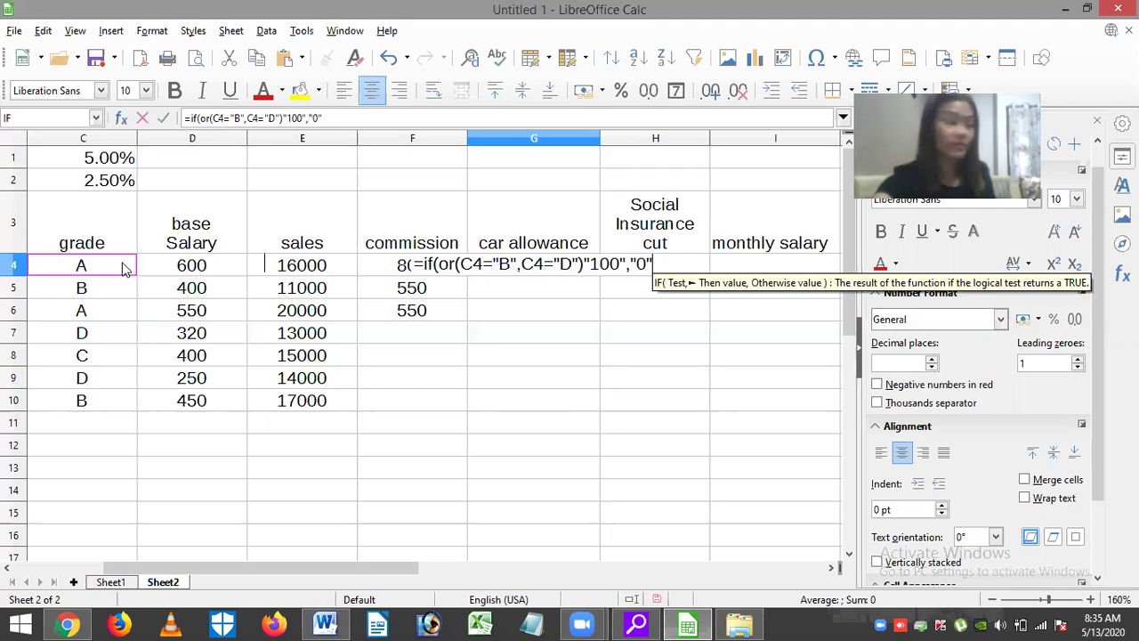
{"action": "type", "text": "))"}
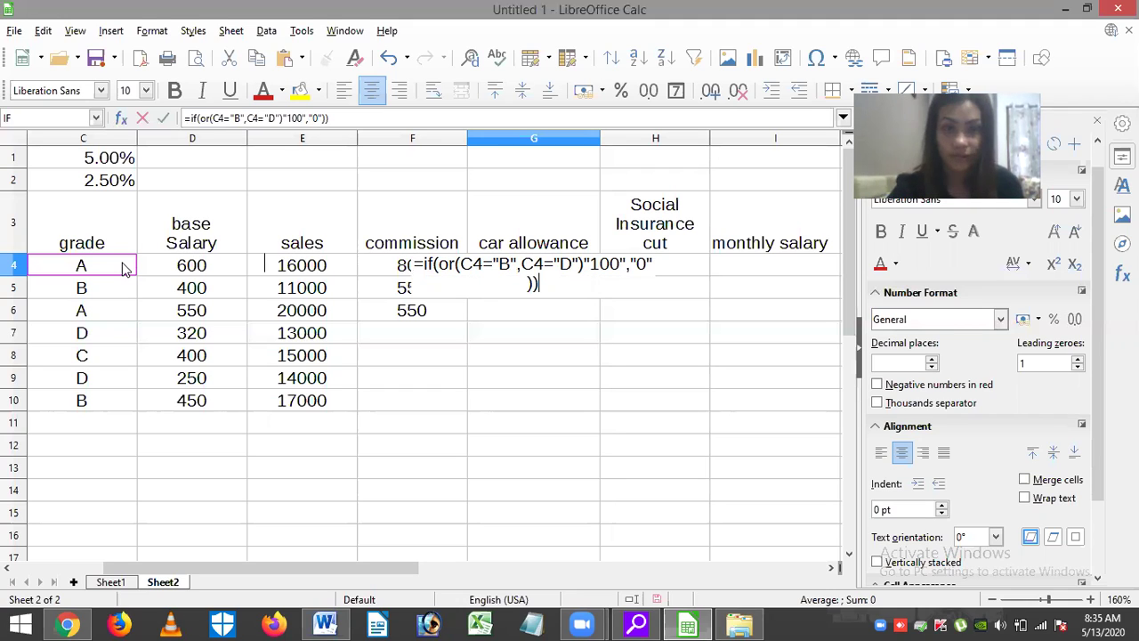
{"action": "key", "text": "Return"}
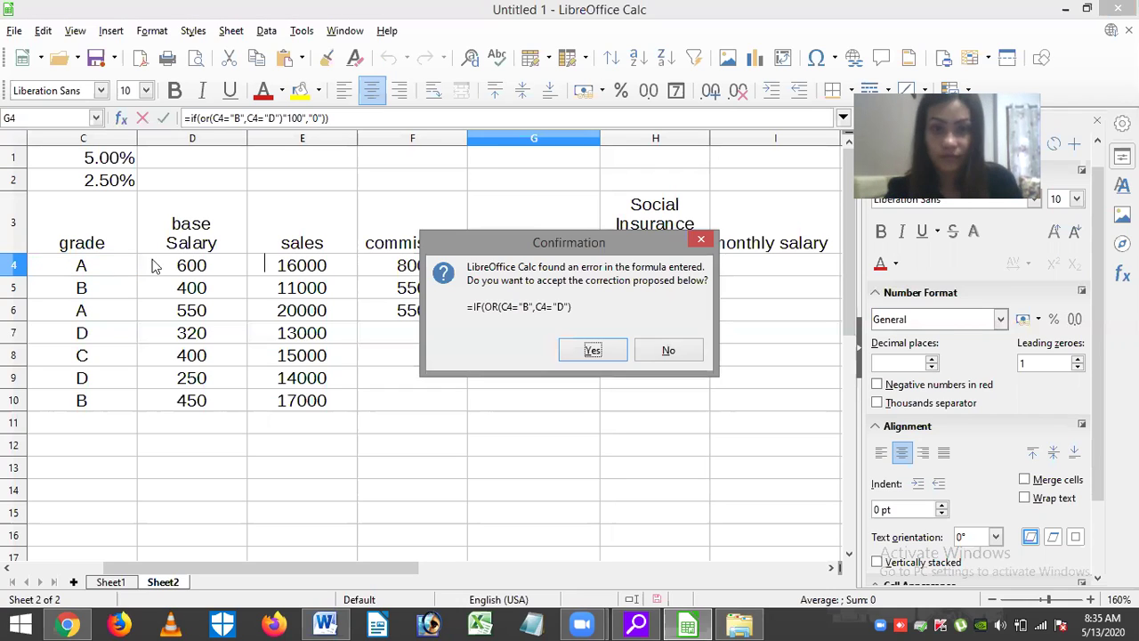
{"action": "left_click", "coordinate": [593, 351]}
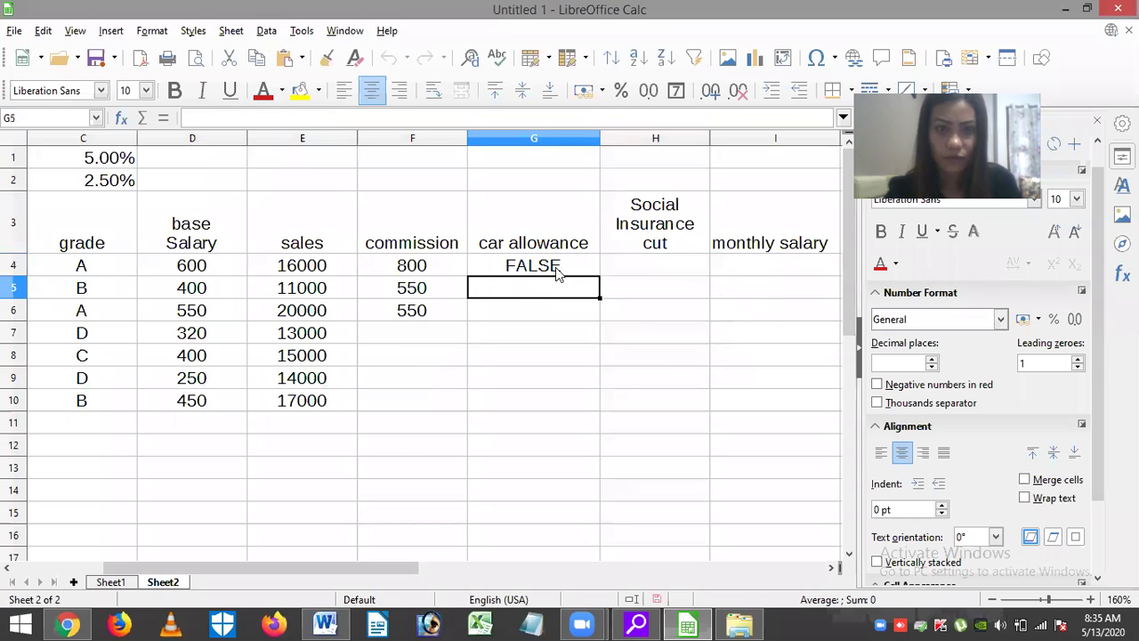
Complete the car allowance formula in G4 as =IF(OR(C4="B",C4="D"),"100","0").
{"action": "left_click", "coordinate": [553, 267]}
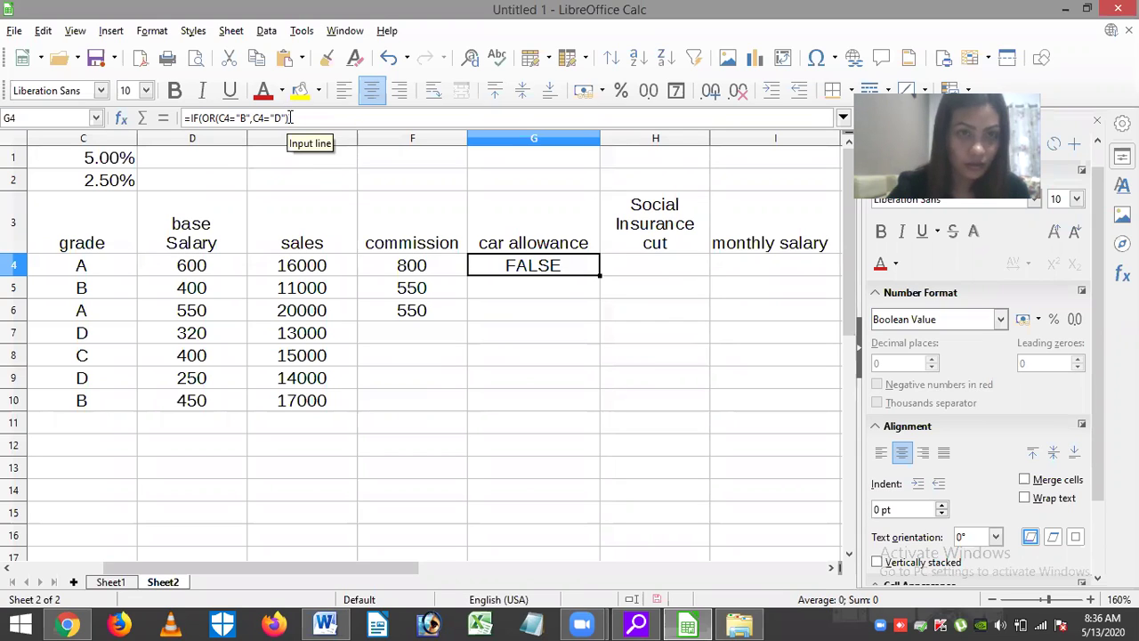
{"action": "key", "text": "F2"}
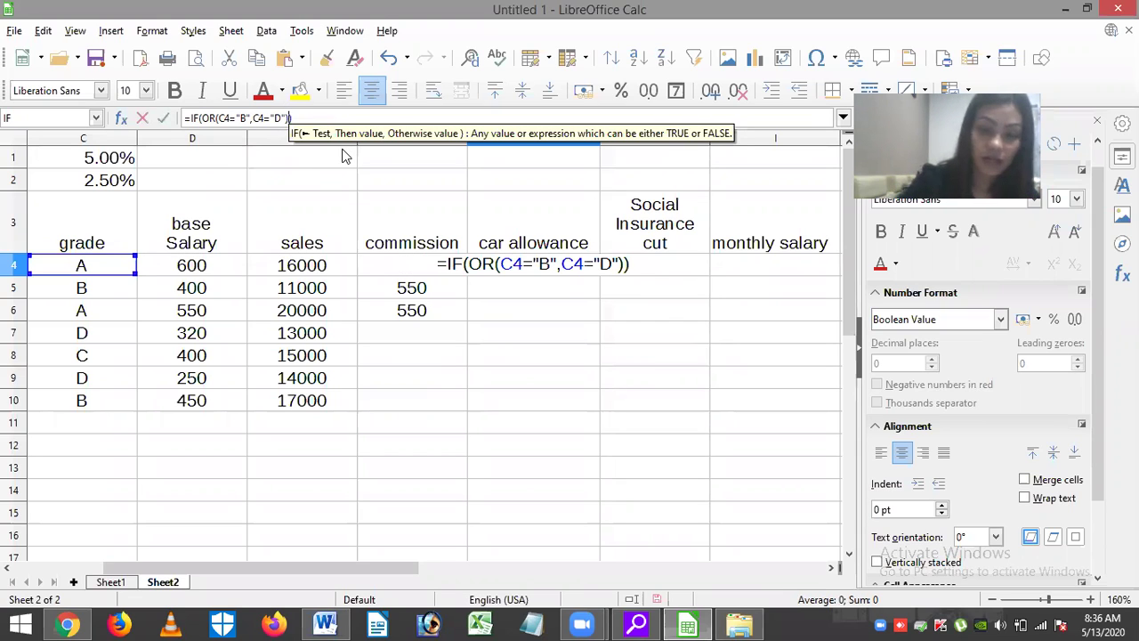
{"action": "type", "text": ",\"1"}
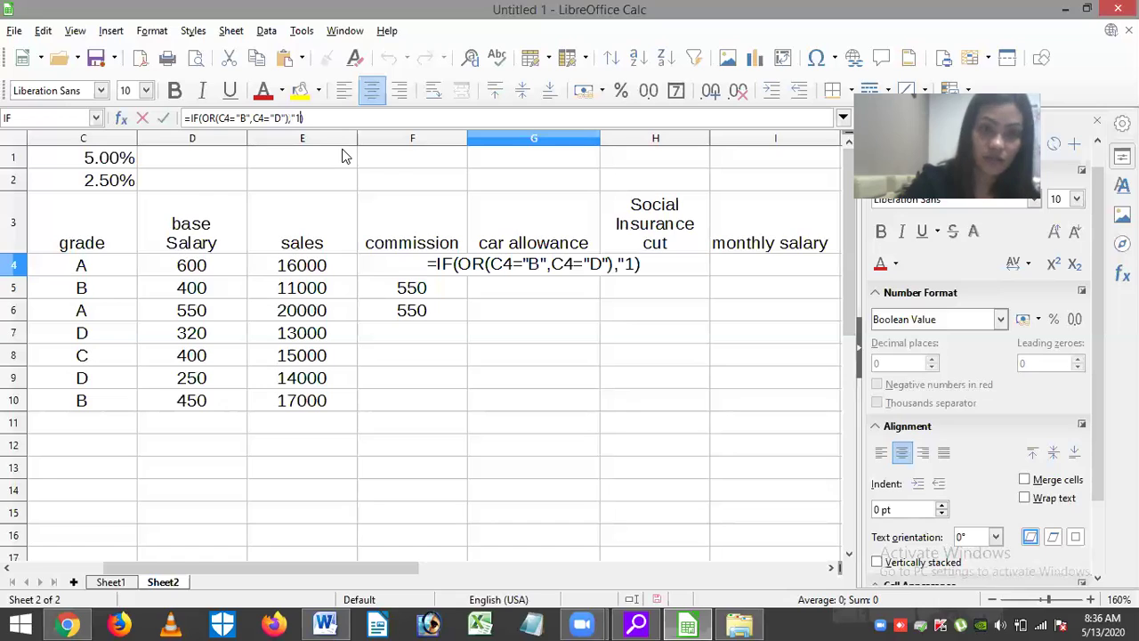
{"action": "type", "text": "00"}
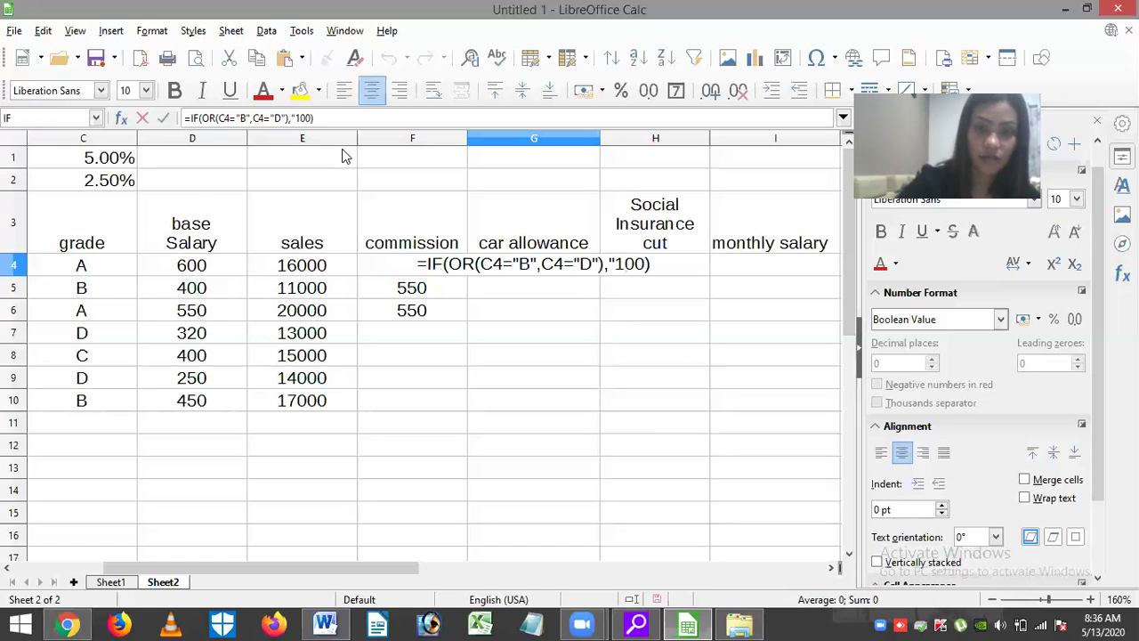
{"action": "type", "text": "\",\""}
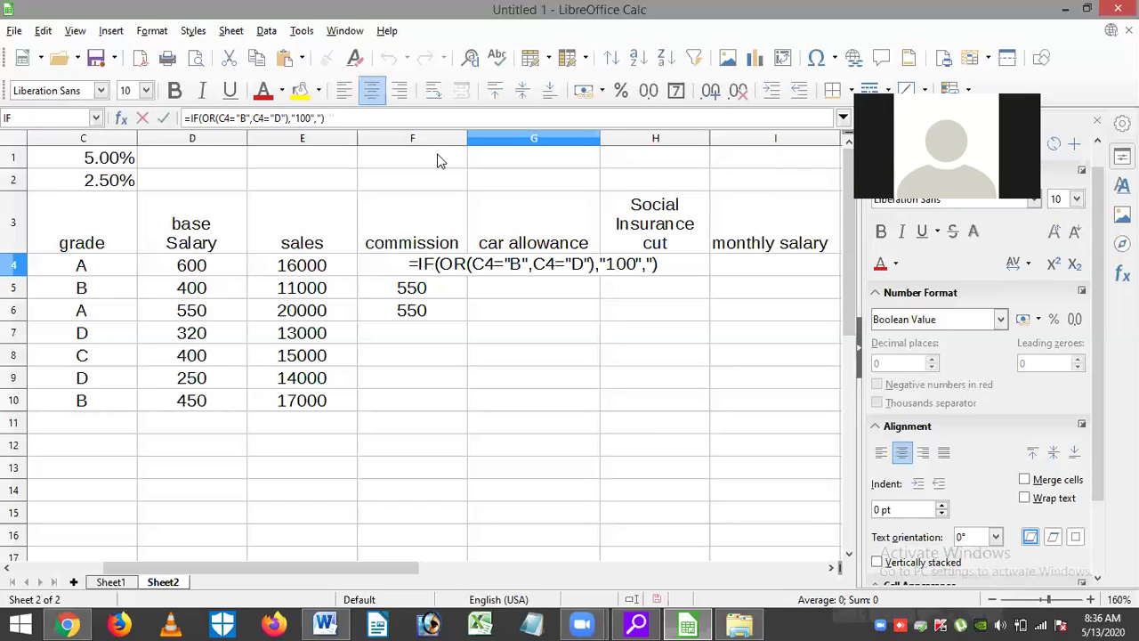
{"action": "type", "text": "0)"}
{"action": "type", "text": "\""}
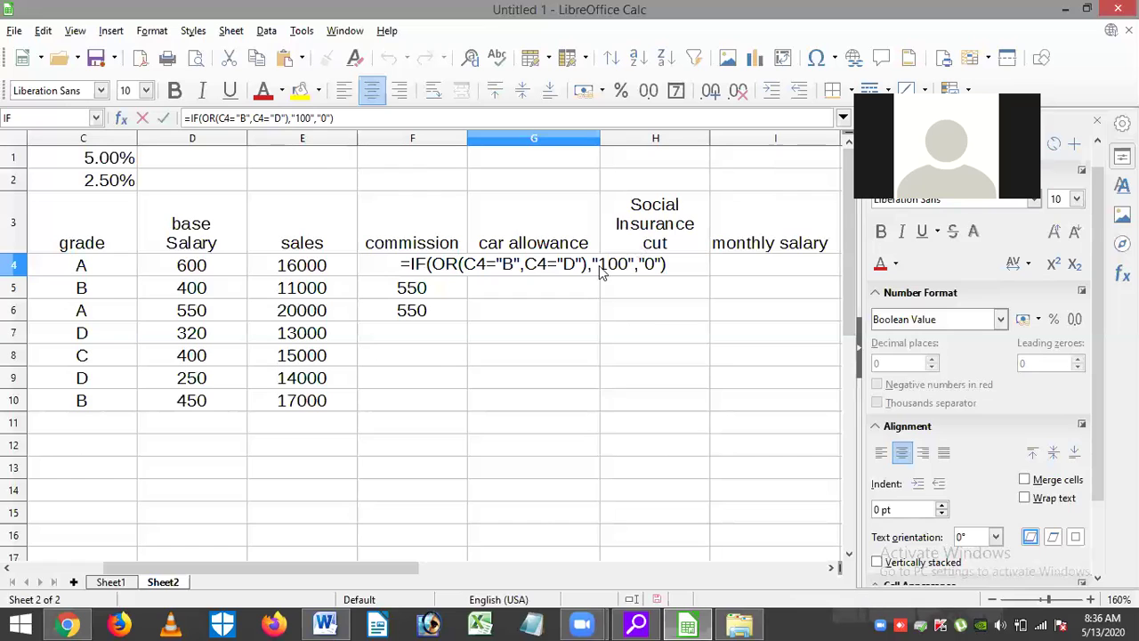
{"action": "key", "text": "Return"}
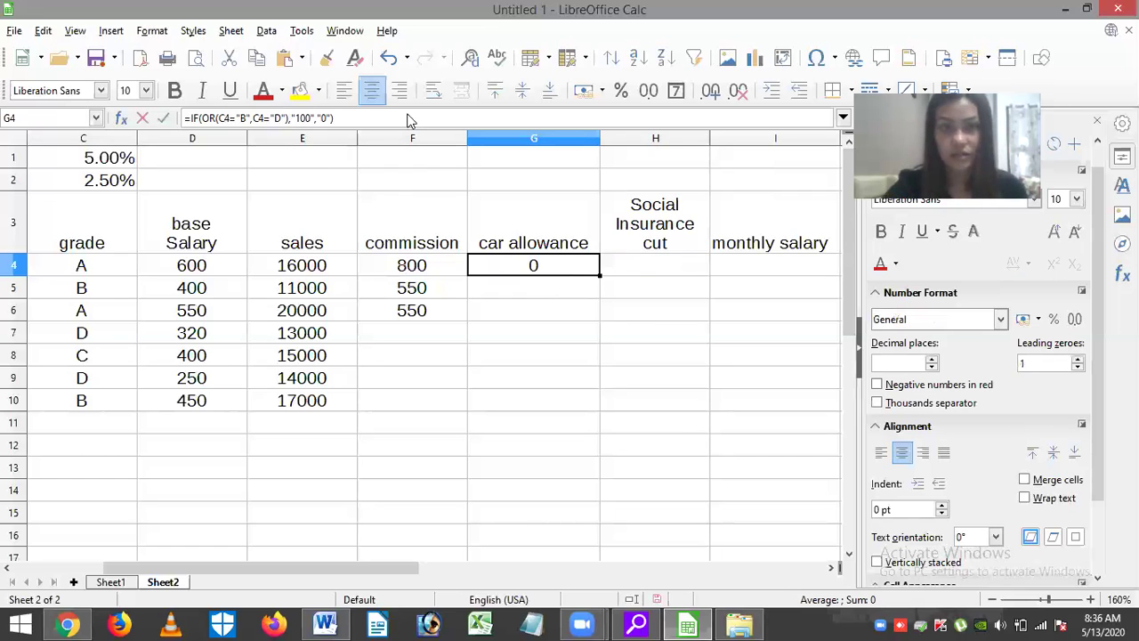
Fill the car allowance formula from G4 down through G6.
{"action": "key", "text": "ctrl+s"}
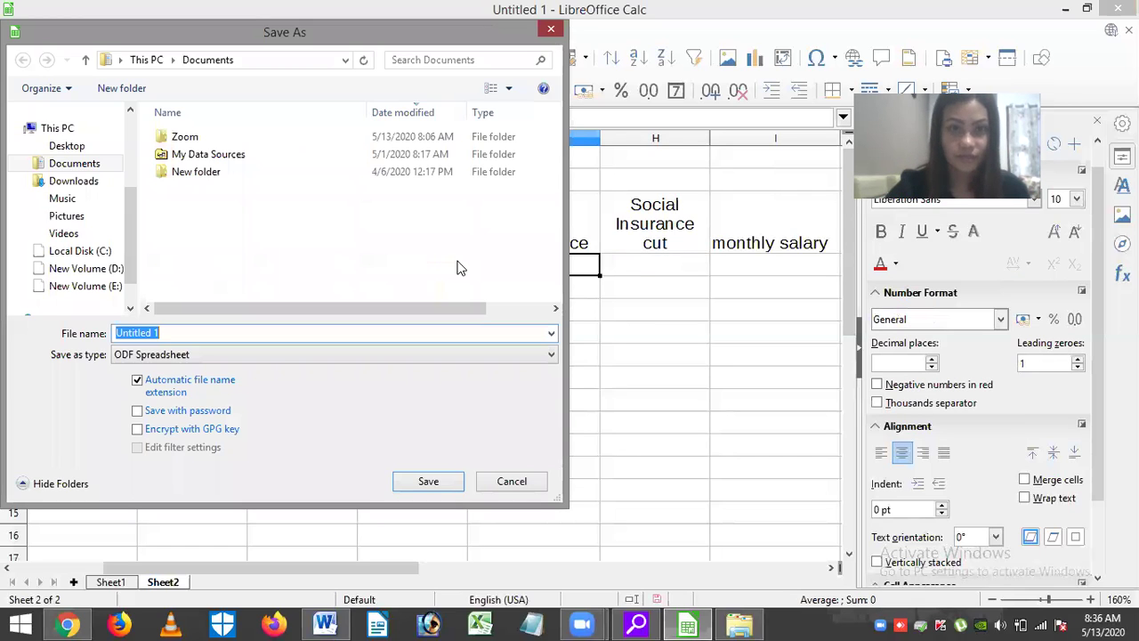
{"action": "key", "text": "Escape"}
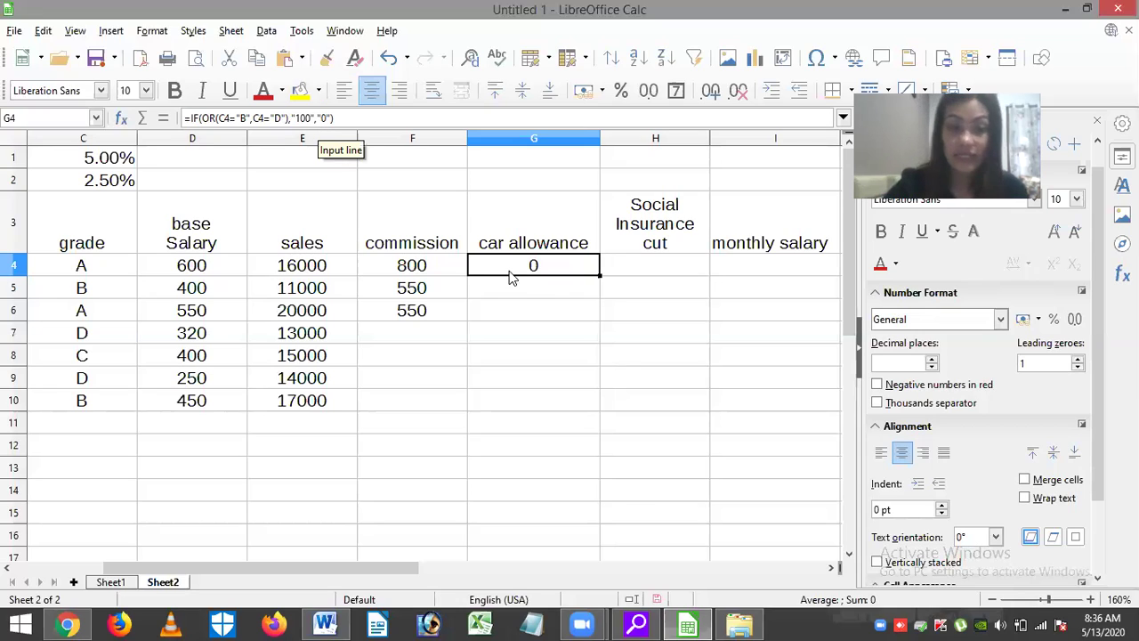
{"action": "left_click_drag", "start_coordinate": [600, 294], "coordinate": [600, 313]}
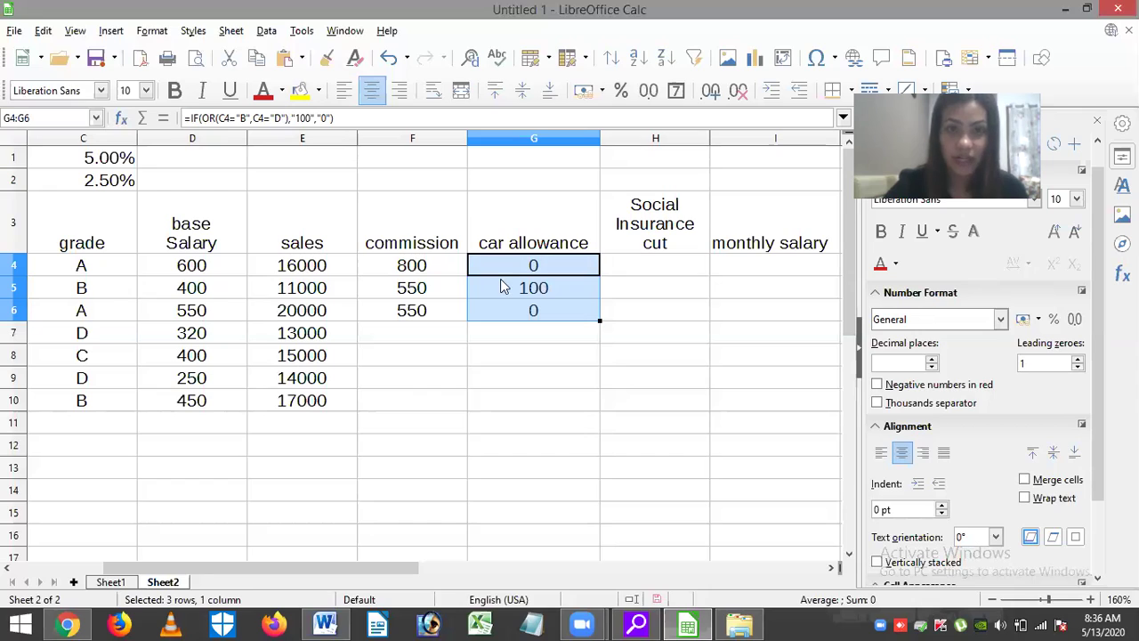
Calculate the first employee's social insurance cut in H4 with the formula =D4*C2.
{"action": "left_click", "coordinate": [658, 266]}
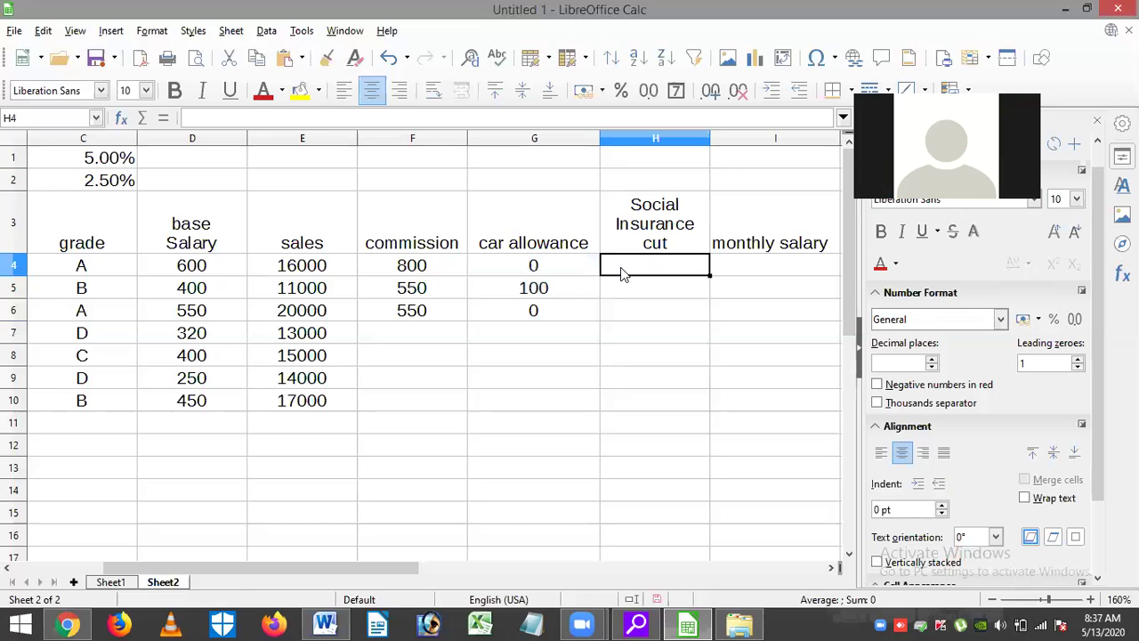
{"action": "type", "text": "="}
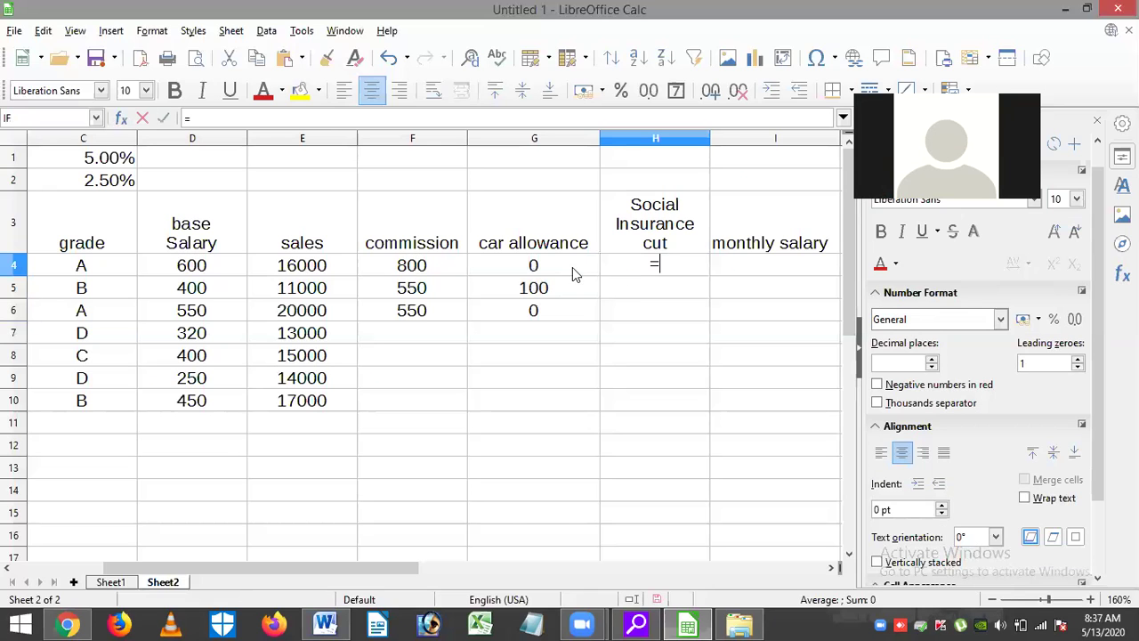
{"action": "left_click", "coordinate": [223, 269]}
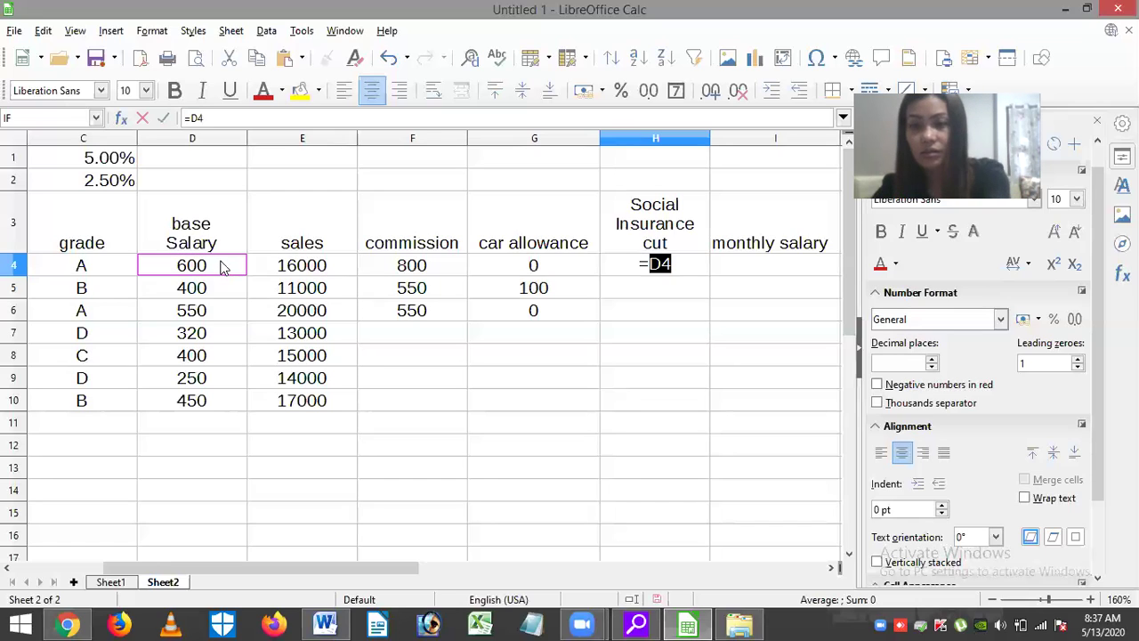
{"action": "type", "text": "*"}
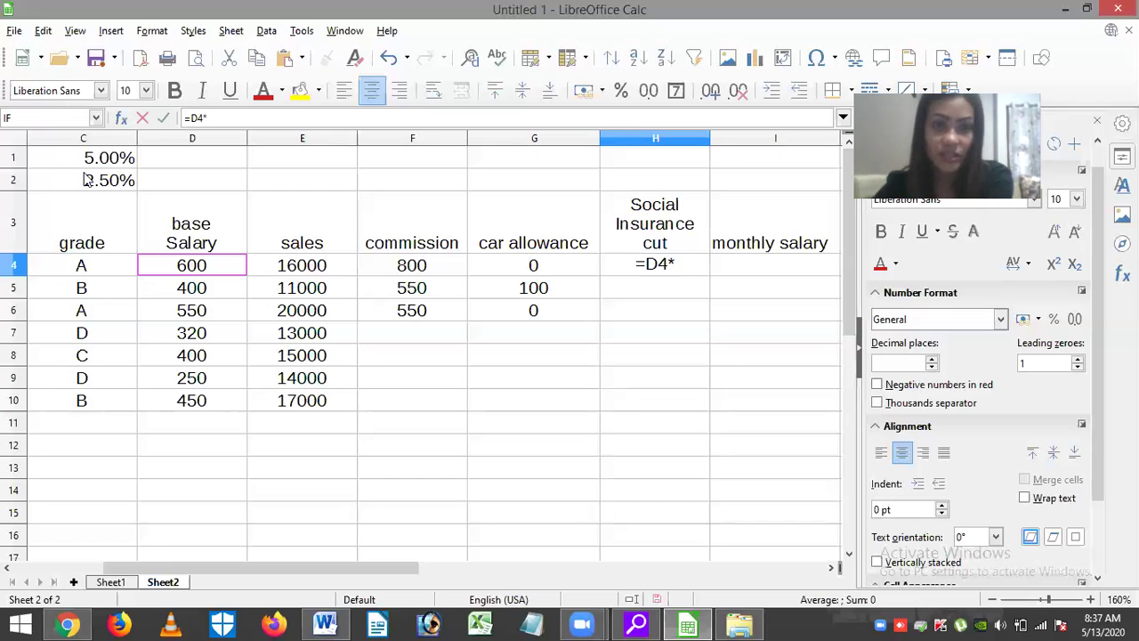
{"action": "left_click", "coordinate": [86, 180]}
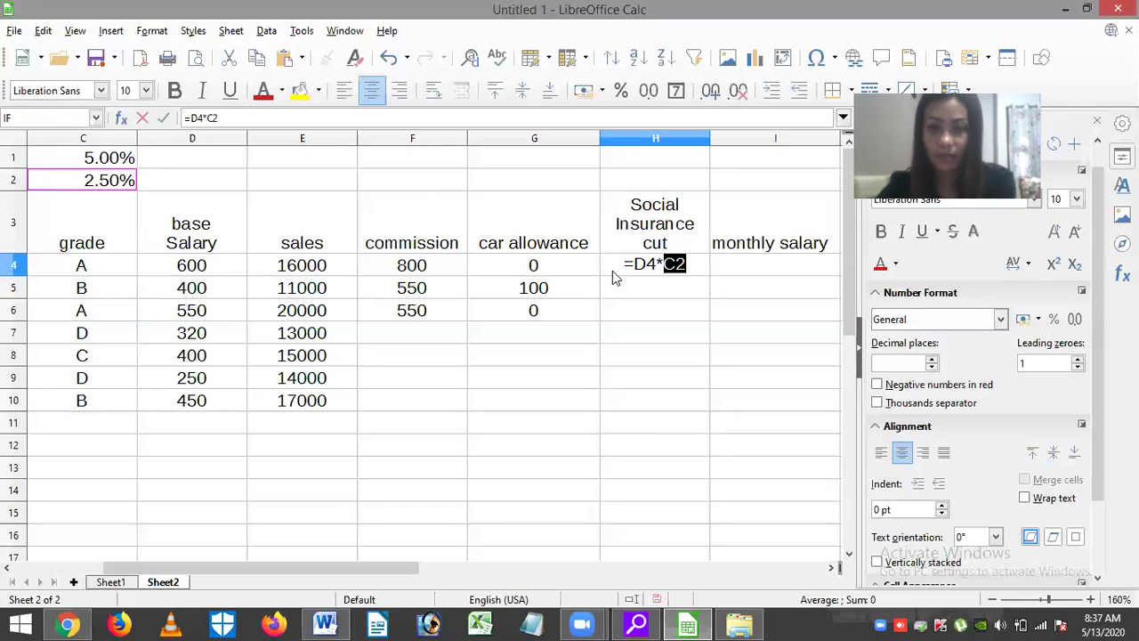
{"action": "key", "text": "Return"}
Calculate the second employee's social insurance cut in H5 with the formula =D5*C2.
{"action": "type", "text": "="}
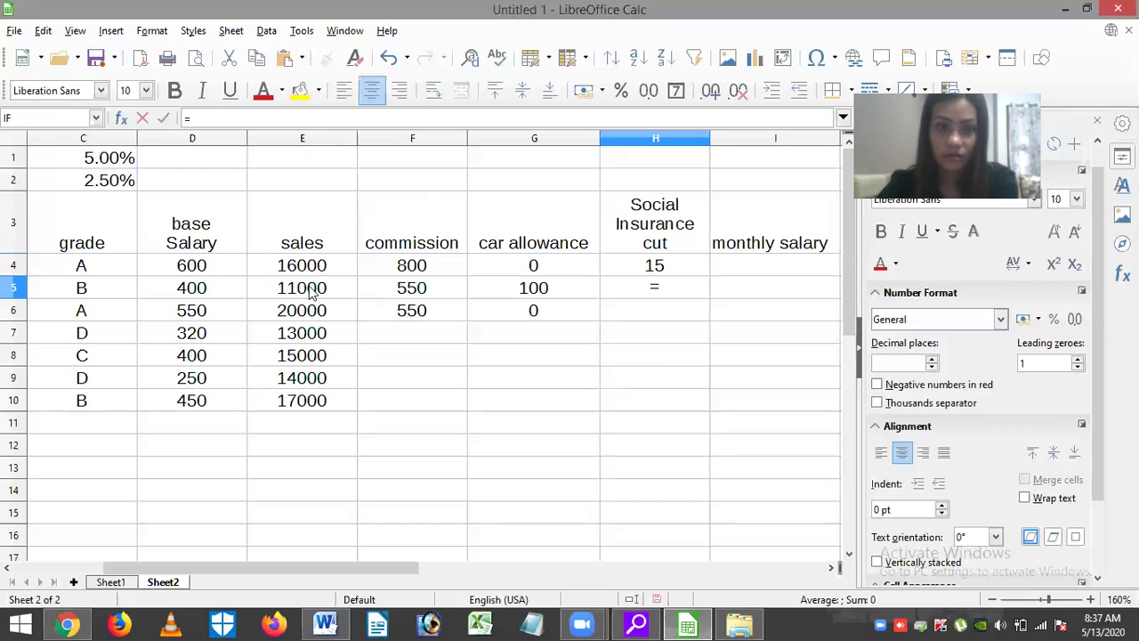
{"action": "left_click", "coordinate": [194, 293]}
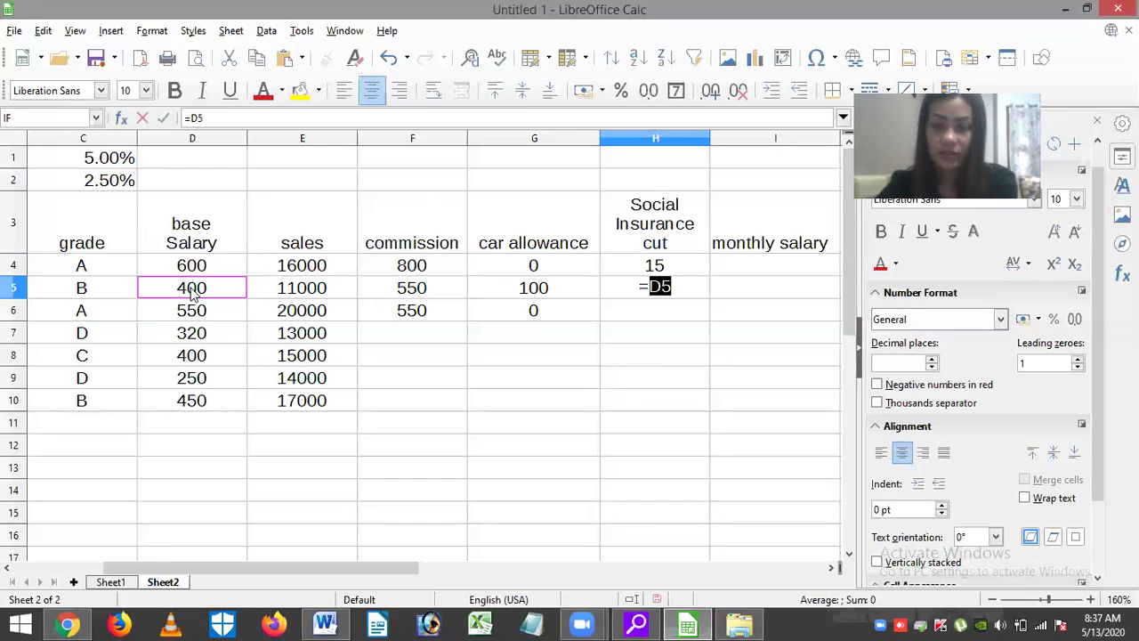
{"action": "type", "text": "*"}
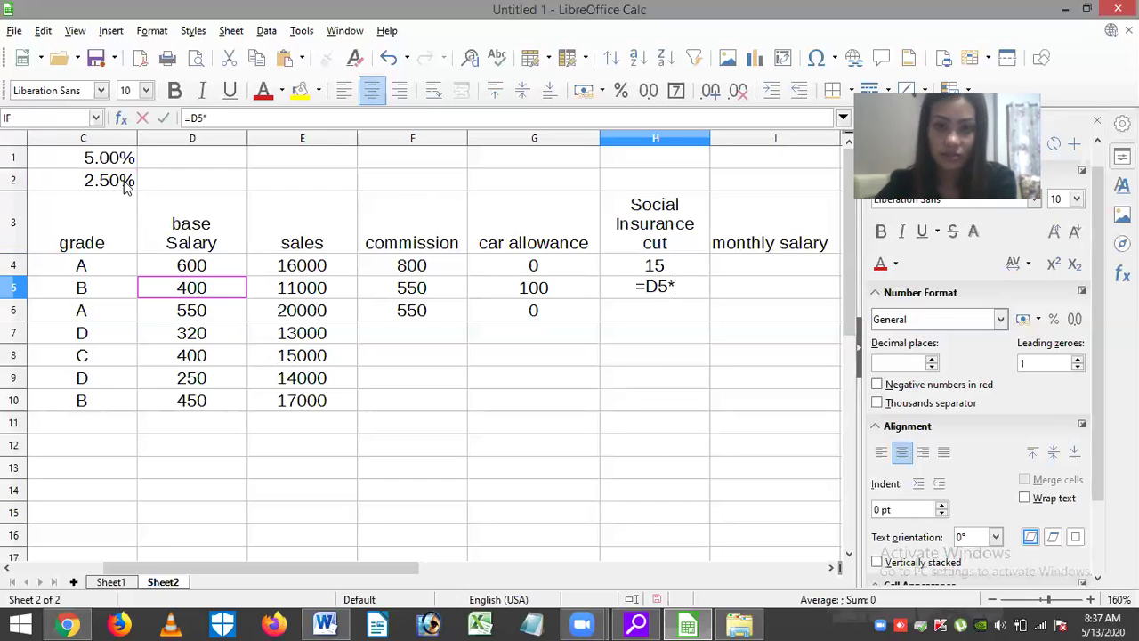
{"action": "left_click", "coordinate": [125, 182]}
{"action": "key", "text": "Return"}
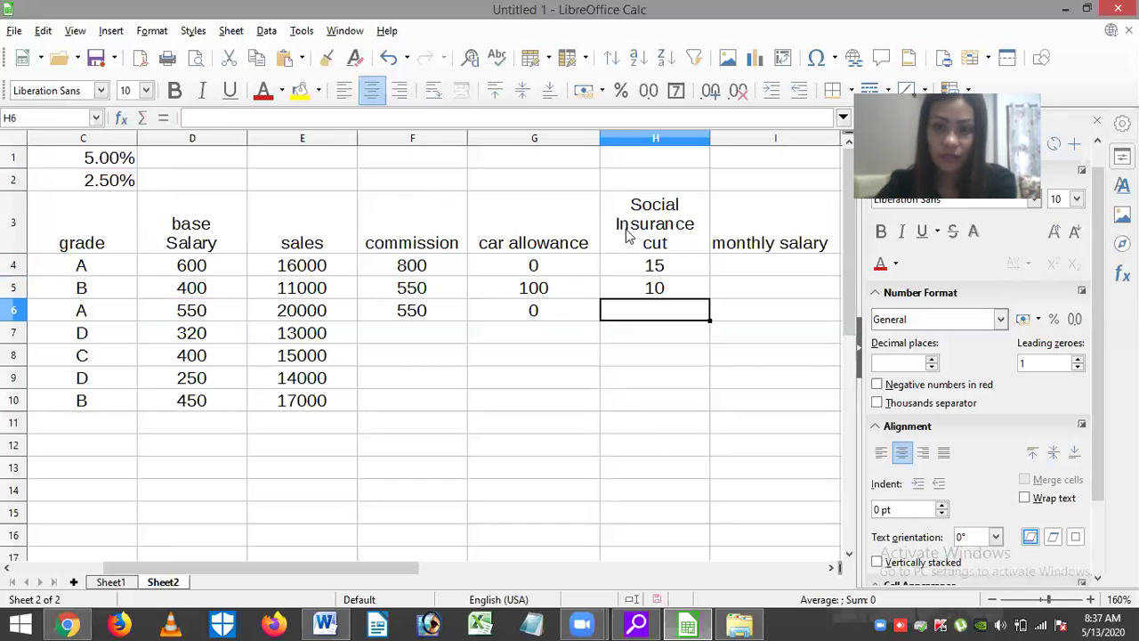
Calculate the third employee's social insurance cut in H6 with the formula =D6*C2.
{"action": "type", "text": "="}
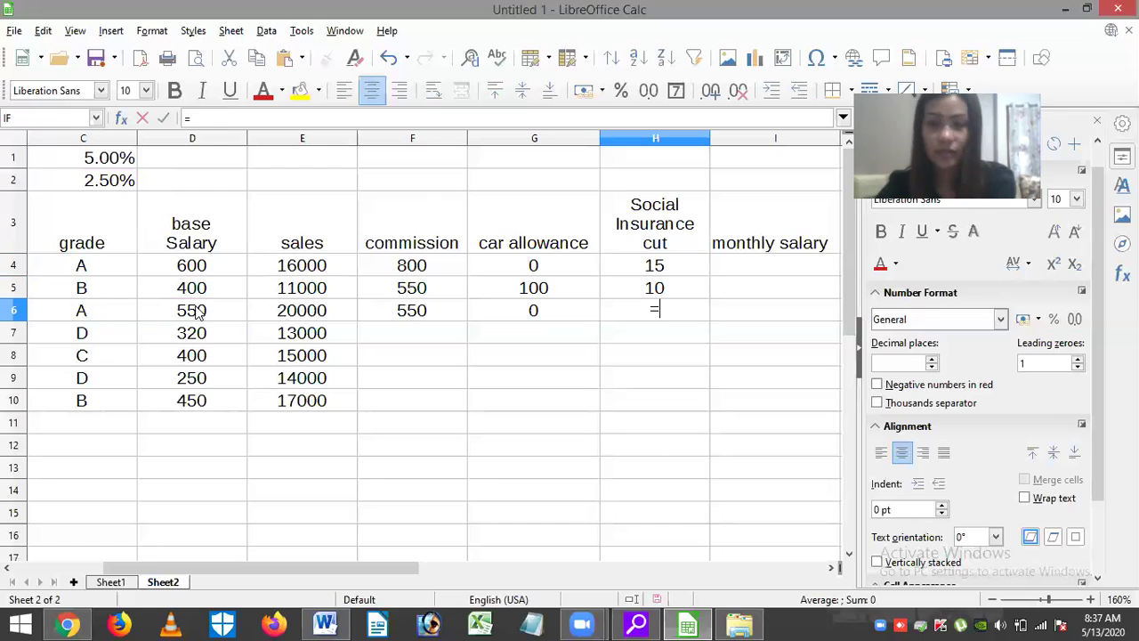
{"action": "left_click", "coordinate": [197, 309]}
{"action": "type", "text": "*"}
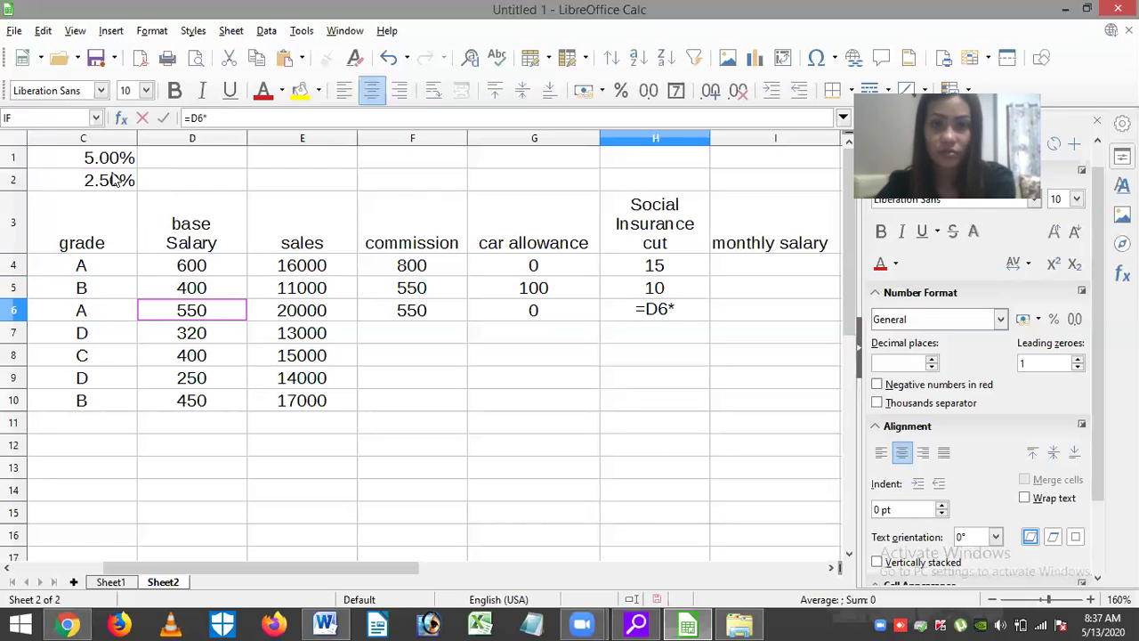
{"action": "left_click", "coordinate": [116, 180]}
{"action": "key", "text": "Return"}
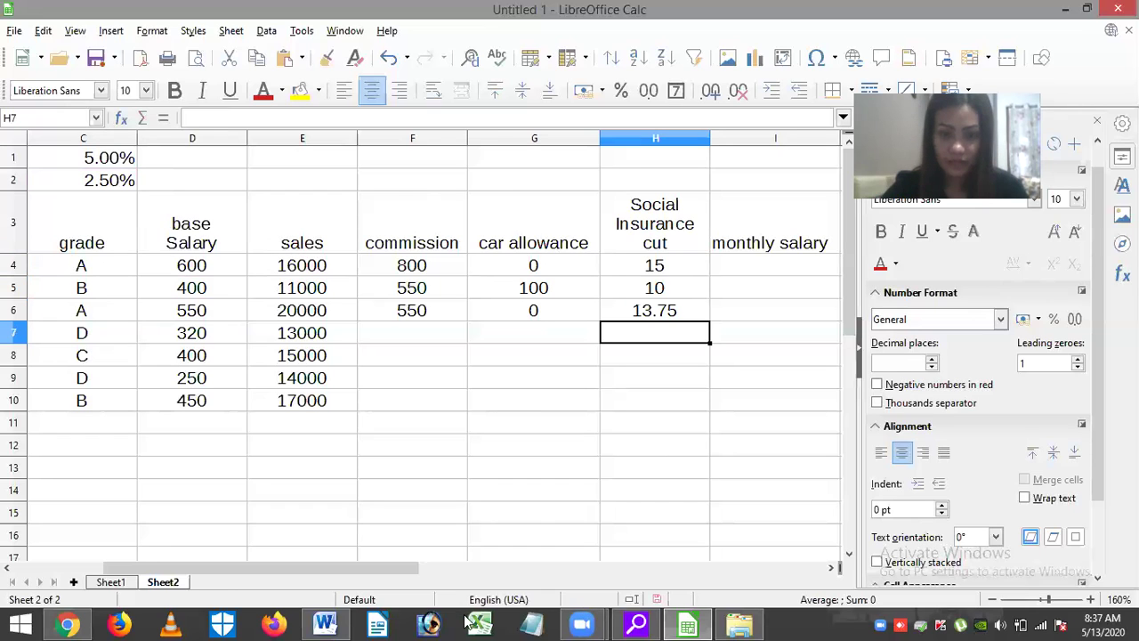
Check the monthly salary rule in the Word exercise and enter =D4+F4+G4-H4 in Calc cell I4.
{"action": "left_click", "coordinate": [327, 624]}
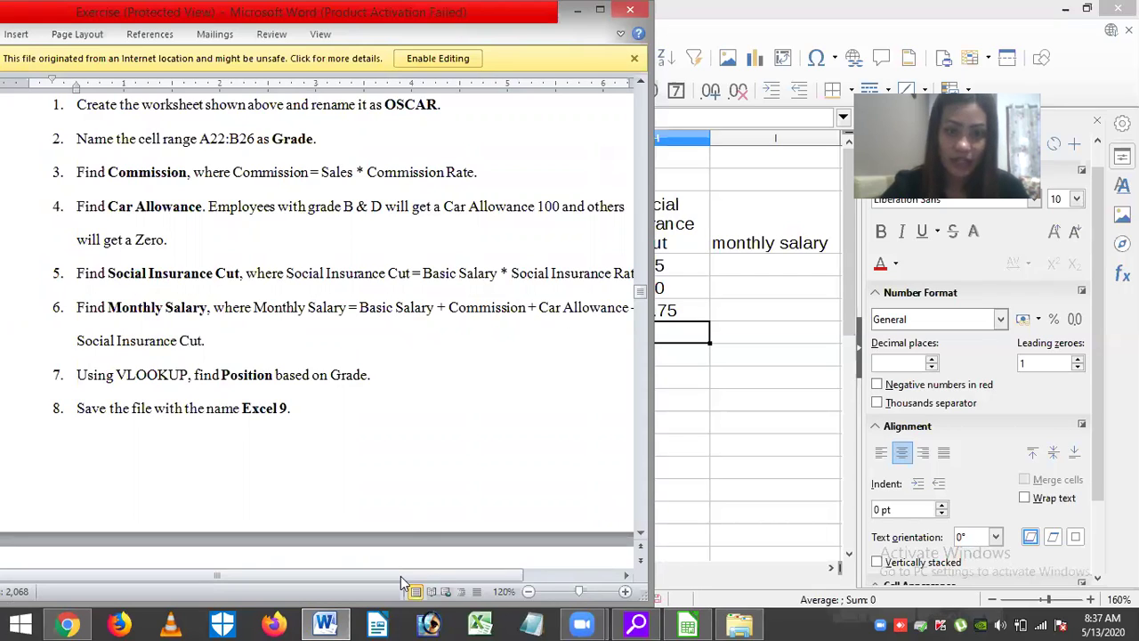
{"action": "left_click_drag", "start_coordinate": [420, 574], "coordinate": [436, 574]}
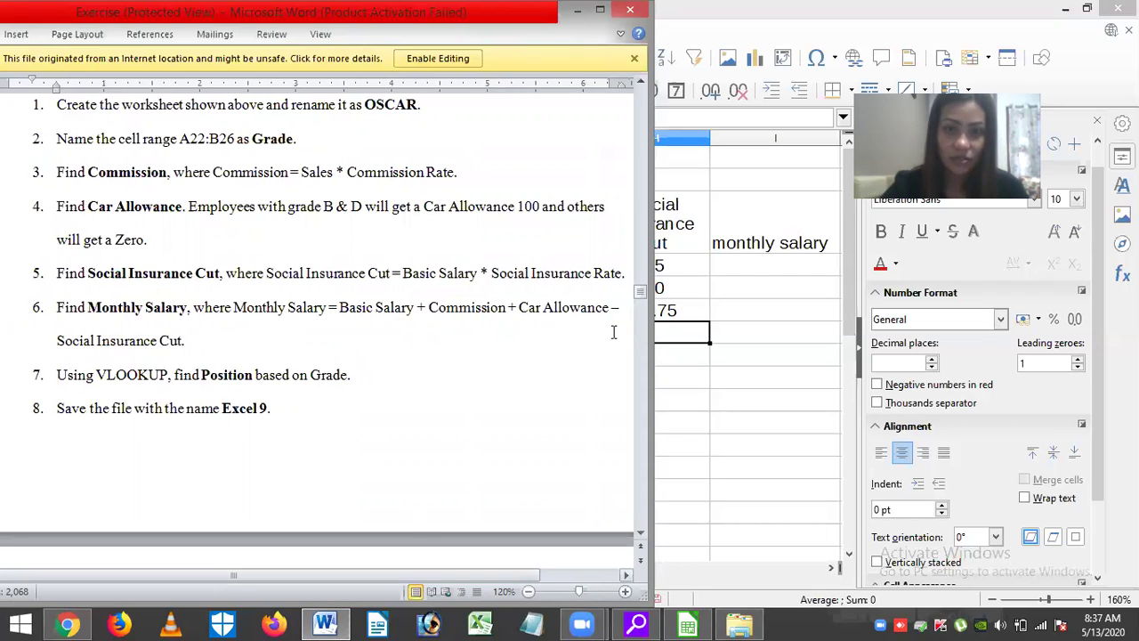
{"action": "left_click", "coordinate": [735, 274]}
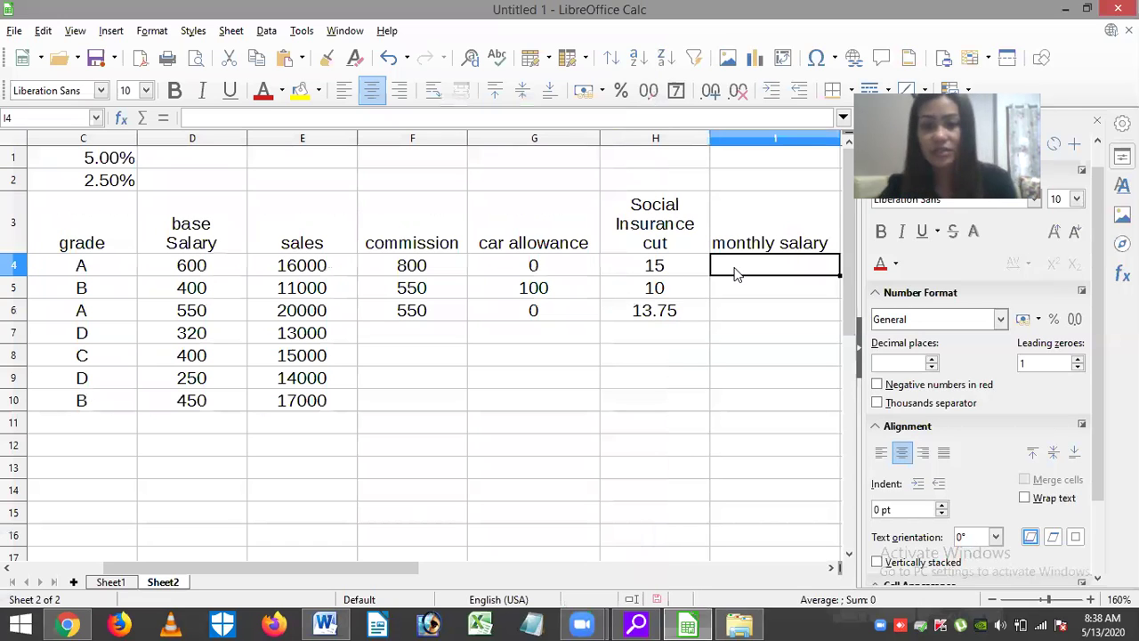
{"action": "type", "text": "="}
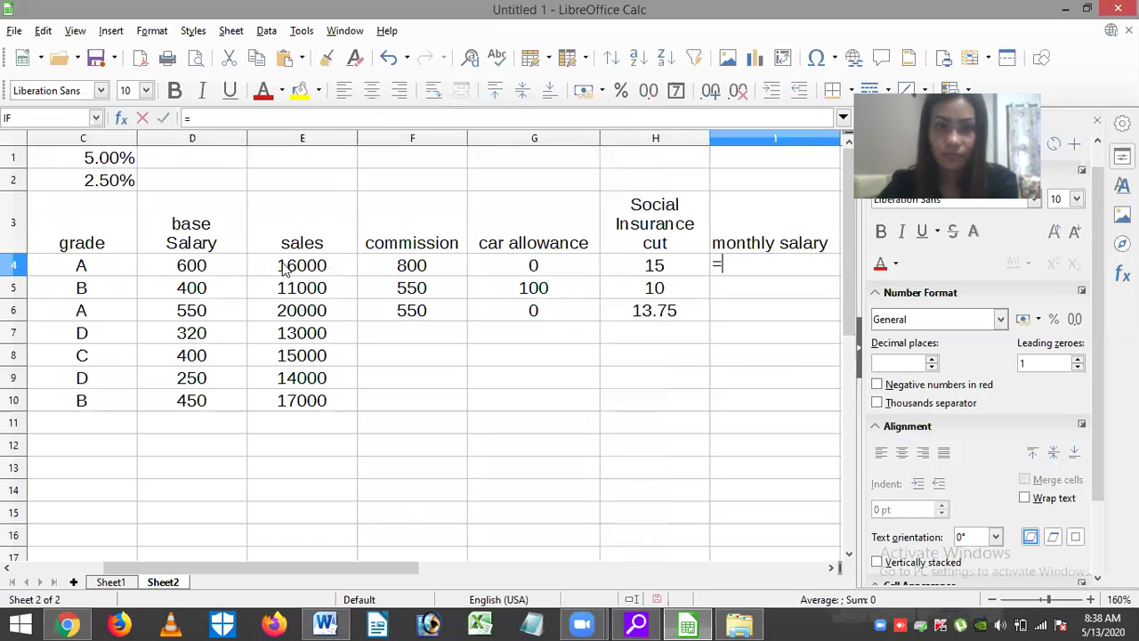
{"action": "left_click", "coordinate": [213, 265]}
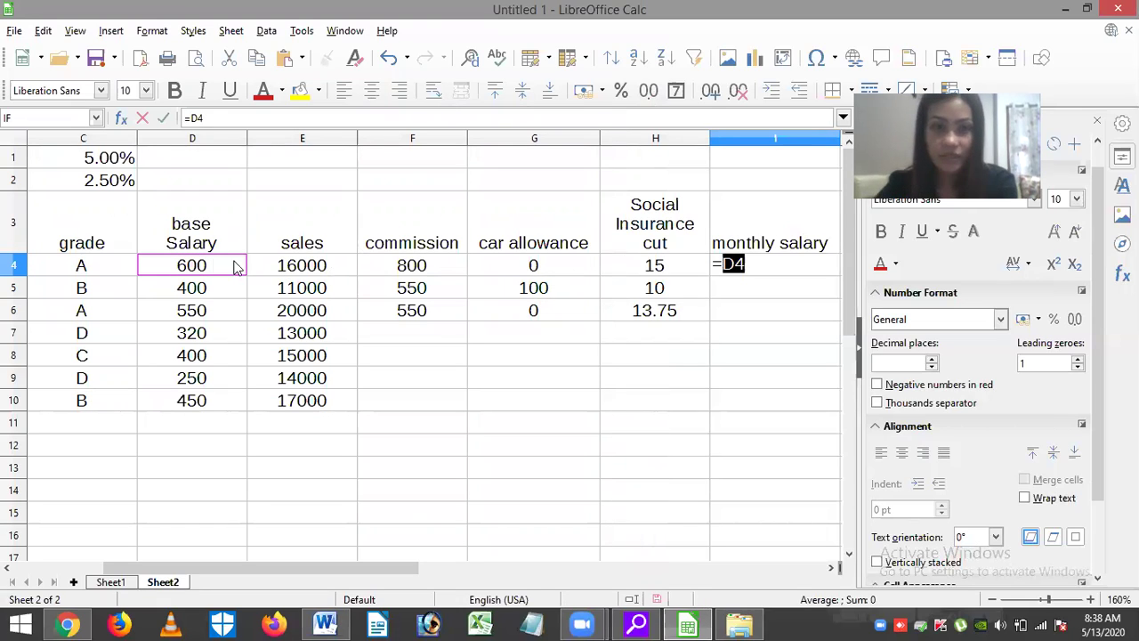
{"action": "type", "text": "+"}
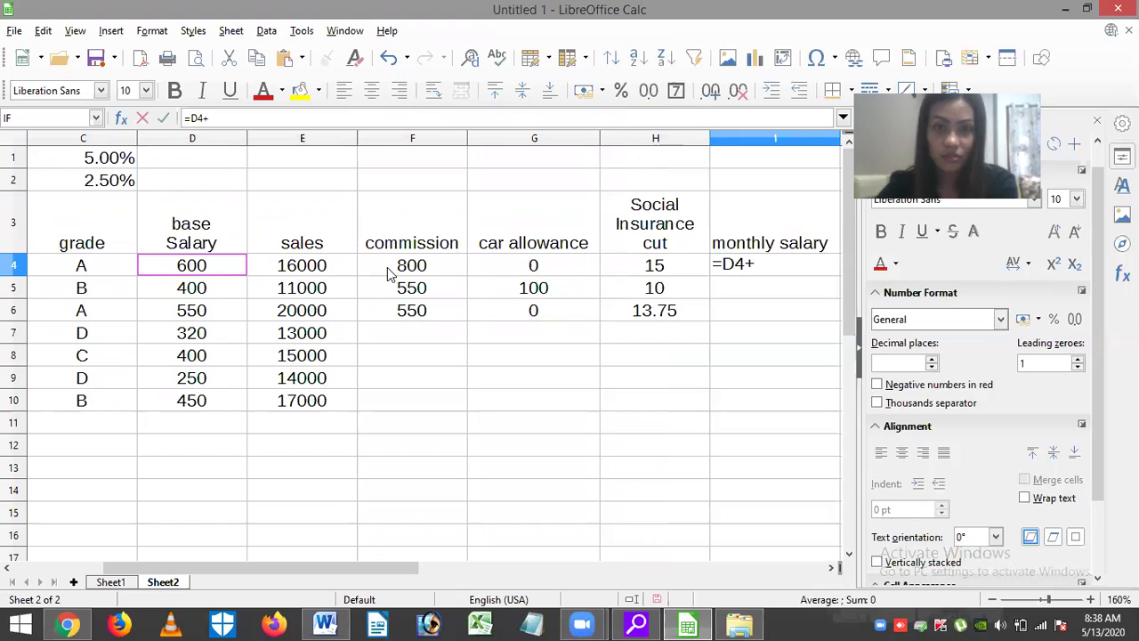
{"action": "left_click", "coordinate": [427, 267]}
{"action": "type", "text": "+"}
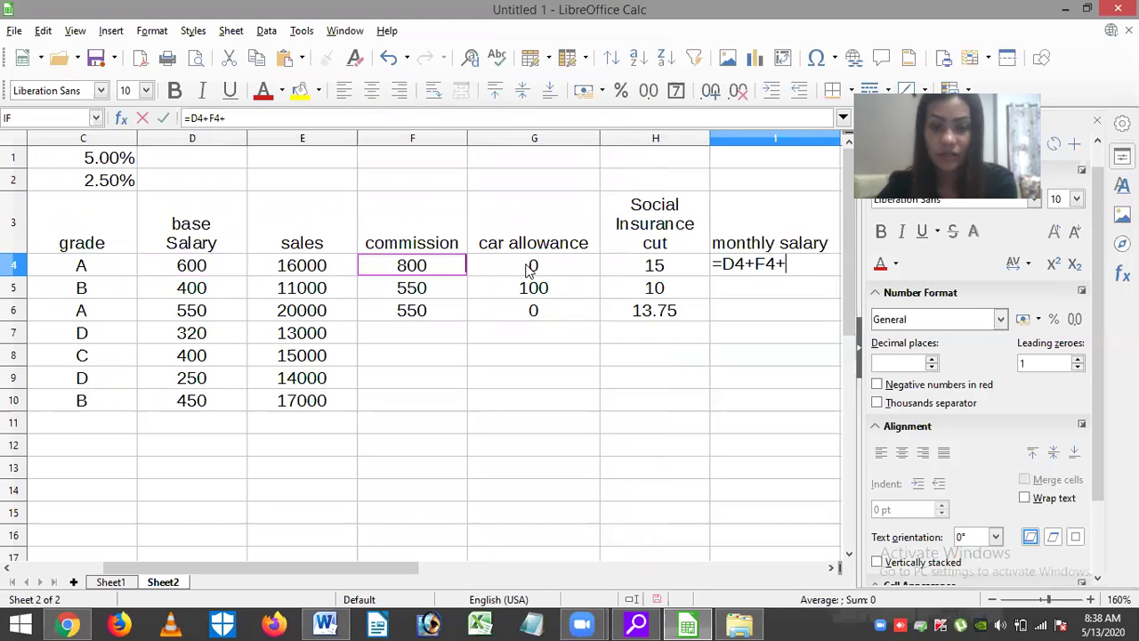
{"action": "left_click", "coordinate": [530, 269]}
{"action": "type", "text": "-"}
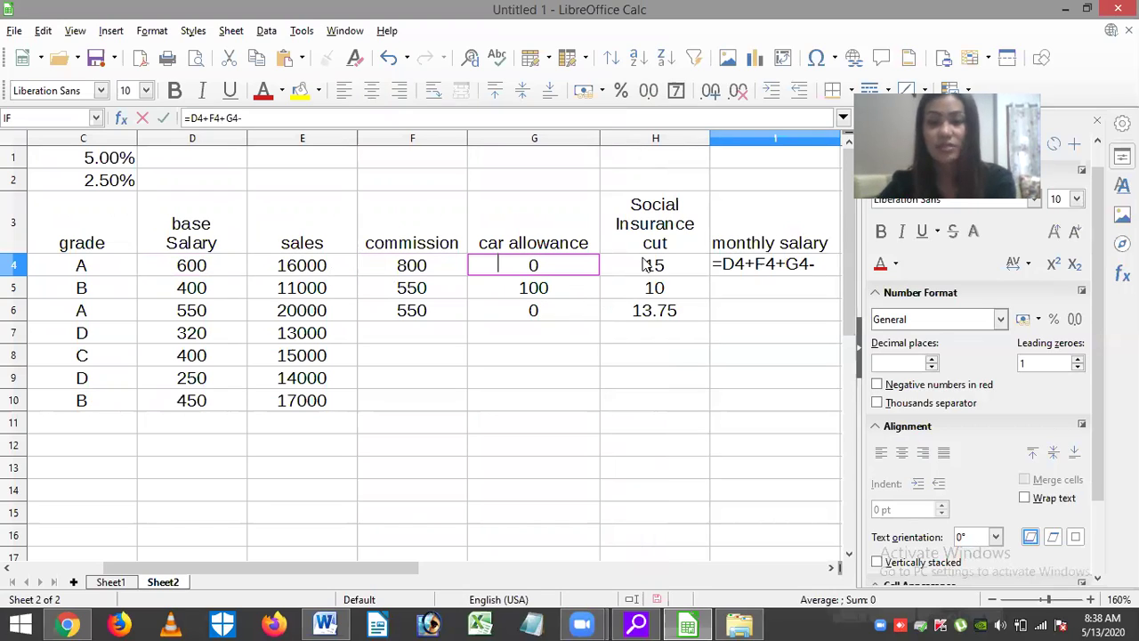
{"action": "left_click", "coordinate": [647, 265]}
{"action": "key", "text": "Return"}
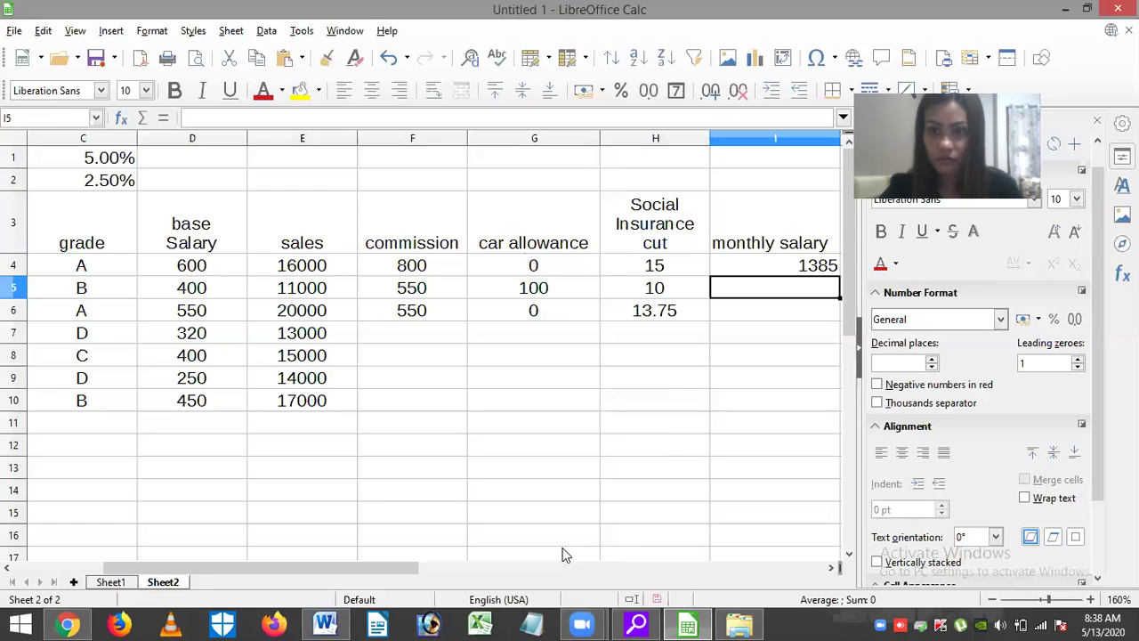
Hide the sidebar and fill the monthly salary formula from I4 down through I6.
{"action": "left_click", "coordinate": [860, 350]}
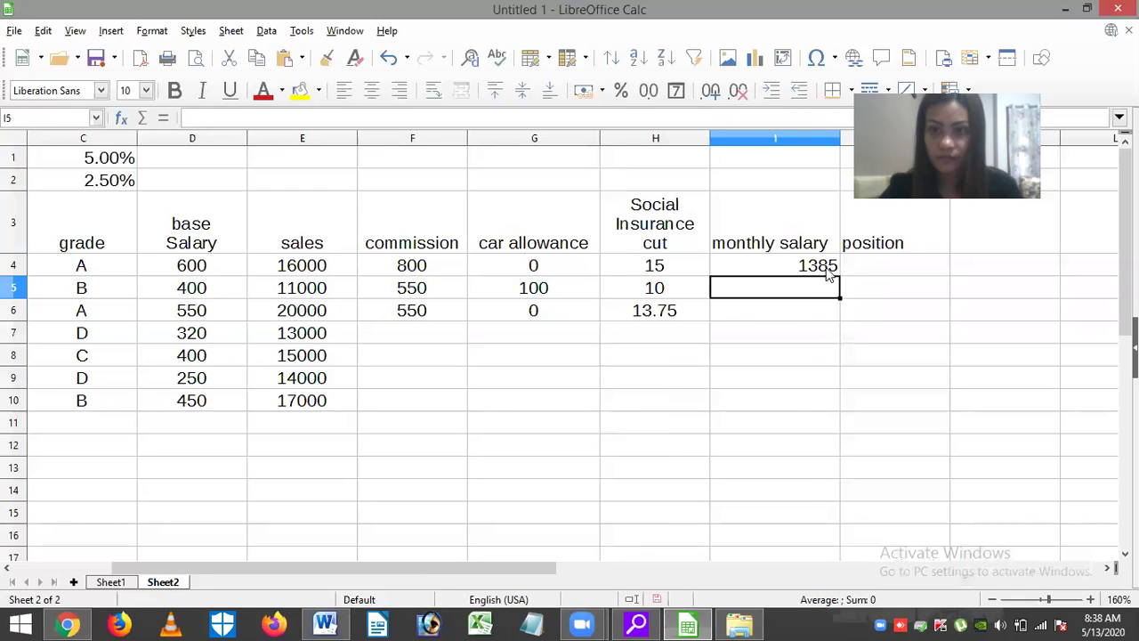
{"action": "left_click", "coordinate": [835, 271]}
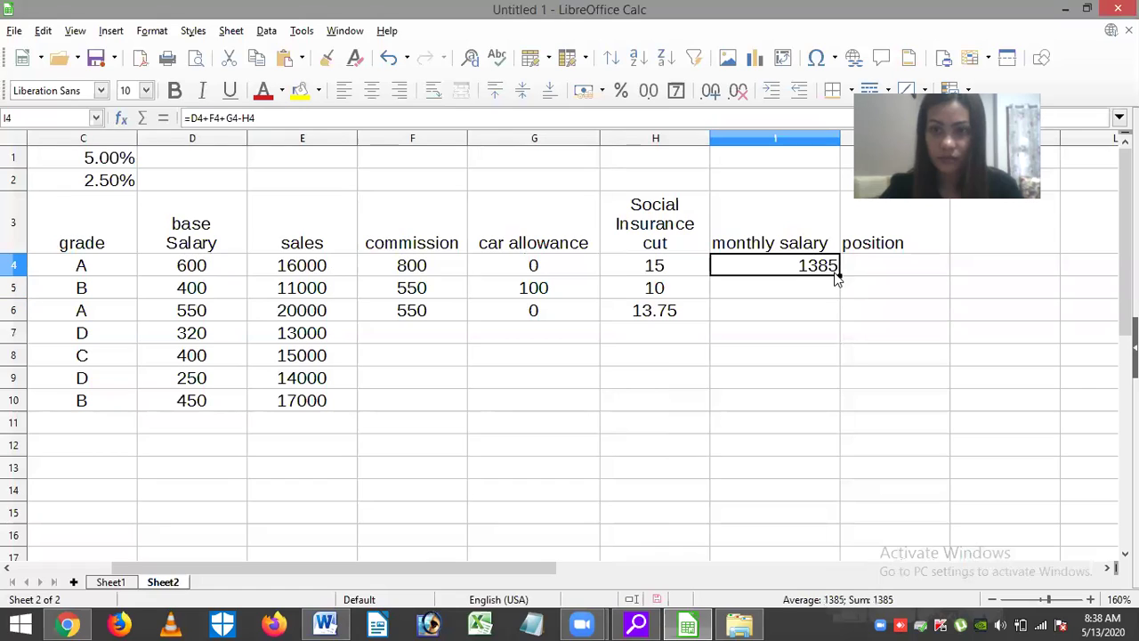
{"action": "left_click_drag", "start_coordinate": [836, 275], "coordinate": [837, 311]}
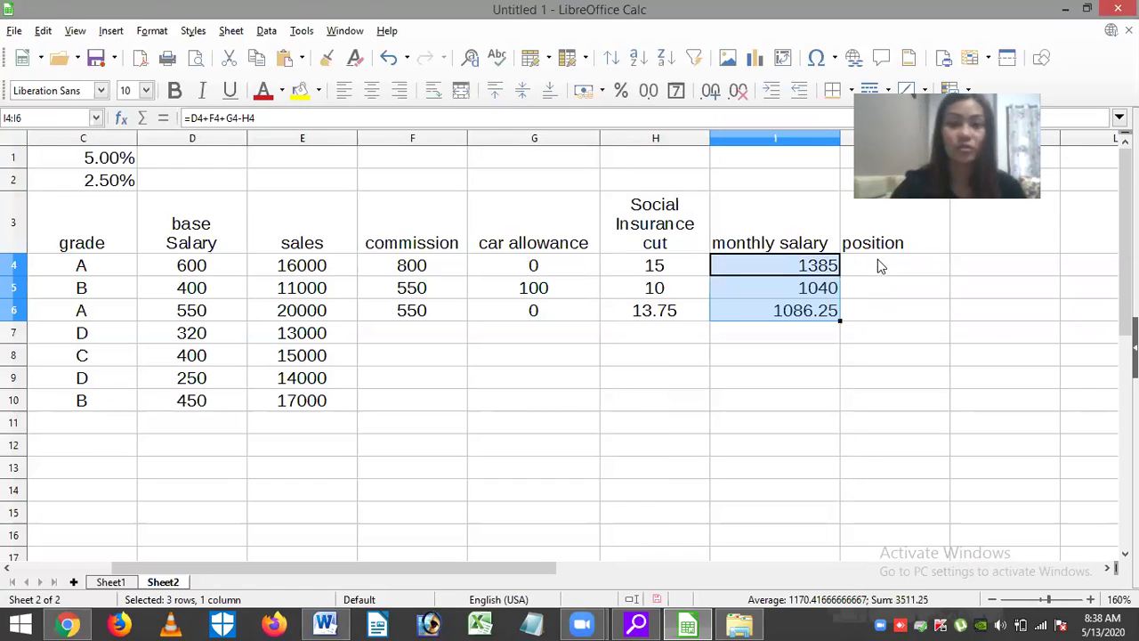
{"action": "left_click", "coordinate": [878, 261]}
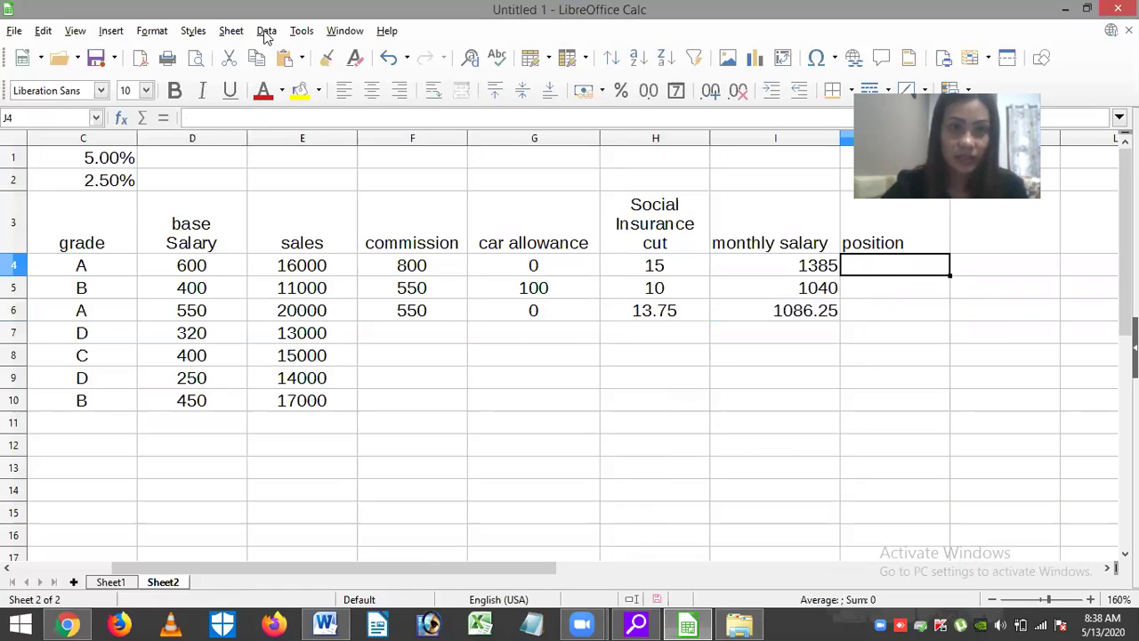
{"action": "left_click", "coordinate": [179, 32]}
{"action": "mouse_move", "coordinate": [119, 25]}
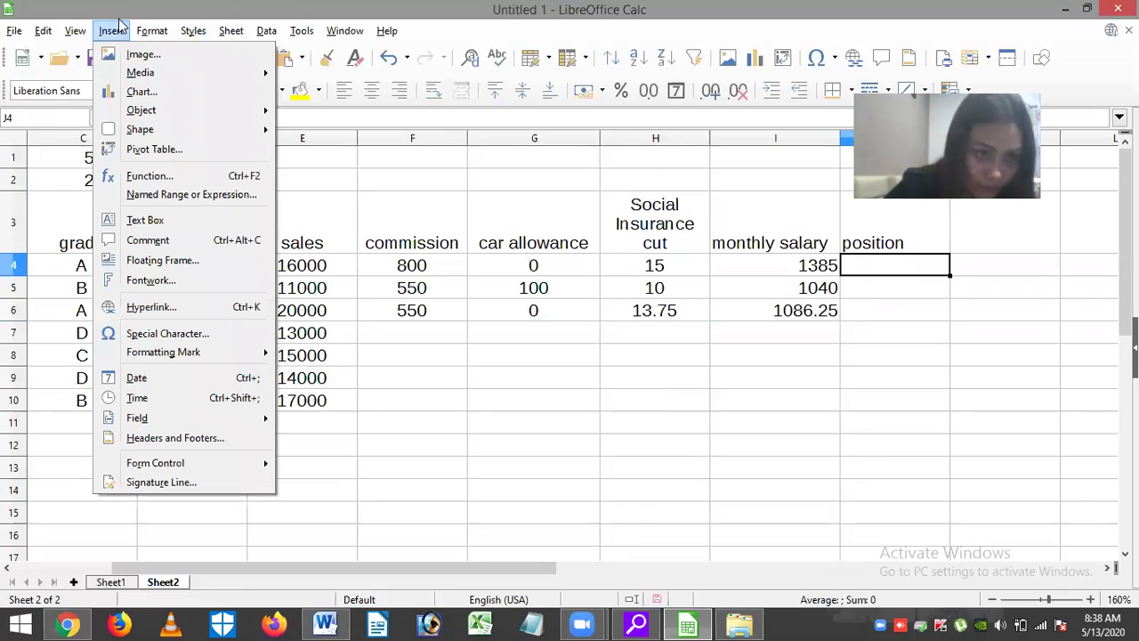
{"action": "mouse_move", "coordinate": [124, 80]}
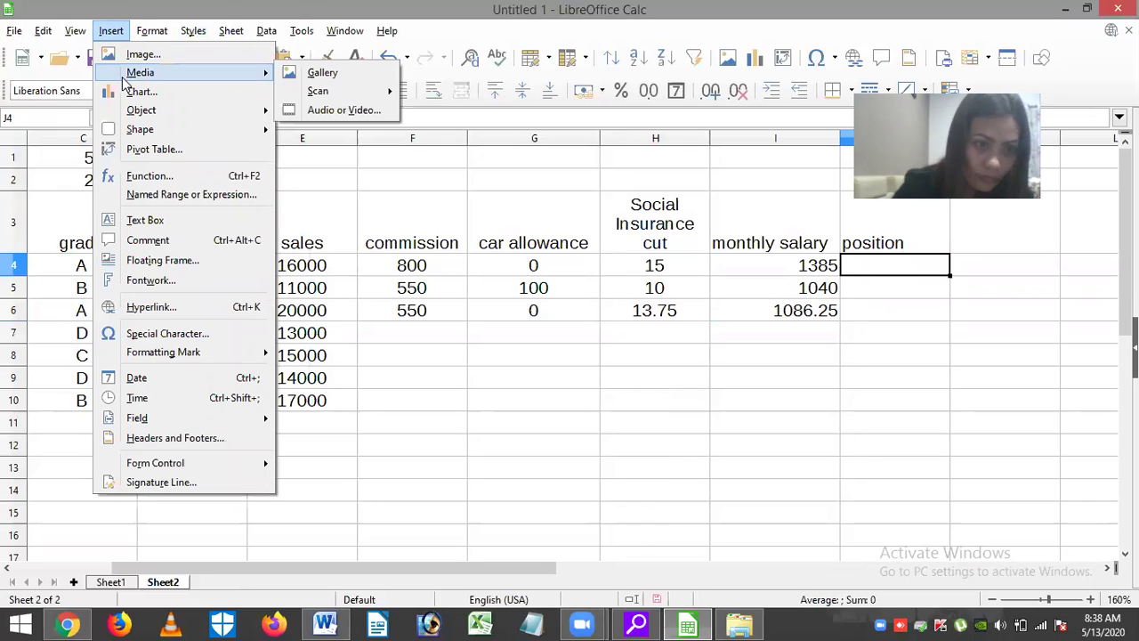
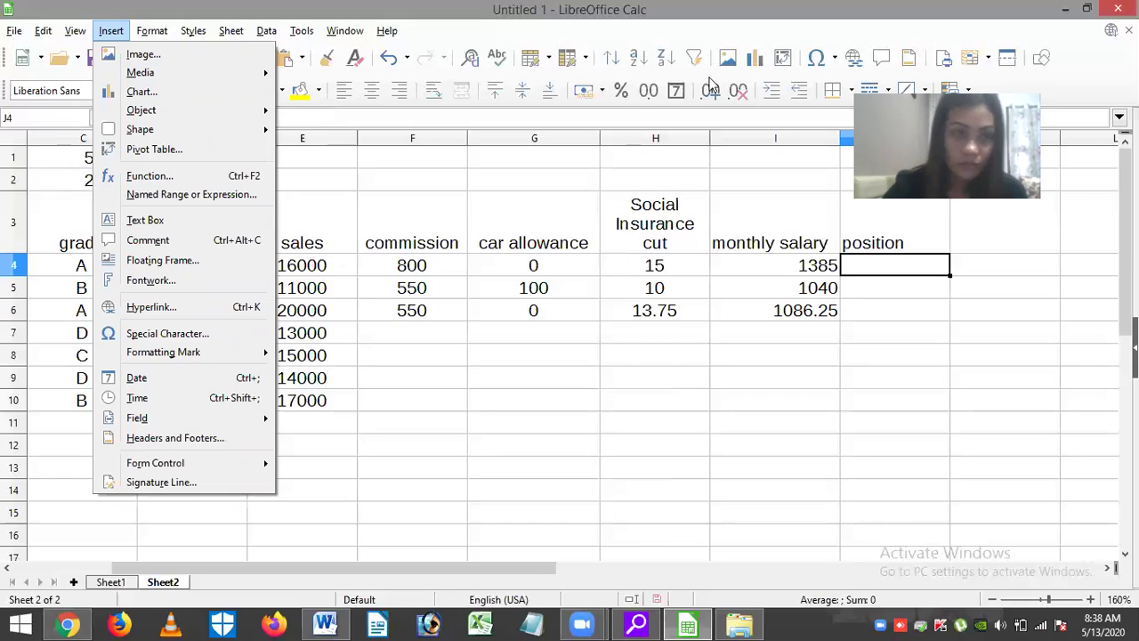
{"action": "left_click", "coordinate": [153, 182]}
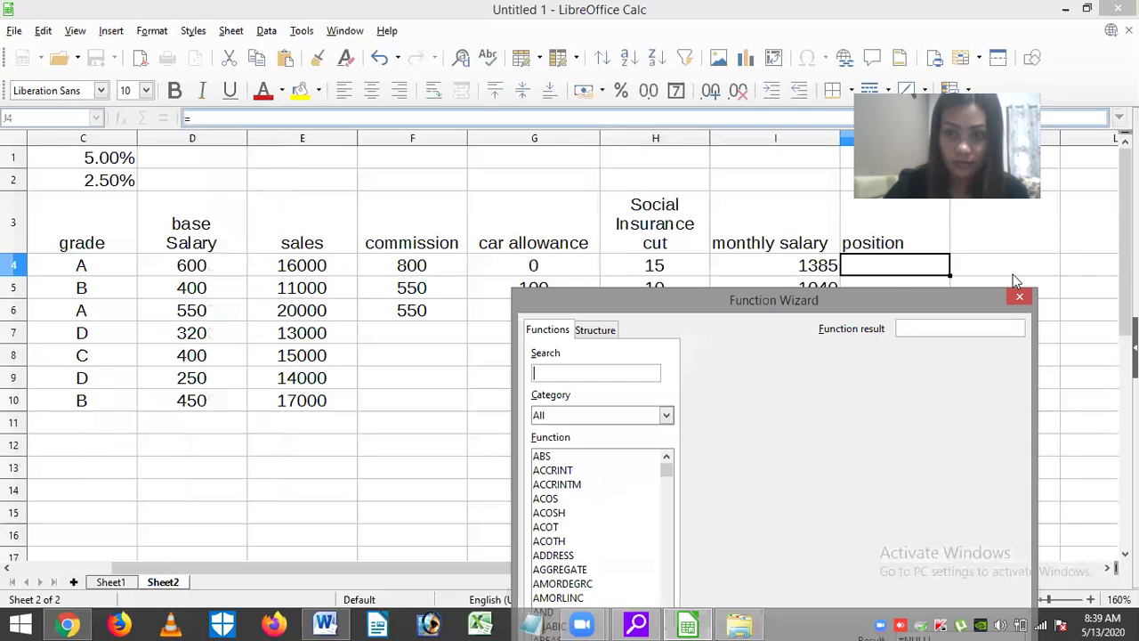
{"action": "left_click", "coordinate": [1028, 302]}
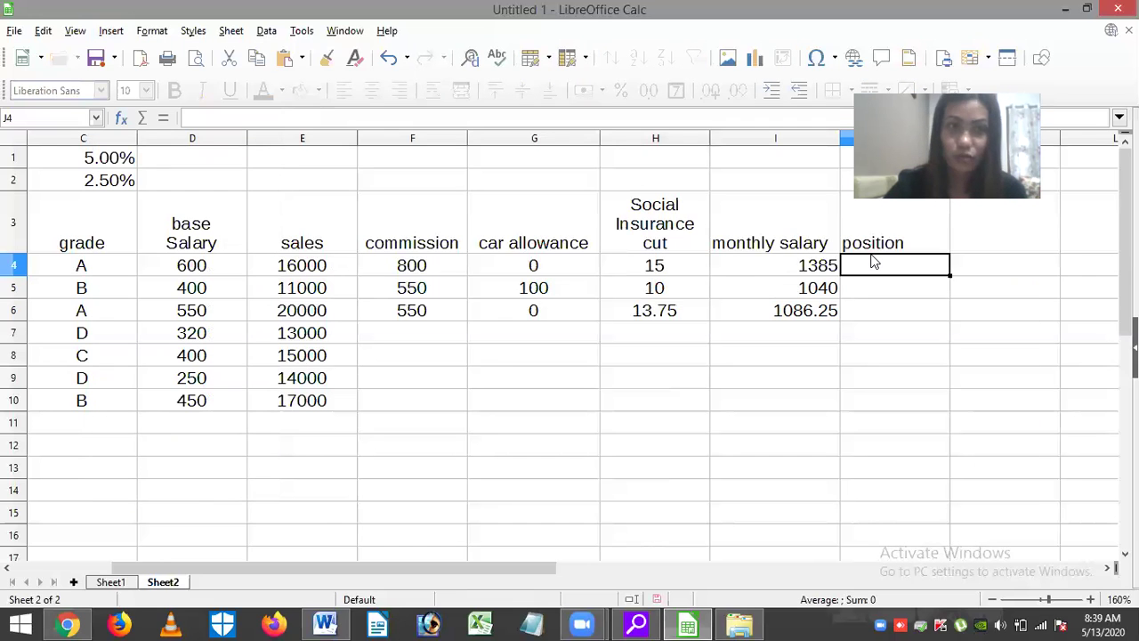
Start a function in position cell J4 and find VLOOKUP with the search text vlo.
{"action": "left_click", "coordinate": [152, 32]}
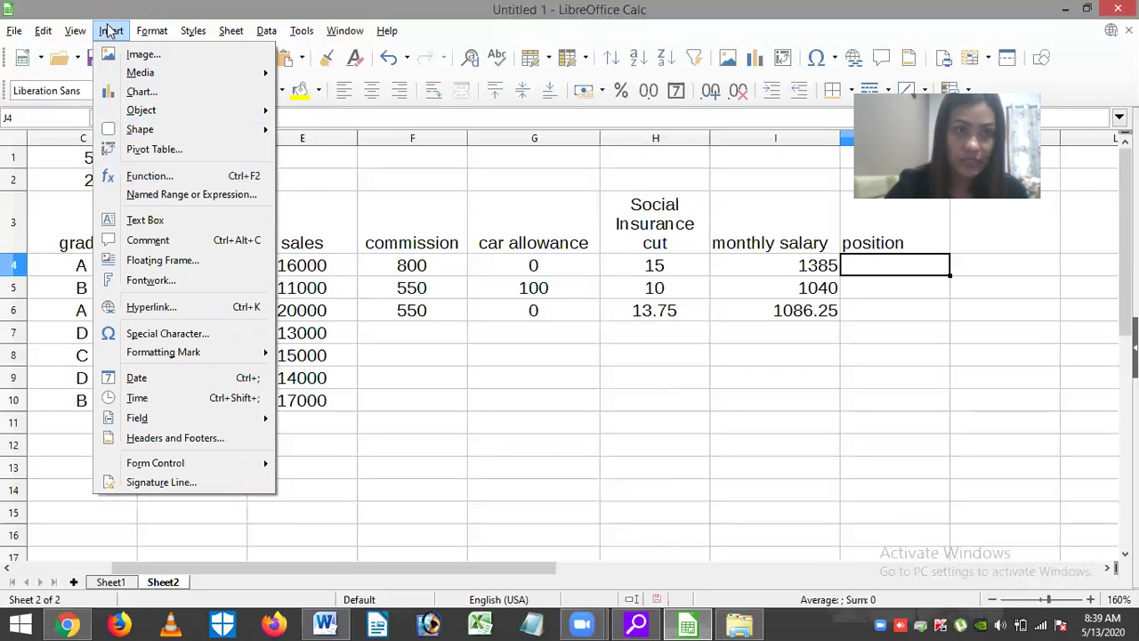
{"action": "left_click", "coordinate": [149, 177]}
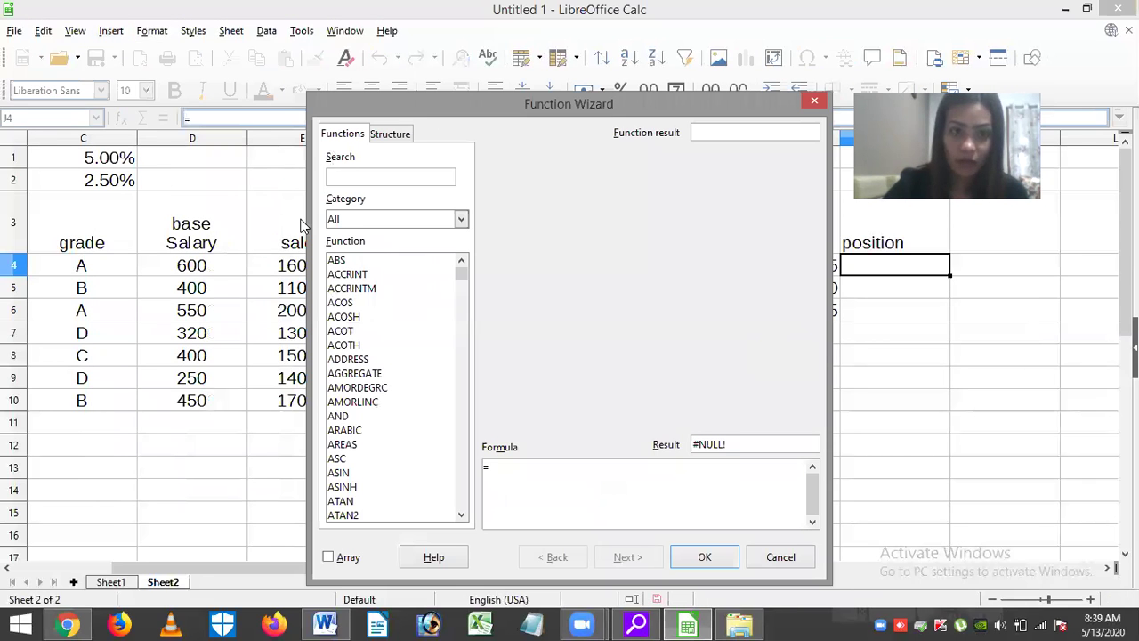
{"action": "left_click", "coordinate": [317, 127]}
{"action": "type", "text": "v"}
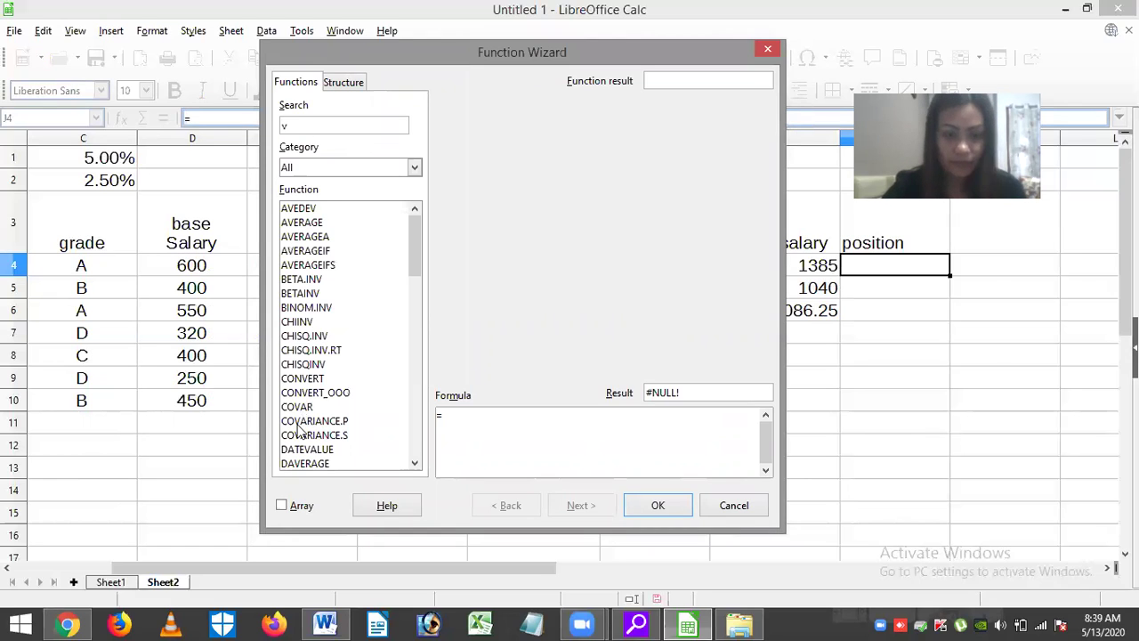
{"action": "type", "text": "lo"}
{"action": "left_click", "coordinate": [319, 209]}
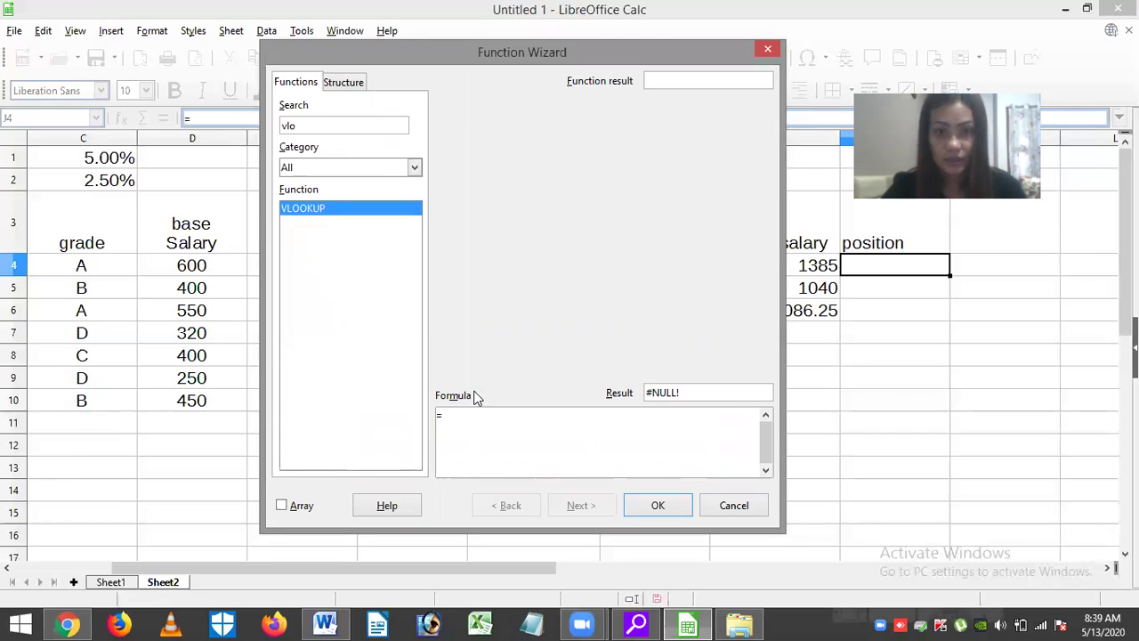
{"action": "left_click", "coordinate": [465, 416]}
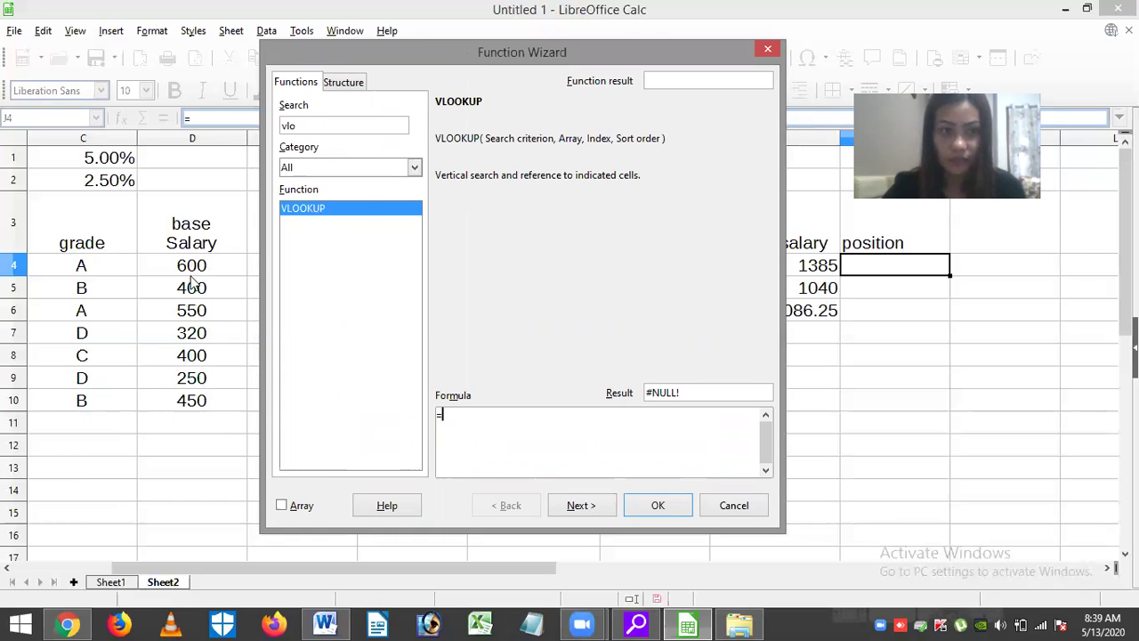
{"action": "left_click_drag", "start_coordinate": [465, 52], "coordinate": [551, 43]}
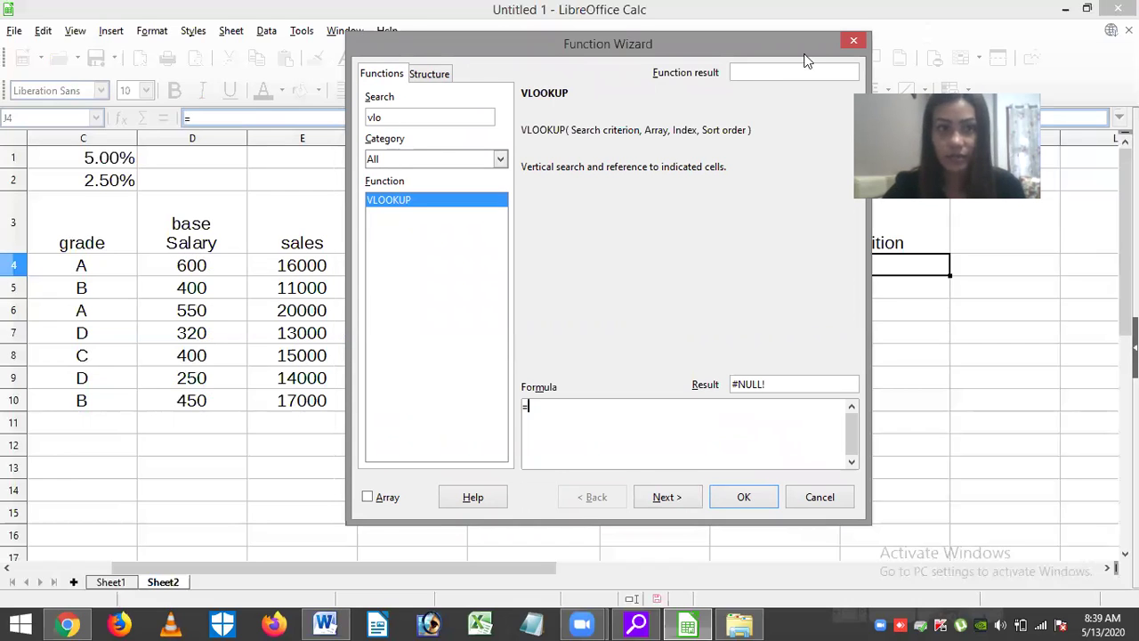
Cancel the function, consult the grade table in the Word exercise and enter the heading Grade table in Calc cell C13.
{"action": "double_click", "coordinate": [809, 11]}
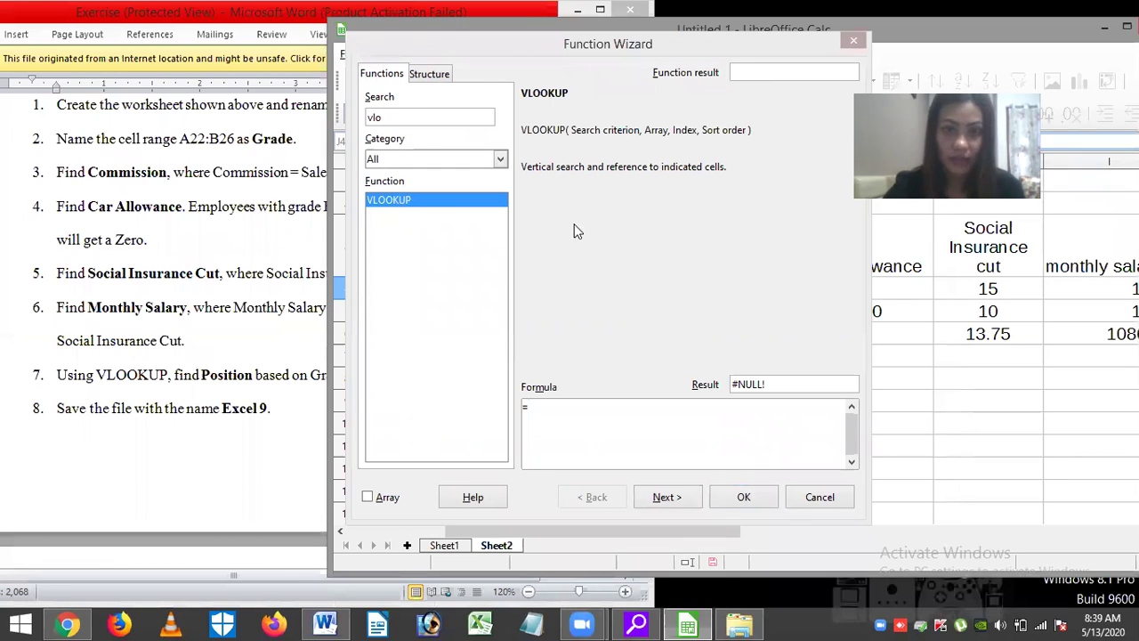
{"action": "key", "text": "Escape"}
{"action": "left_click", "coordinate": [638, 288]}
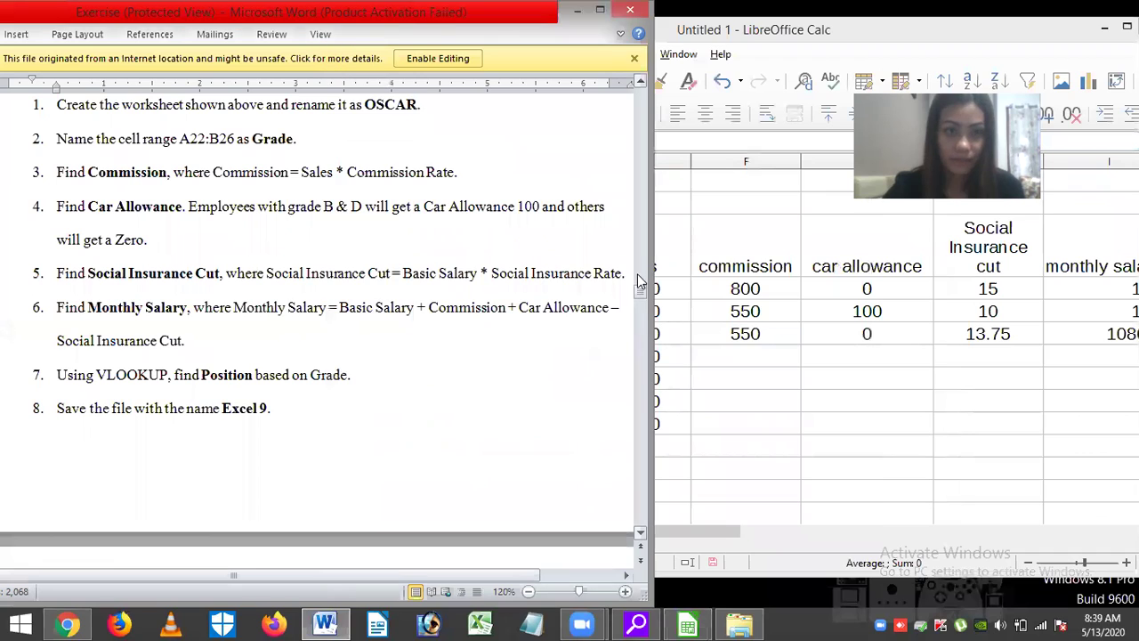
{"action": "scroll", "coordinate": [582, 278], "scroll_direction": "up", "scroll_amount": 10}
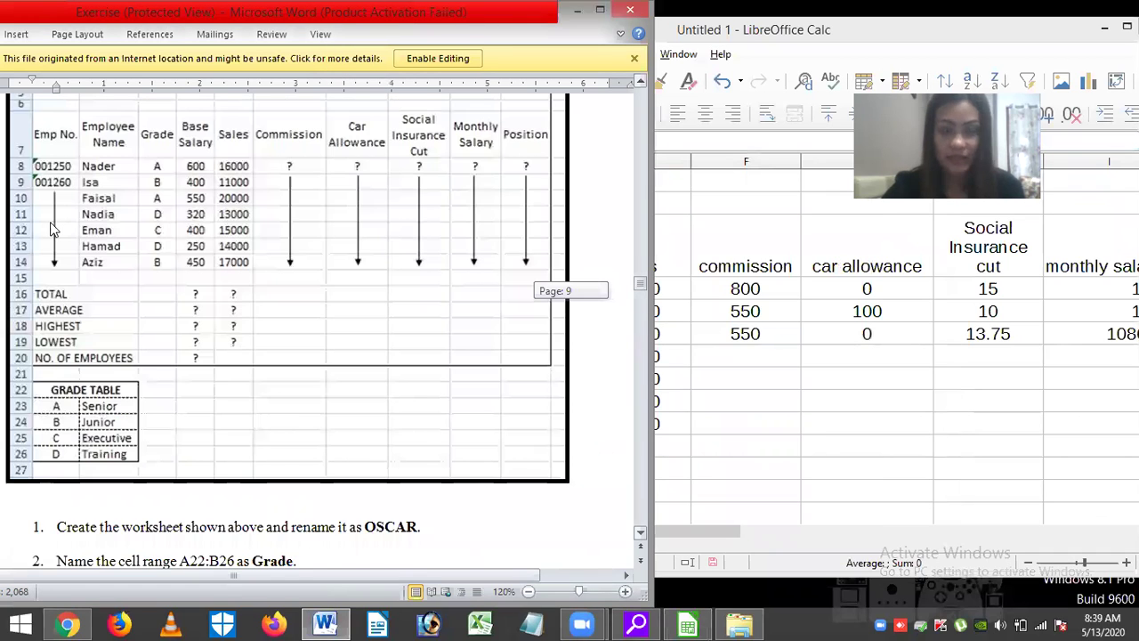
{"action": "scroll", "coordinate": [690, 454], "scroll_direction": "down", "scroll_amount": 5}
{"action": "left_click", "coordinate": [1012, 267]}
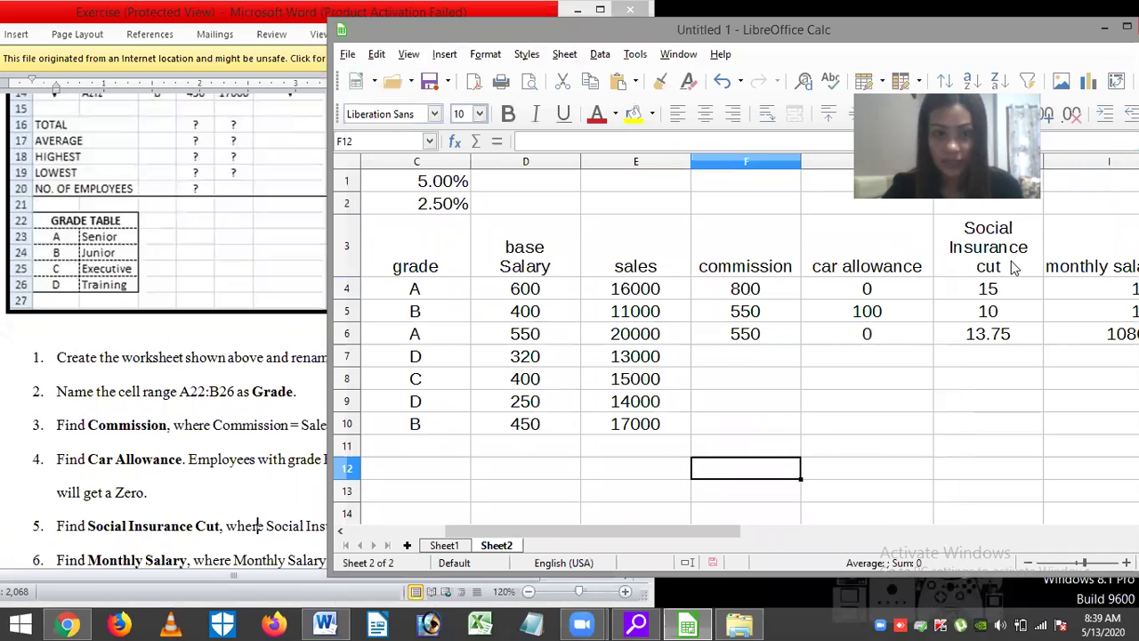
{"action": "left_click", "coordinate": [432, 500]}
{"action": "type", "text": "G"}
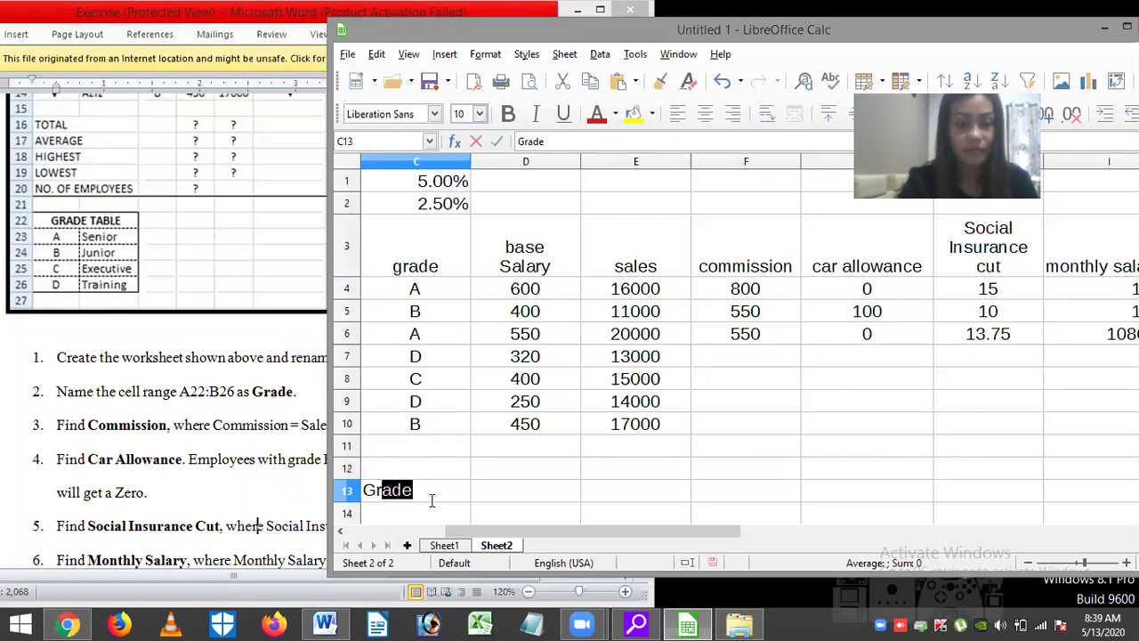
{"action": "type", "text": "rade table"}
Enter the grades A, B, C and D down cells C14 to C17.
{"action": "left_click", "coordinate": [412, 519]}
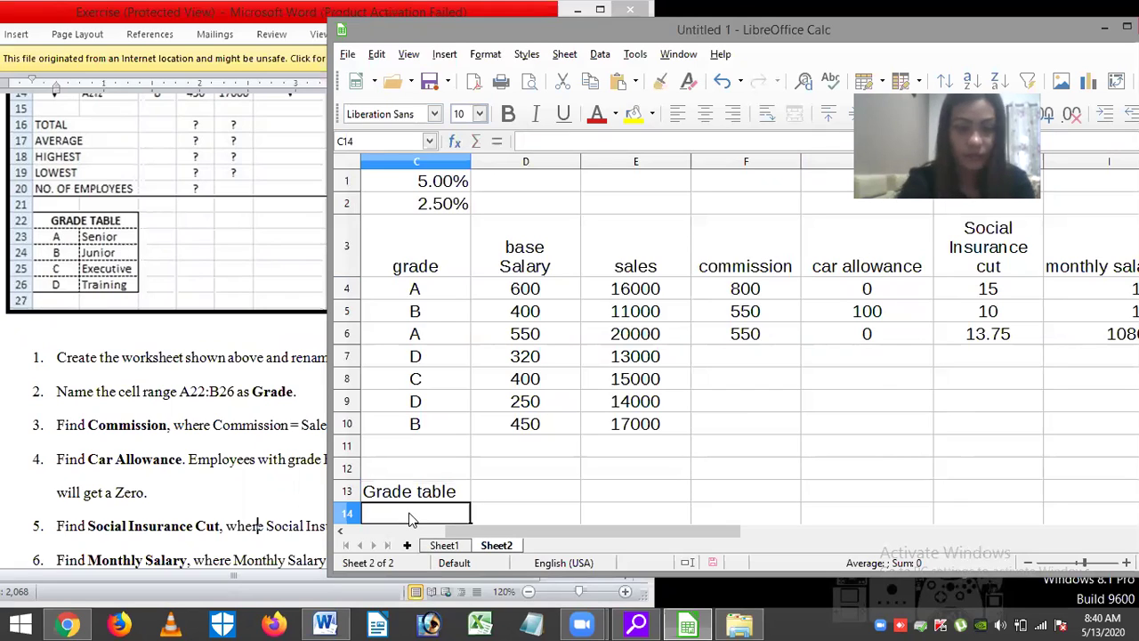
{"action": "type", "text": "A"}
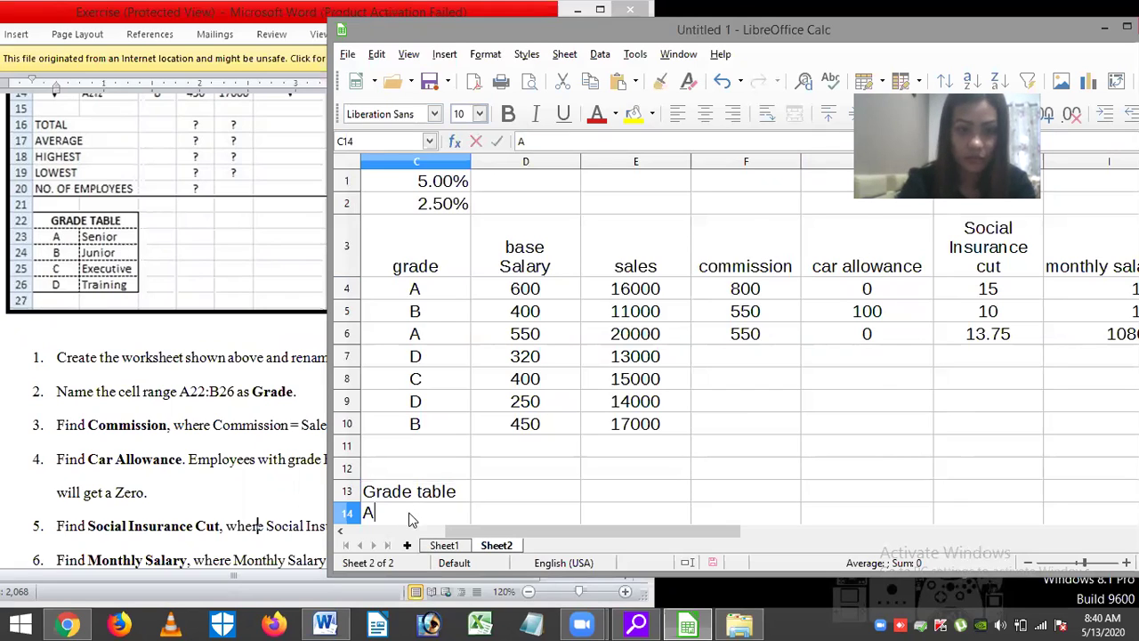
{"action": "key", "text": "Return"}
{"action": "type", "text": "B"}
{"action": "key", "text": "Return"}
{"action": "key", "text": "F2"}
{"action": "type", "text": "C"}
{"action": "key", "text": "Return"}
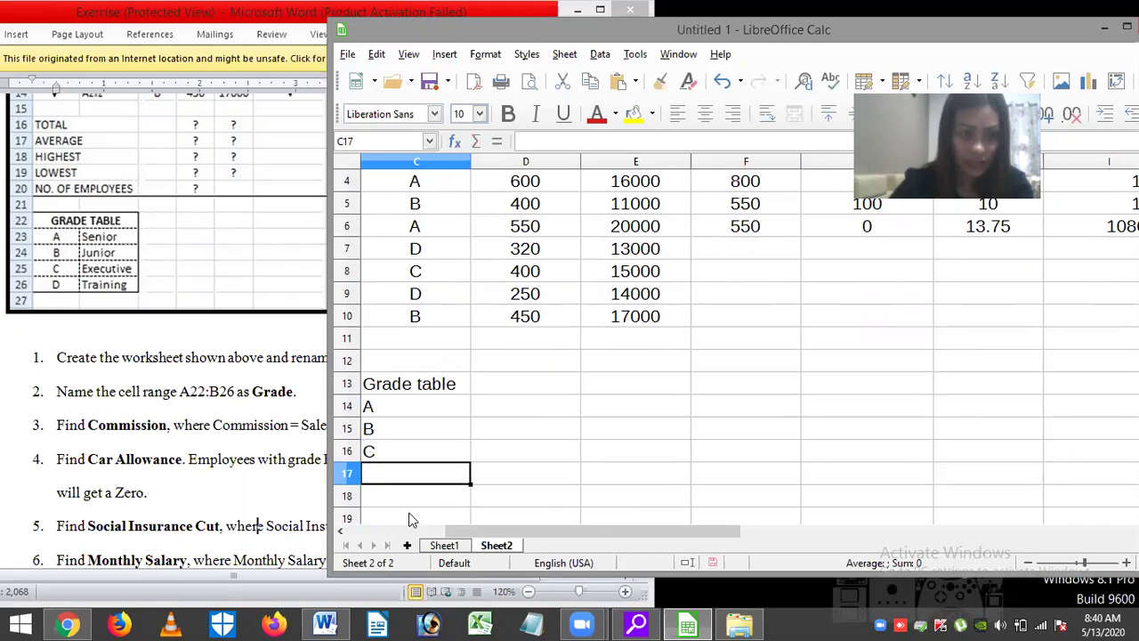
{"action": "type", "text": "D"}
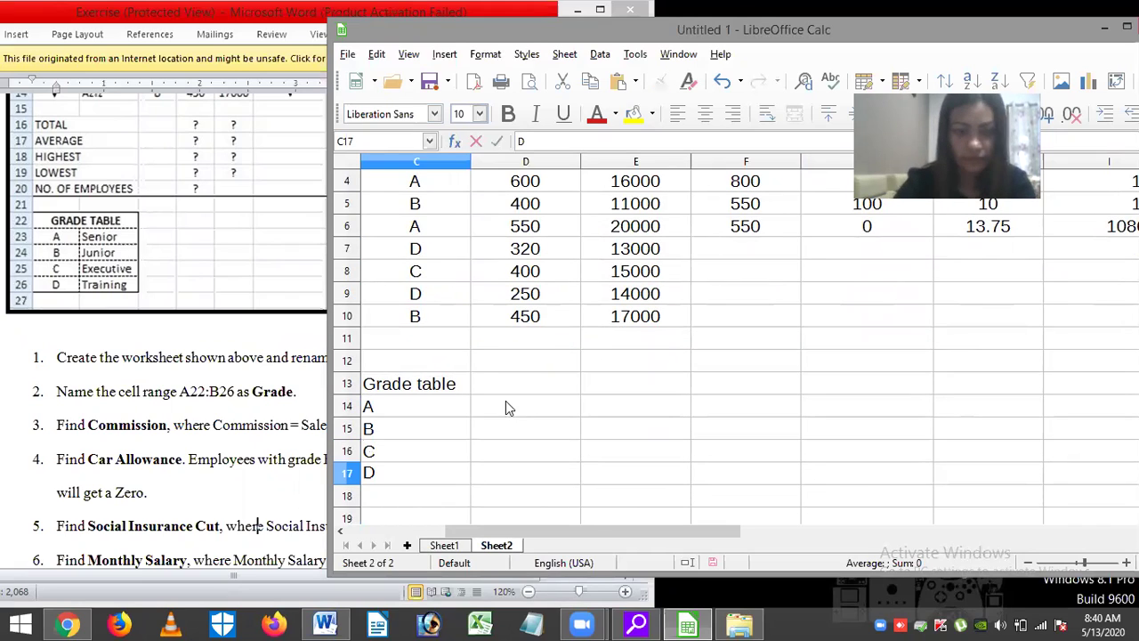
Enter the positions senior in D14 and junior in D15 beside grades A and B.
{"action": "left_click", "coordinate": [505, 406]}
{"action": "type", "text": "senior"}
{"action": "key", "text": "Return"}
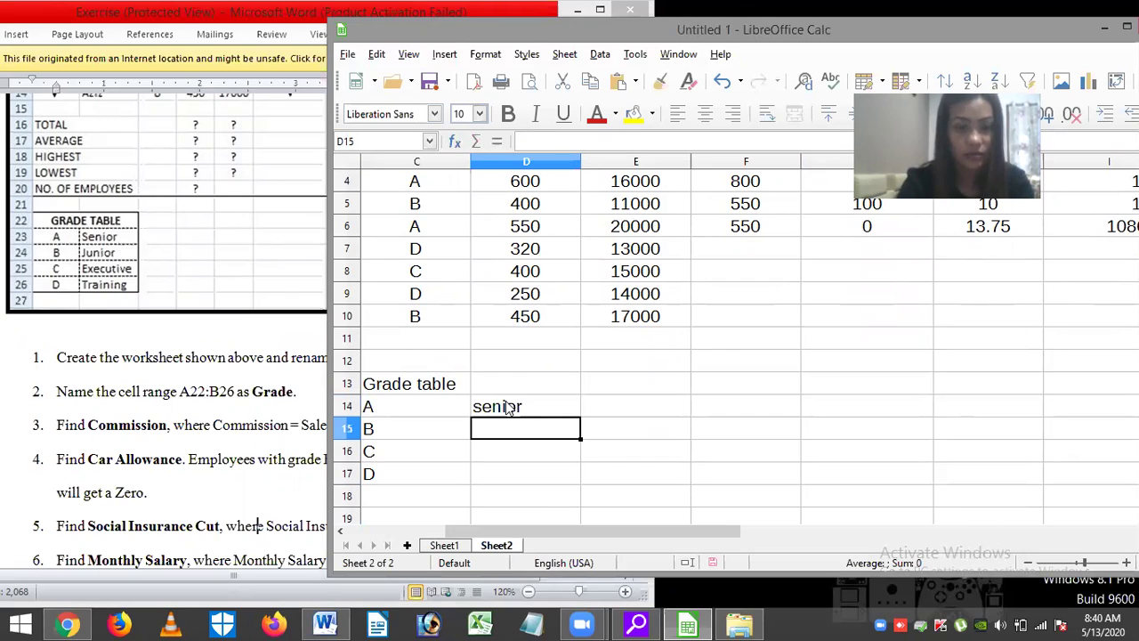
{"action": "type", "text": "junier"}
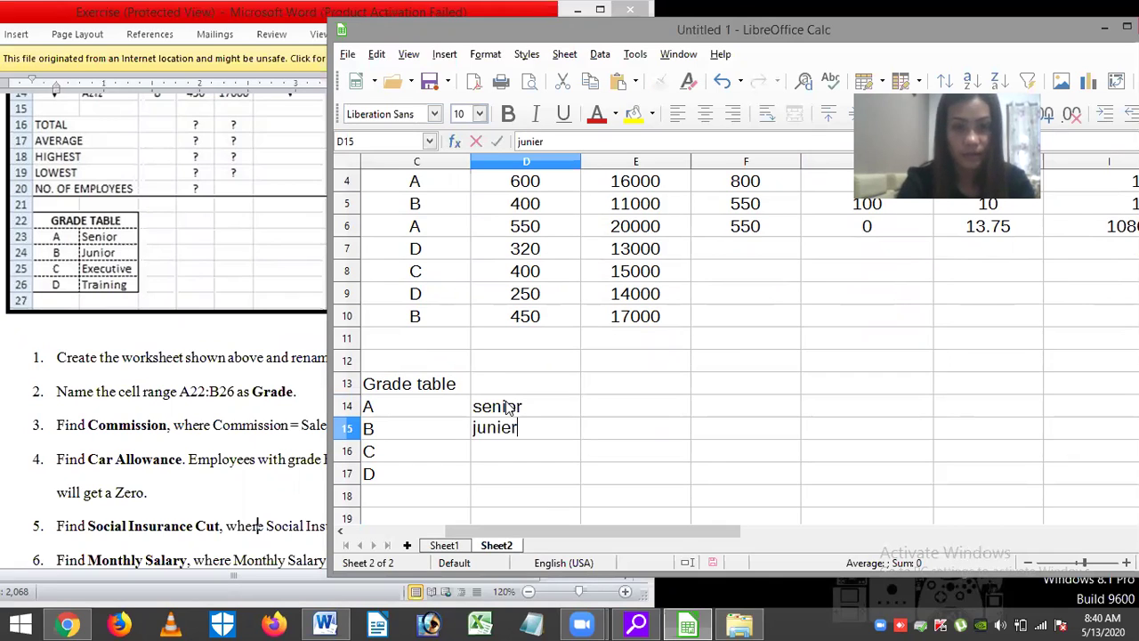
{"action": "key", "text": "BackSpace"}
{"action": "key", "text": "BackSpace"}
{"action": "type", "text": "or"}
{"action": "key", "text": "Return"}
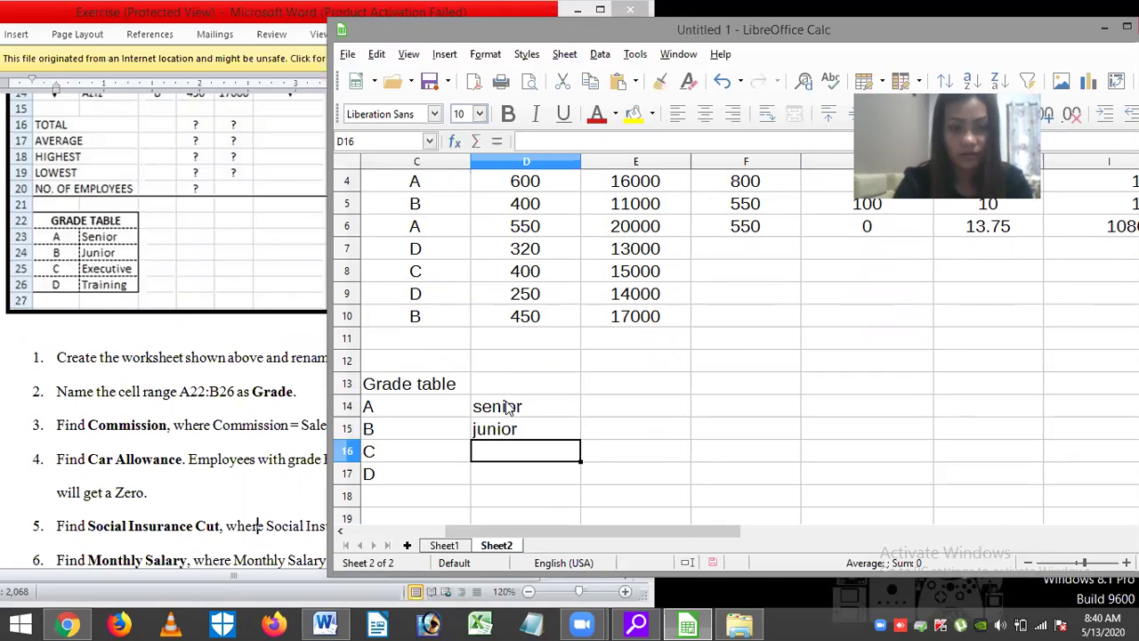
Enter the positions Executive in D16 and training in D17 beside grades C and D.
{"action": "type", "text": "Executive"}
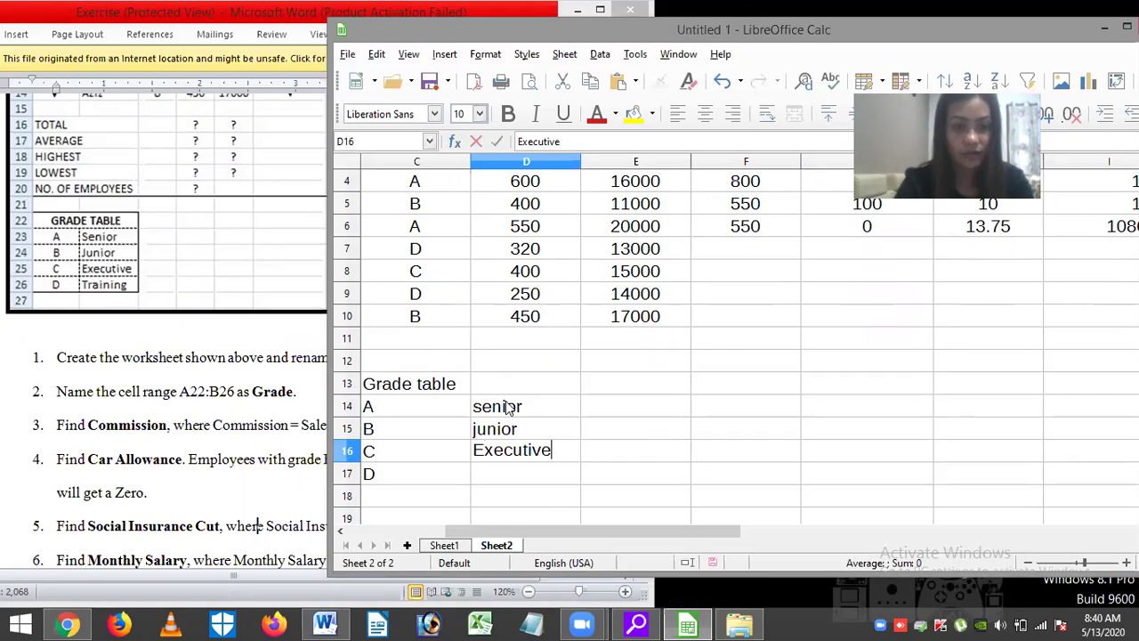
{"action": "key", "text": "Return"}
{"action": "type", "text": "train"}
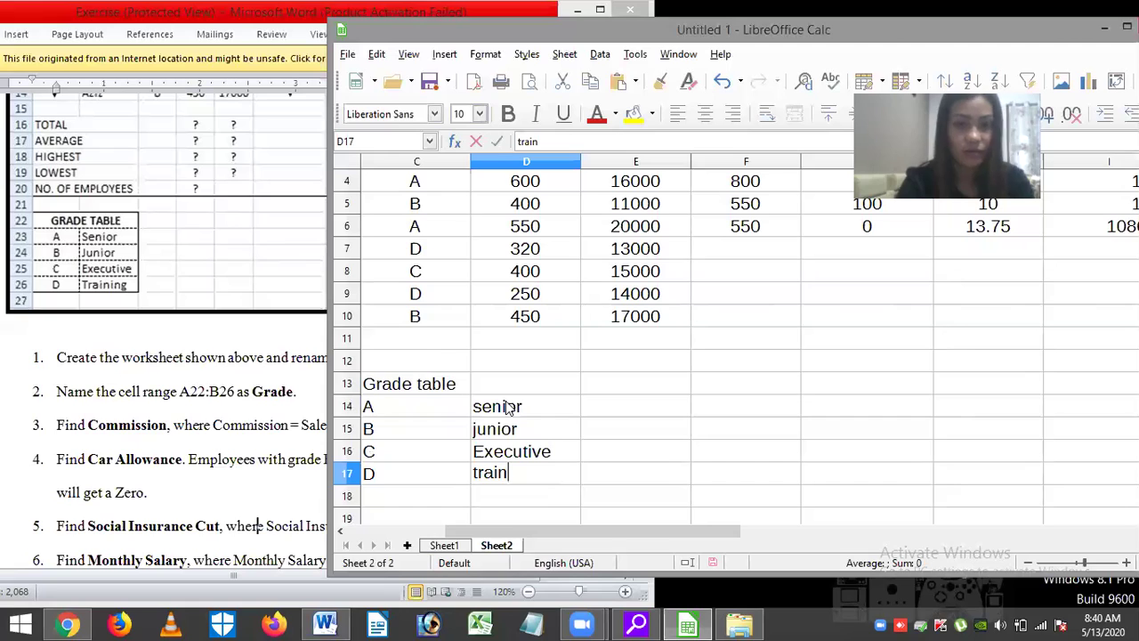
{"action": "type", "text": "ing"}
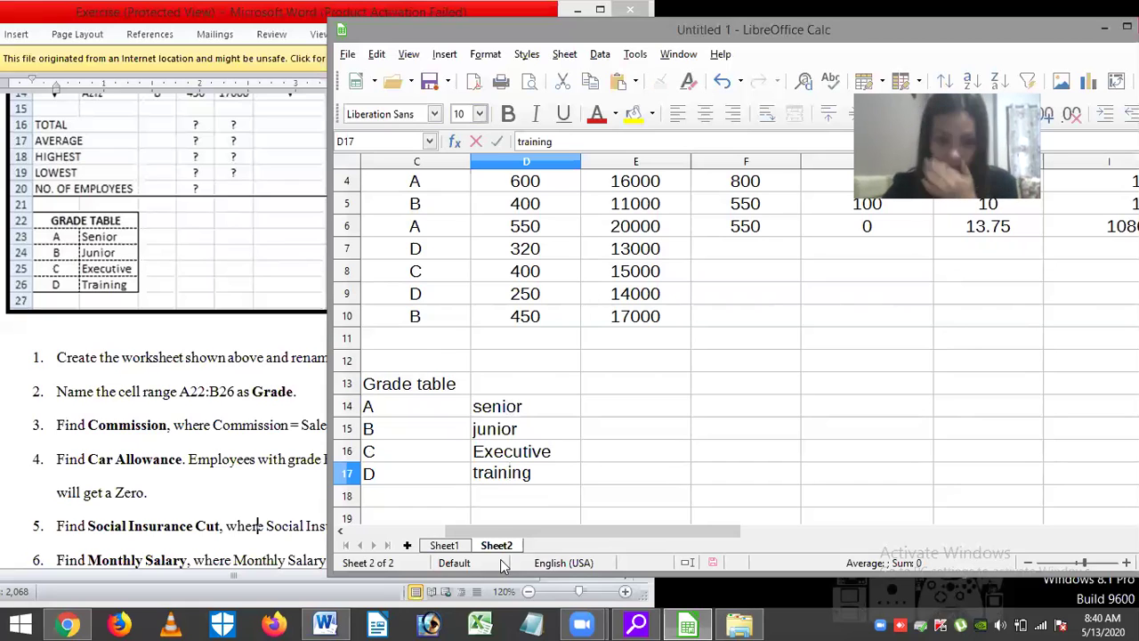
{"action": "left_click", "coordinate": [636, 452]}
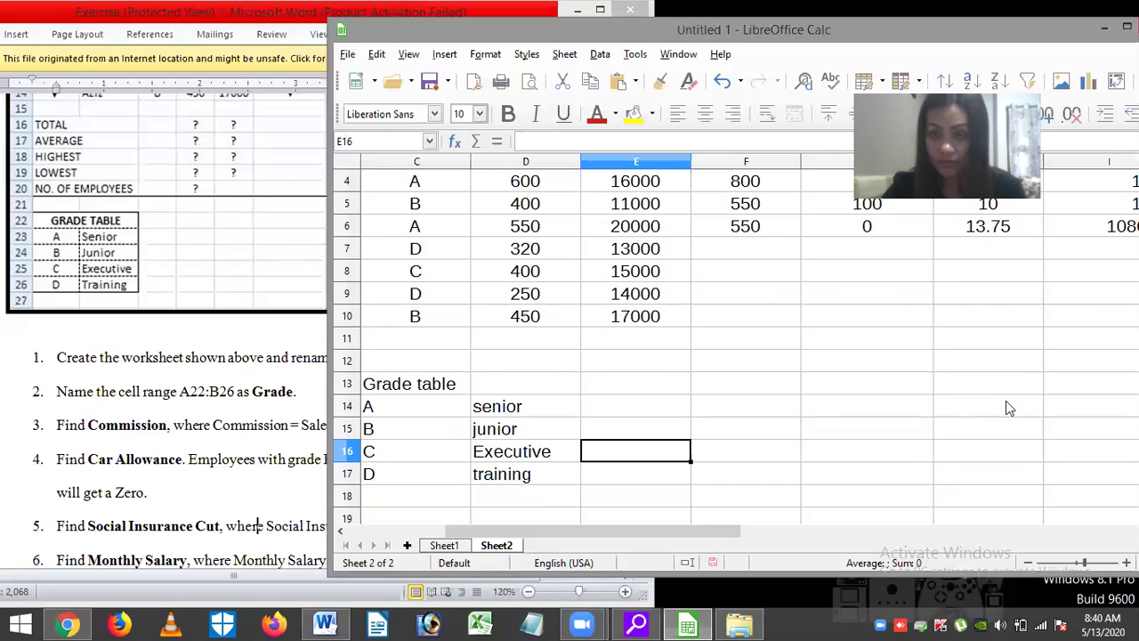
Maximize the spreadsheet window and bring the salary columns and position heading into view.
{"action": "left_click", "coordinate": [795, 536]}
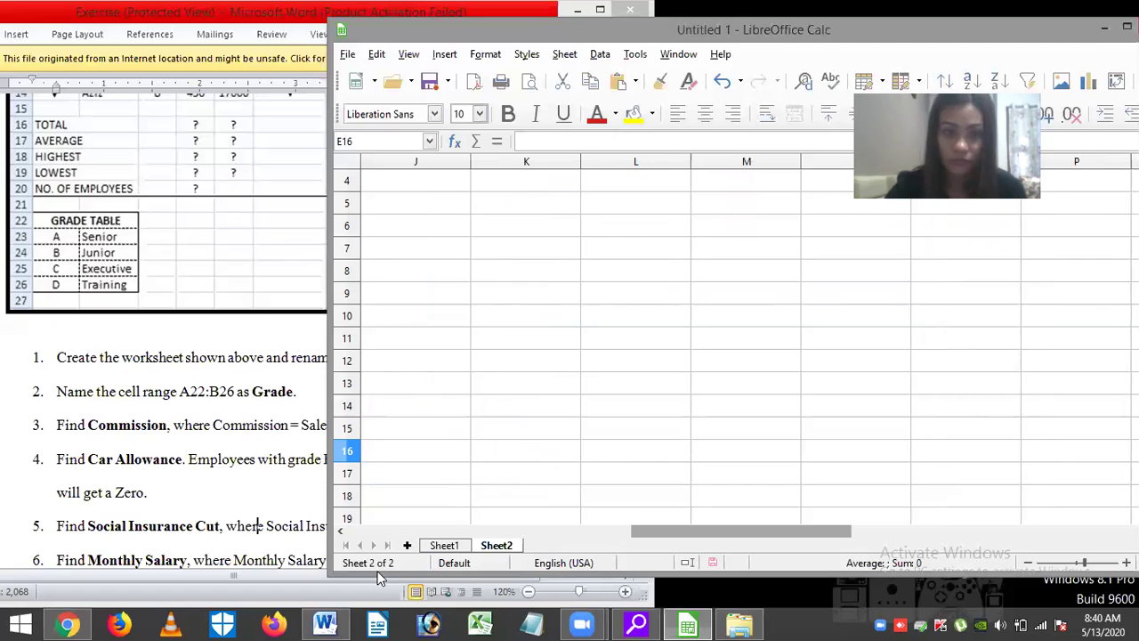
{"action": "key", "text": "super+Up"}
{"action": "left_click_drag", "start_coordinate": [377, 577], "coordinate": [234, 570]}
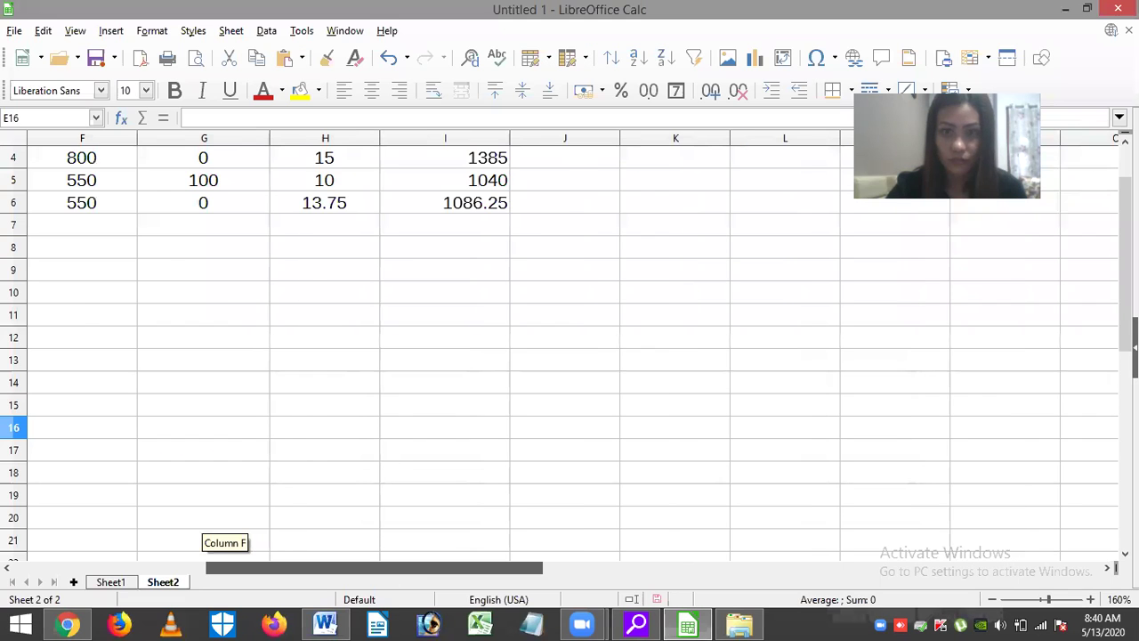
{"action": "scroll", "coordinate": [547, 253], "scroll_direction": "up", "scroll_amount": 1}
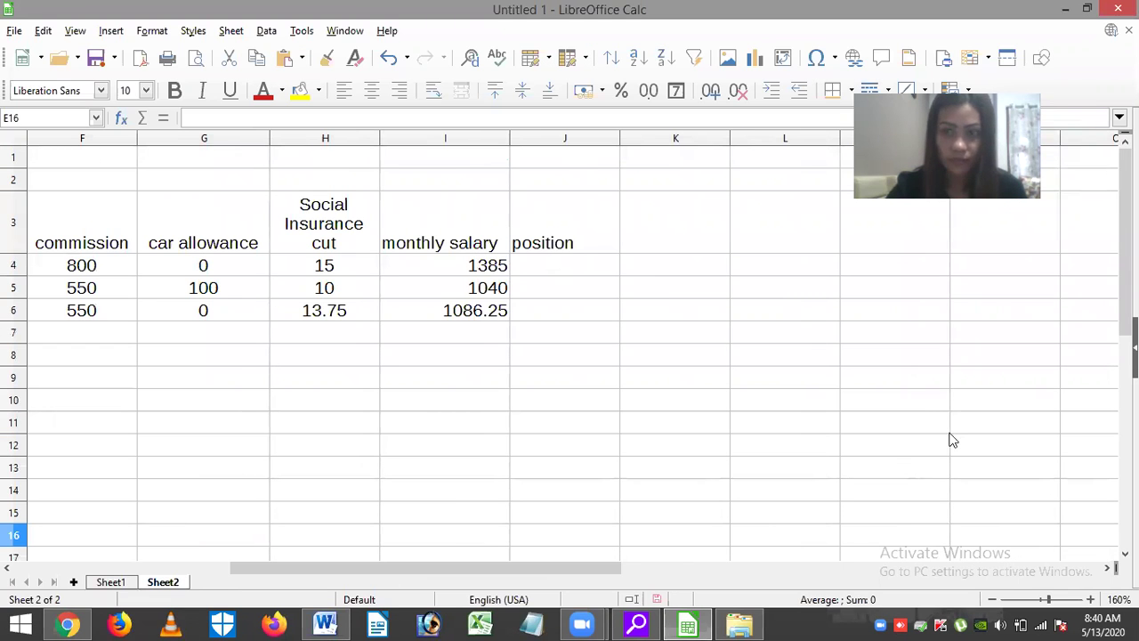
{"action": "left_click", "coordinate": [203, 399]}
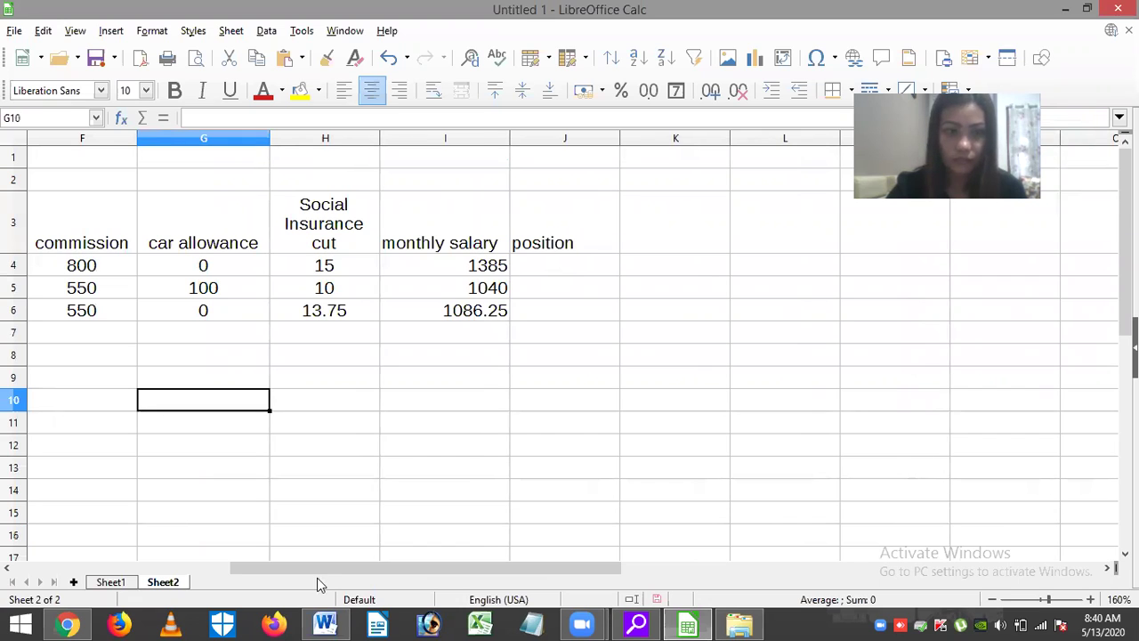
Move the grade table from C13:D17 to L4:M8 and select cell J4 under the position heading.
{"action": "scroll", "coordinate": [230, 300], "scroll_direction": "down", "scroll_amount": 2}
{"action": "scroll", "coordinate": [229, 300], "scroll_direction": "left", "scroll_amount": 3}
{"action": "left_click_drag", "start_coordinate": [356, 293], "coordinate": [477, 383]}
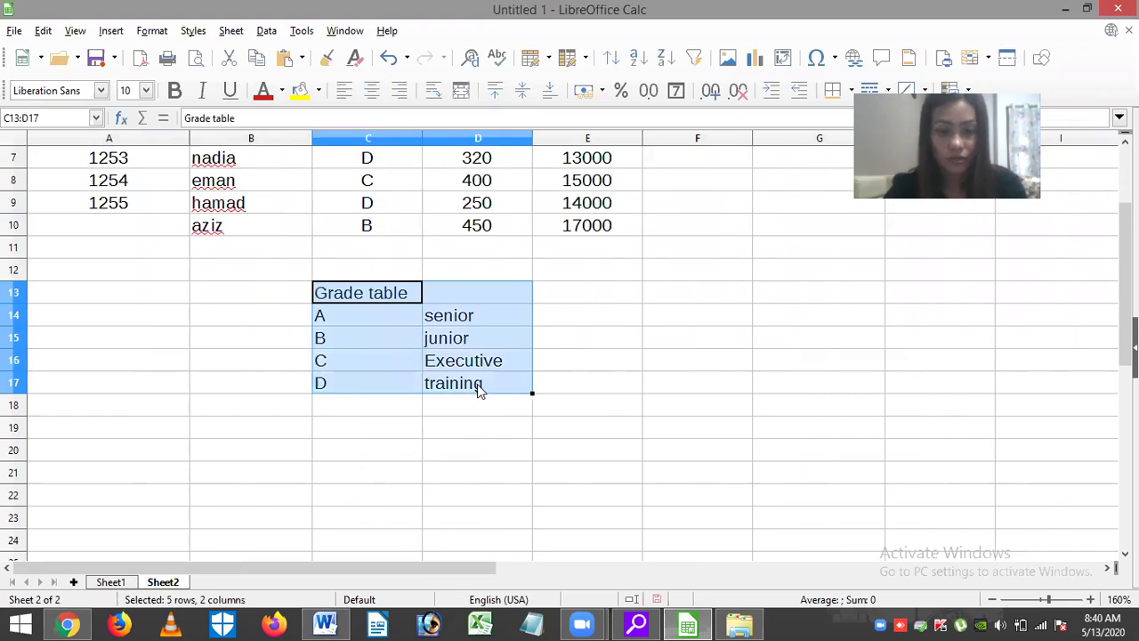
{"action": "key", "text": "ctrl+x"}
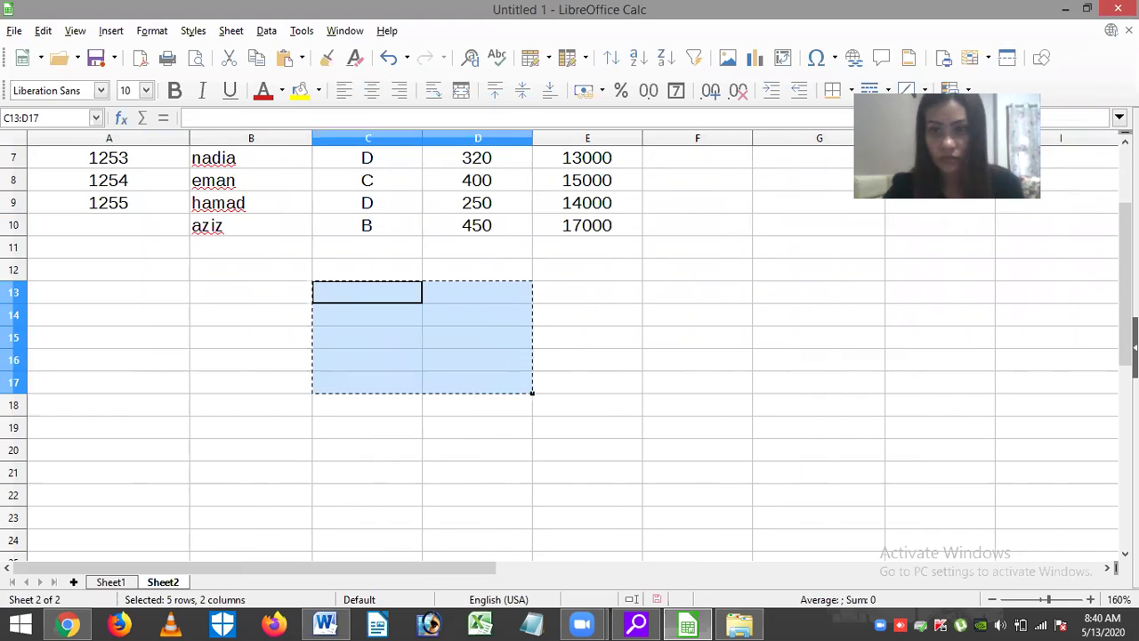
{"action": "scroll", "coordinate": [452, 574], "scroll_direction": "up", "scroll_amount": 2}
{"action": "left_click_drag", "start_coordinate": [452, 572], "coordinate": [749, 258]}
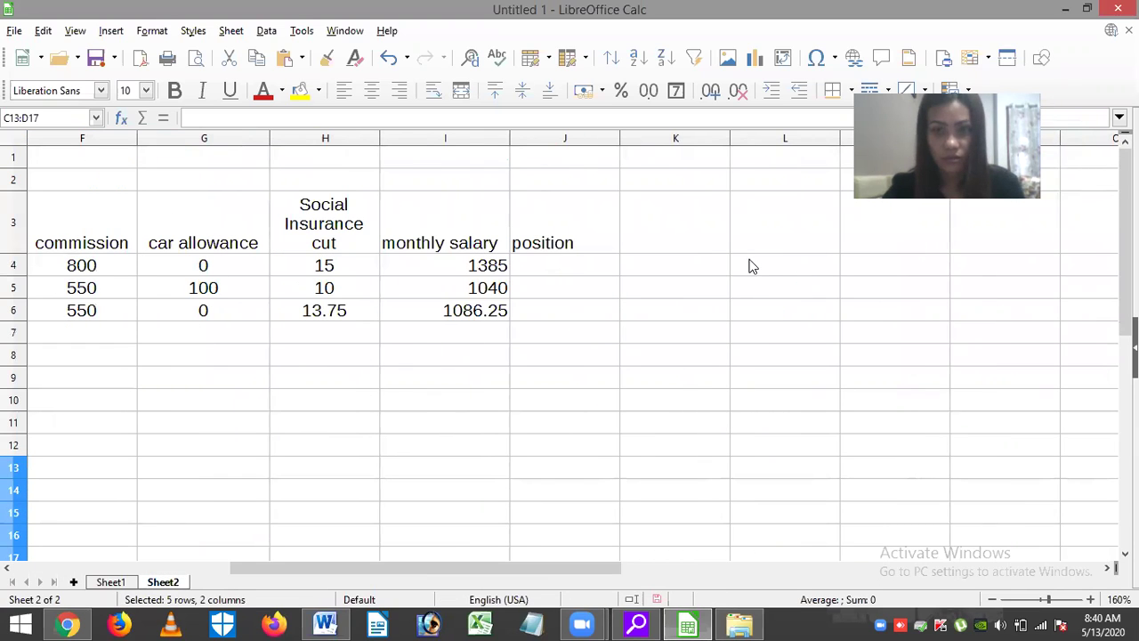
{"action": "left_click", "coordinate": [749, 251]}
{"action": "key", "text": "Down"}
{"action": "key", "text": "ctrl+v"}
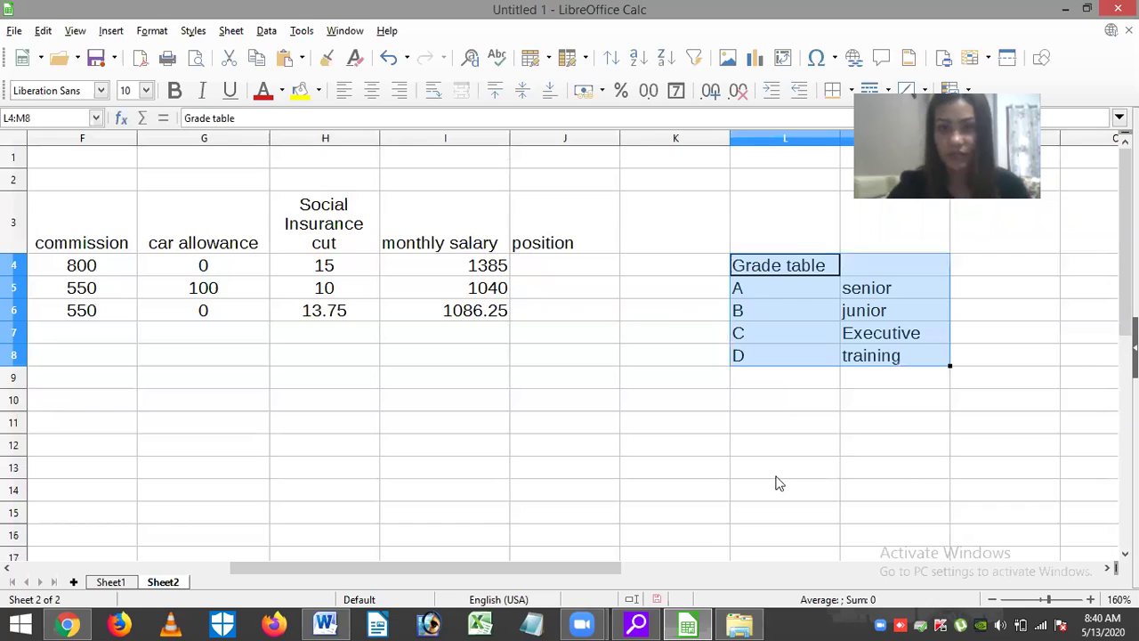
{"action": "left_click", "coordinate": [776, 476]}
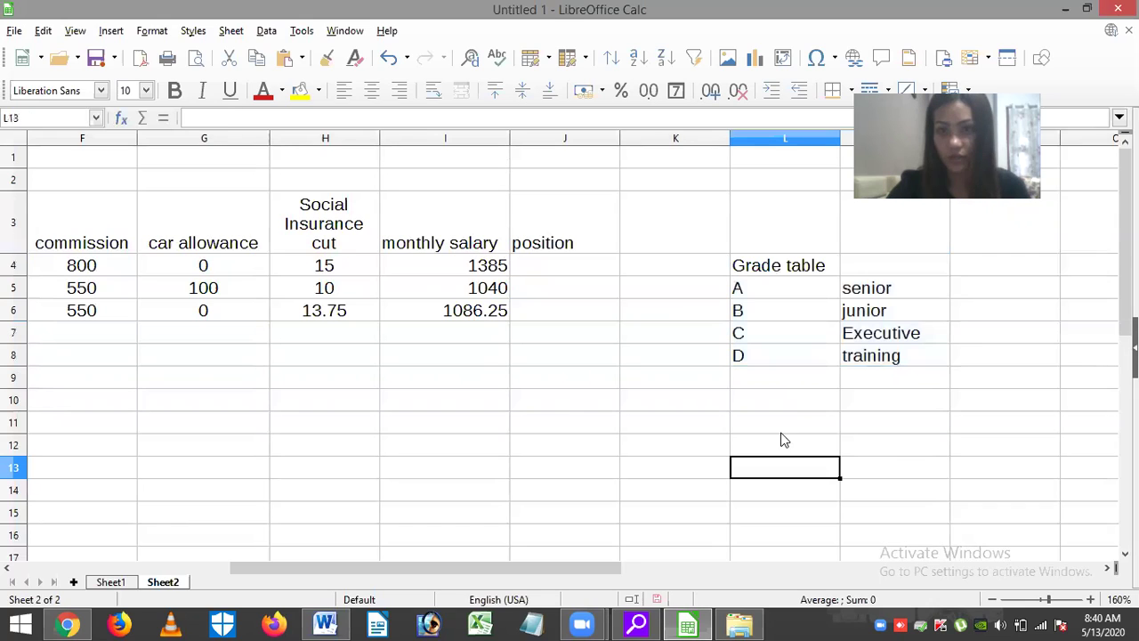
{"action": "left_click", "coordinate": [574, 272]}
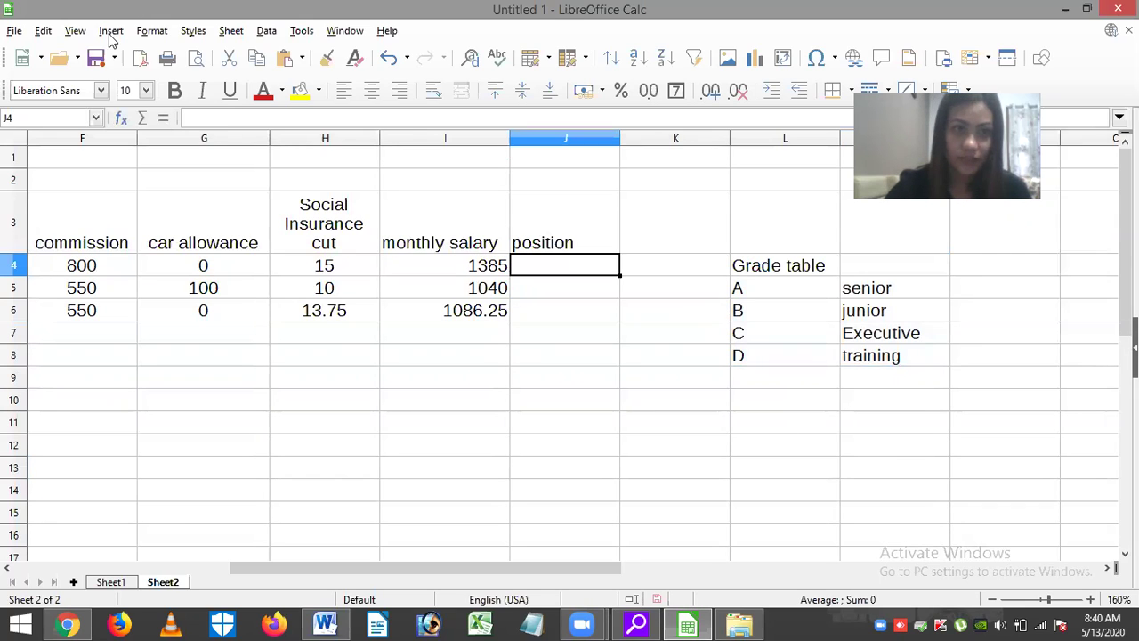
{"action": "left_click", "coordinate": [111, 30]}
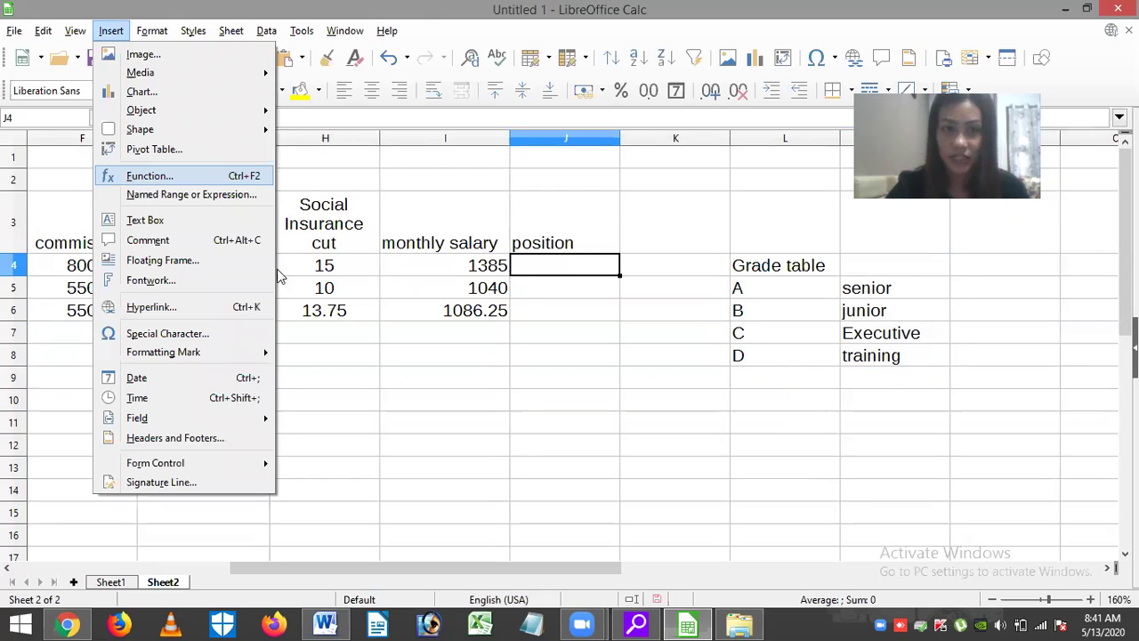
{"action": "left_click", "coordinate": [134, 178]}
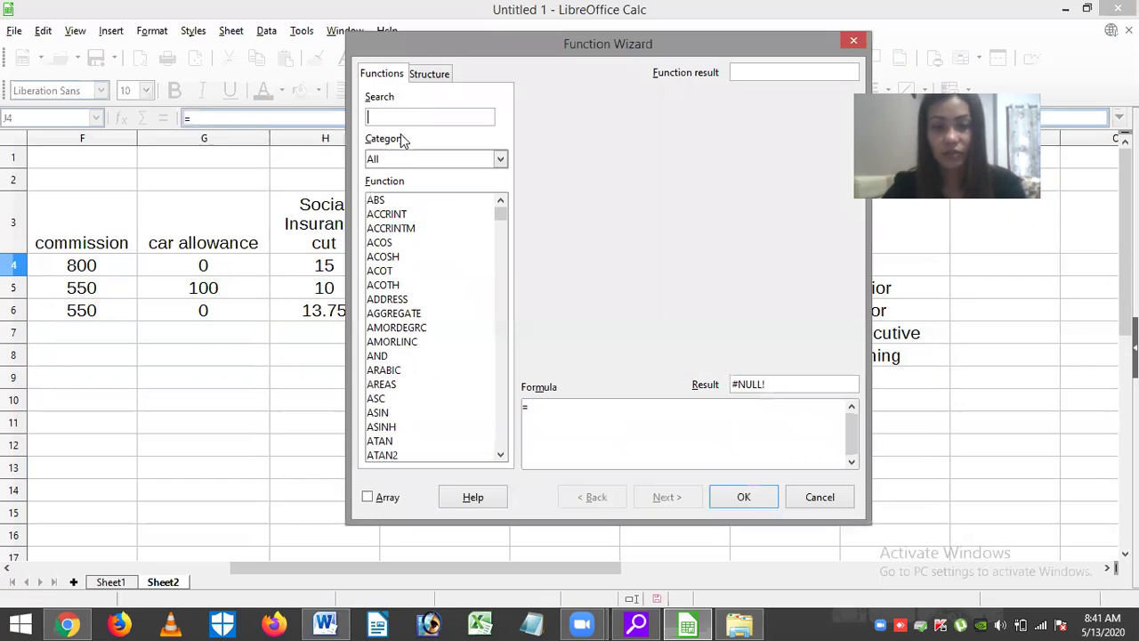
{"action": "type", "text": "vloo"}
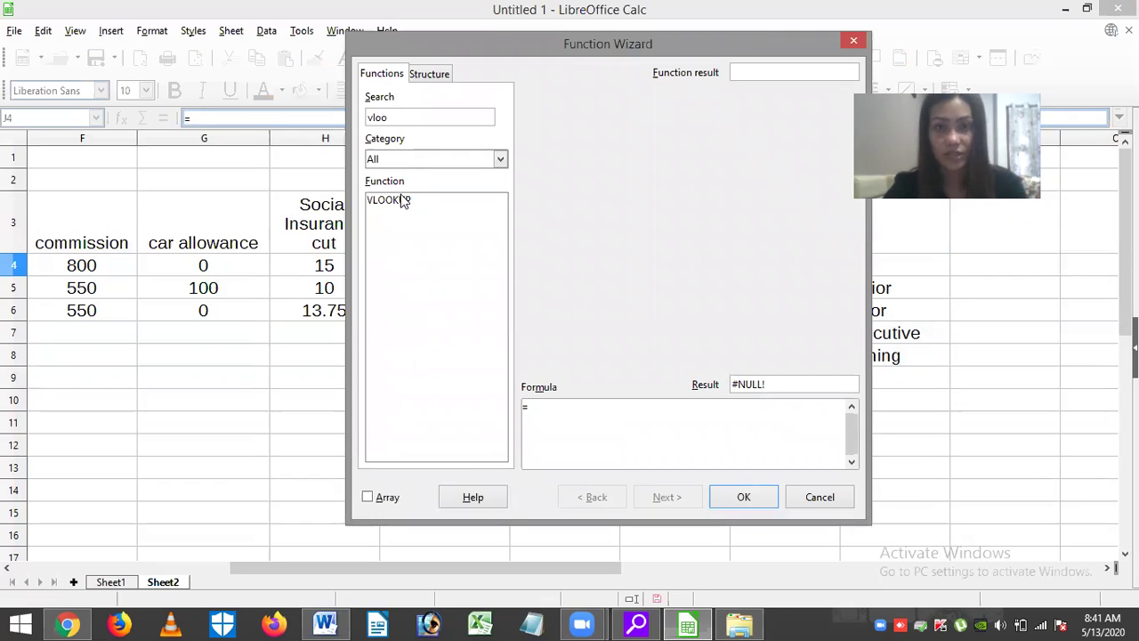
{"action": "left_click", "coordinate": [402, 201]}
{"action": "left_click_drag", "start_coordinate": [620, 46], "coordinate": [460, 32]}
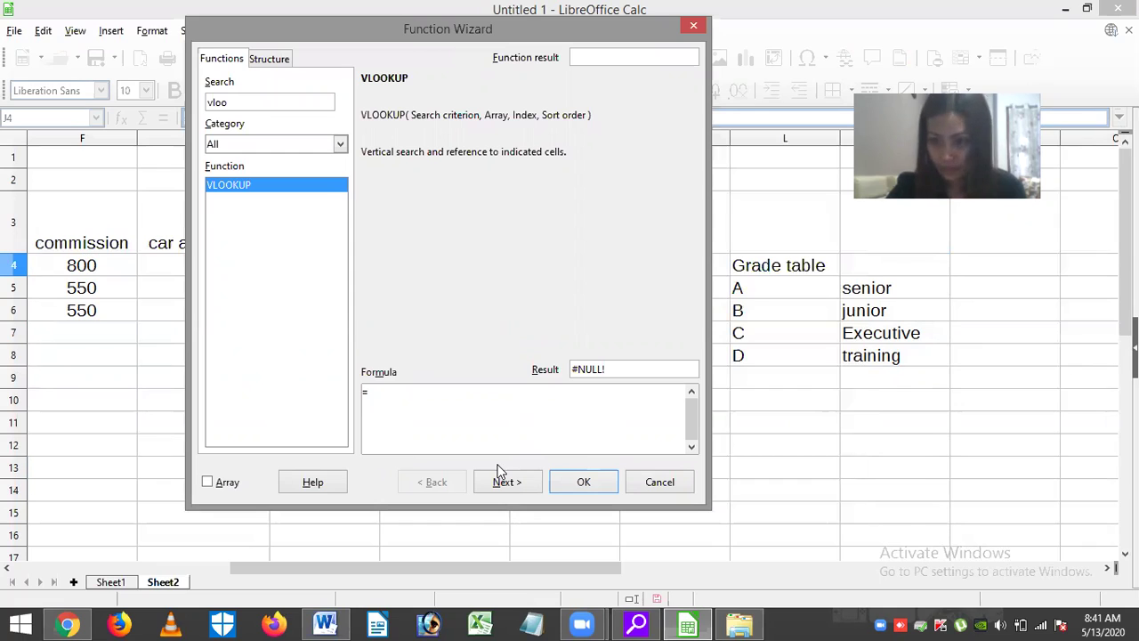
{"action": "left_click", "coordinate": [693, 27]}
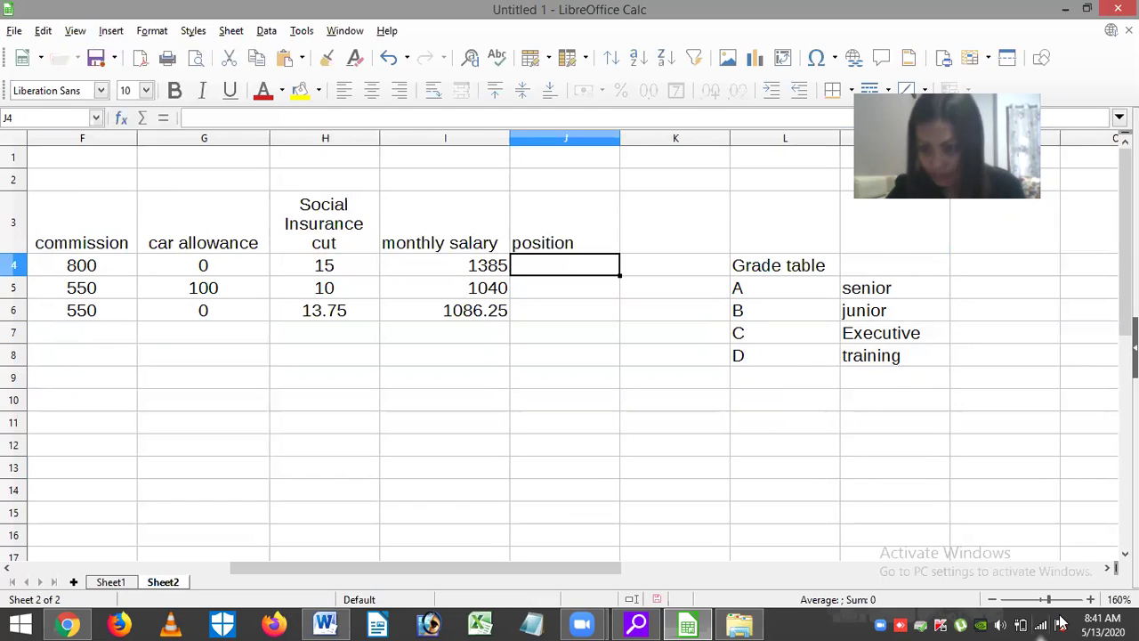
Find the VLOOKUP function in the Function Wizard and start it for cell J4, with the grade column and grade table both in view.
{"action": "left_click", "coordinate": [993, 600]}
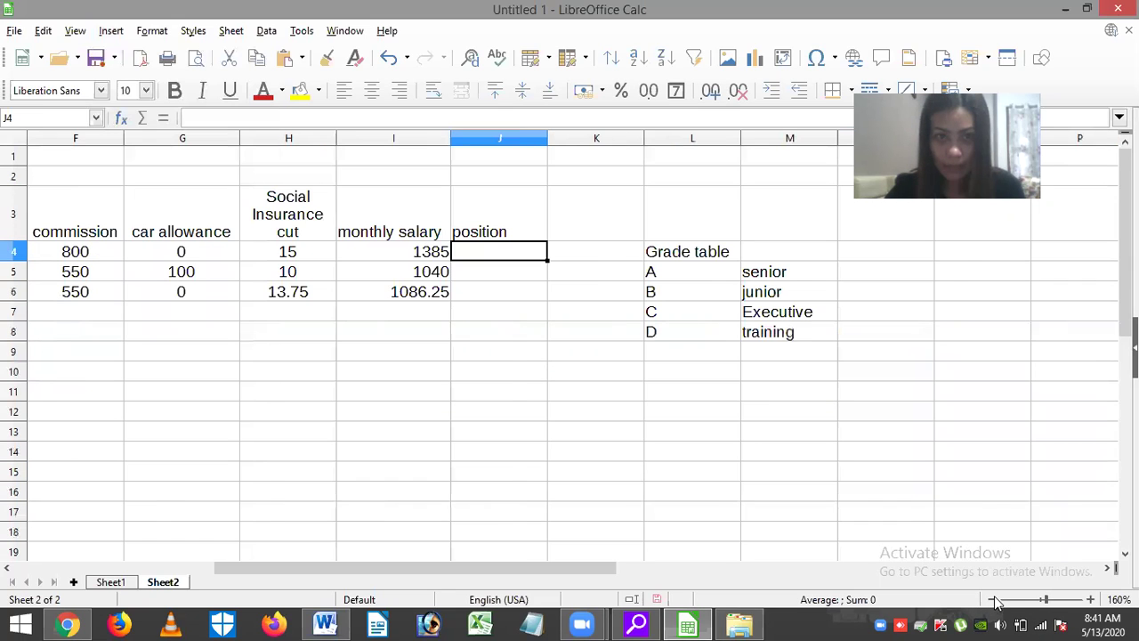
{"action": "left_click", "coordinate": [993, 600]}
{"action": "left_click_drag", "start_coordinate": [554, 562], "coordinate": [461, 389]}
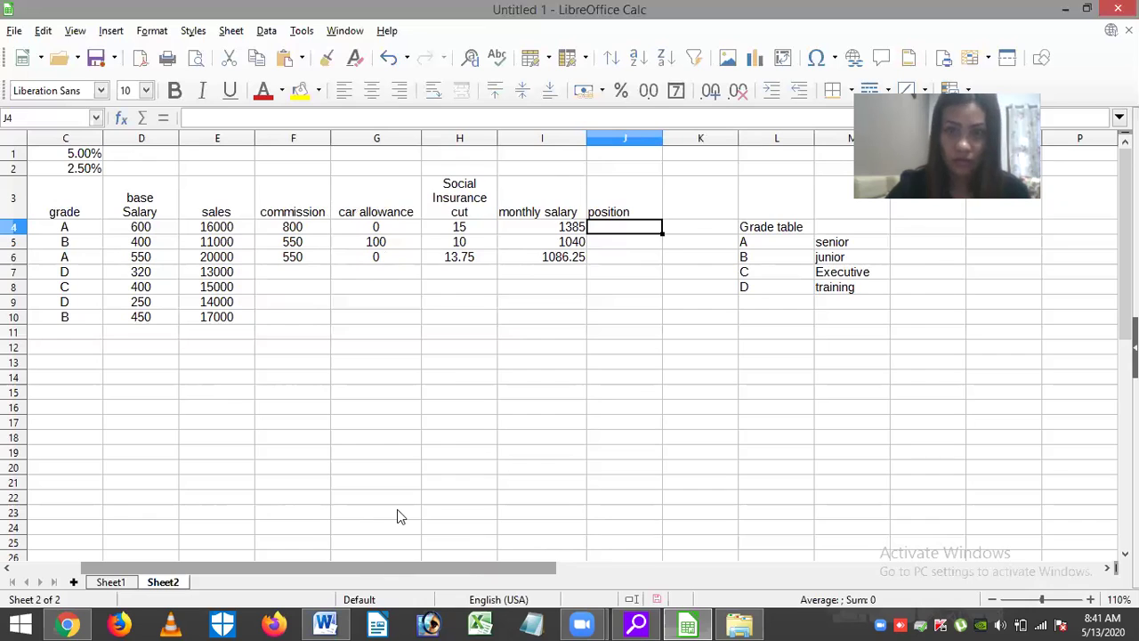
{"action": "scroll", "coordinate": [538, 122], "scroll_direction": "left", "scroll_amount": 1}
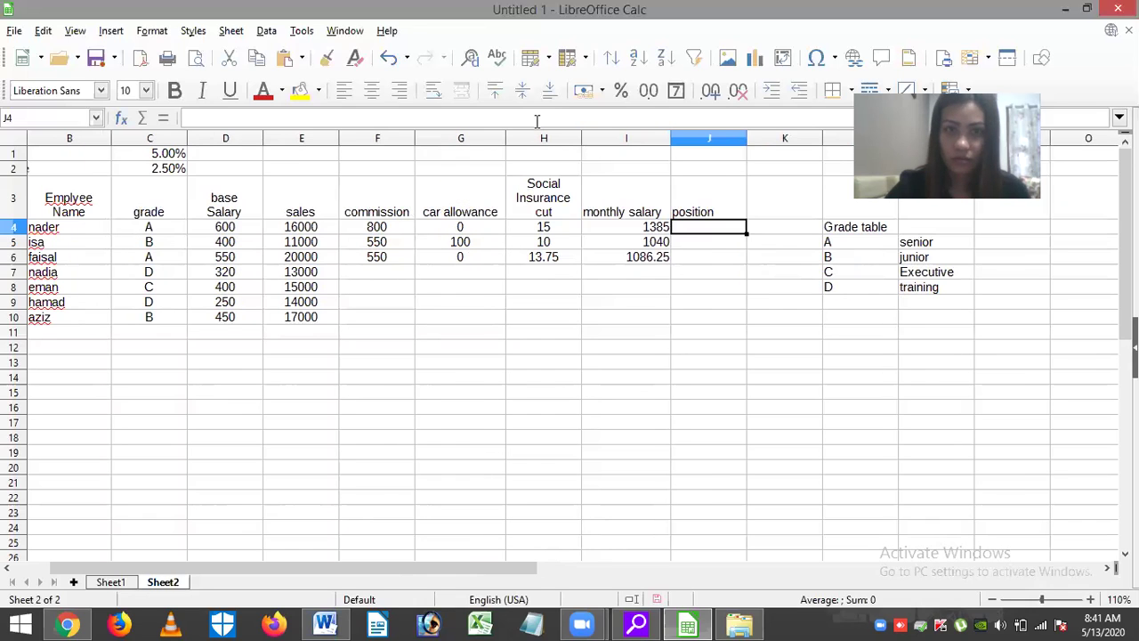
{"action": "left_click", "coordinate": [110, 30]}
{"action": "left_click", "coordinate": [134, 177]}
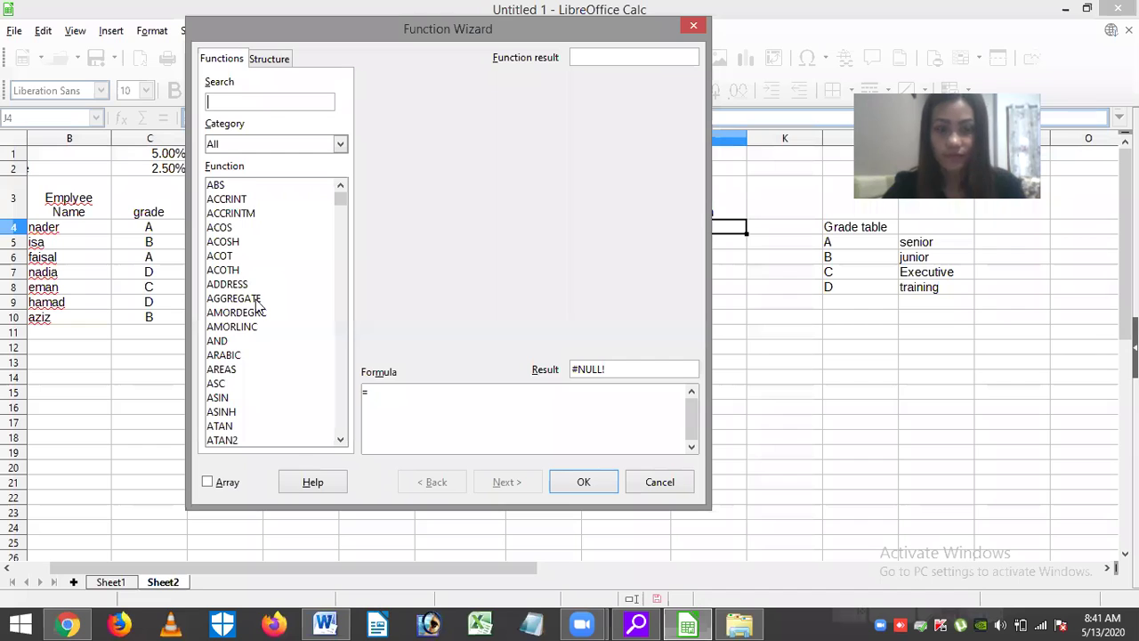
{"action": "type", "text": "vloo"}
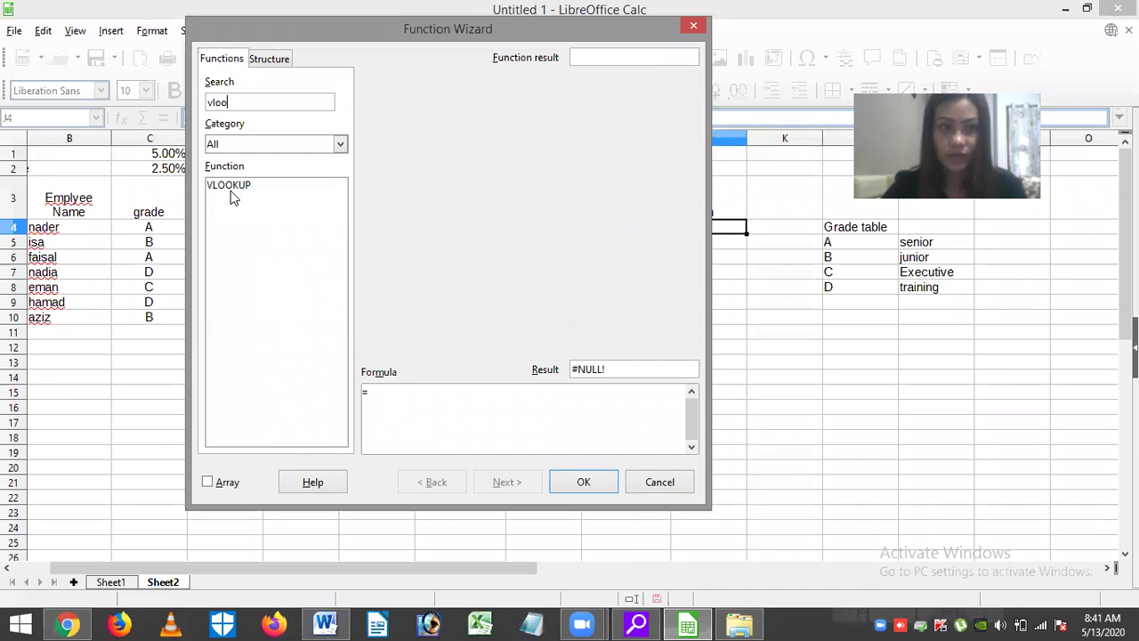
{"action": "left_click", "coordinate": [230, 191]}
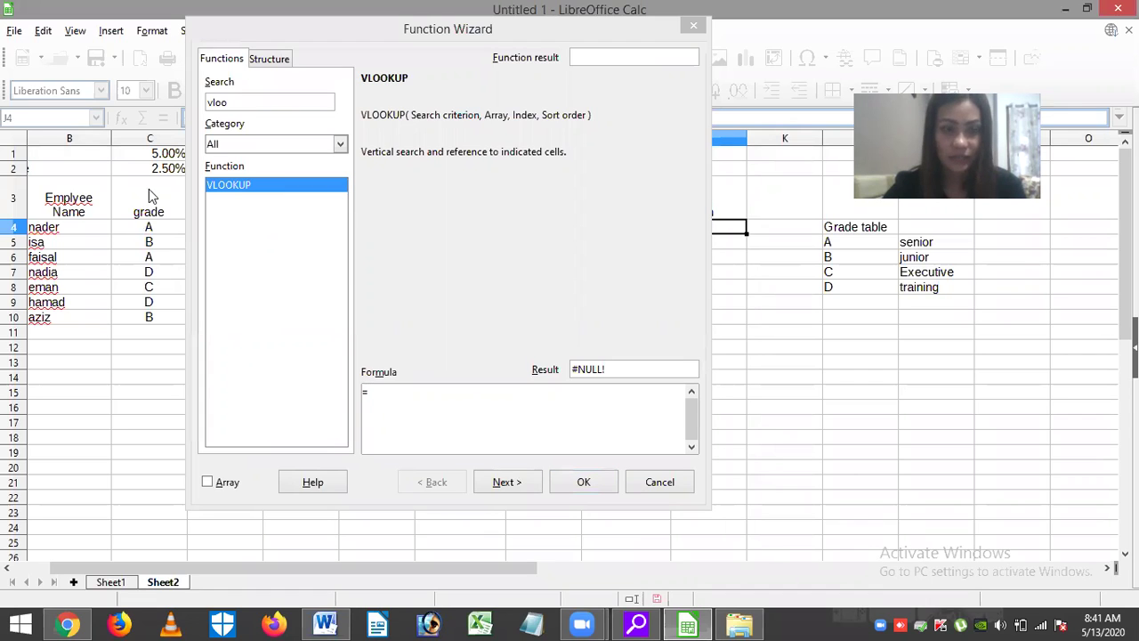
{"action": "left_click", "coordinate": [389, 395]}
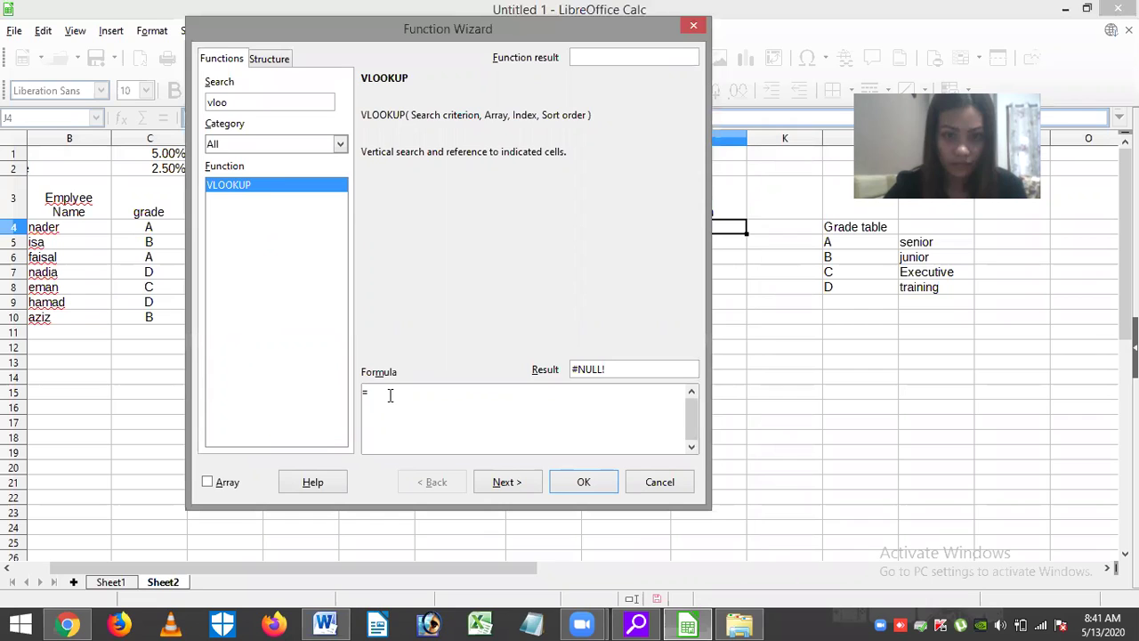
{"action": "left_click", "coordinate": [524, 482]}
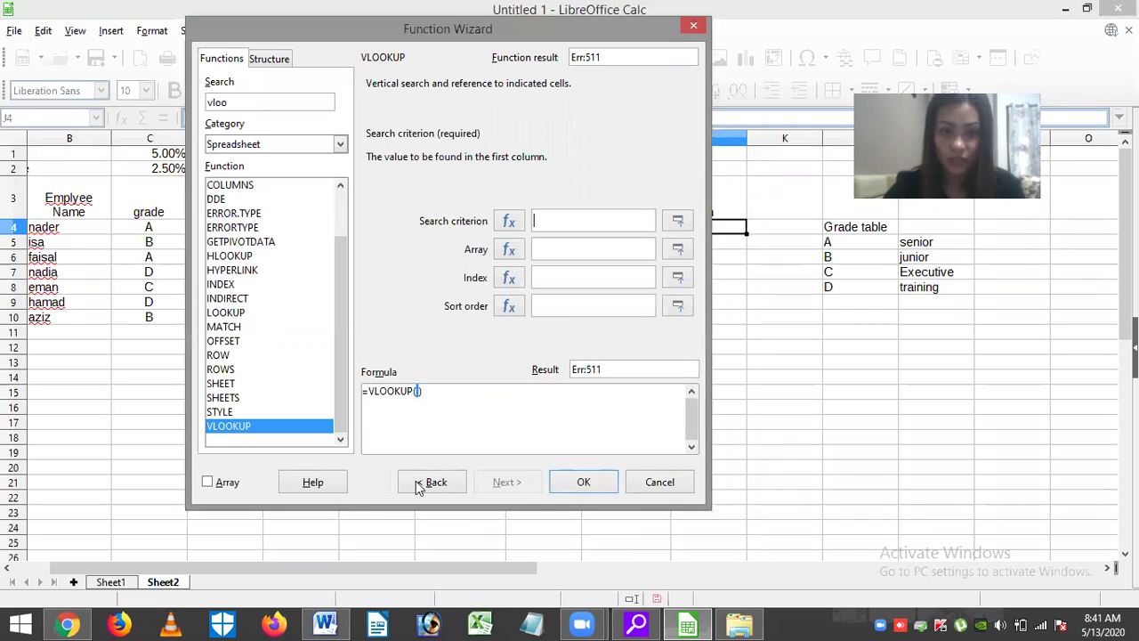
{"action": "left_click", "coordinate": [418, 485]}
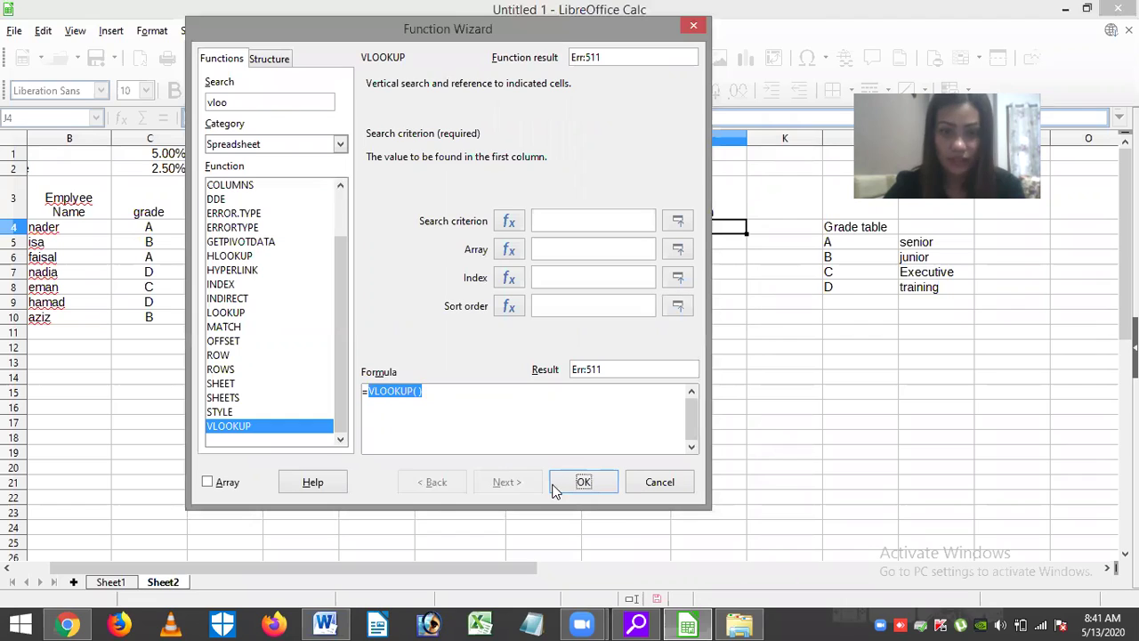
{"action": "left_click", "coordinate": [418, 392]}
Complete the VLOOKUP in J4 with search criterion C4, array L4:M8, index 2 and sort order 0.
{"action": "left_click", "coordinate": [563, 224]}
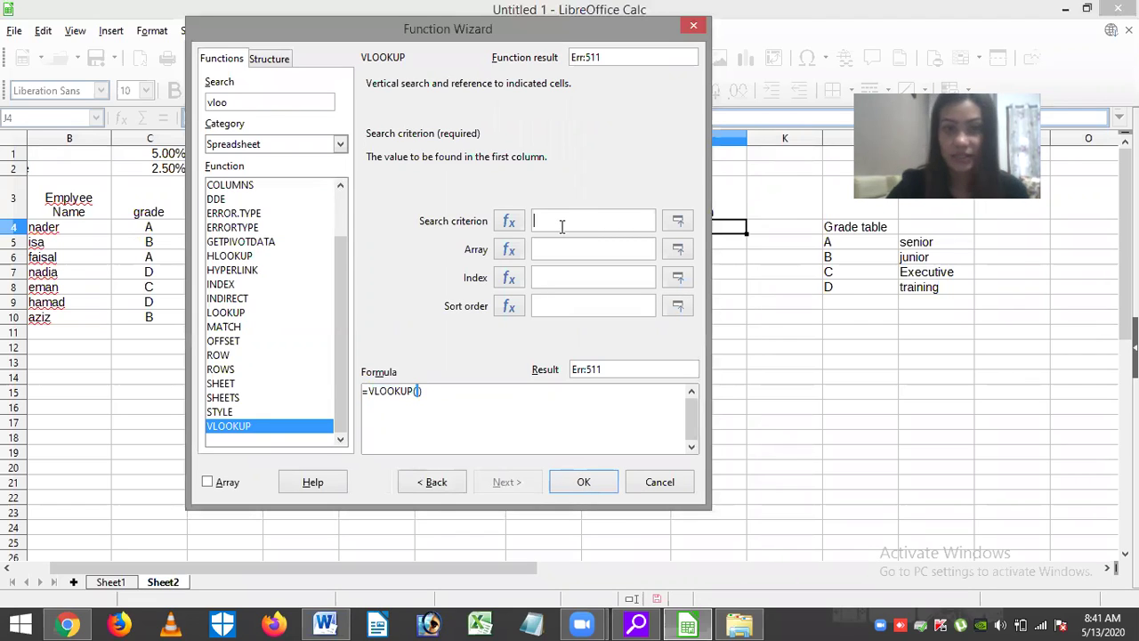
{"action": "left_click", "coordinate": [160, 227]}
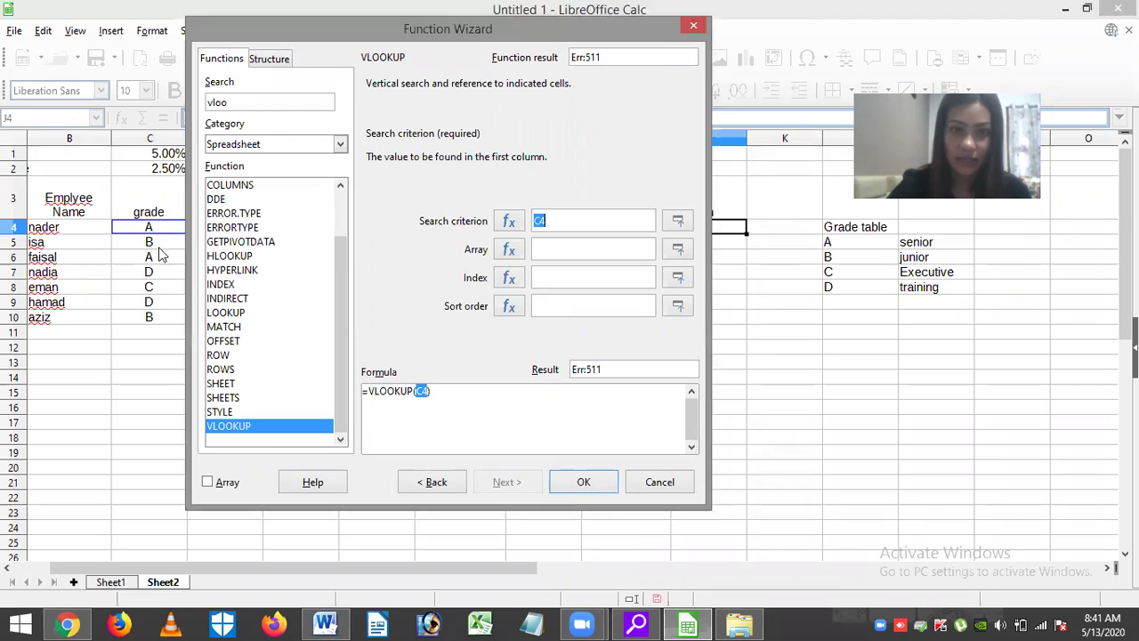
{"action": "left_click", "coordinate": [564, 250]}
{"action": "left_click_drag", "start_coordinate": [837, 229], "coordinate": [970, 294]}
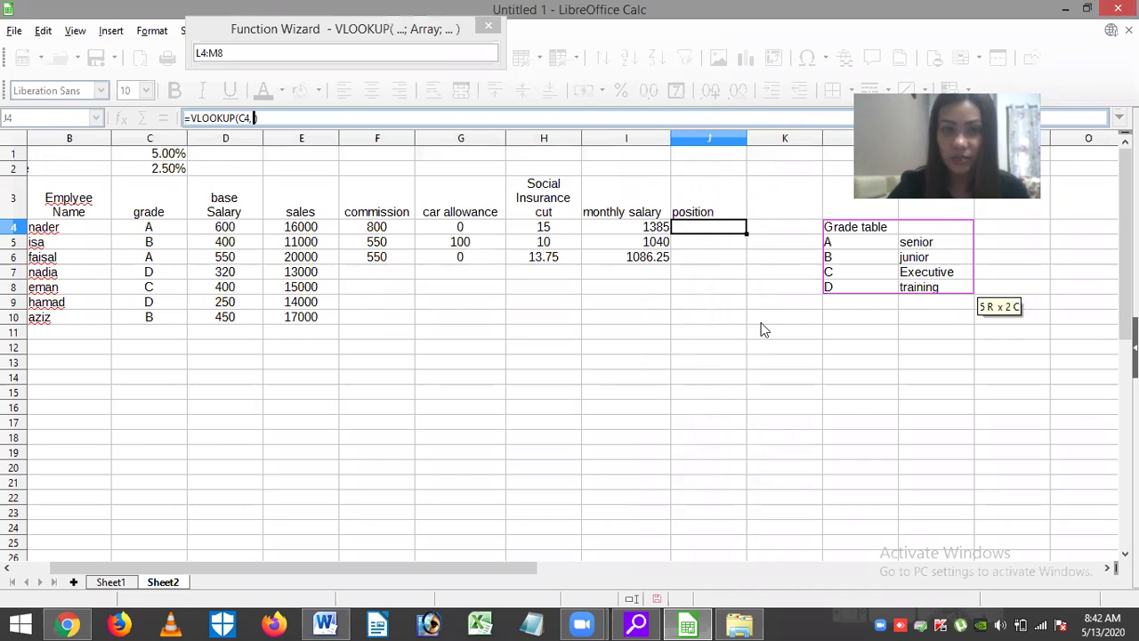
{"action": "left_click", "coordinate": [564, 289]}
{"action": "type", "text": "2"}
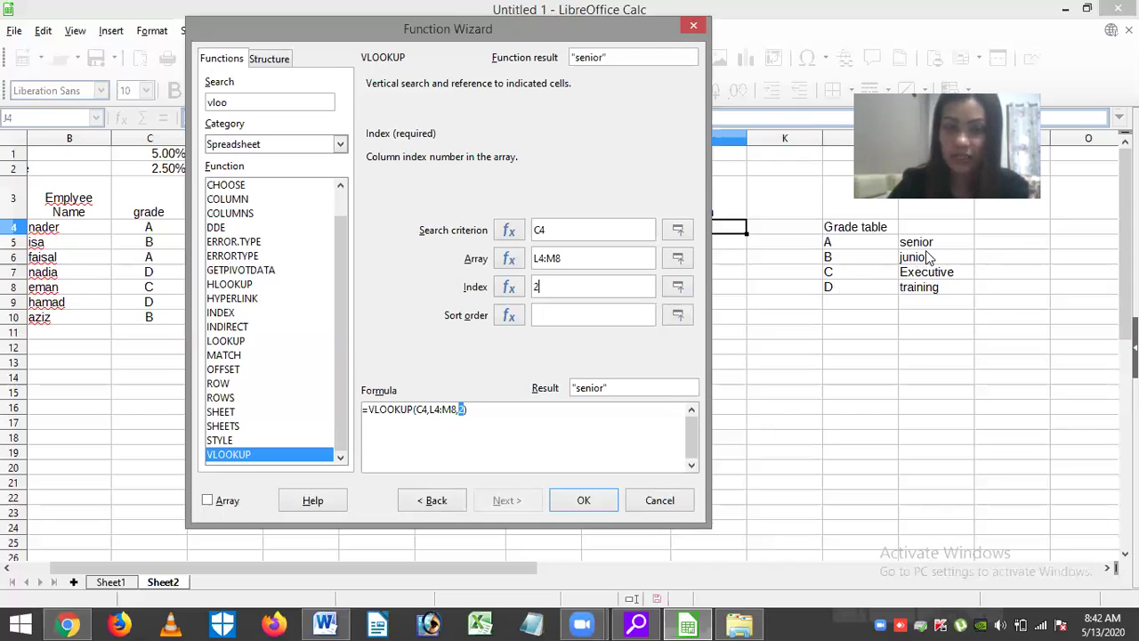
{"action": "left_click", "coordinate": [545, 315]}
{"action": "type", "text": "0"}
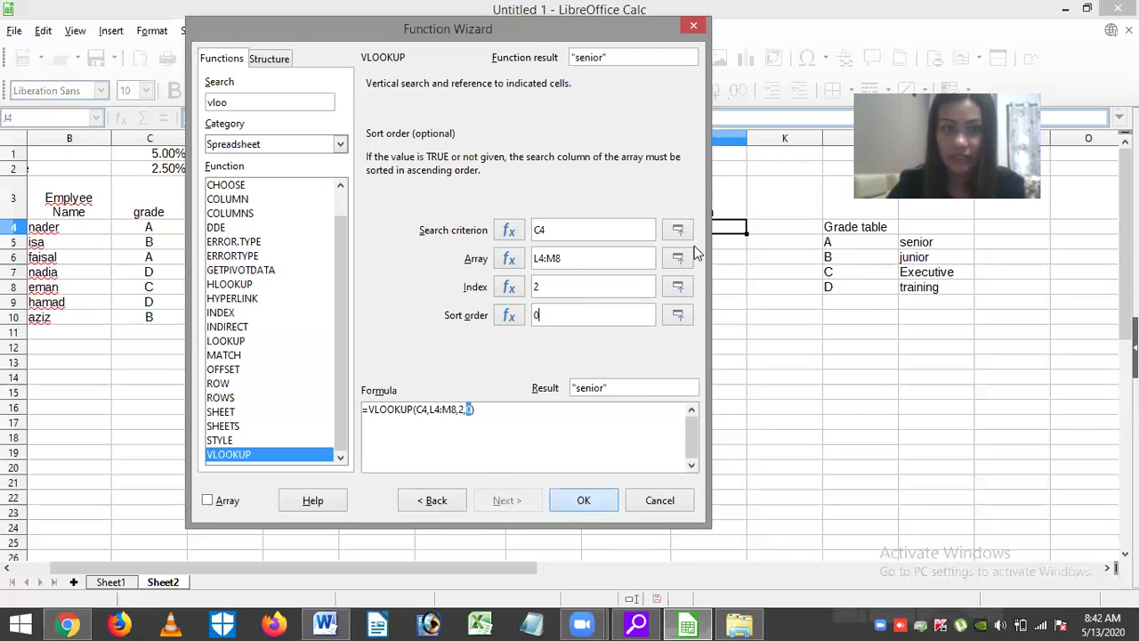
{"action": "key", "text": "Return"}
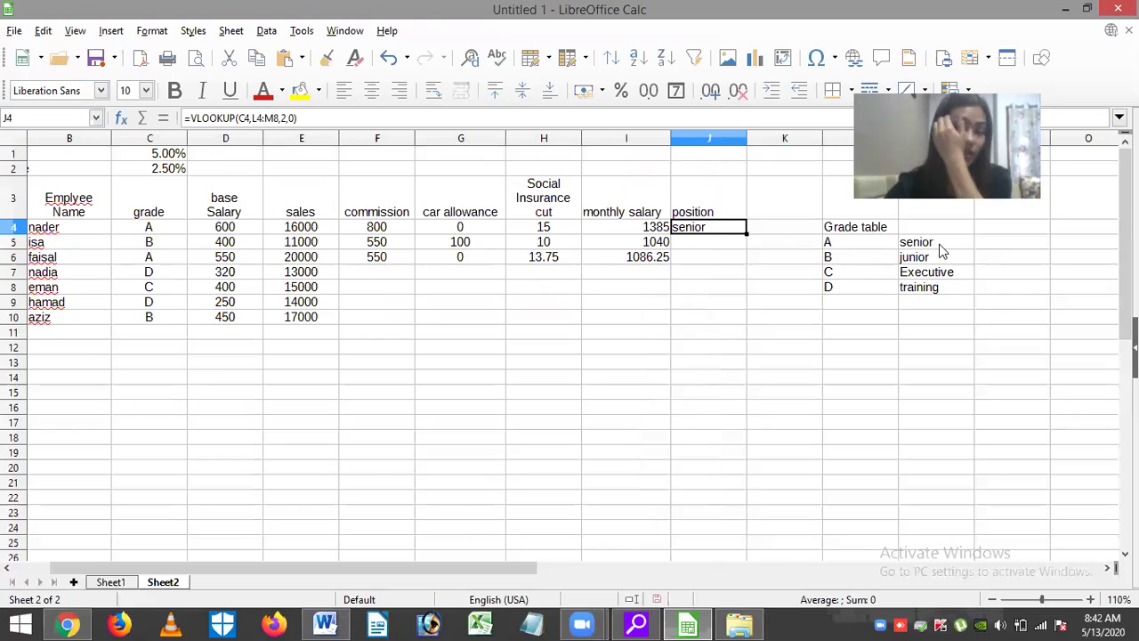
{"action": "left_click", "coordinate": [112, 30]}
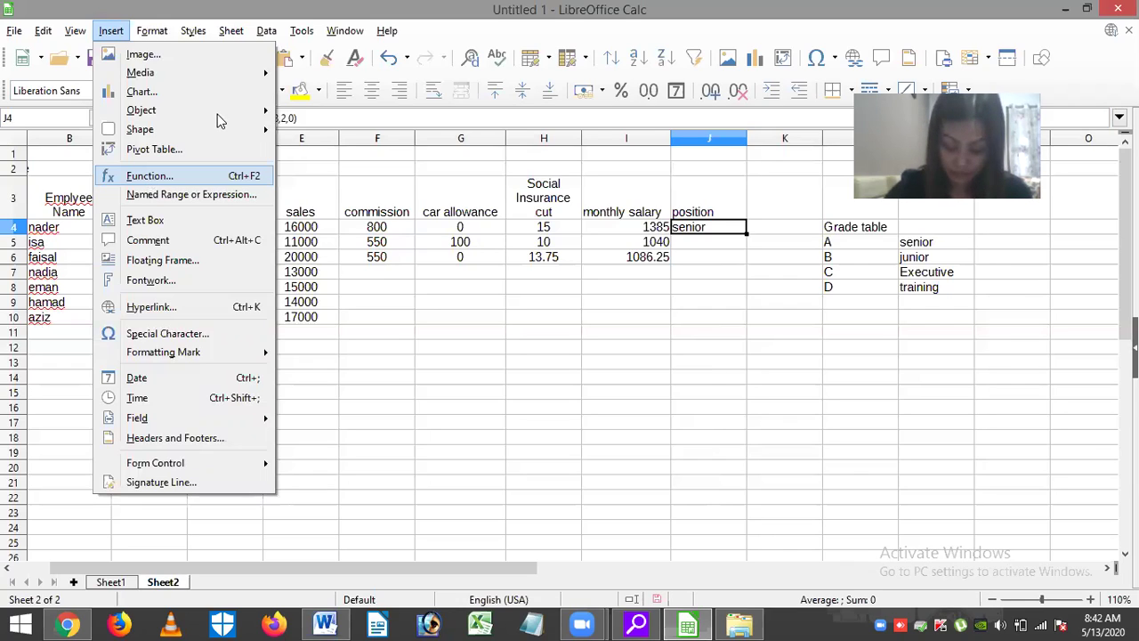
{"action": "mouse_move", "coordinate": [217, 114]}
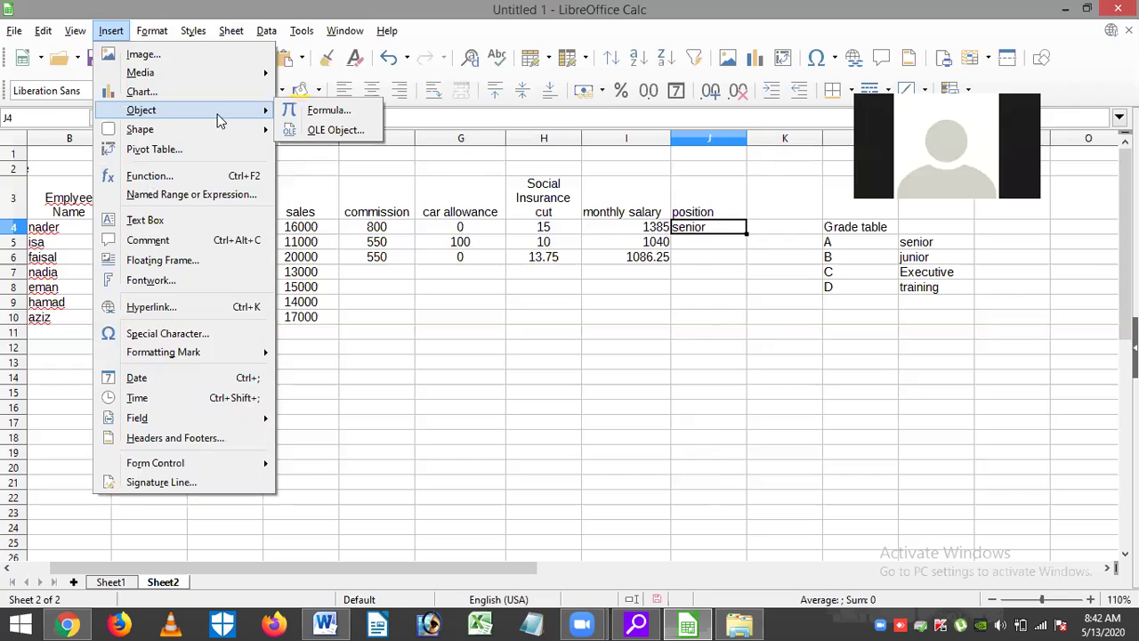
{"action": "key", "text": "alt+s"}
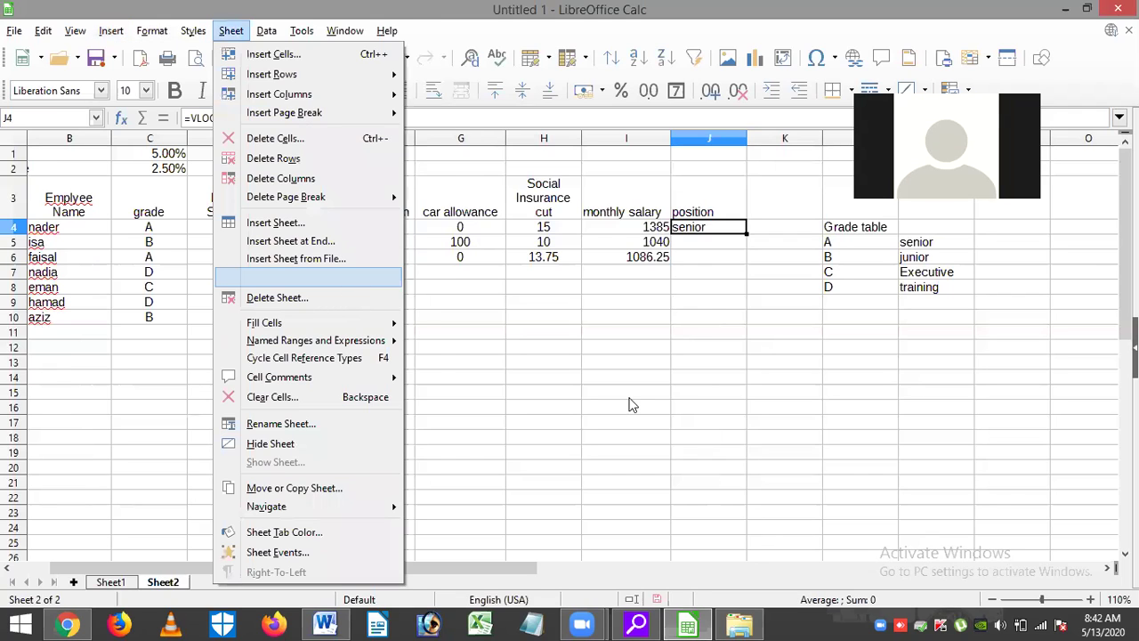
{"action": "left_click", "coordinate": [702, 296]}
{"action": "left_click", "coordinate": [602, 323]}
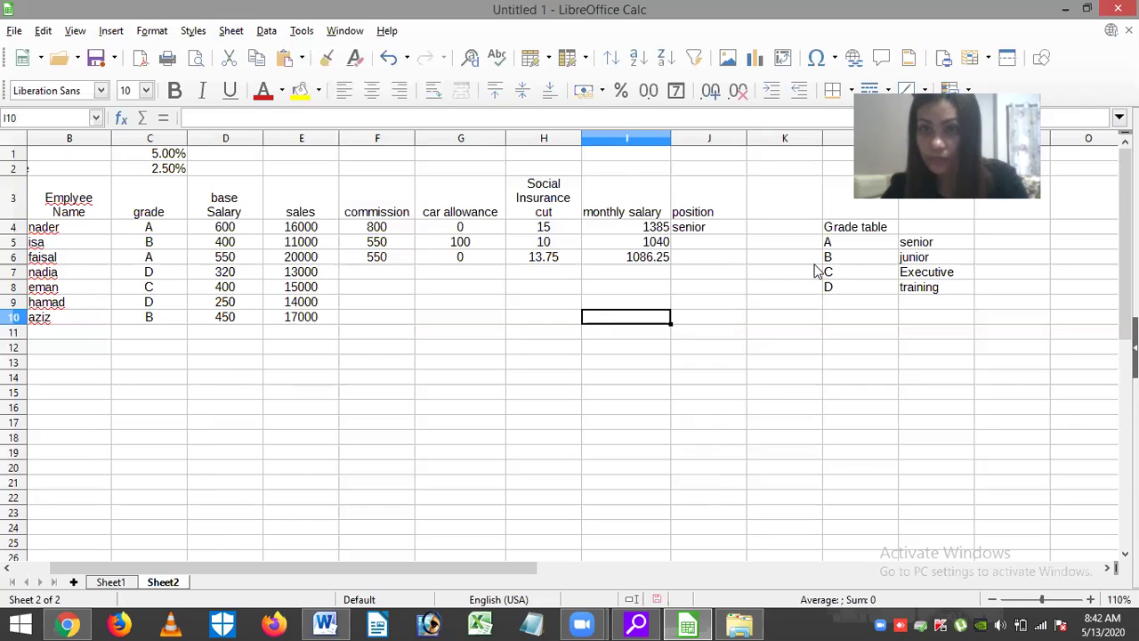
{"action": "left_click", "coordinate": [648, 100]}
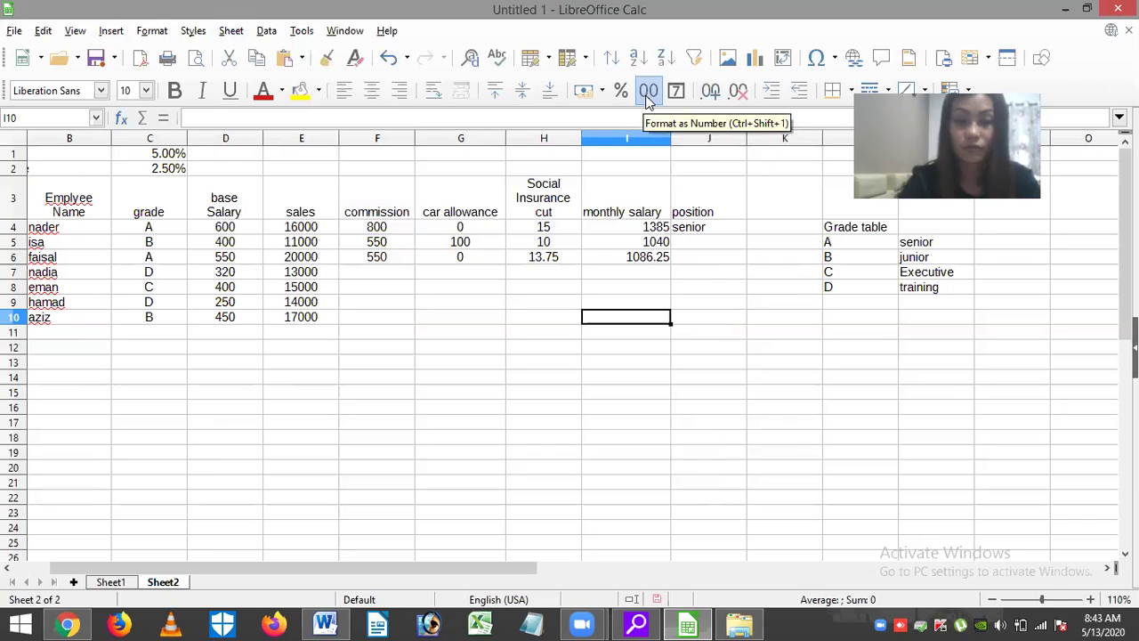
{"action": "type", "text": "001250"}
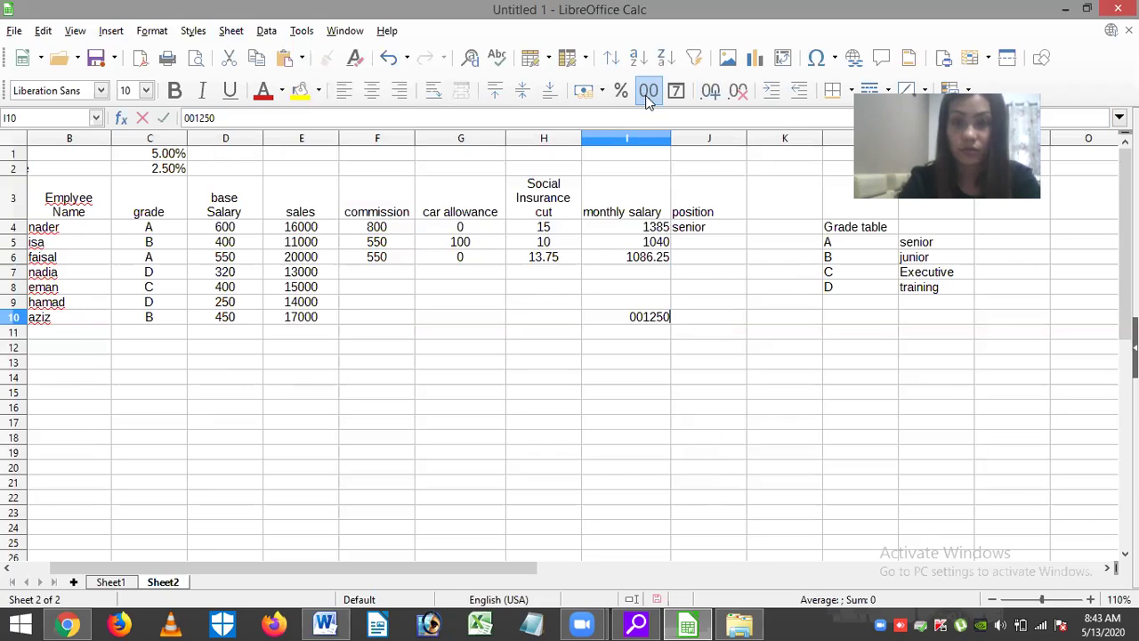
{"action": "key", "text": "Return"}
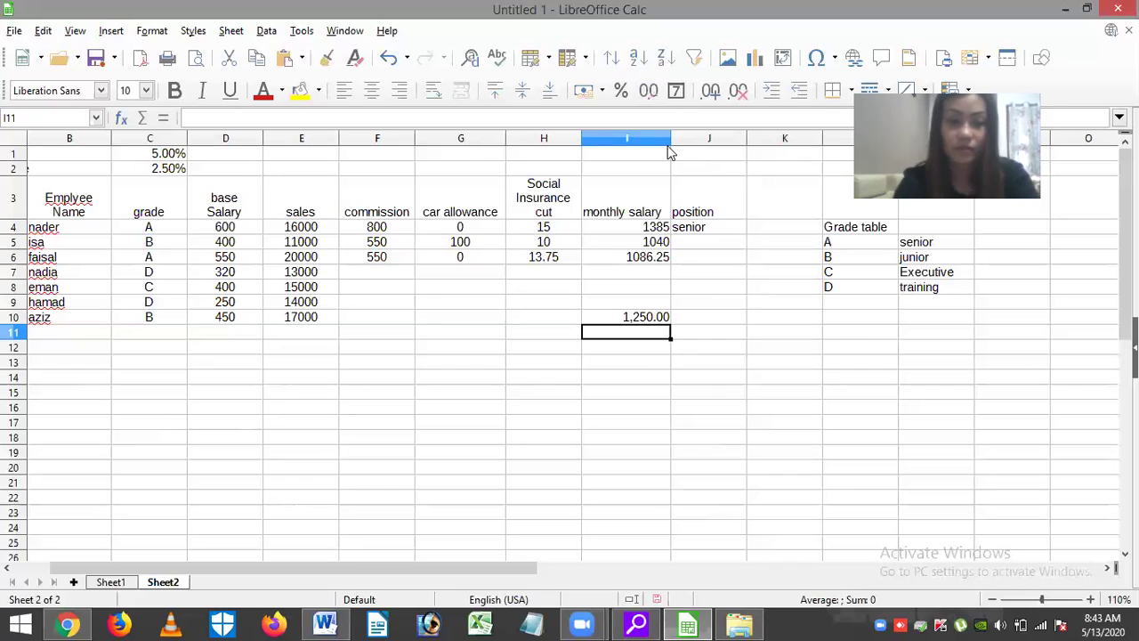
{"action": "type", "text": "001"}
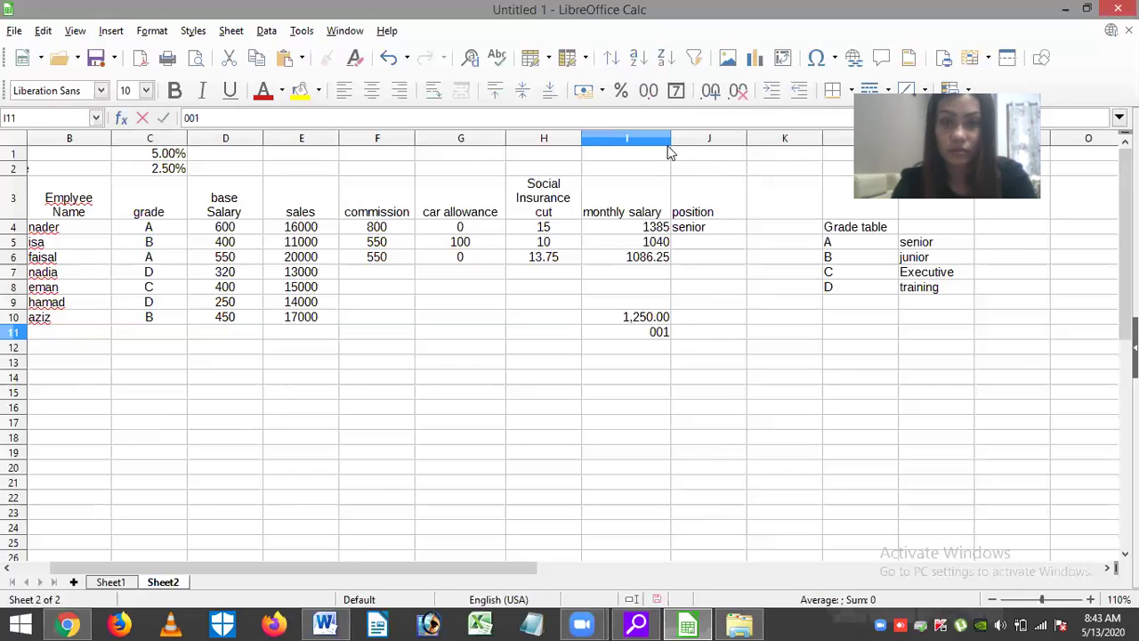
{"action": "type", "text": "2"}
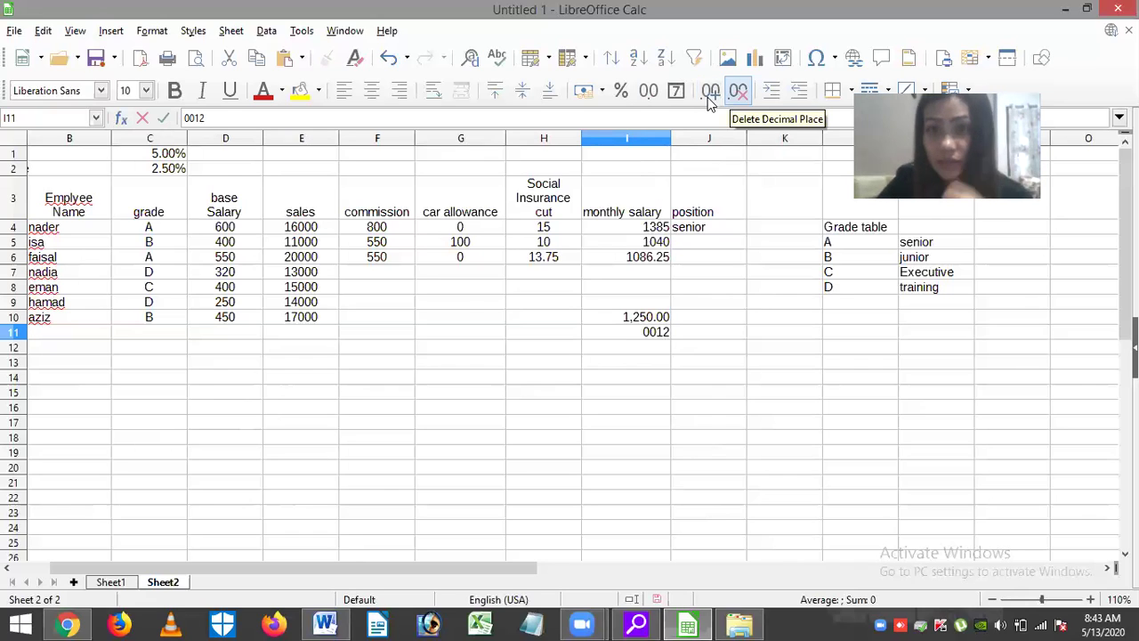
Clear cells I10:I12 and apply the user-defined number format code 000000 to them.
{"action": "left_click_drag", "start_coordinate": [617, 318], "coordinate": [633, 347]}
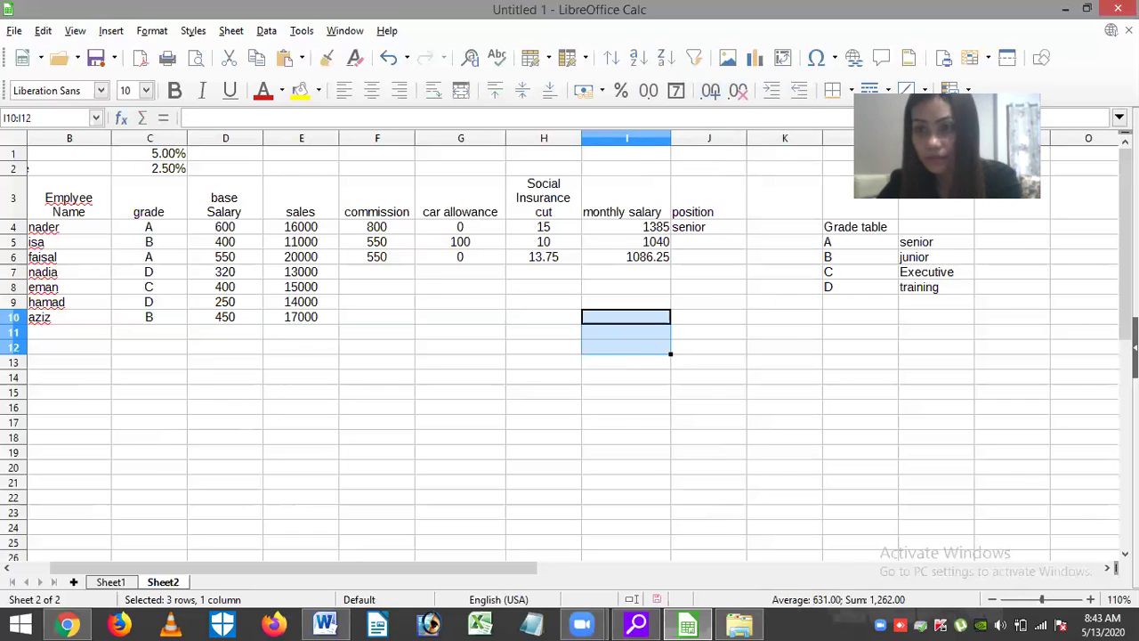
{"action": "left_click", "coordinate": [1135, 347]}
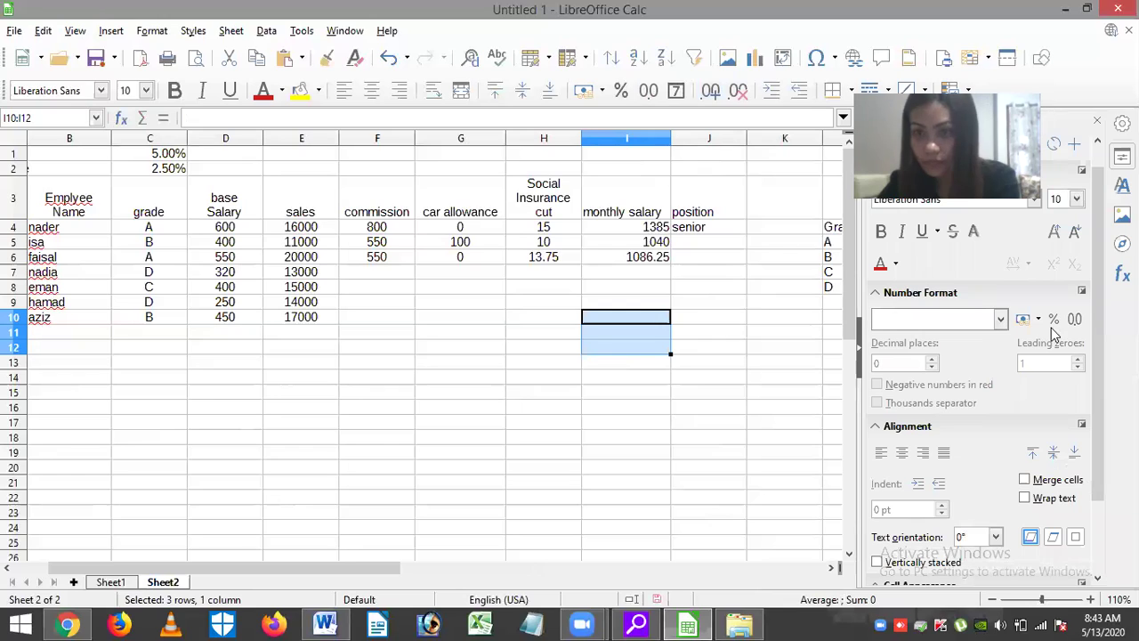
{"action": "left_click", "coordinate": [1082, 291]}
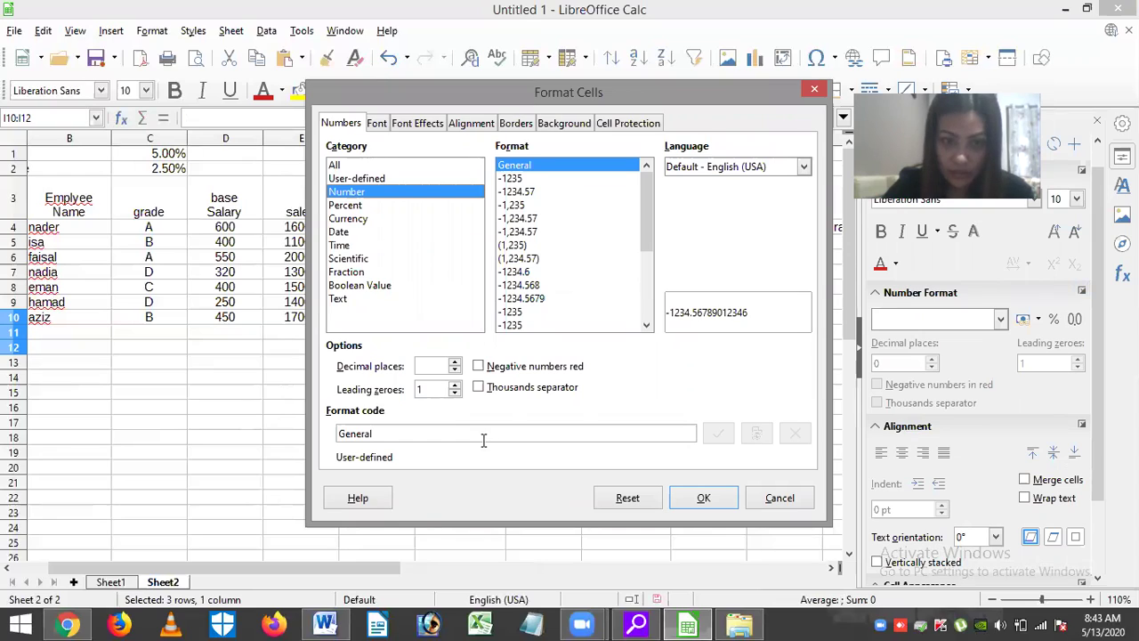
{"action": "left_click_drag", "start_coordinate": [470, 437], "coordinate": [309, 424]}
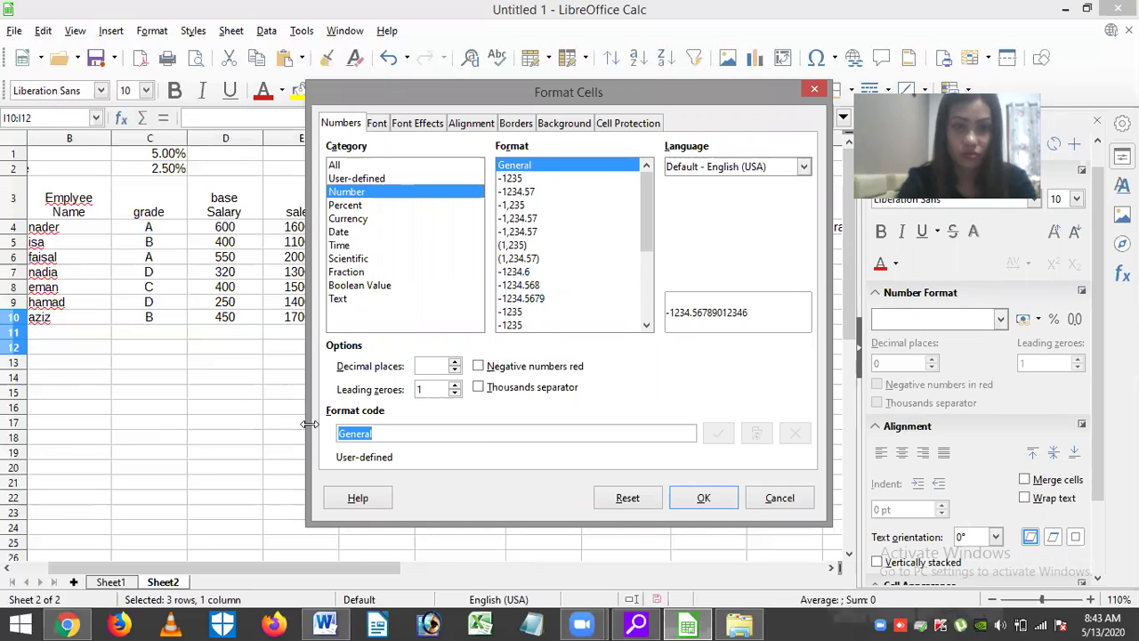
{"action": "type", "text": "000000"}
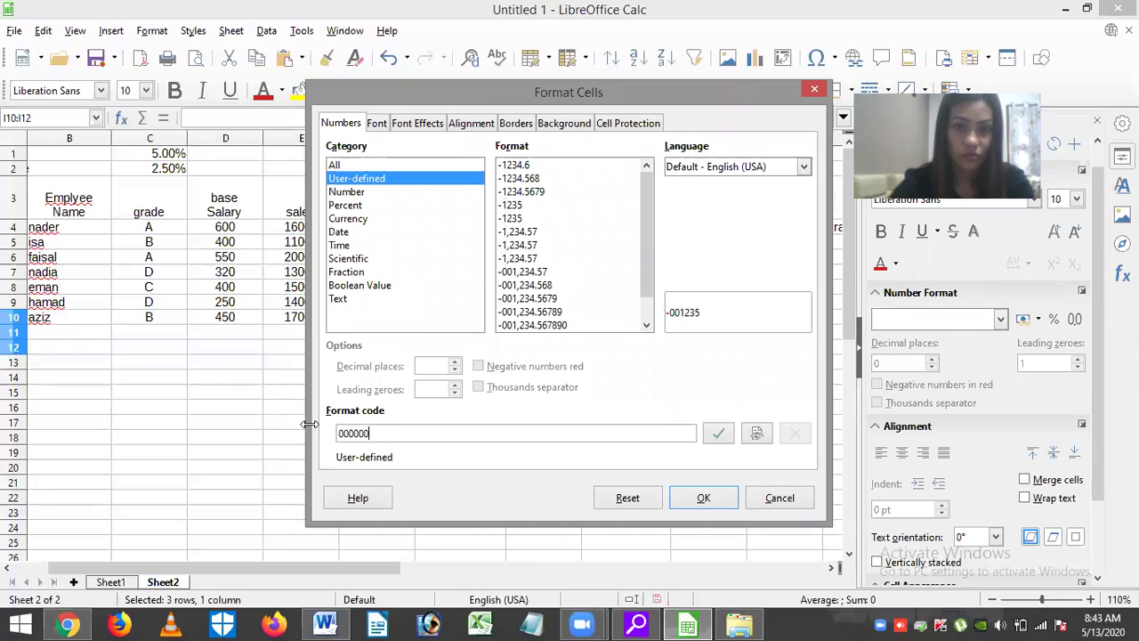
{"action": "left_click", "coordinate": [694, 501]}
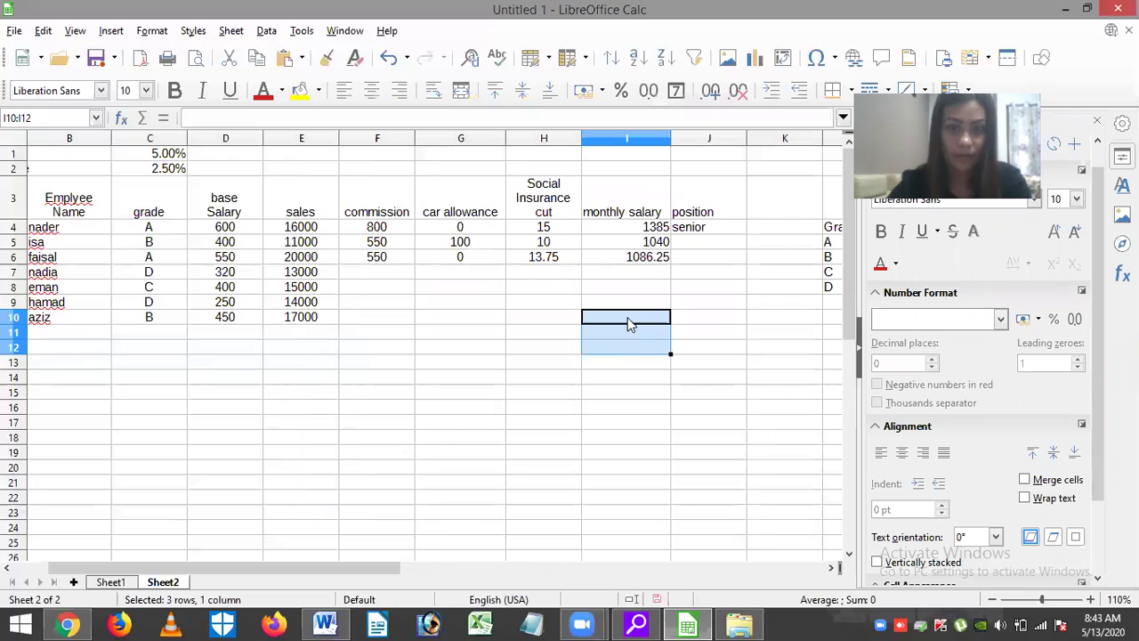
Enter 001250 in cell I10 under monthly salary.
{"action": "left_click", "coordinate": [627, 324]}
{"action": "type", "text": "001"}
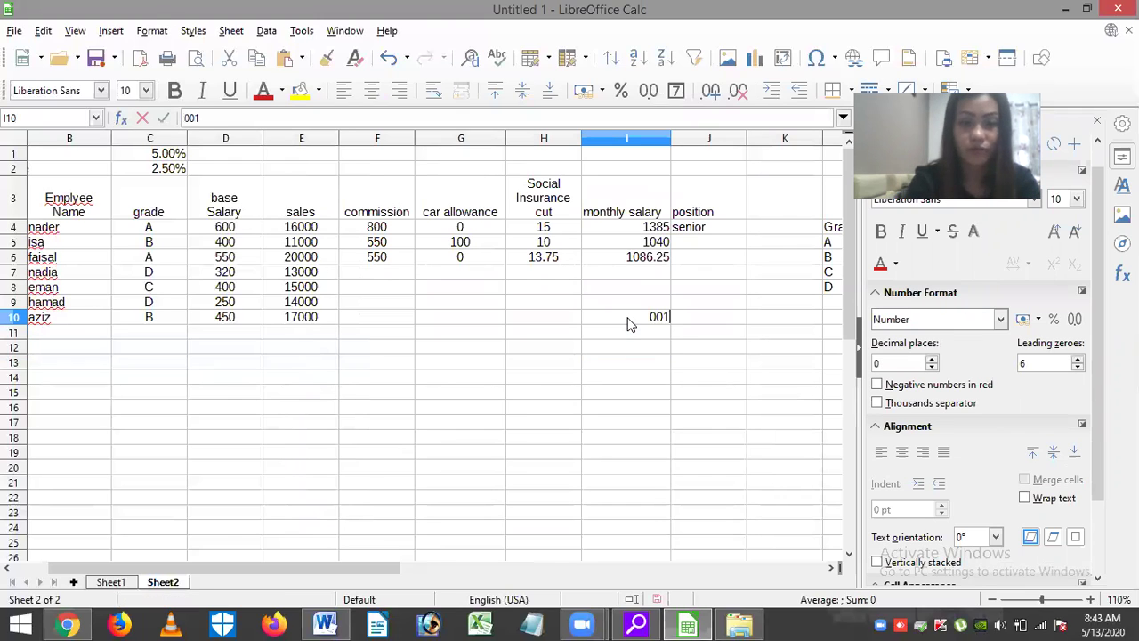
{"action": "type", "text": "250"}
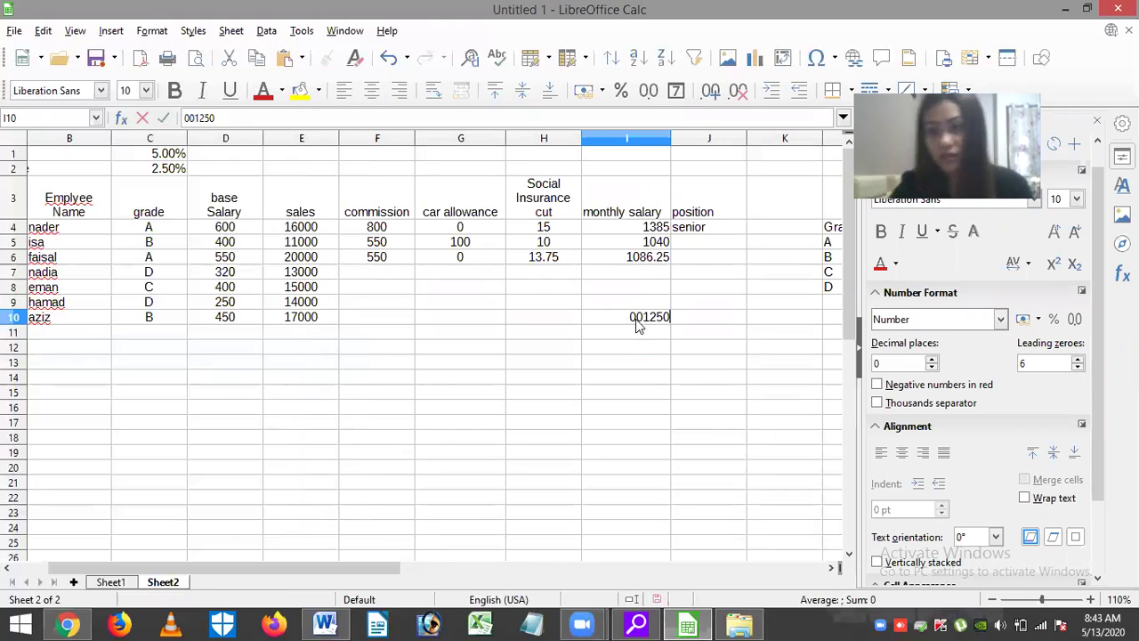
{"action": "key", "text": "Return"}
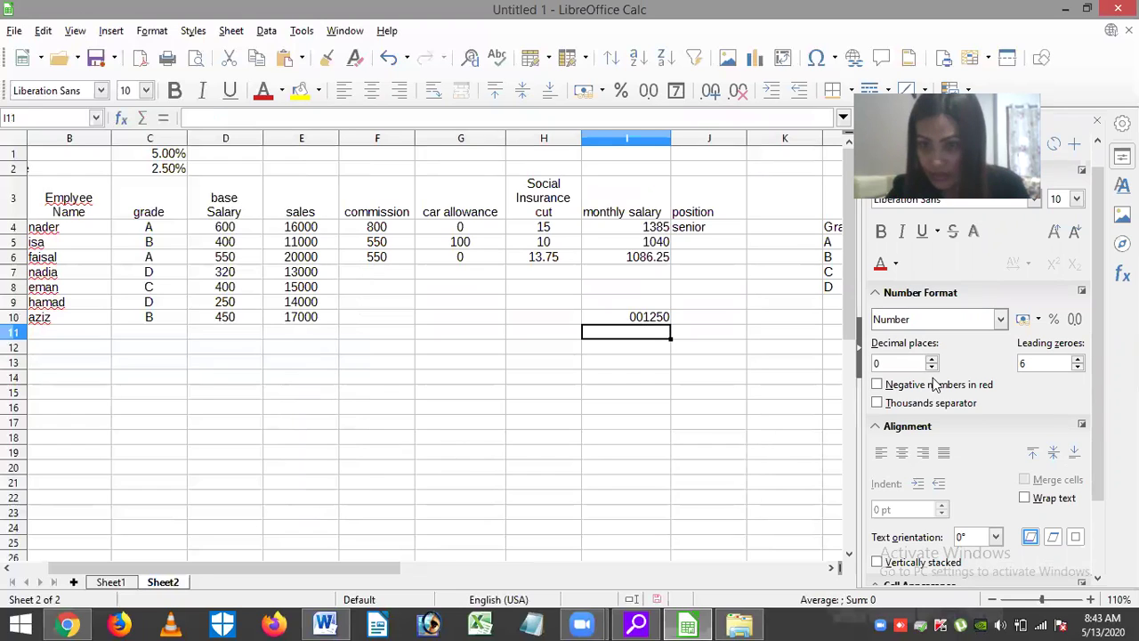
Replace the number format code of cell I11 with general.
{"action": "left_click", "coordinate": [1082, 295]}
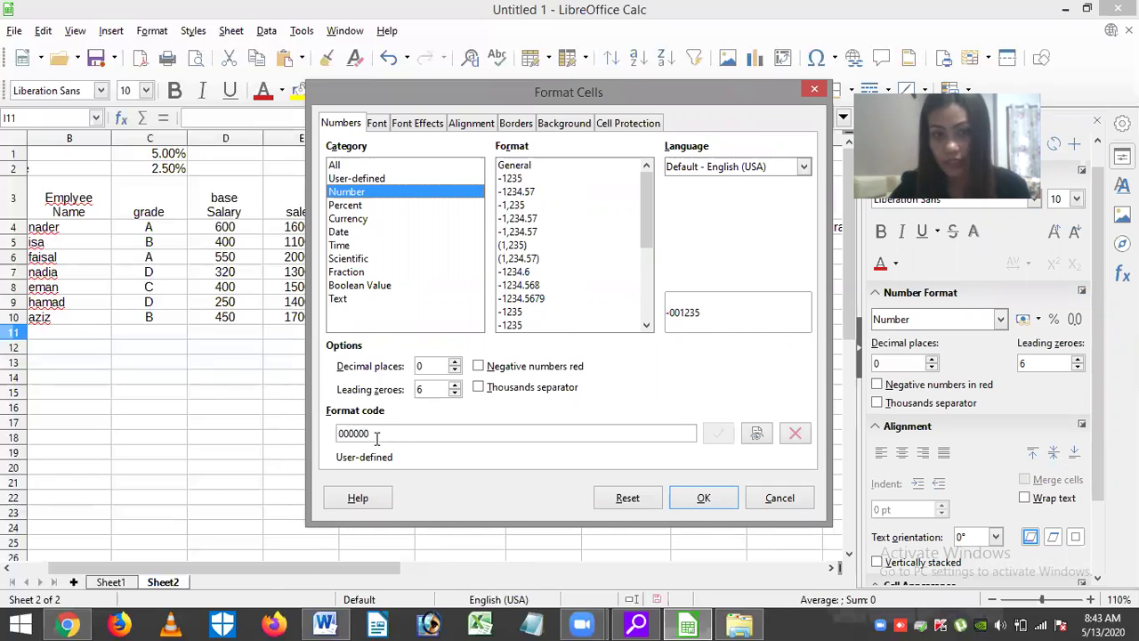
{"action": "key", "text": "ctrl+a"}
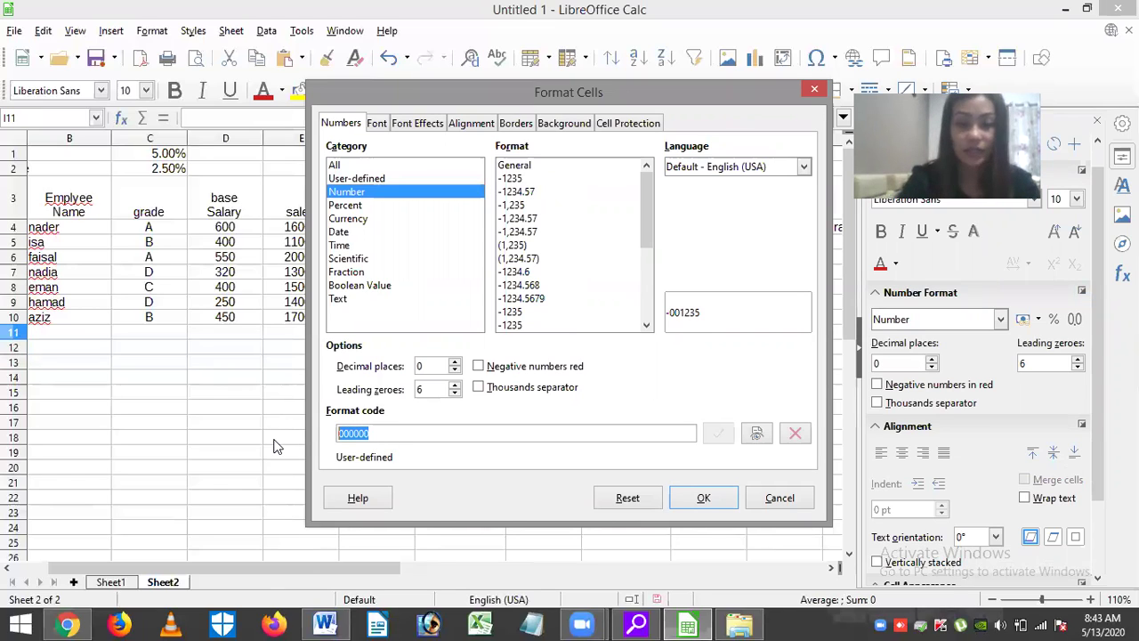
{"action": "type", "text": "general"}
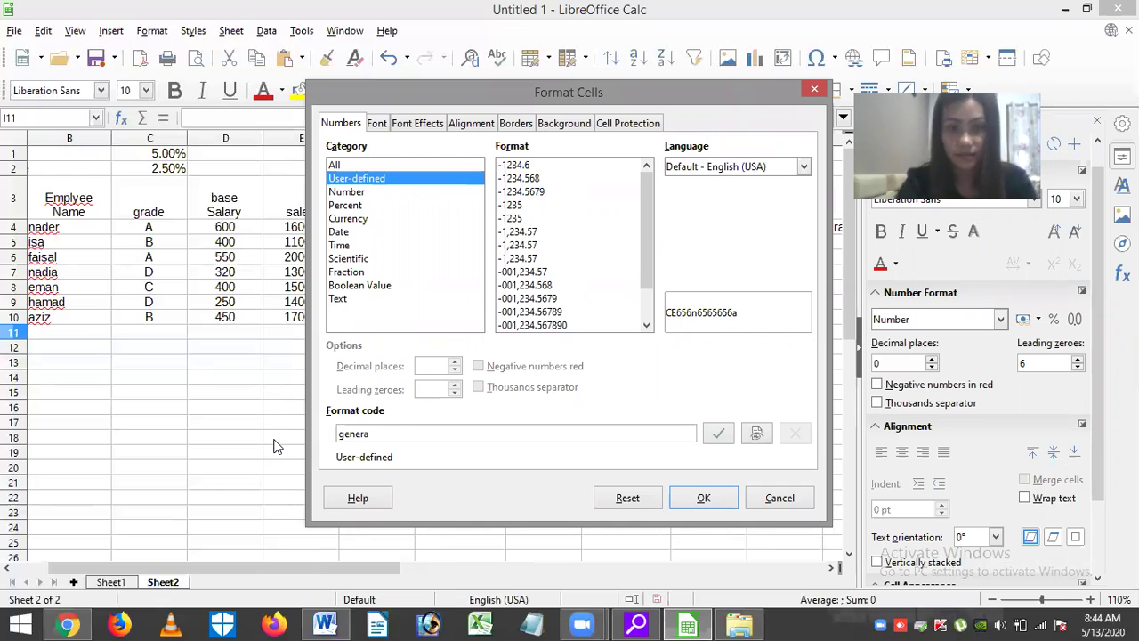
{"action": "key", "text": "BackSpace"}
{"action": "key", "text": "BackSpace"}
{"action": "key", "text": "BackSpace"}
{"action": "key", "text": "BackSpace"}
{"action": "key", "text": "BackSpace"}
{"action": "key", "text": "BackSpace"}
{"action": "key", "text": "BackSpace"}
{"action": "type", "text": "ge"}
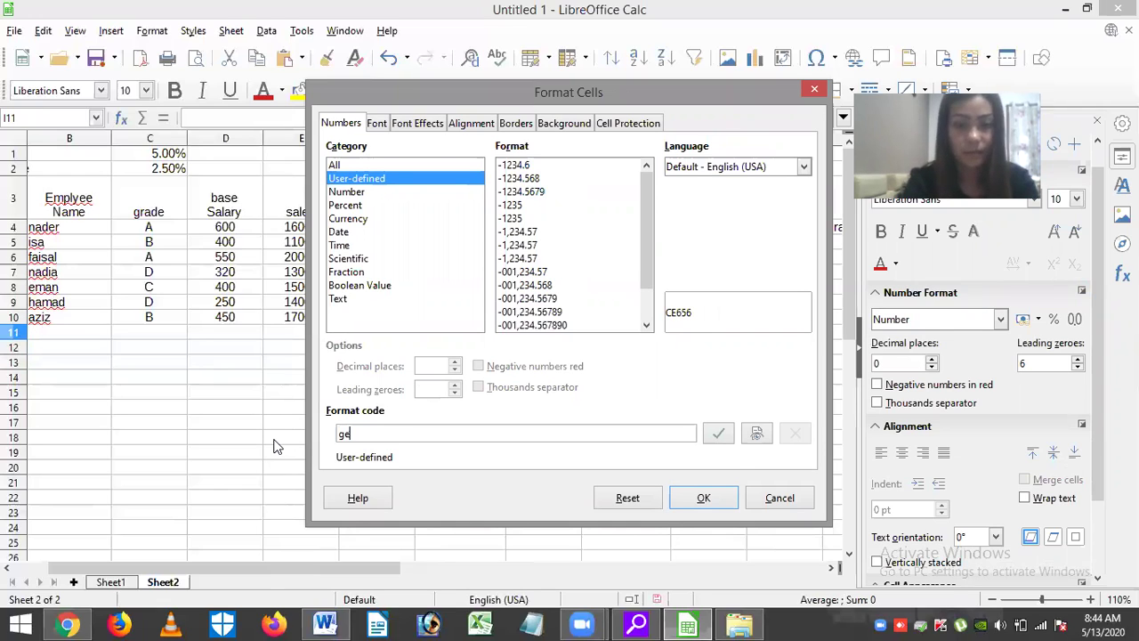
{"action": "type", "text": "neral"}
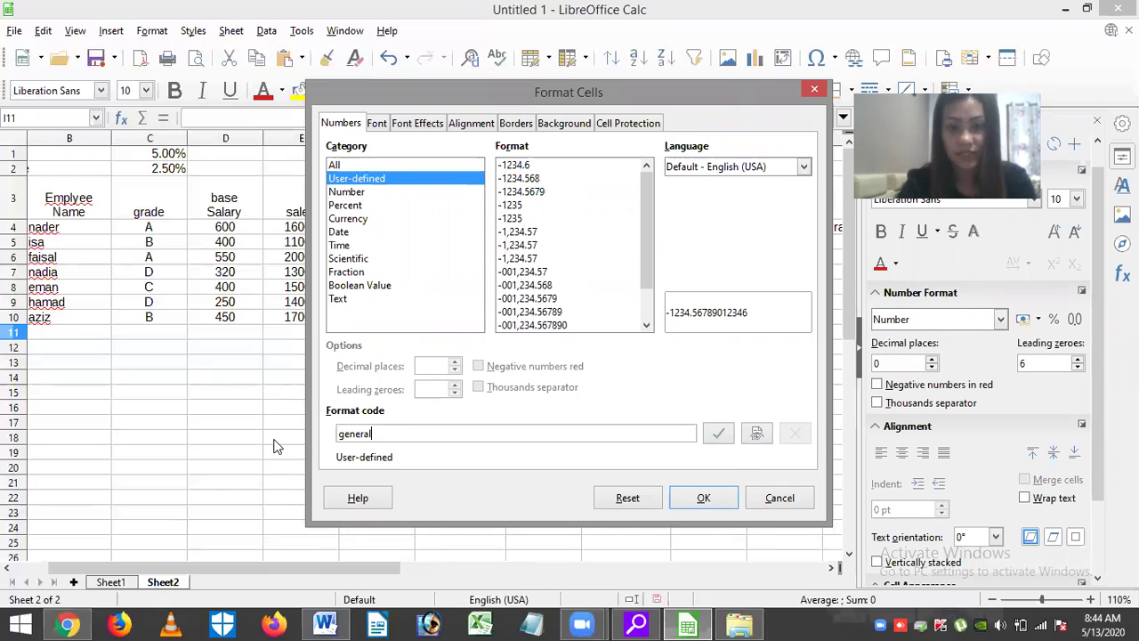
{"action": "key", "text": "Return"}
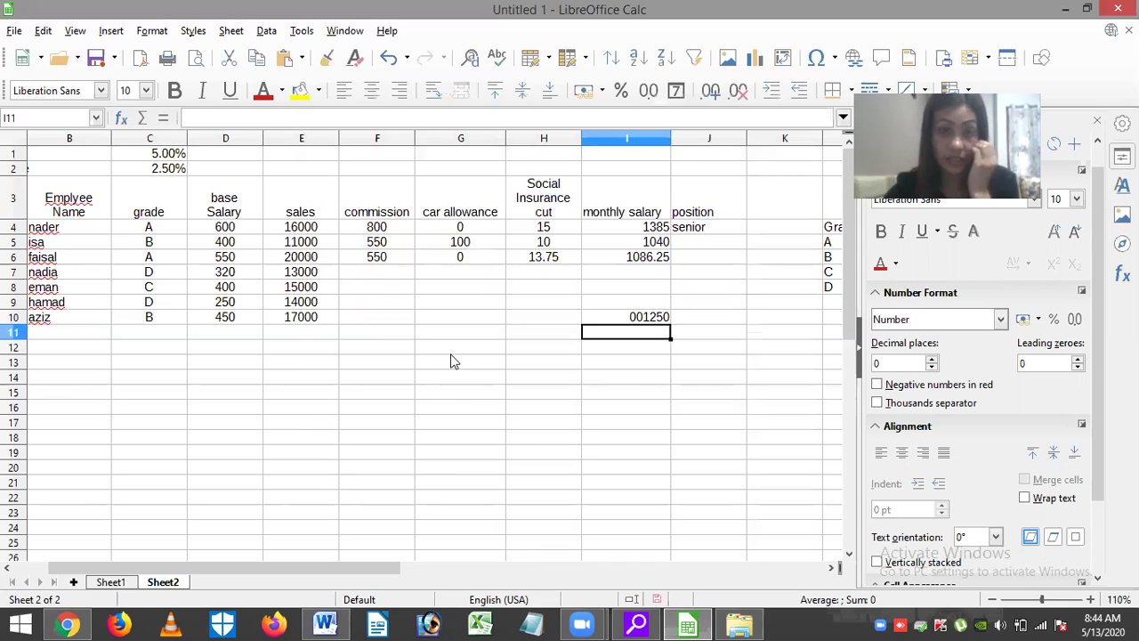
Apply the user-defined number format code 000000 to the empty cell G13.
{"action": "left_click", "coordinate": [451, 360]}
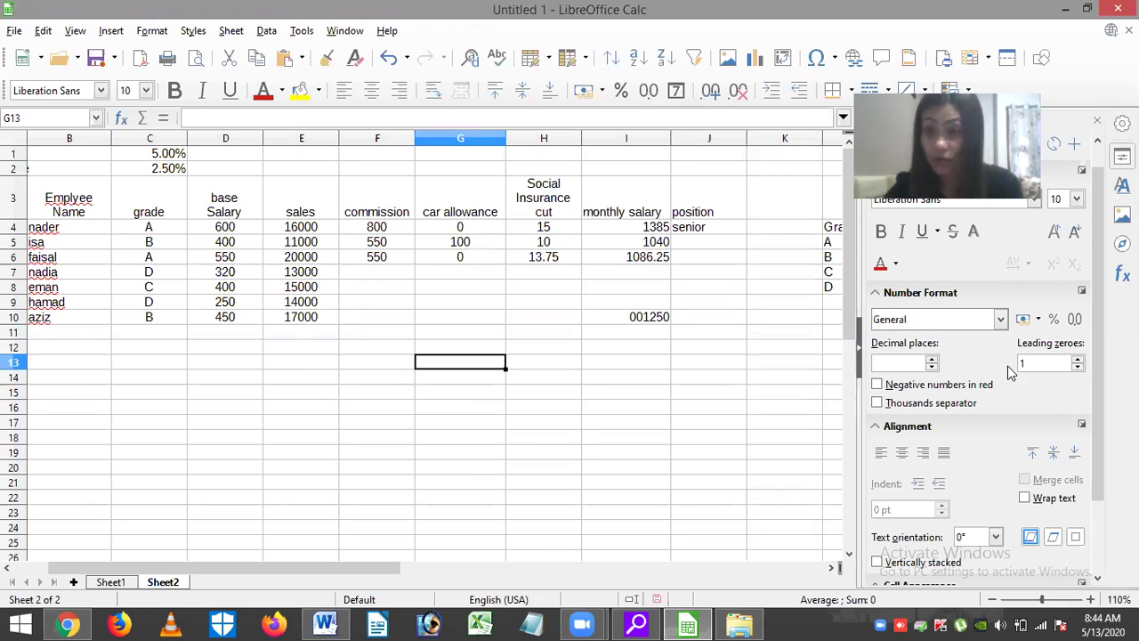
{"action": "left_click", "coordinate": [1083, 295]}
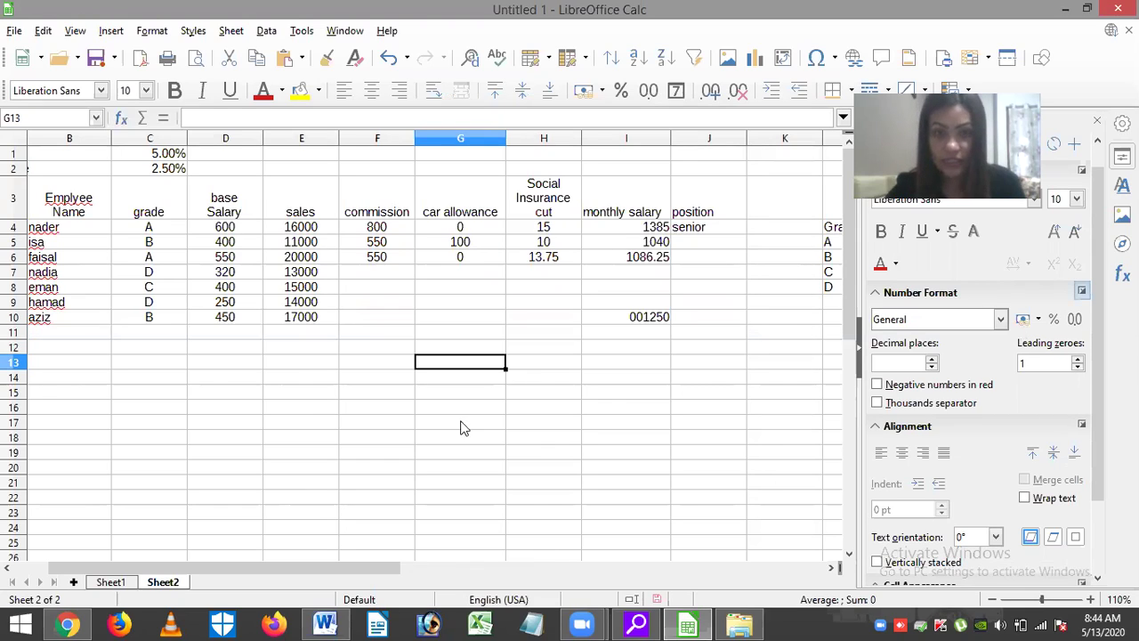
{"action": "double_click", "coordinate": [378, 435]}
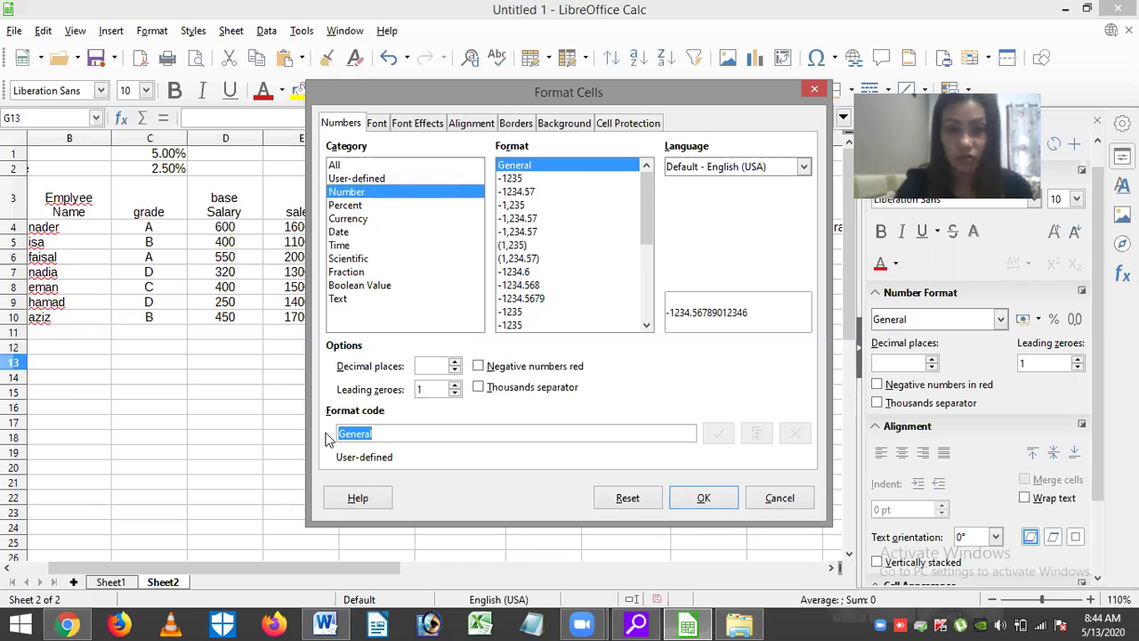
{"action": "type", "text": "0000"}
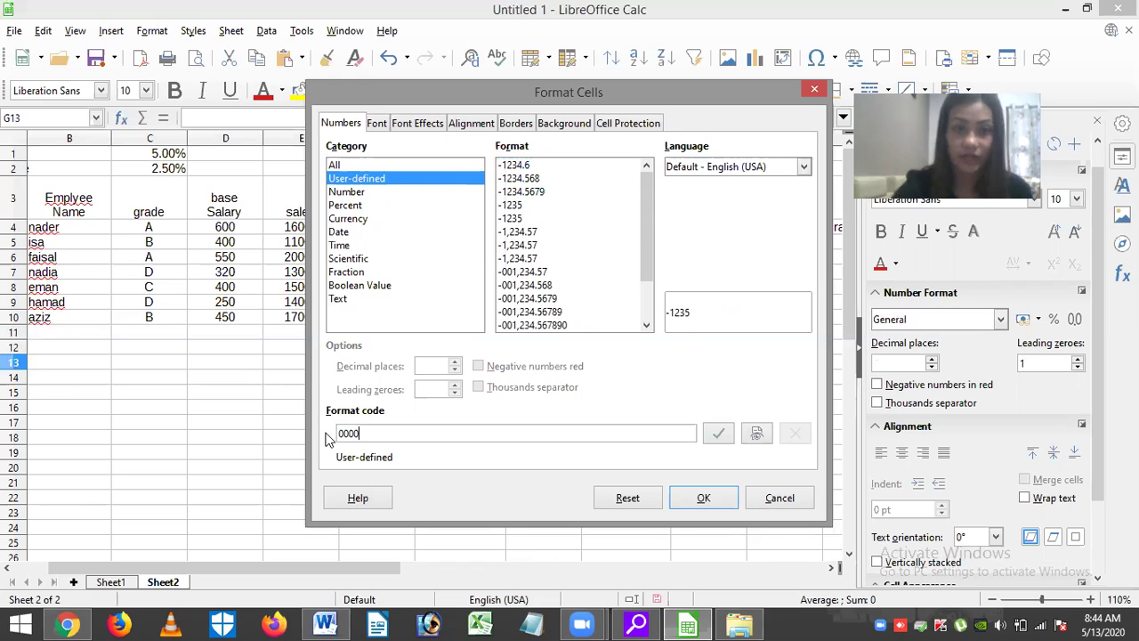
{"action": "type", "text": "00"}
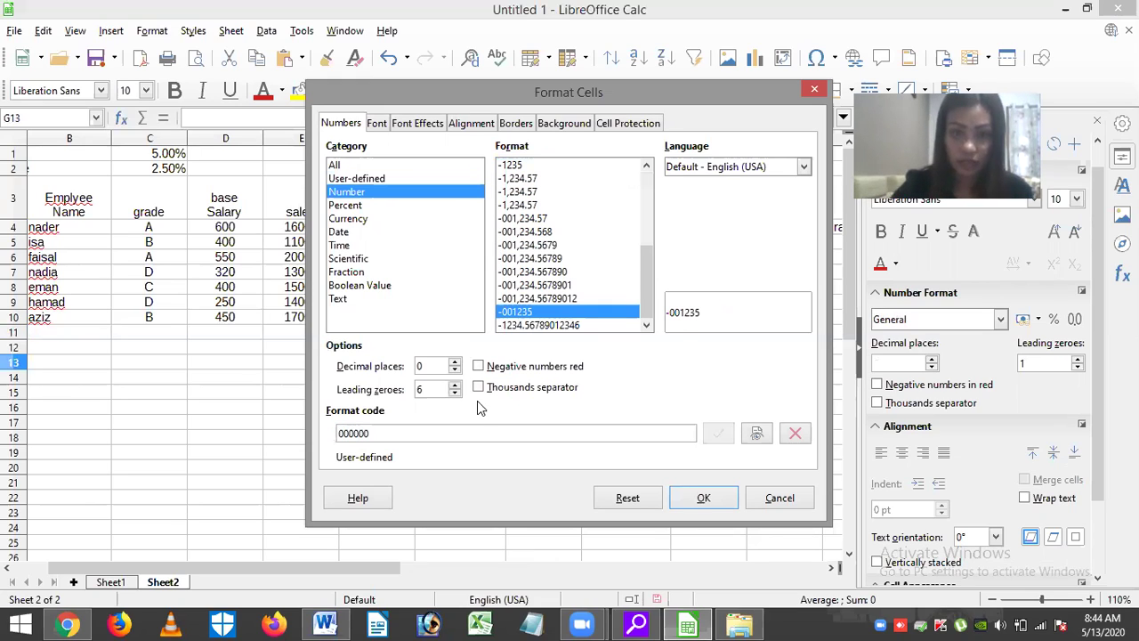
{"action": "key", "text": "Return"}
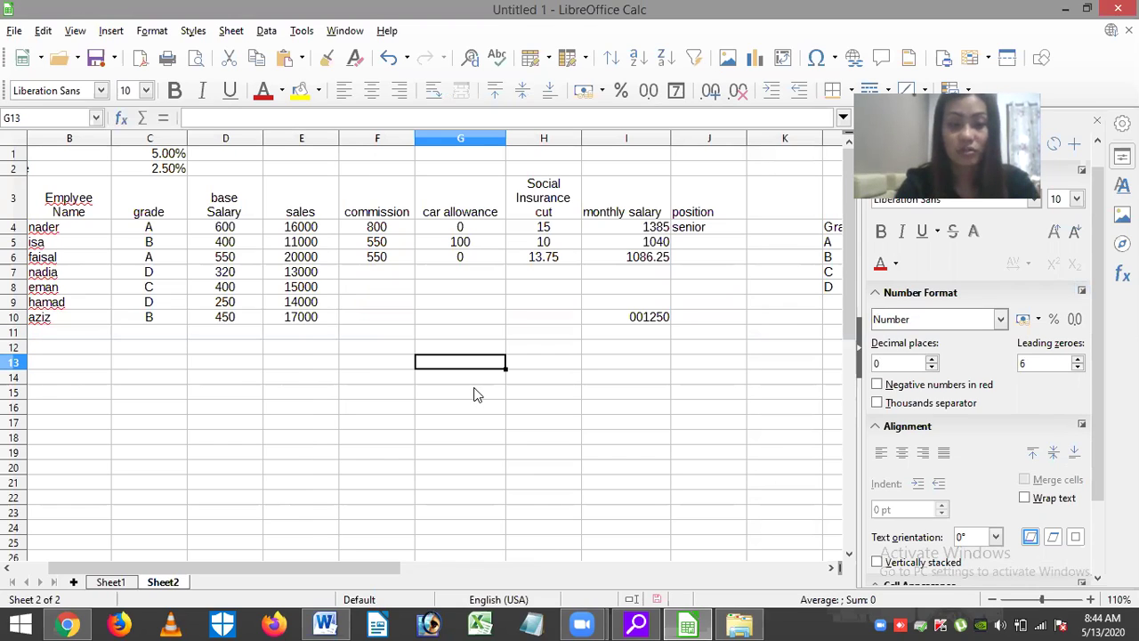
Enter 001250 in G13 and fill the number series down to G16.
{"action": "type", "text": "0015"}
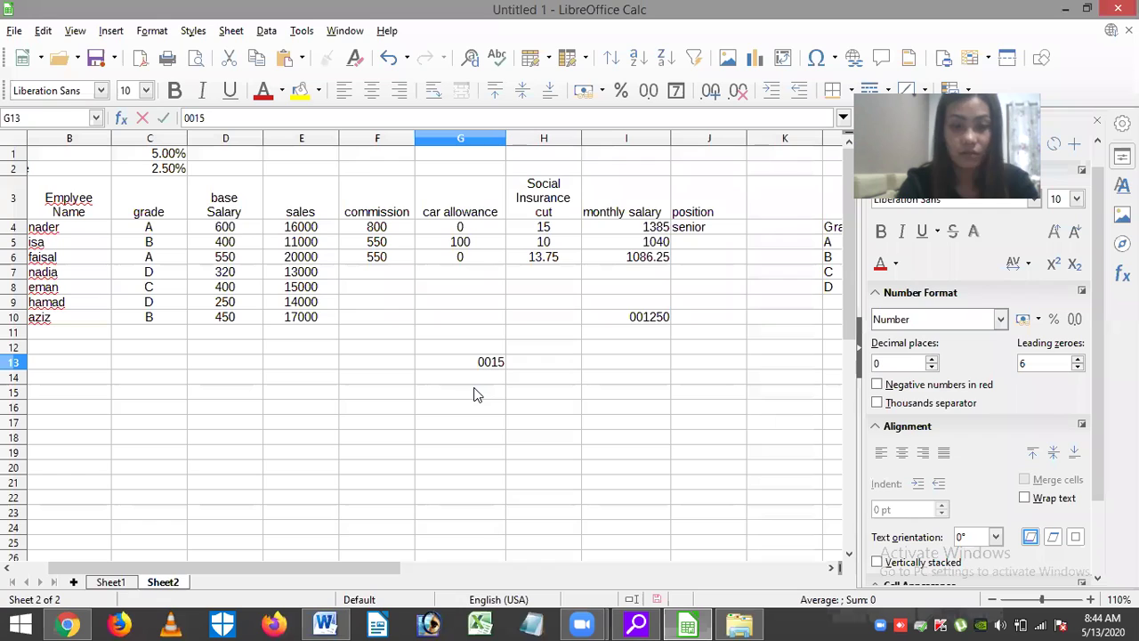
{"action": "type", "text": "50"}
{"action": "key", "text": "Return"}
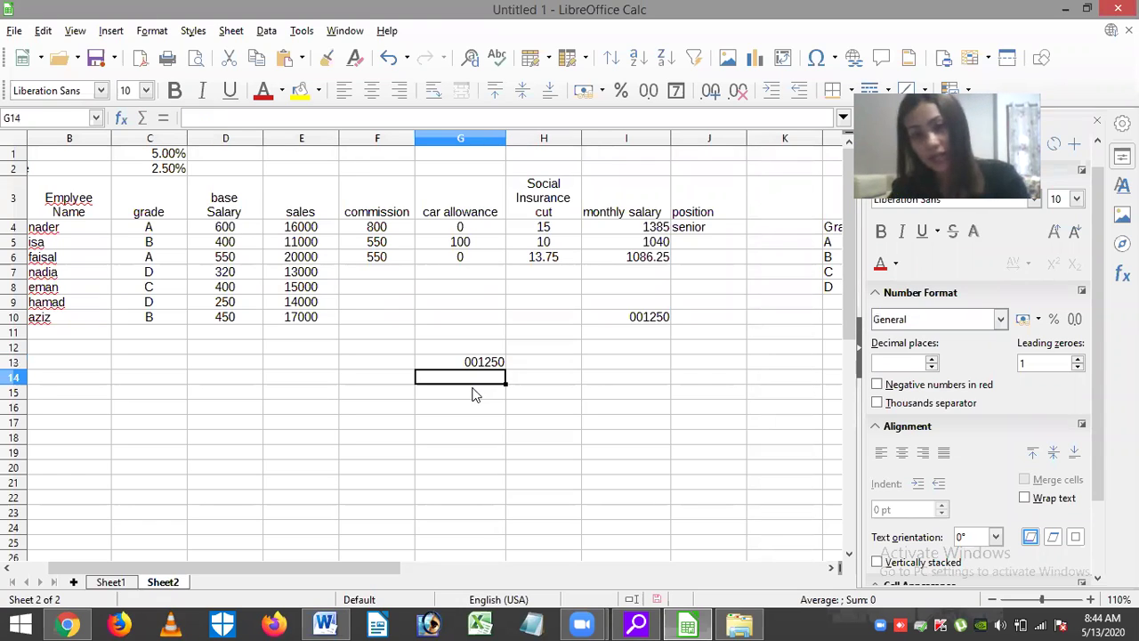
{"action": "key", "text": "Up"}
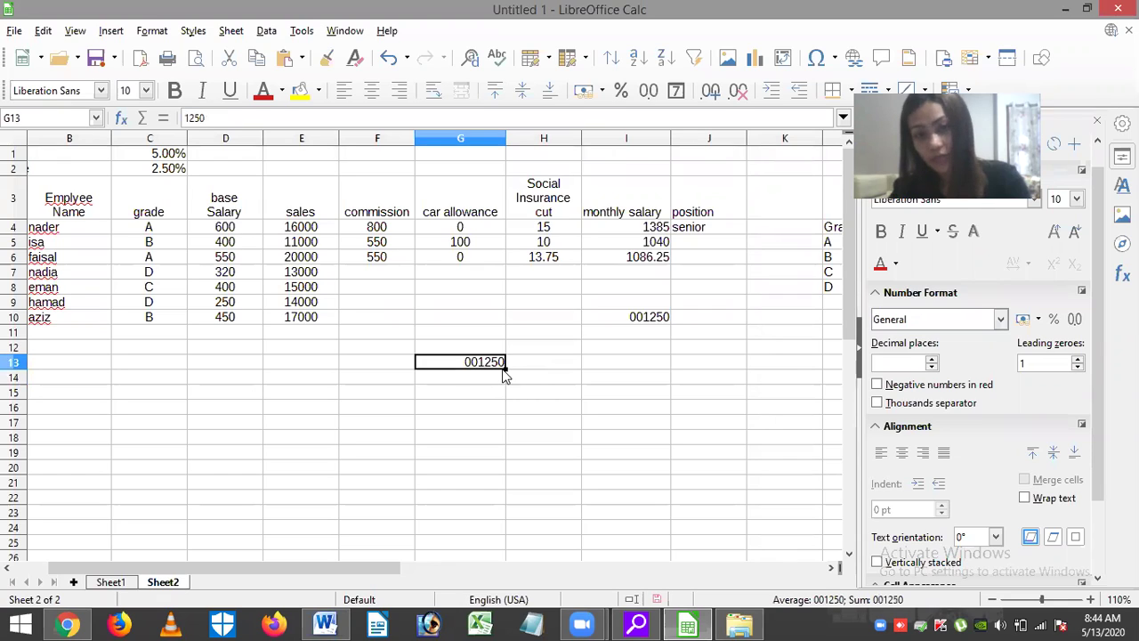
{"action": "left_click_drag", "start_coordinate": [505, 368], "coordinate": [506, 409]}
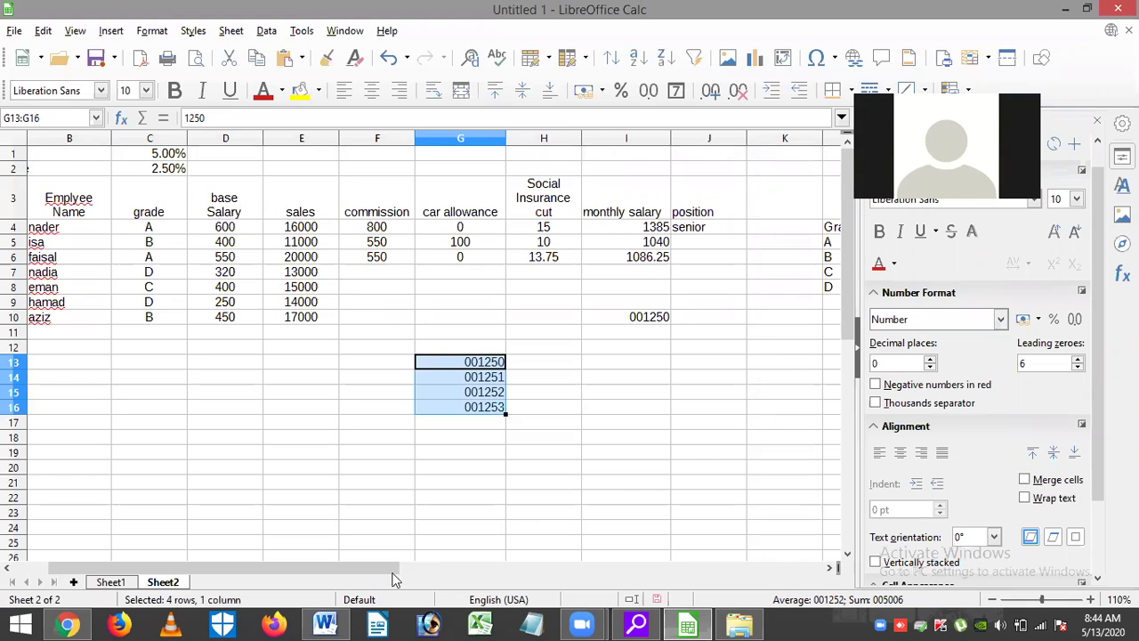
Open the header and footer settings for the payroll sheet.
{"action": "scroll", "coordinate": [459, 409], "scroll_direction": "left", "scroll_amount": 1}
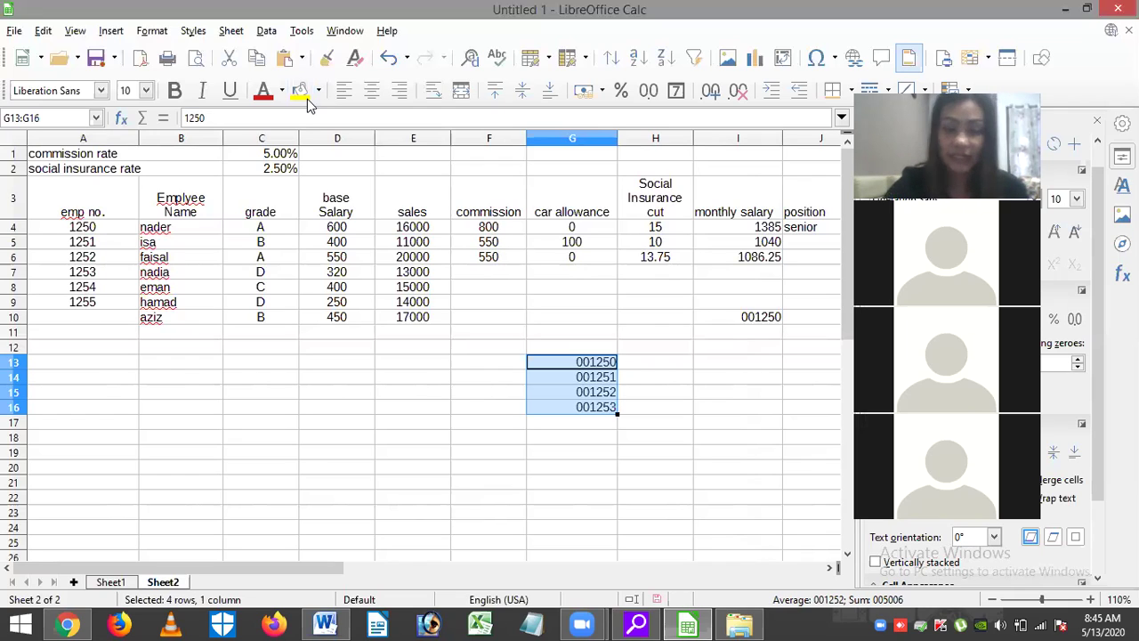
{"action": "left_click", "coordinate": [916, 70]}
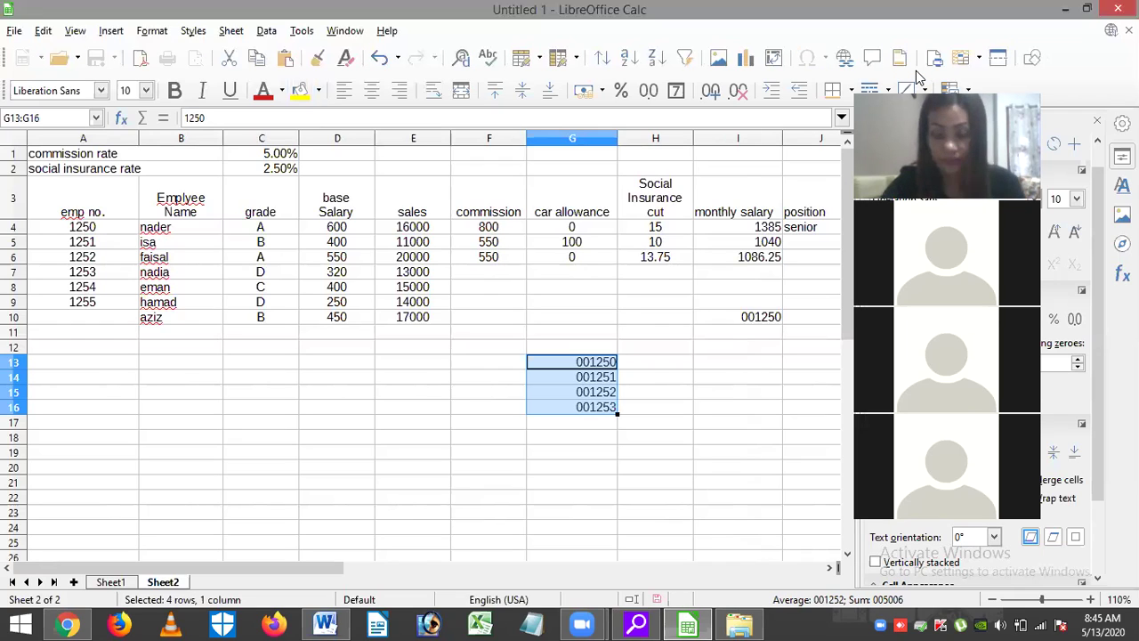